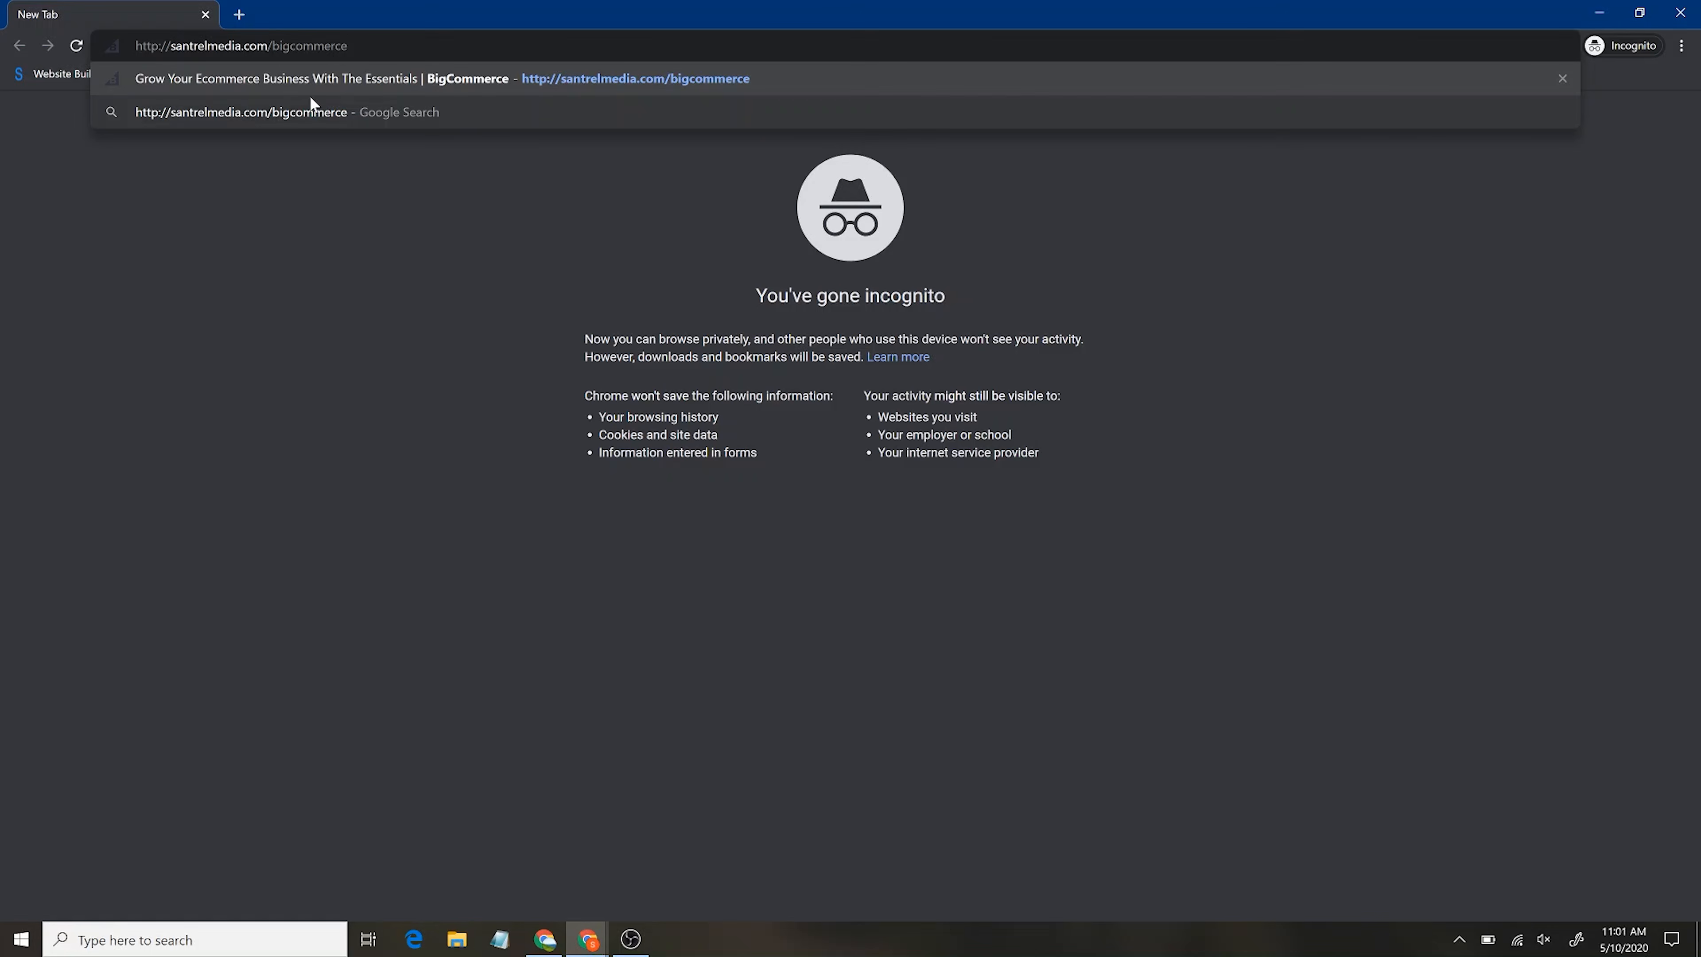
Open the santrelmedia.com/bigcommerce affiliate link, browse bigcommerce.com, then return to the Essentials page
key(Return)
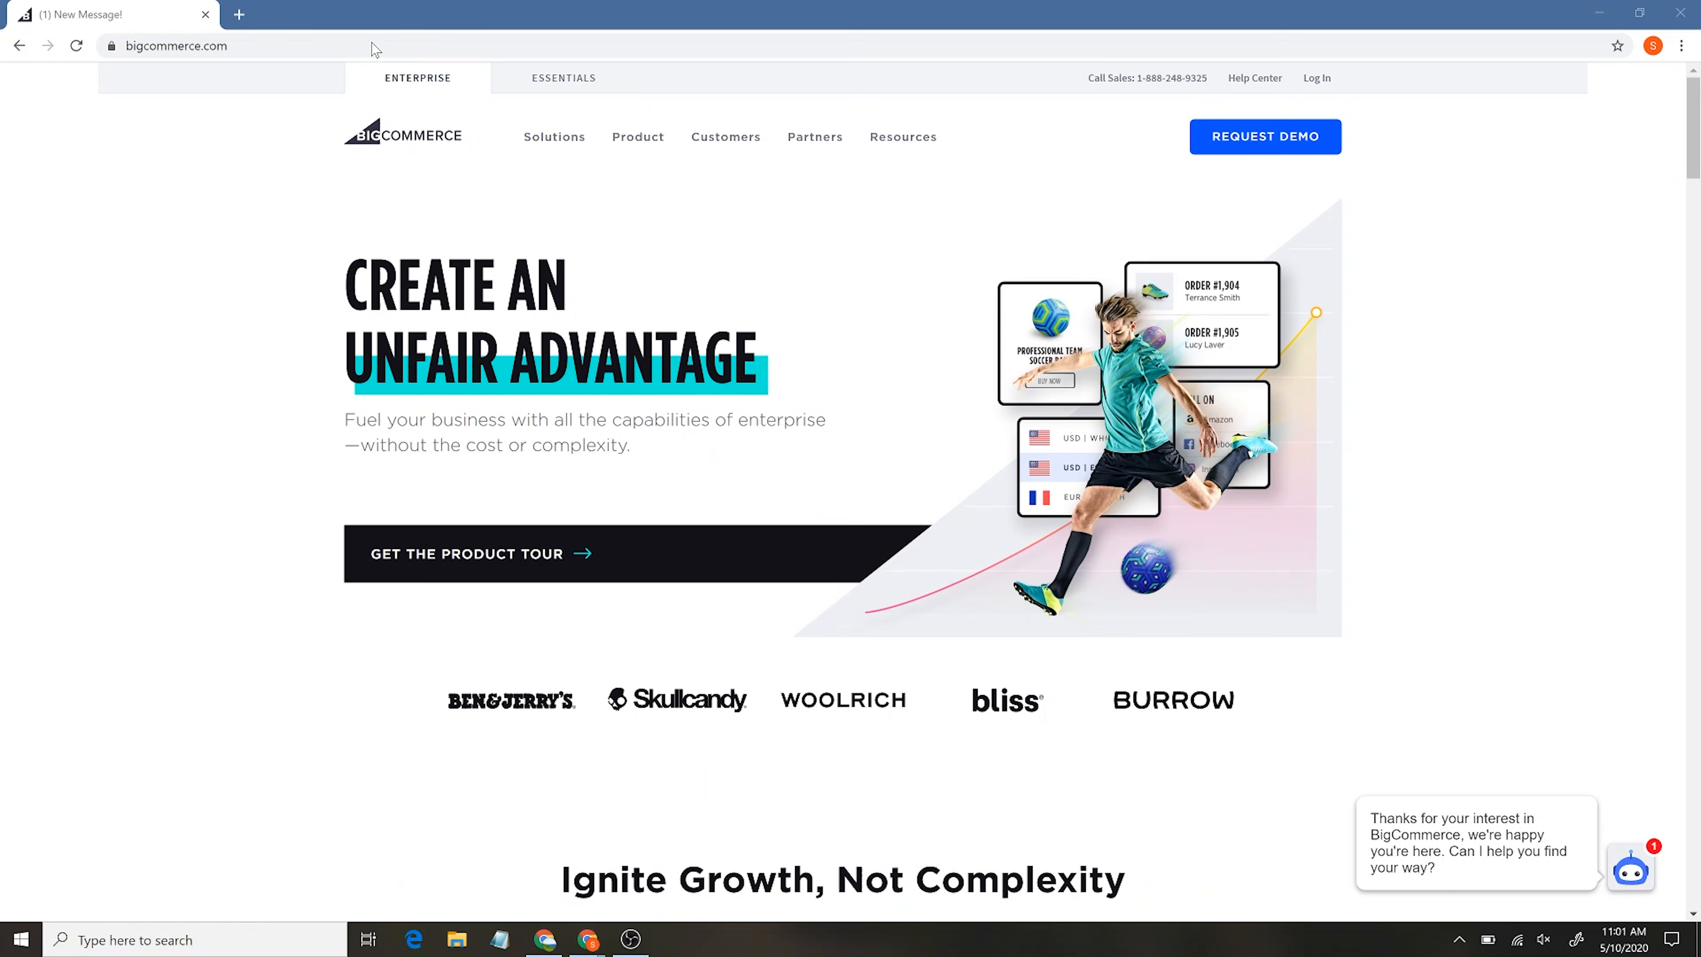
click(402, 8)
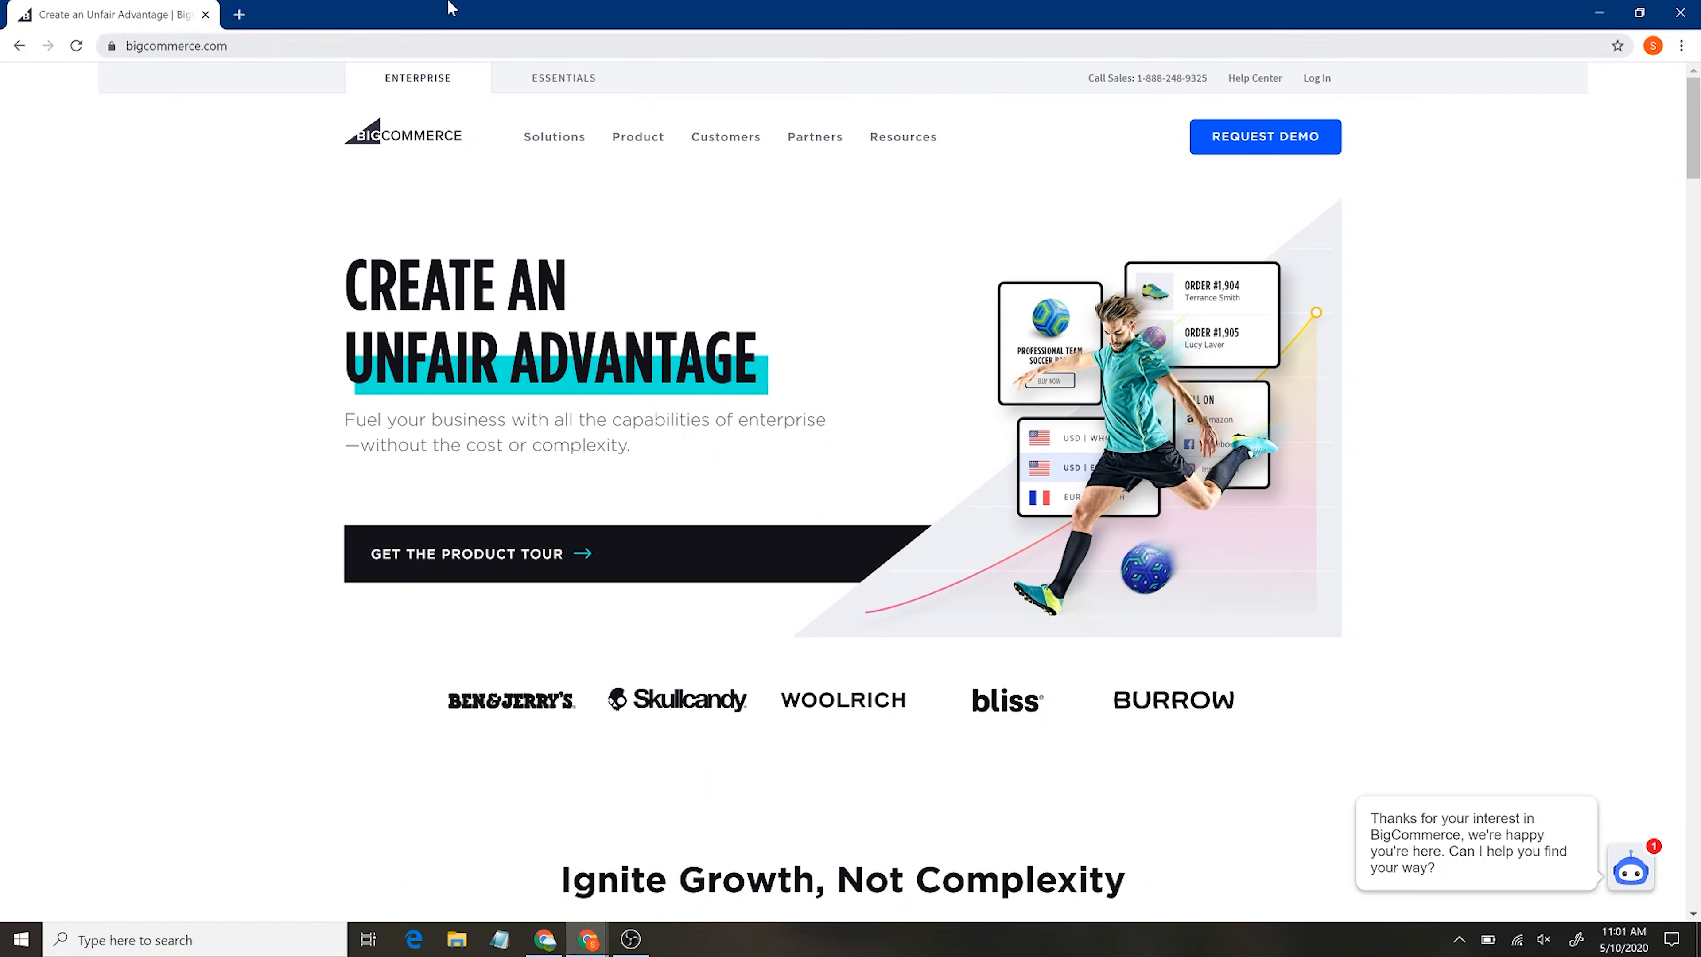
scroll(301, 638, down, 2)
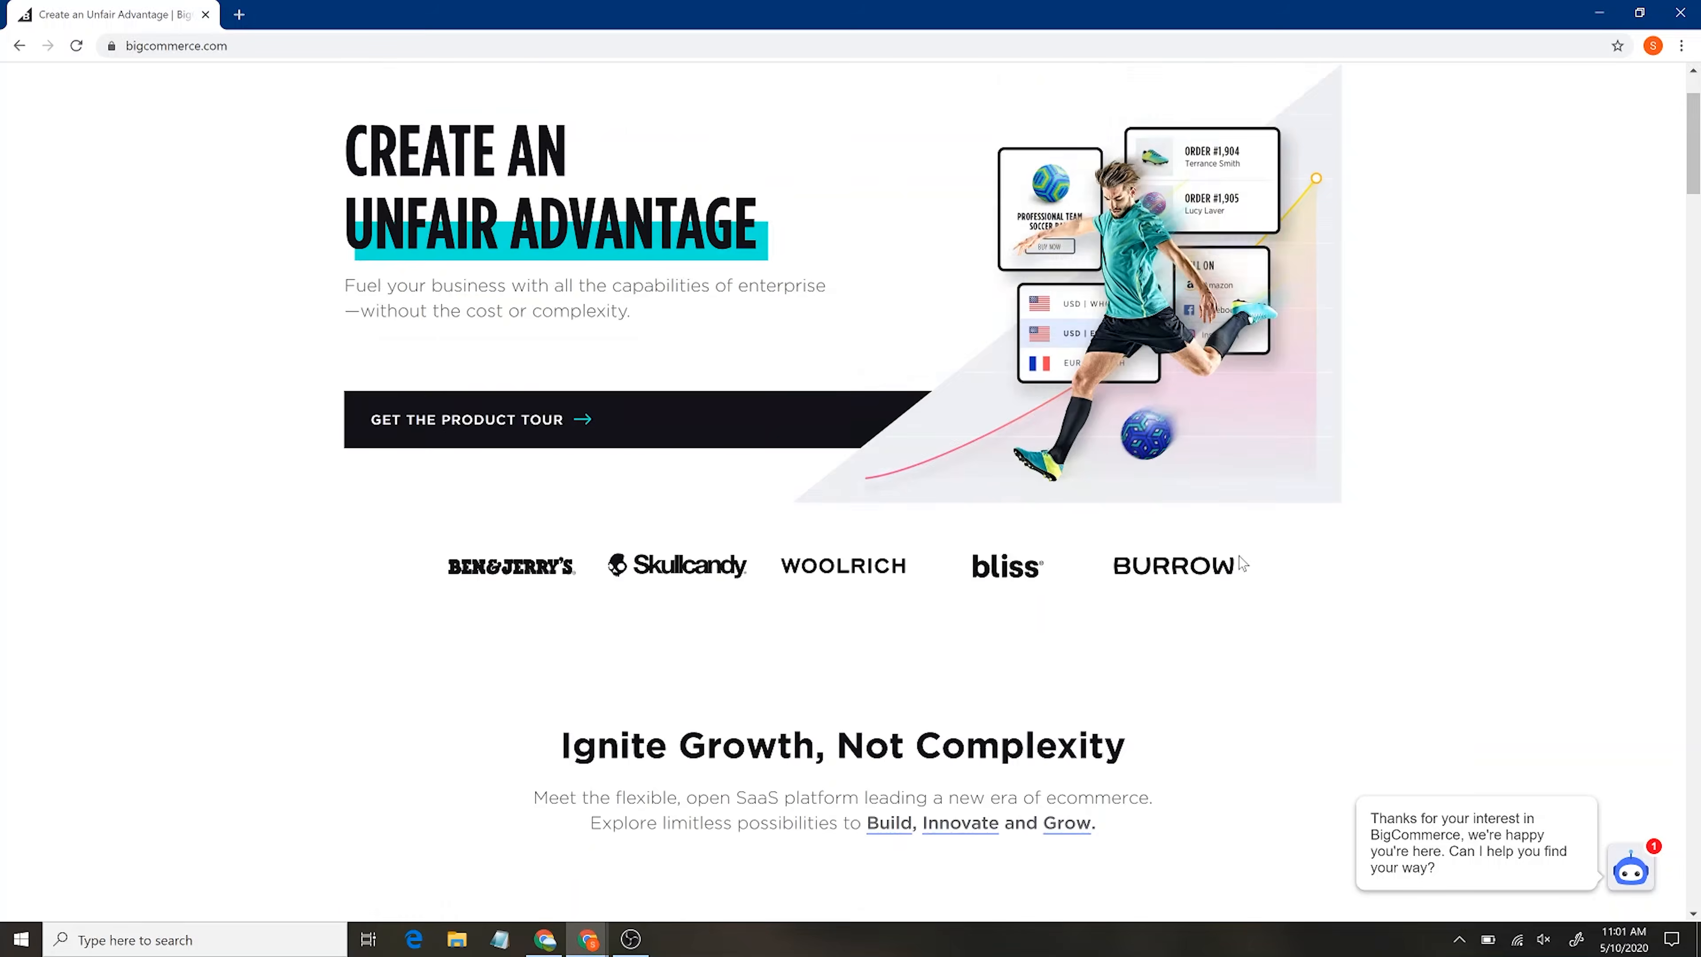
scroll(1238, 563, down, 10)
scroll(1242, 563, down, 6)
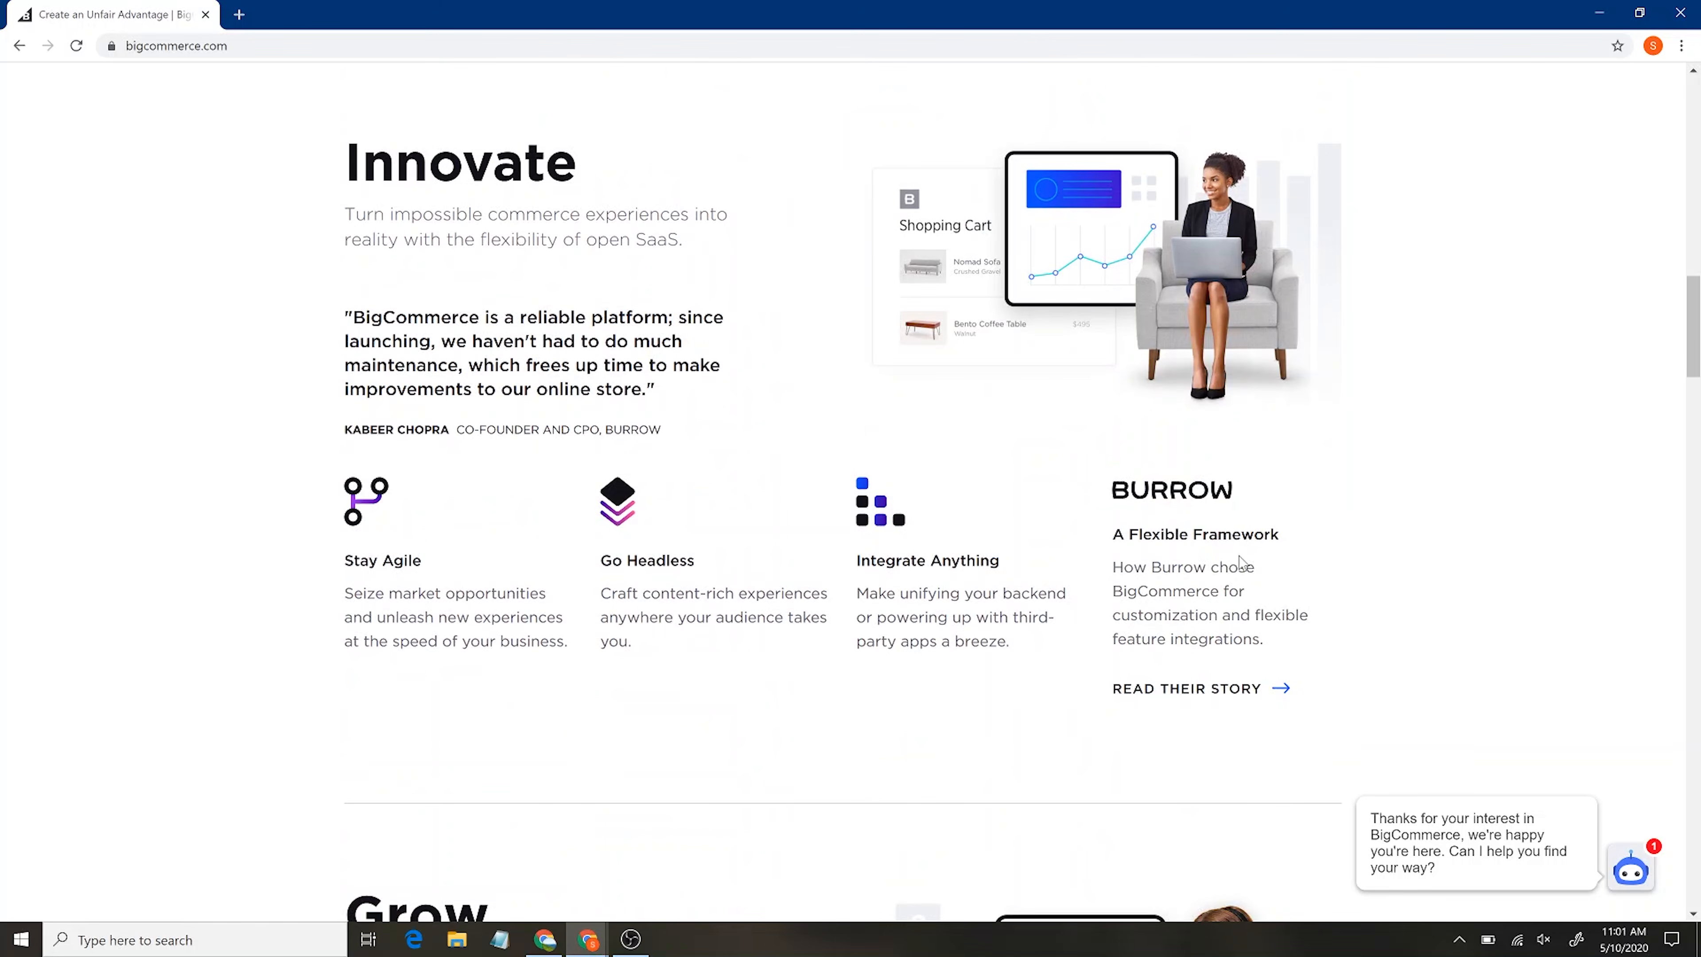
scroll(1240, 563, down, 8)
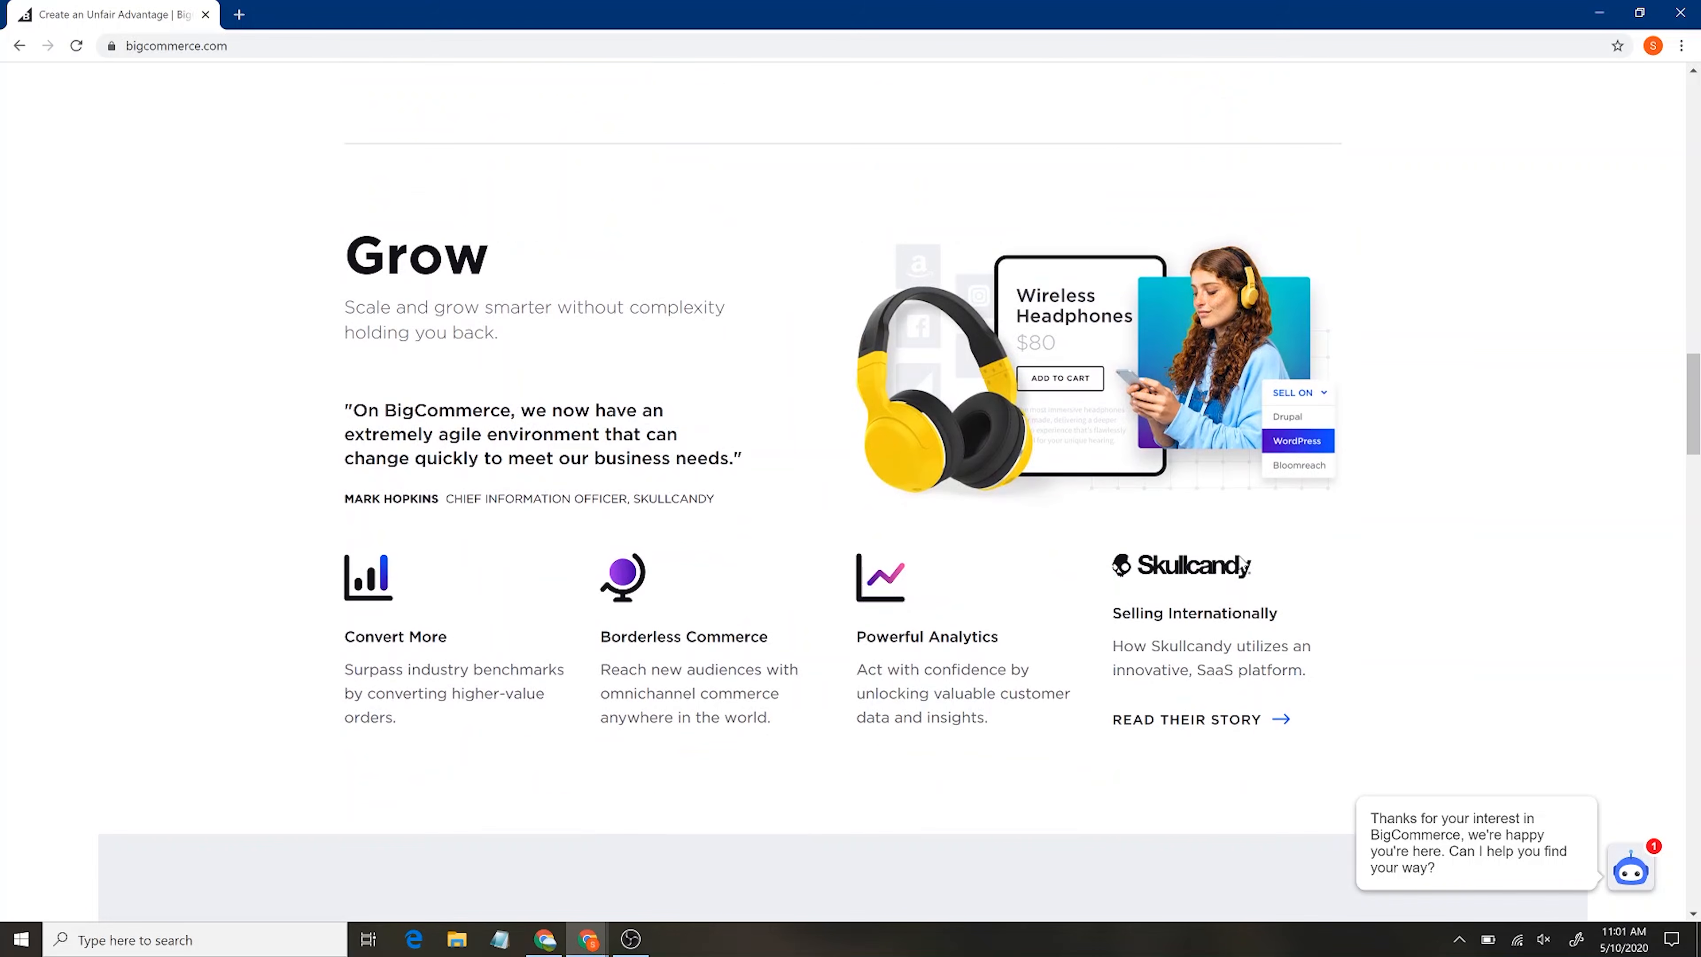
scroll(1242, 563, up, 4)
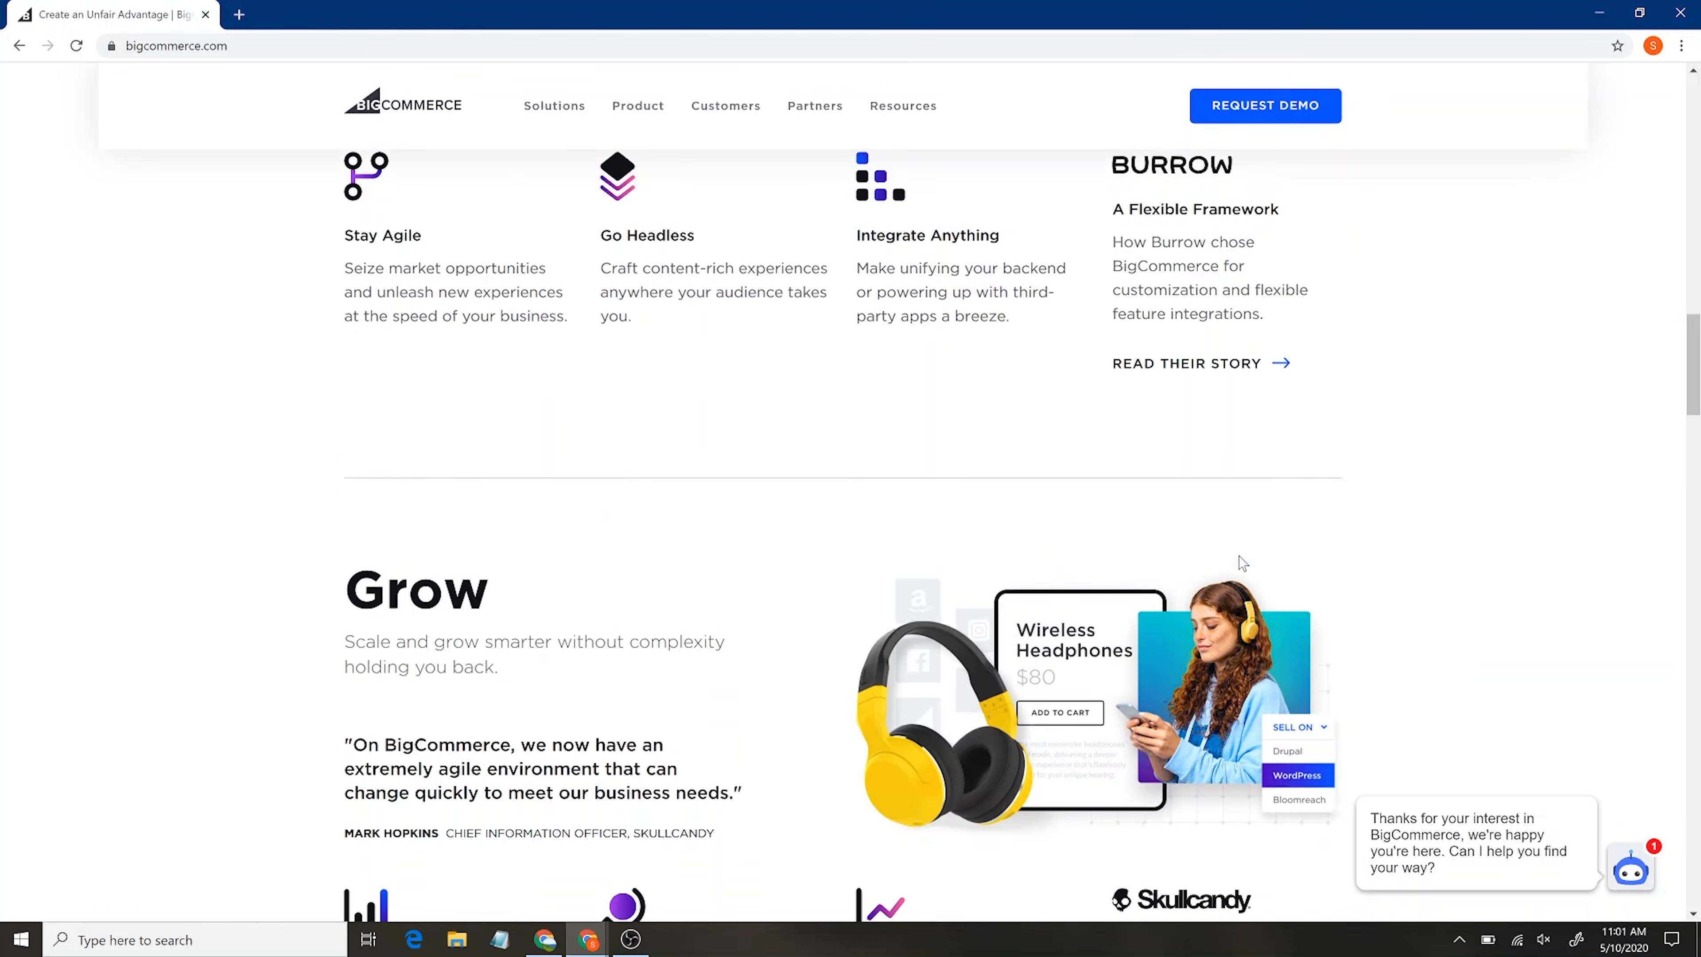
key(alt+Tab)
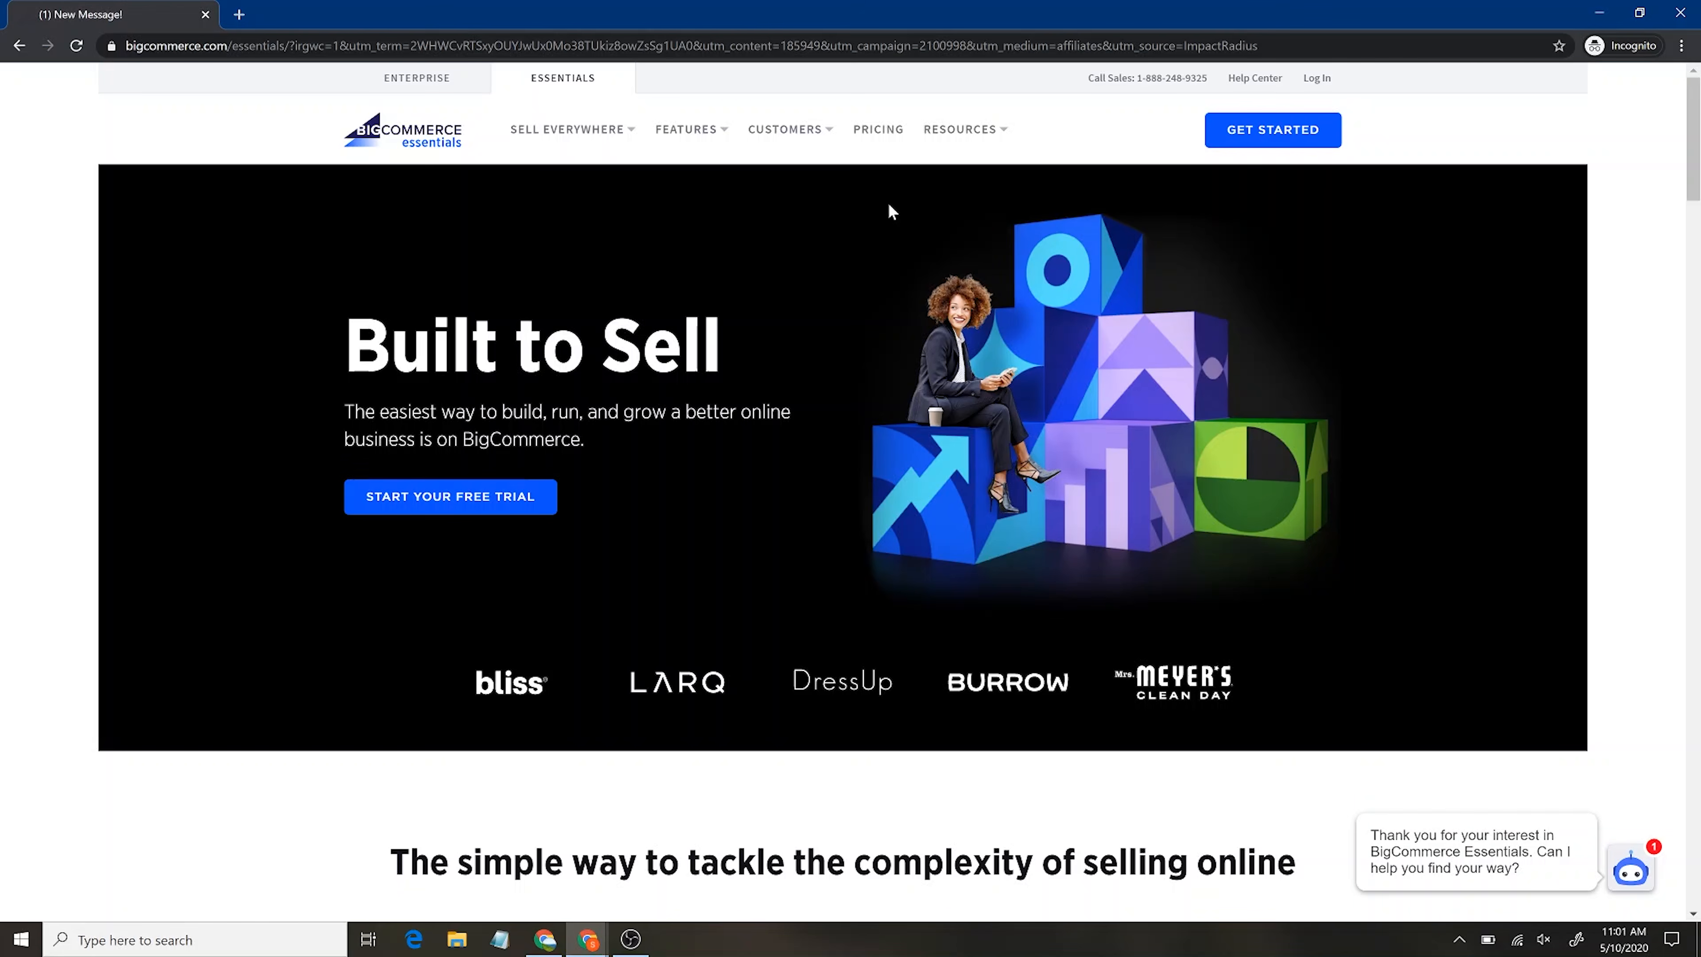
Start the free-trial sign-up and enter the account e-mail address
click(1286, 137)
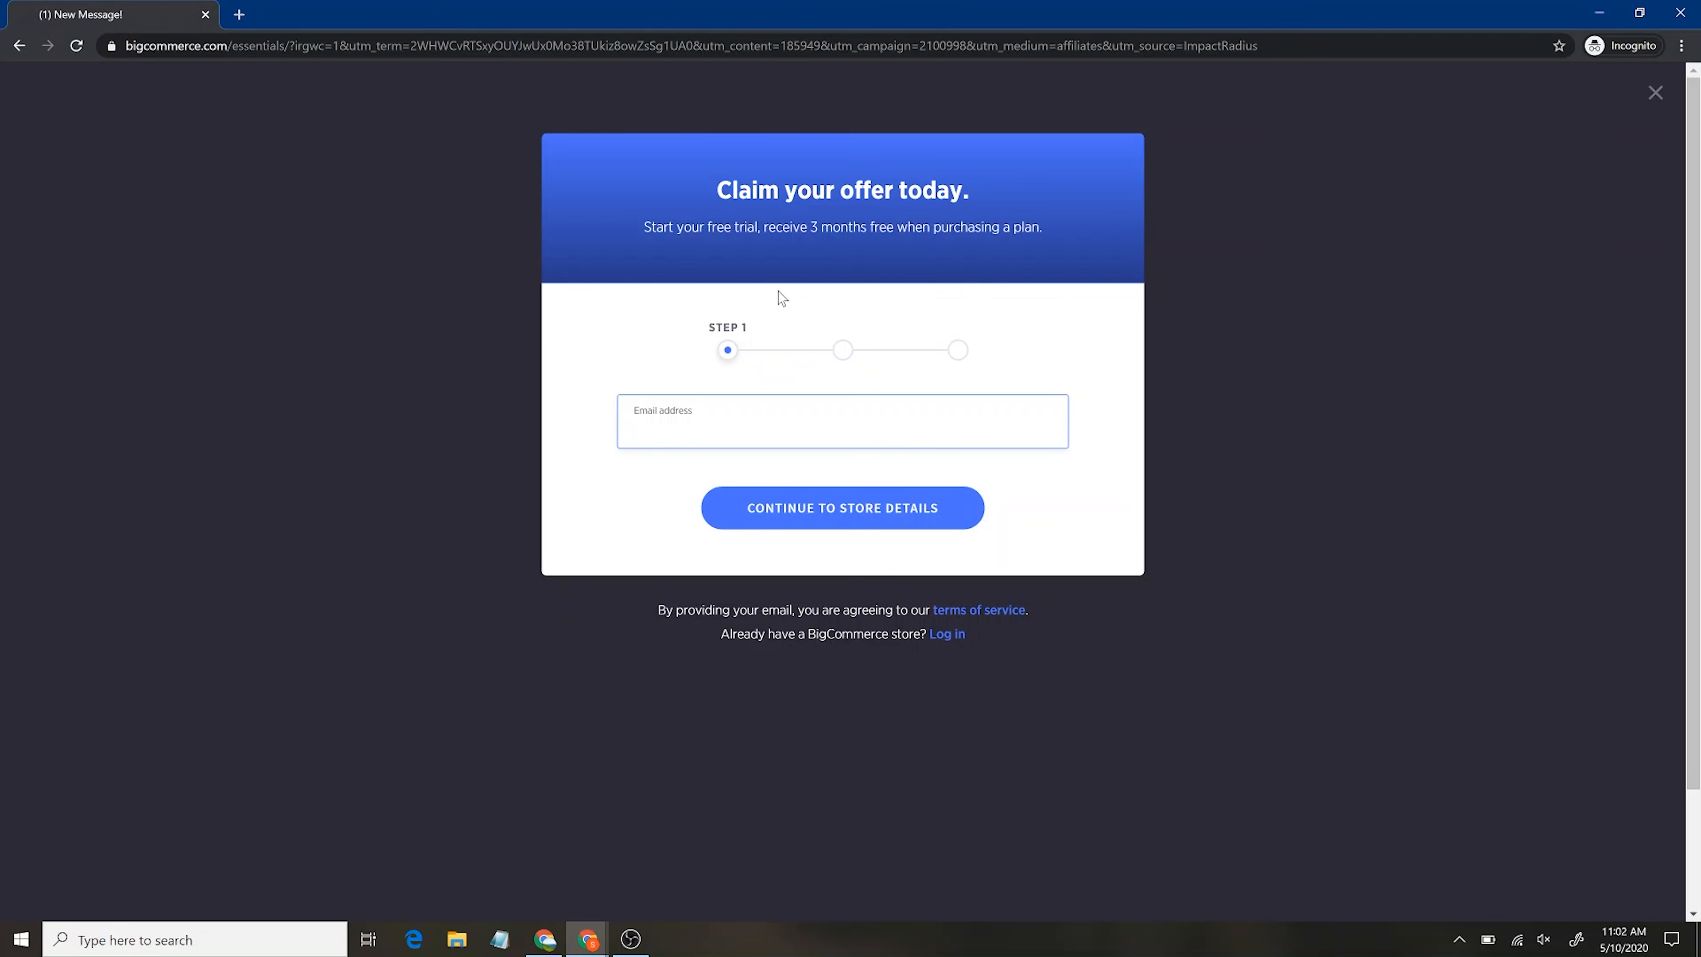
click(829, 519)
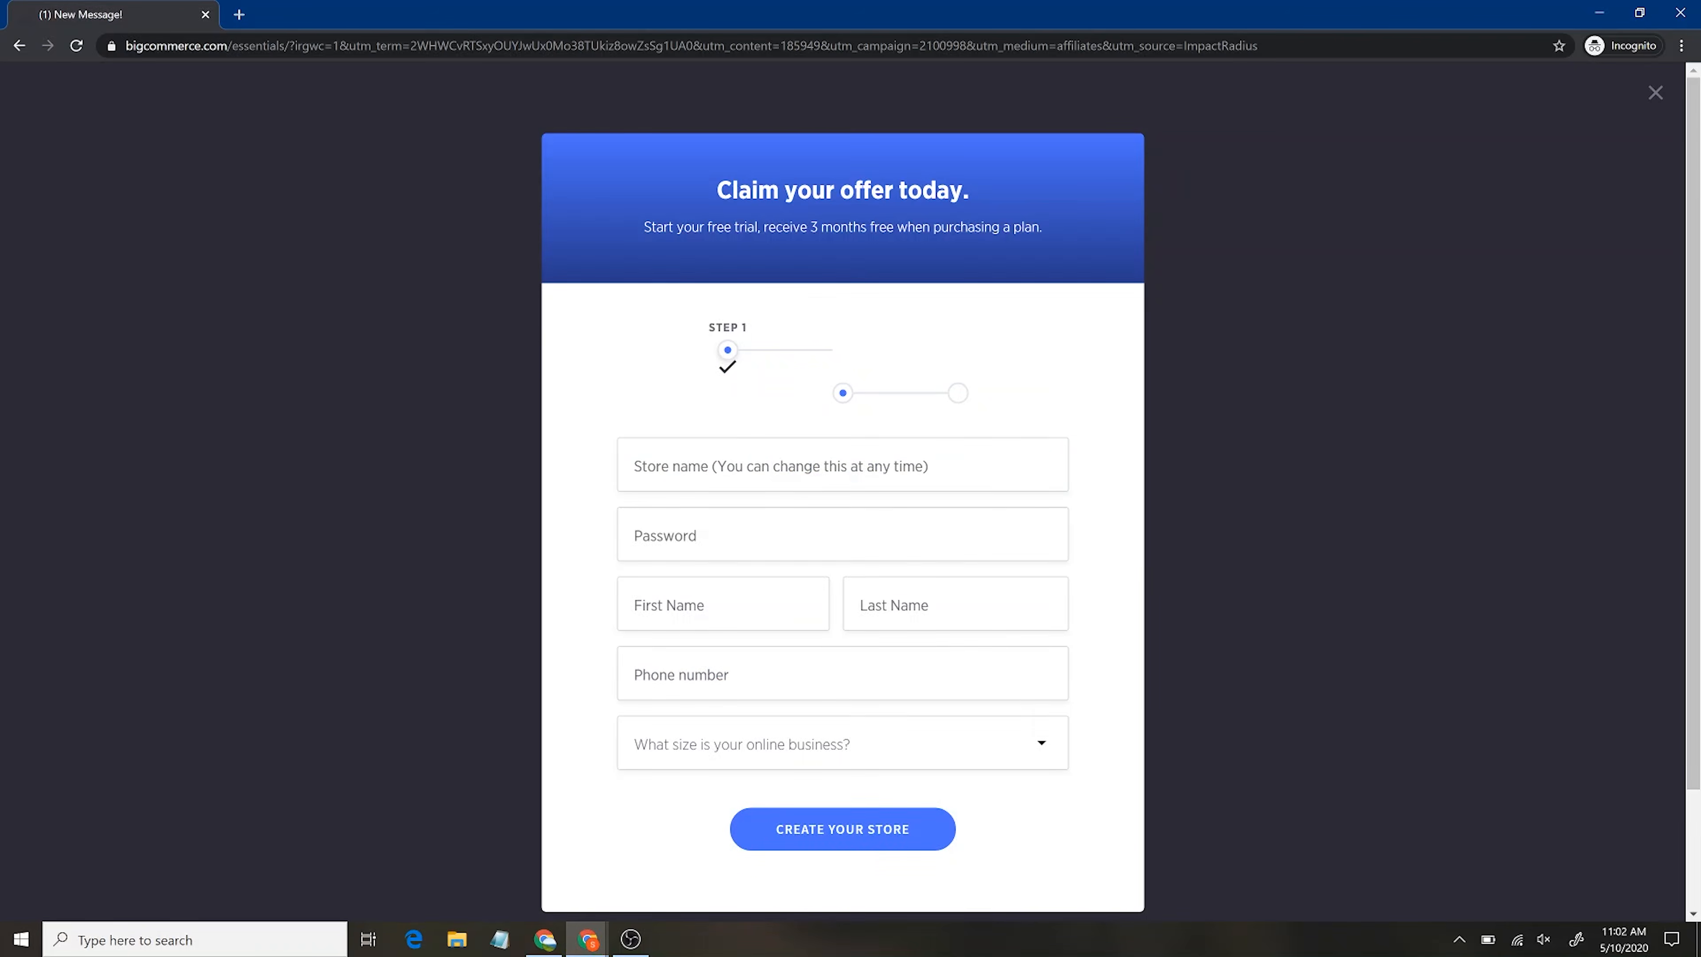
Fill in the store name and account password, choose a business size, and create the store
key(Tab)
key(shift+Tab)
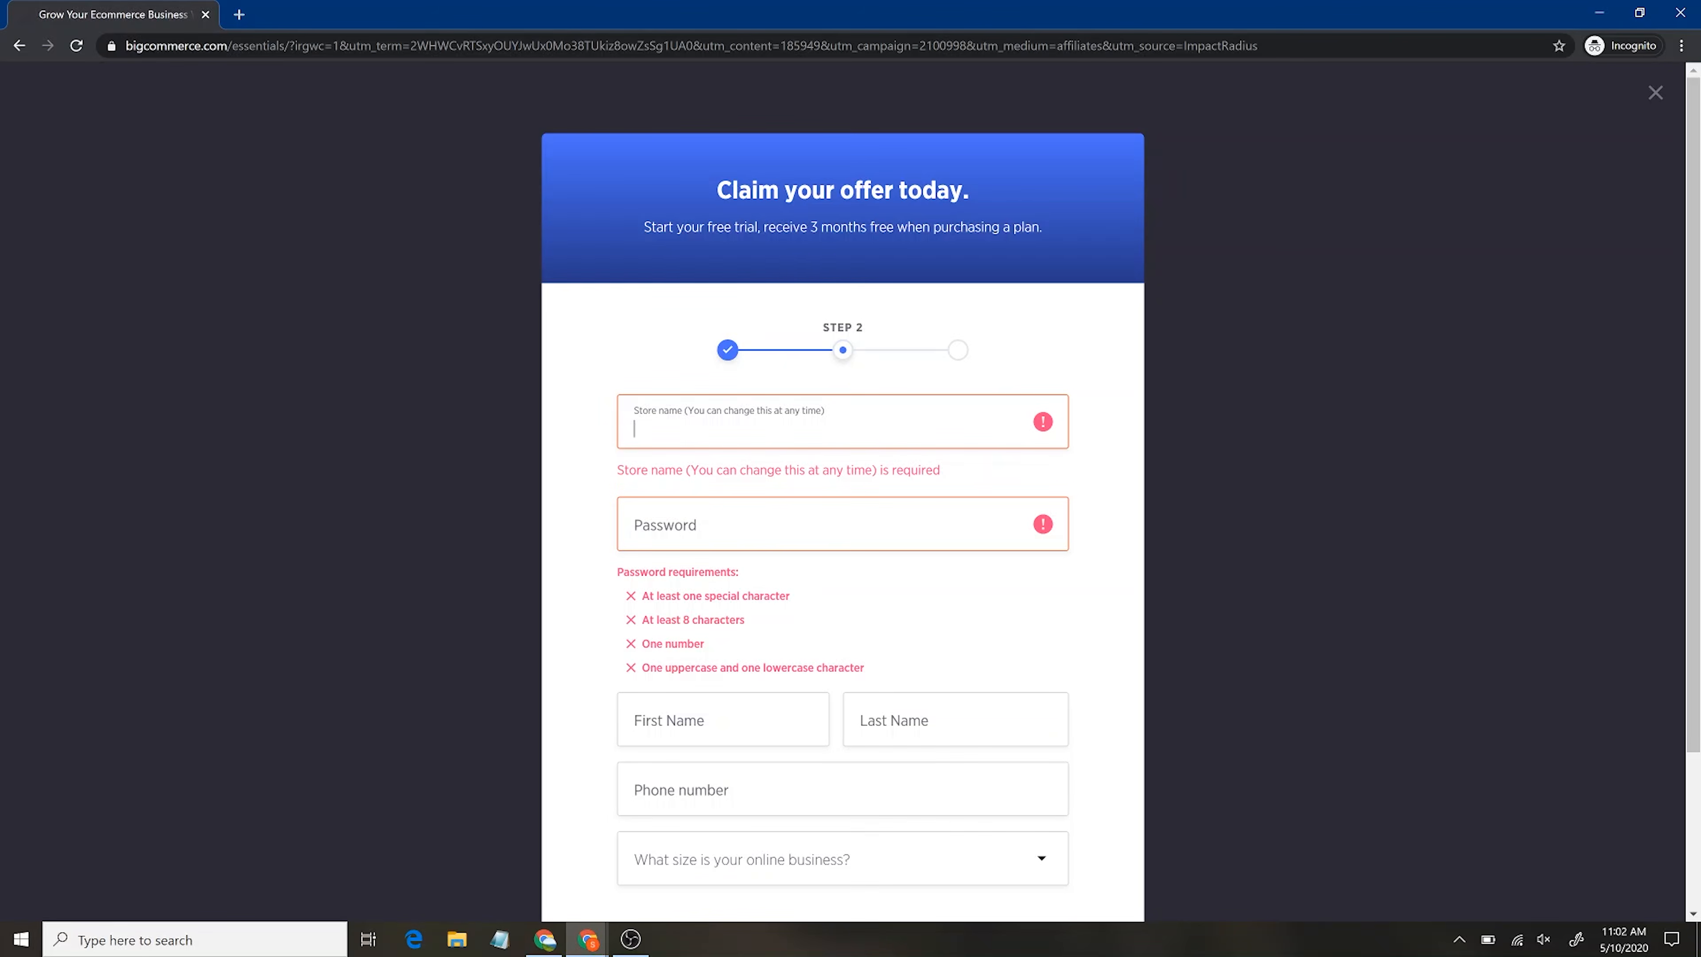
text(Mikes store)
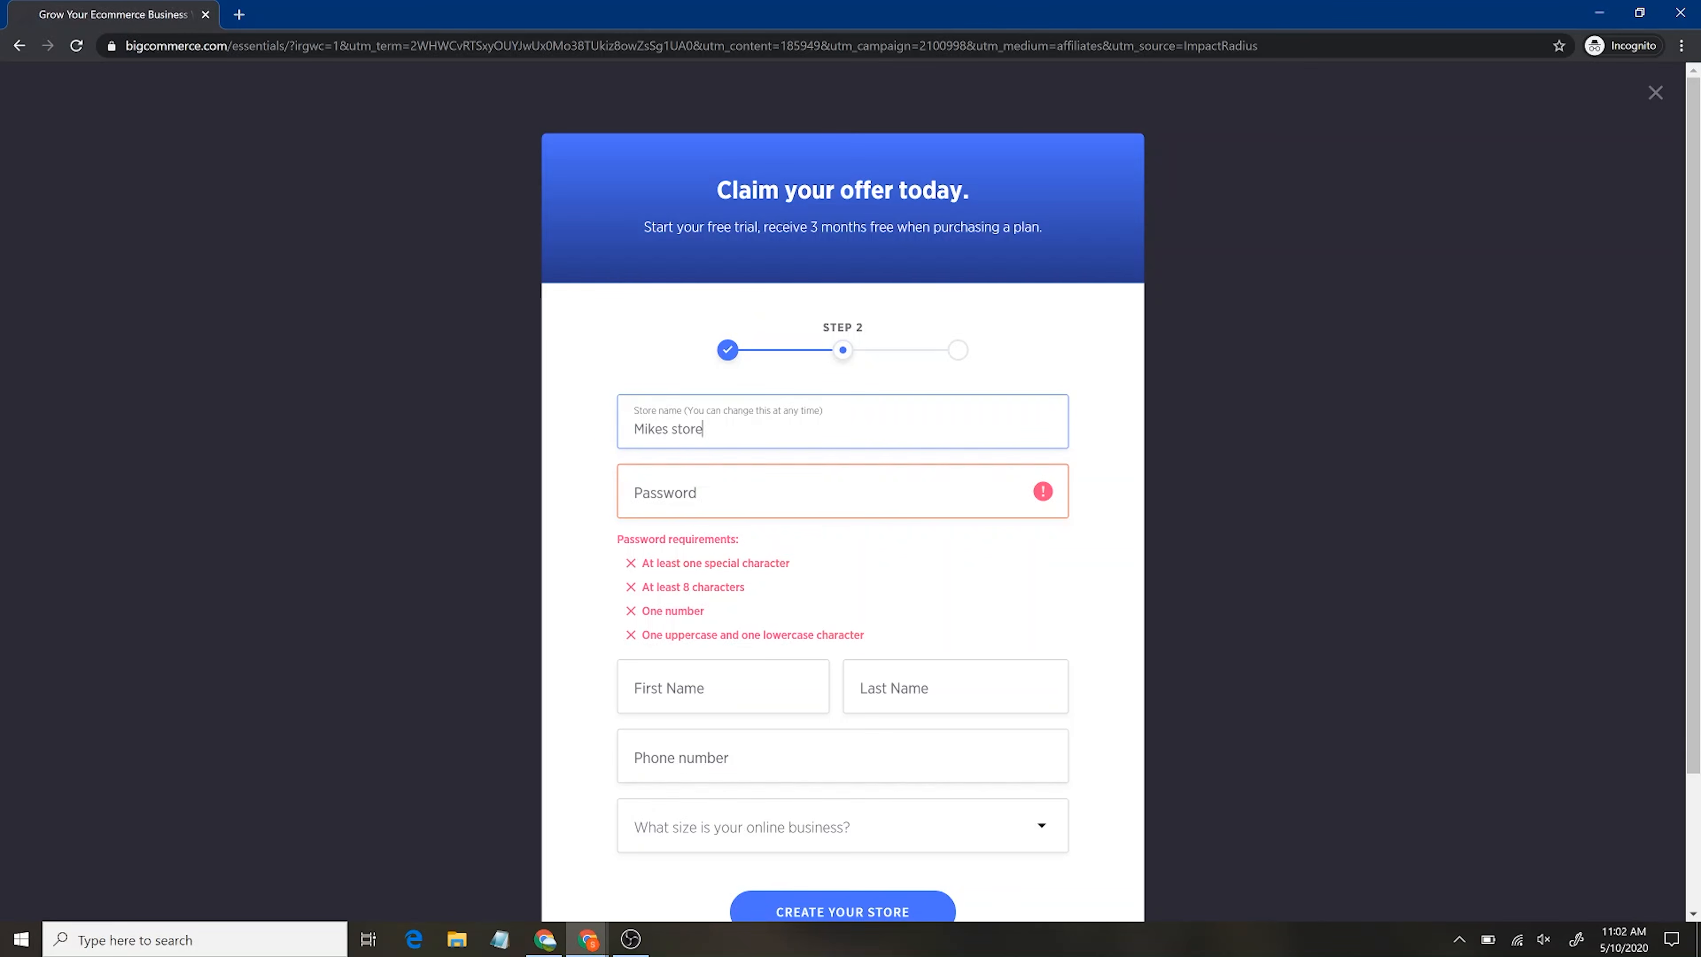
click(635, 497)
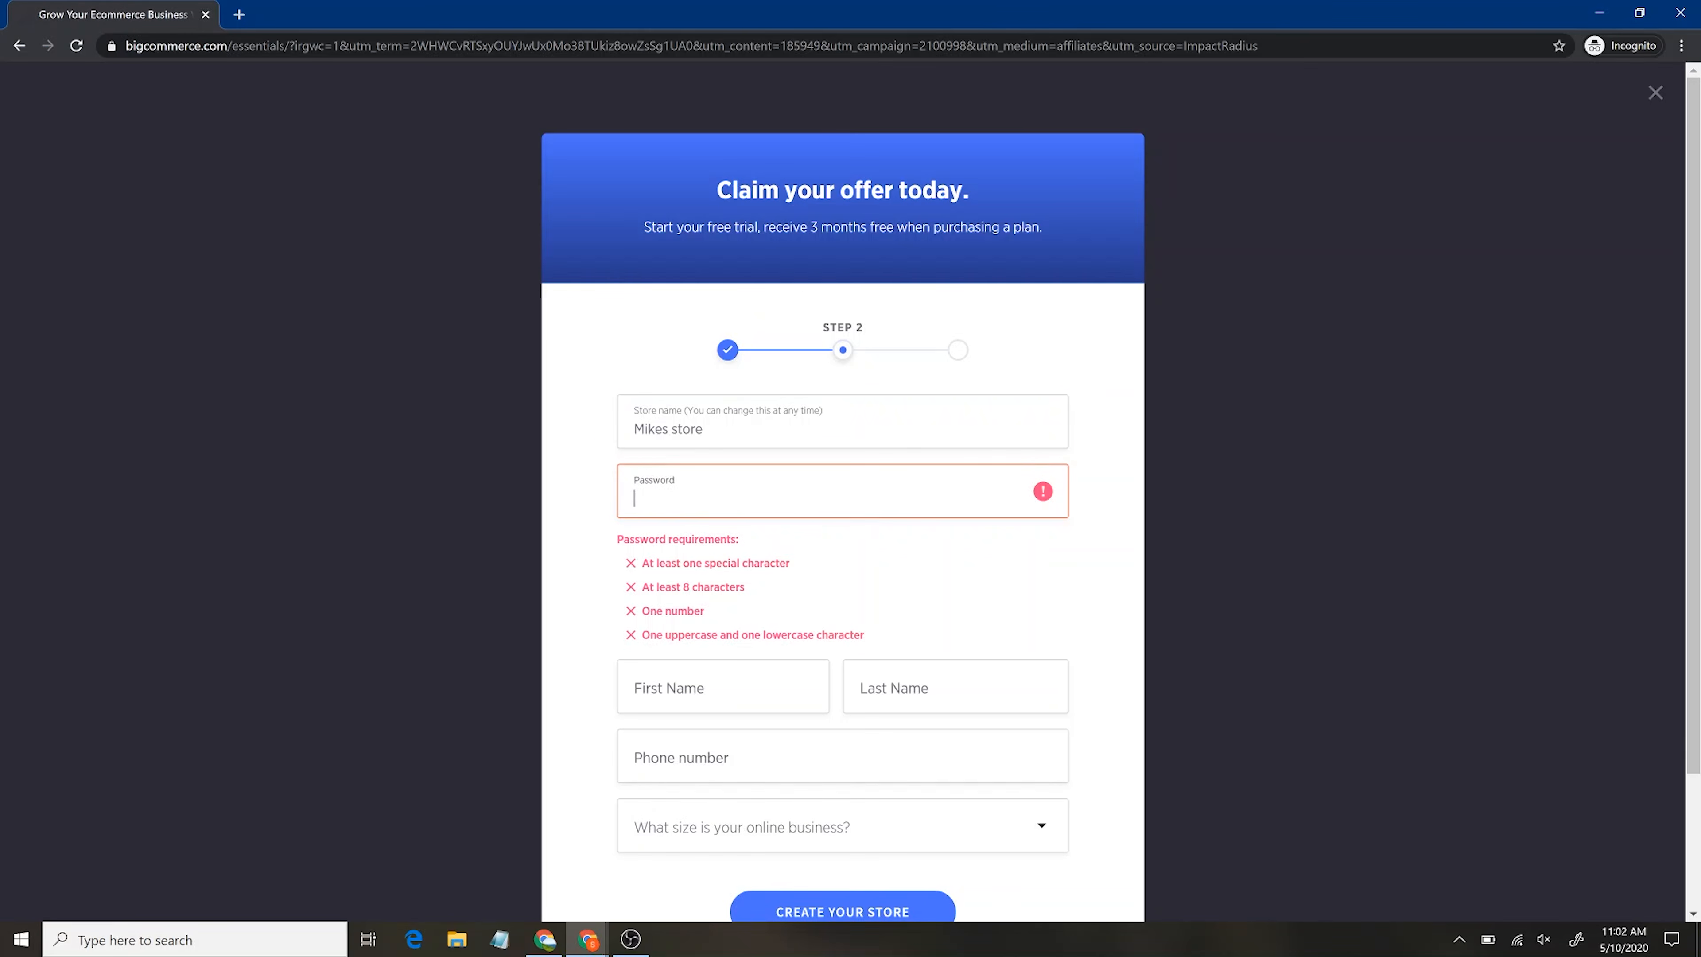
text(••••••••)
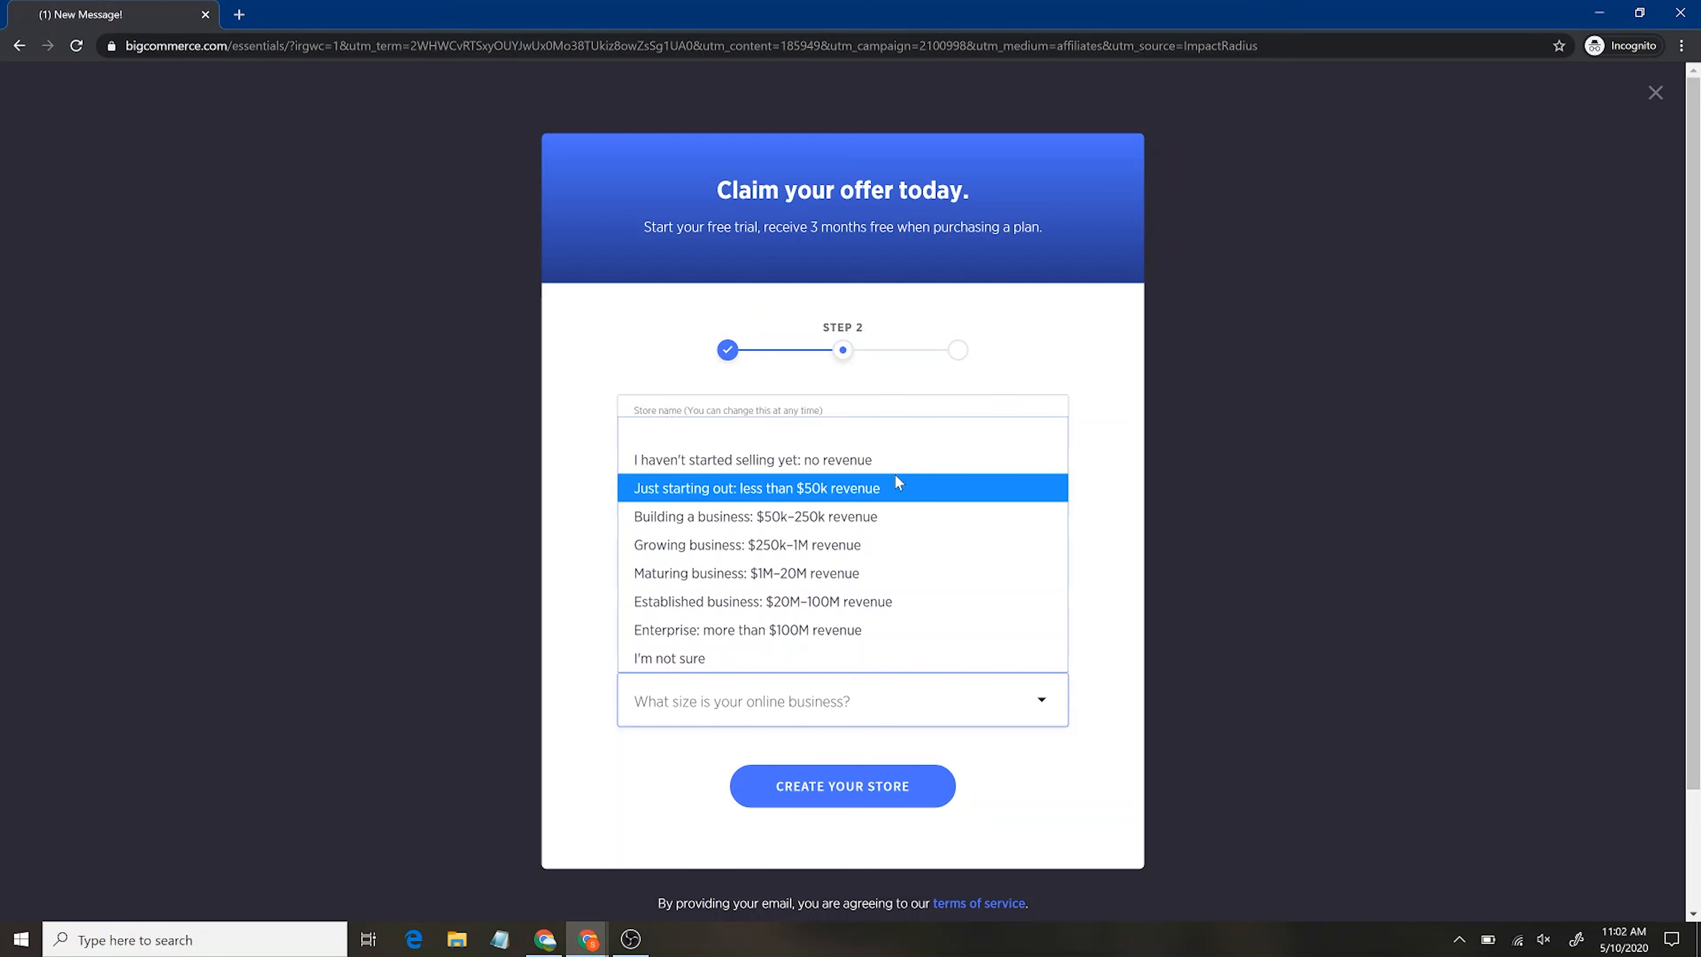
click(898, 487)
click(820, 801)
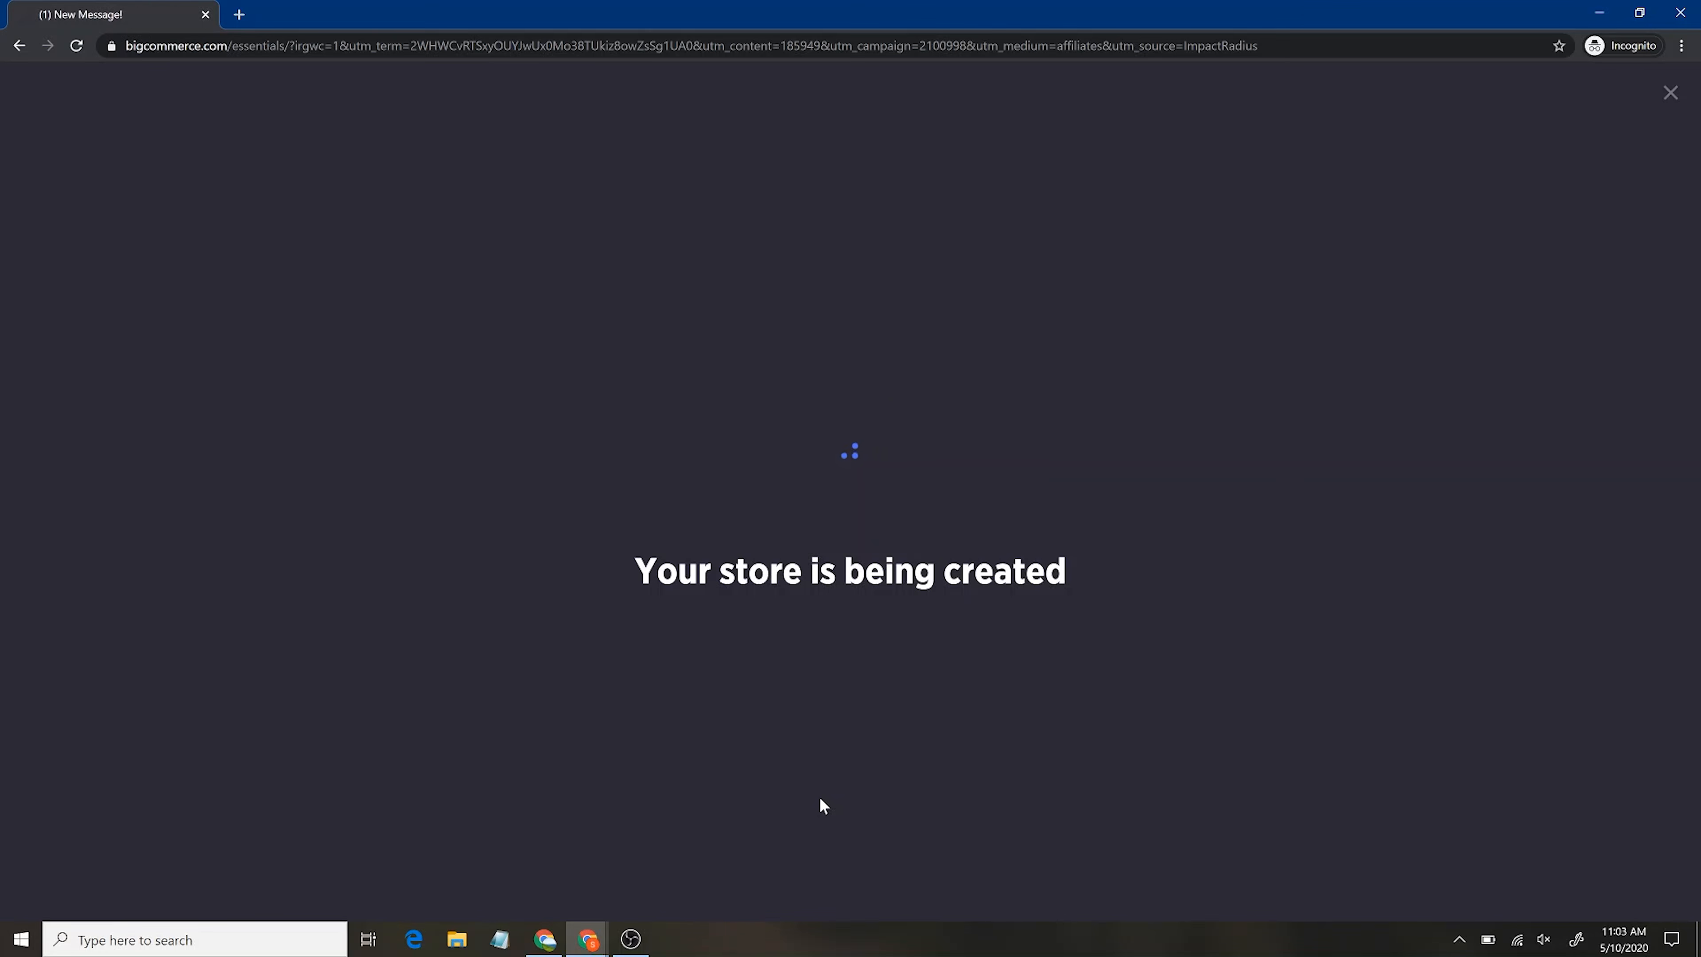
click(801, 424)
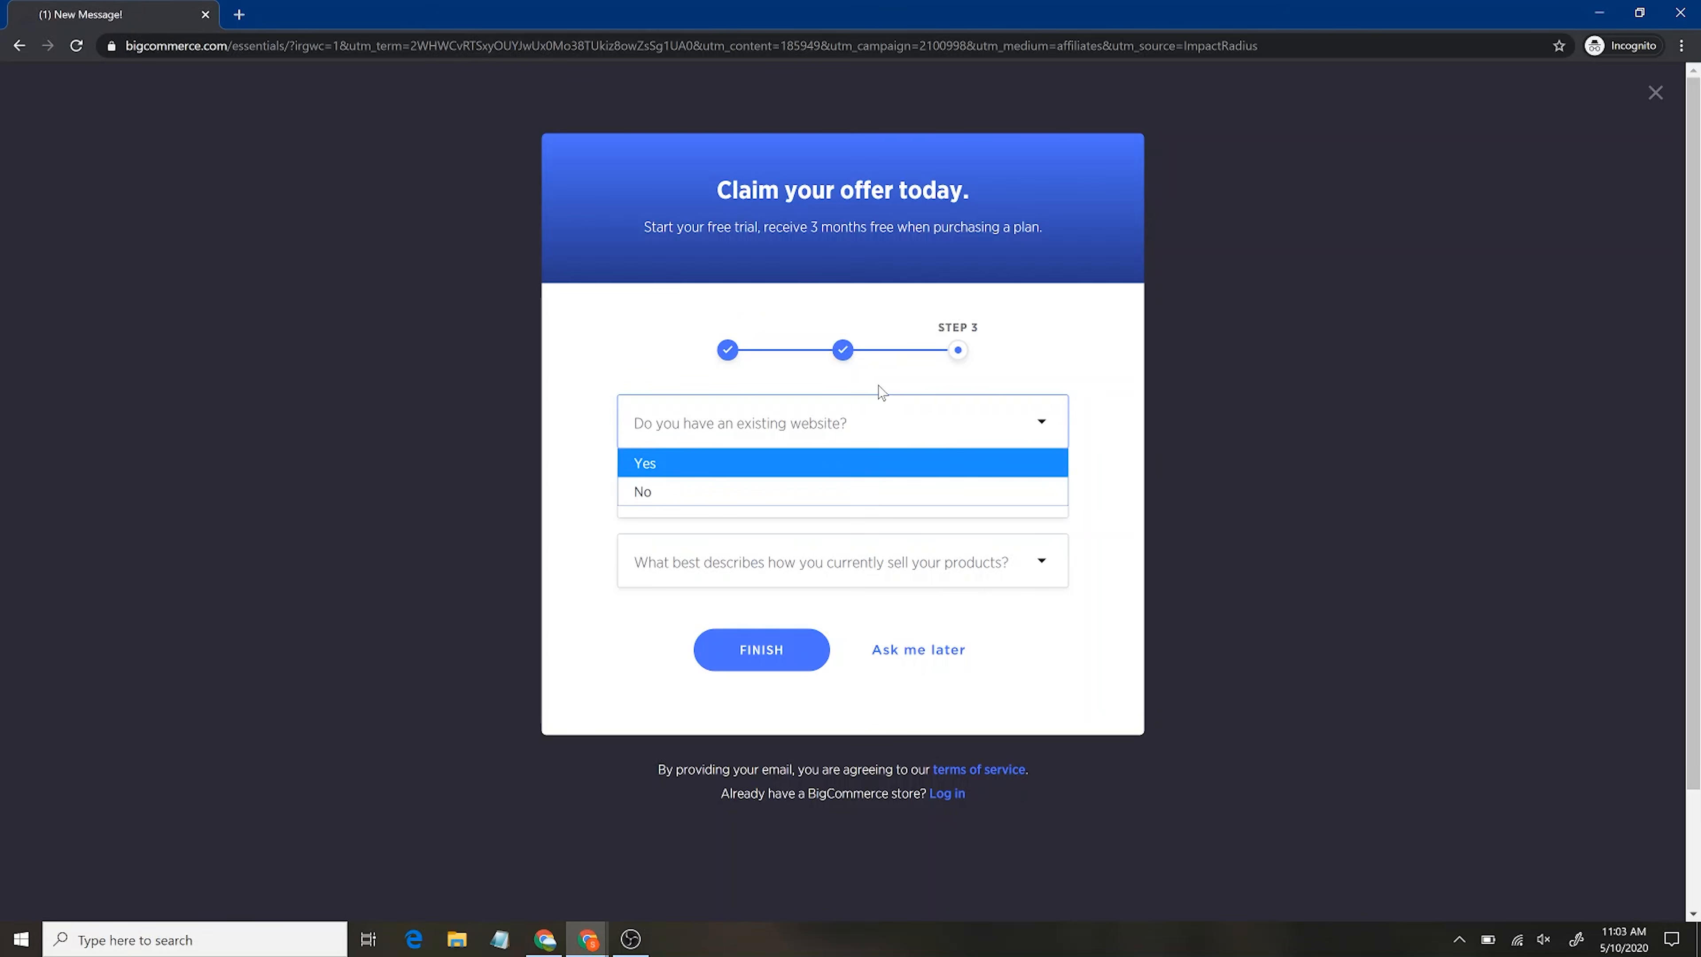
Dismiss the existing-website question and choose 'Ask me later' to reach the dashboard
click(1046, 667)
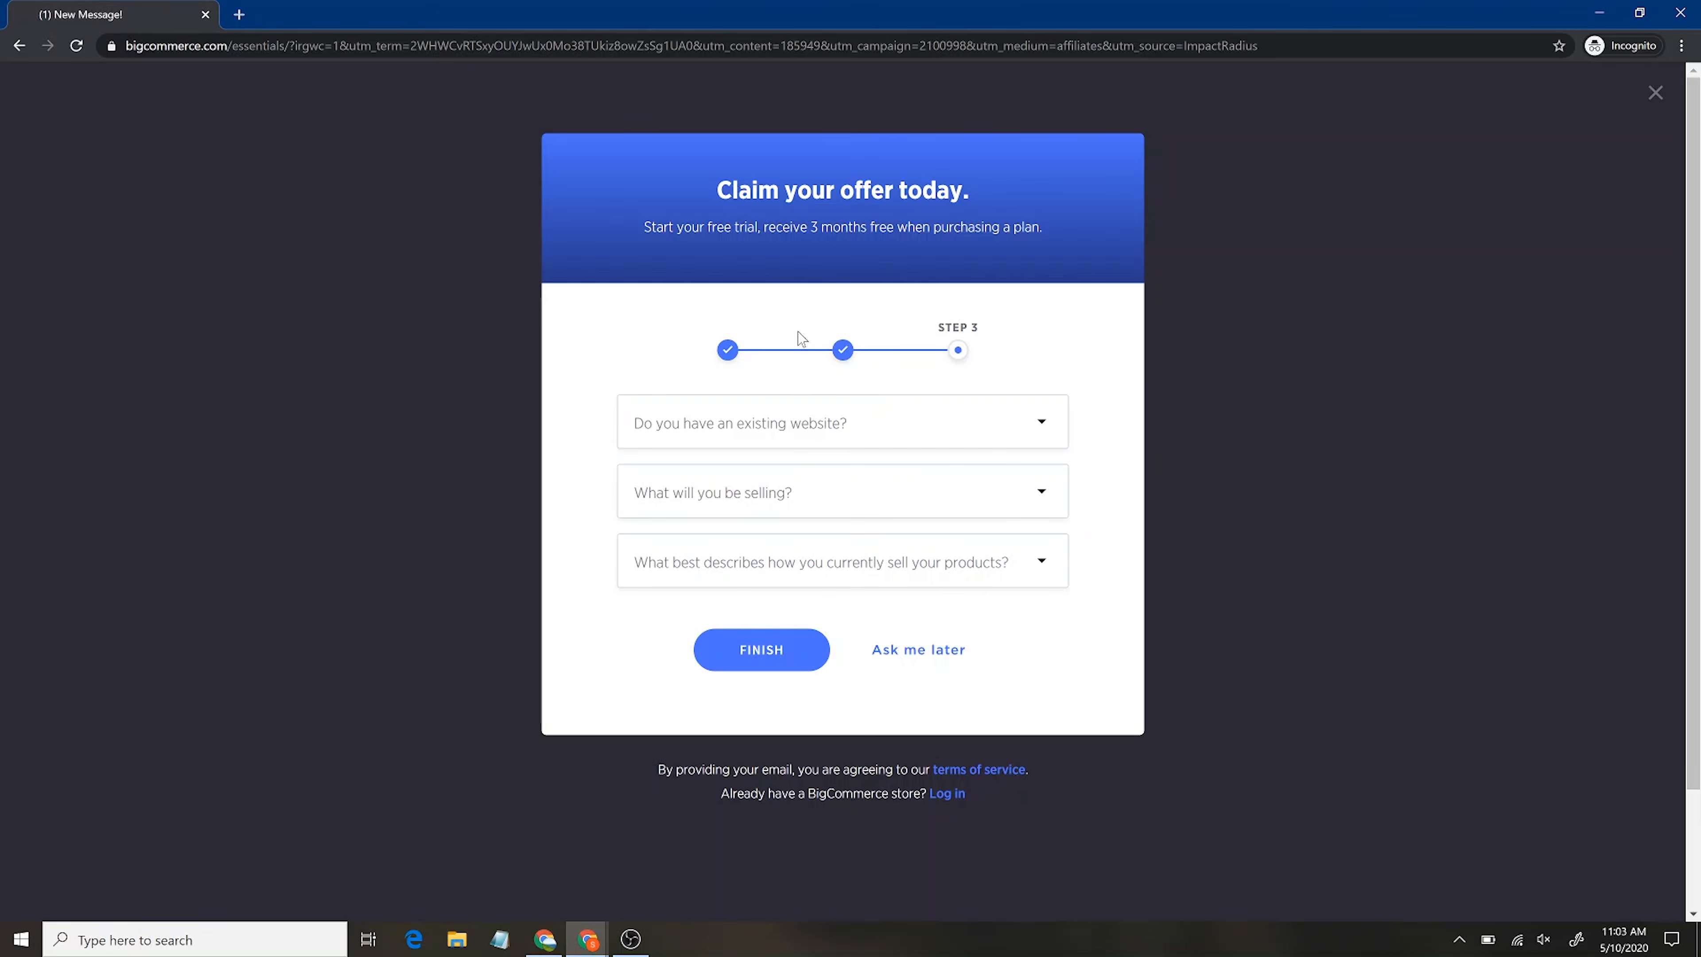
click(920, 661)
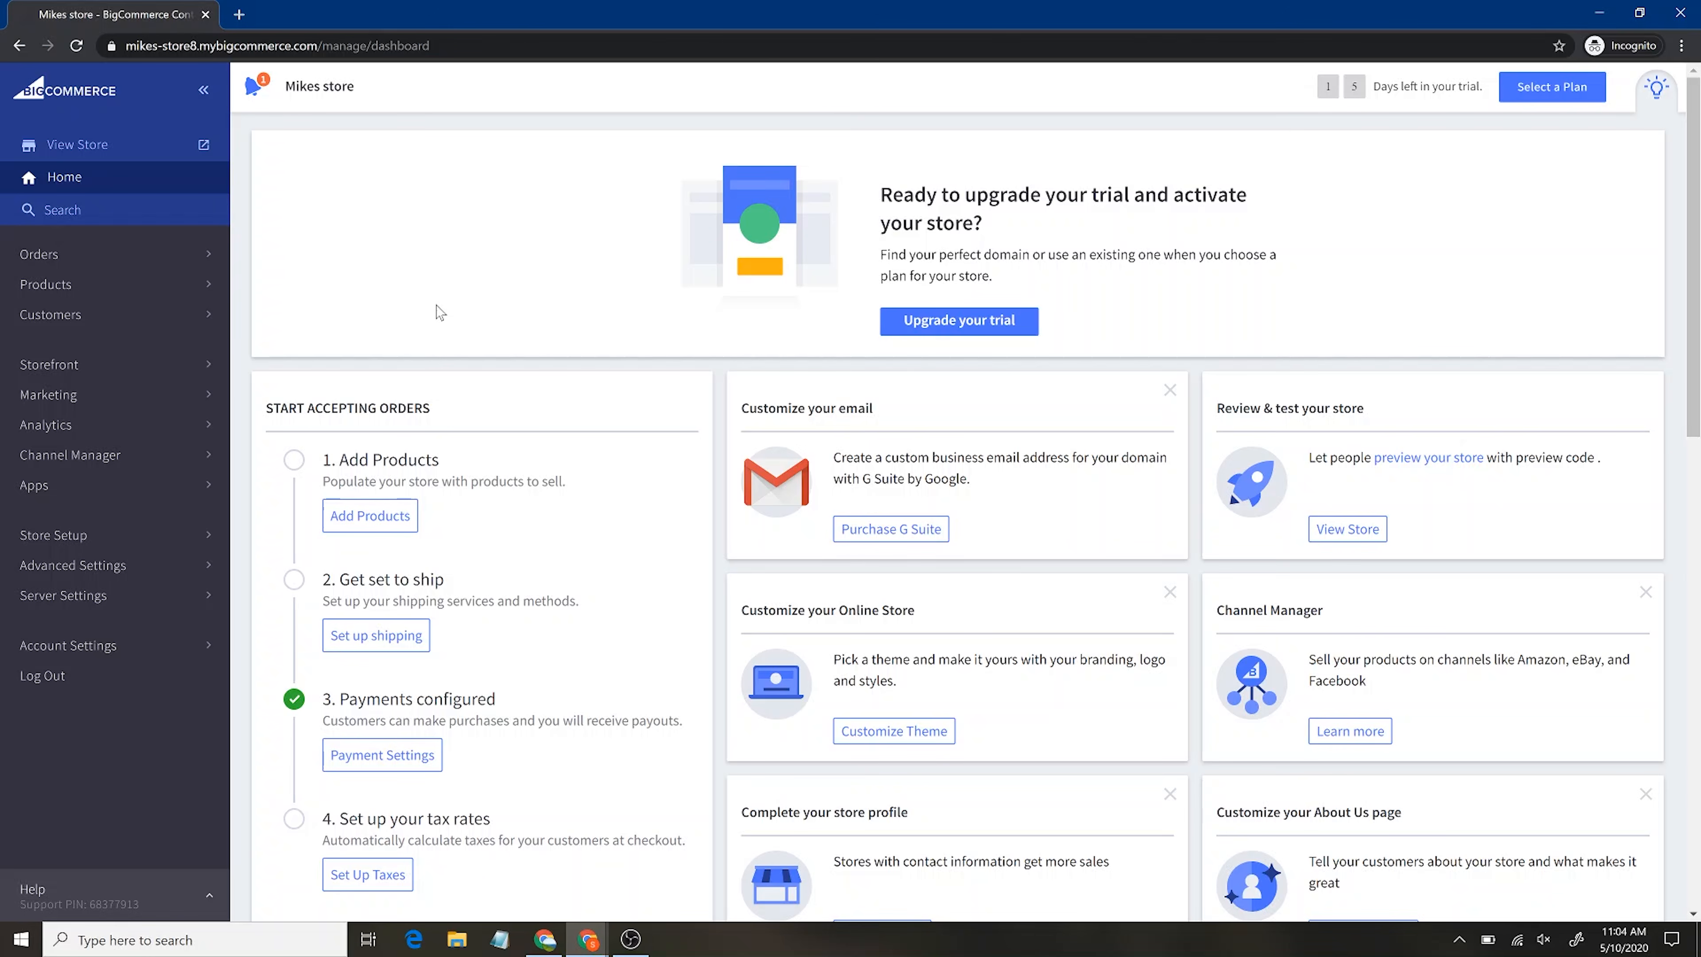
drag(432, 308, 311, 187)
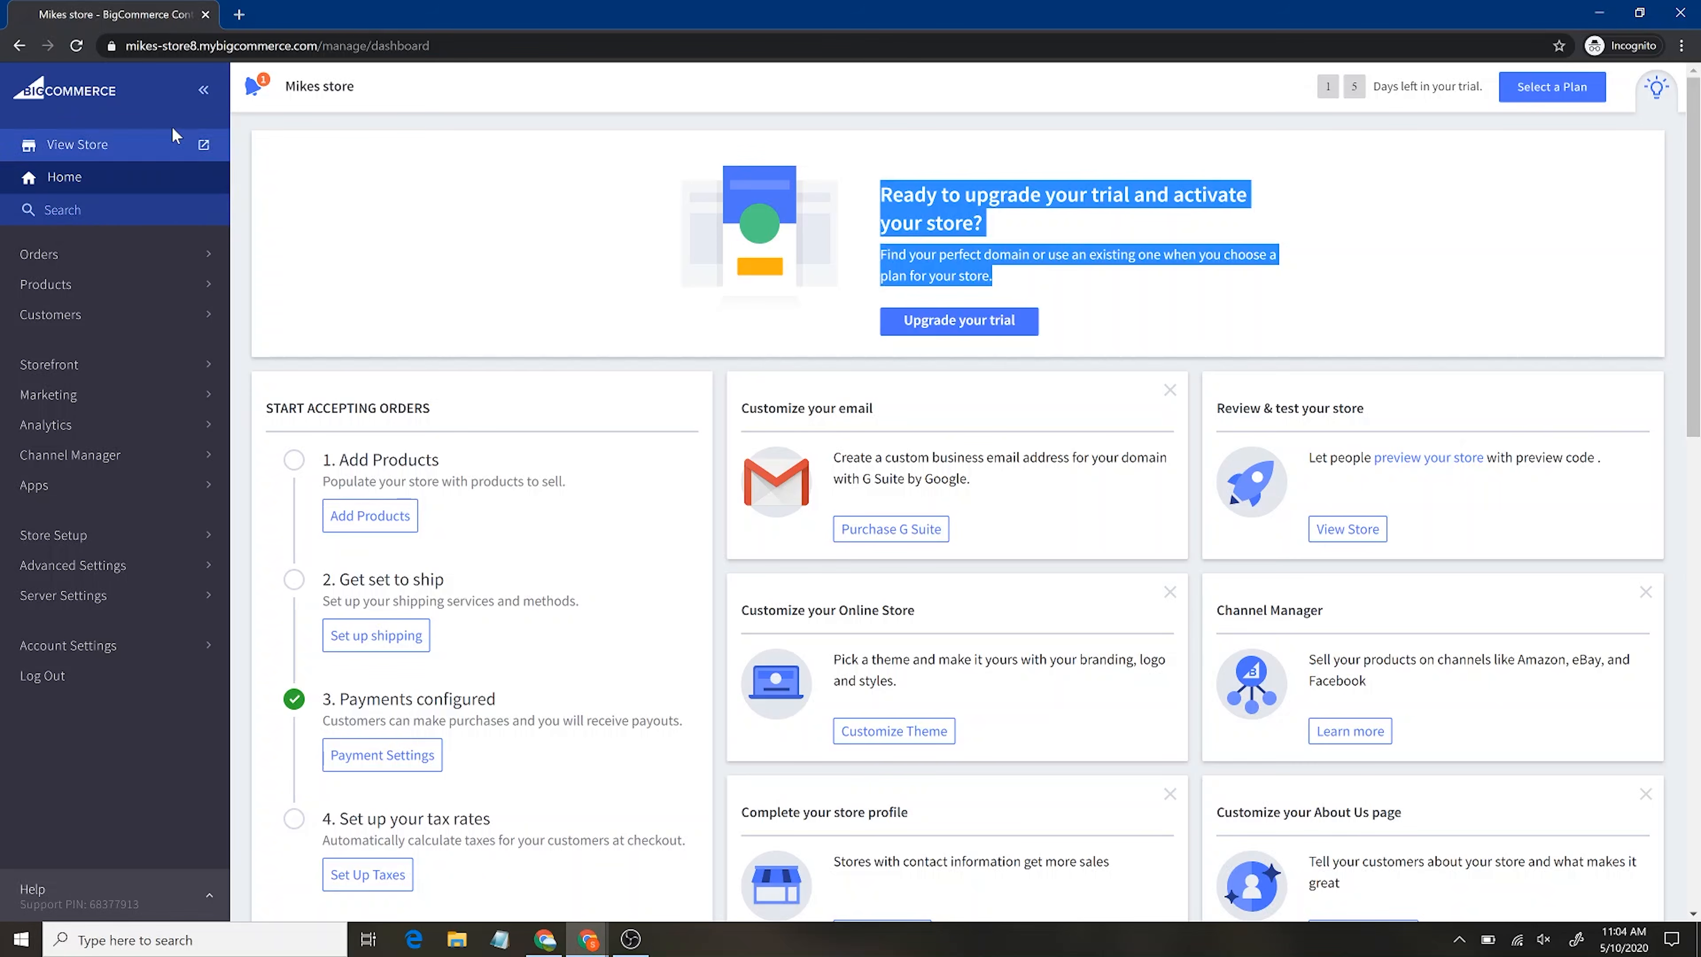
click(596, 294)
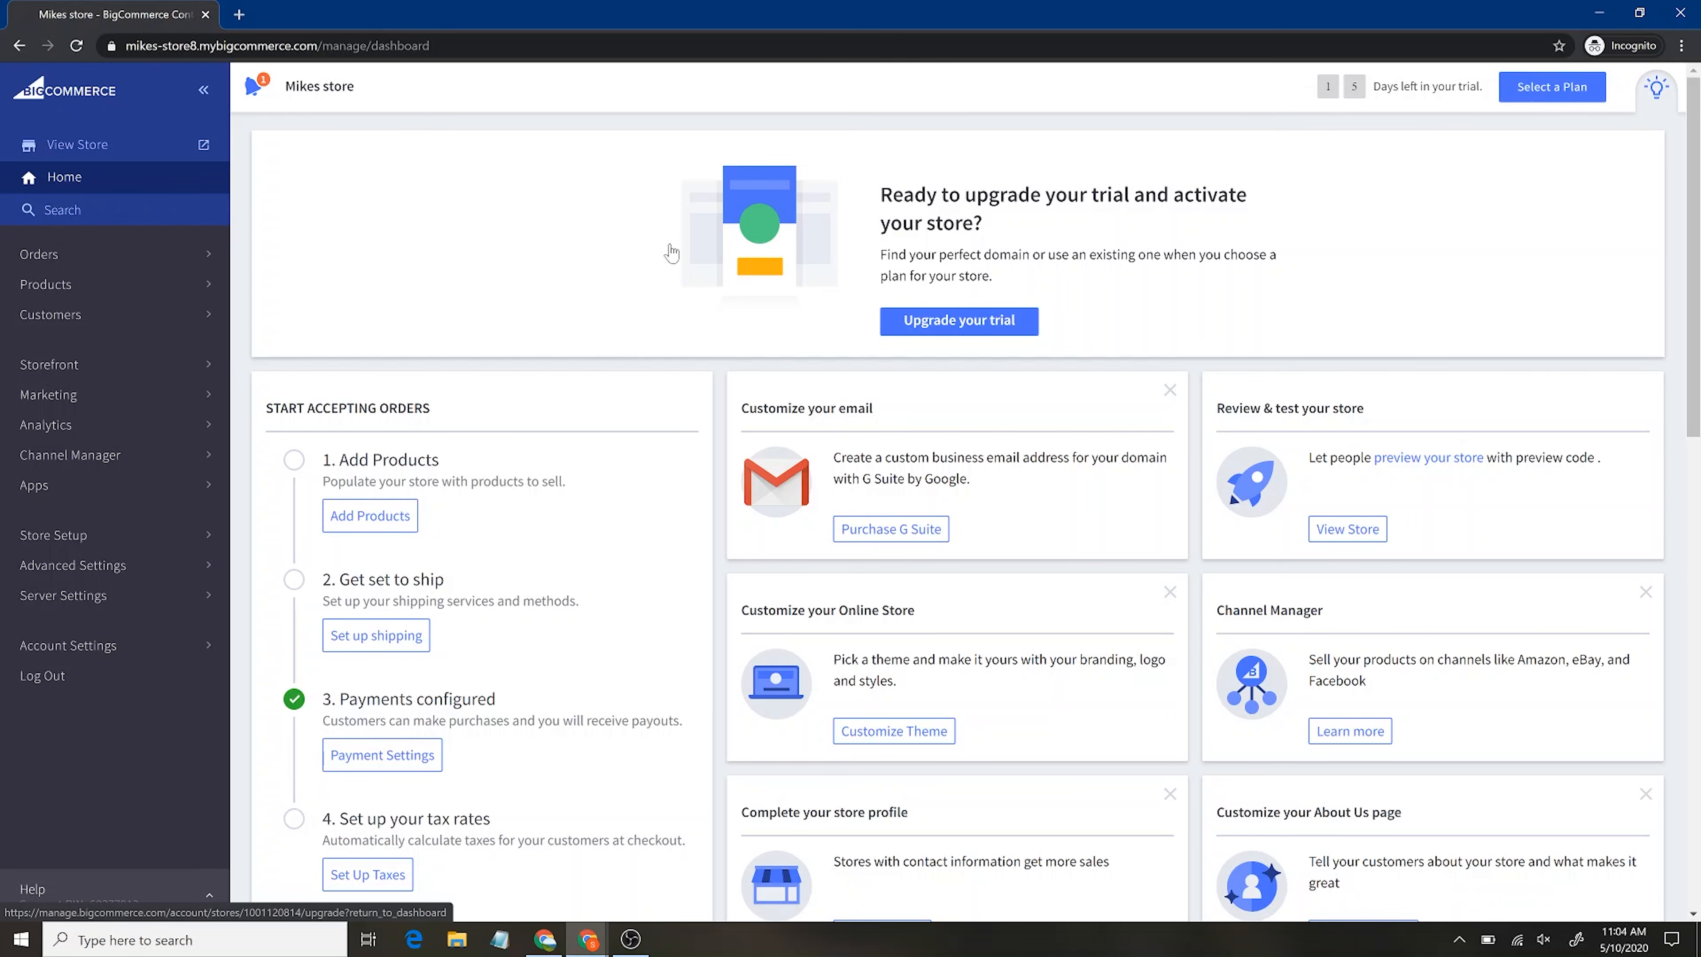
click(258, 90)
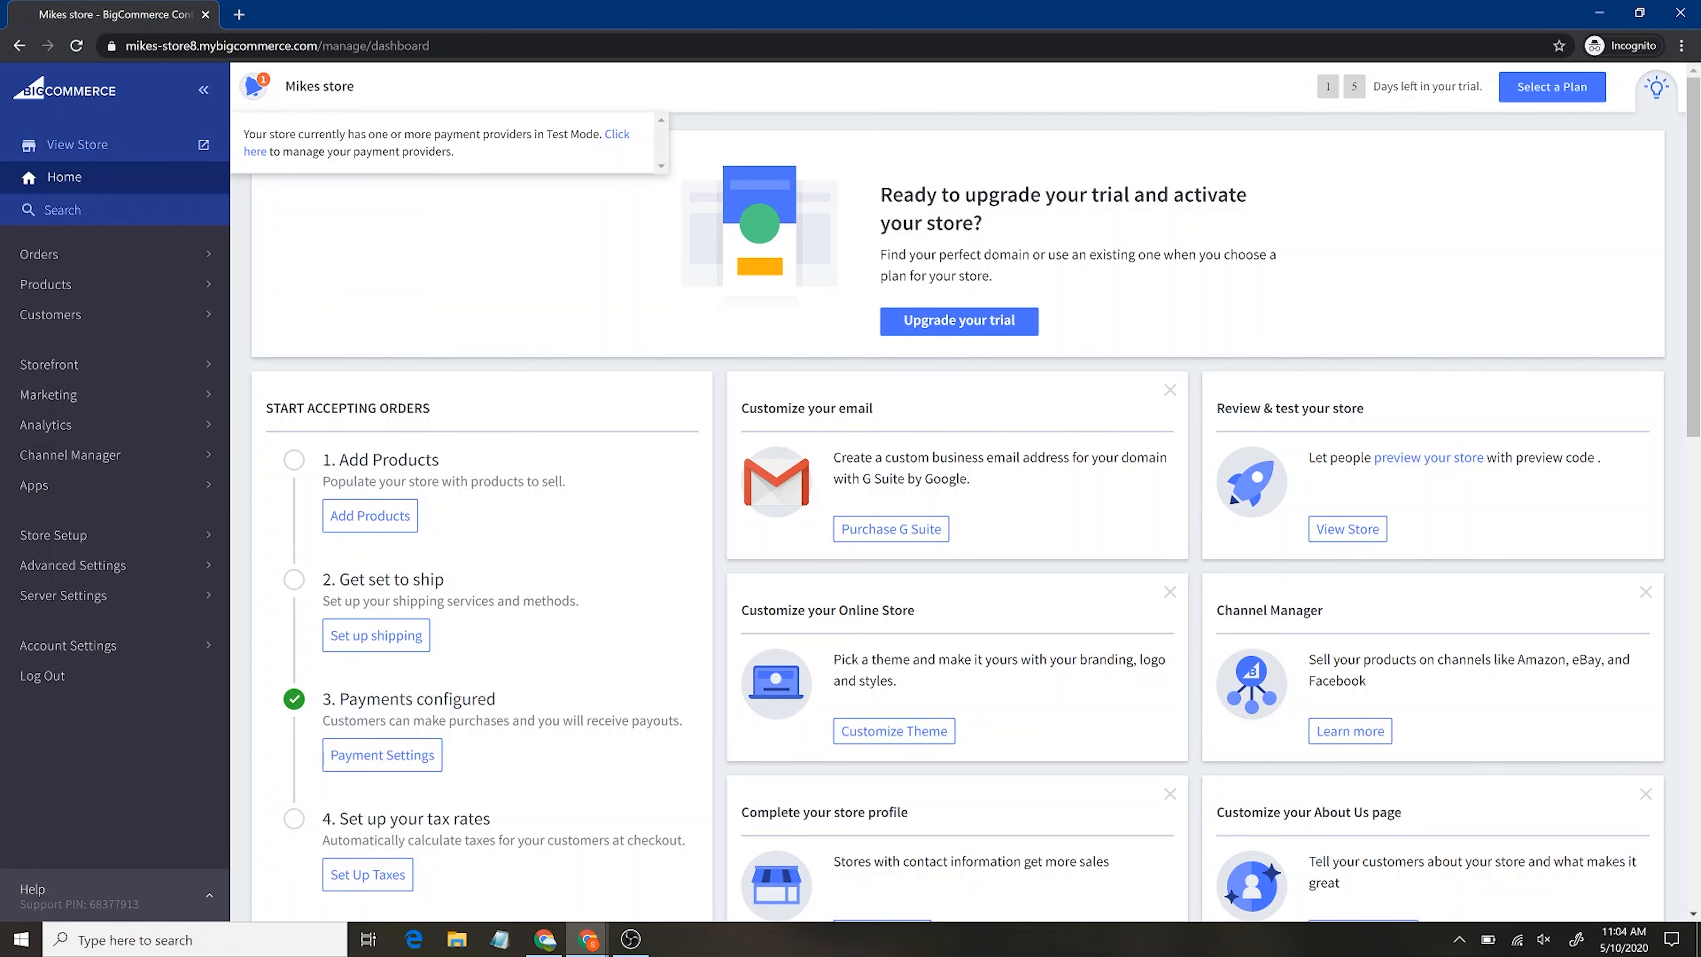
click(256, 88)
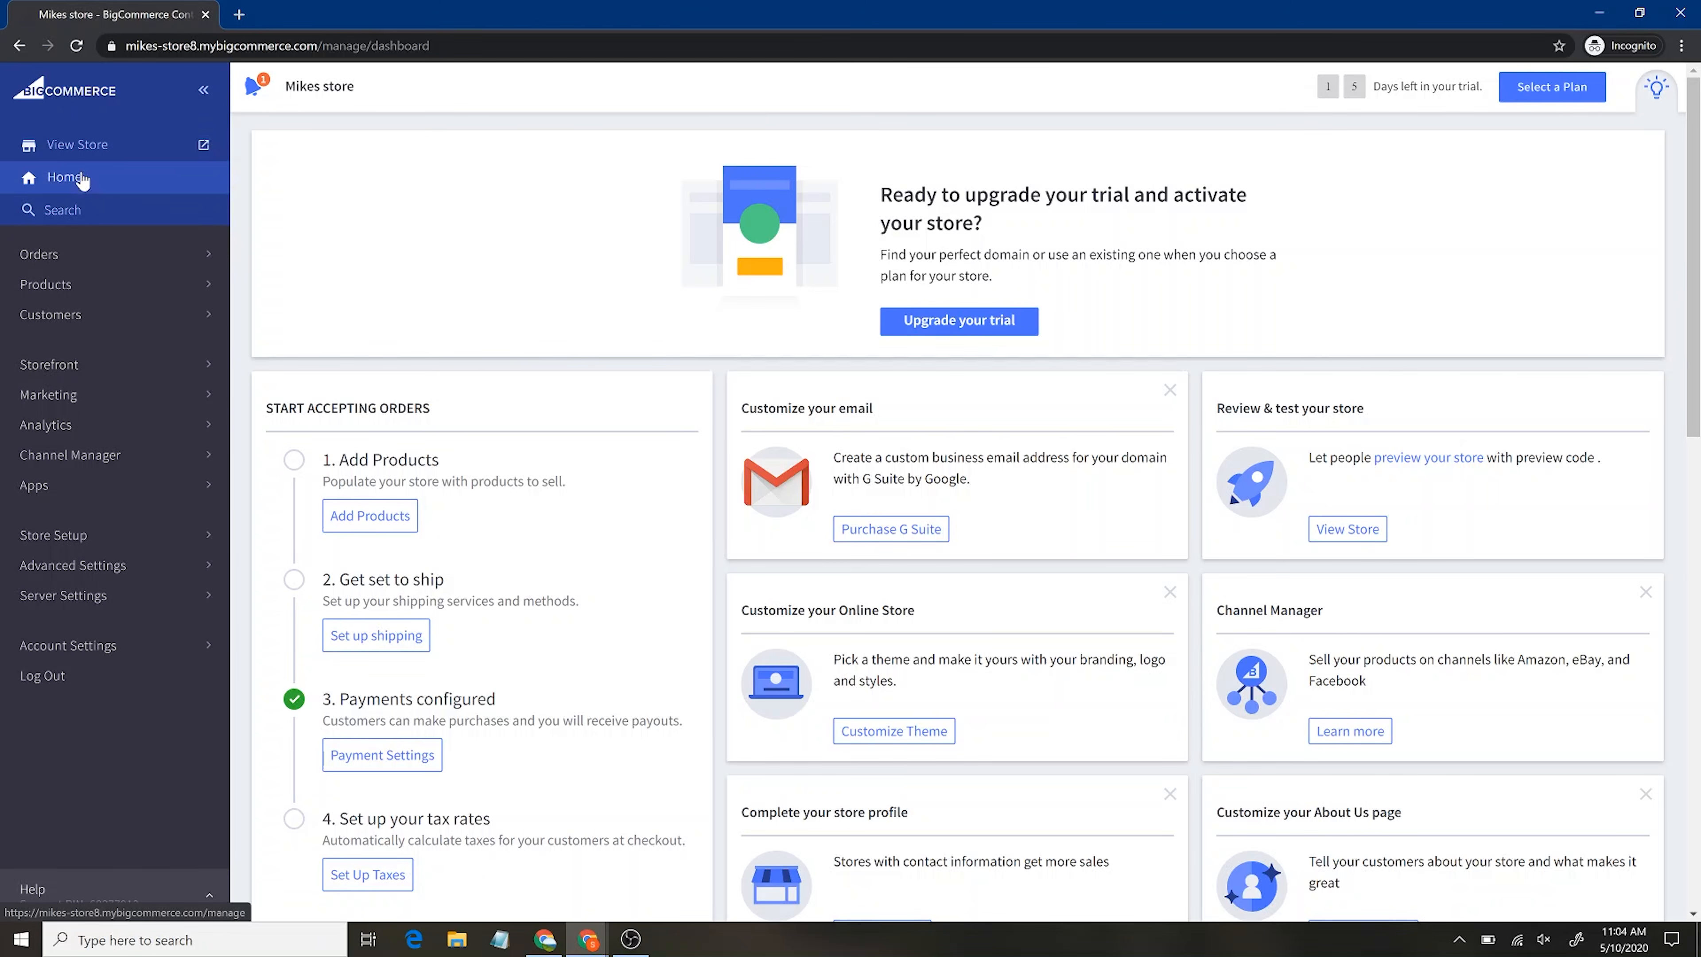
scroll(866, 586, down, 4)
scroll(866, 586, up, 4)
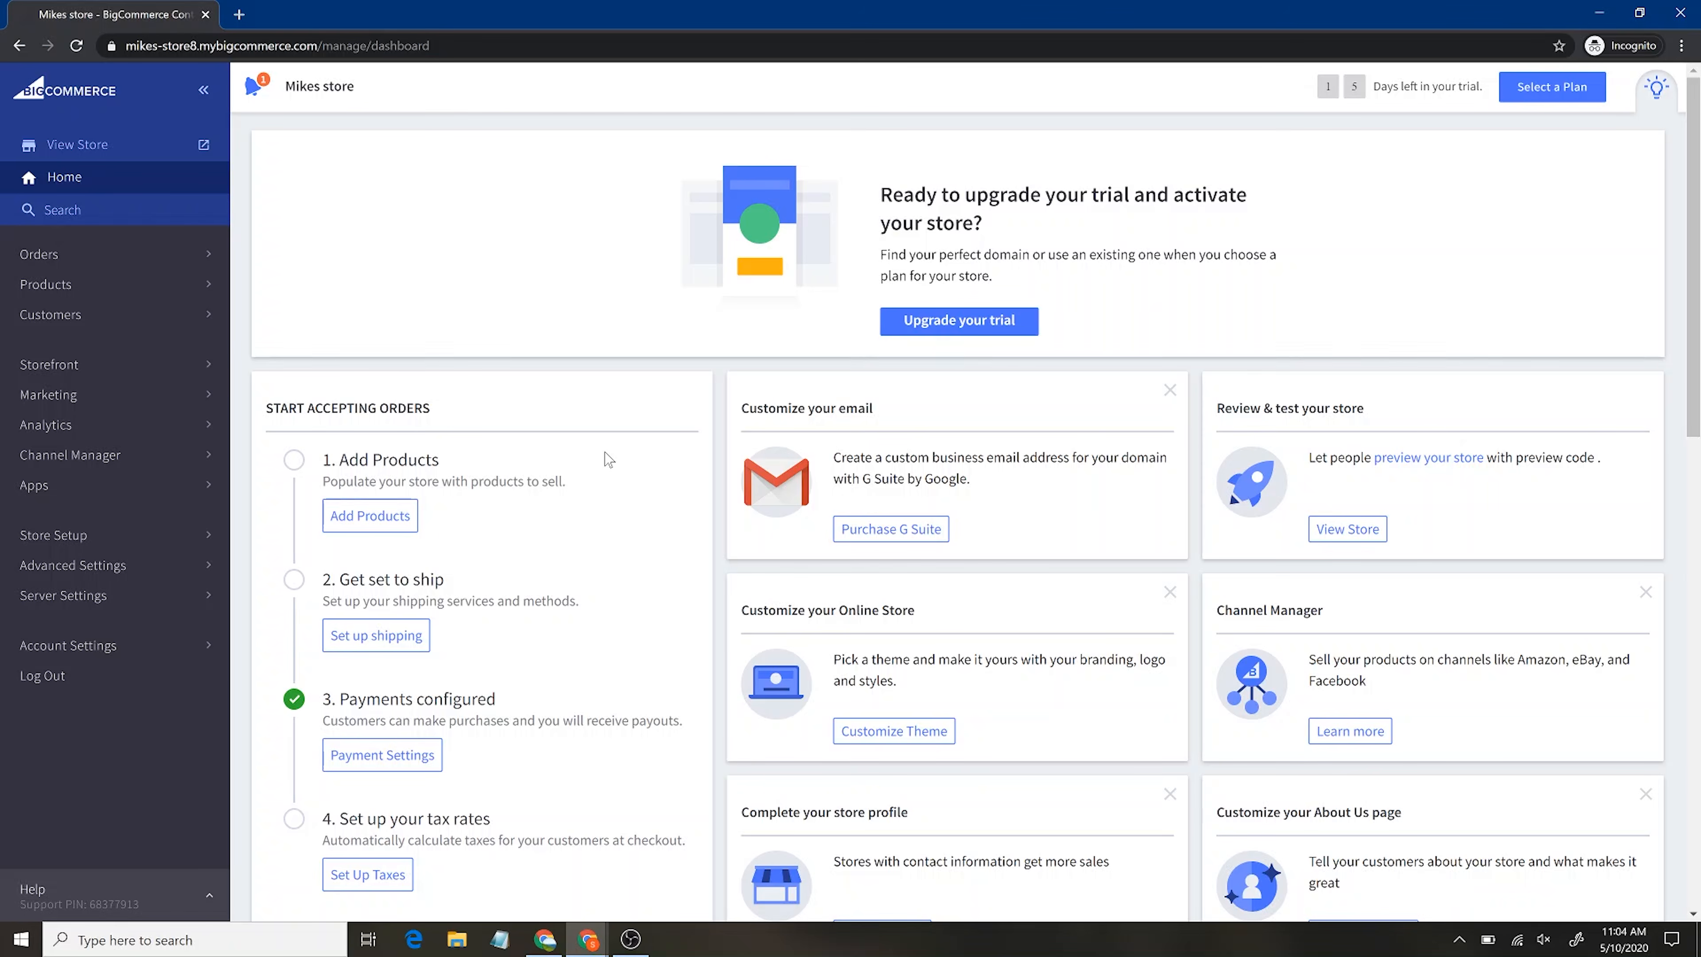
scroll(608, 460, down, 4)
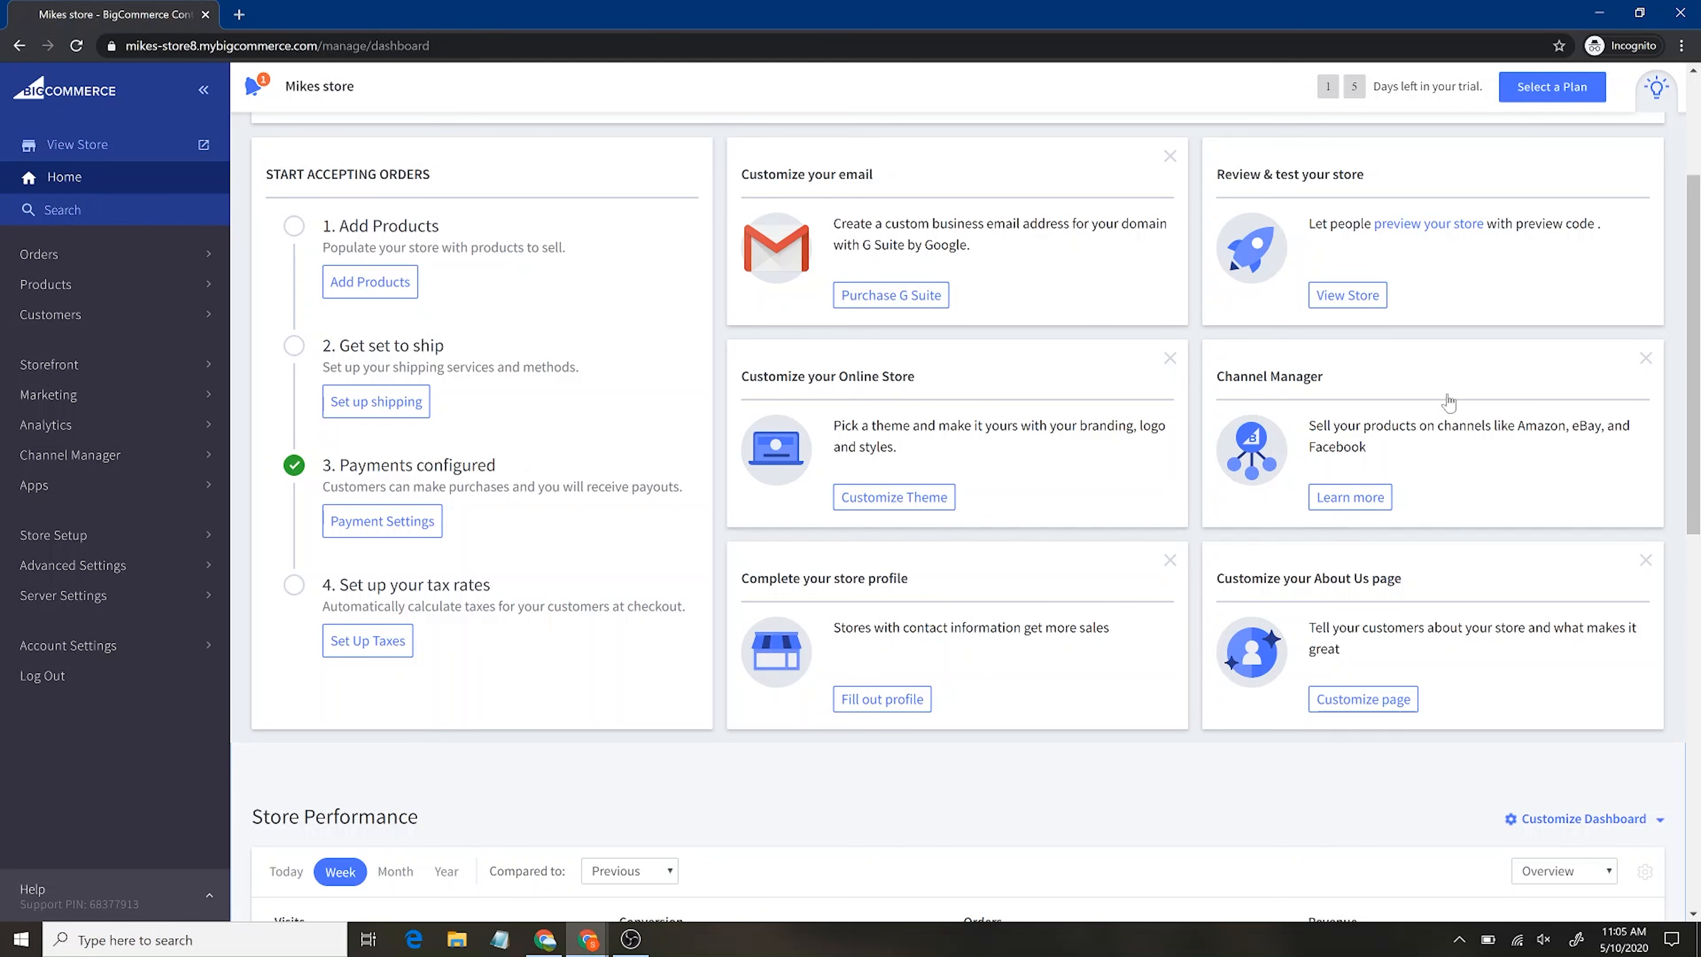
scroll(934, 644, down, 10)
scroll(935, 644, up, 3)
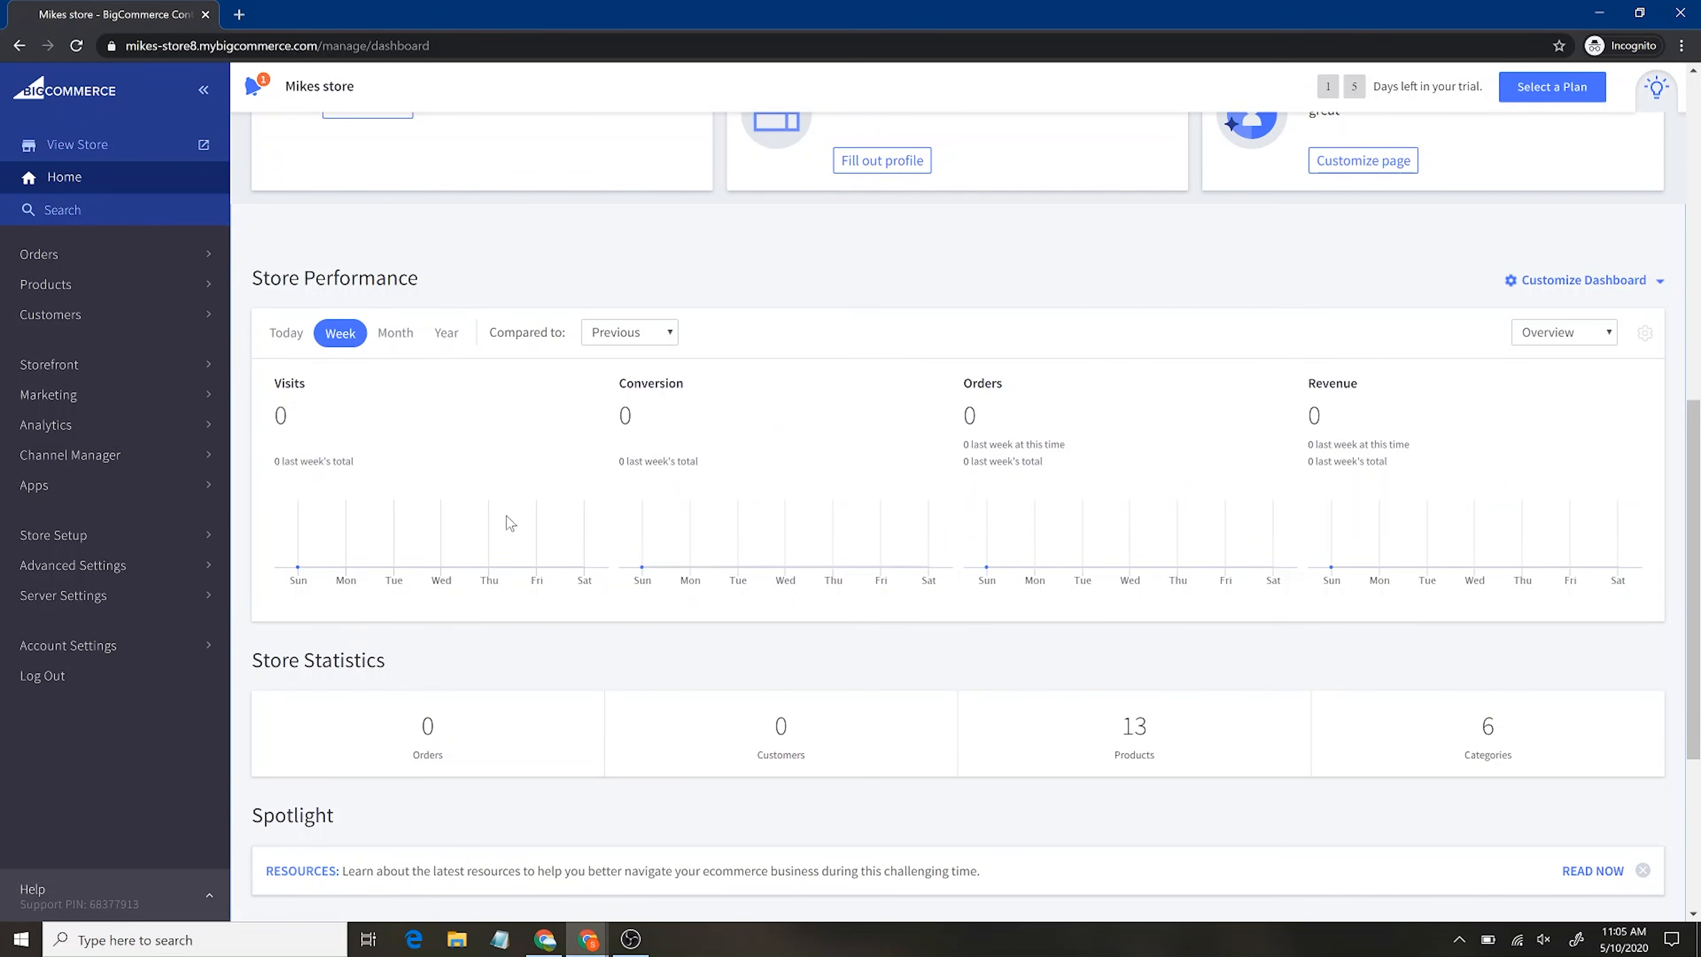
scroll(878, 636, down, 4)
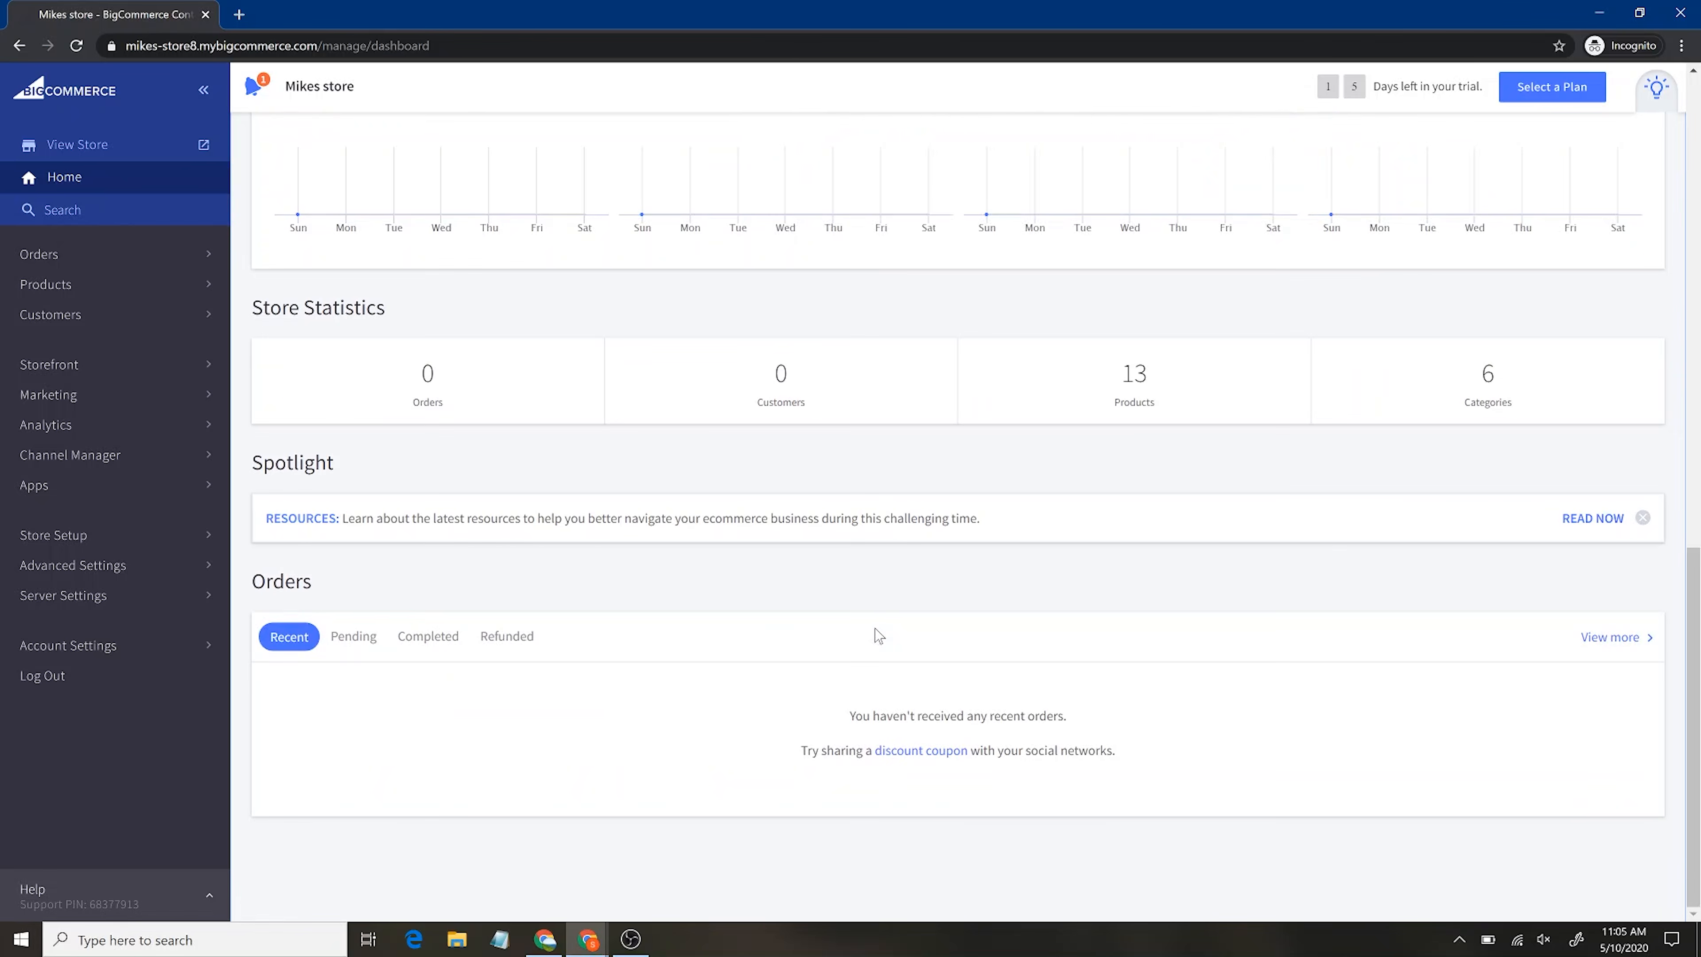
scroll(878, 635, up, 10)
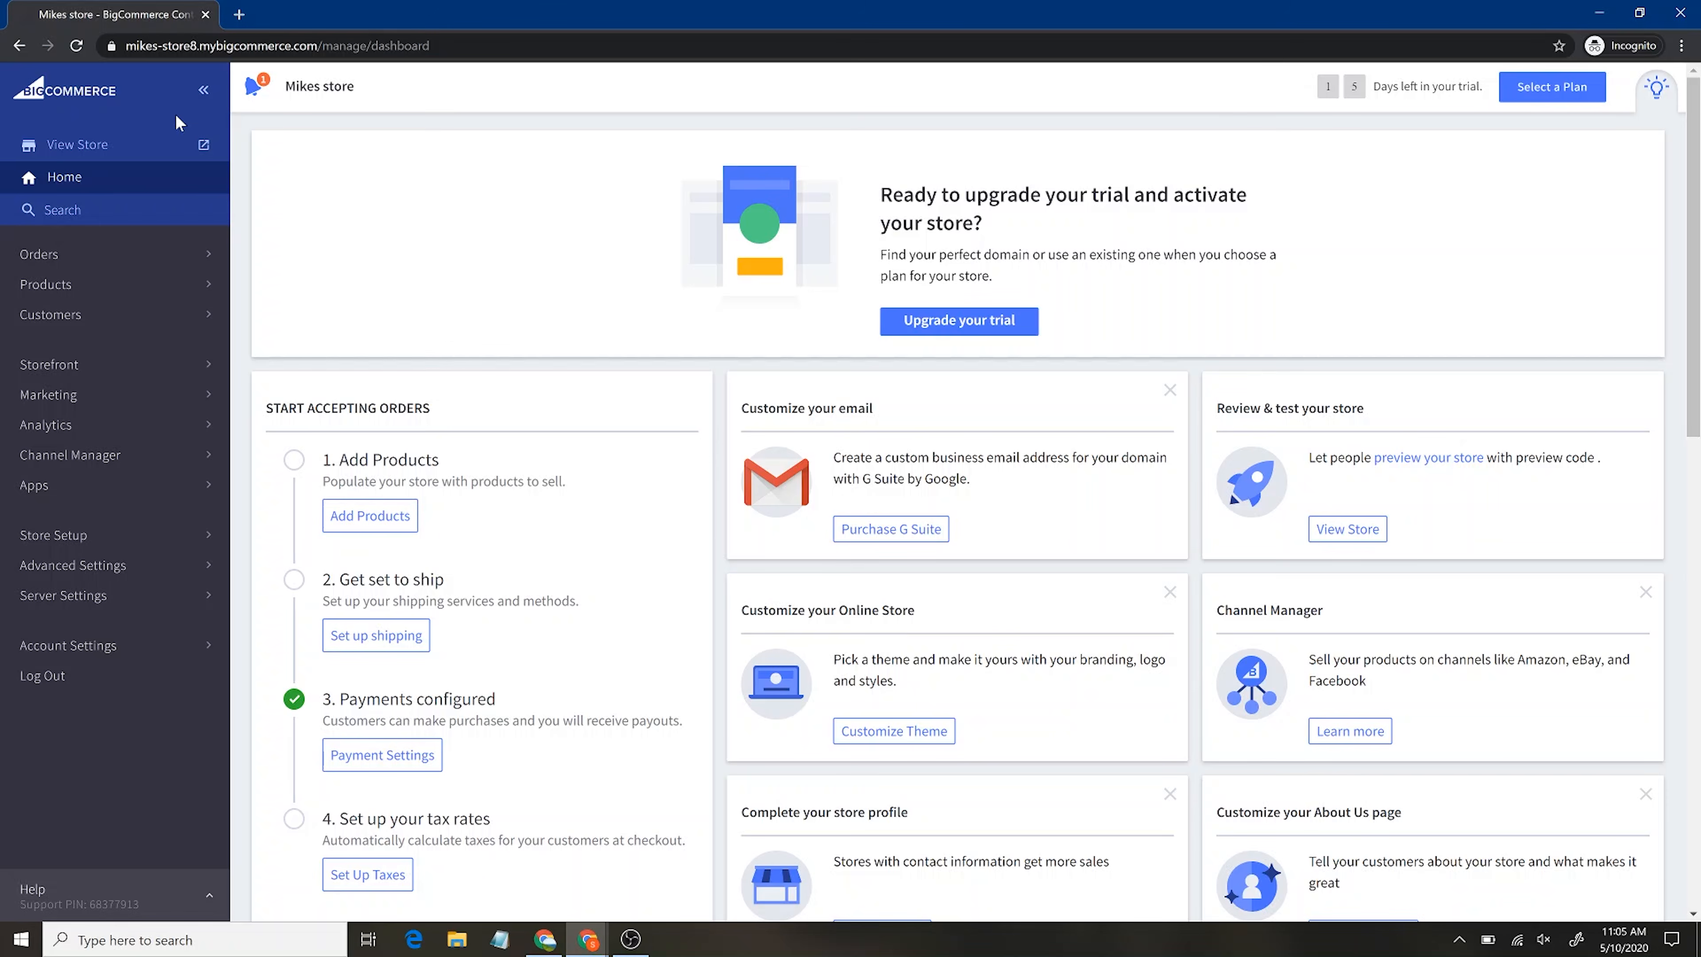
click(133, 153)
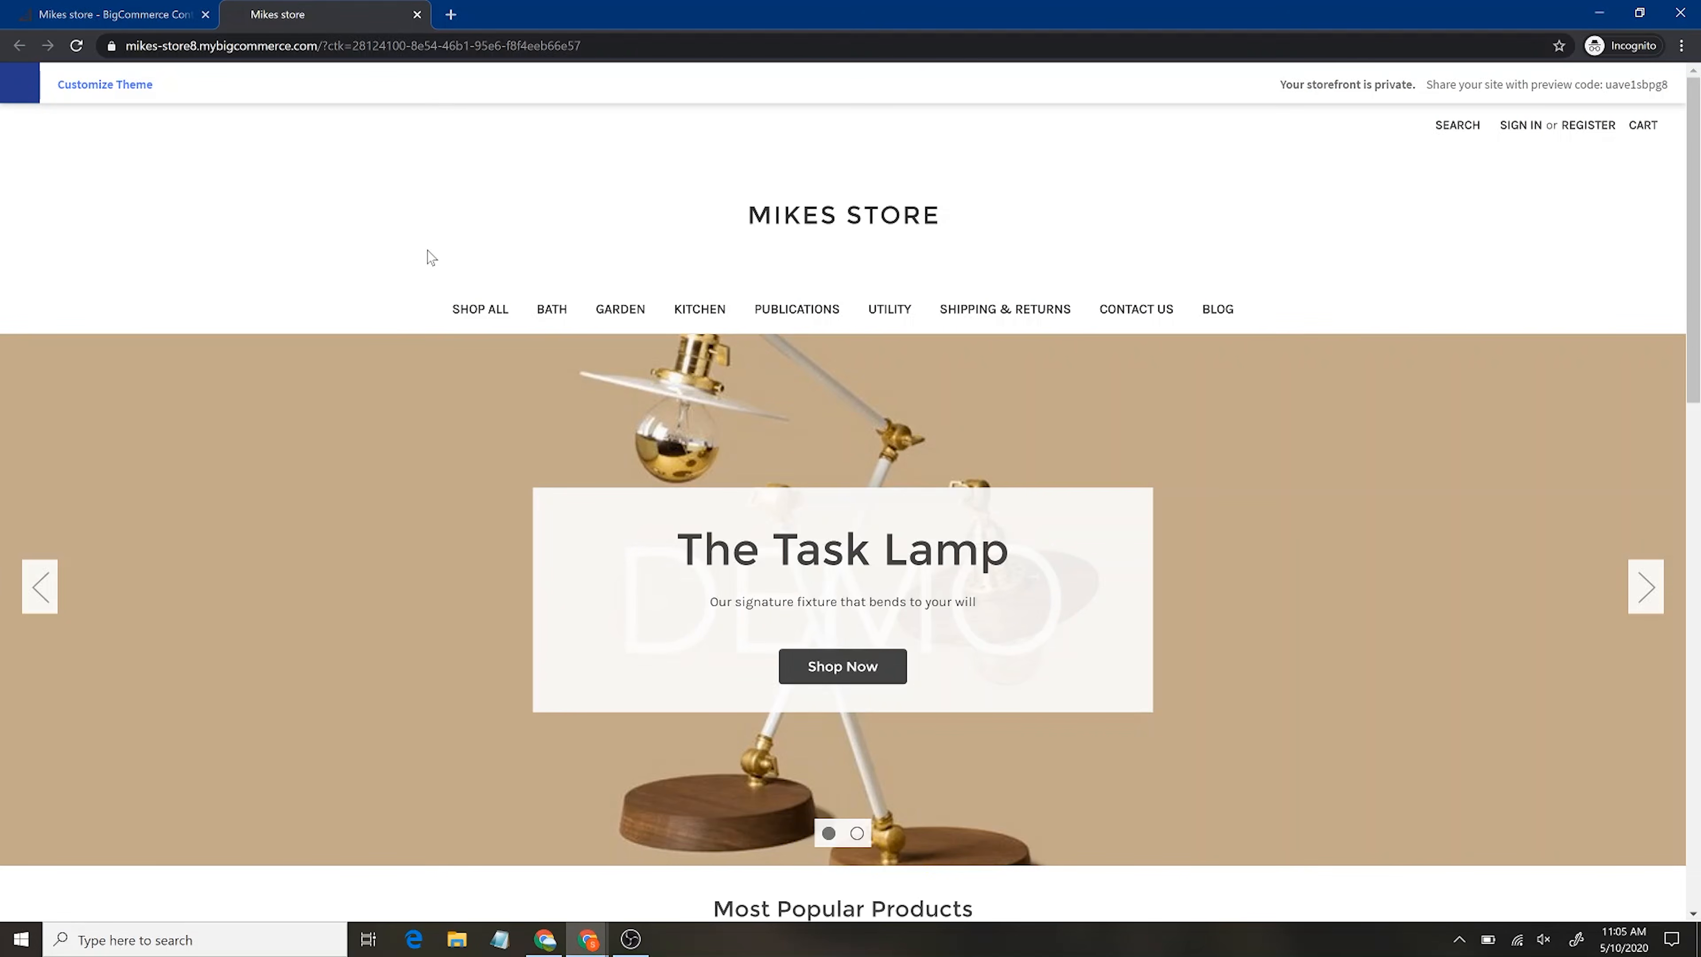
click(67, 14)
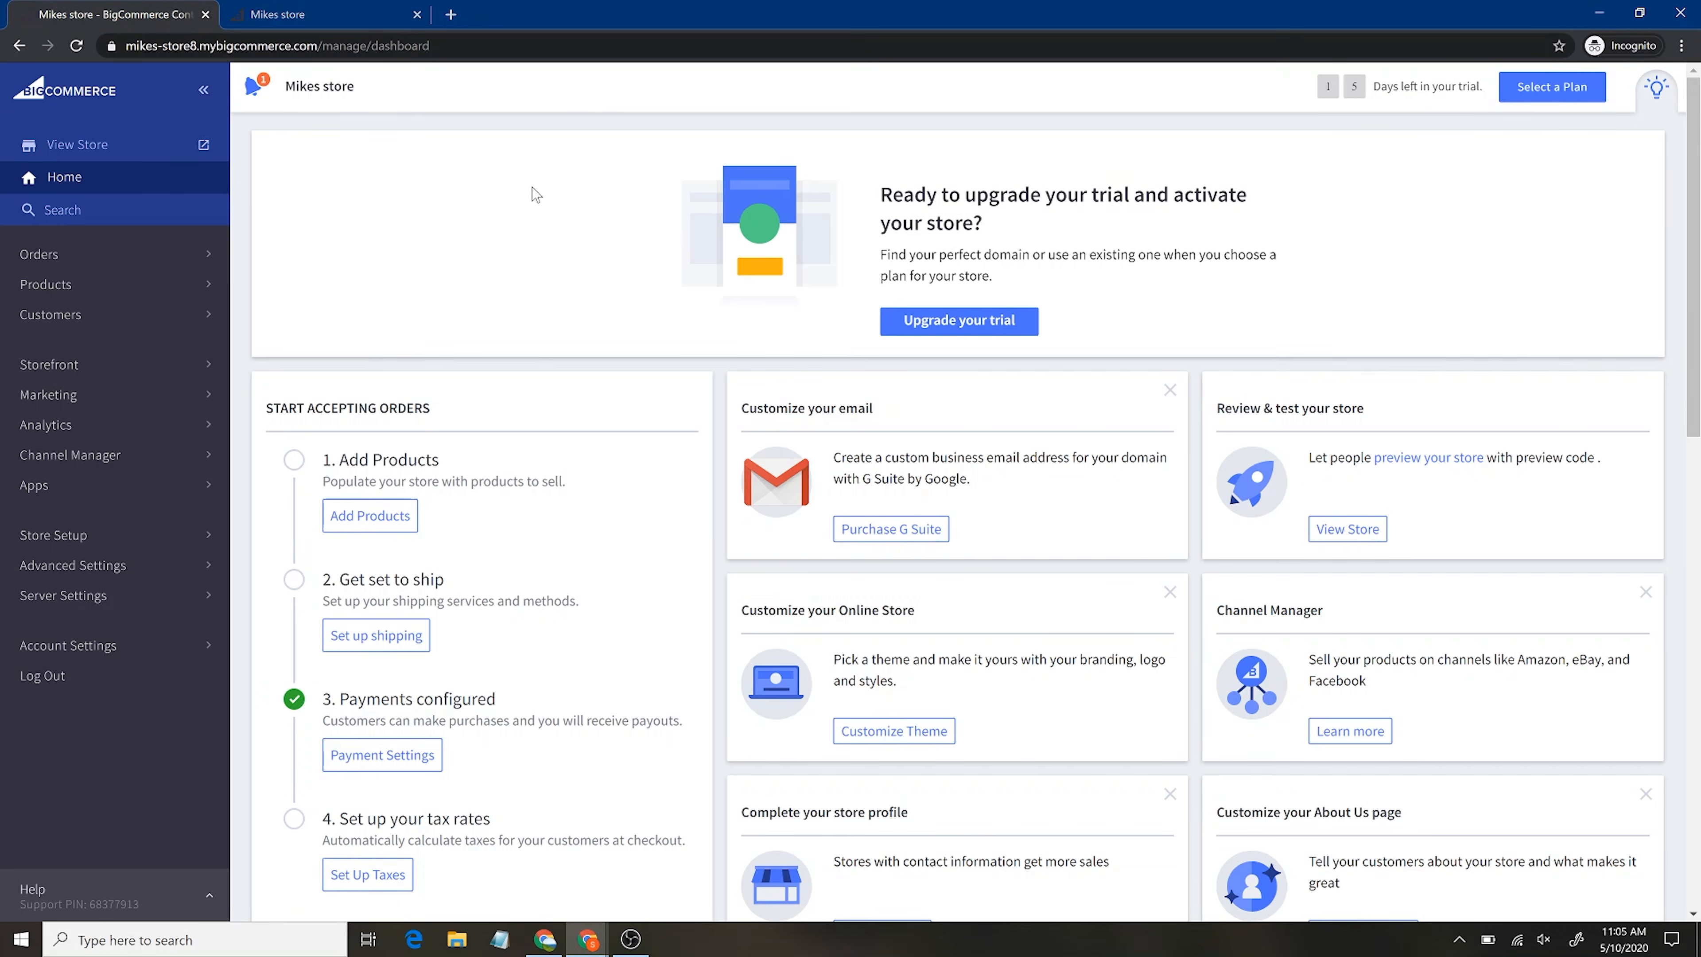
click(357, 11)
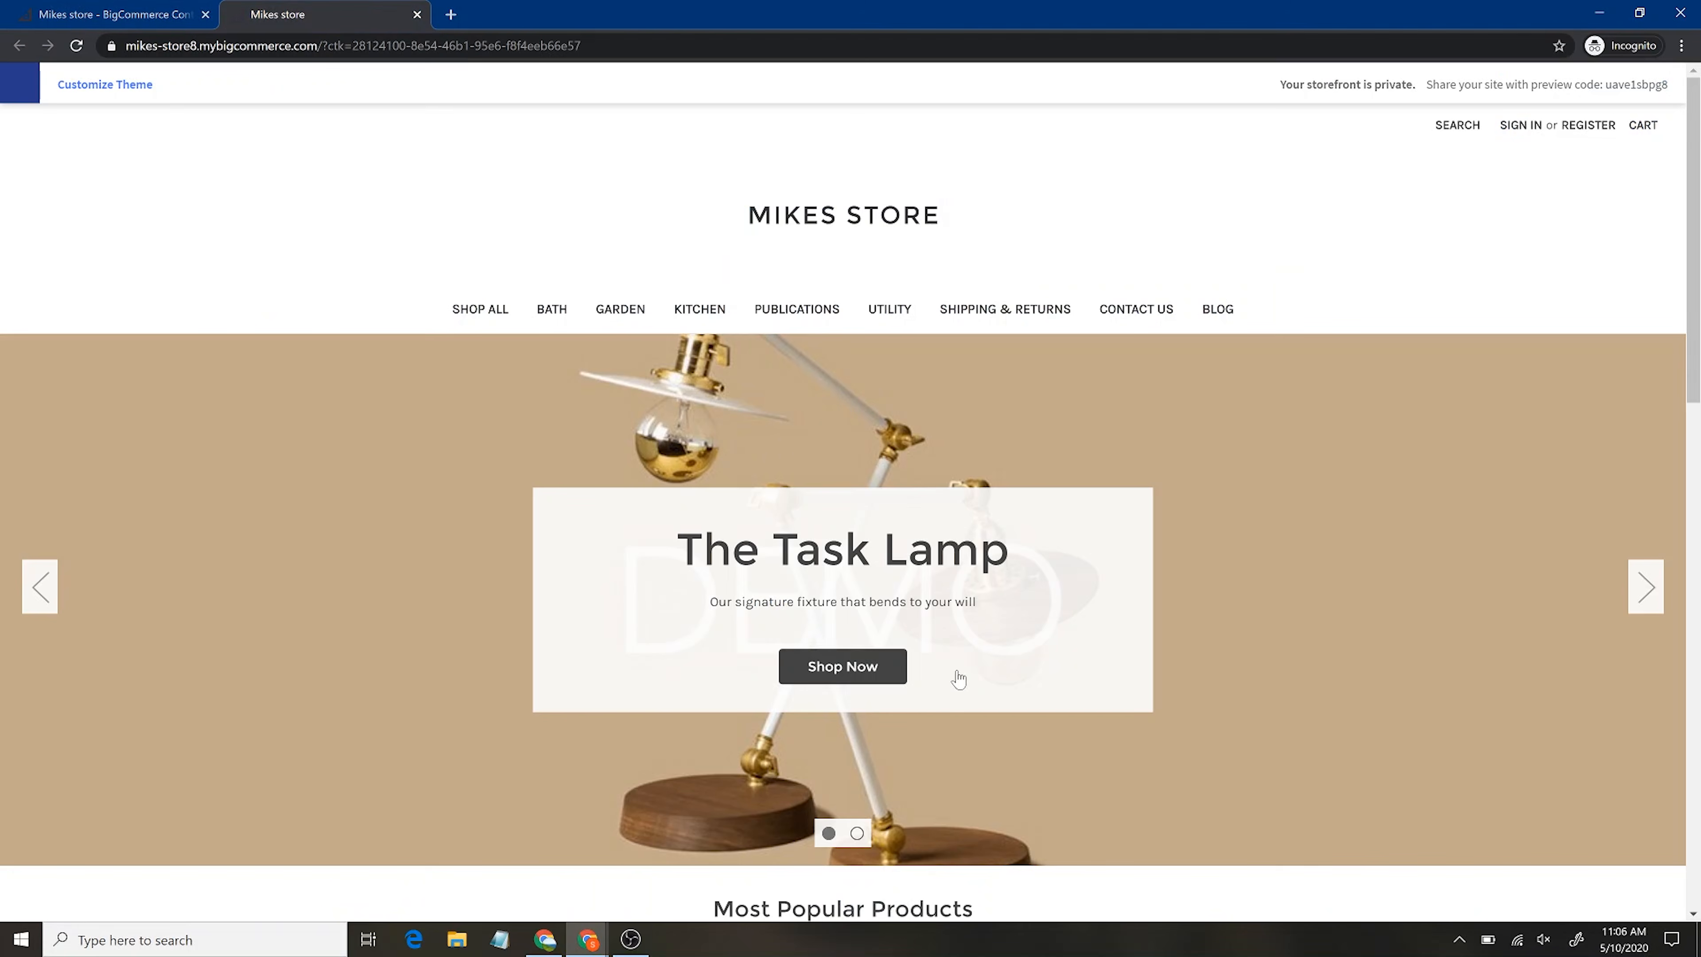
scroll(1325, 545, down, 10)
scroll(1326, 544, down, 8)
scroll(1326, 545, up, 20)
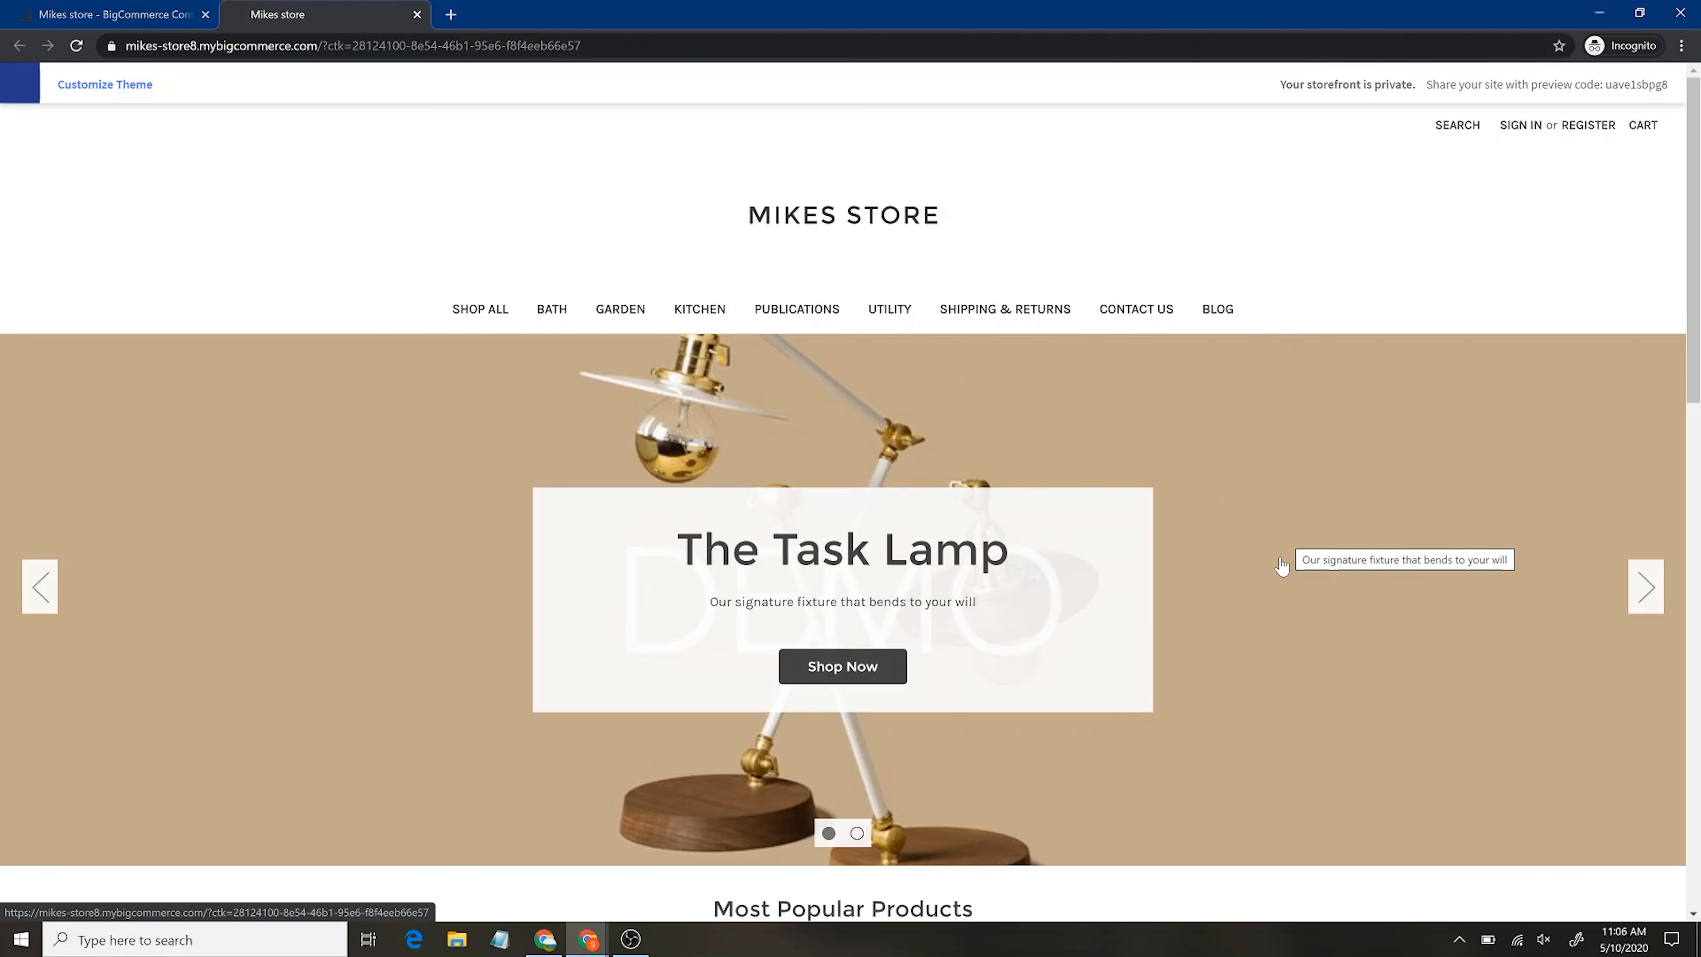
scroll(1281, 564, down, 10)
scroll(1281, 565, down, 5)
scroll(1281, 565, up, 10)
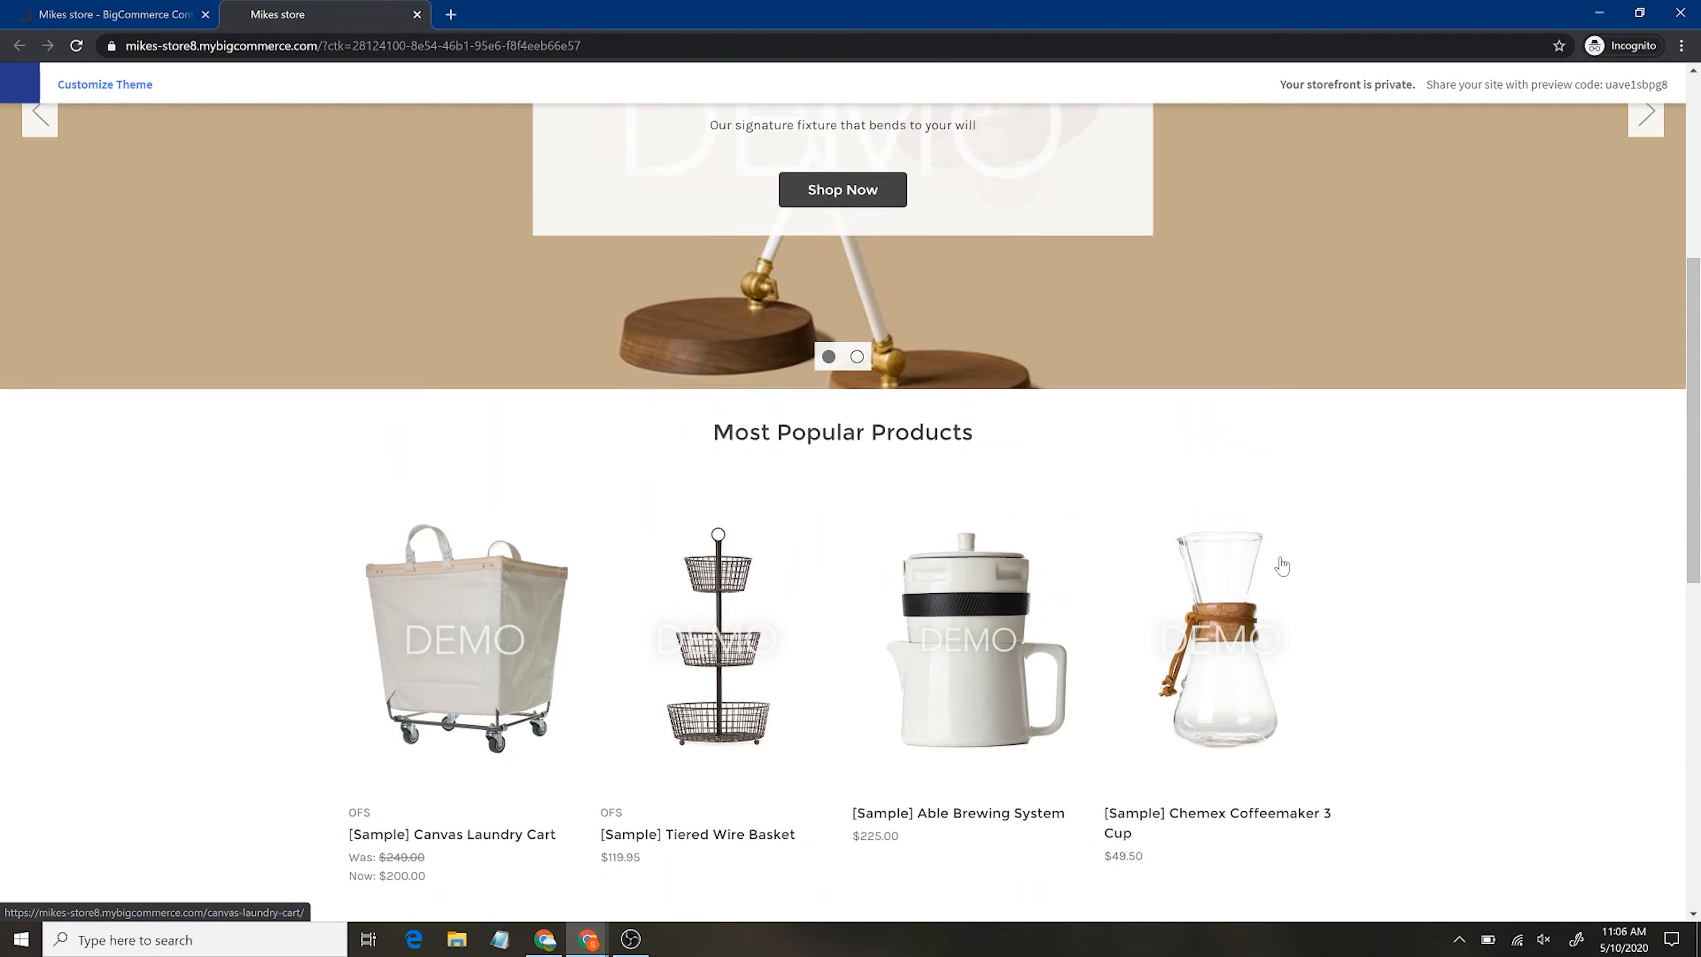
scroll(1281, 565, up, 5)
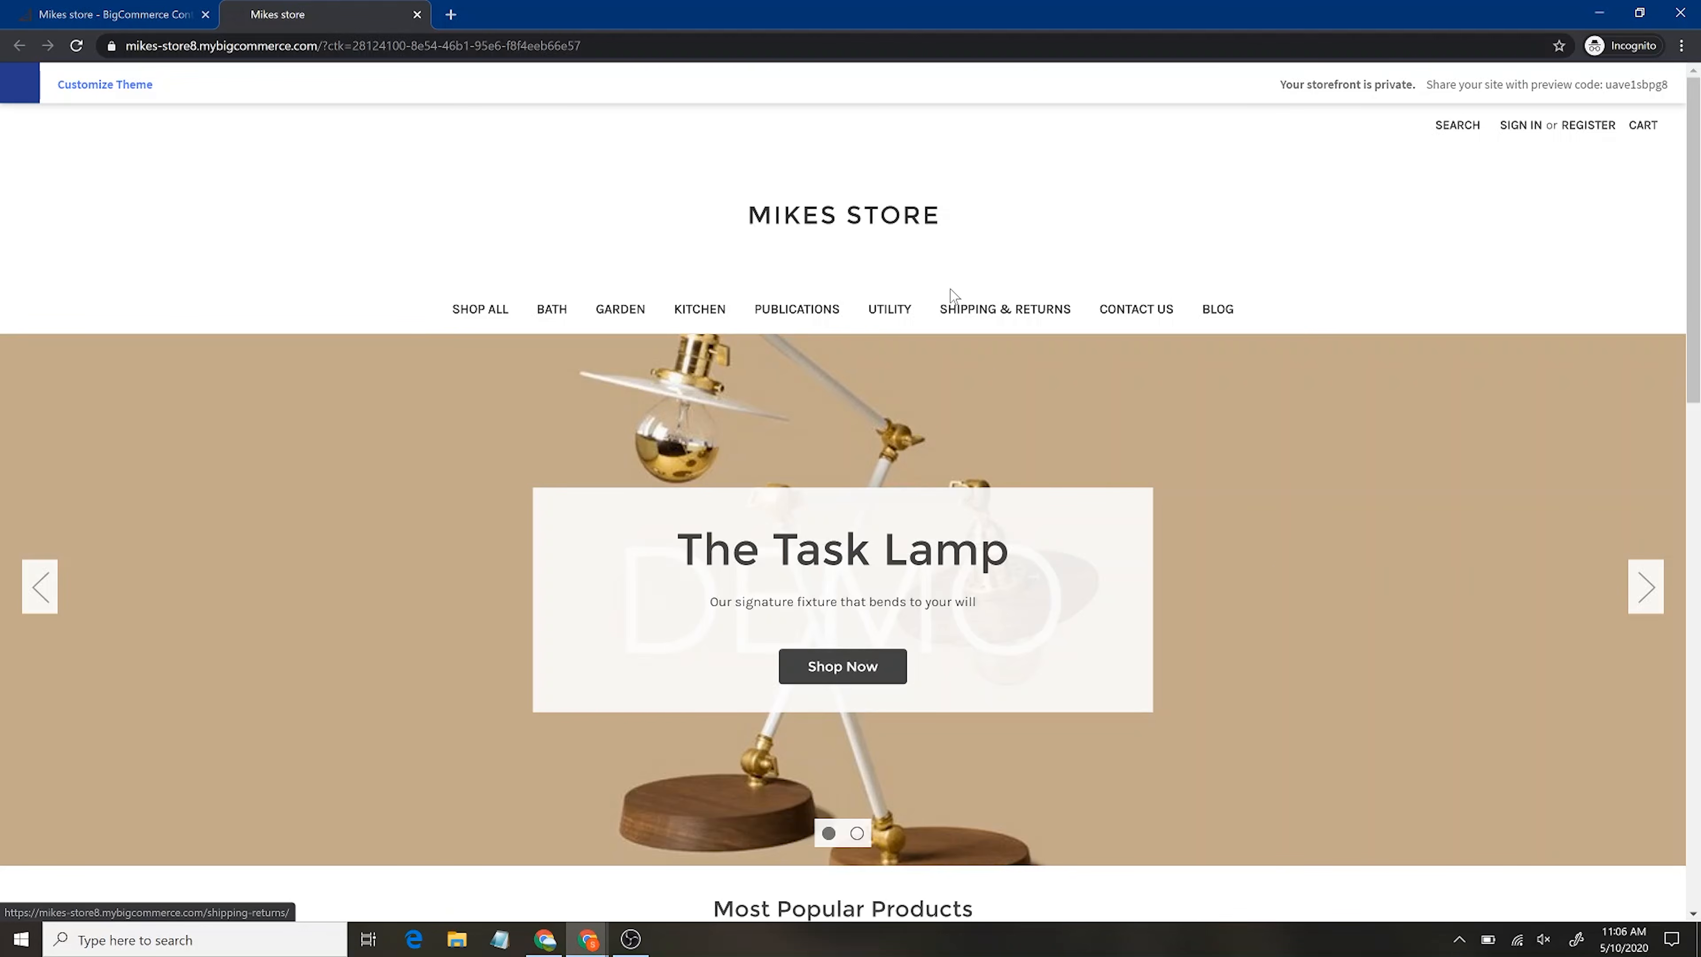
click(129, 7)
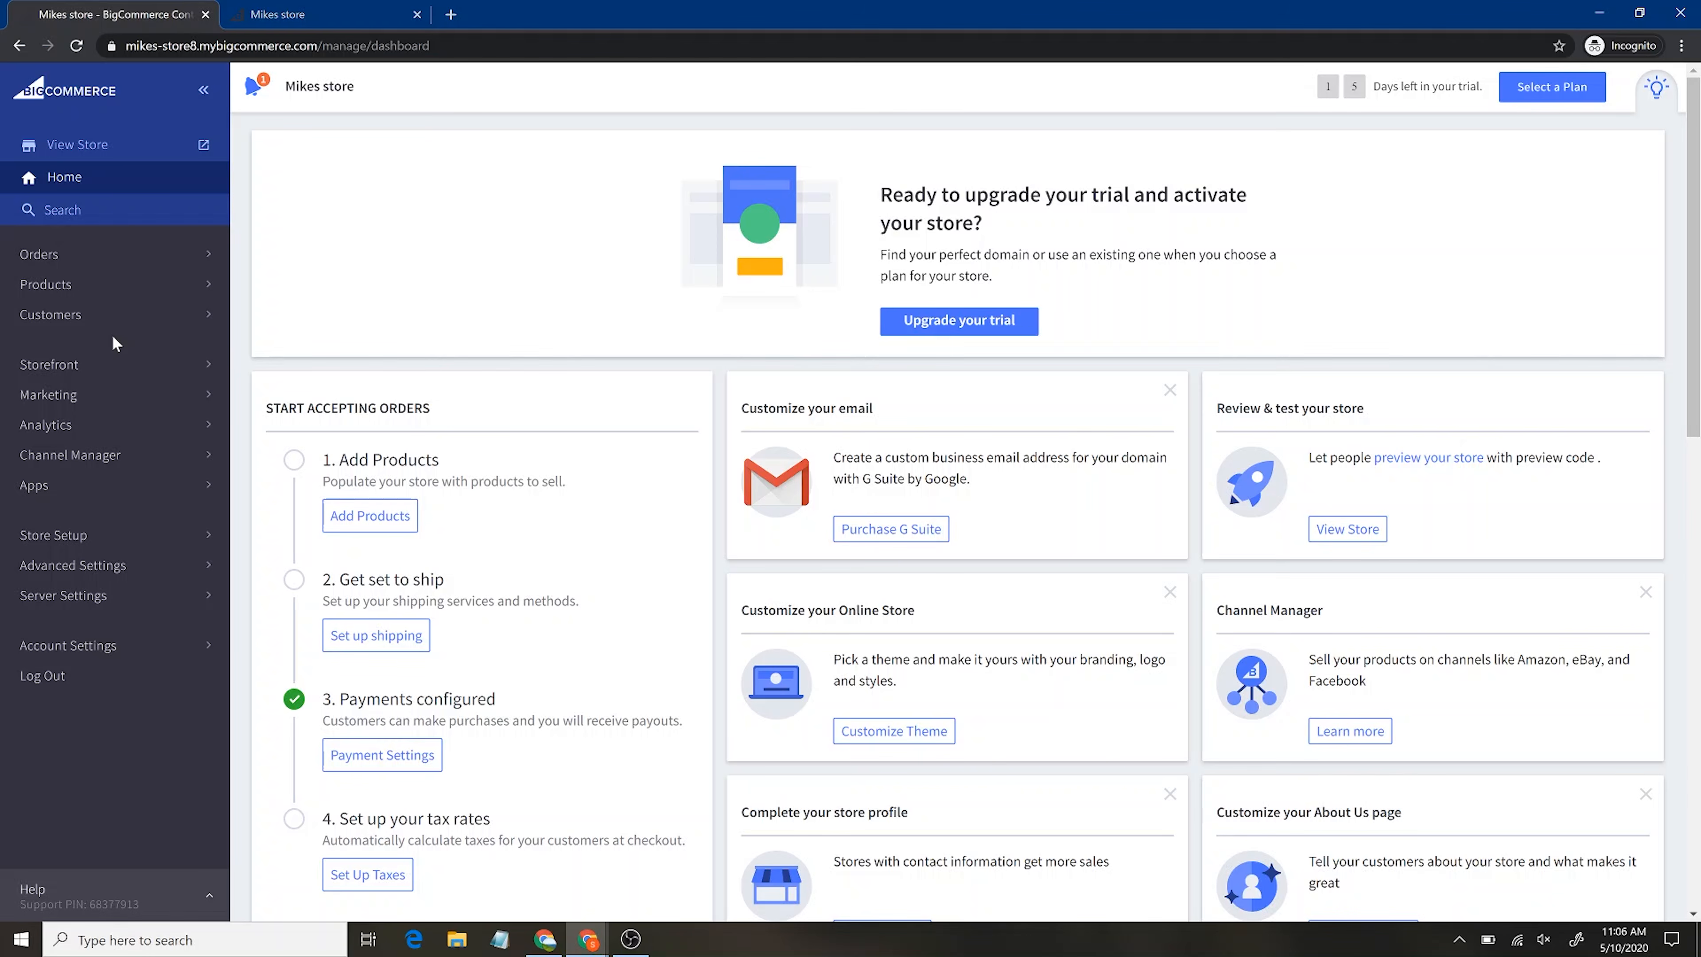
Look at Orders, scroll through the Products list, then bring up the Add Product form
click(87, 261)
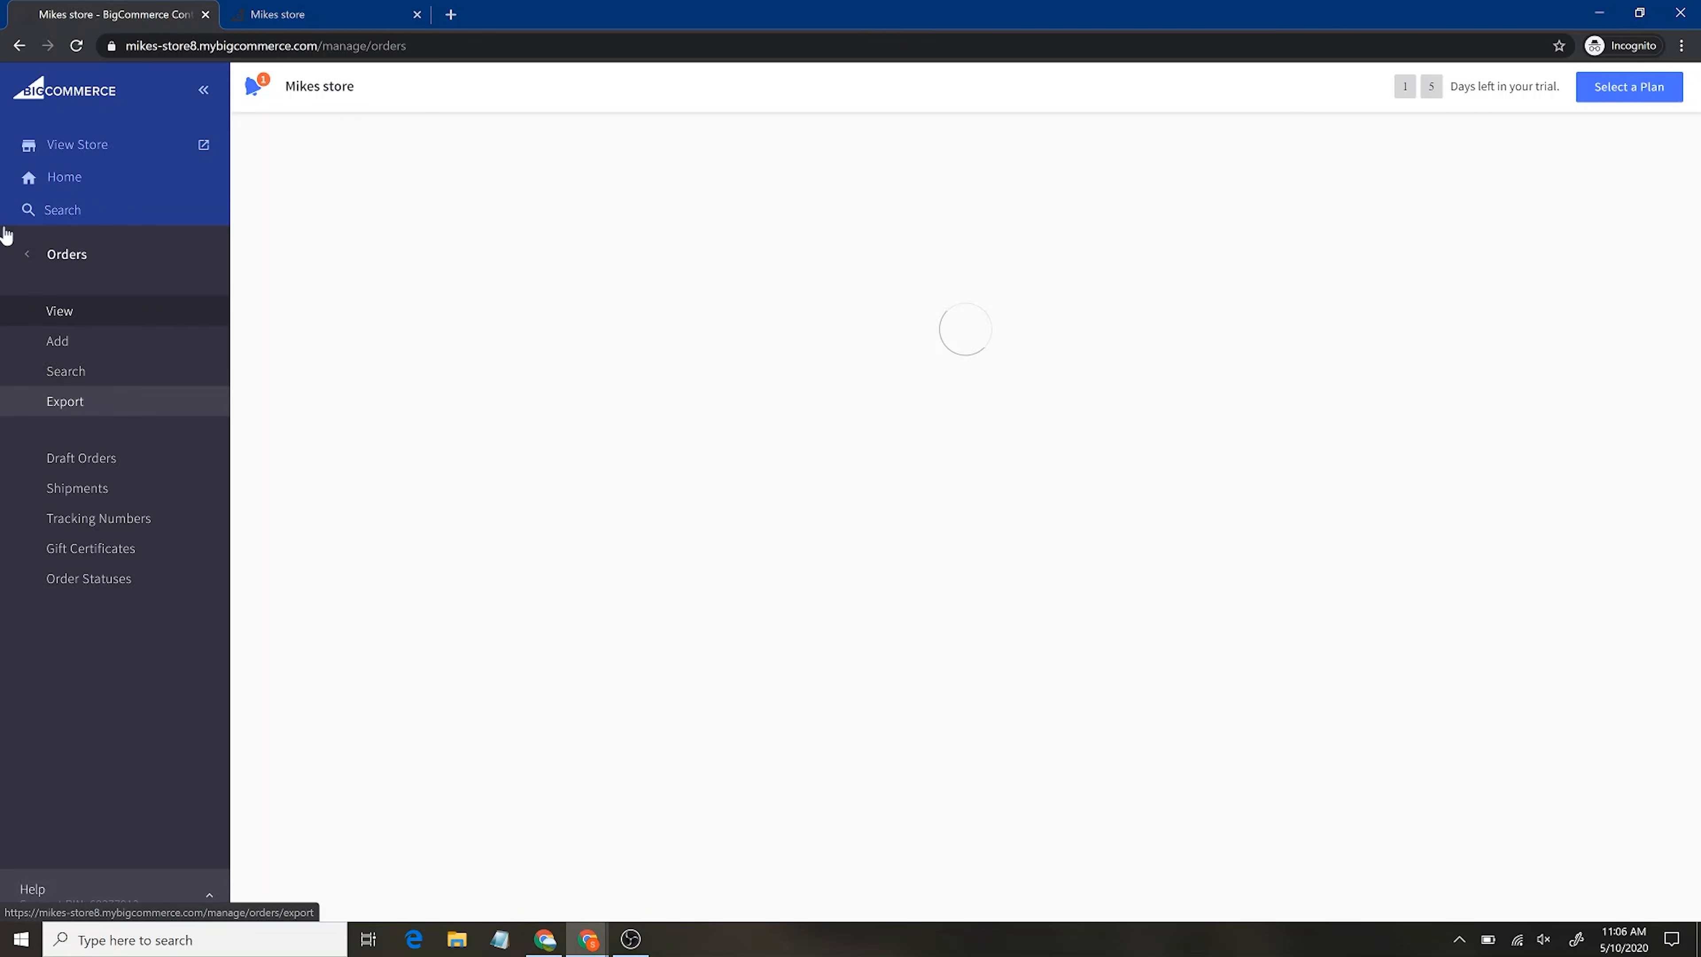
click(35, 254)
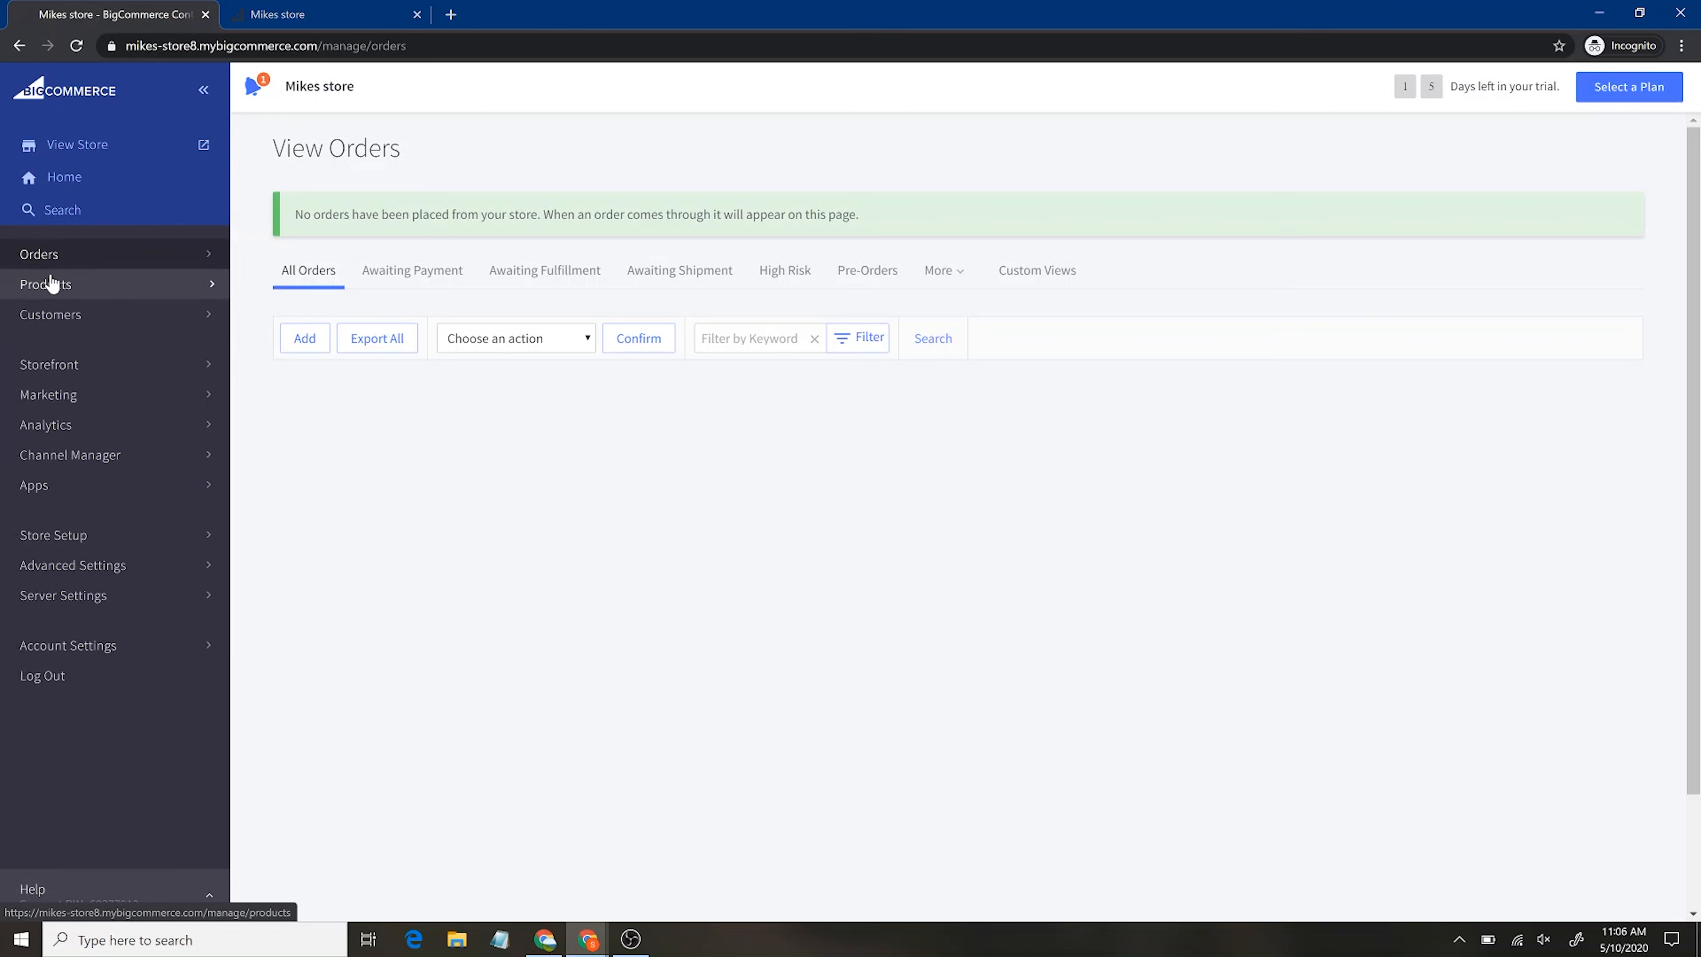
click(50, 278)
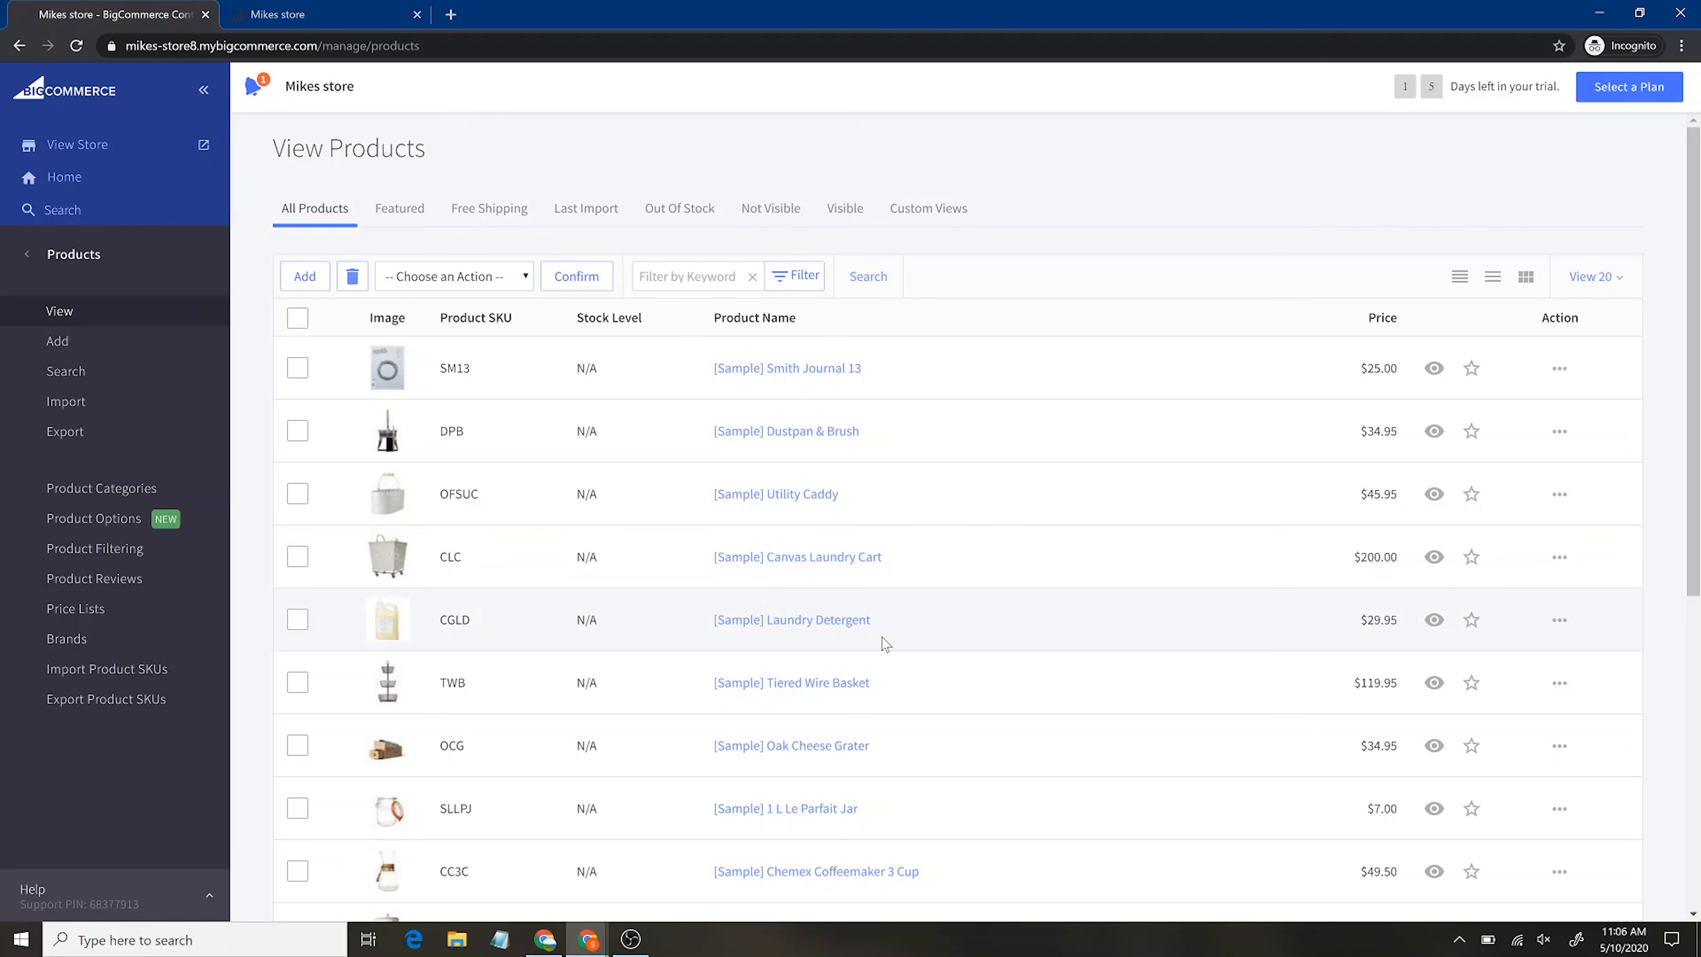
scroll(785, 668, down, 4)
scroll(785, 667, down, 1)
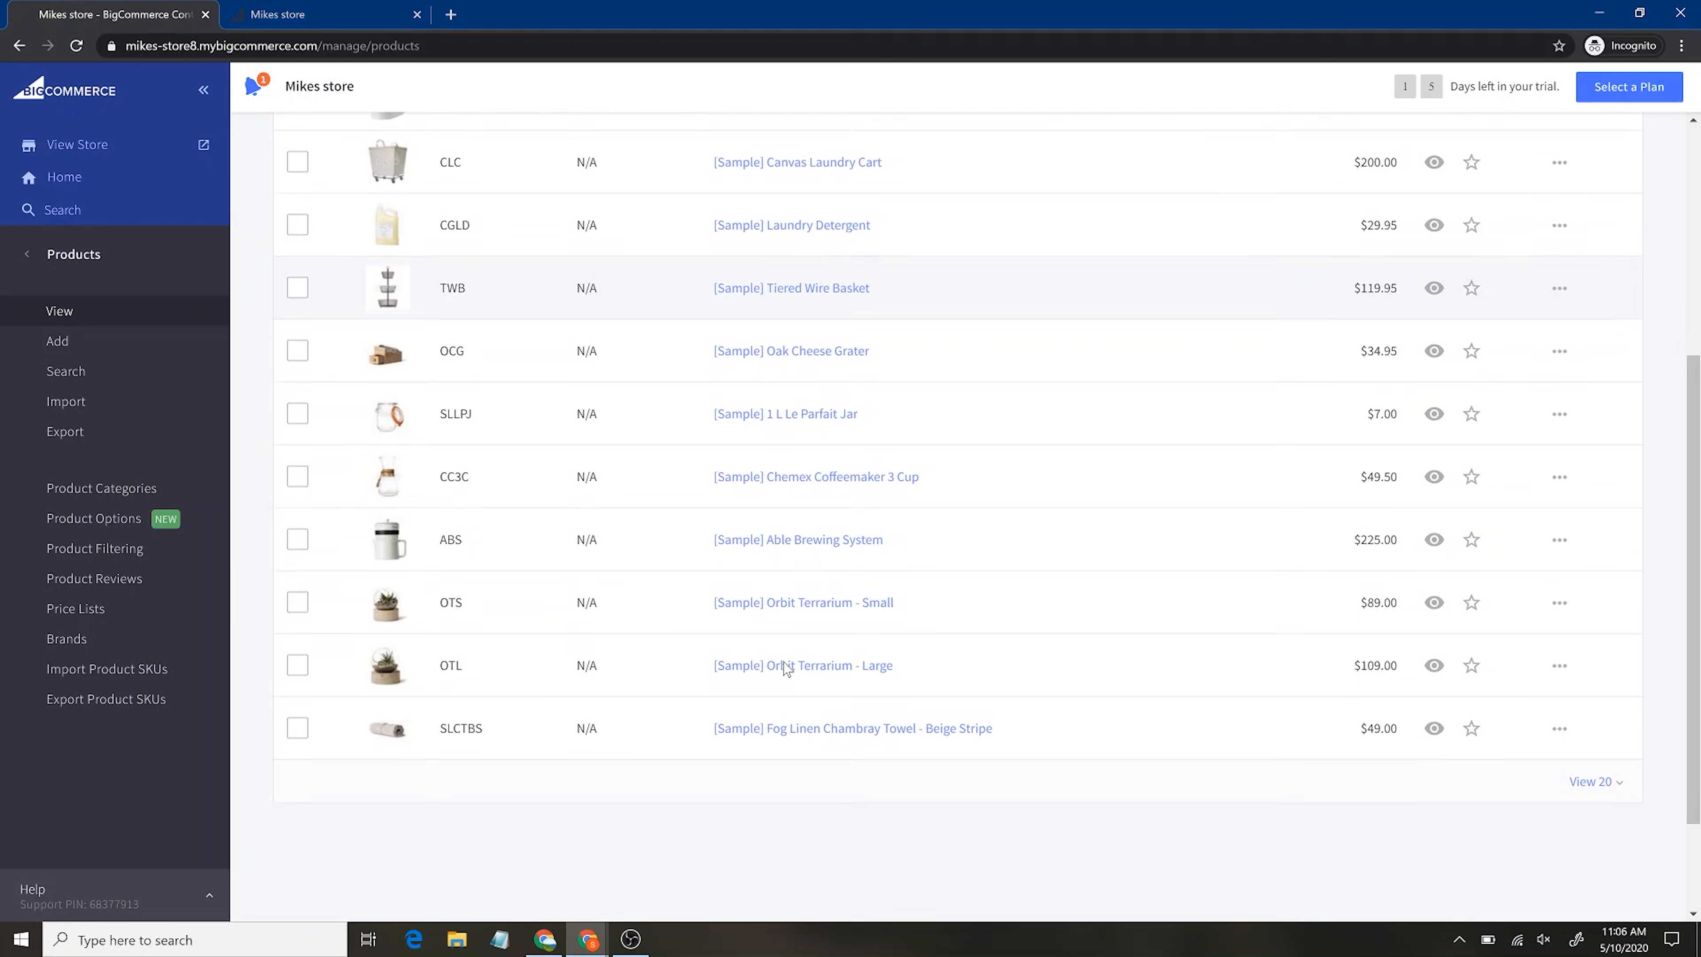
scroll(785, 668, up, 5)
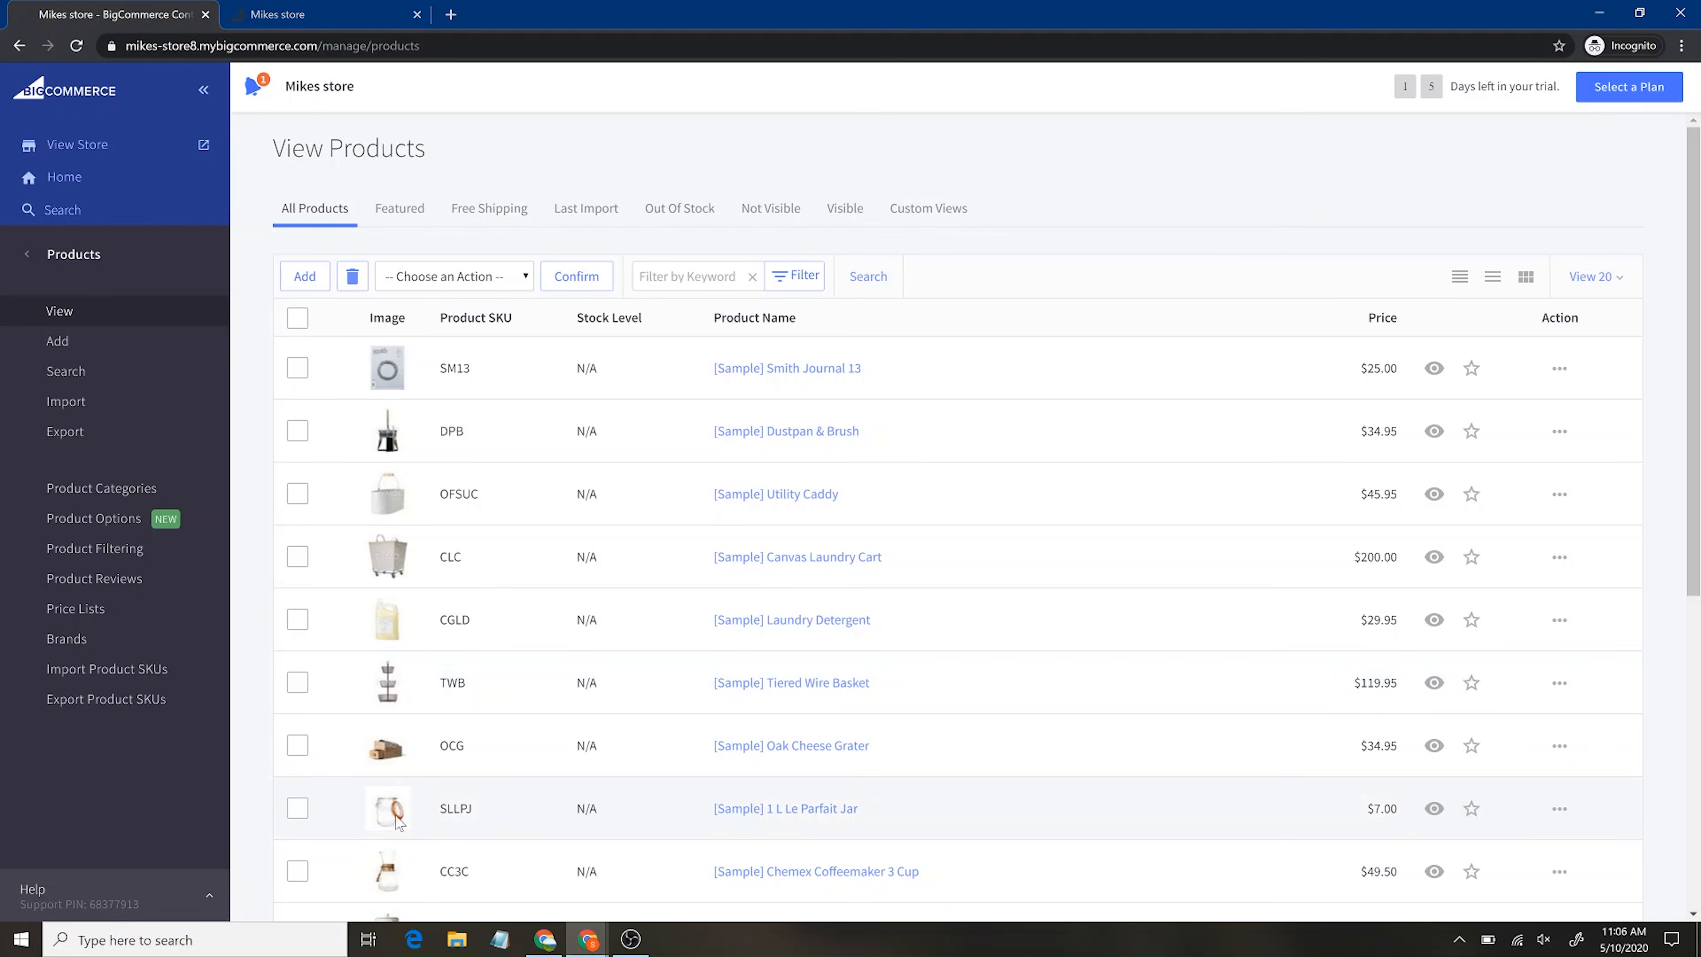
scroll(434, 841, down, 2)
scroll(434, 841, down, 2)
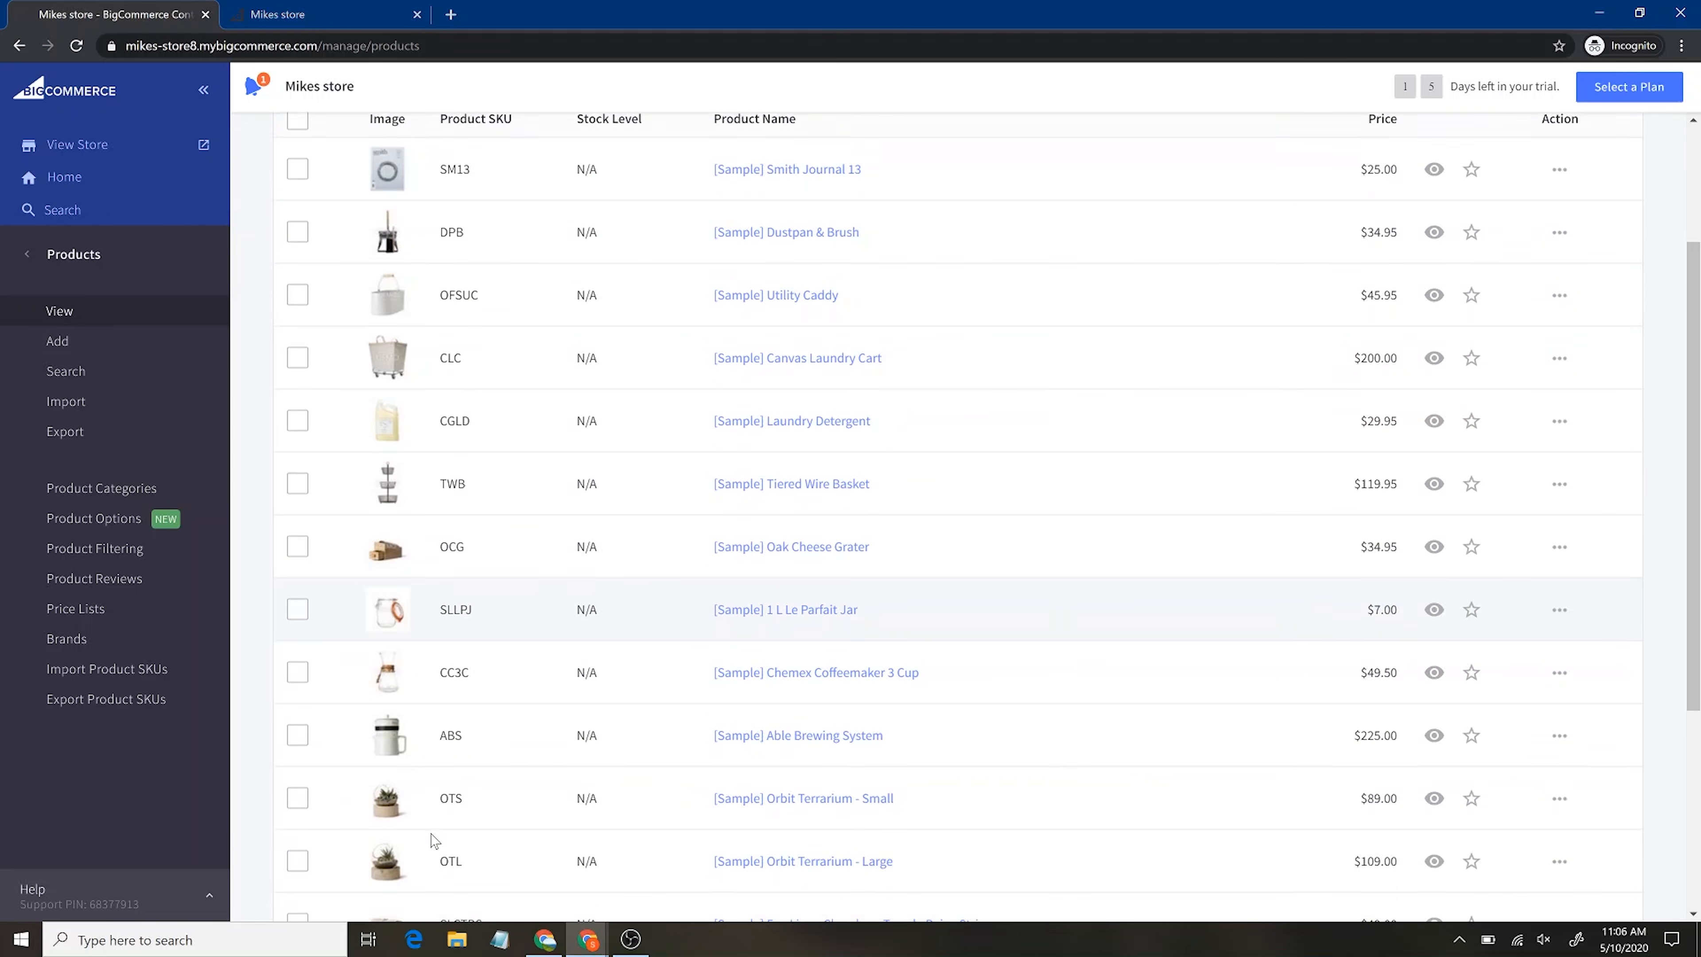
scroll(434, 841, up, 4)
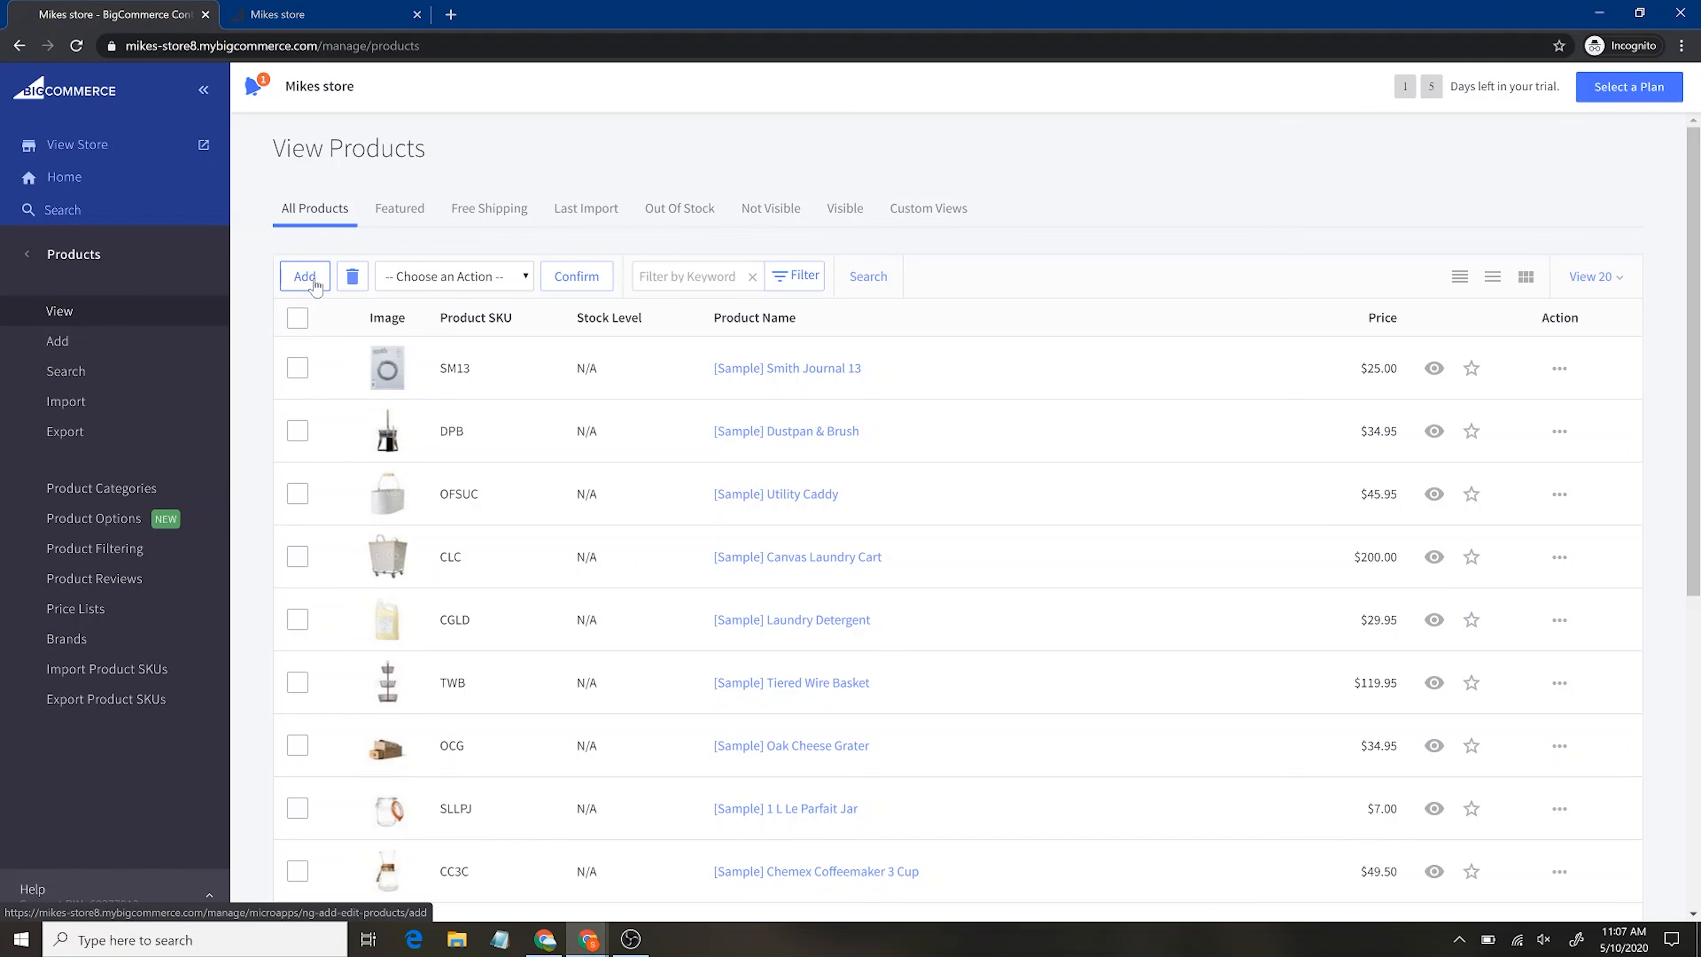
click(65, 344)
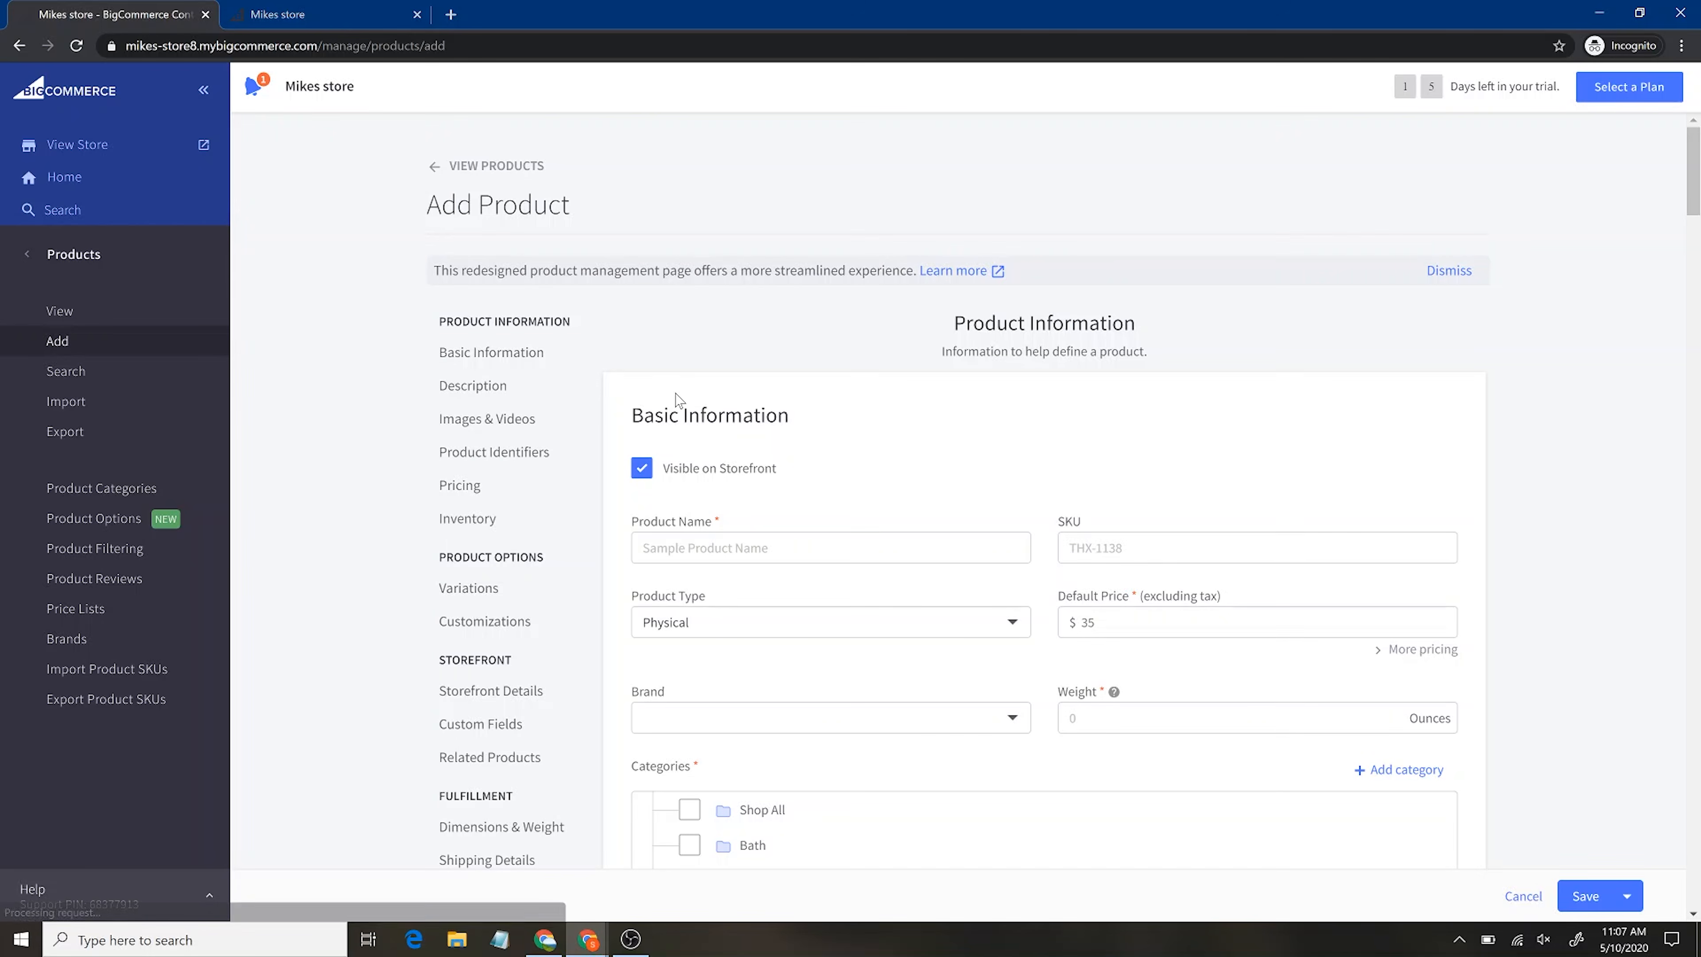
Enter the product name Outdoor Jacket and SKU 1000235
click(707, 547)
text(Outdoor Jacket)
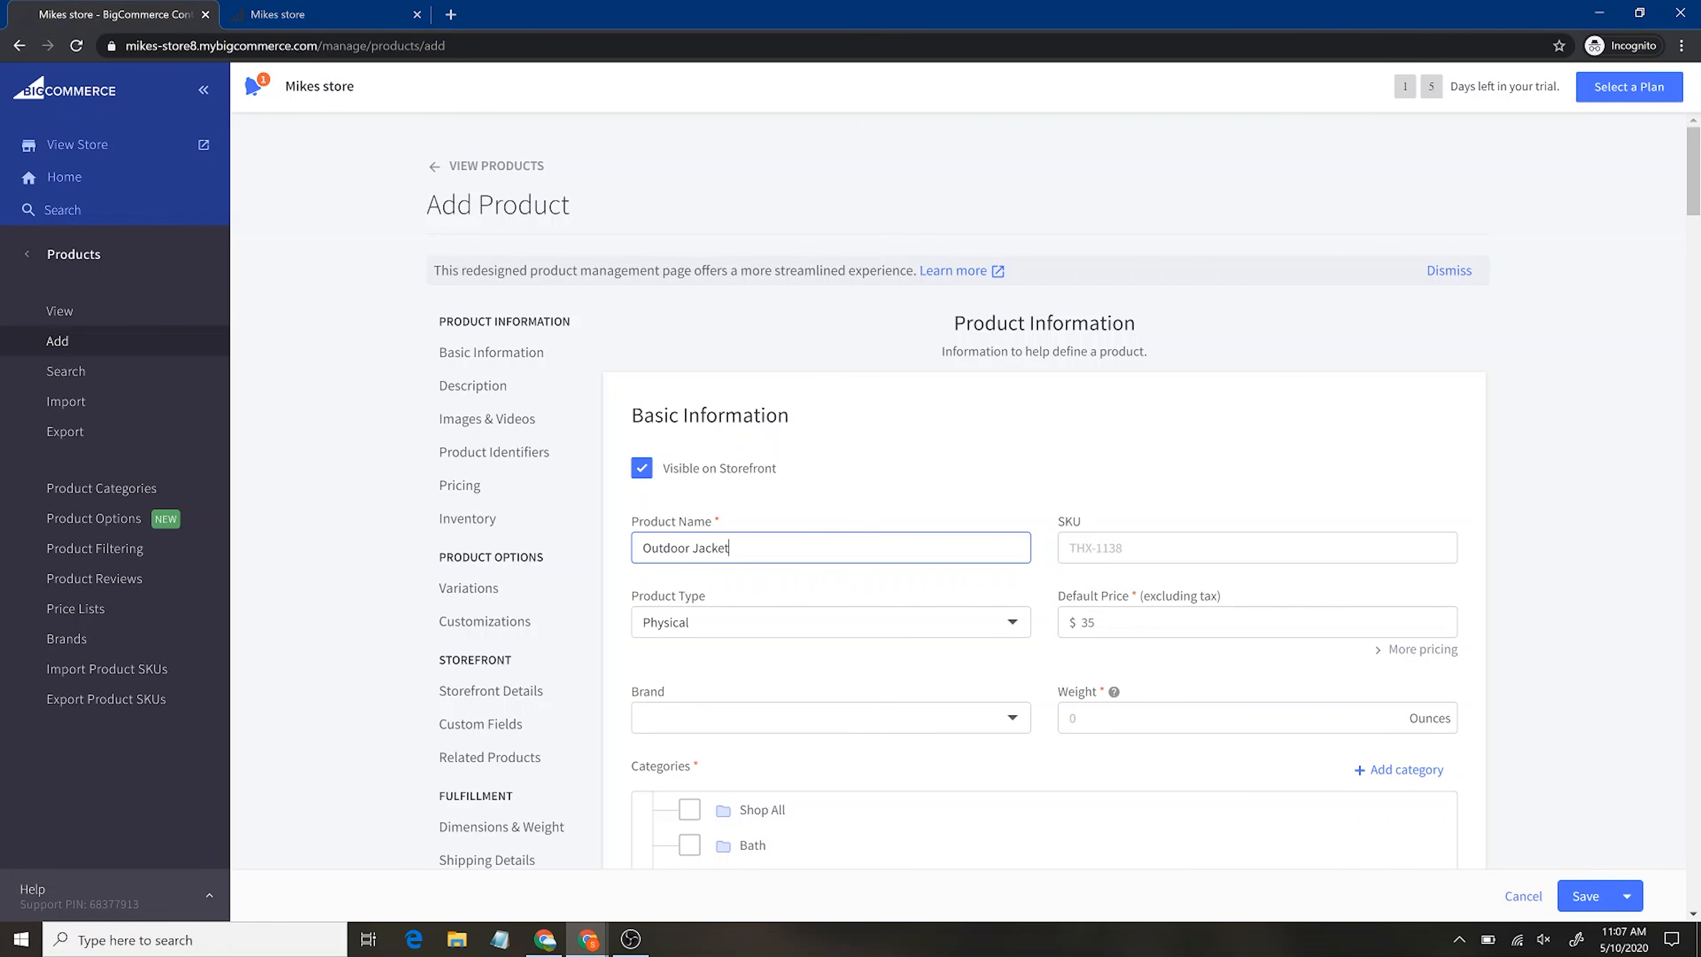
key(Tab)
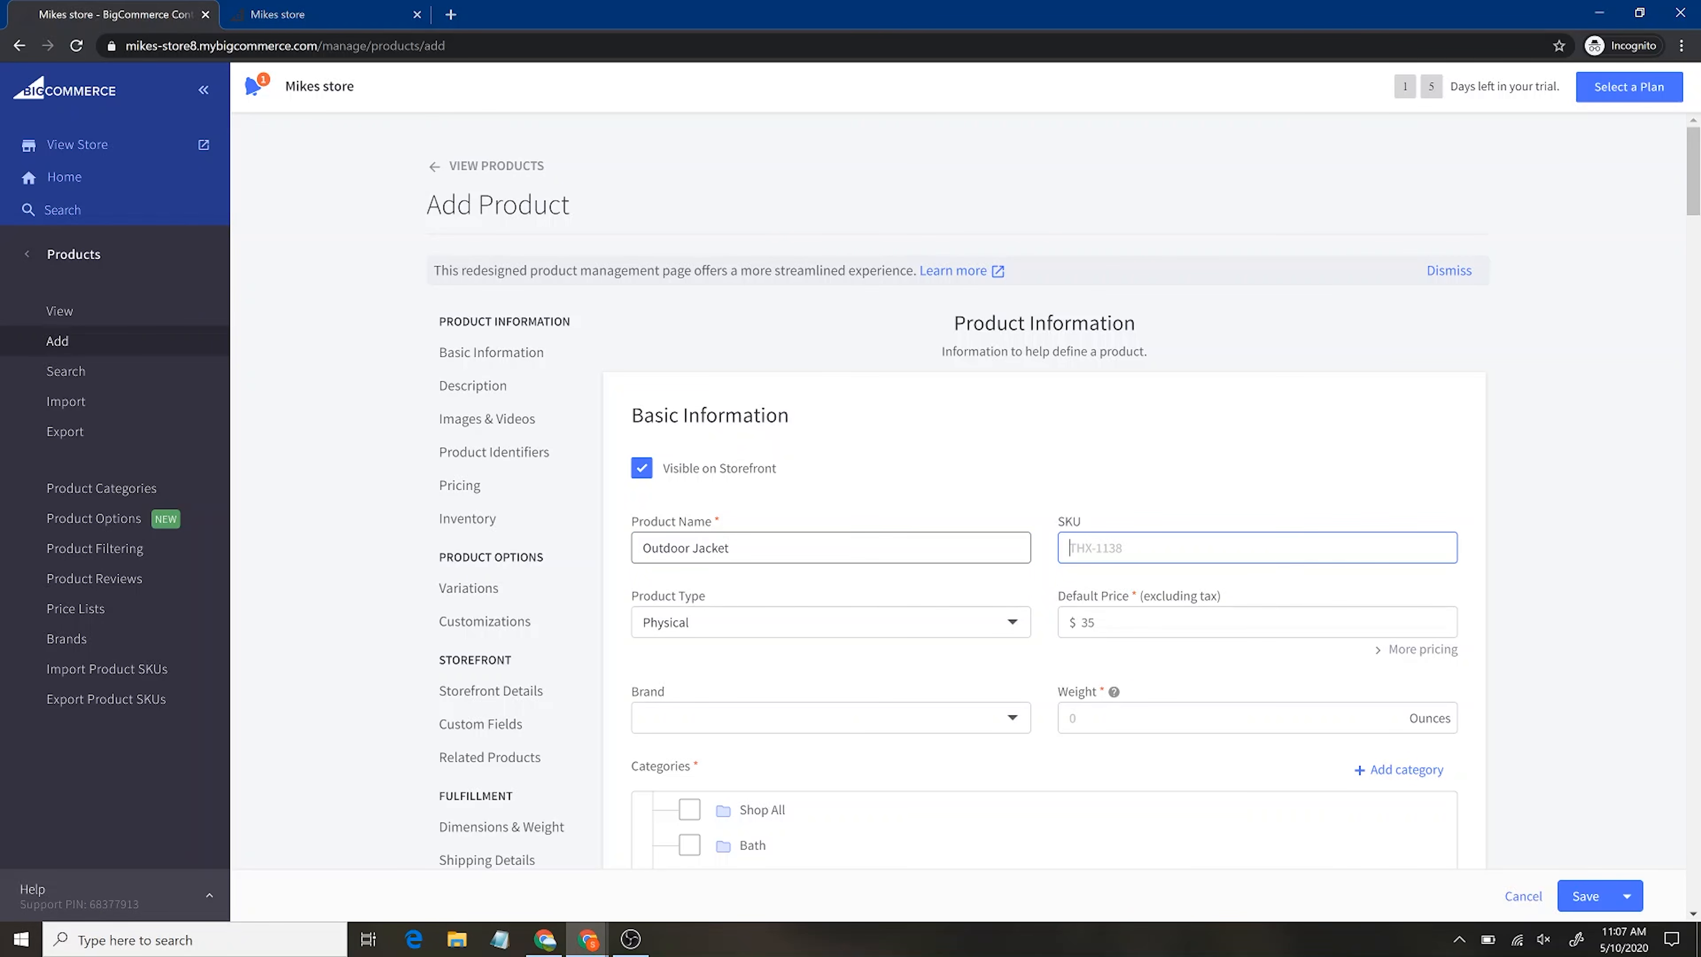
text(1000235)
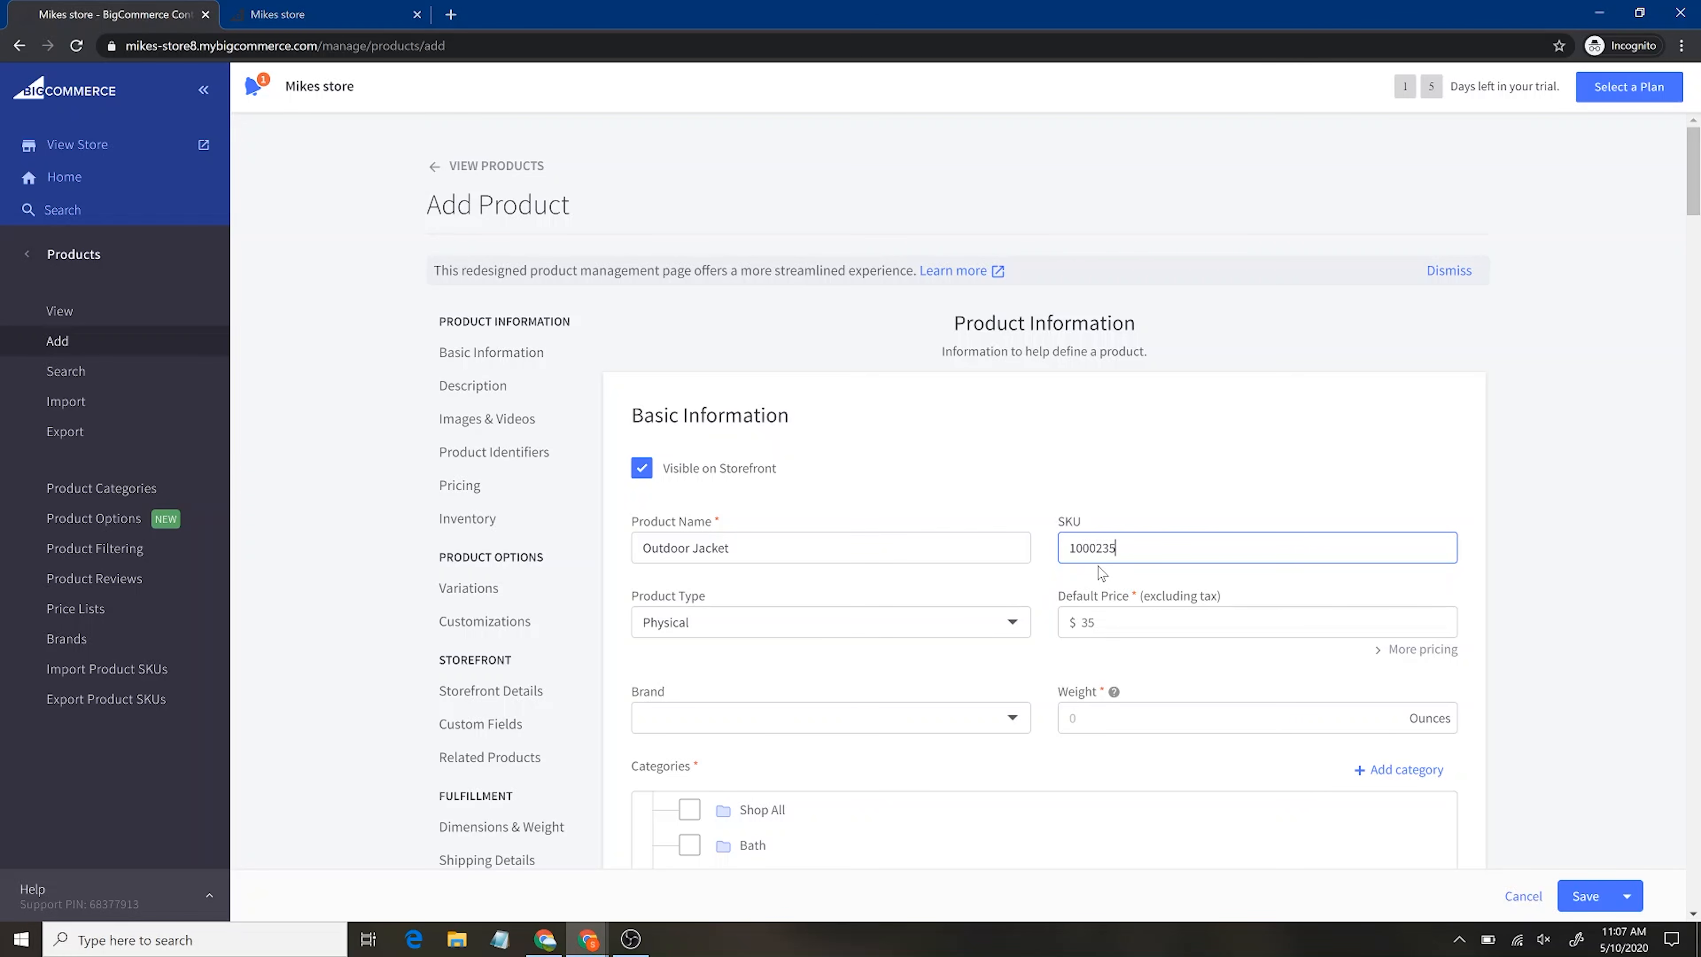
Keep the Physical product type, set price $26.00, leave brand empty, and weight 20 ounces
click(1009, 627)
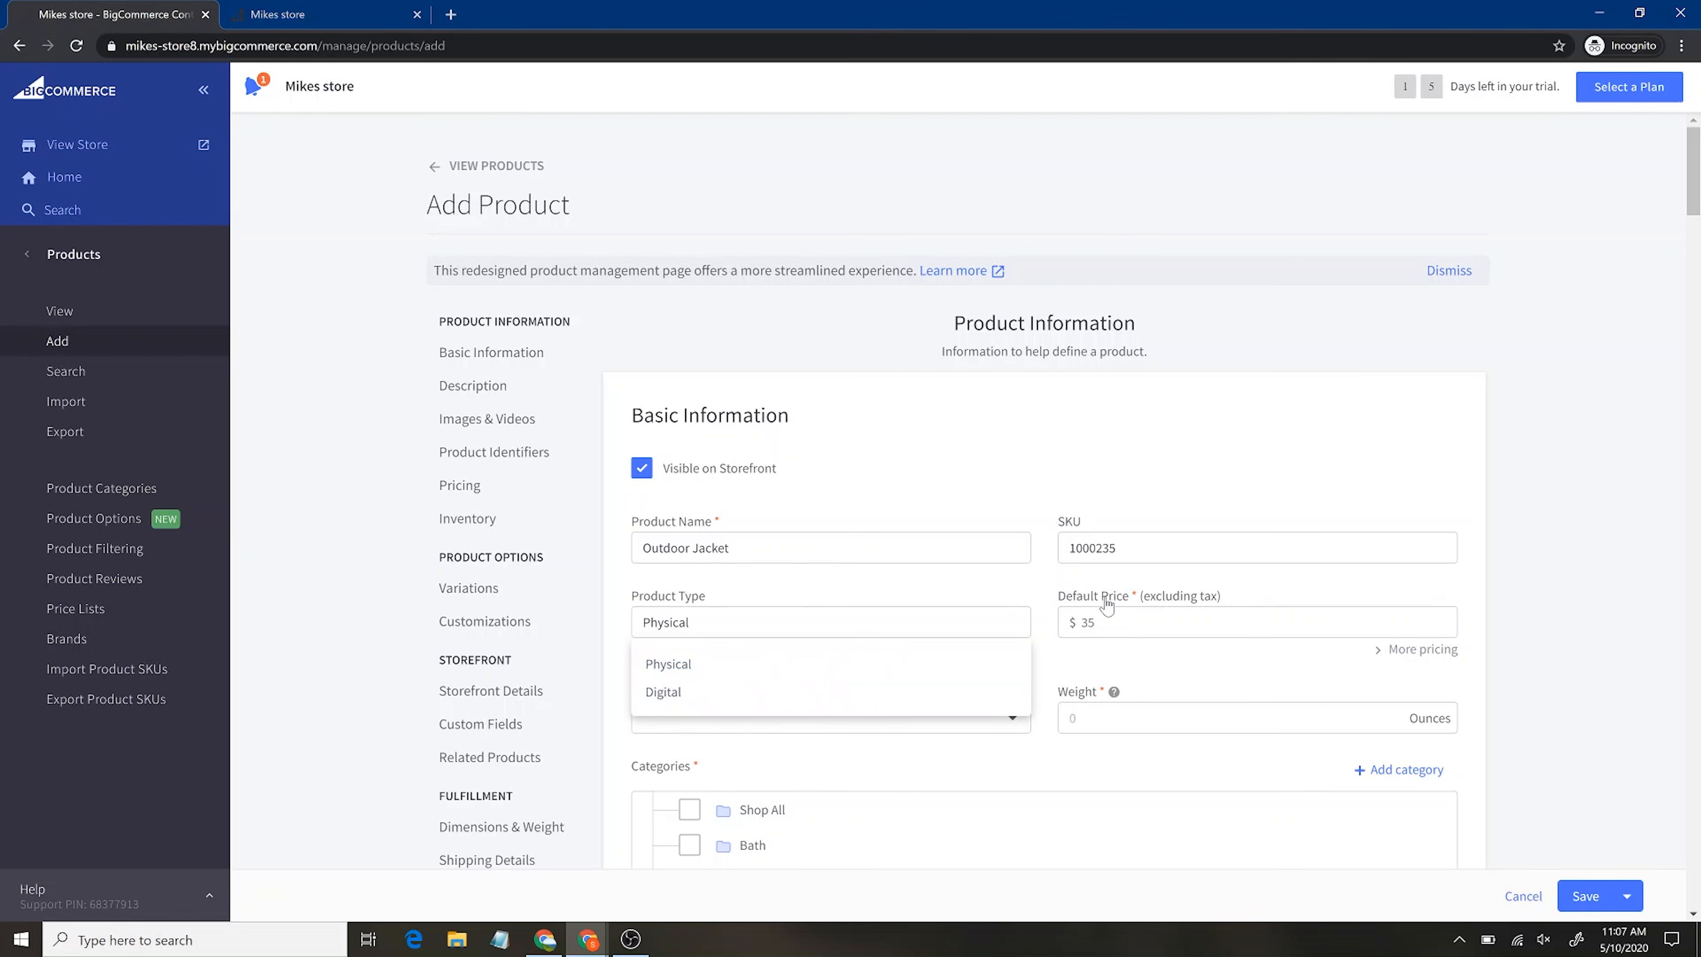
click(1082, 622)
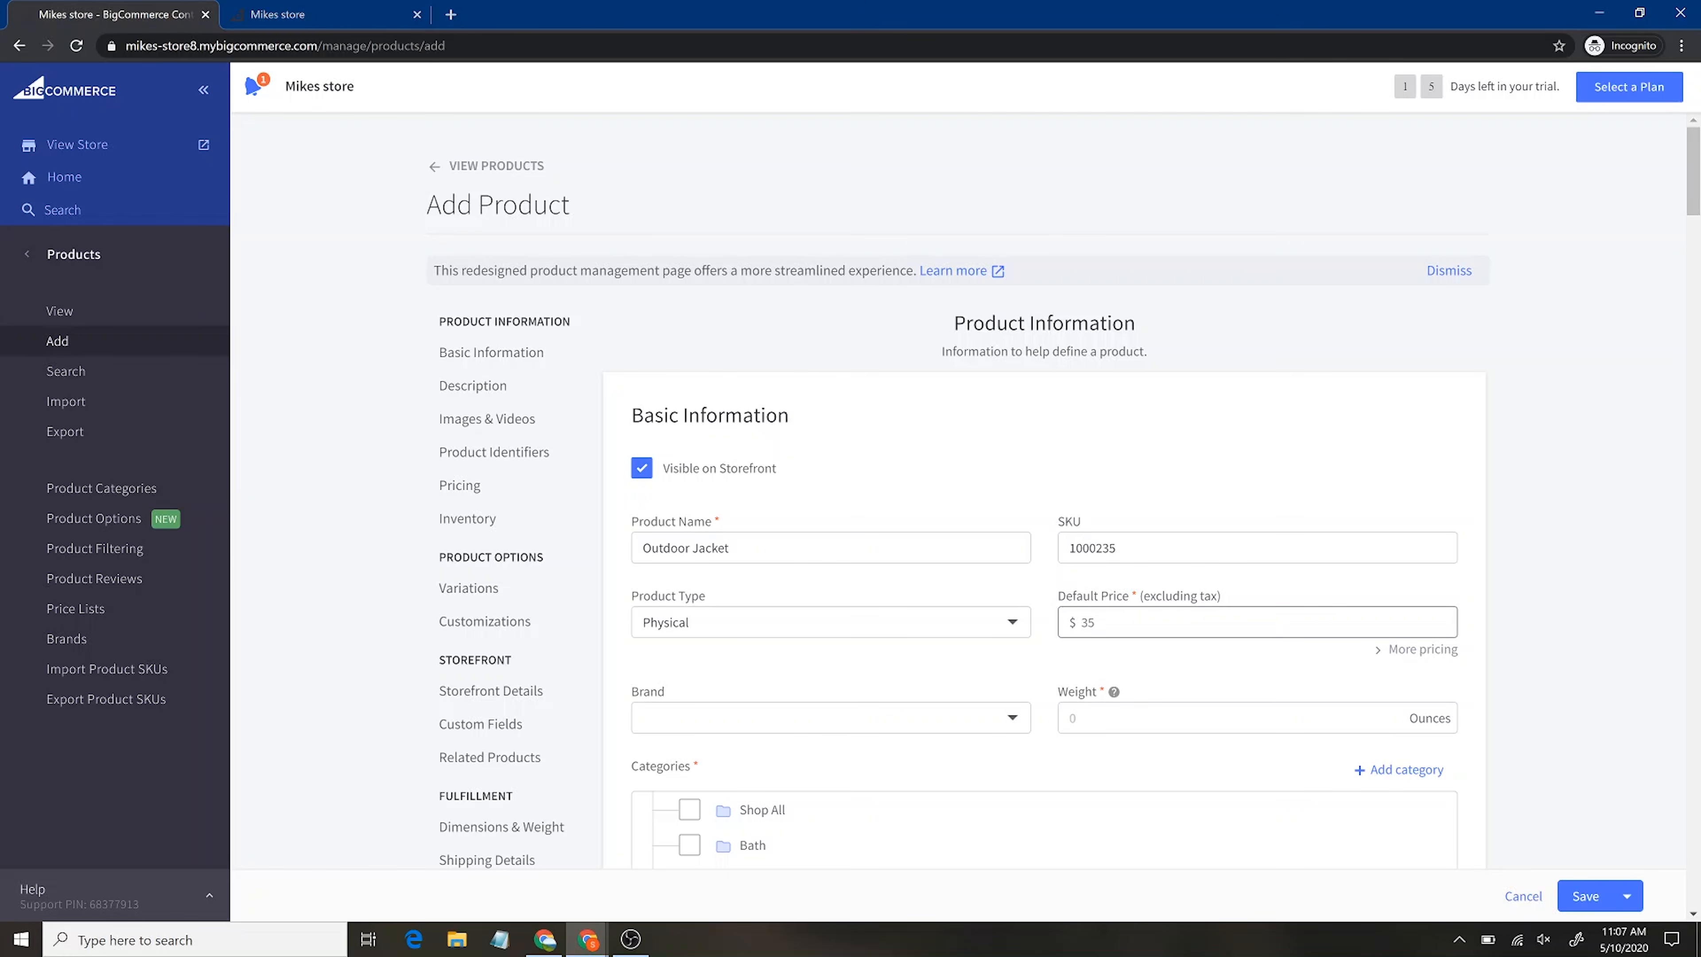
scroll(1081, 521, down, 1)
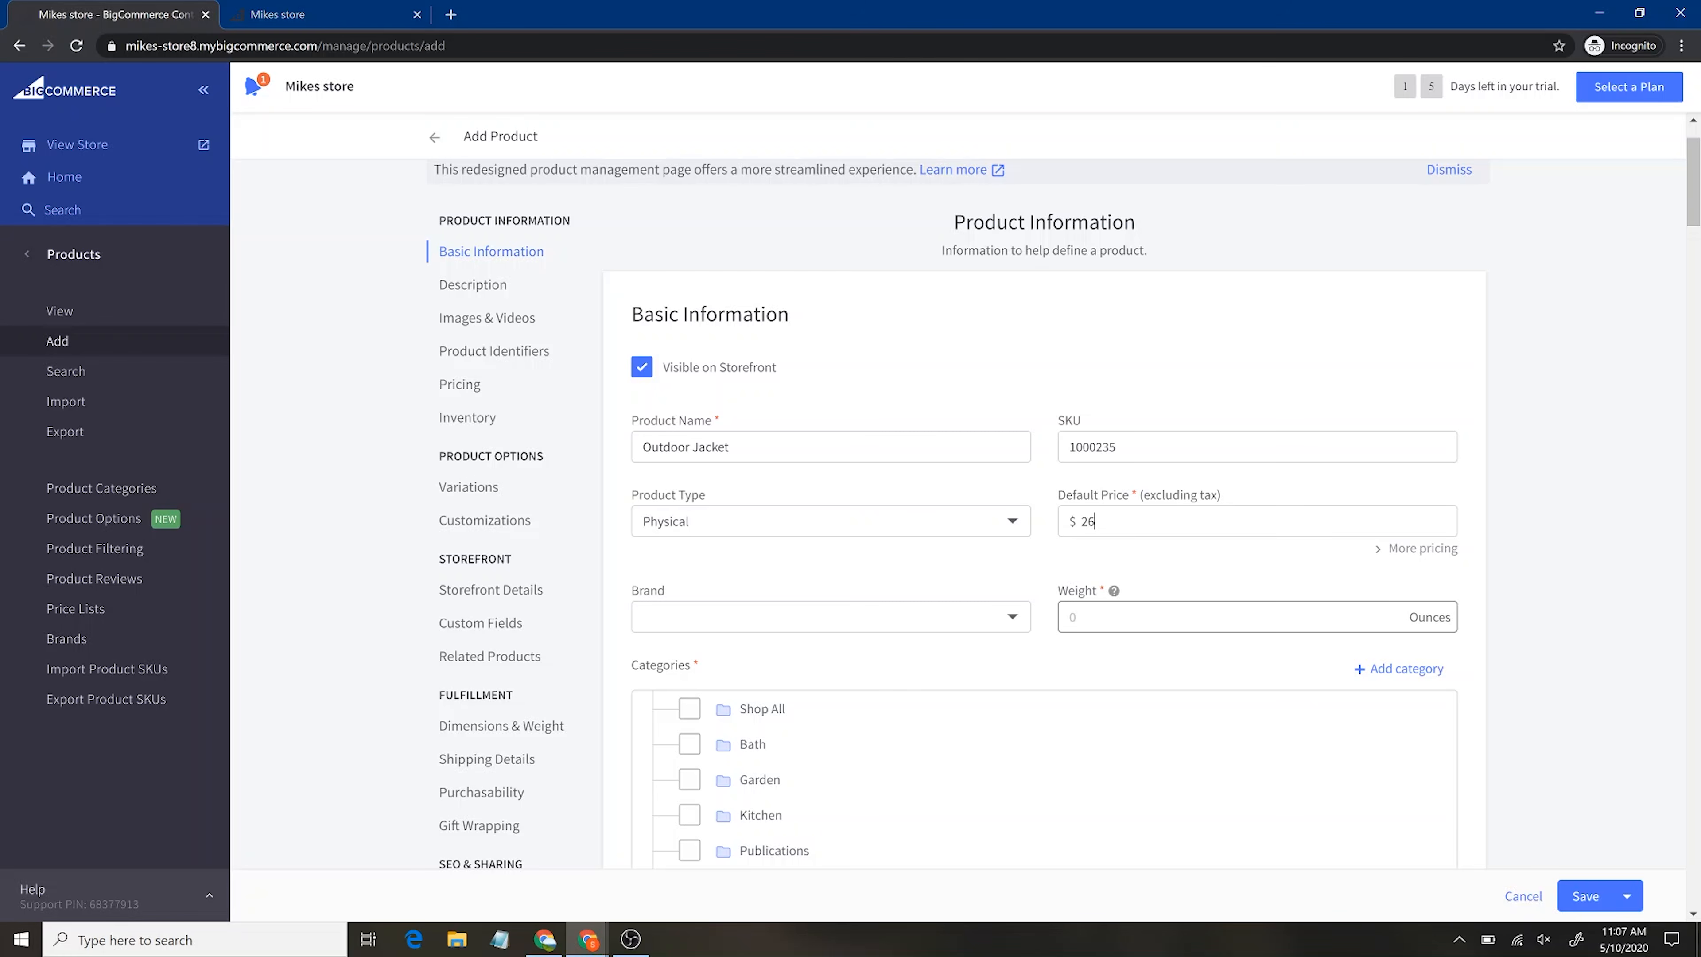
click(1007, 617)
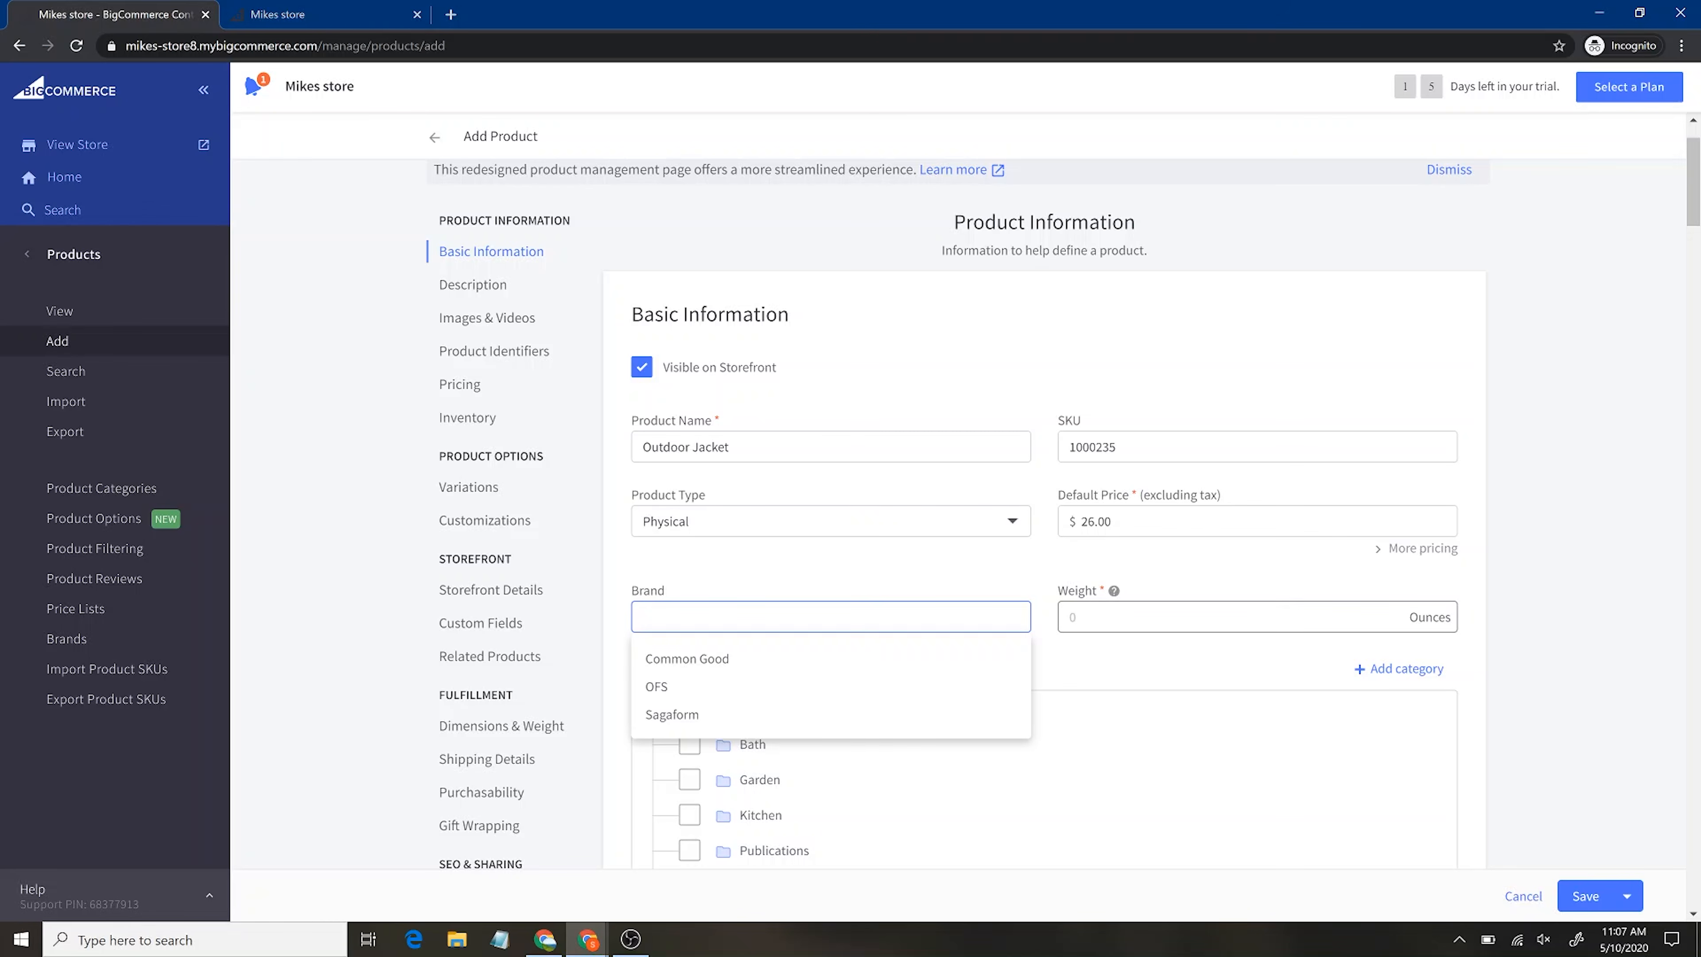
click(1125, 617)
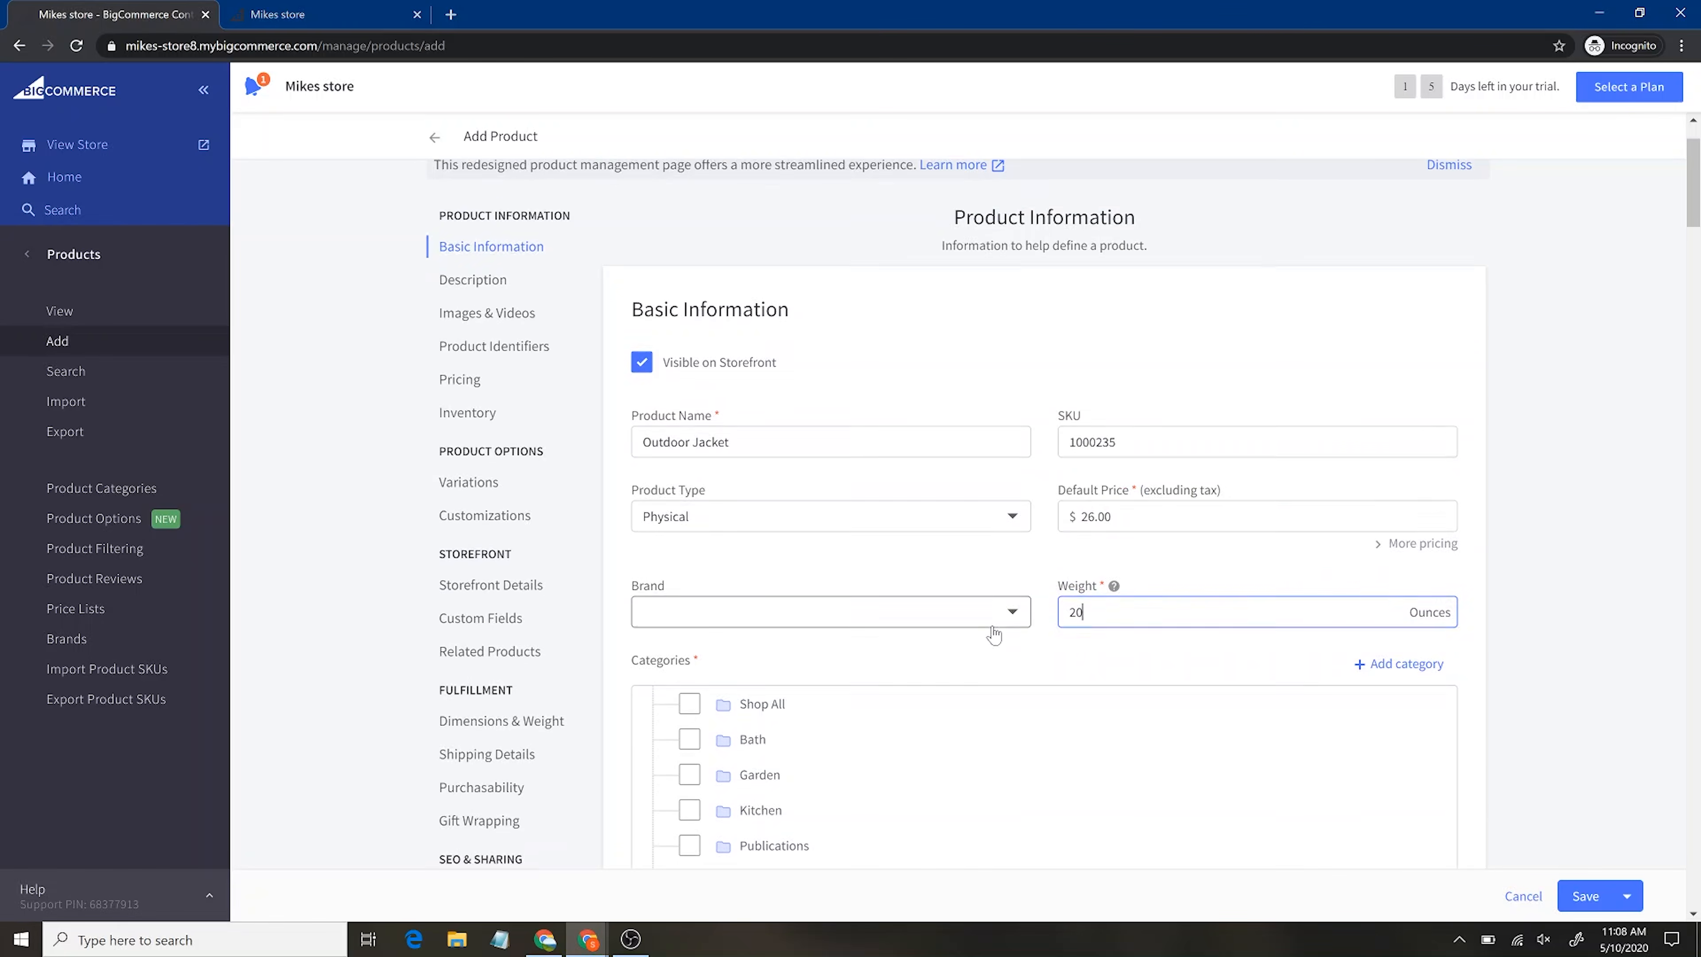
scroll(994, 633, down, 3)
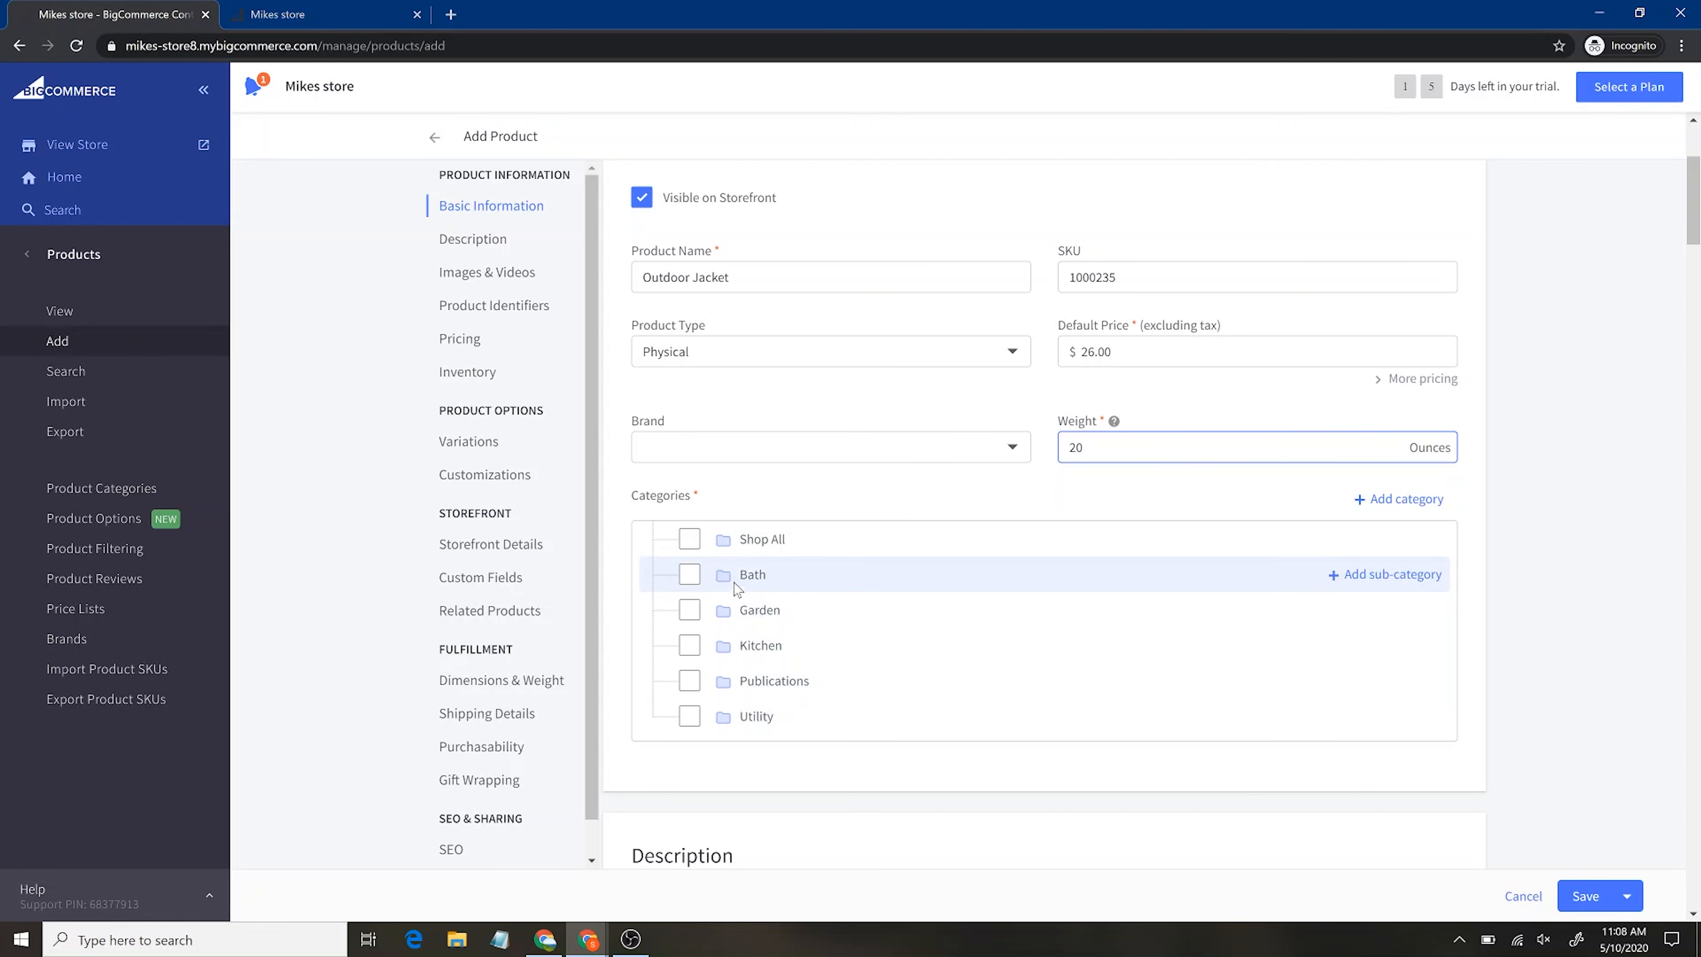
Tick Shop All and add a new Clothing category with no parent
click(689, 540)
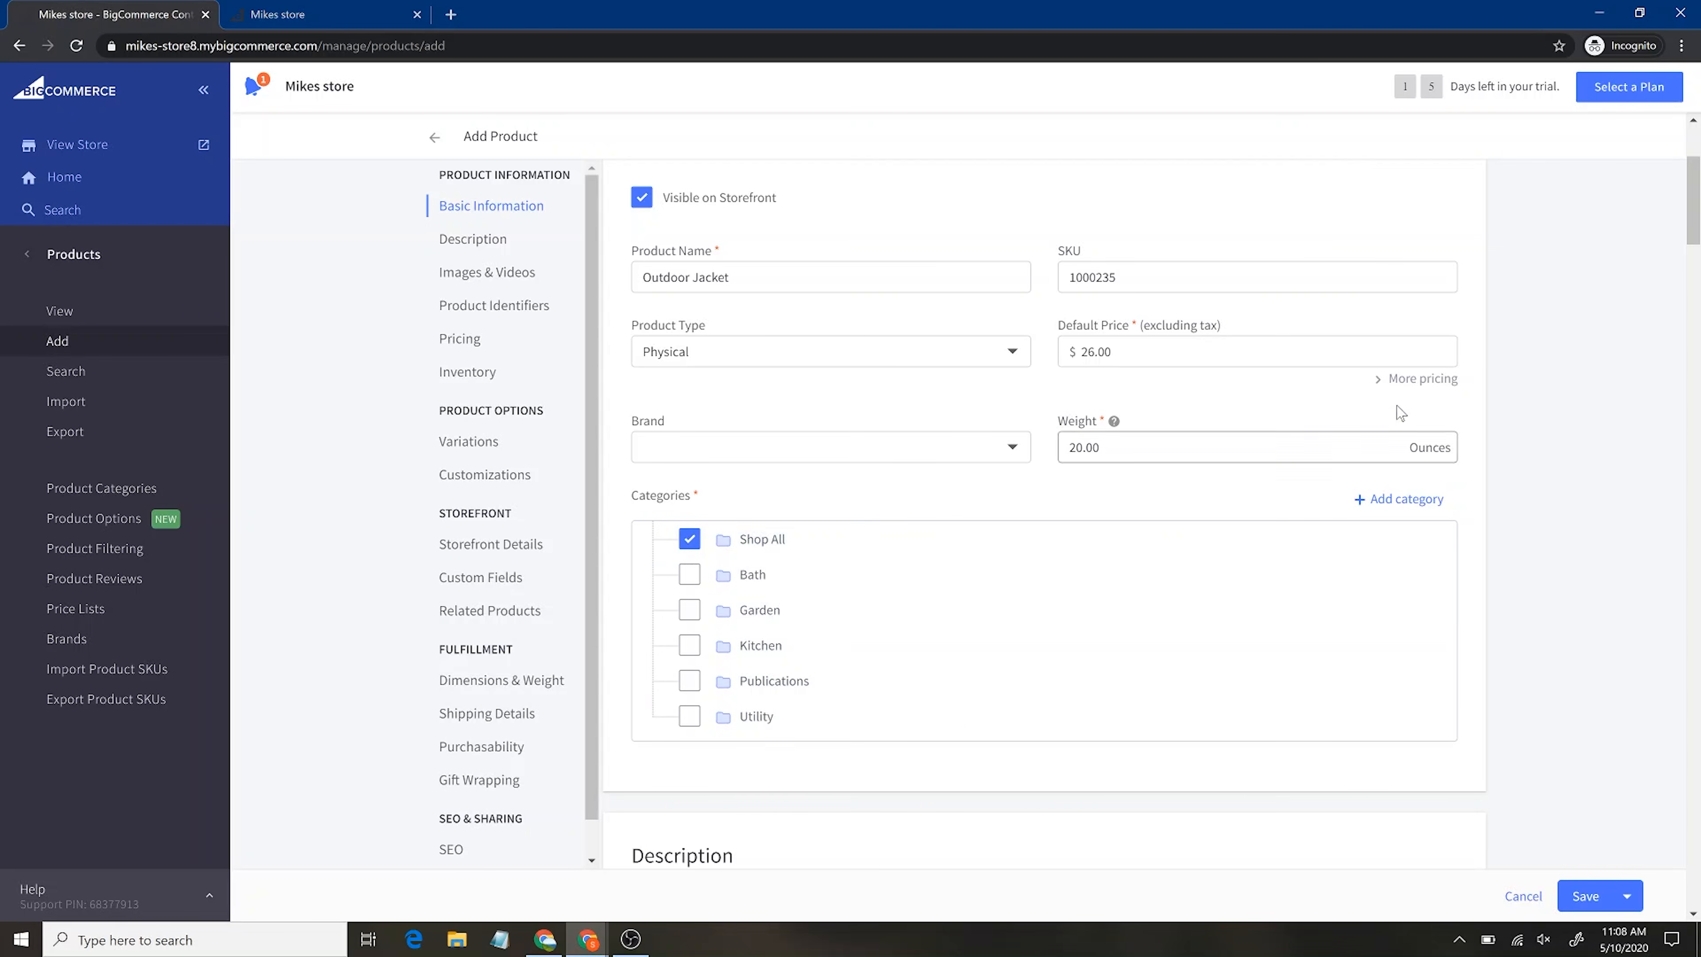
click(1391, 497)
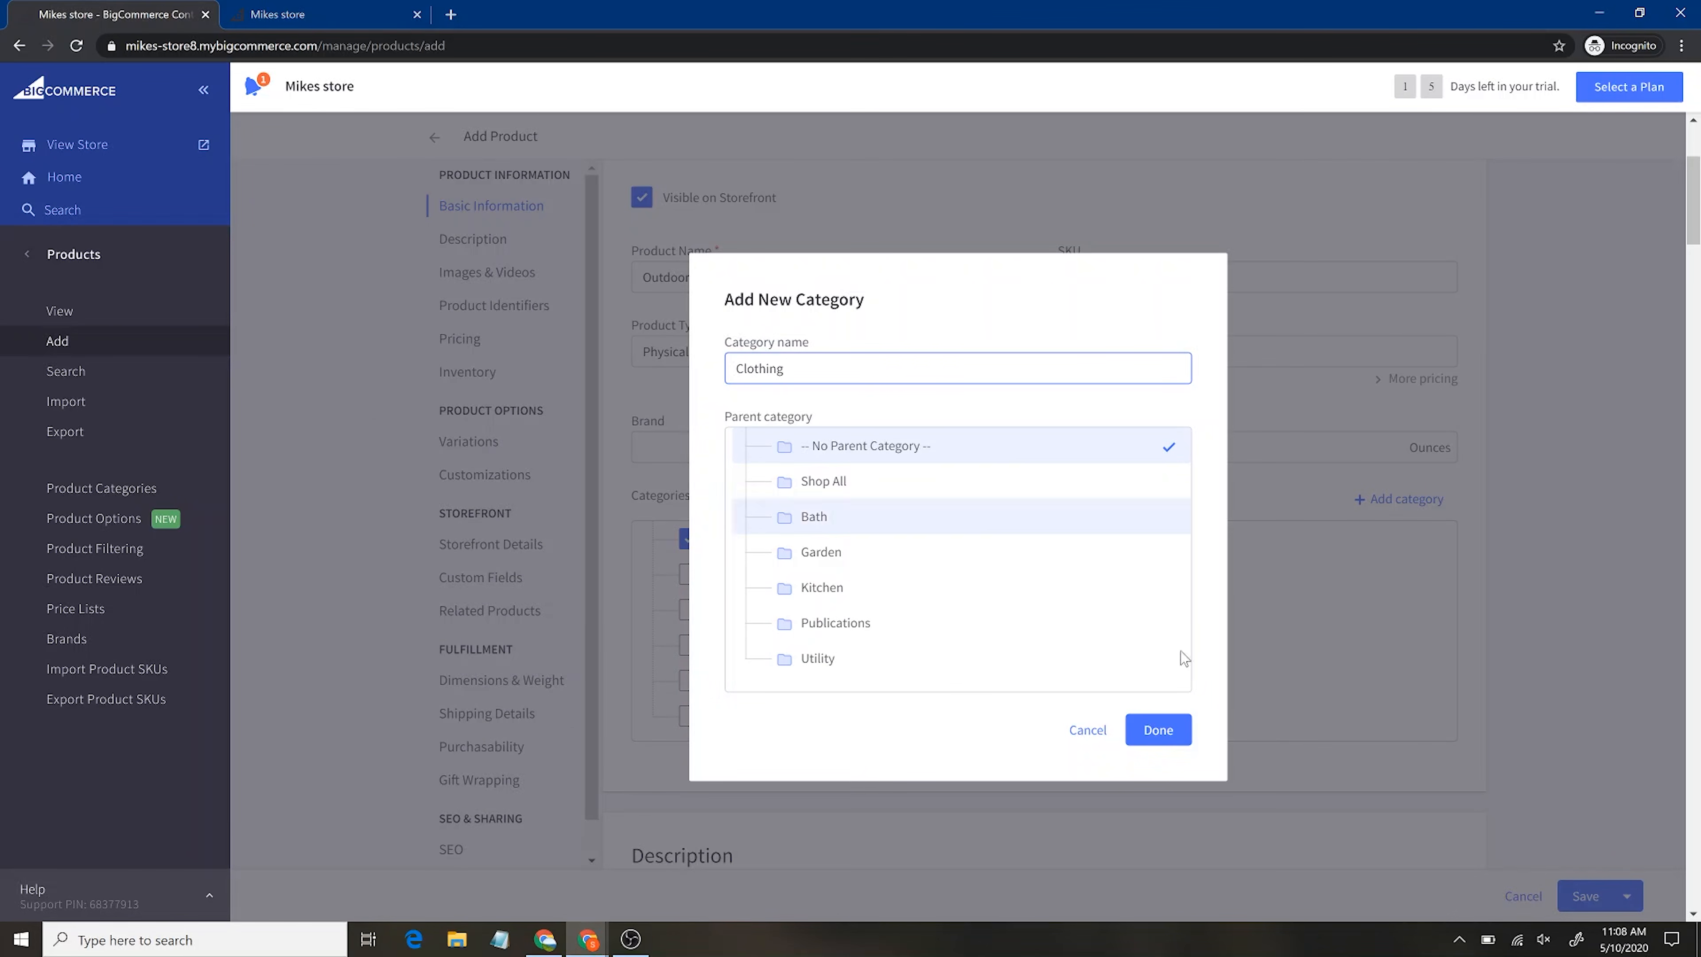
click(1157, 729)
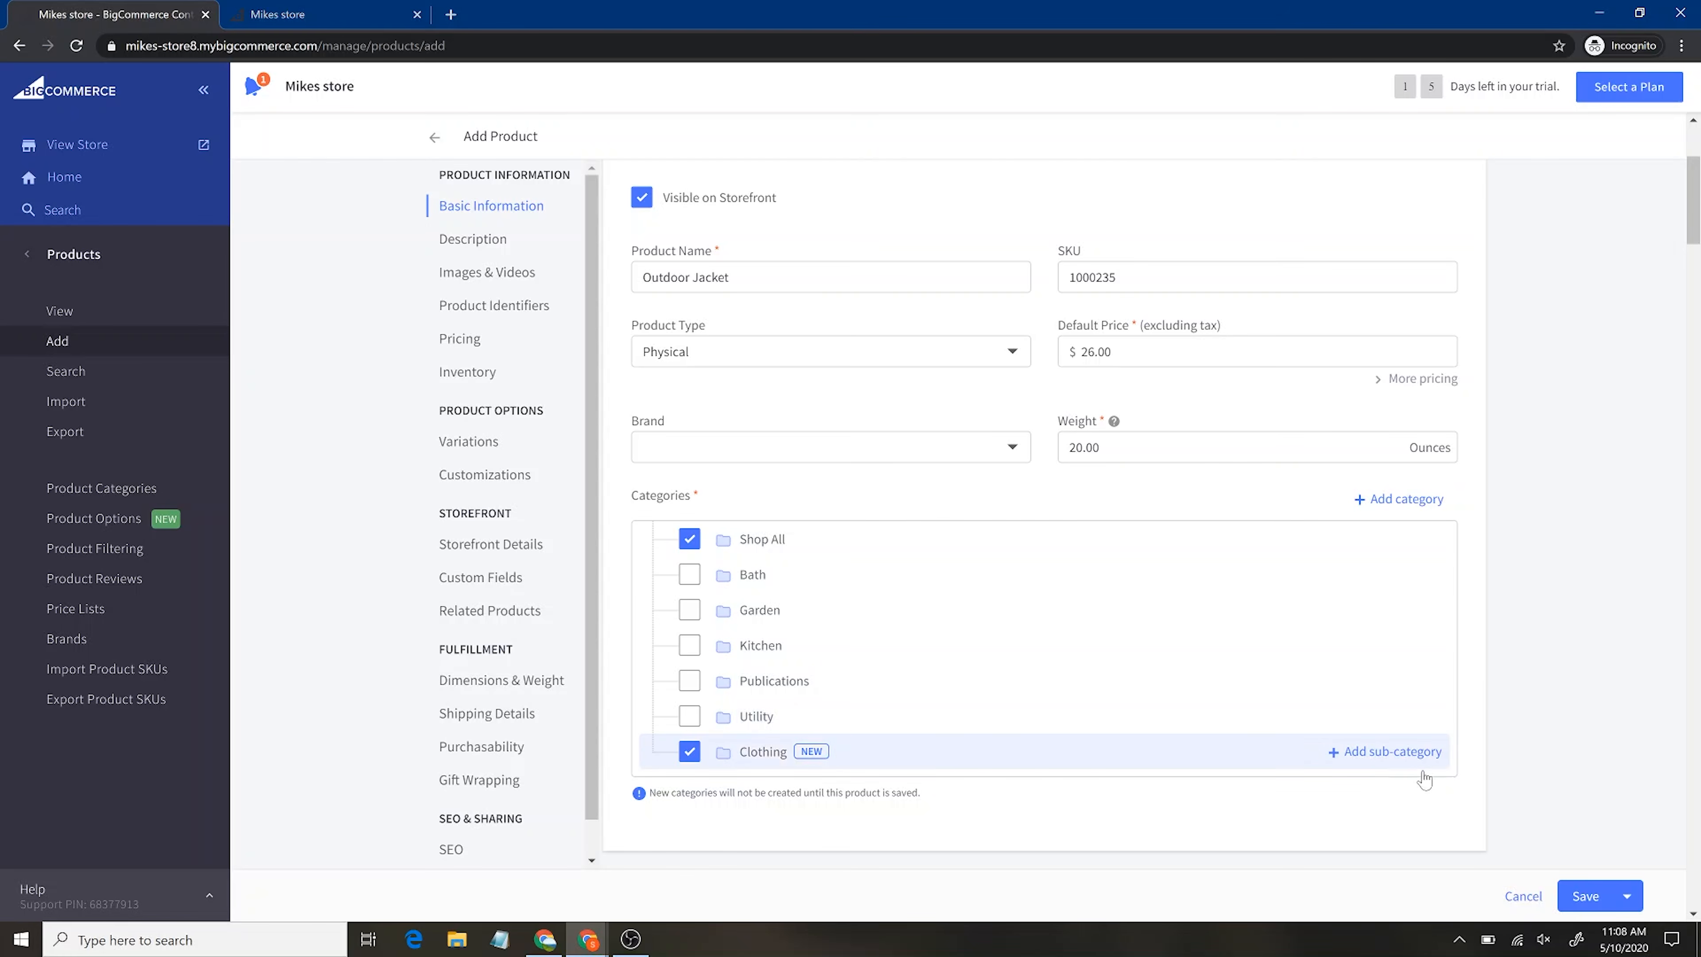
scroll(1553, 797, down, 4)
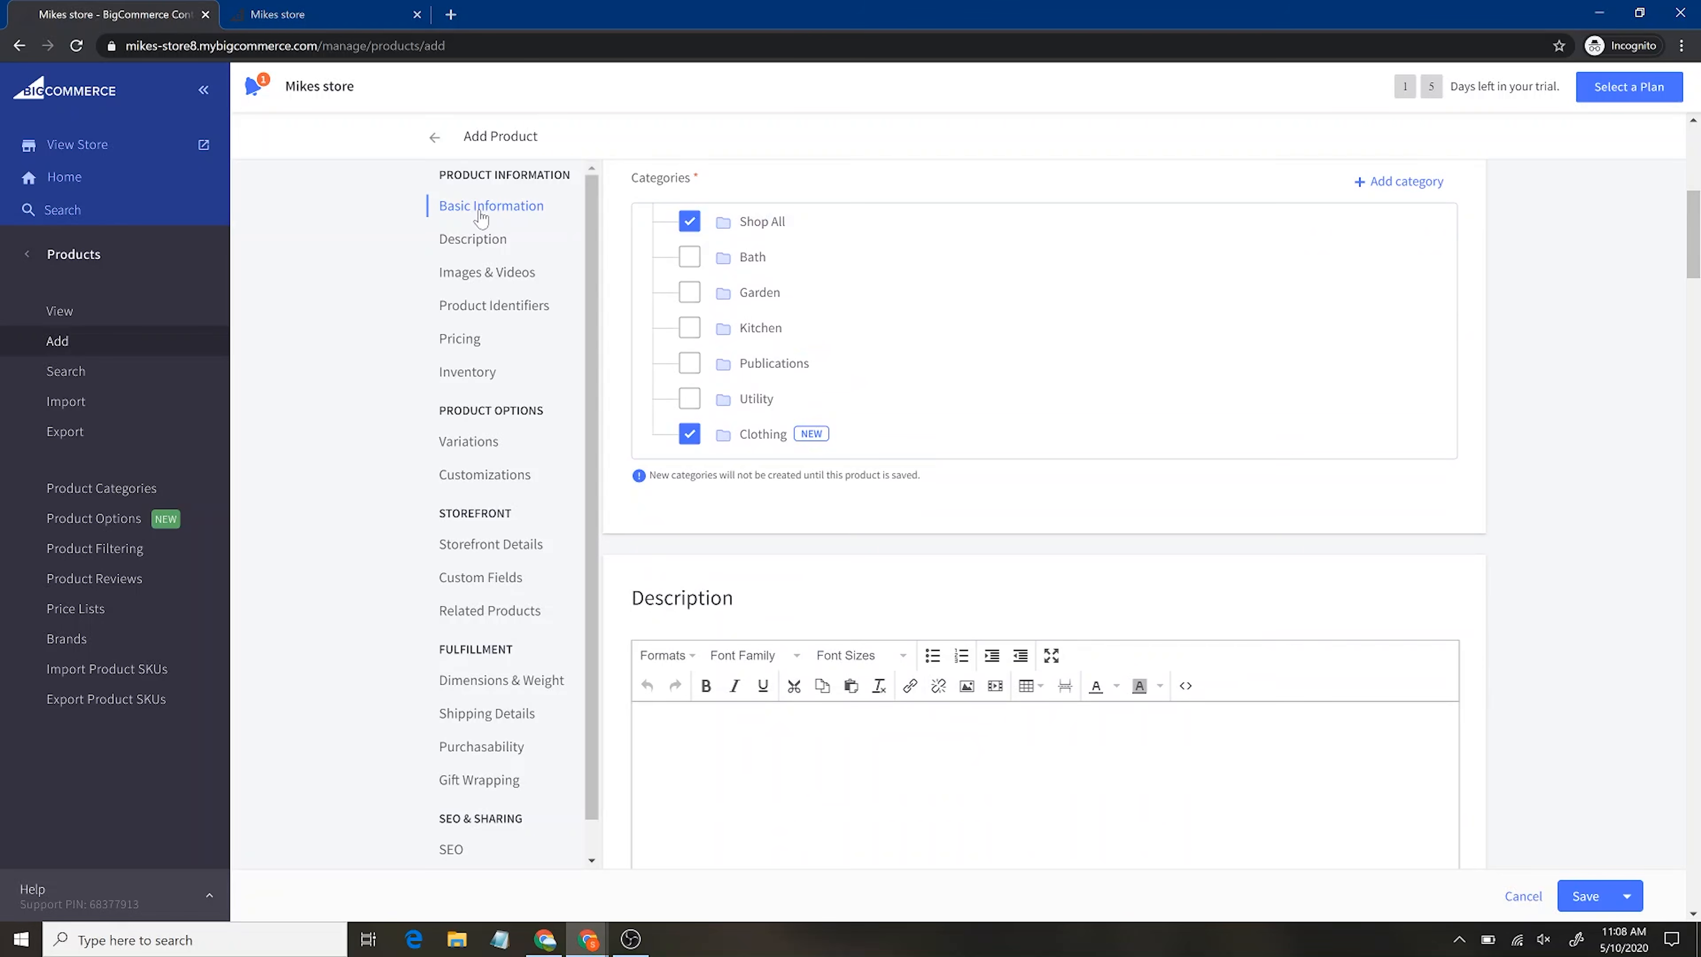
Write 'This is a warm jacket' in the product's Description editor
scroll(835, 597, down, 5)
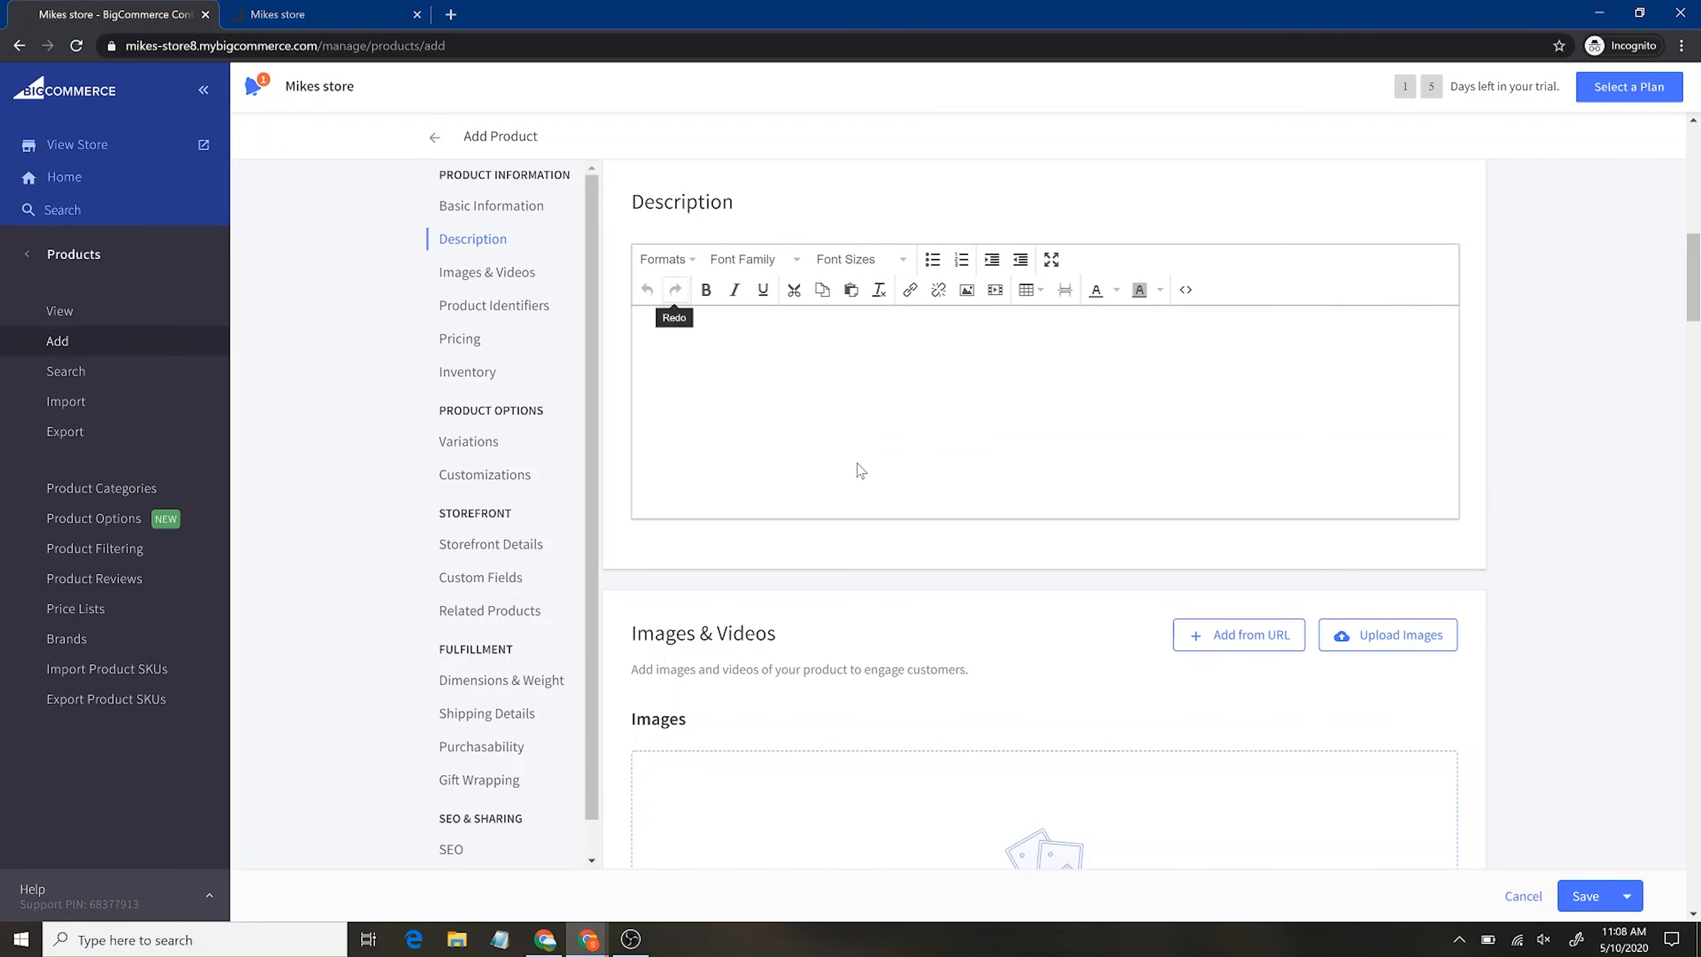
scroll(858, 470, down, 5)
scroll(858, 464, up, 15)
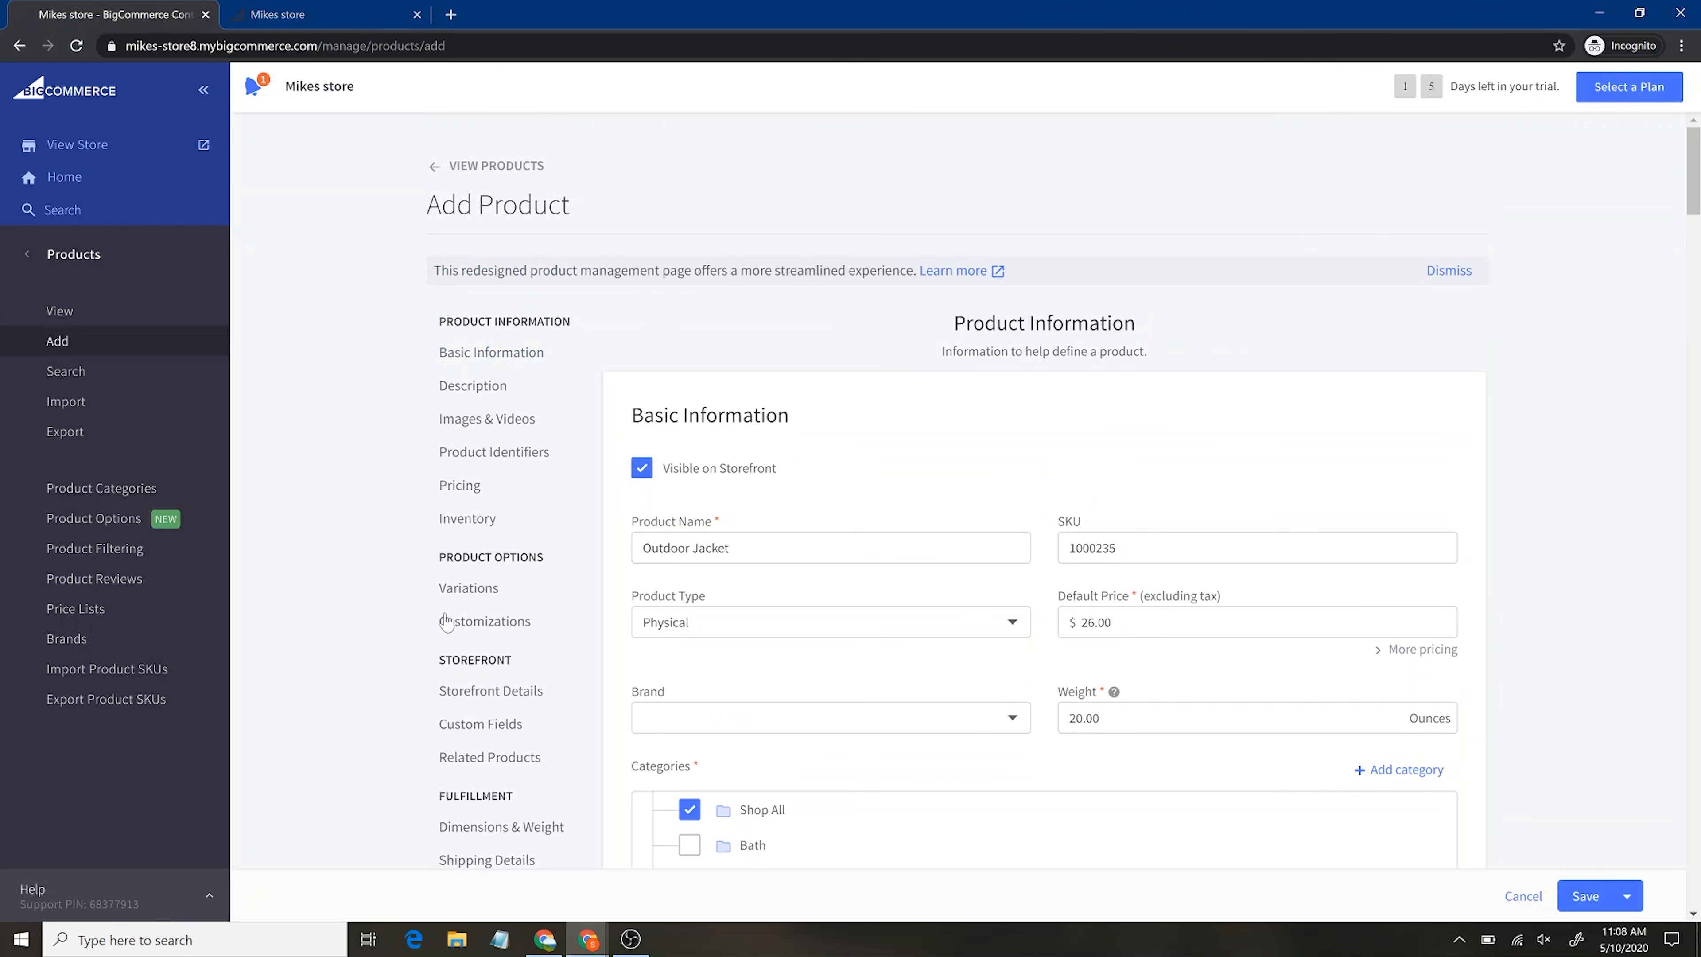
scroll(1198, 643, down, 6)
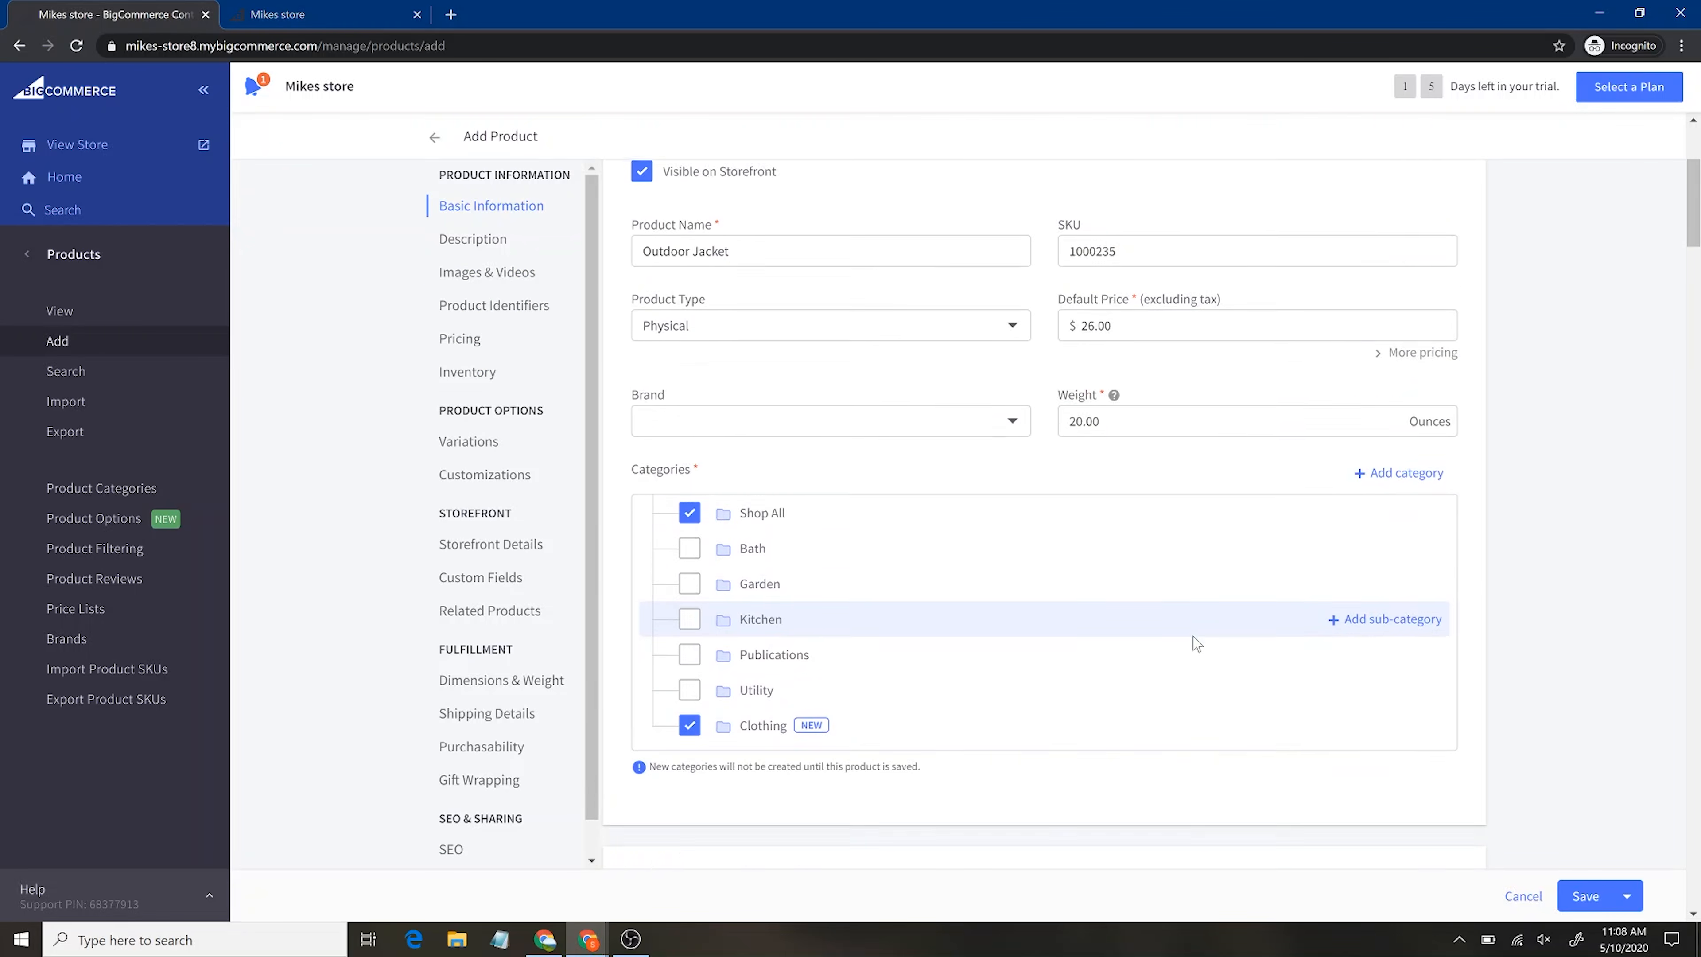
scroll(1197, 643, down, 6)
scroll(1195, 644, up, 2)
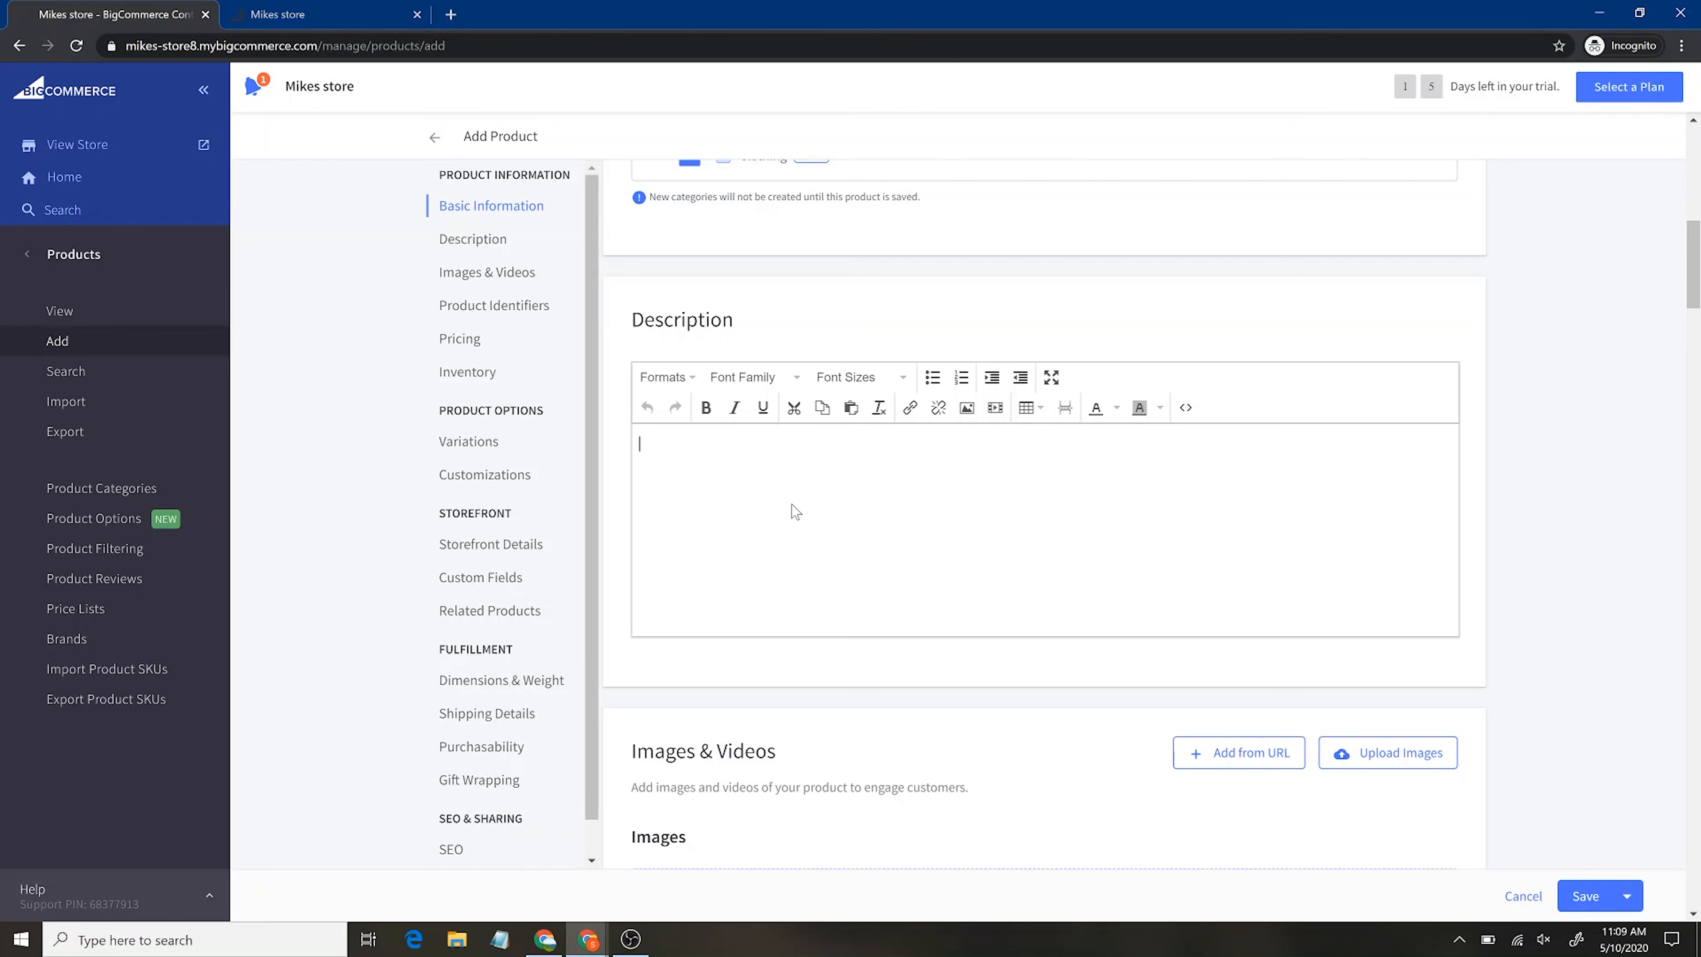
text(s is a warm jacket)
click(302, 14)
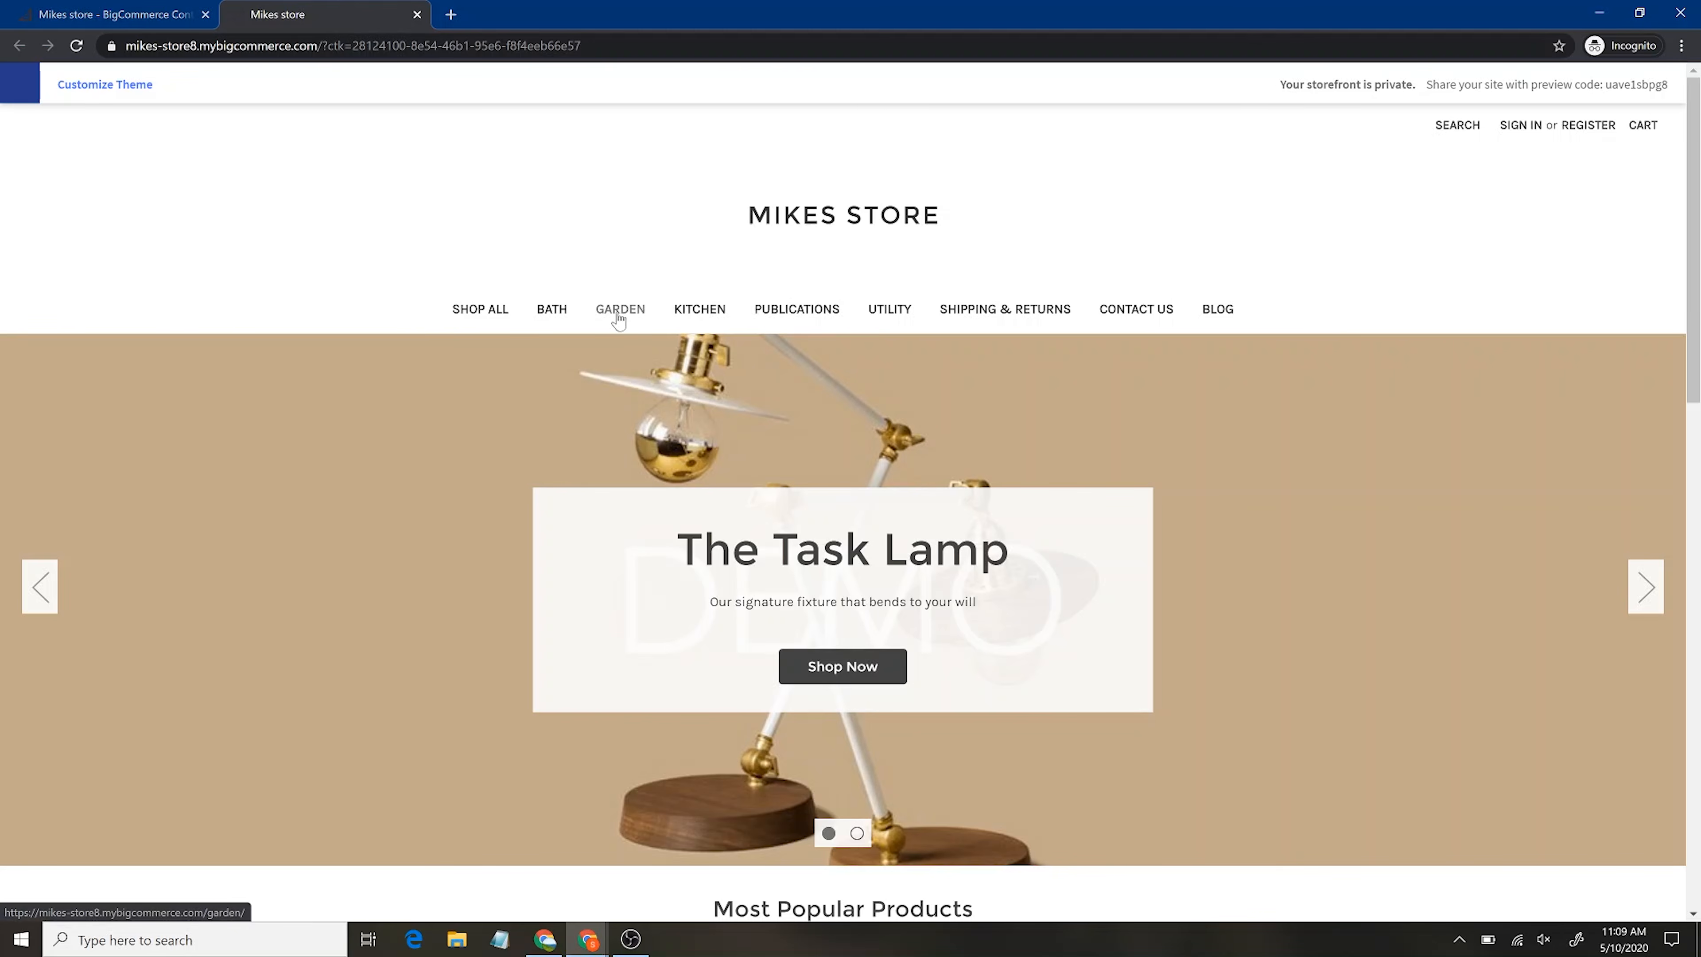
click(683, 318)
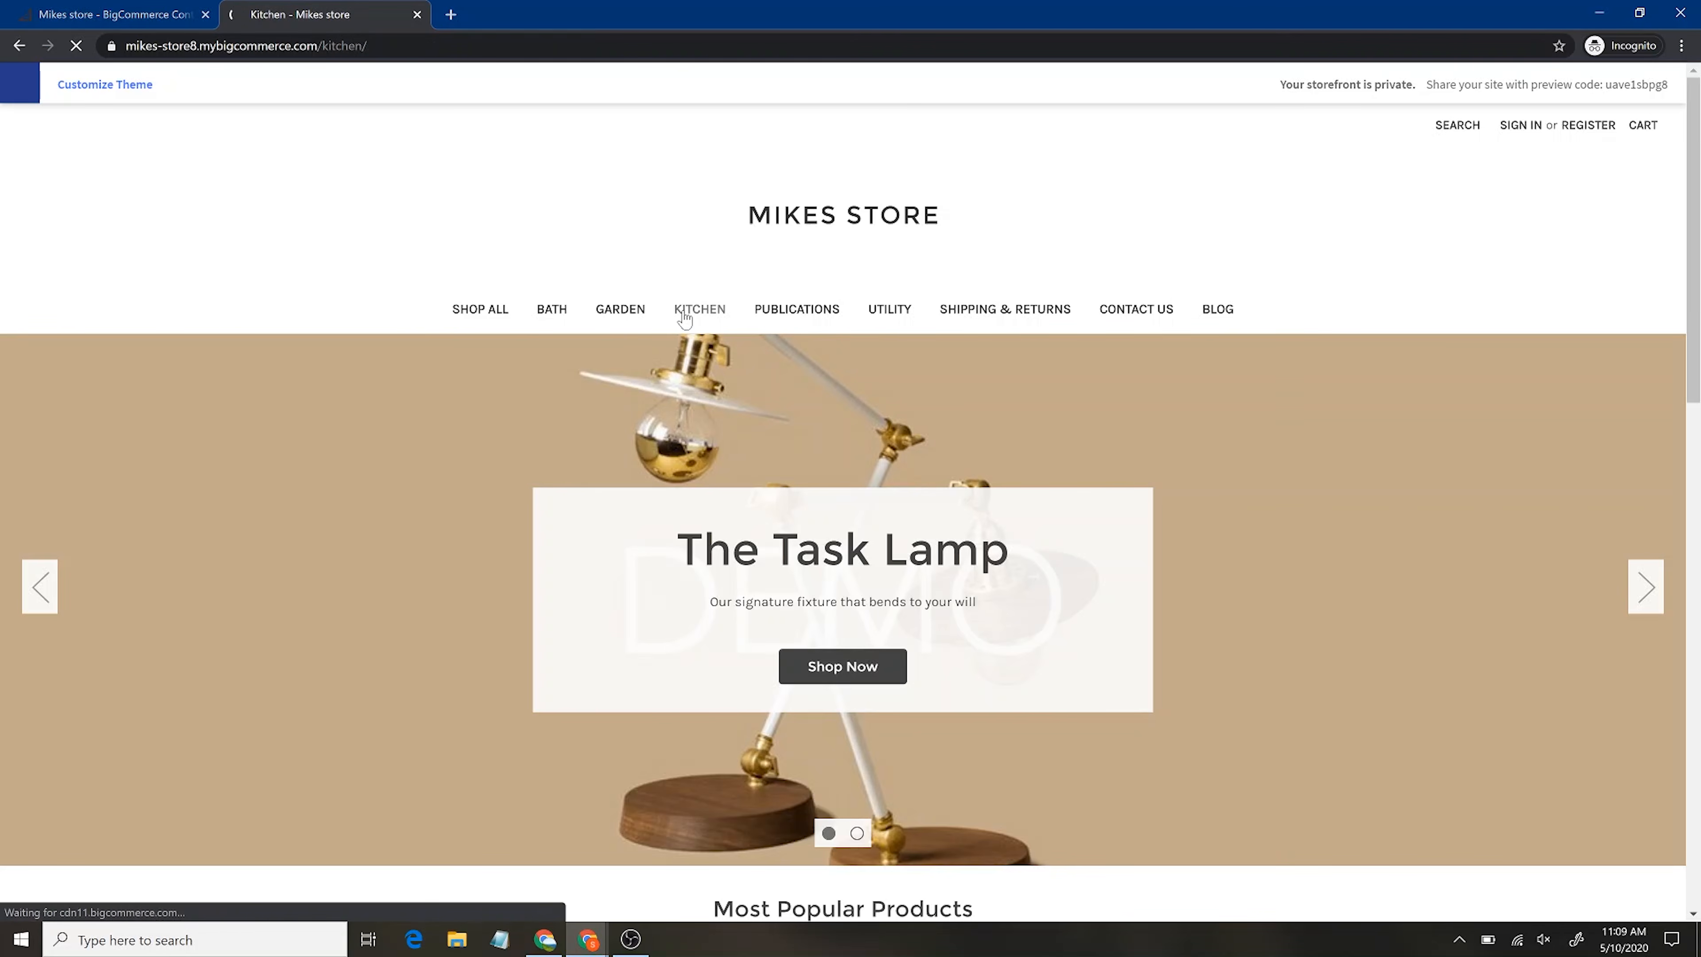
scroll(795, 621, down, 2)
scroll(795, 622, down, 1)
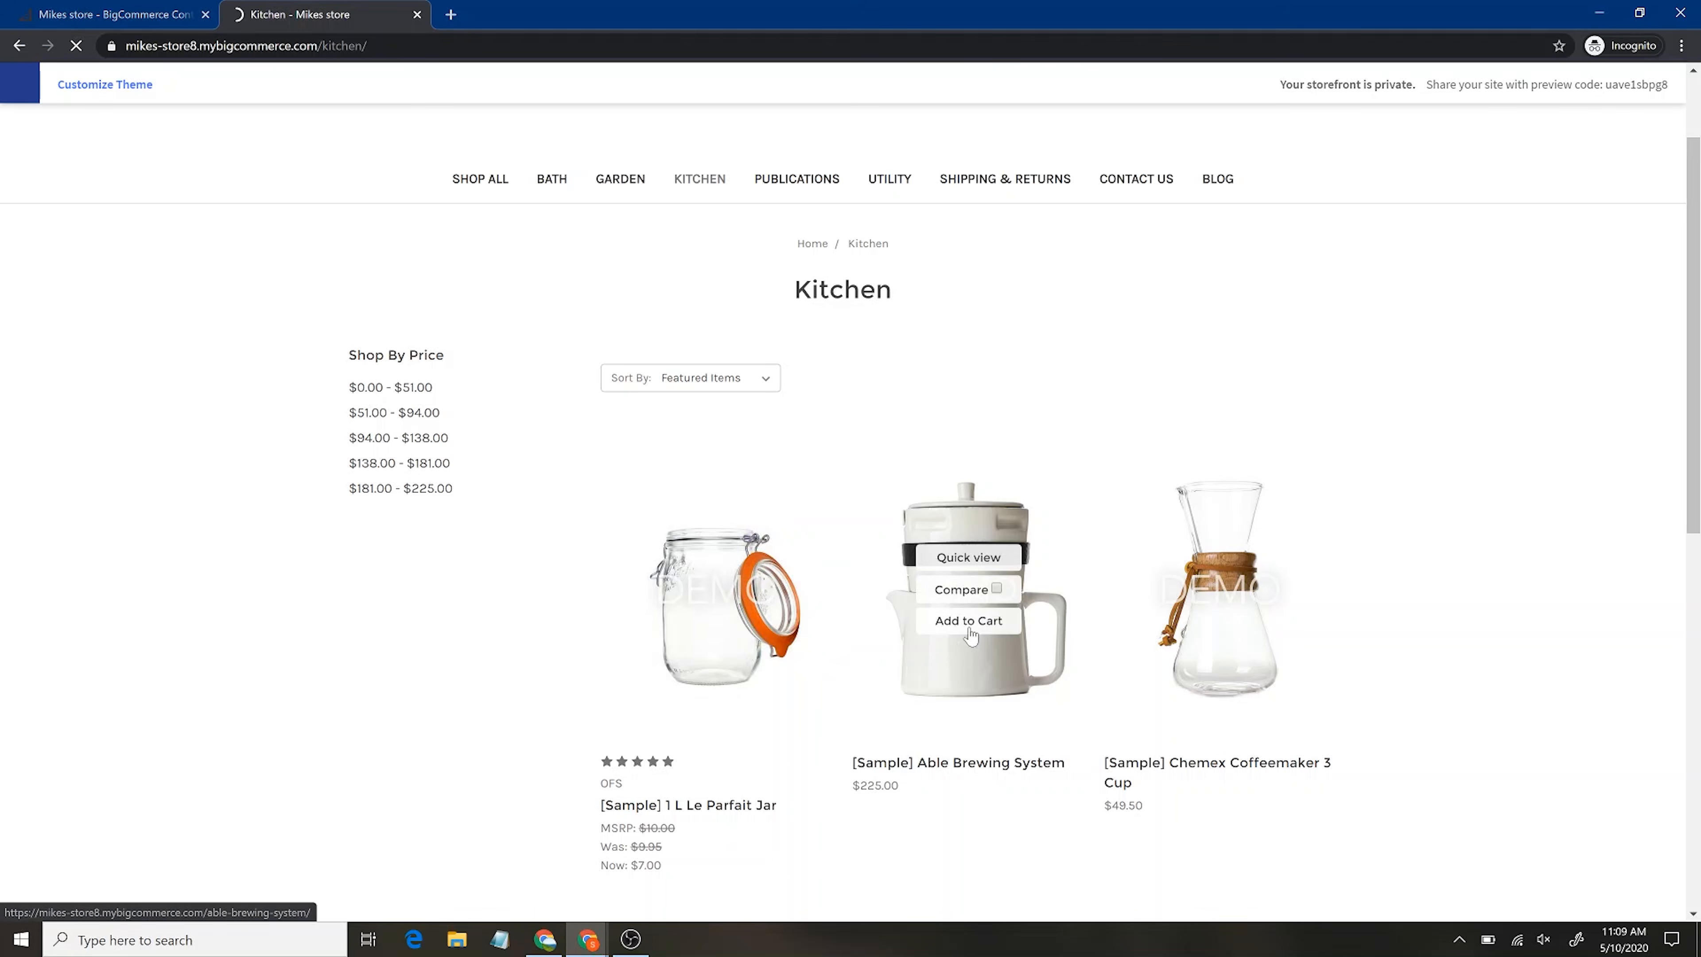
scroll(1165, 633, down, 8)
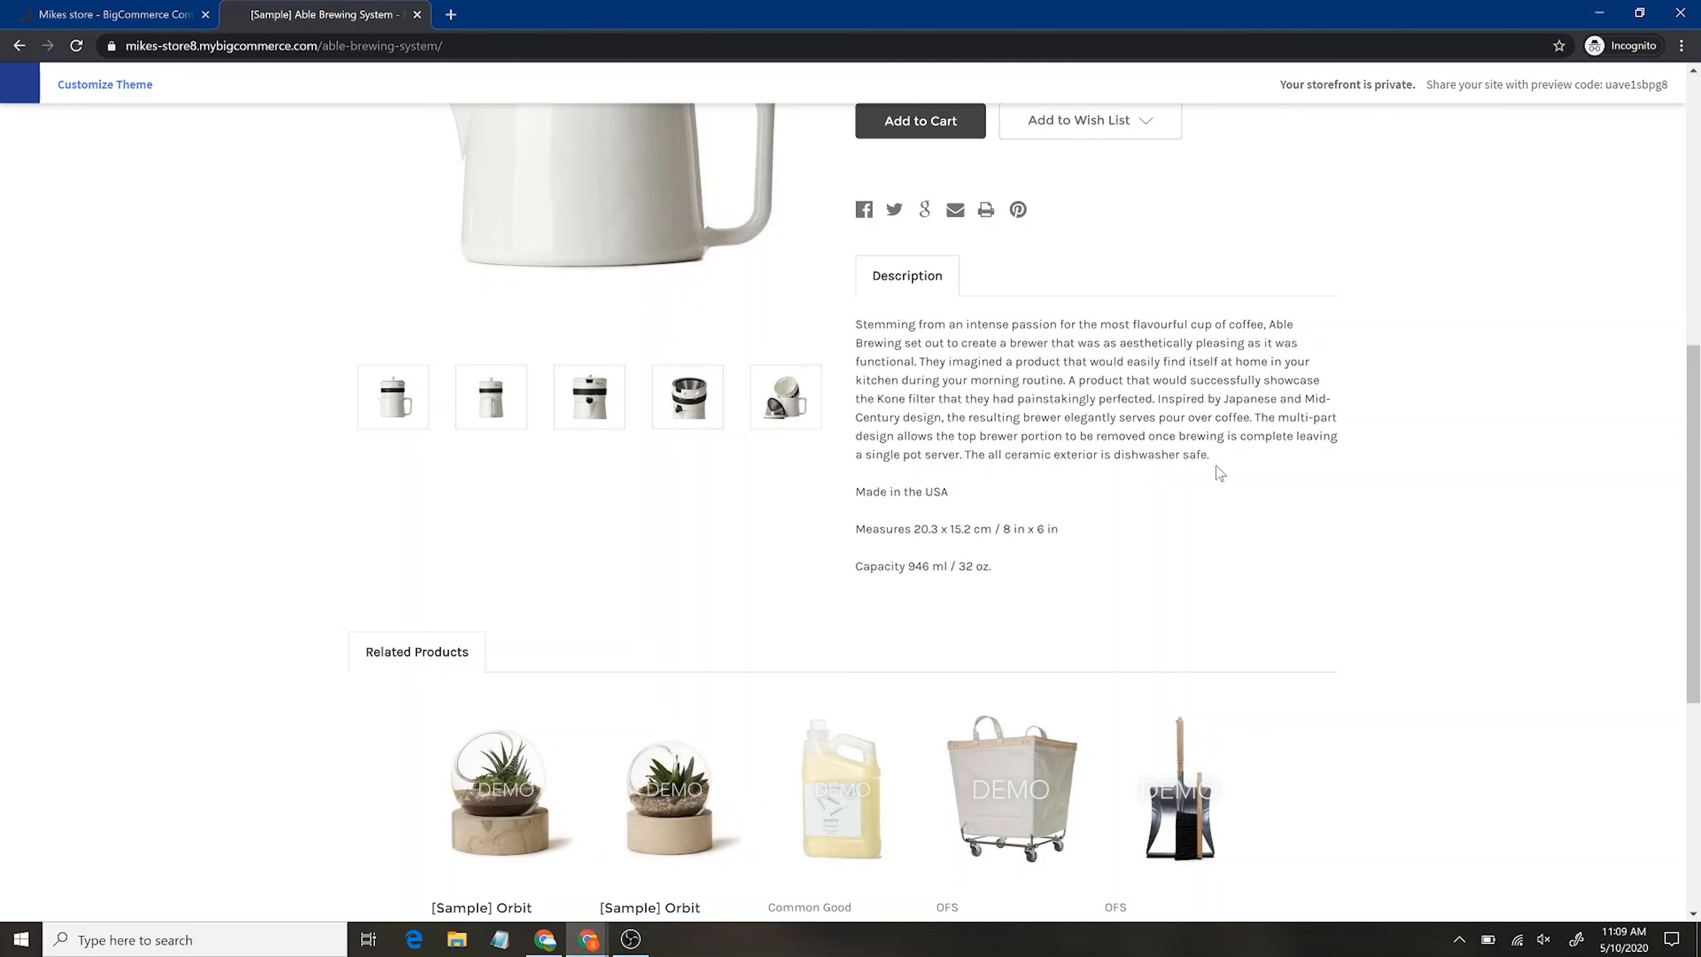
scroll(1221, 473, up, 3)
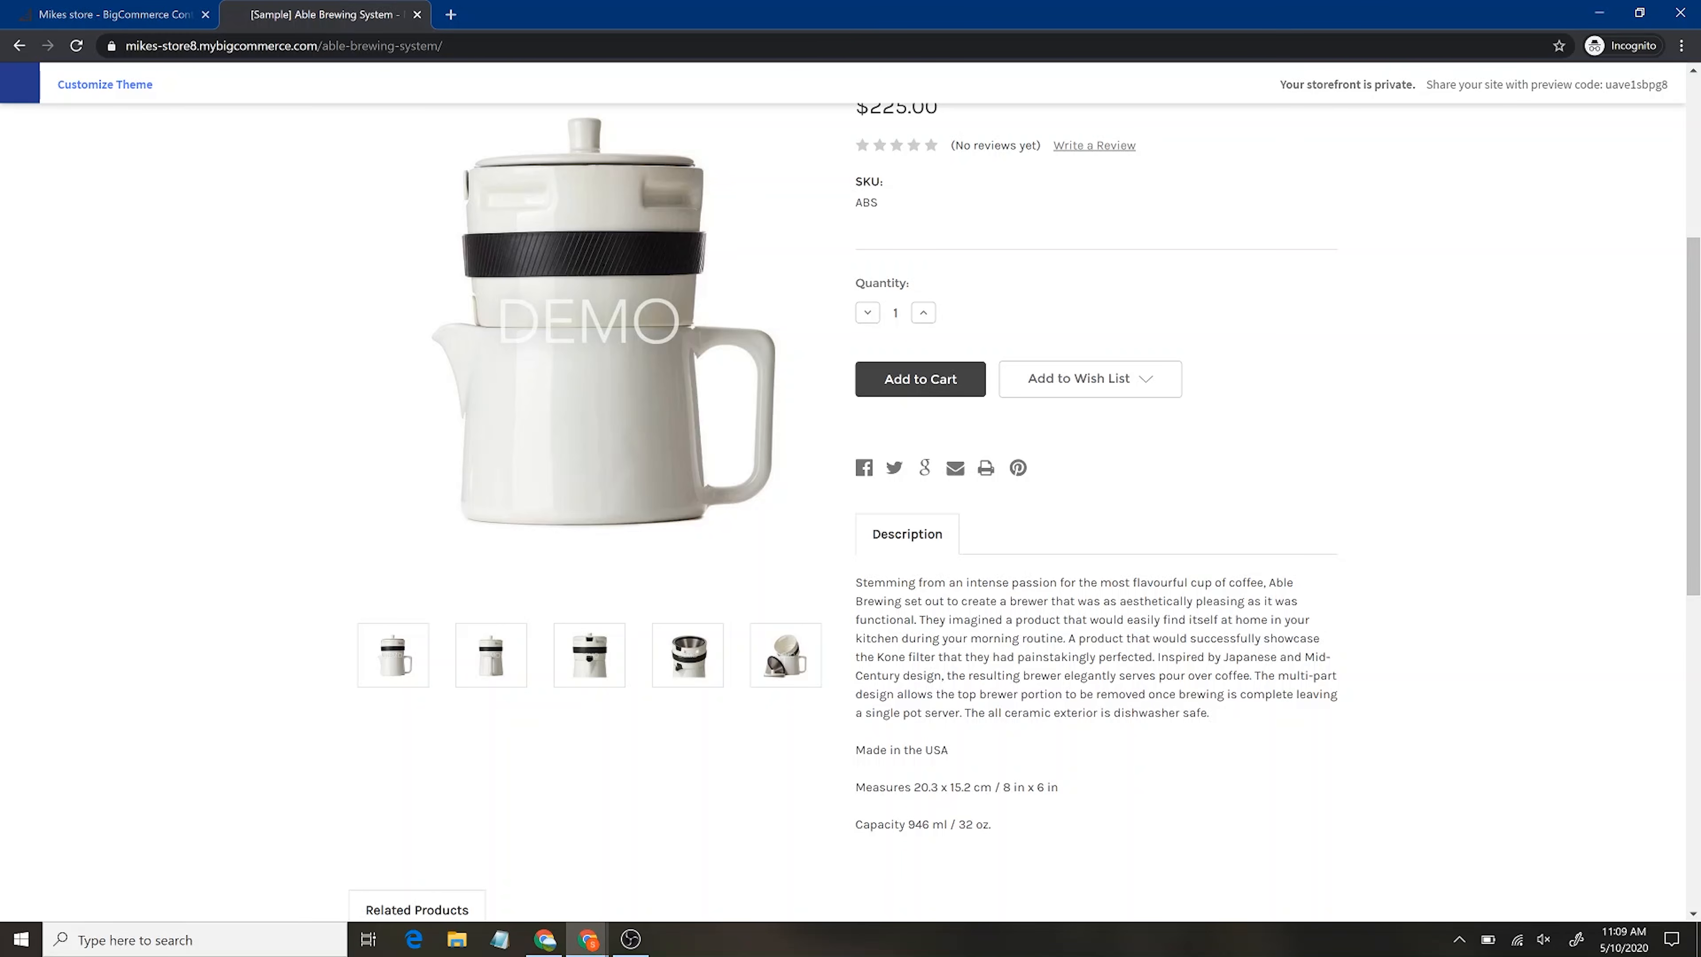
scroll(990, 894, down, 5)
mouse_move(1226, 627)
scroll(1225, 644, up, 6)
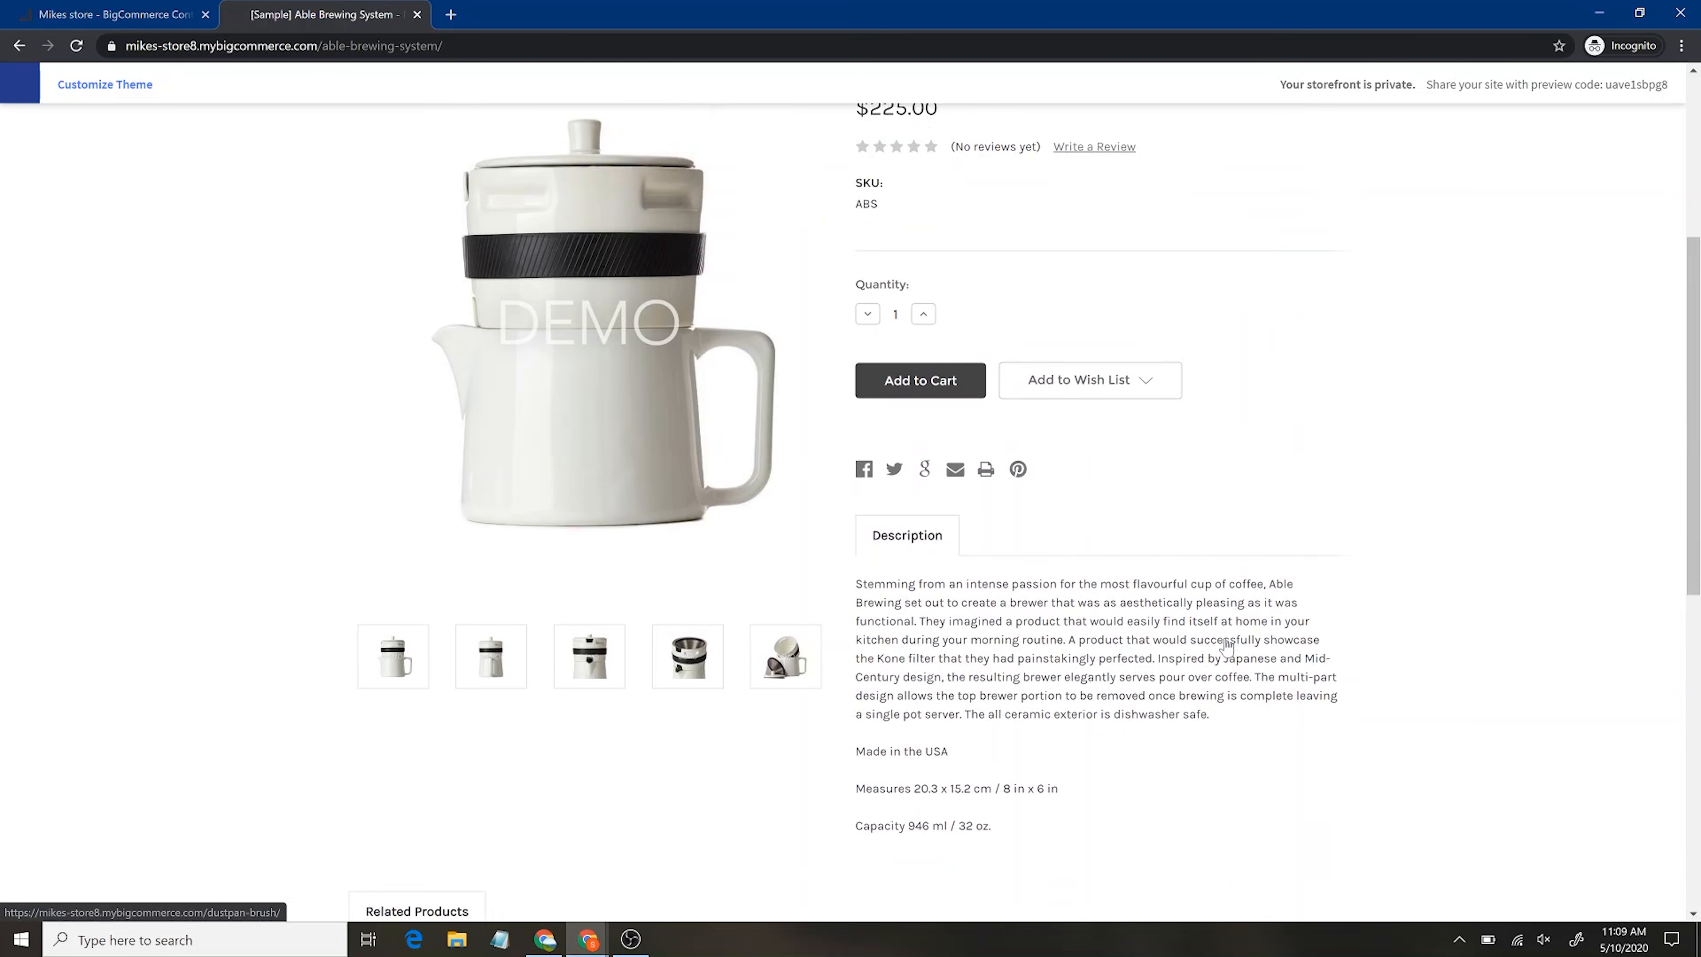
click(119, 12)
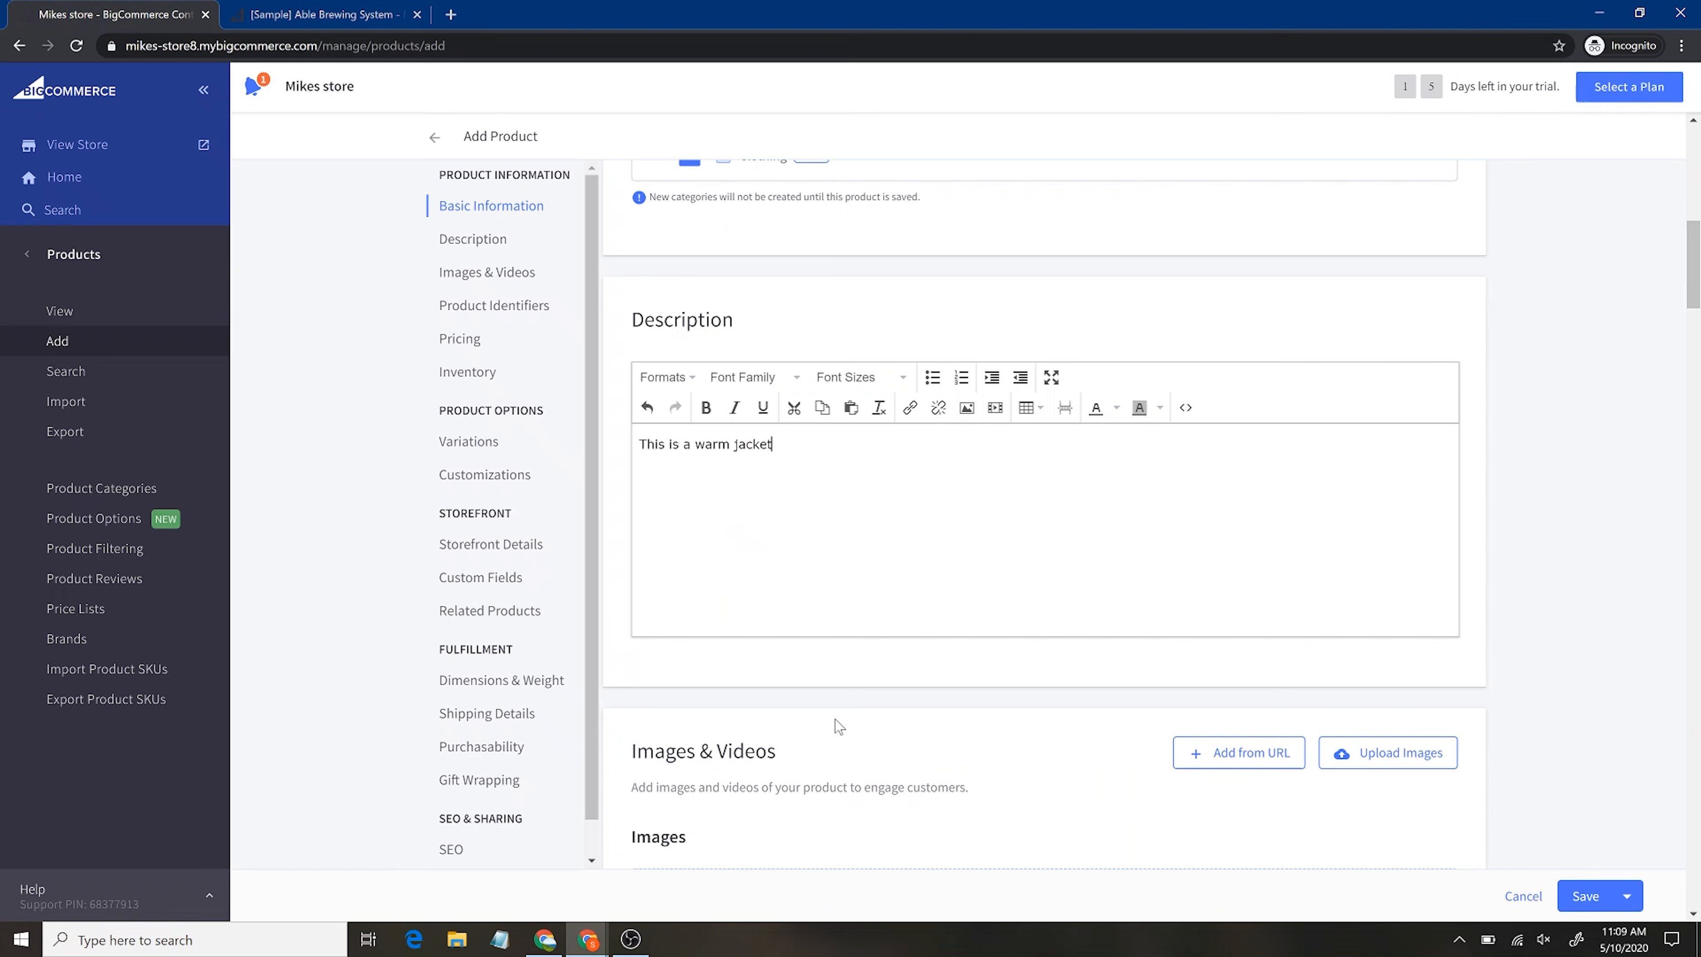
scroll(941, 623, down, 5)
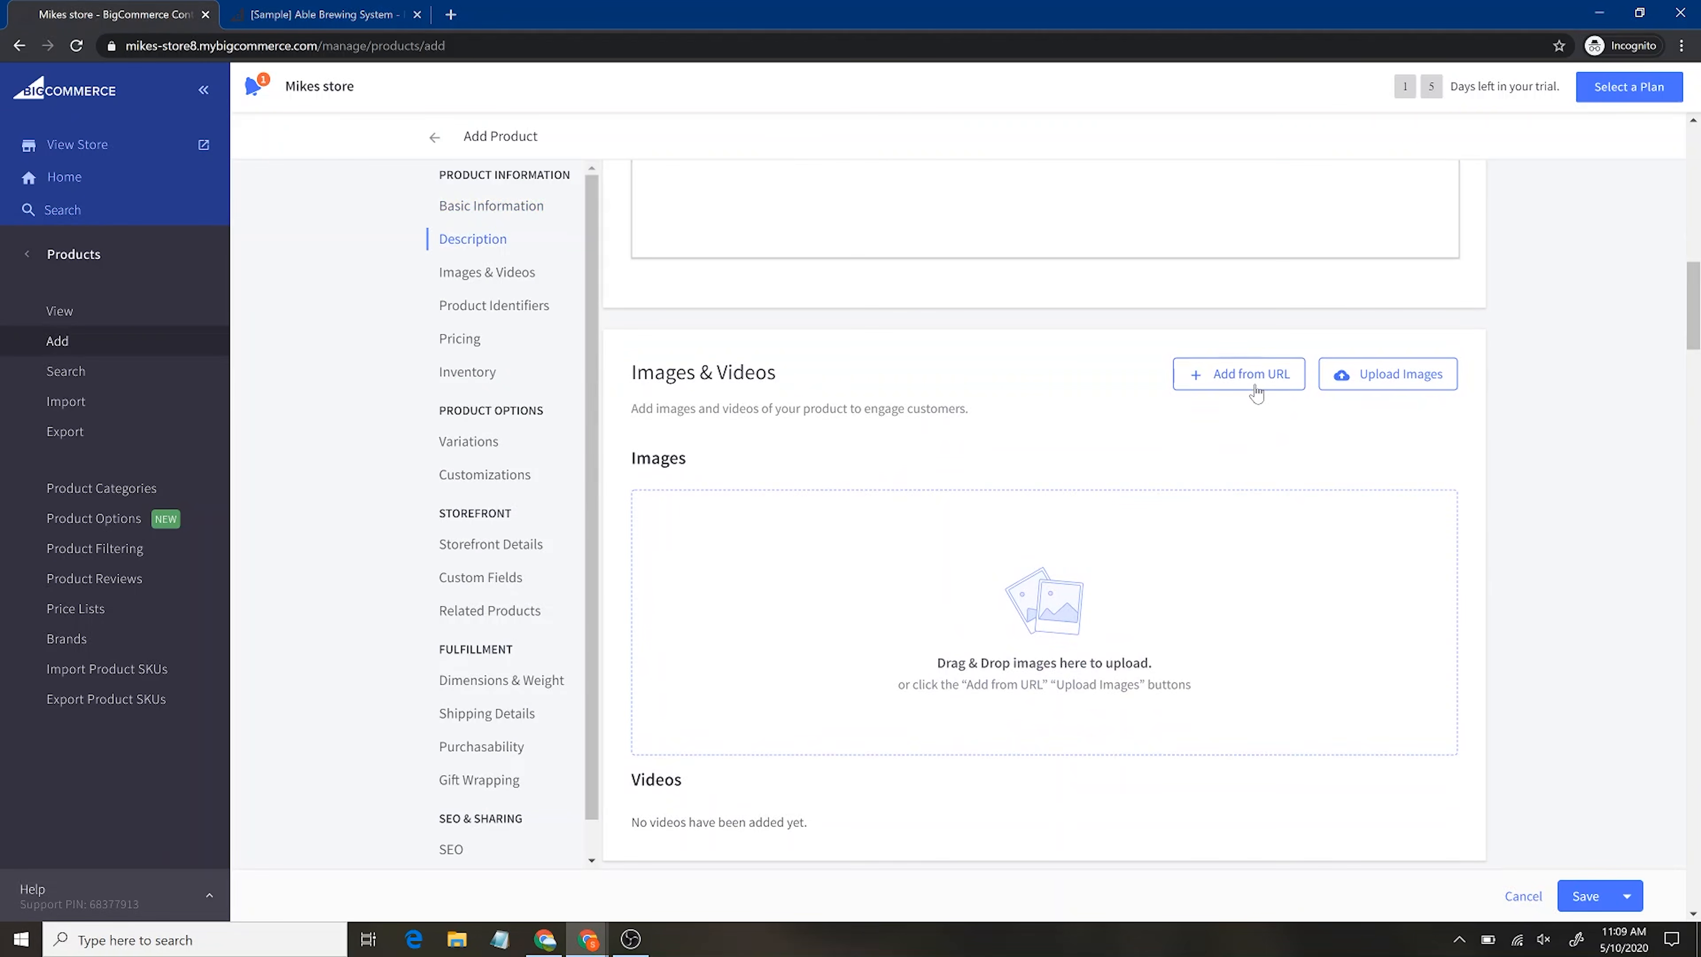
click(1254, 384)
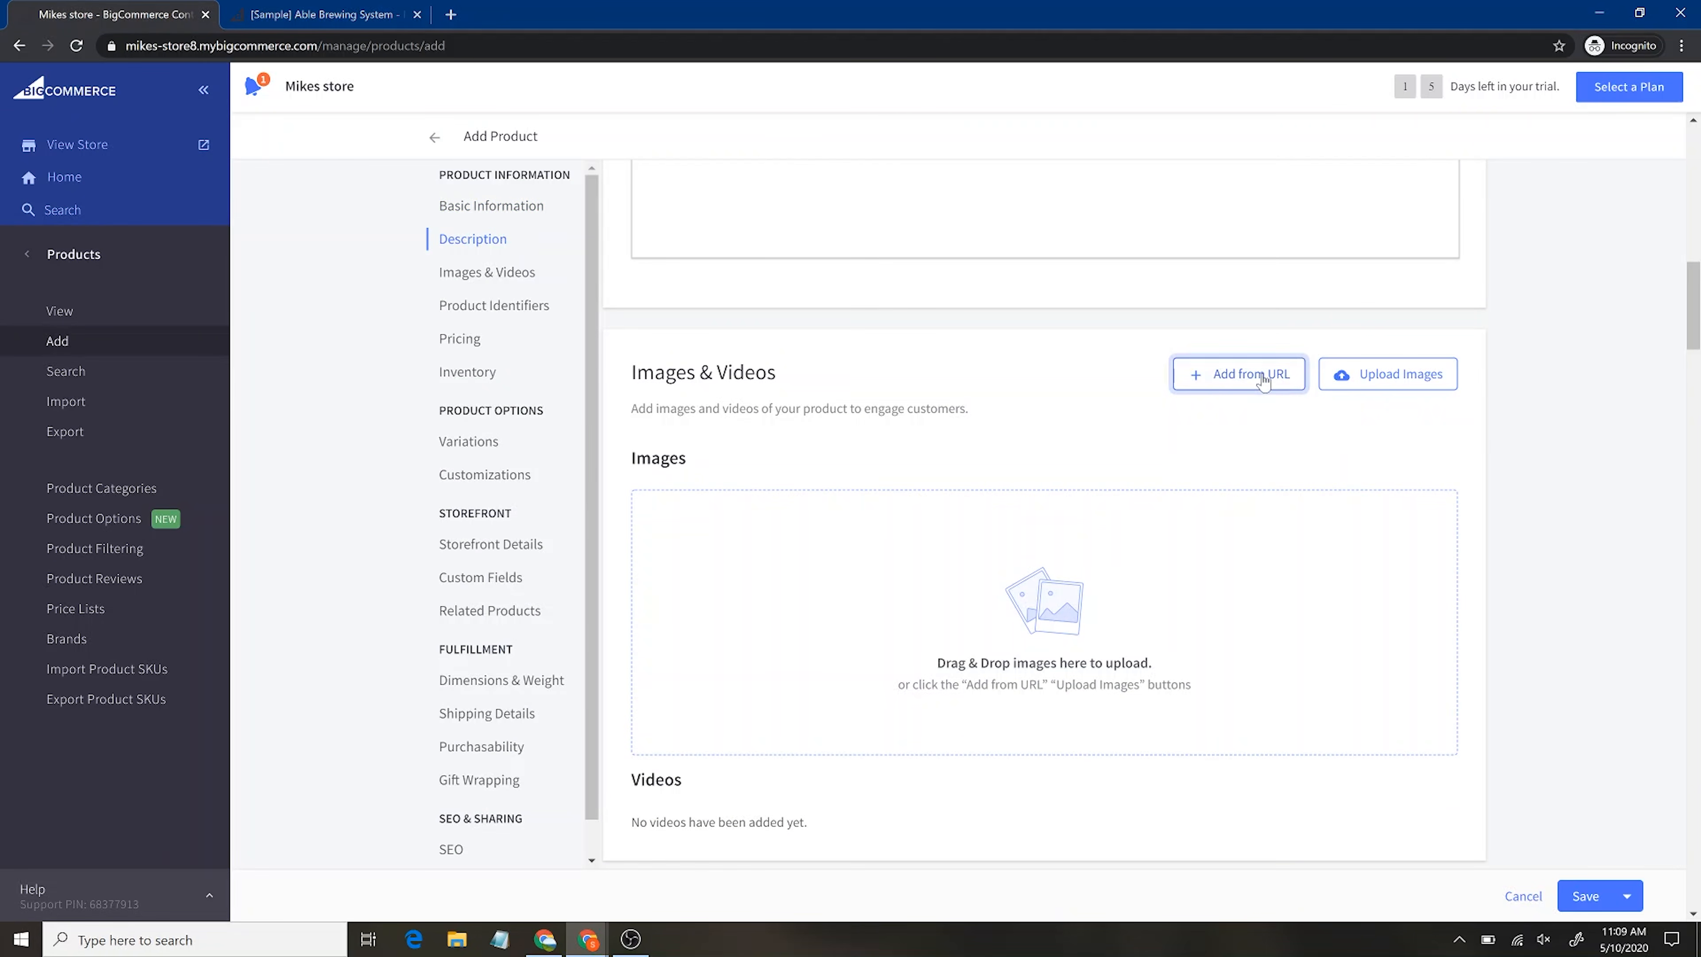
Upload 'I love Santrel' from the Video 036 Santrel Store folder as the product image
click(1394, 375)
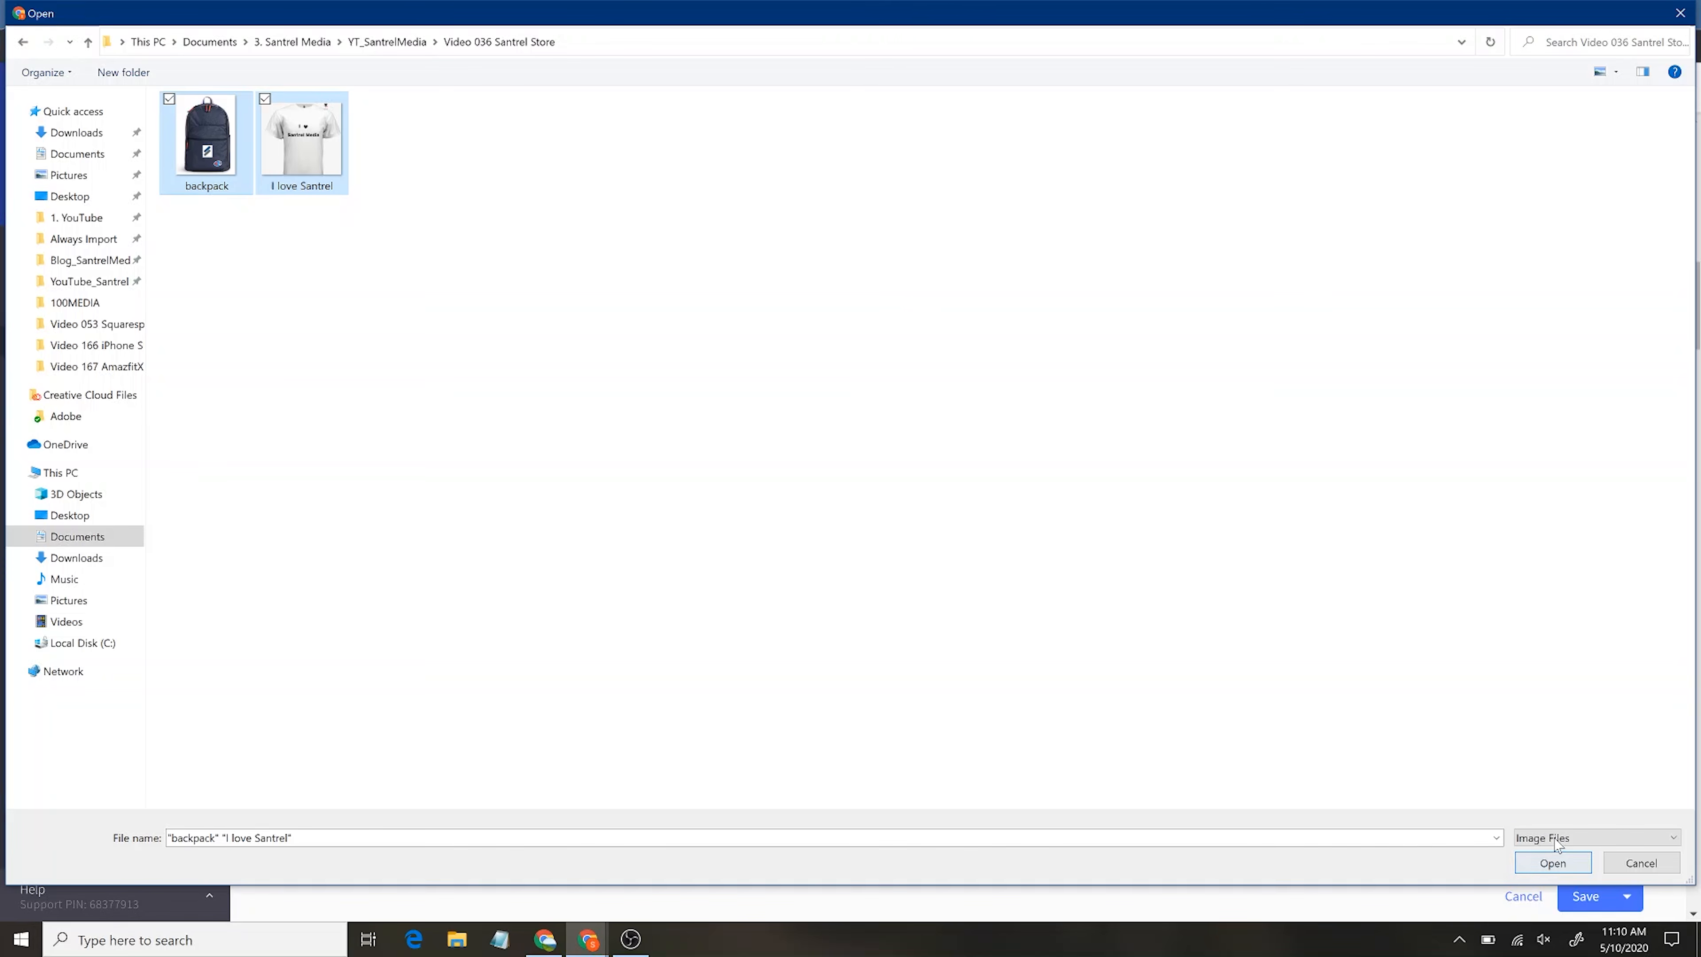
click(890, 356)
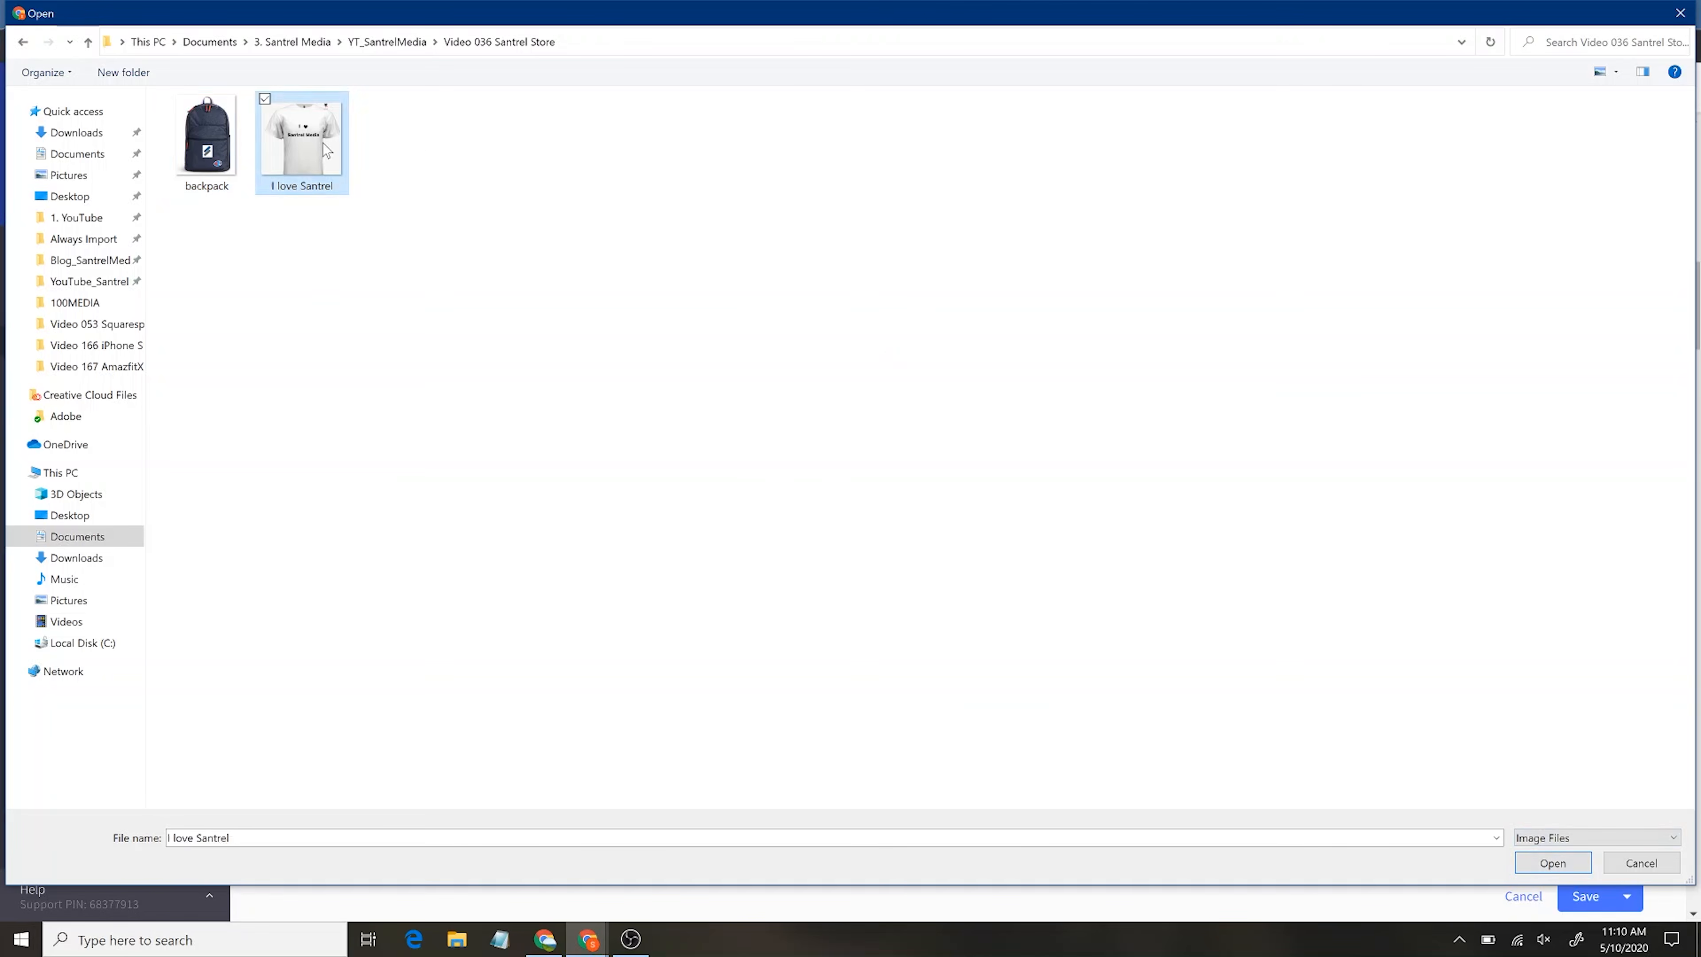
double_click(322, 143)
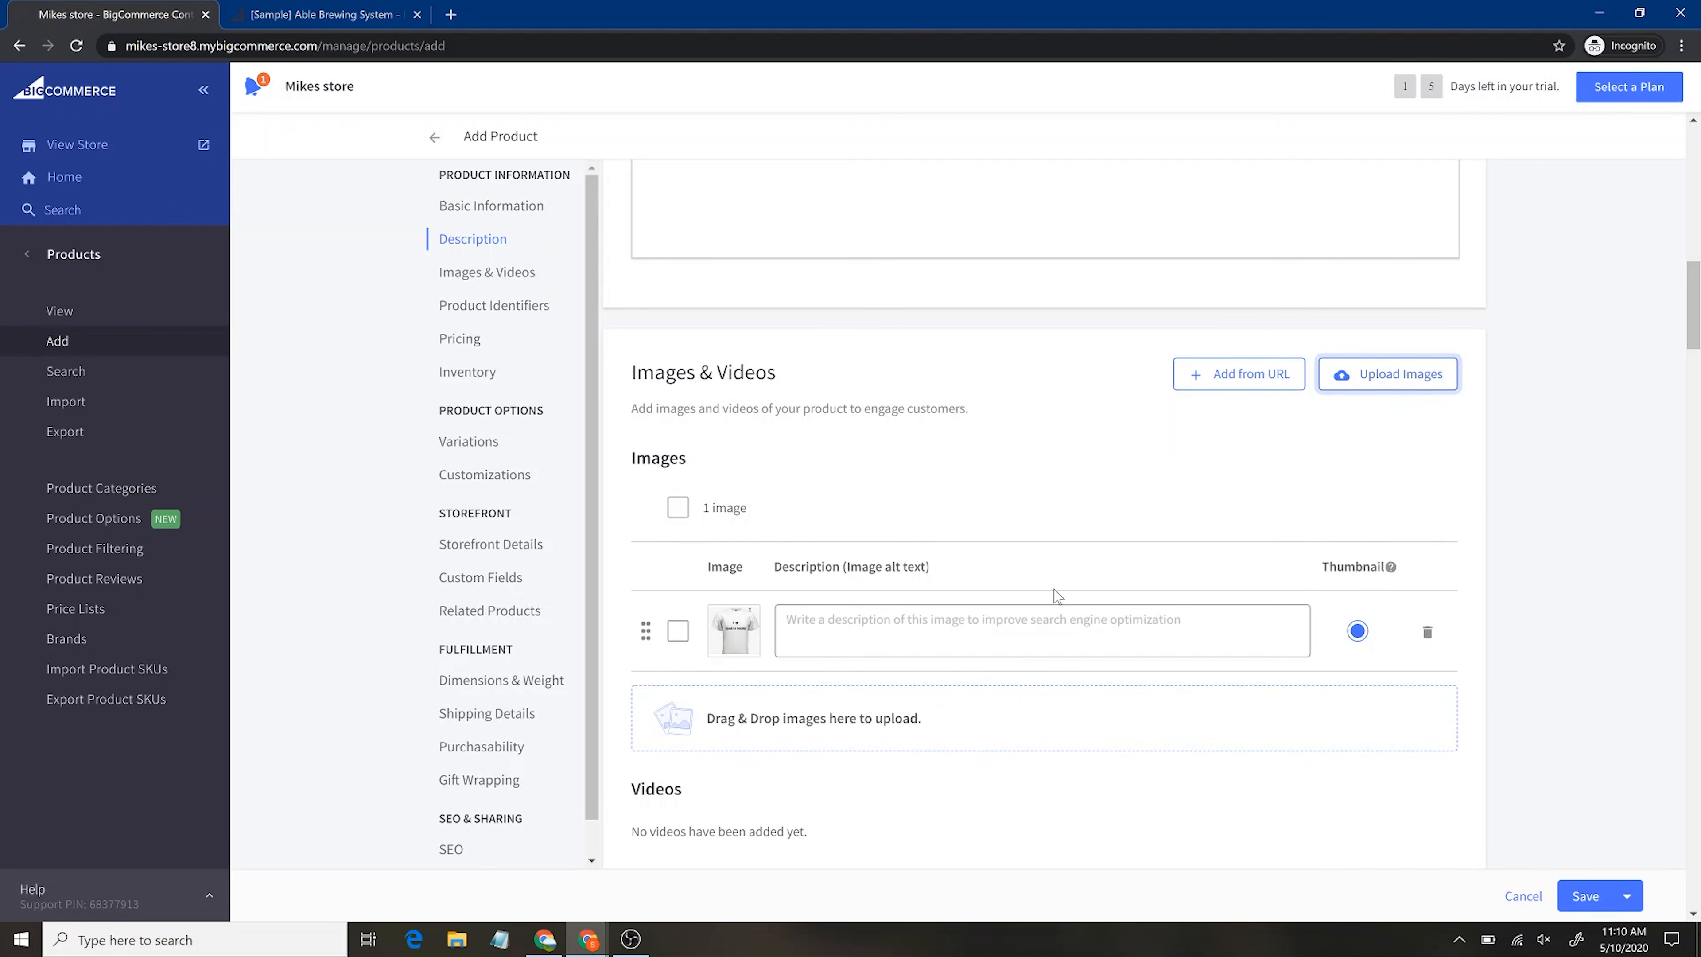
Change the product name from Outdoor Jacket to Outdoor TShirt
scroll(1082, 560, up, 10)
drag(730, 548, 698, 547)
text(TShirt)
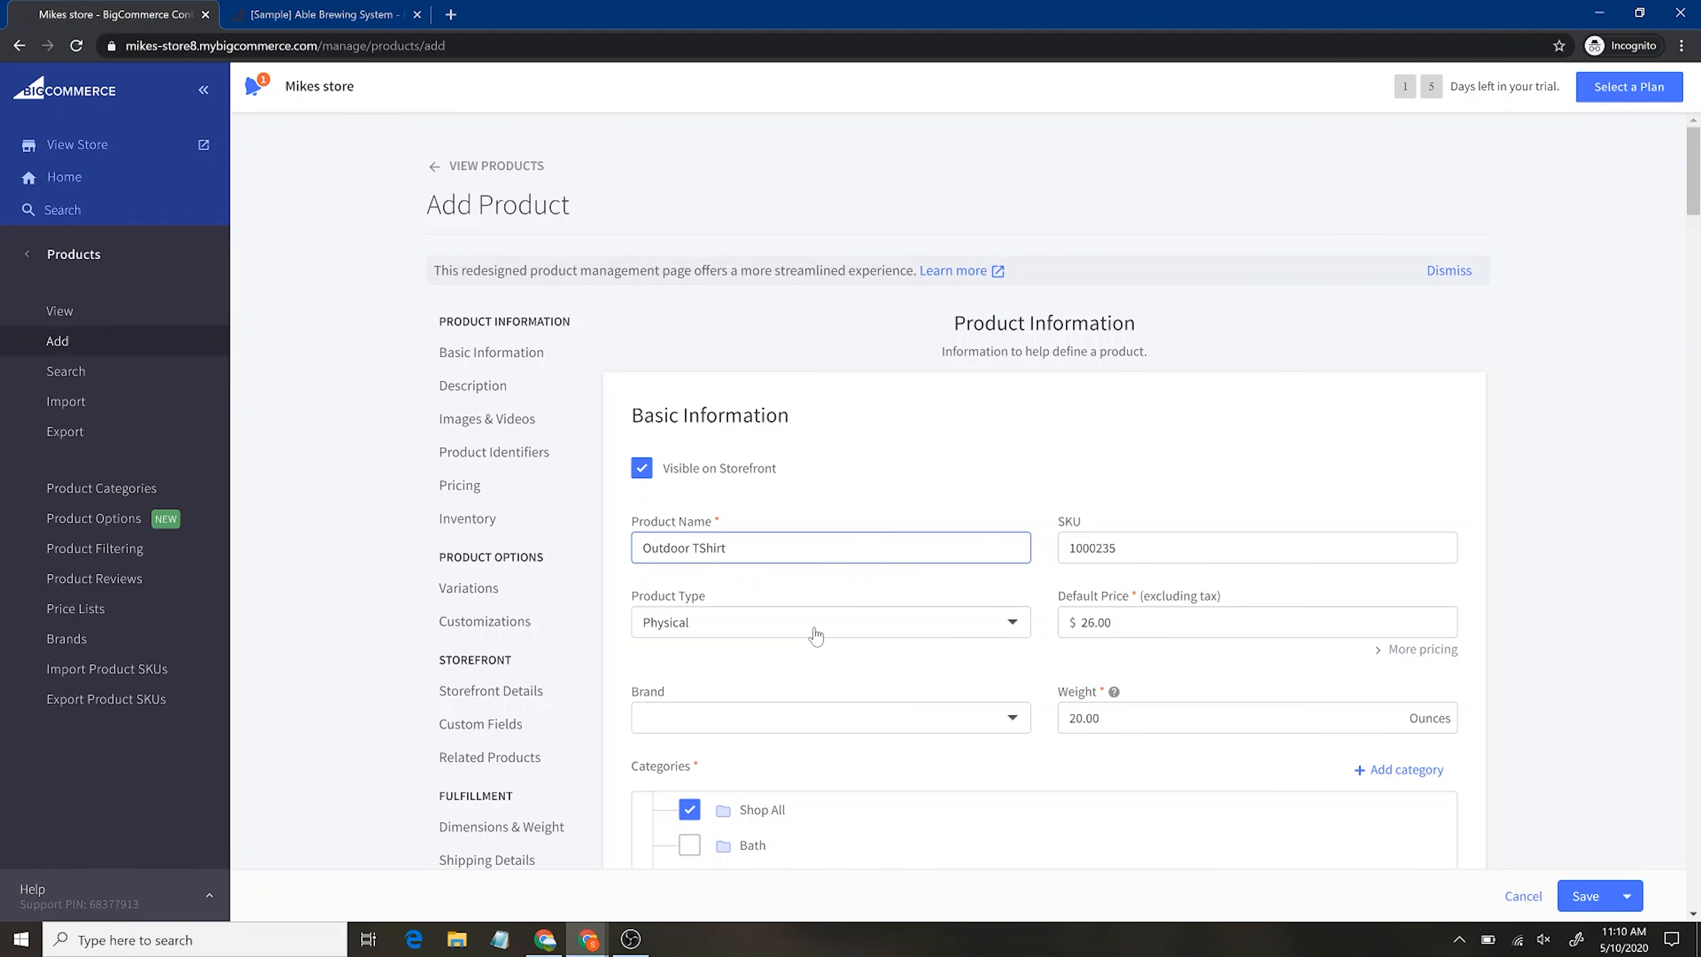
Give the uploaded image the alt text 'Front view of tshirt'
scroll(882, 737, down, 10)
scroll(856, 559, down, 8)
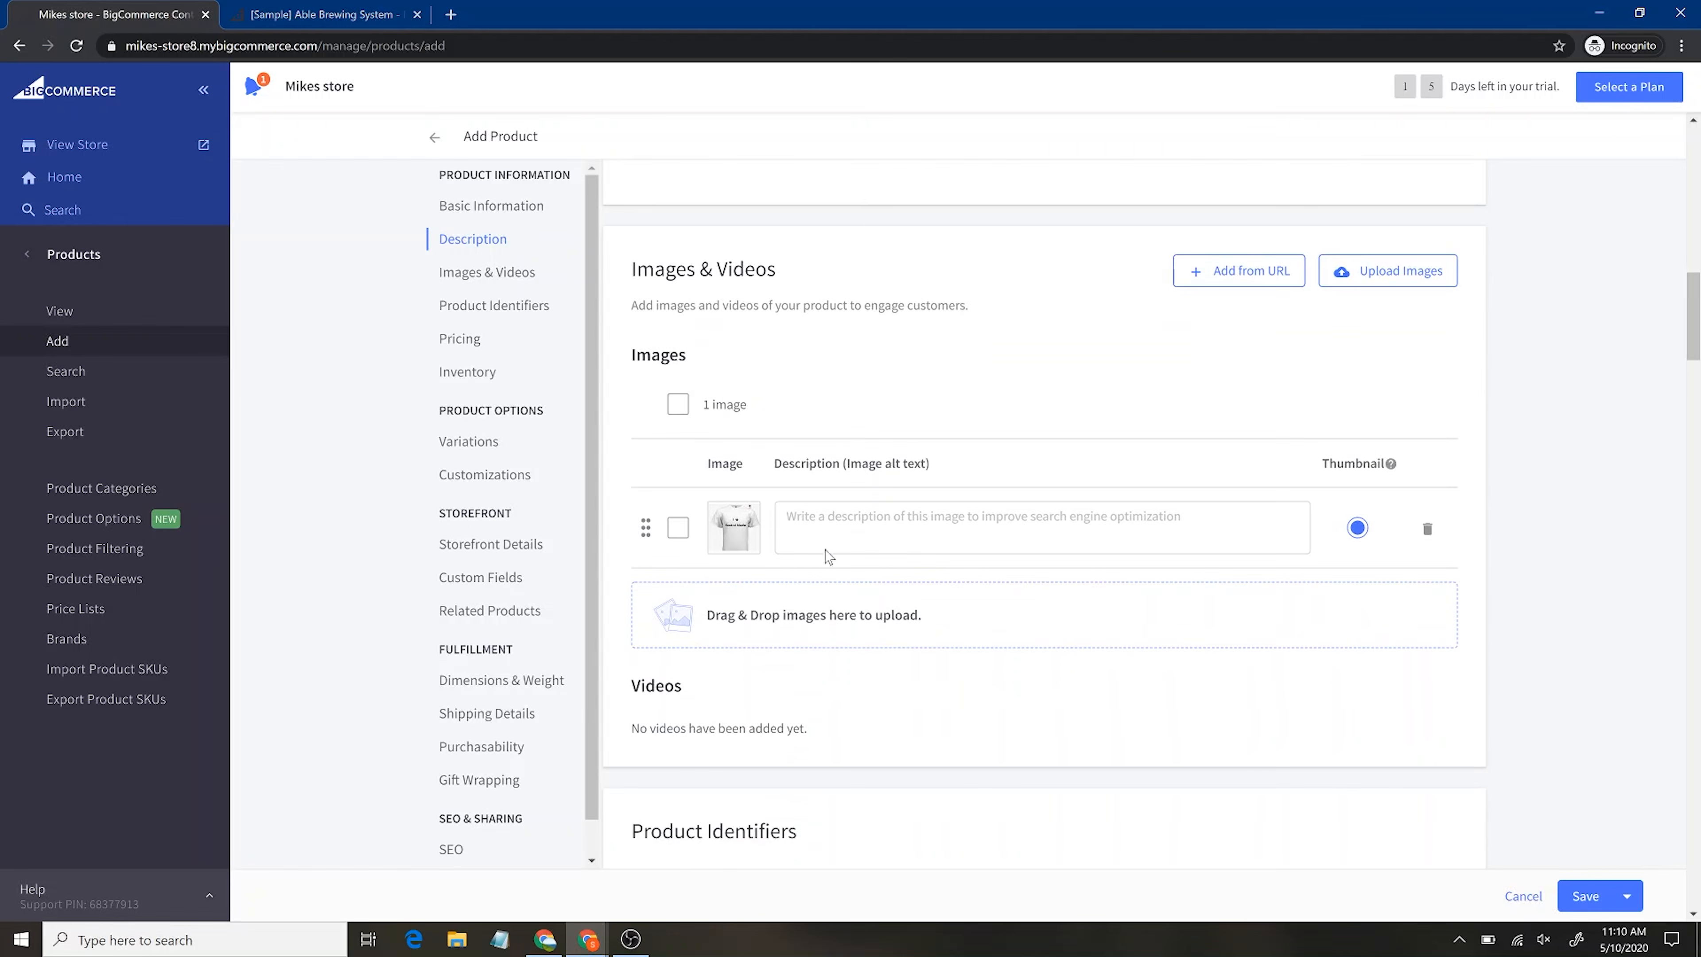
click(885, 524)
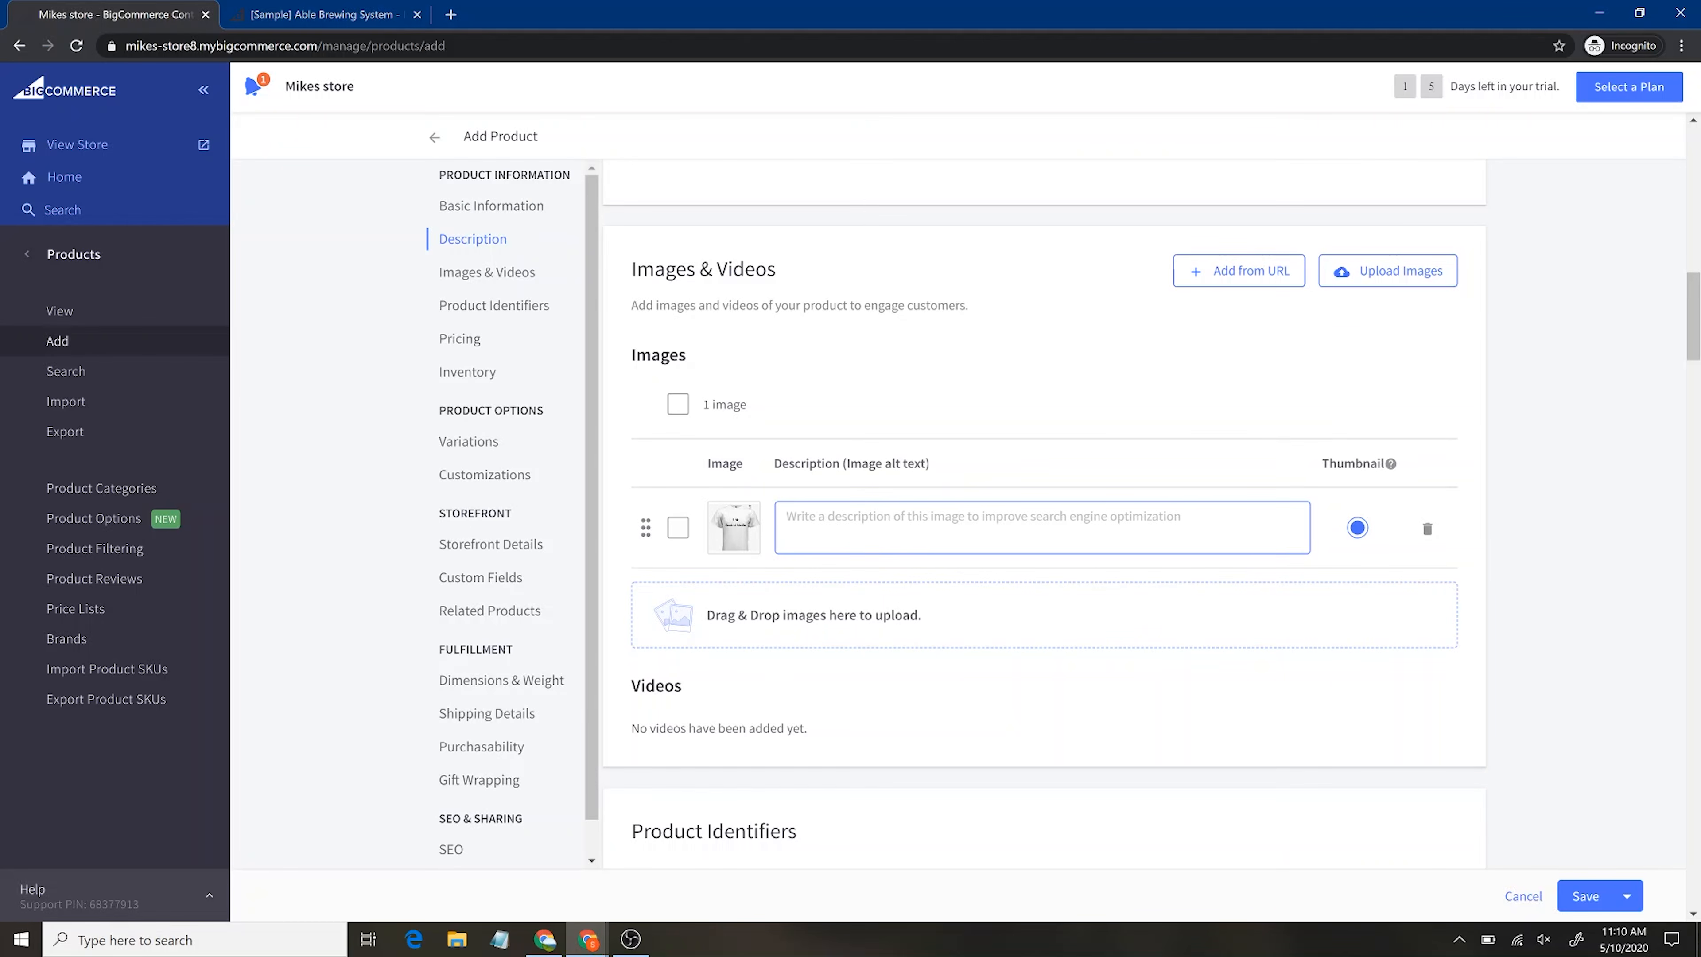
text(Front view of tshirt)
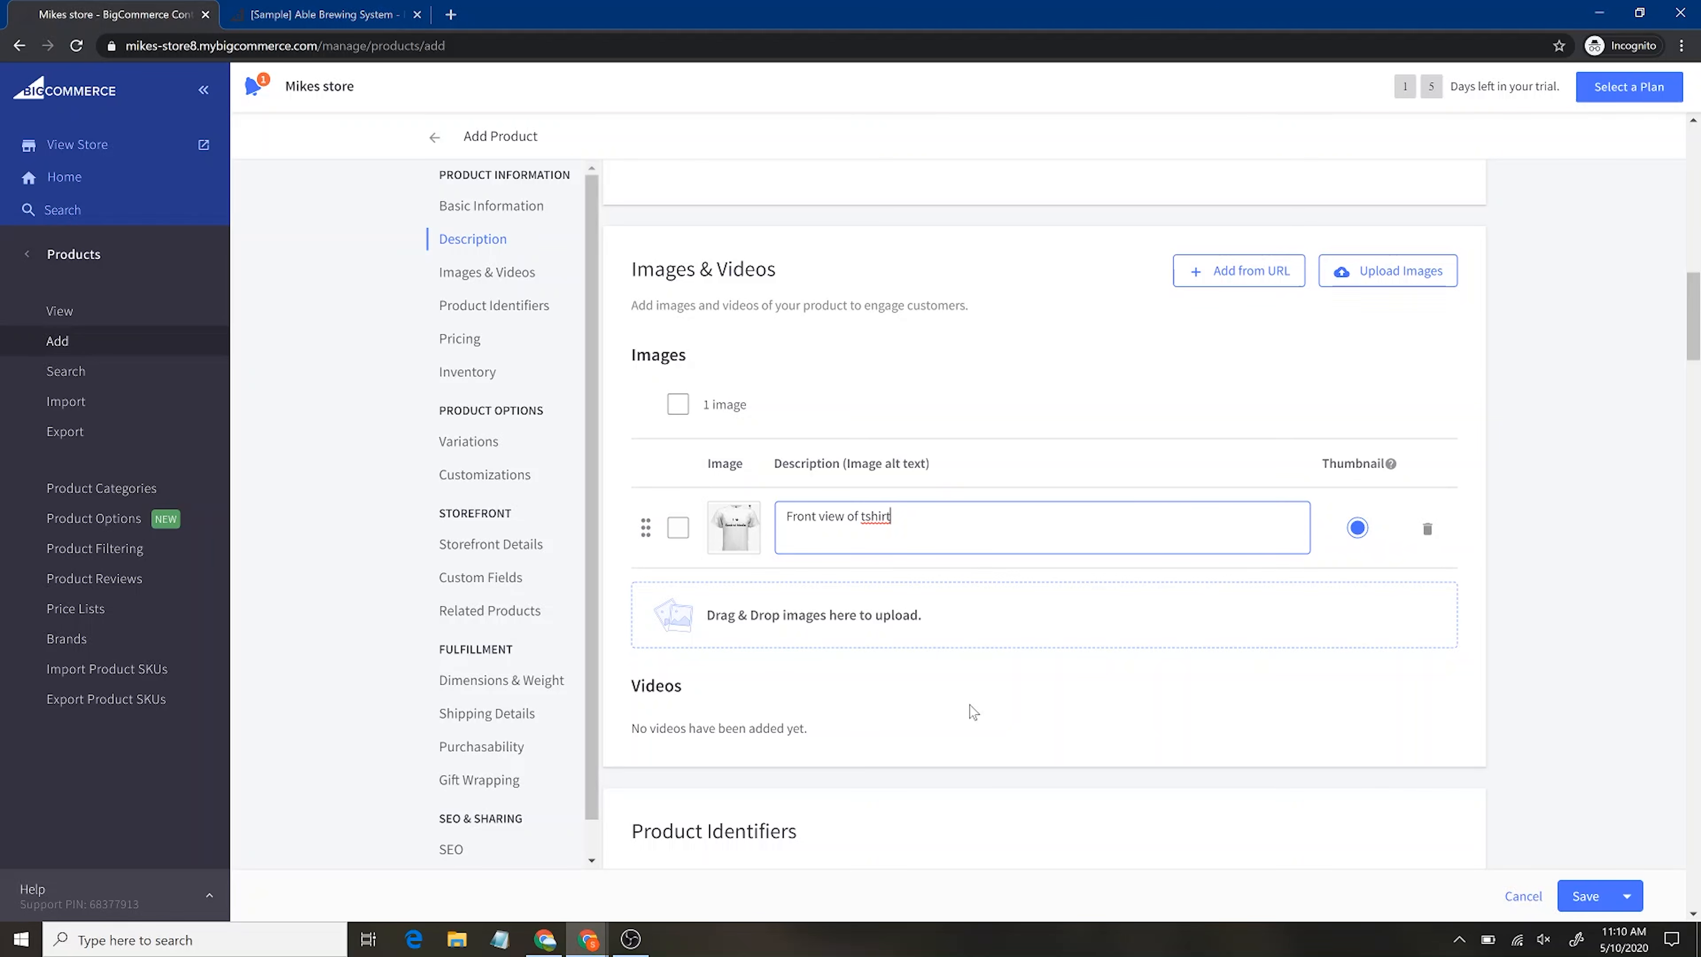
scroll(880, 680, down, 1)
scroll(880, 680, down, 4)
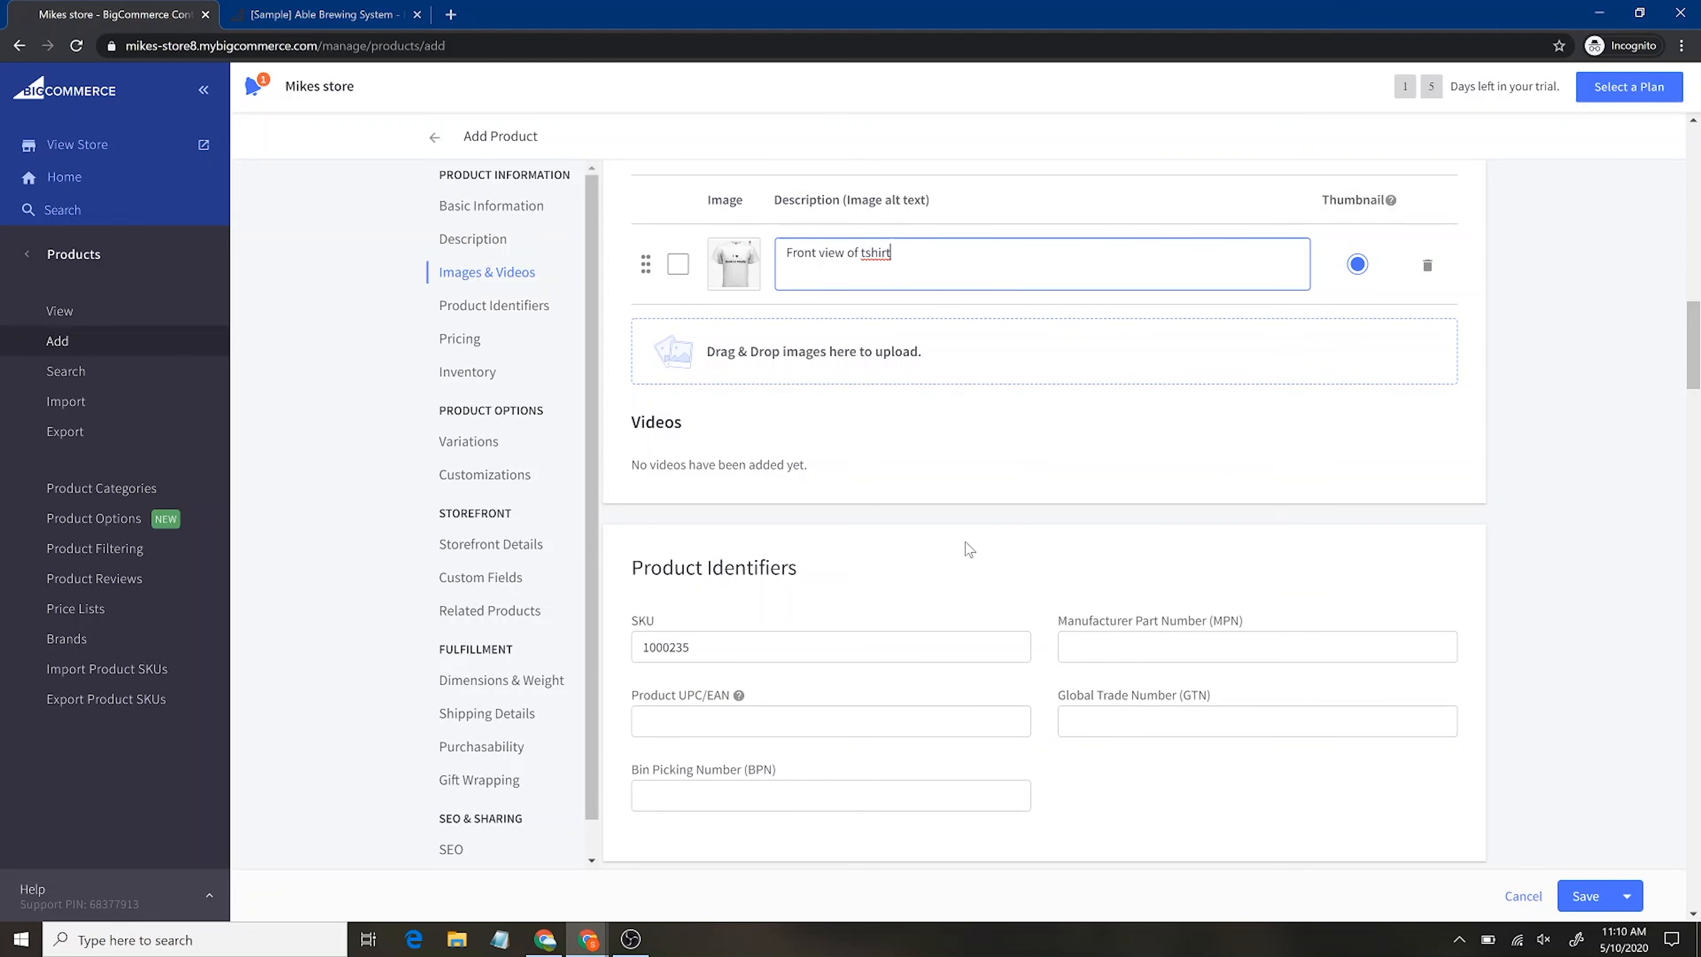
scroll(964, 547, down, 3)
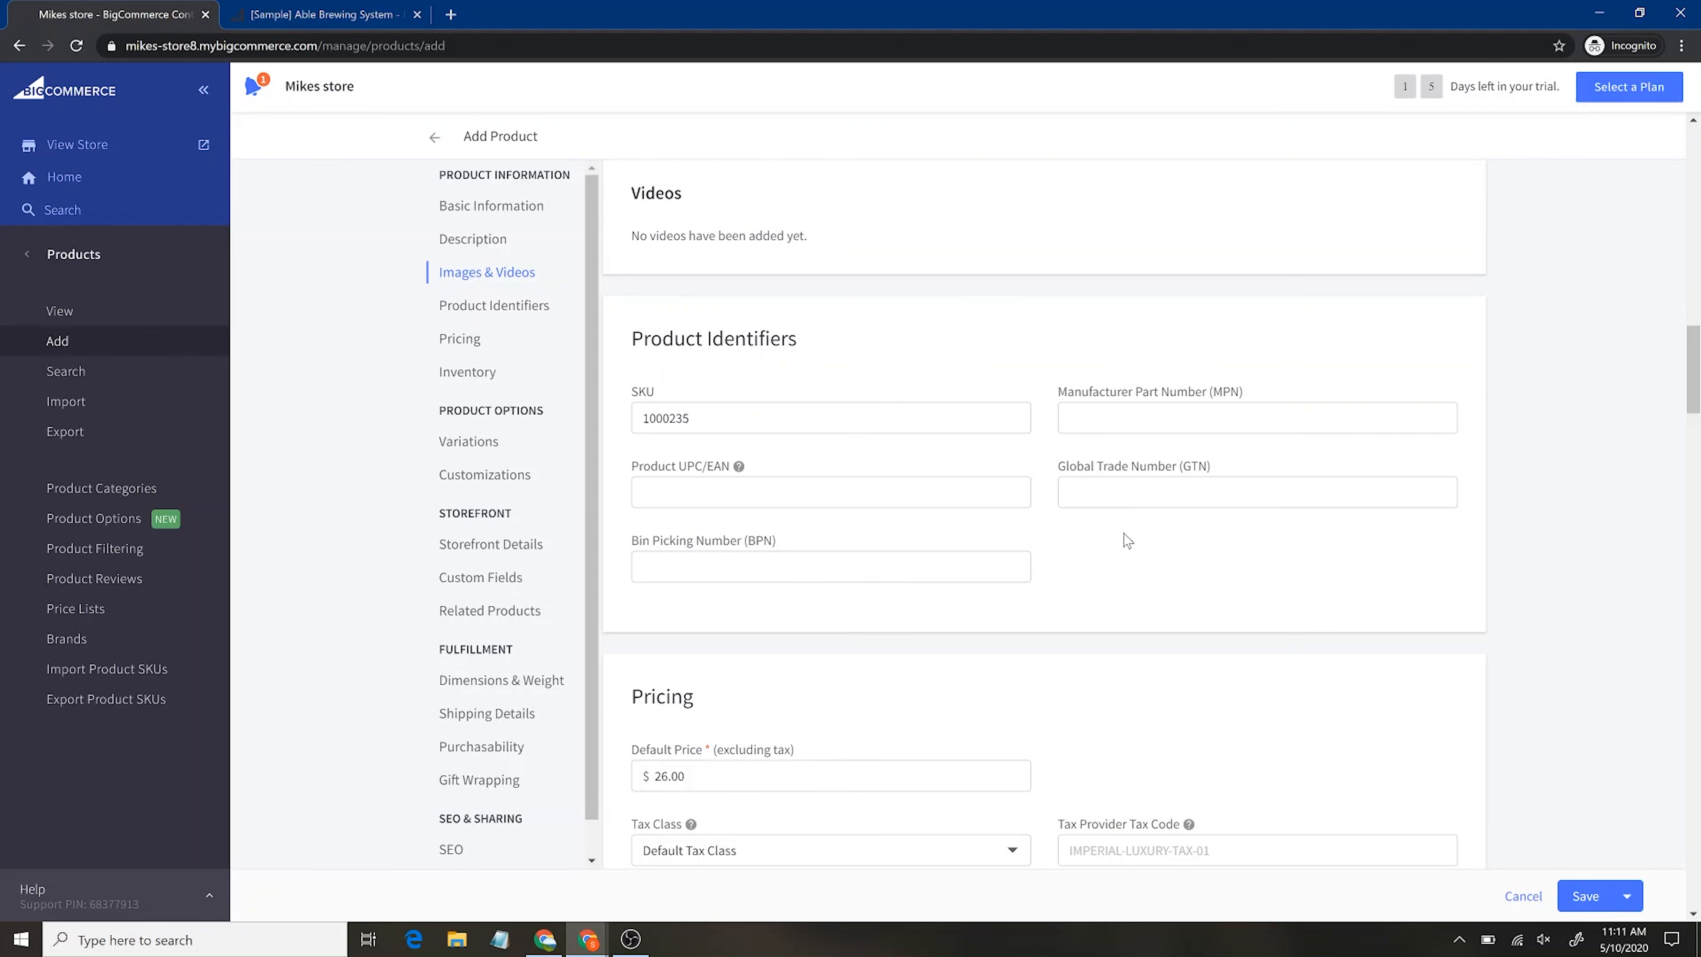
scroll(1125, 540, down, 3)
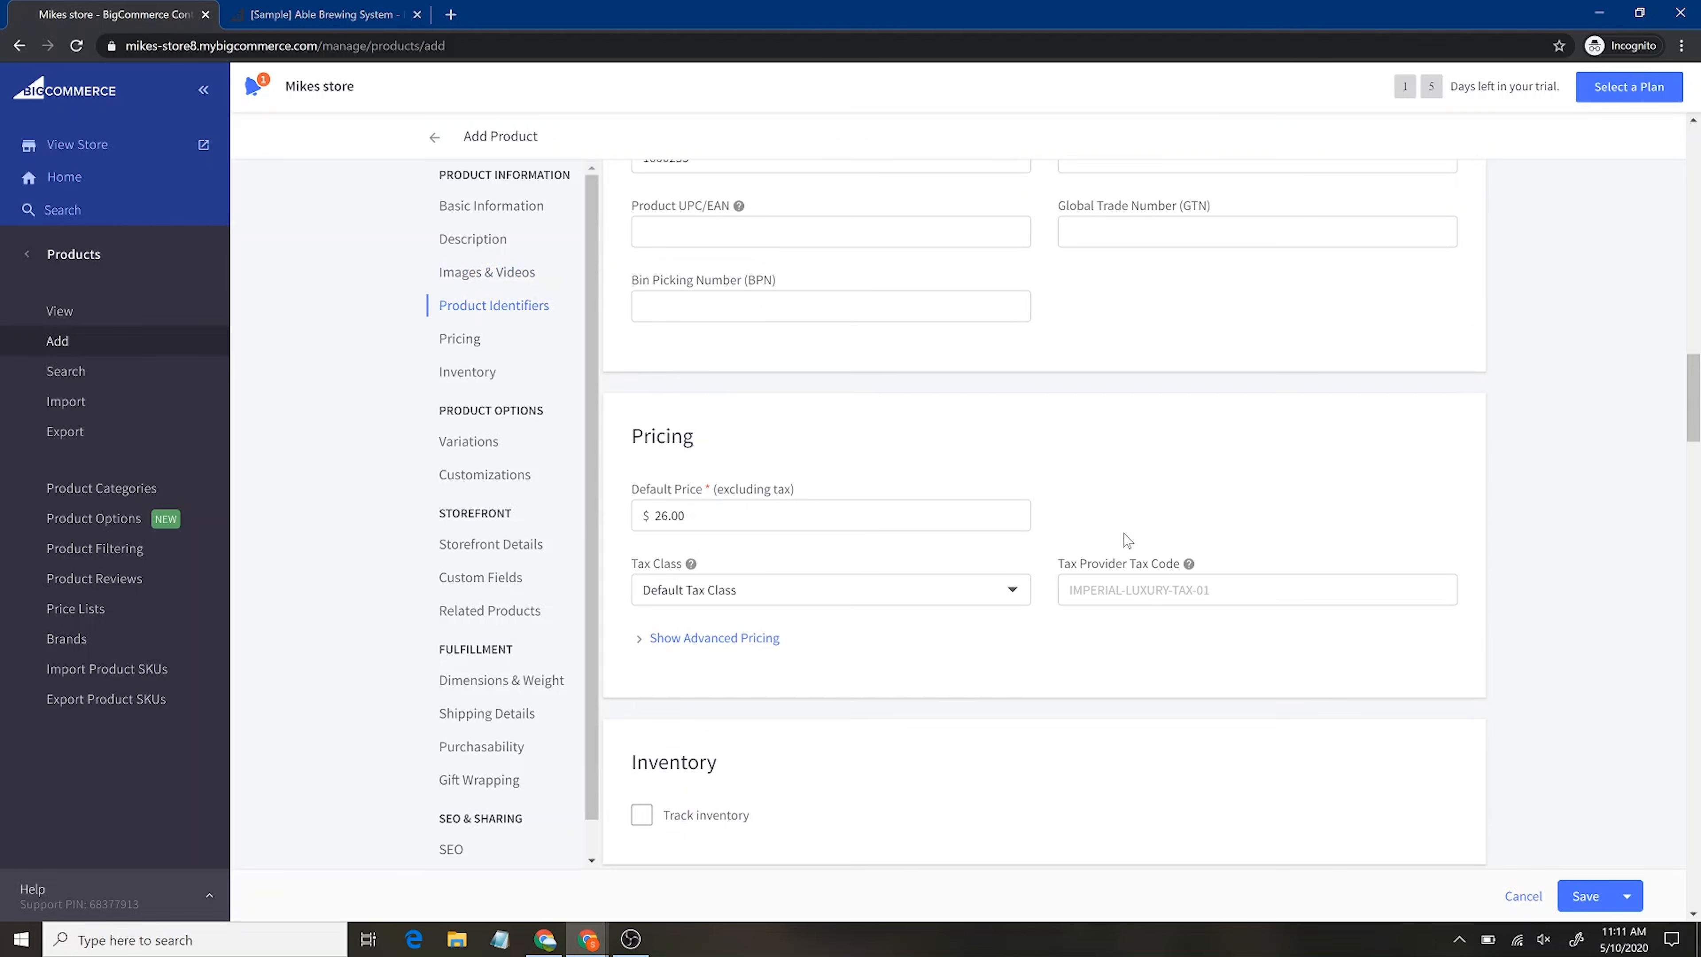
scroll(1128, 540, up, 4)
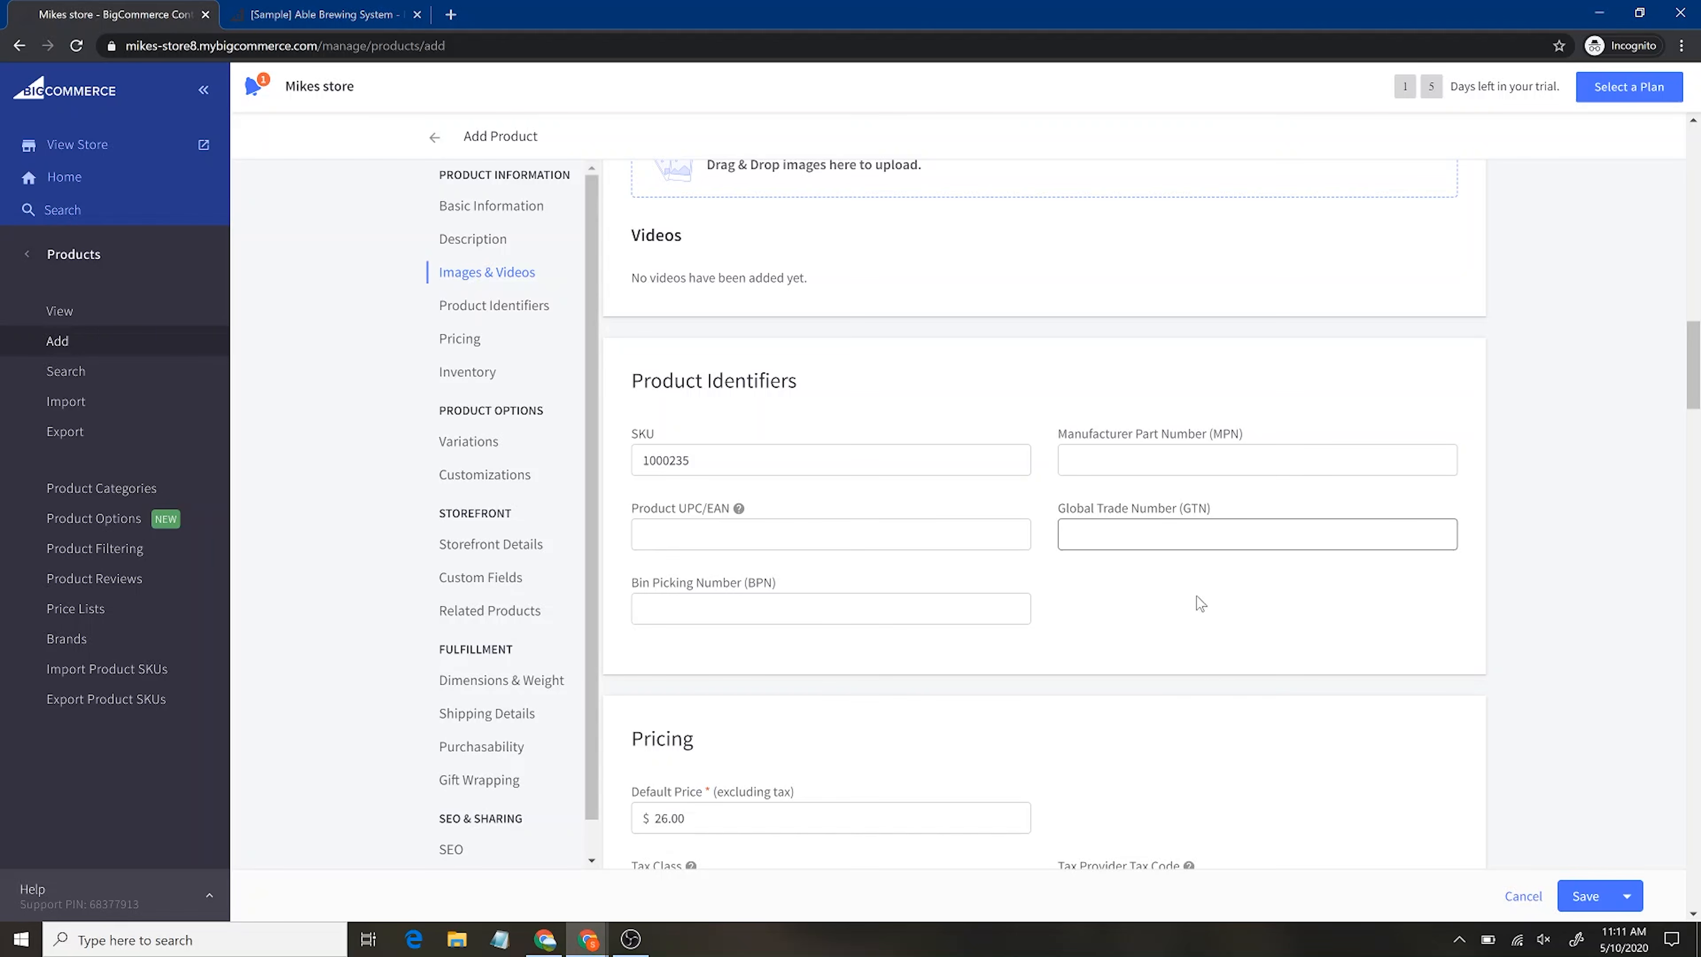
scroll(1207, 669, down, 2)
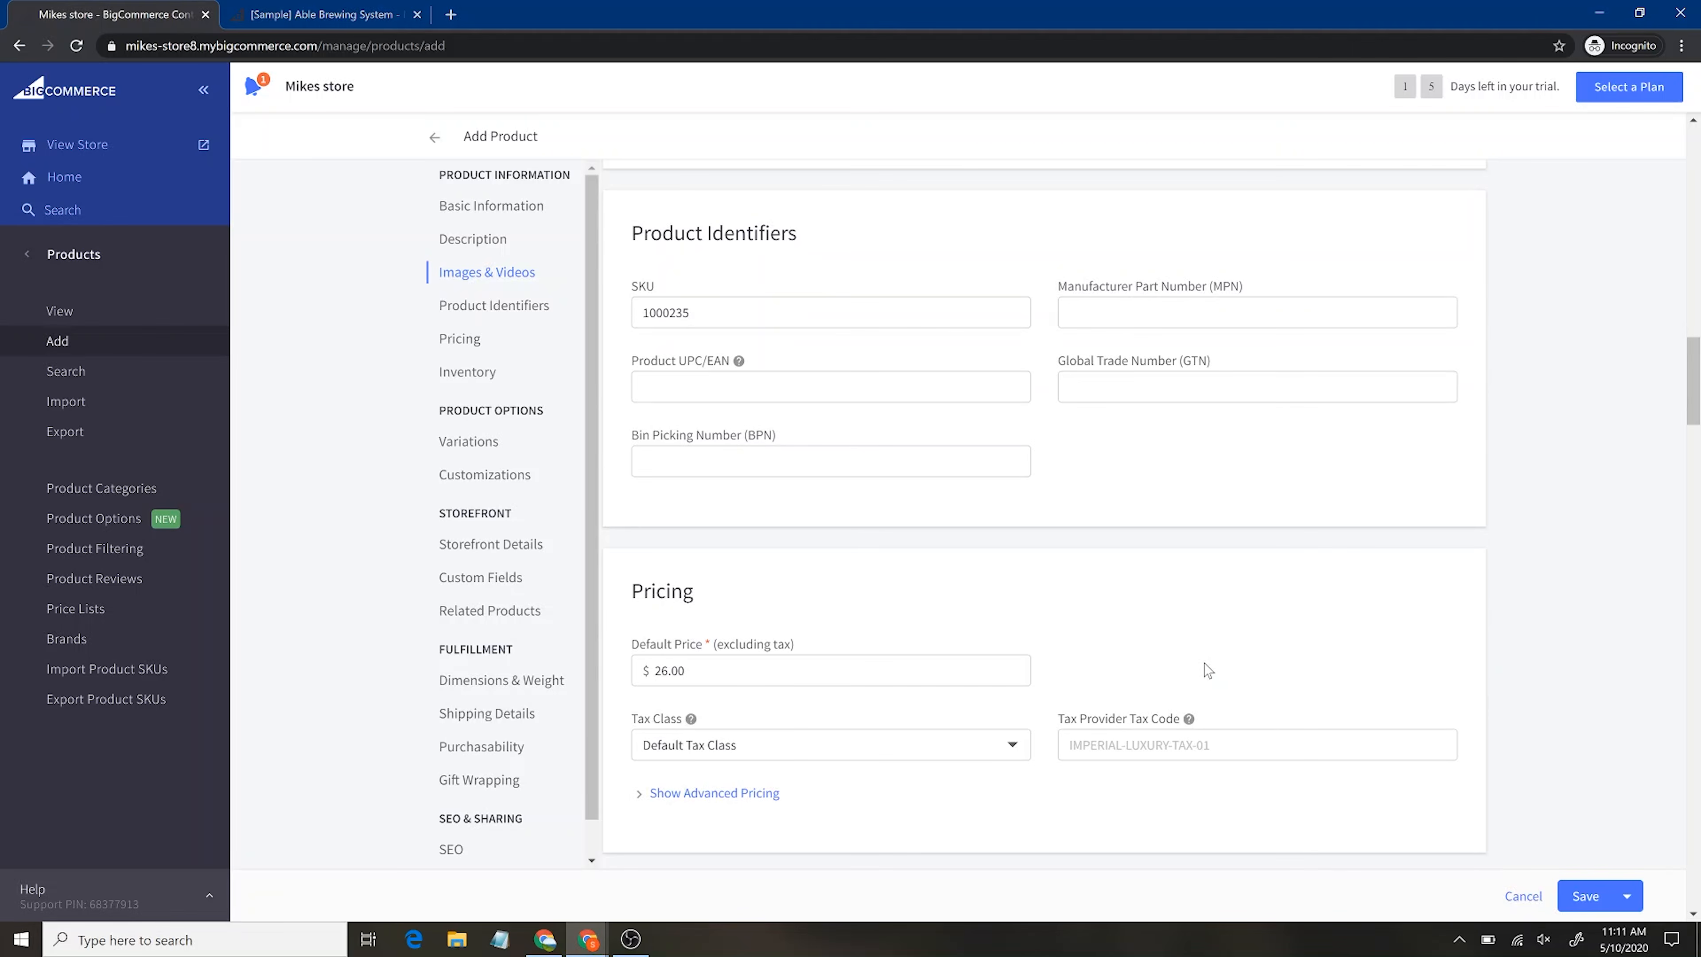
scroll(1065, 576, down, 1)
scroll(1065, 577, down, 2)
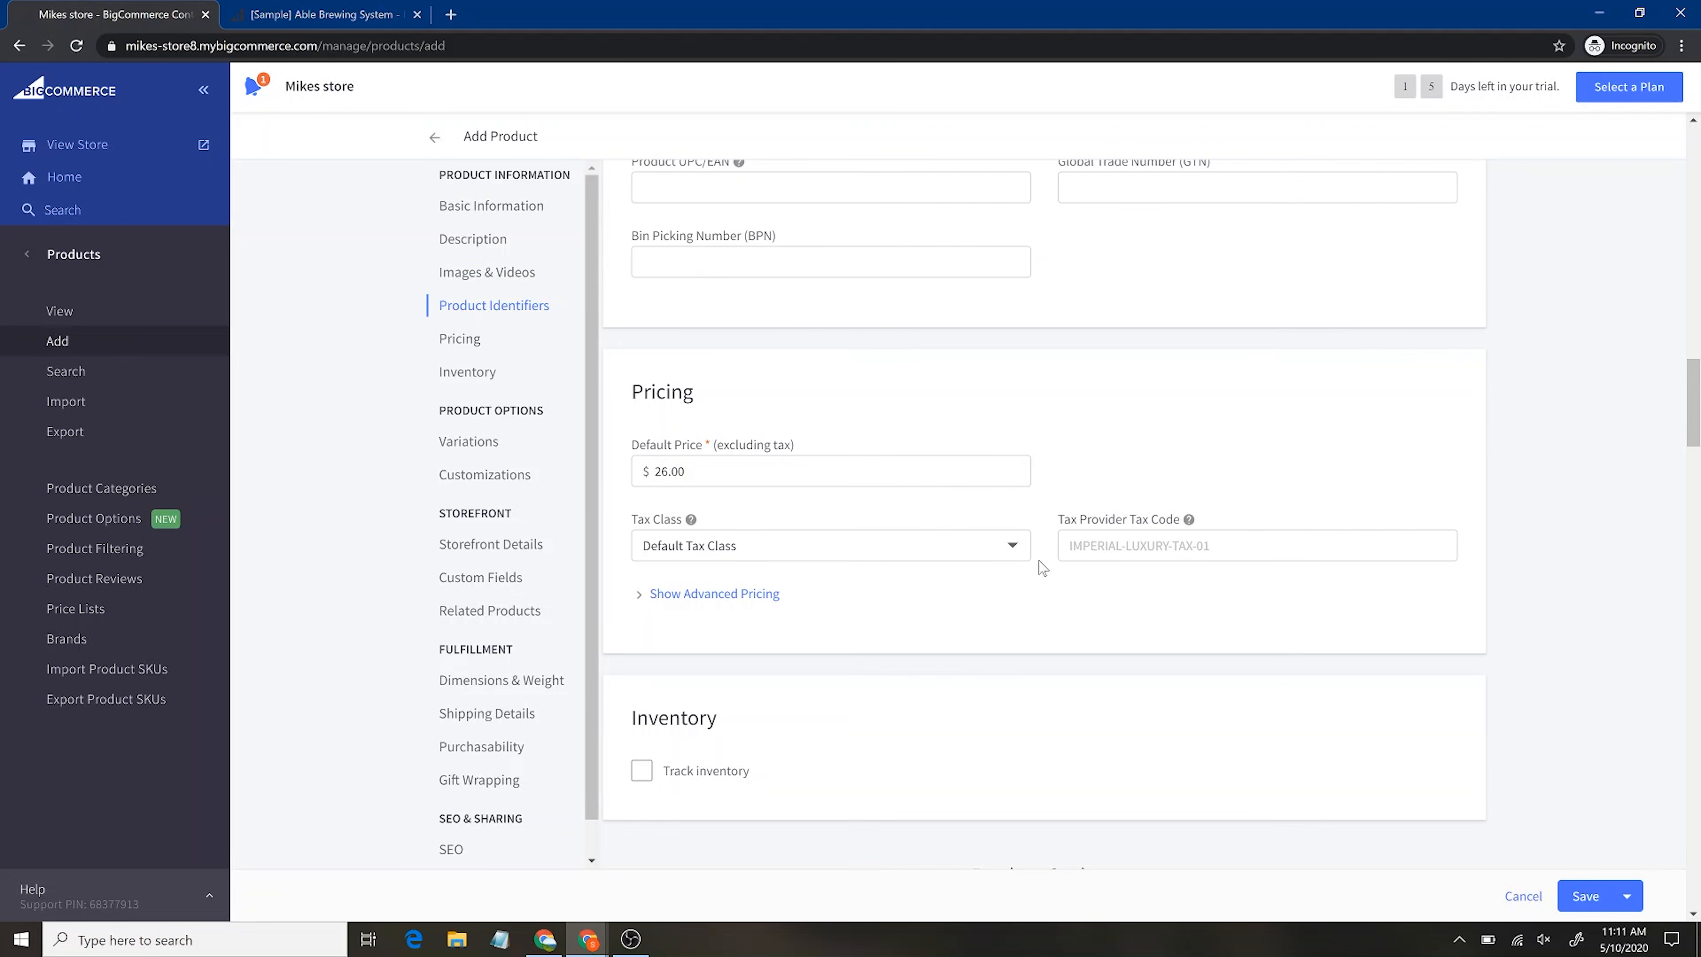
click(691, 598)
In advanced pricing, add a tier with 20% discount at minimum quantity 2, making the unit price $20.80
scroll(956, 650, down, 2)
scroll(957, 650, down, 1)
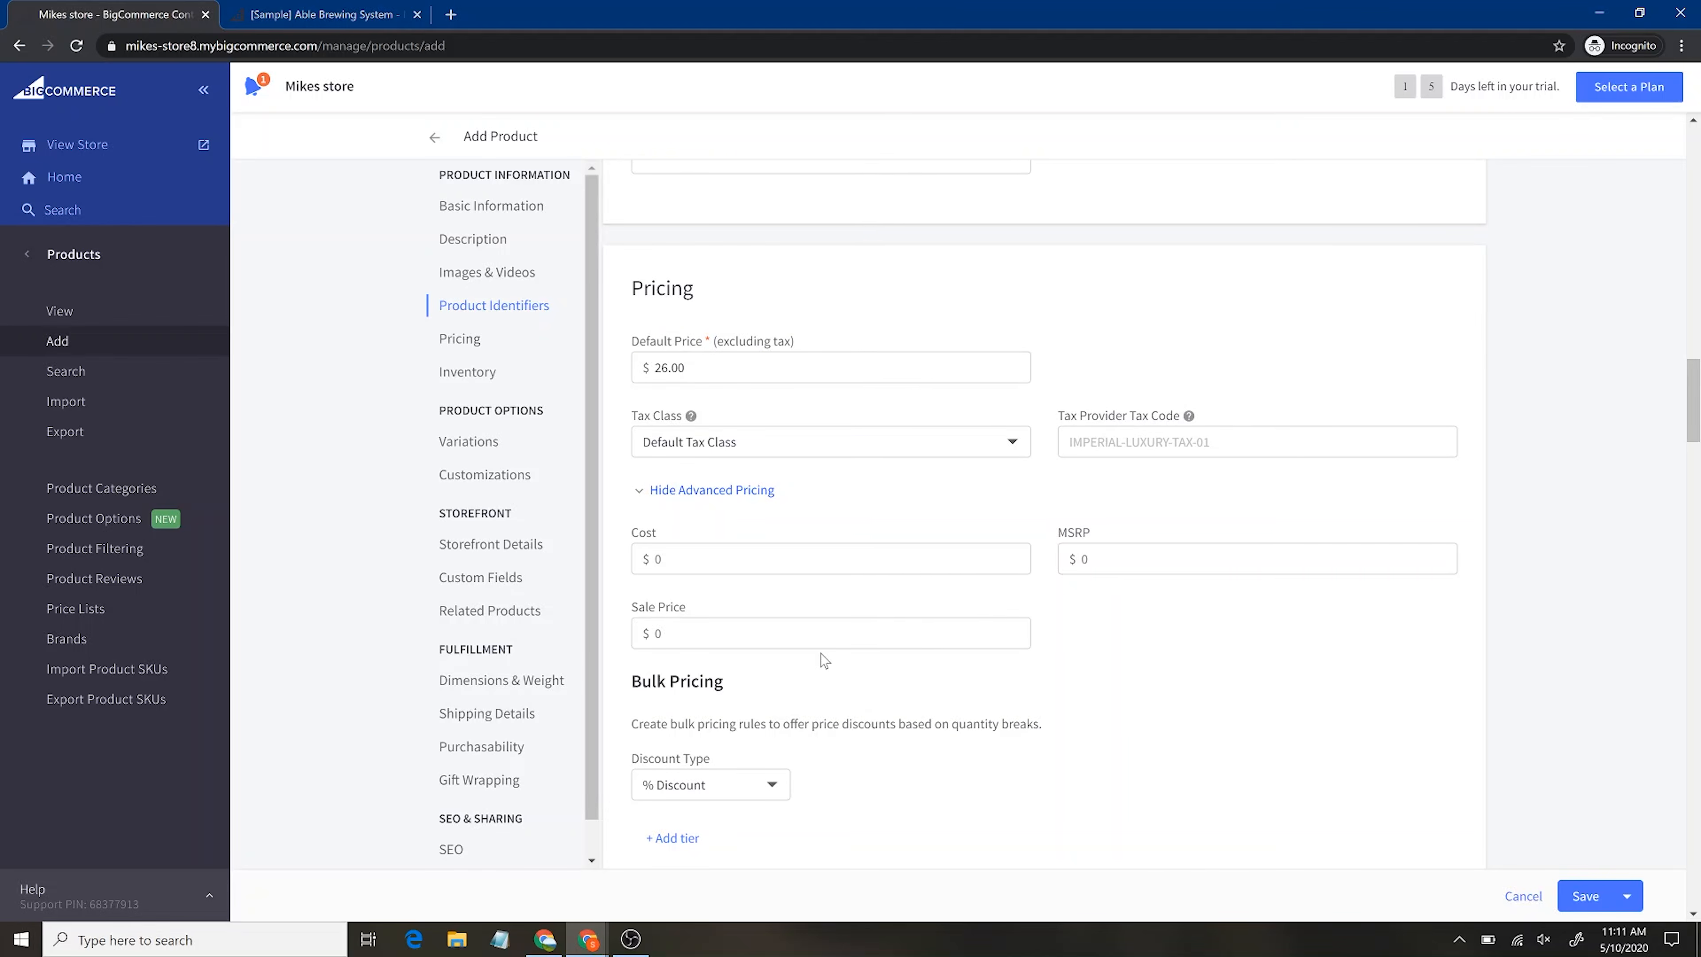
scroll(916, 796, down, 1)
scroll(916, 795, down, 1)
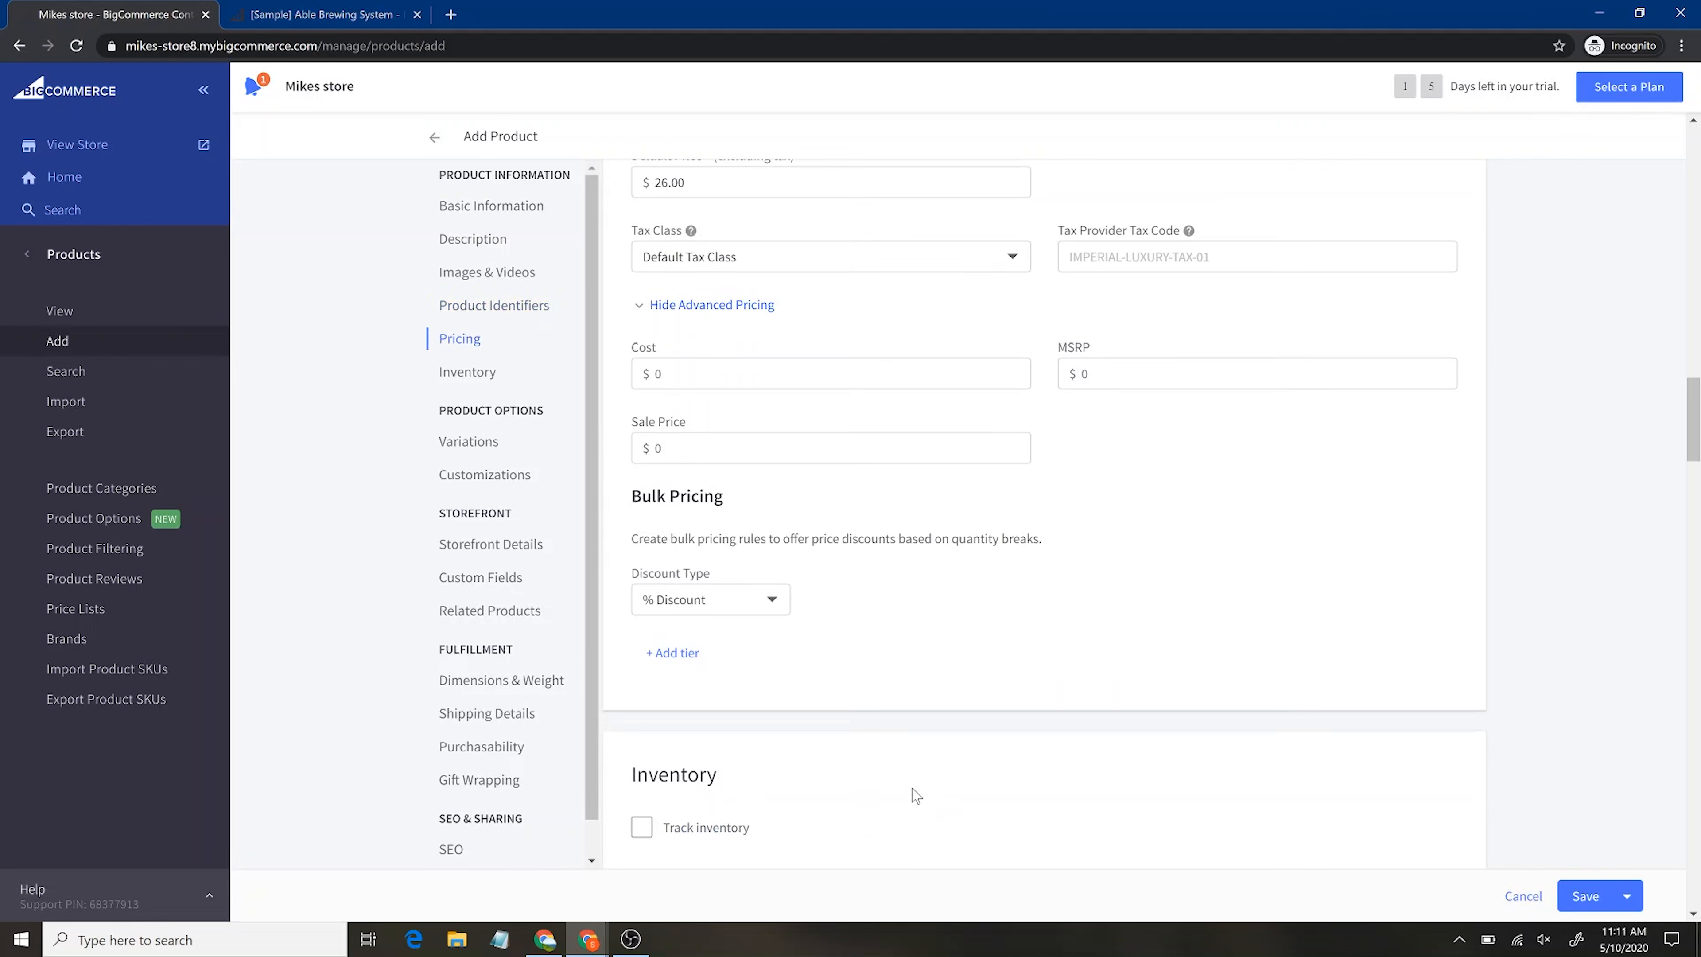
click(671, 648)
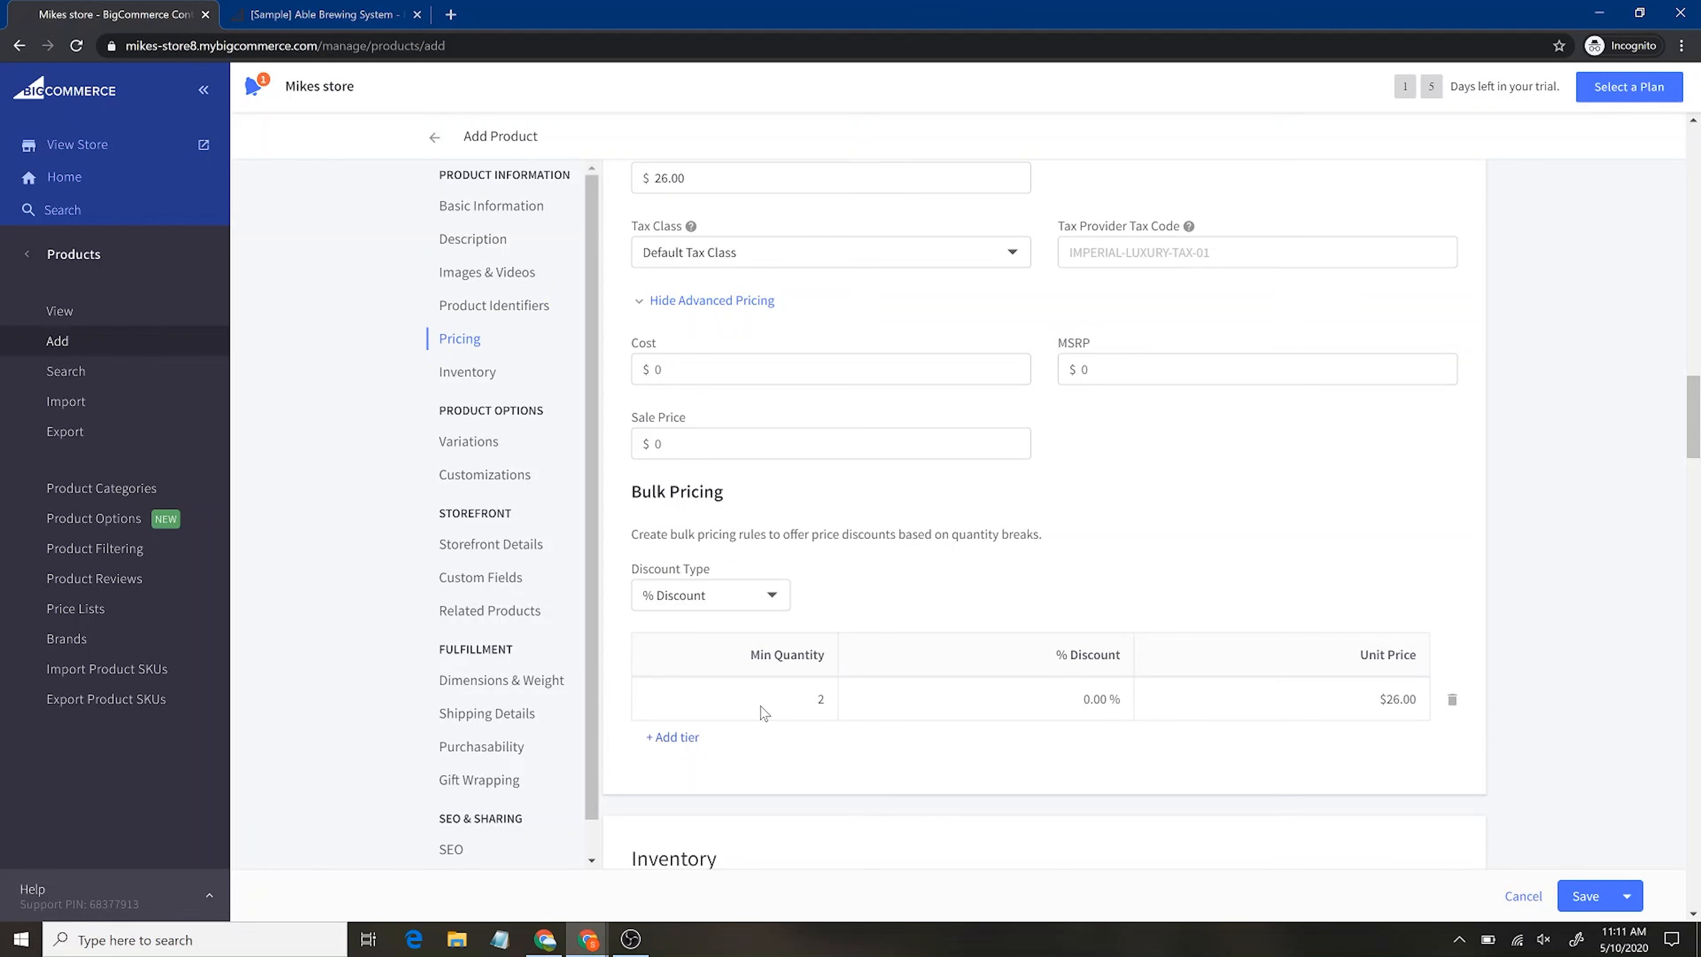
click(1100, 703)
text(20)
key(Return)
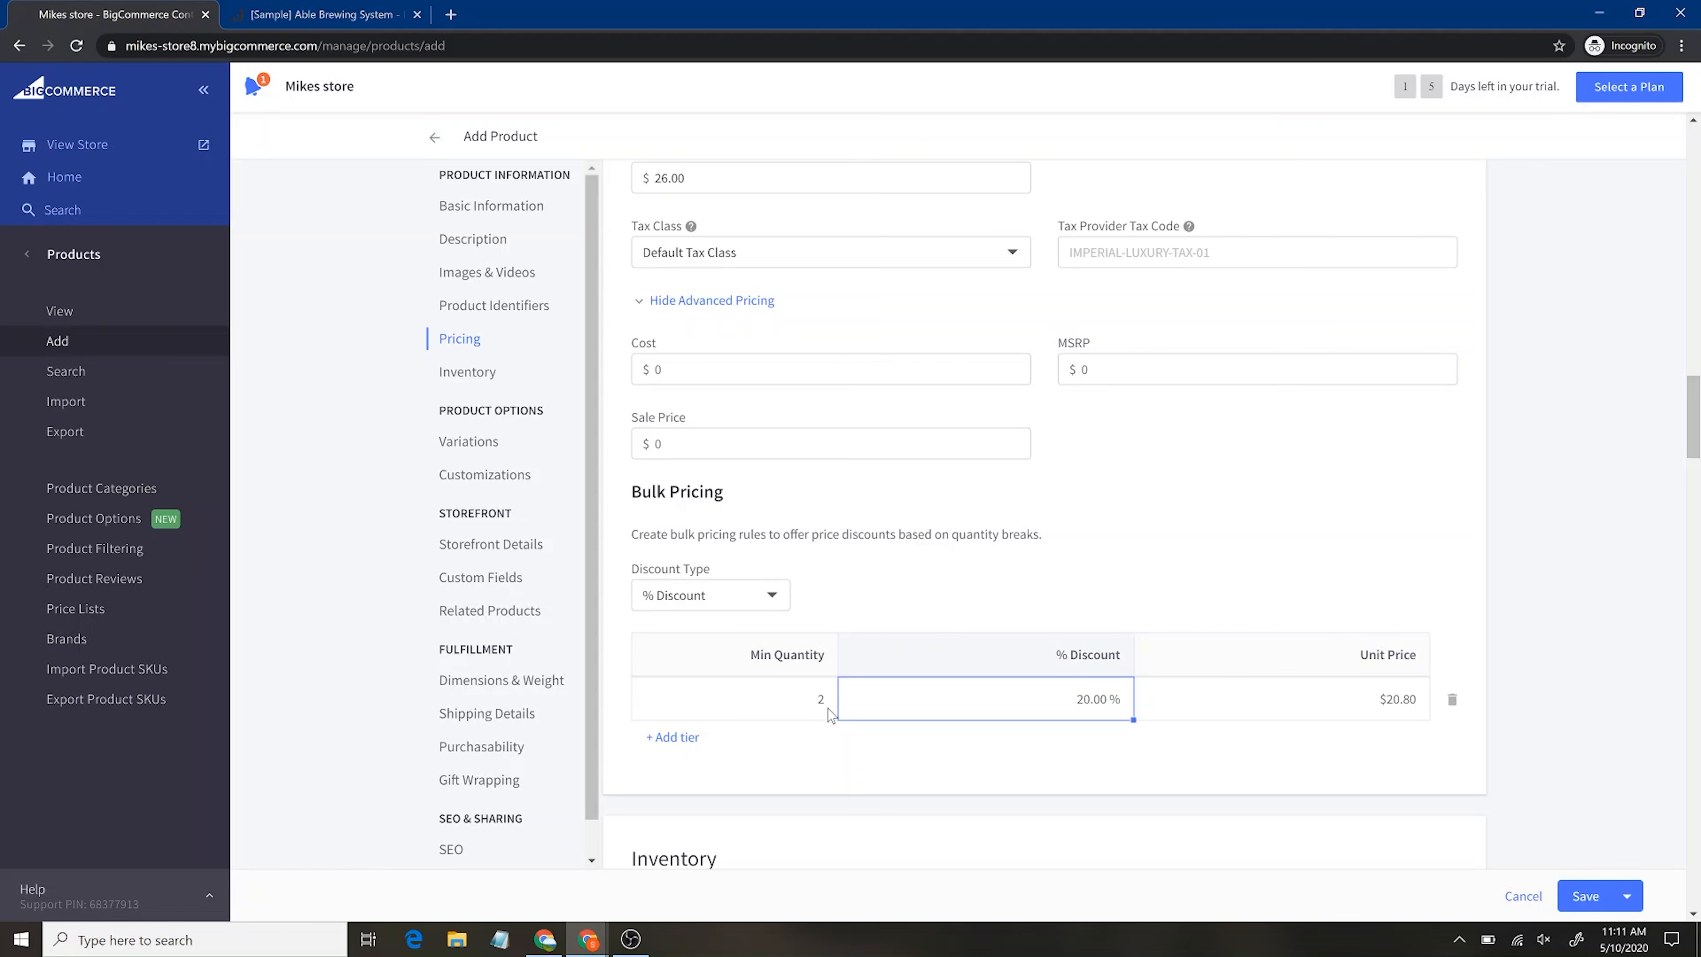
scroll(912, 584, up, 5)
scroll(915, 580, down, 5)
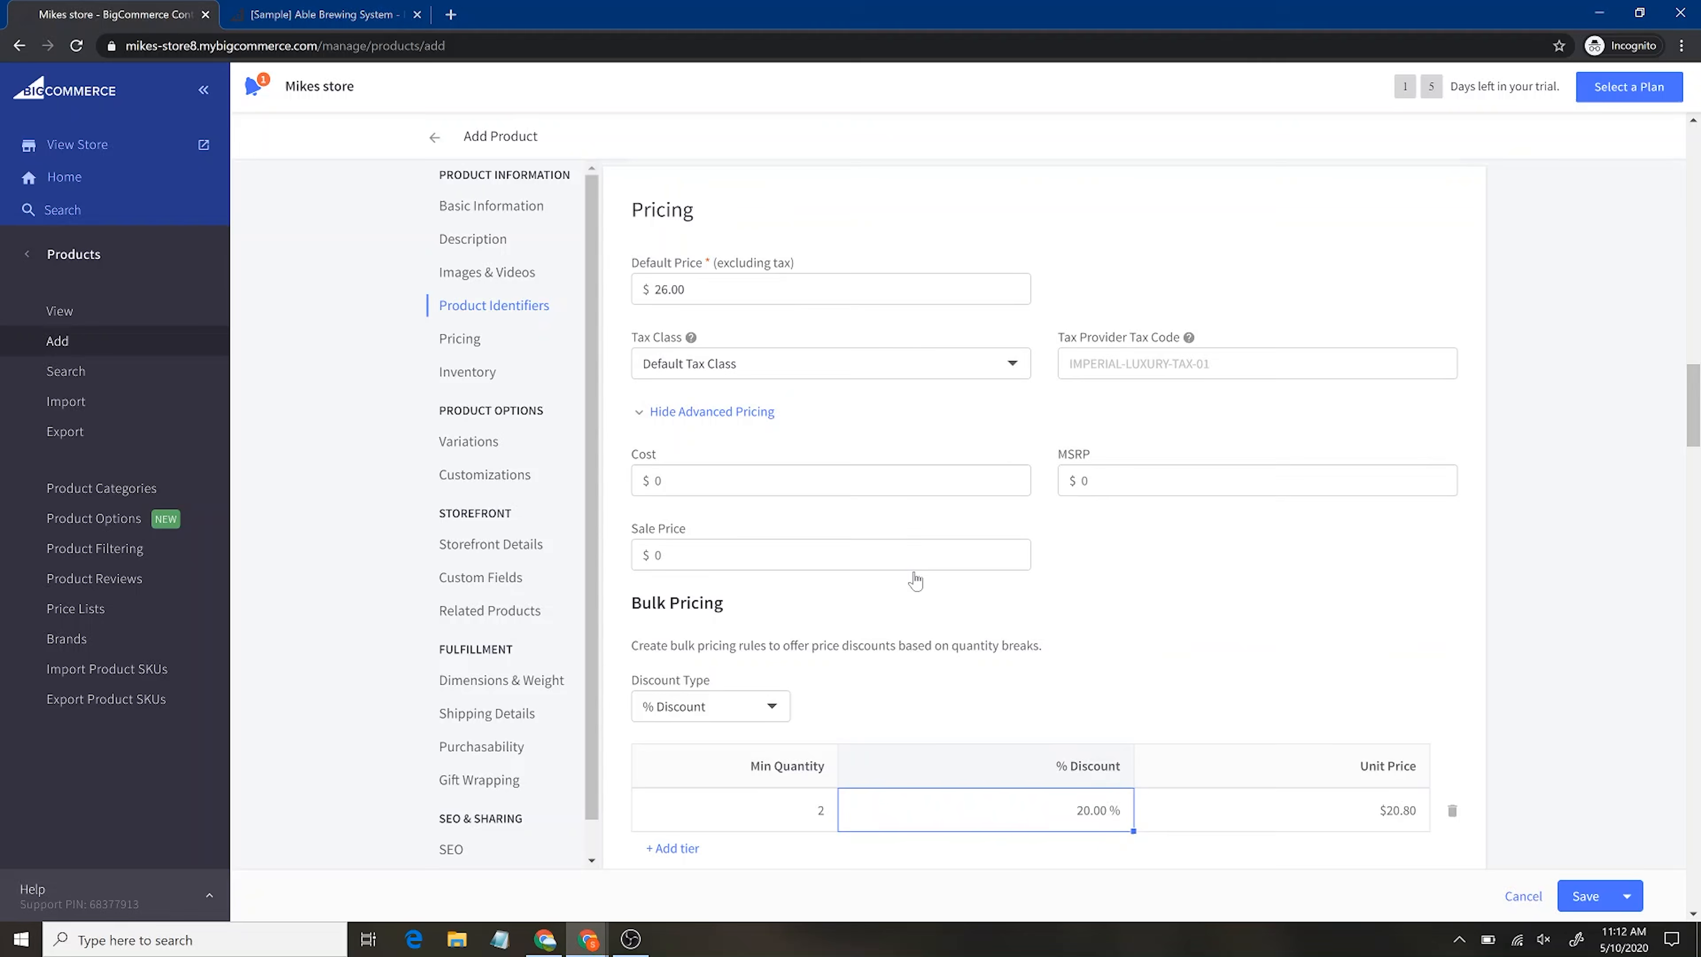
scroll(914, 575, down, 5)
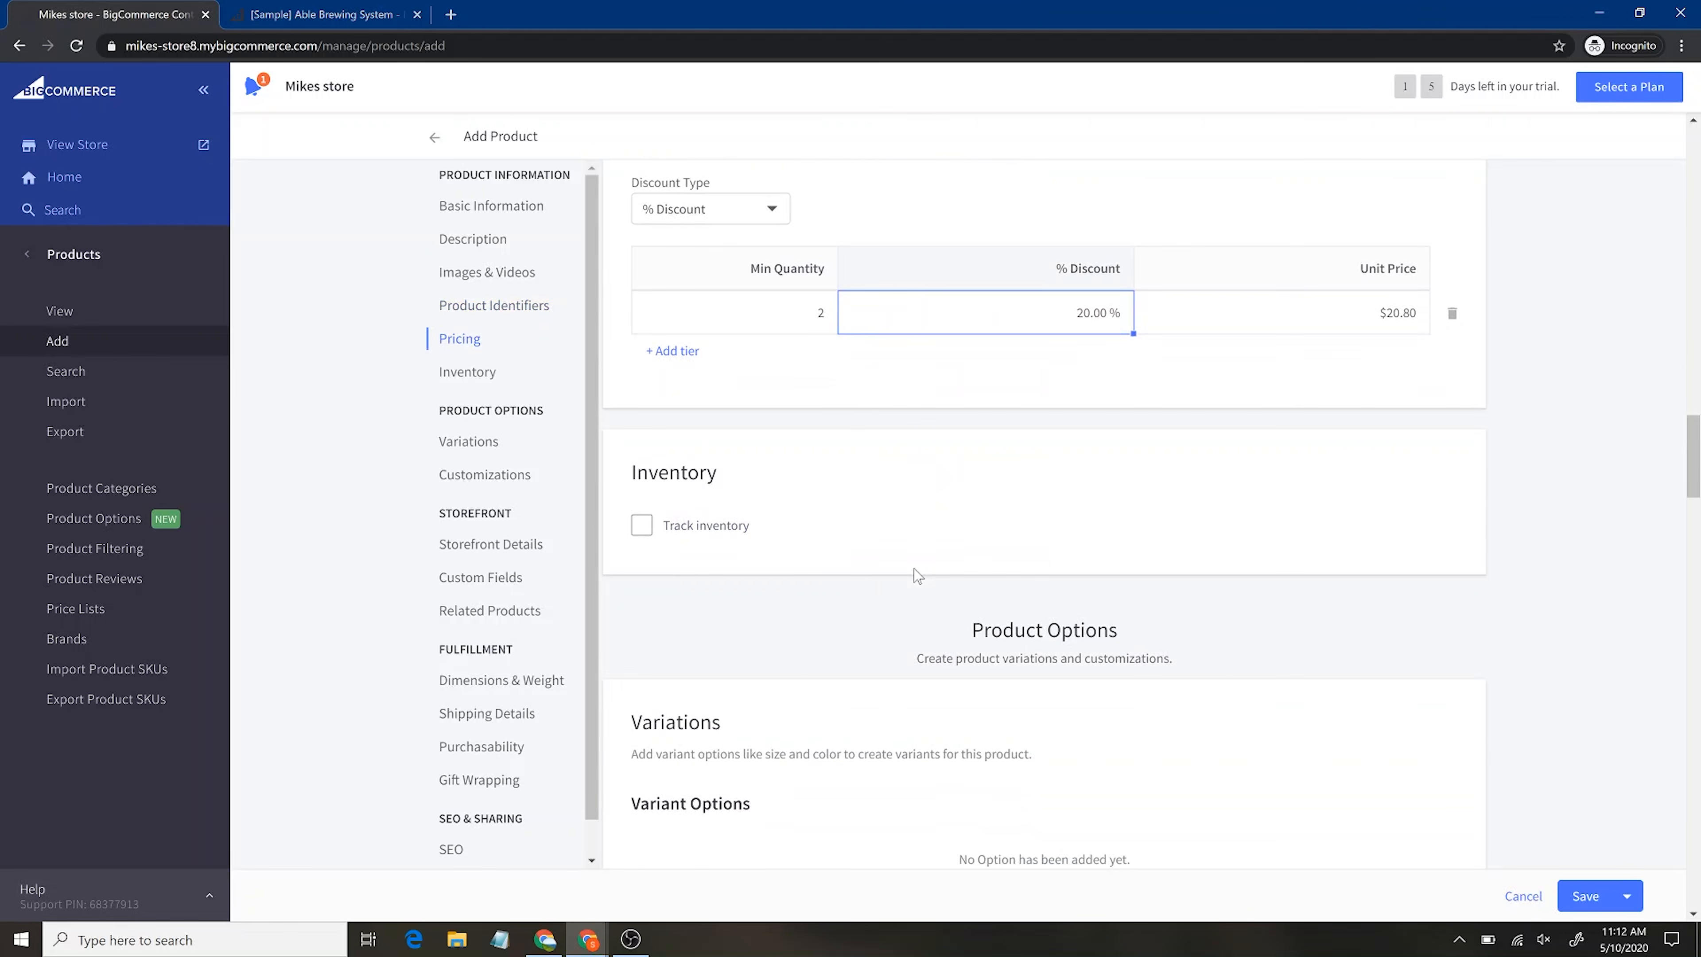
Turn on product-level inventory tracking, then open the variant options editor under Variations
click(641, 527)
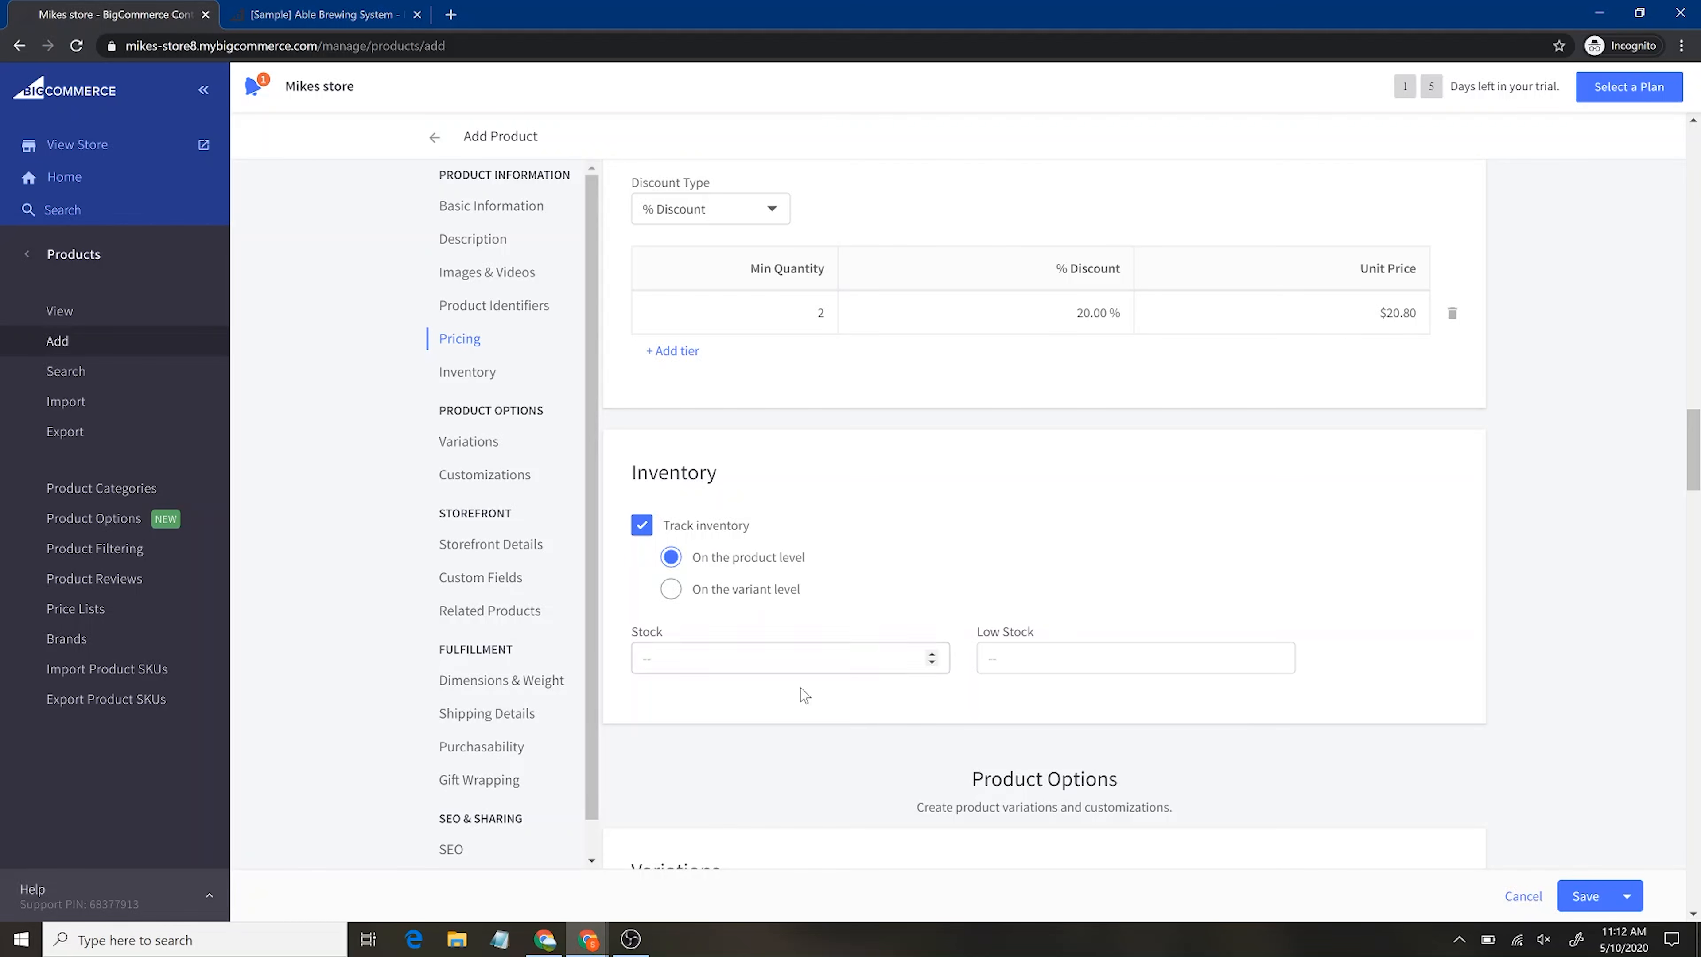
scroll(874, 702, down, 3)
scroll(873, 702, down, 4)
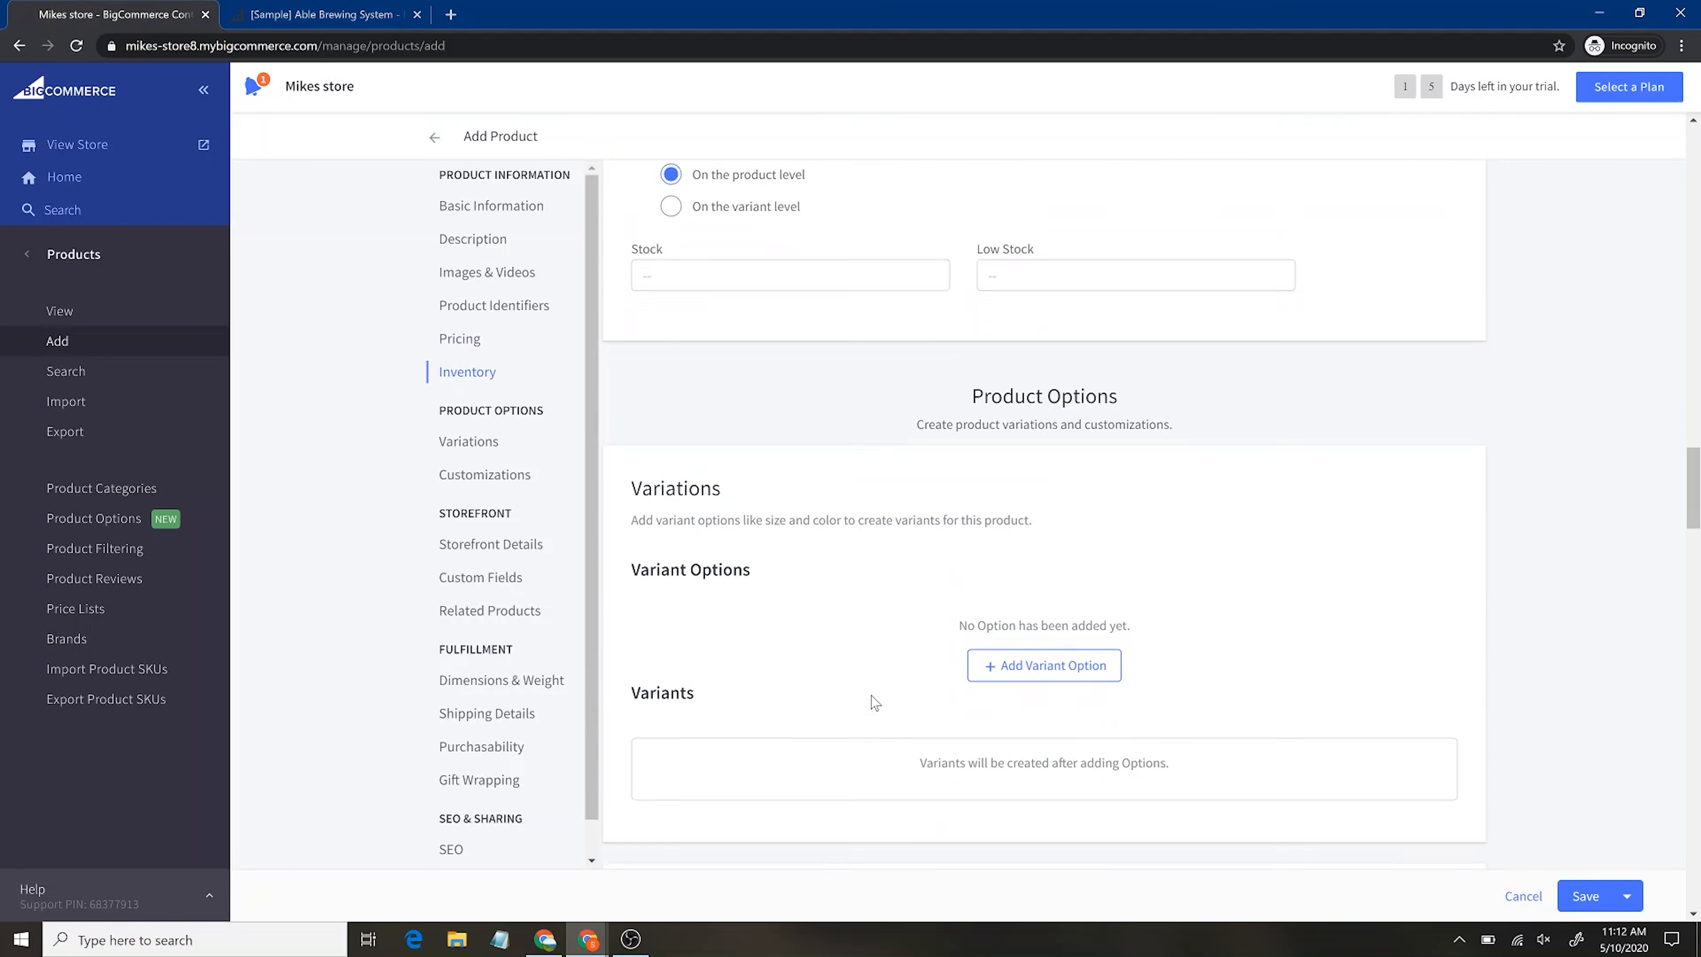
click(1018, 603)
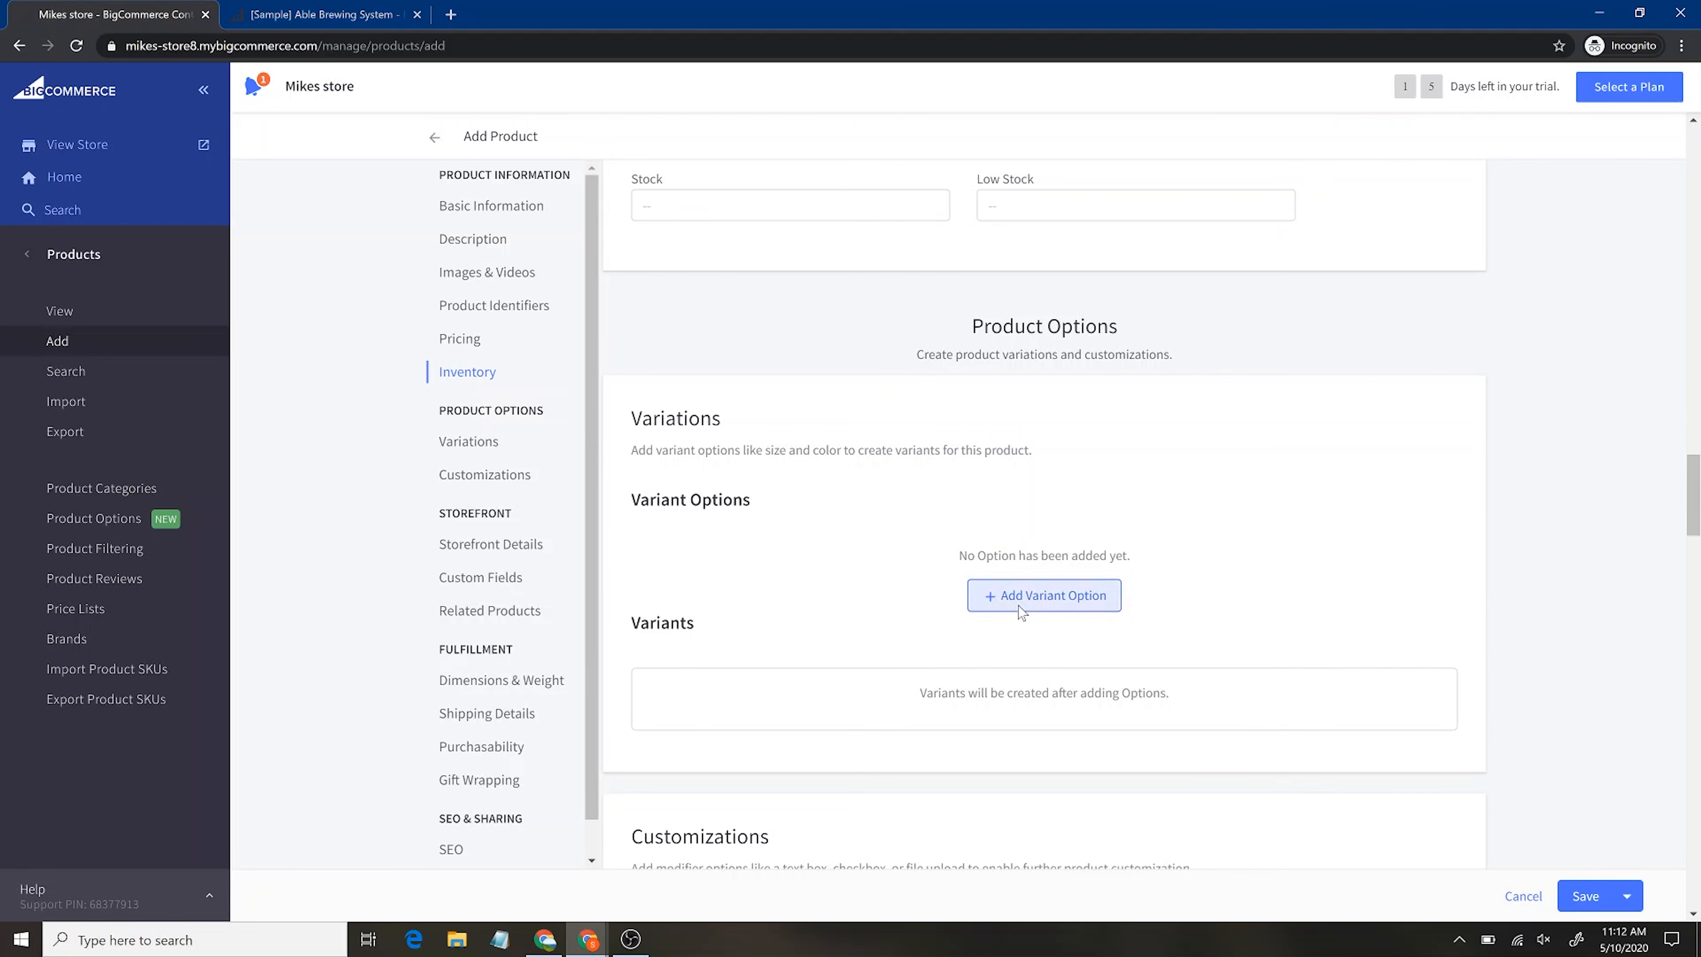
Add the ready-made Color variant option and display it as a dropdown
click(354, 275)
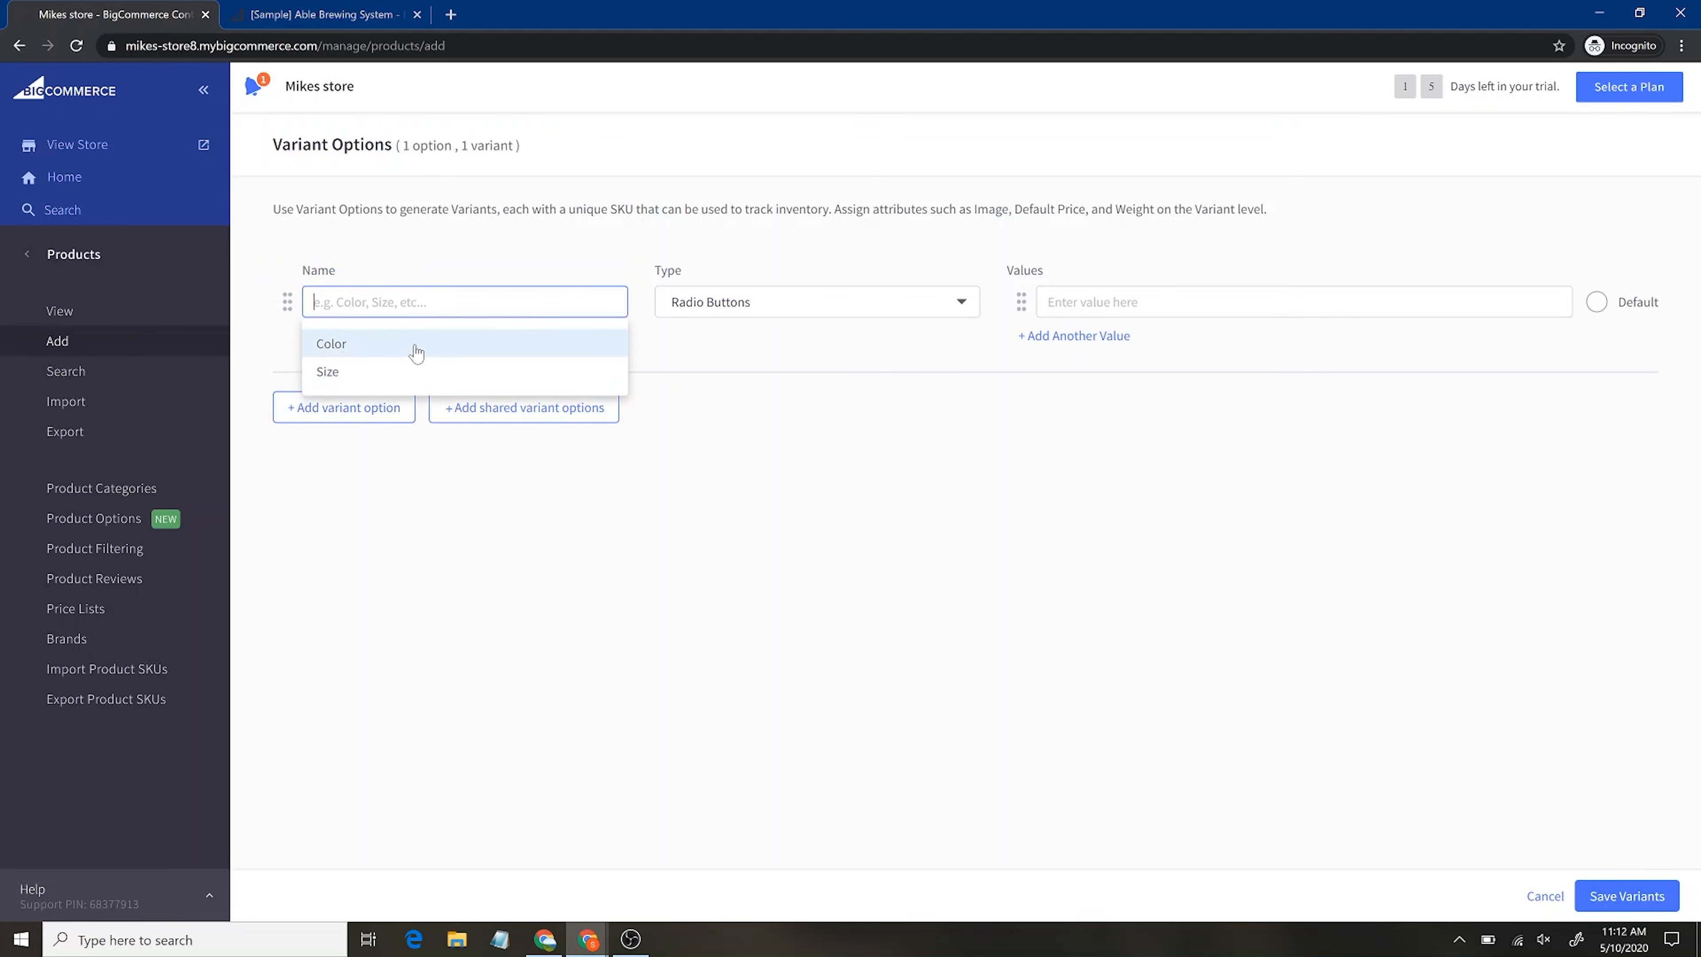
click(409, 346)
click(752, 309)
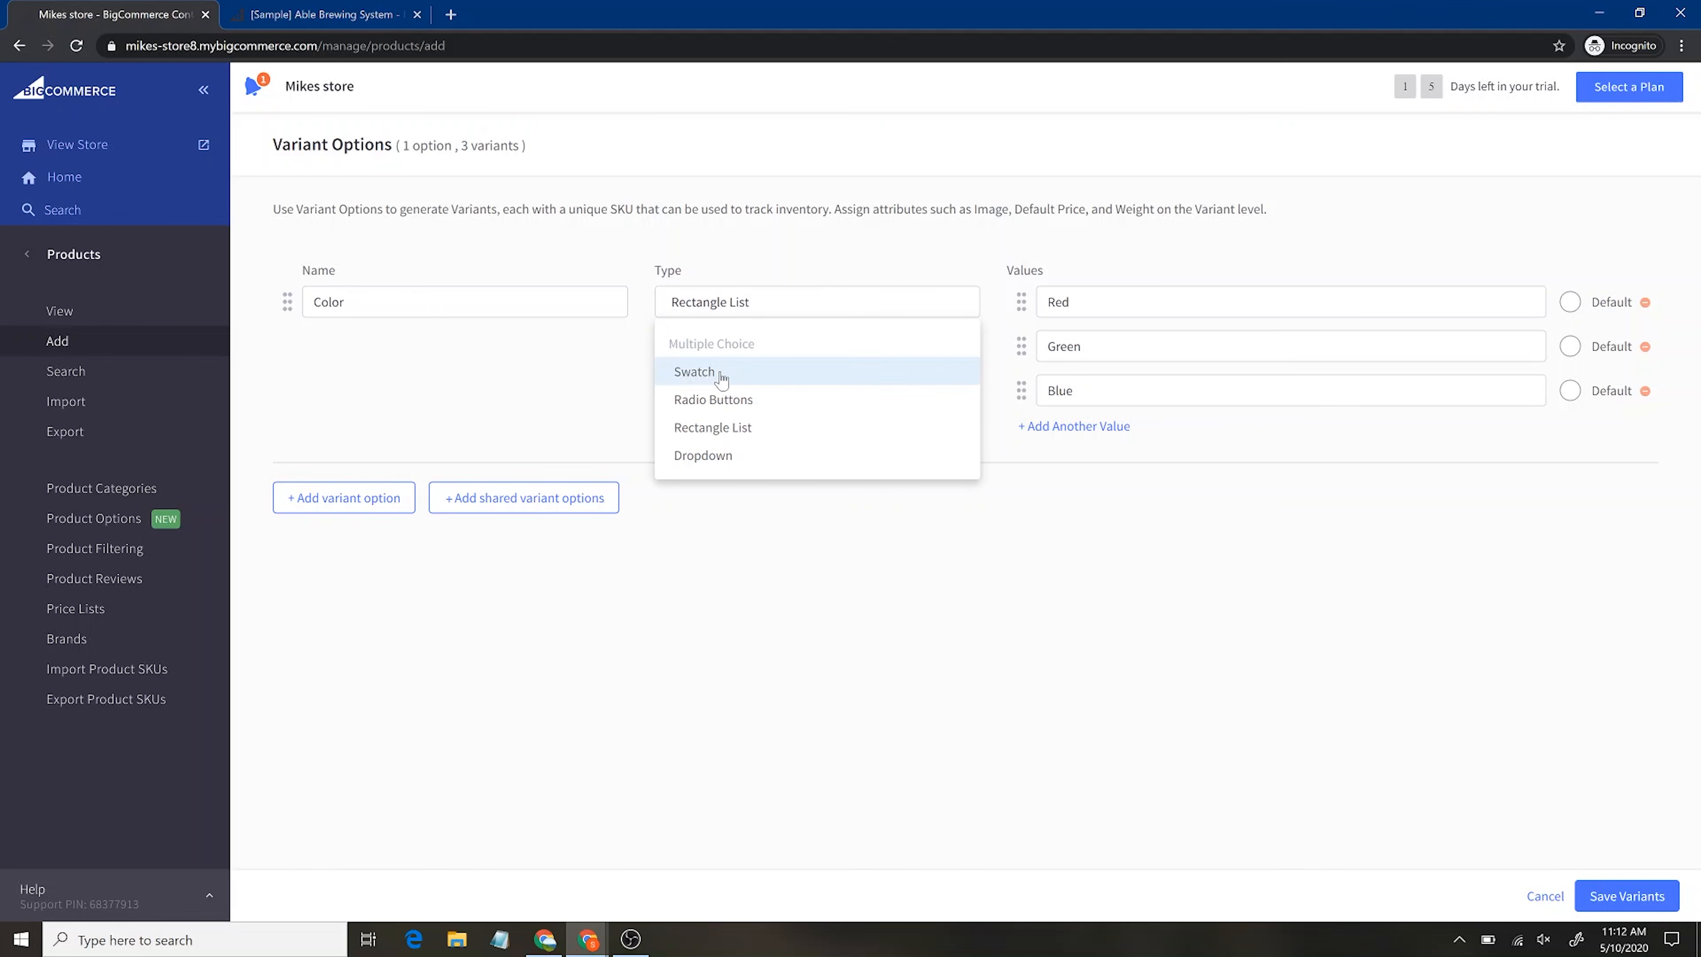
click(795, 462)
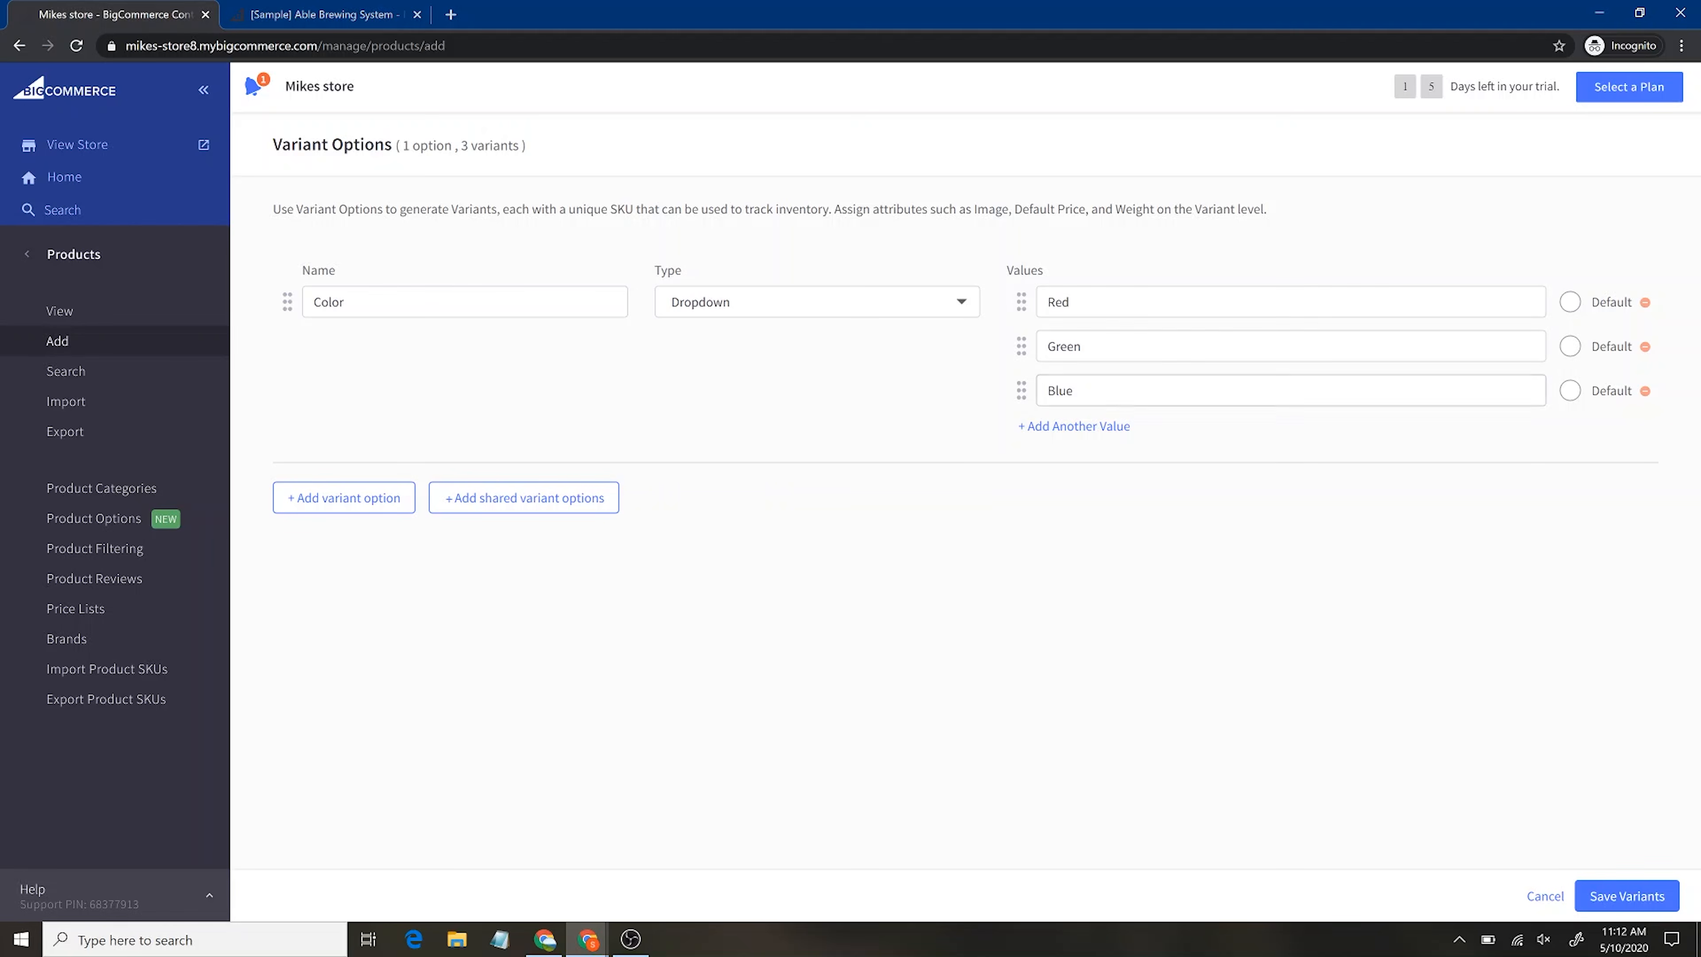
Add White as the default colour, move it above Red, and start a second option
click(1102, 427)
text(White)
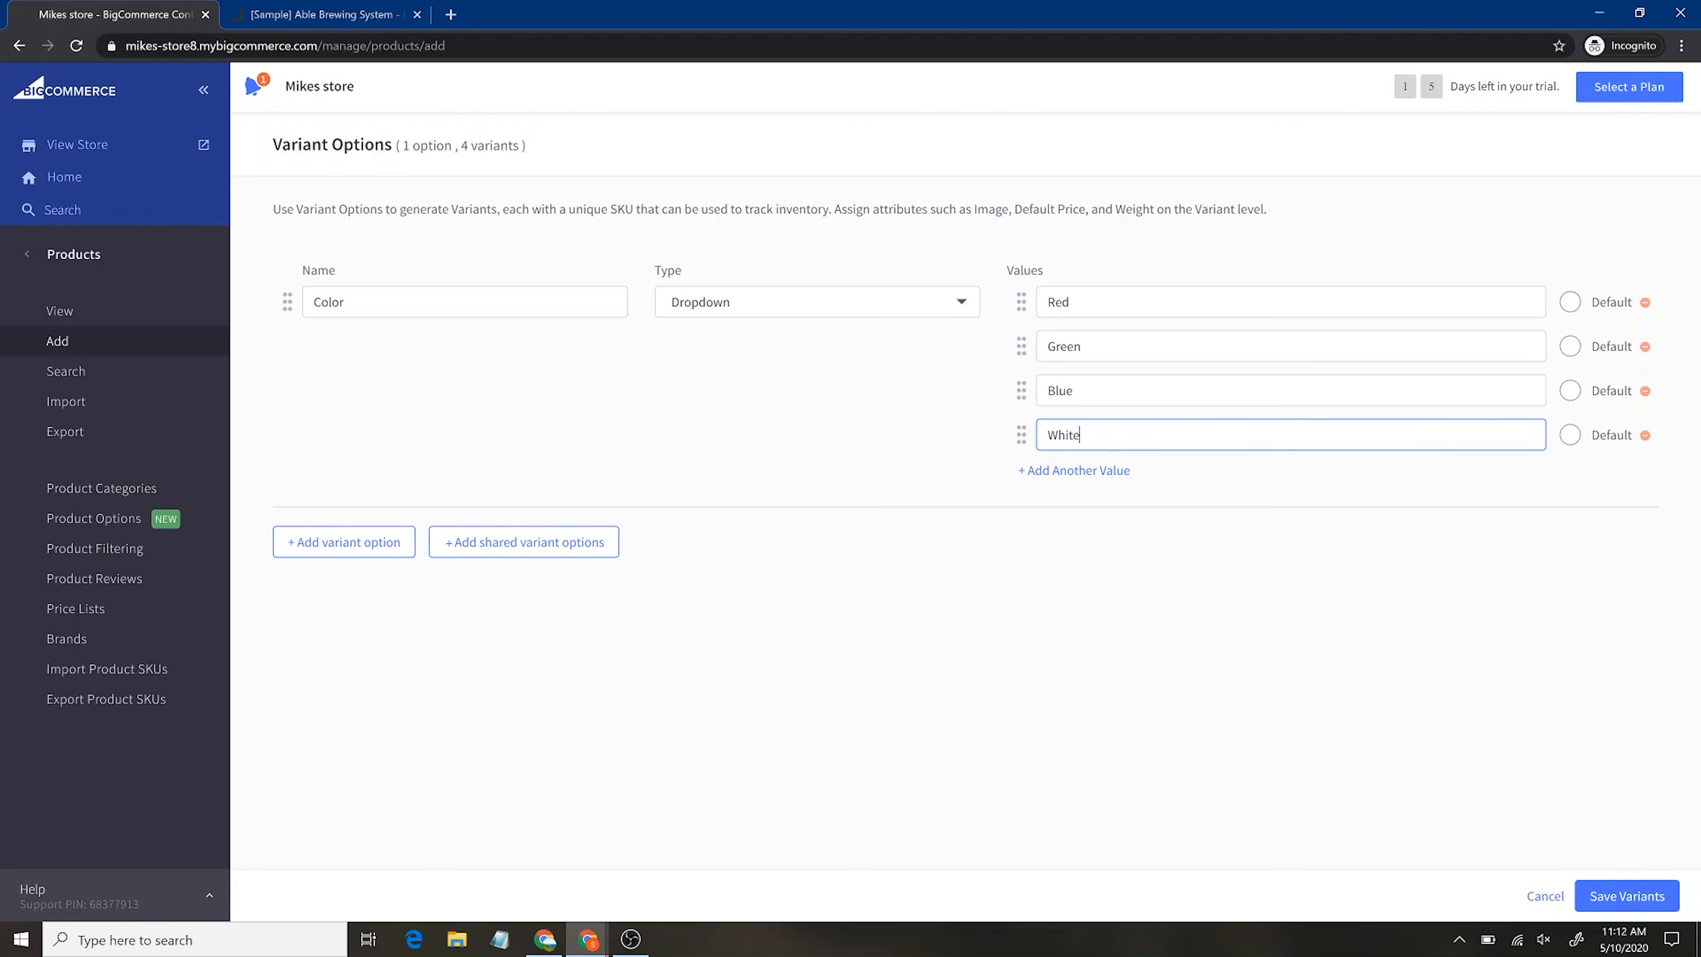
click(1569, 435)
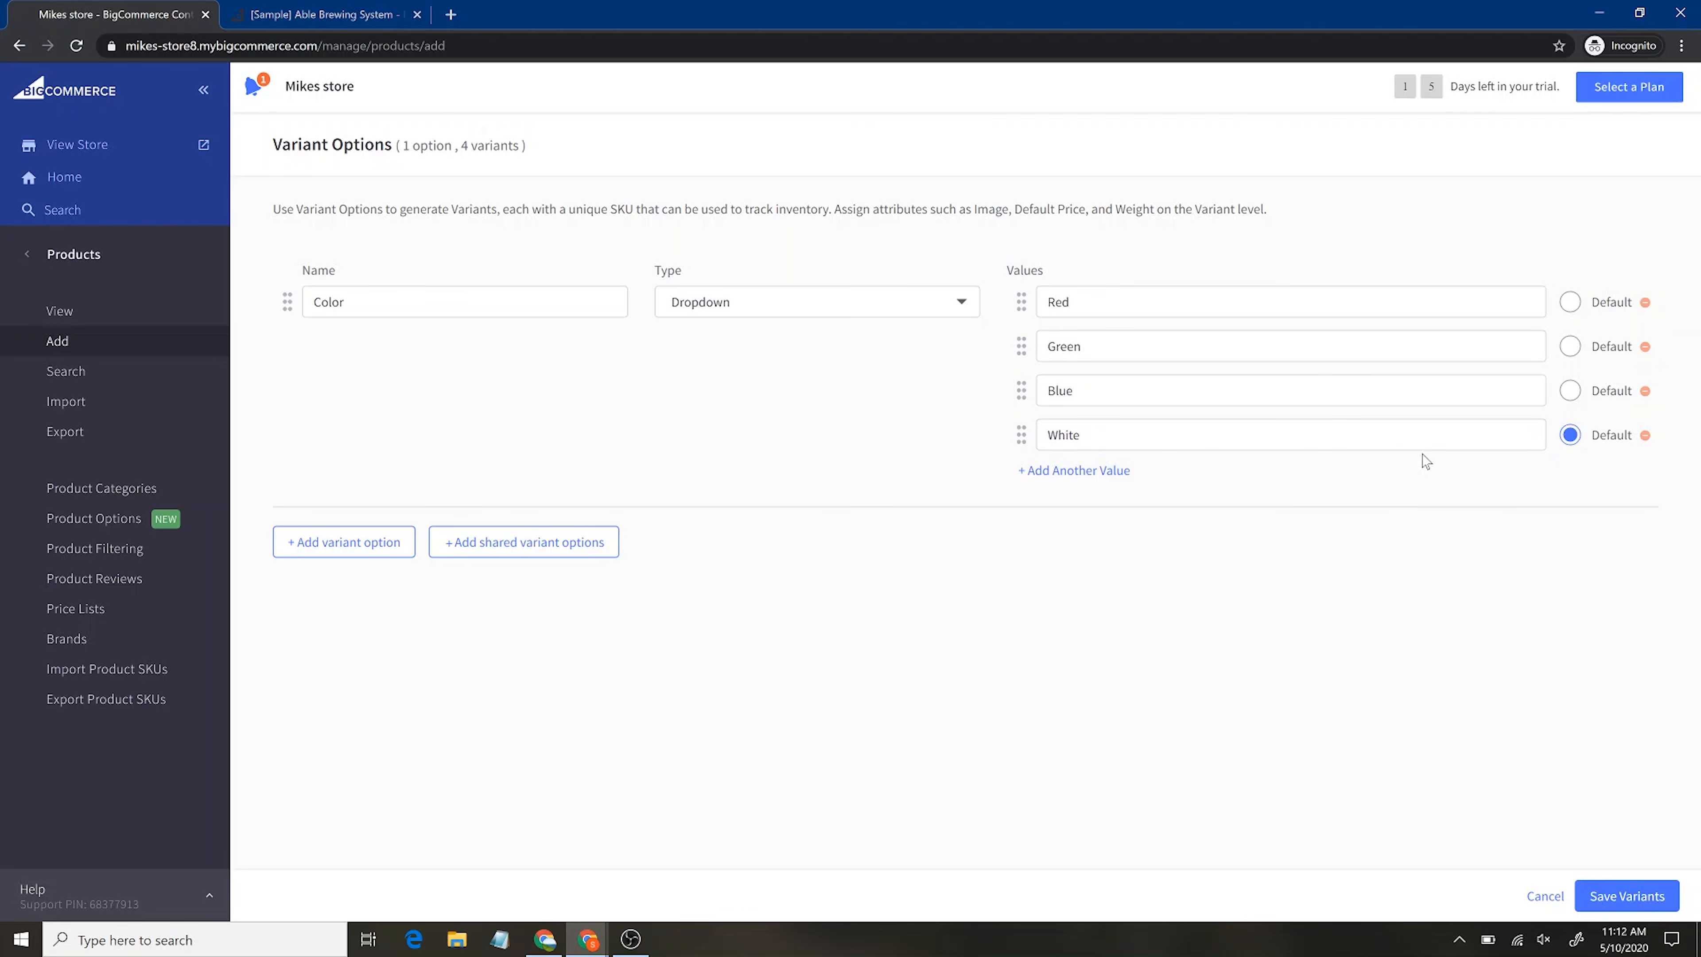
drag(1021, 434, 1029, 302)
click(367, 554)
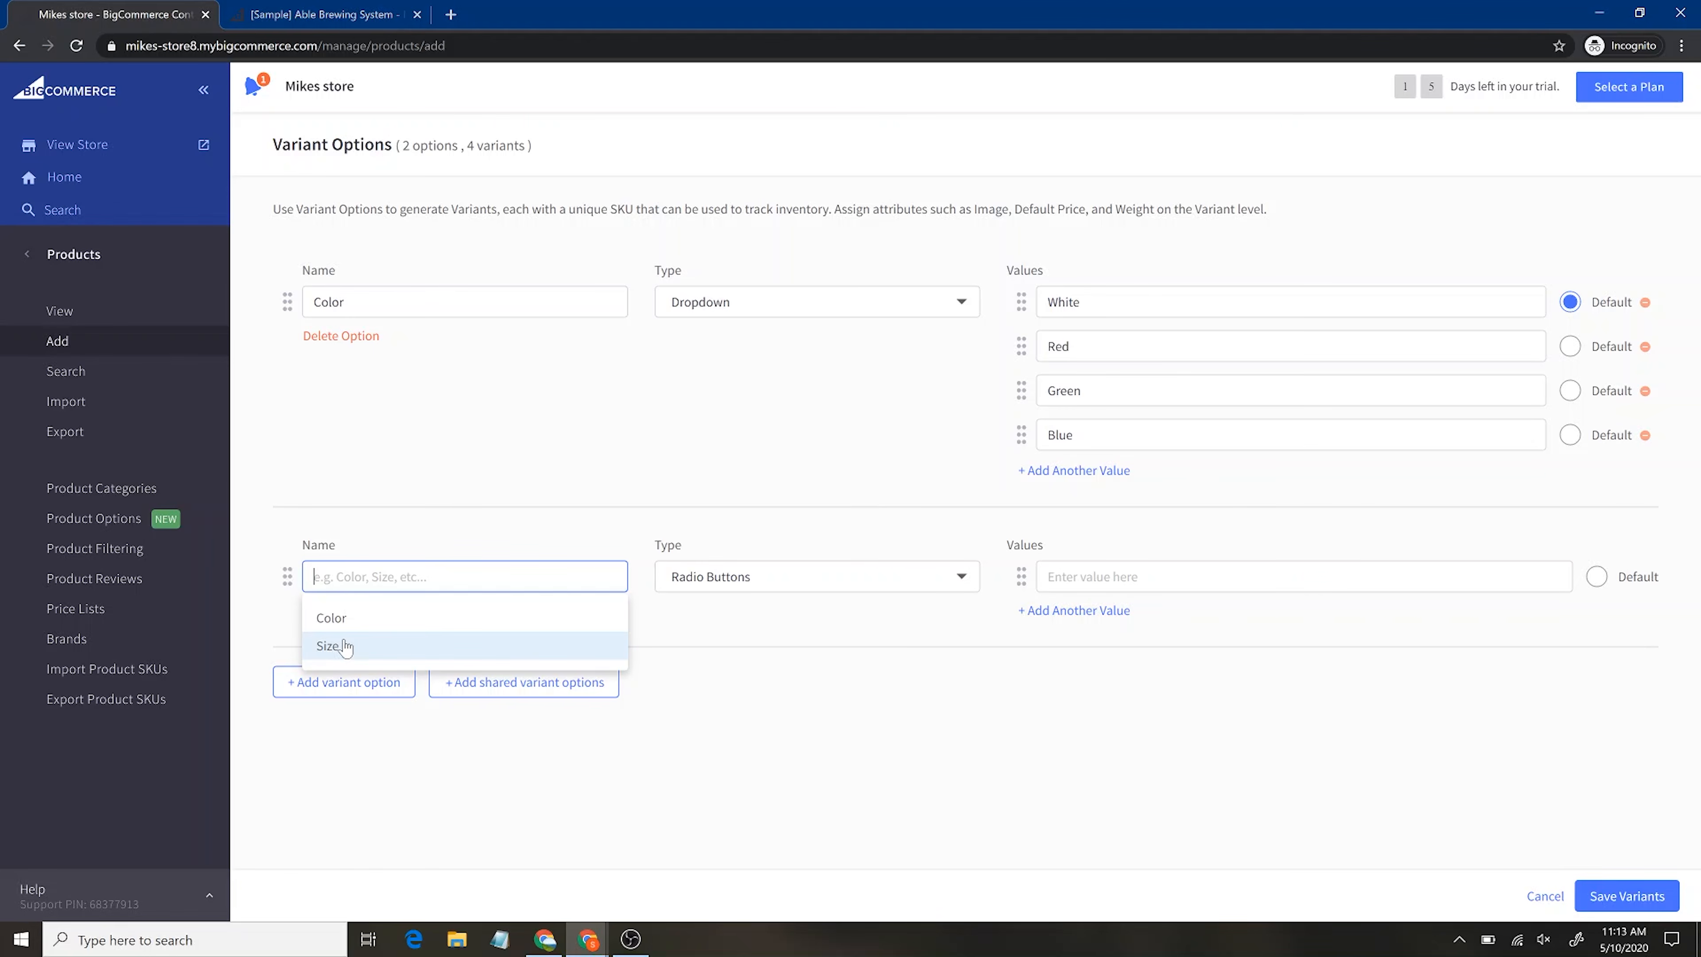
Create a Fit option with values Slim, Loose, Plus, make Loose default, and save the variants
text(Fit)
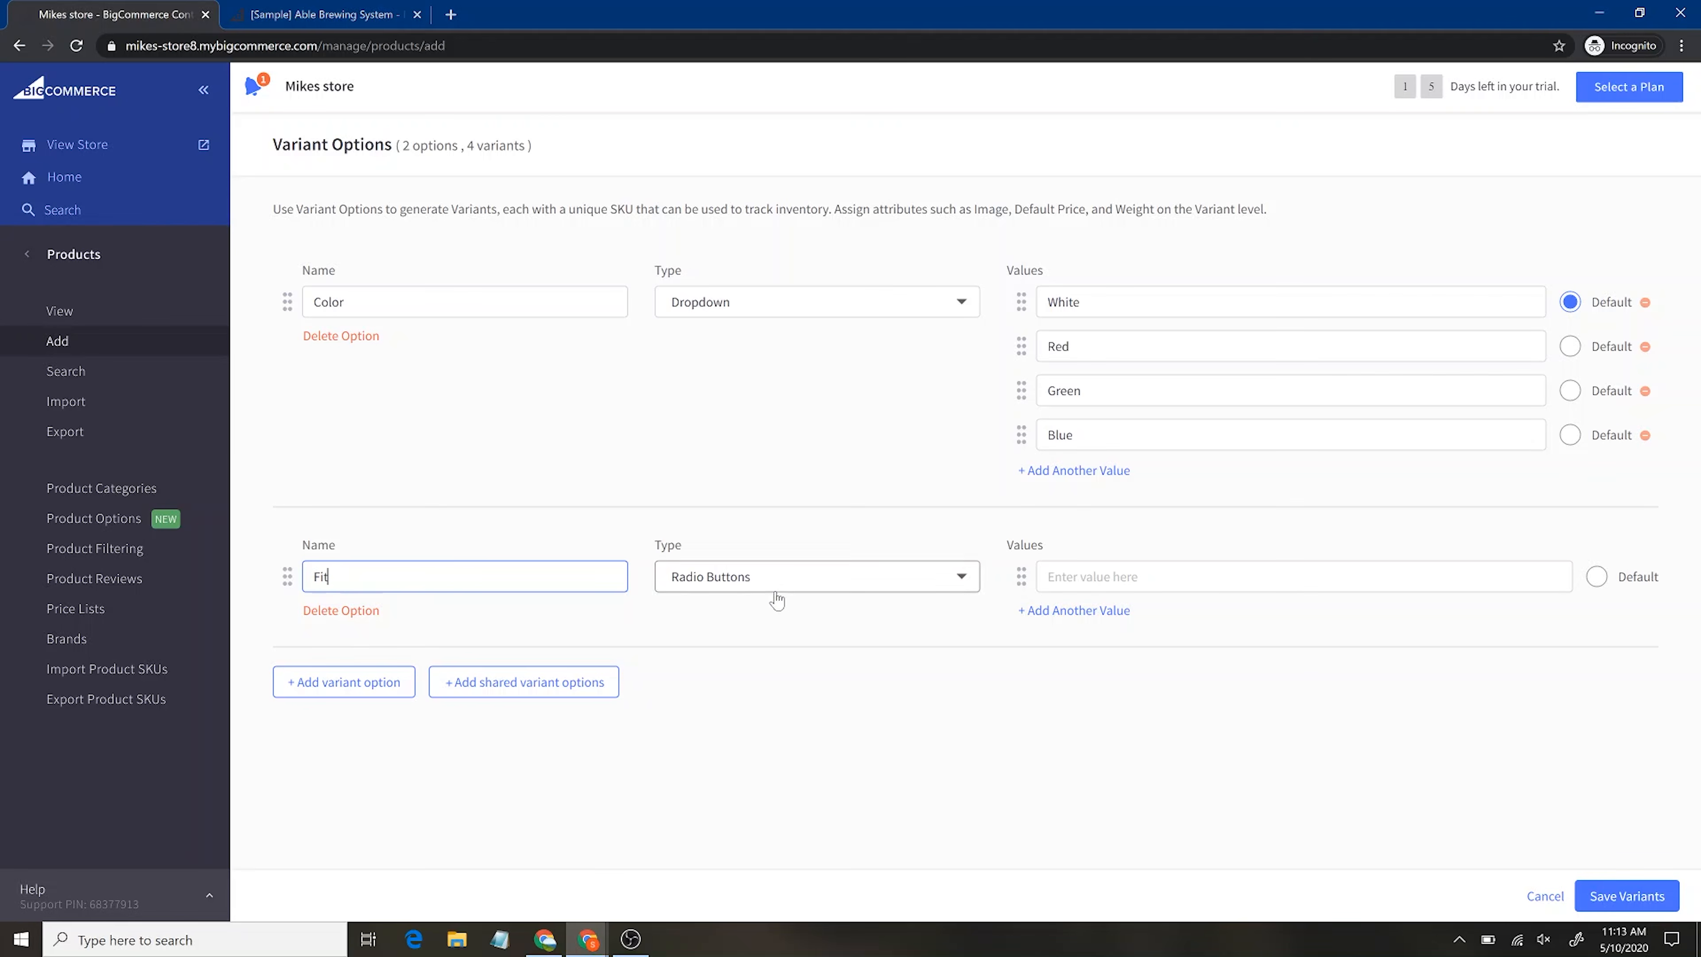
key(Tab)
key(Tab)
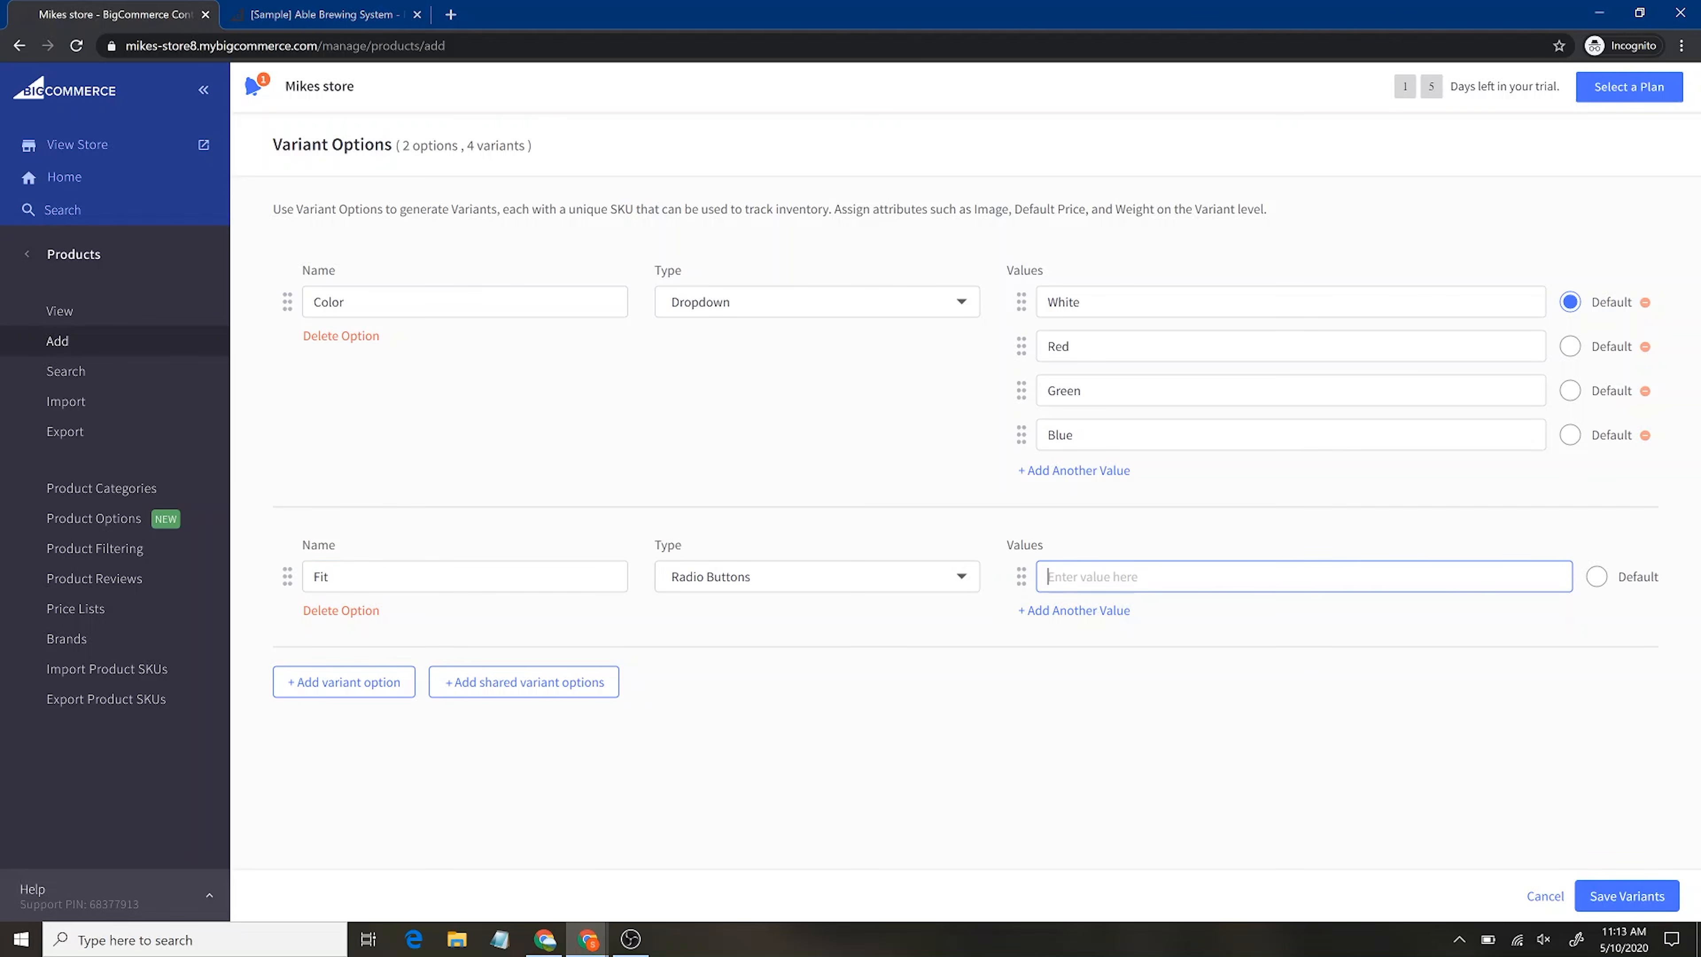
text(Slim)
click(1066, 611)
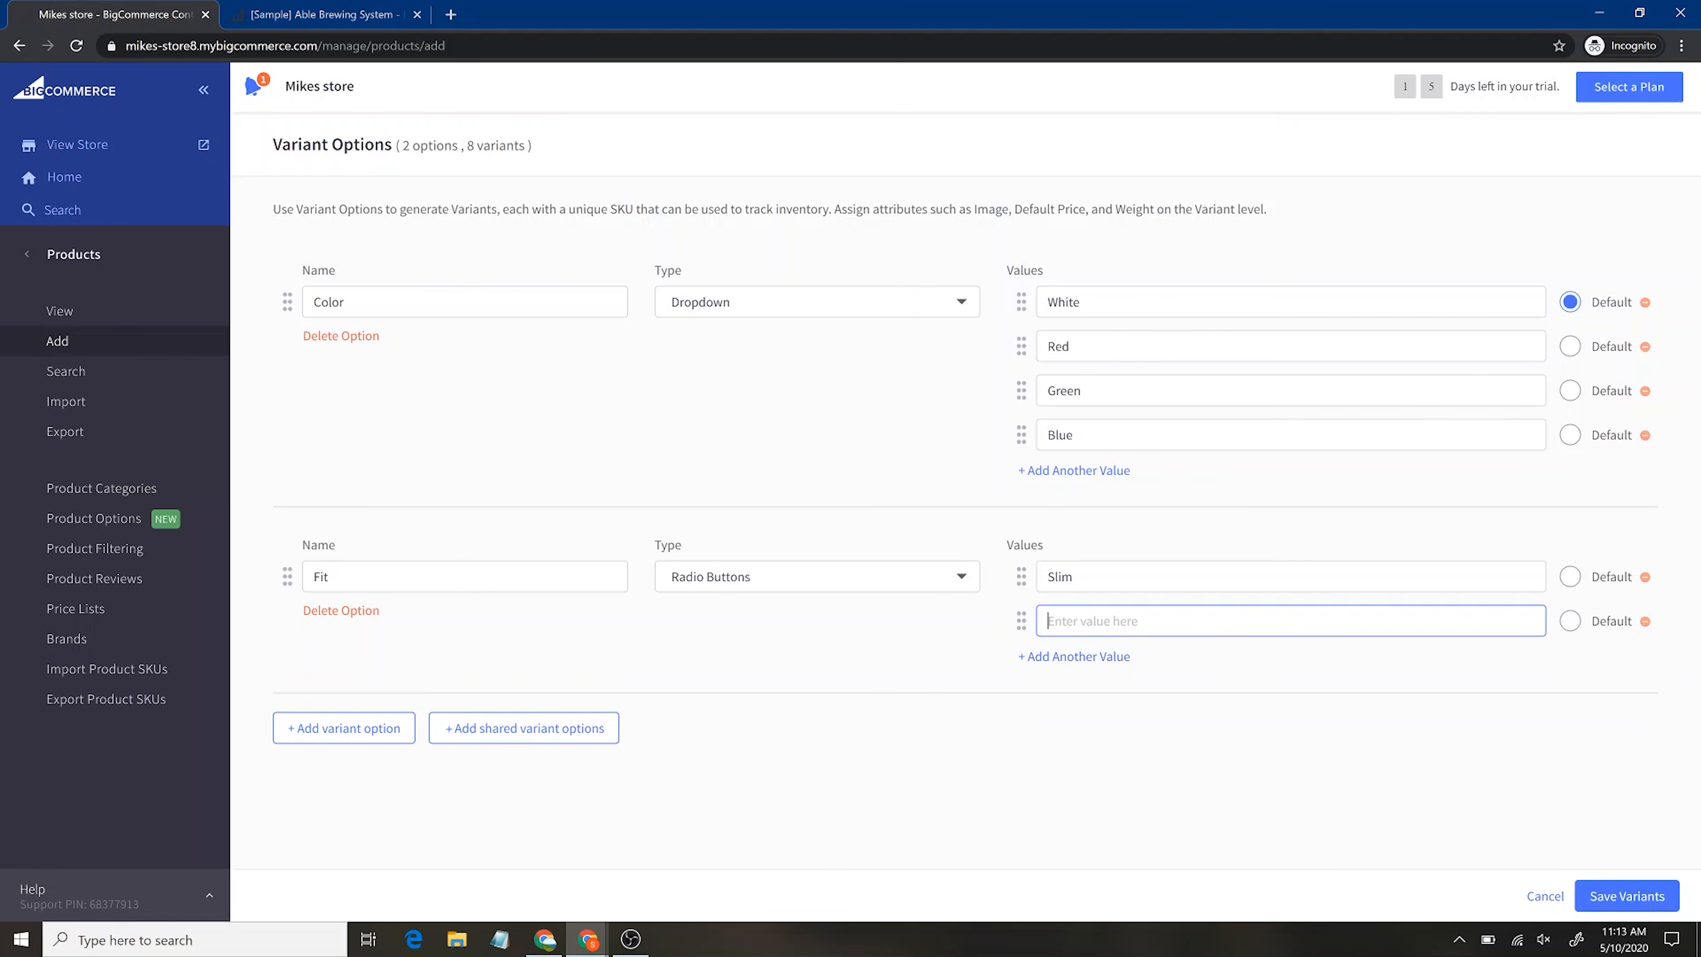
text(Loose)
click(1074, 657)
text(Plus)
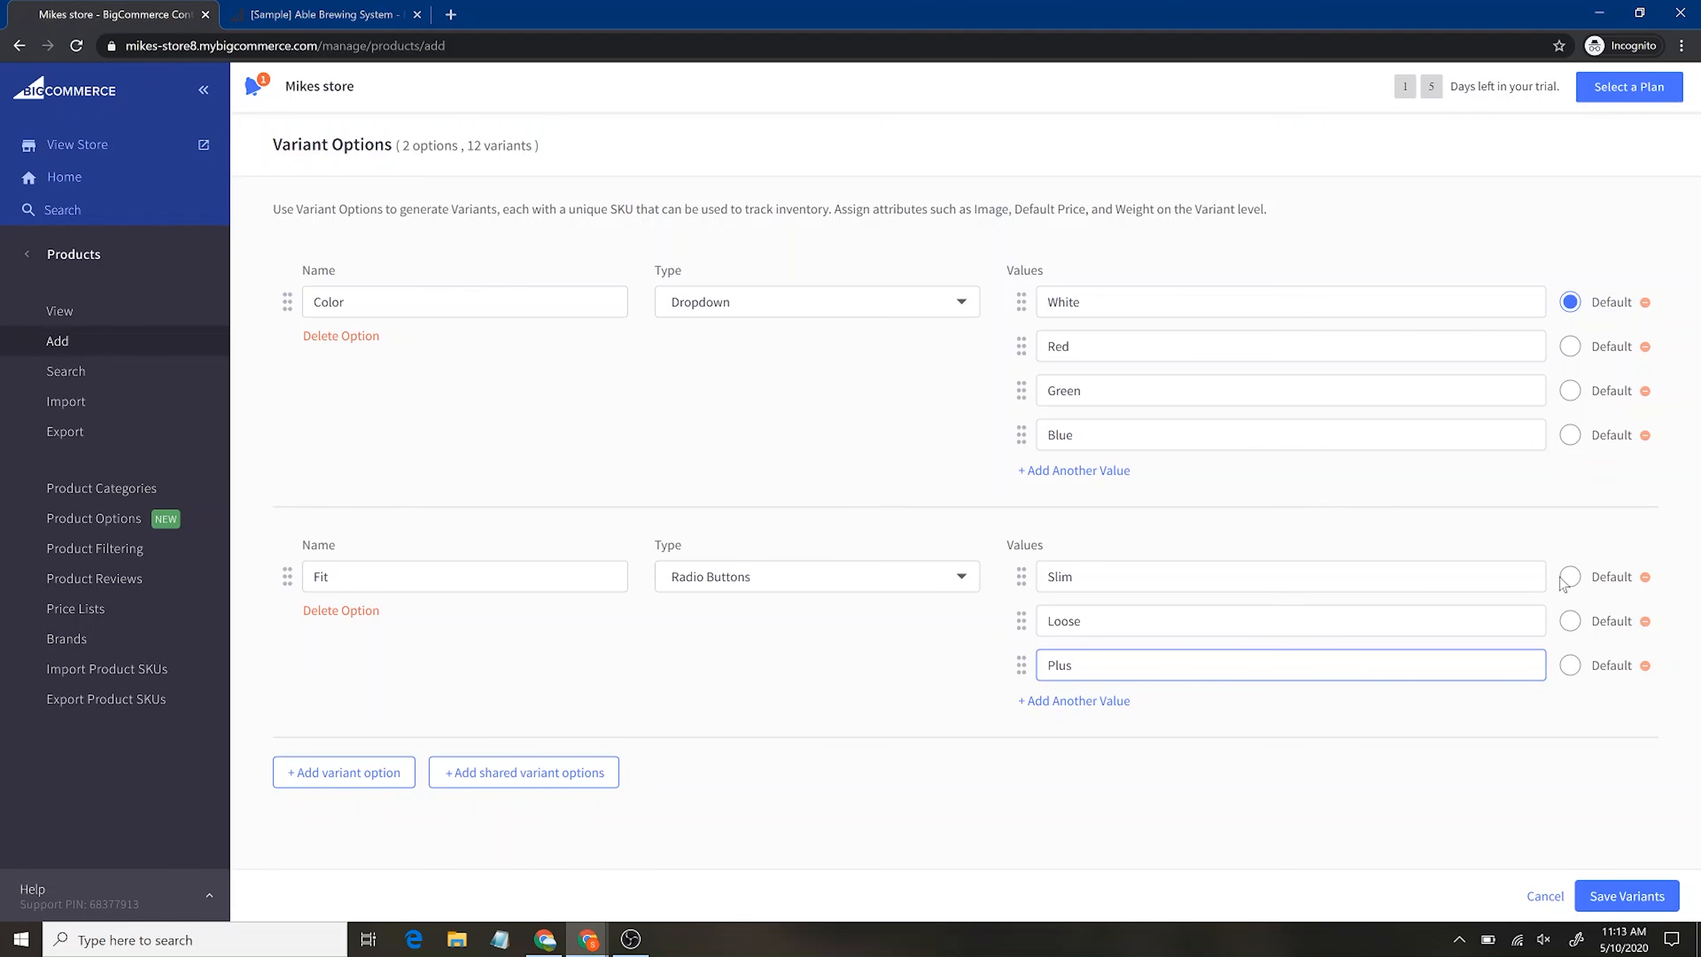
click(1570, 621)
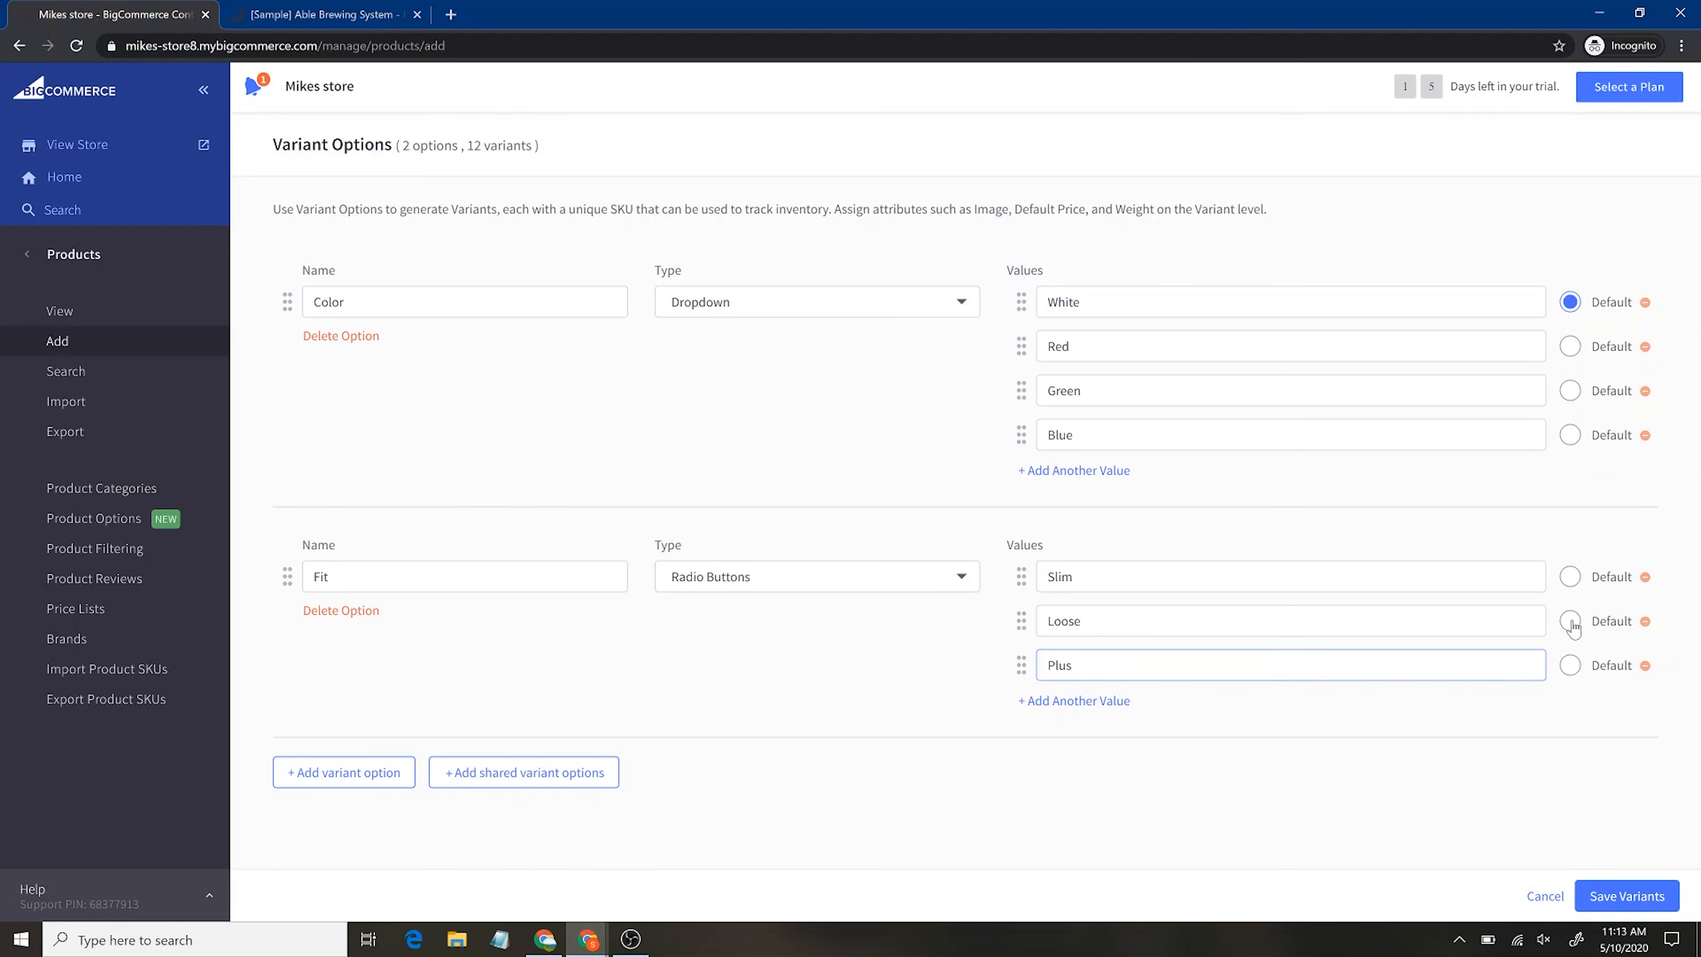
click(1626, 897)
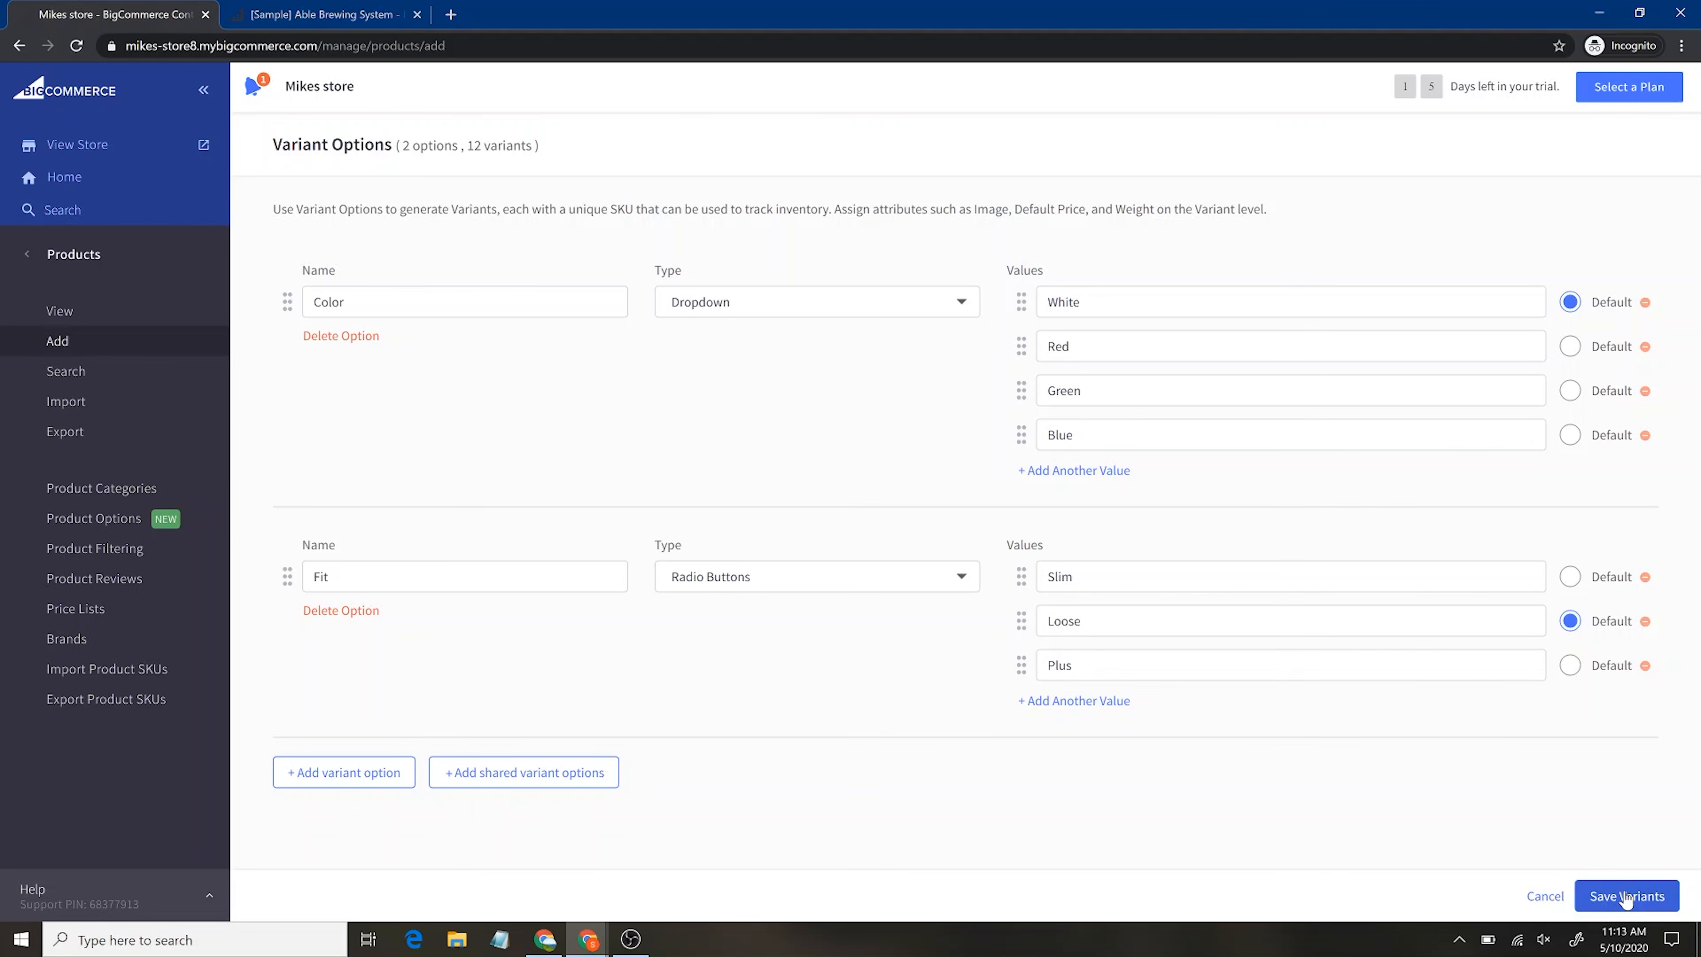
Change the Blue Plus variant's default price in the Variants table to 28
scroll(921, 697, down, 6)
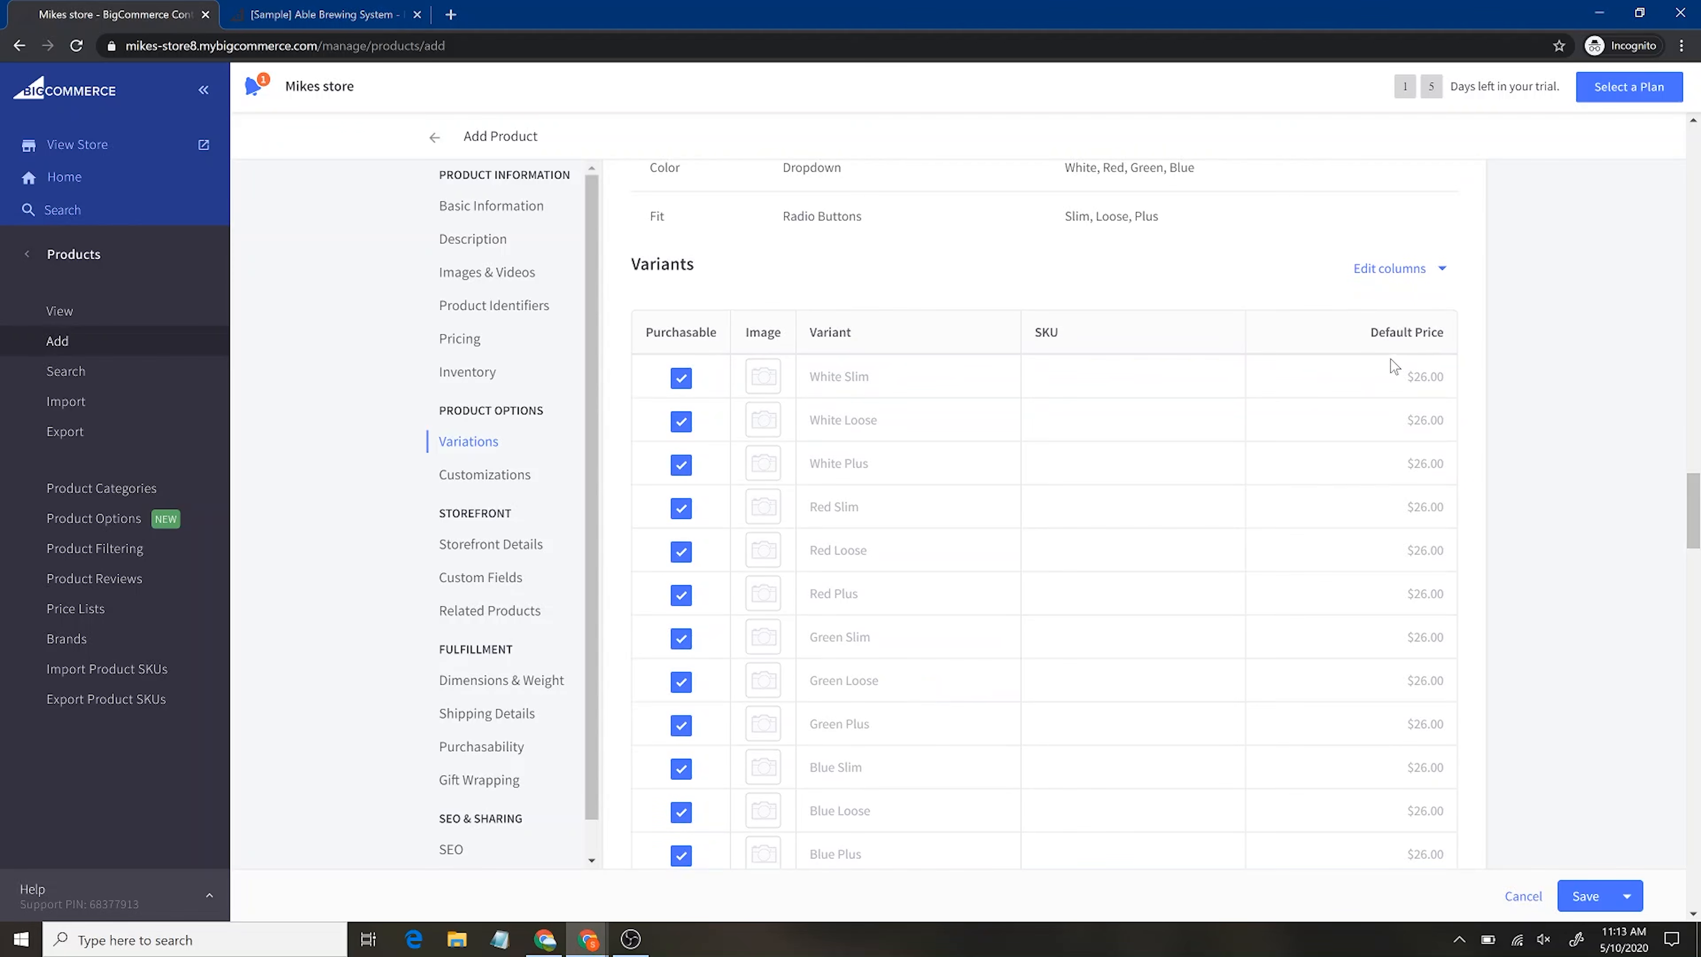
click(1442, 384)
scroll(1312, 615, down, 1)
scroll(1312, 615, down, 4)
scroll(1310, 615, up, 3)
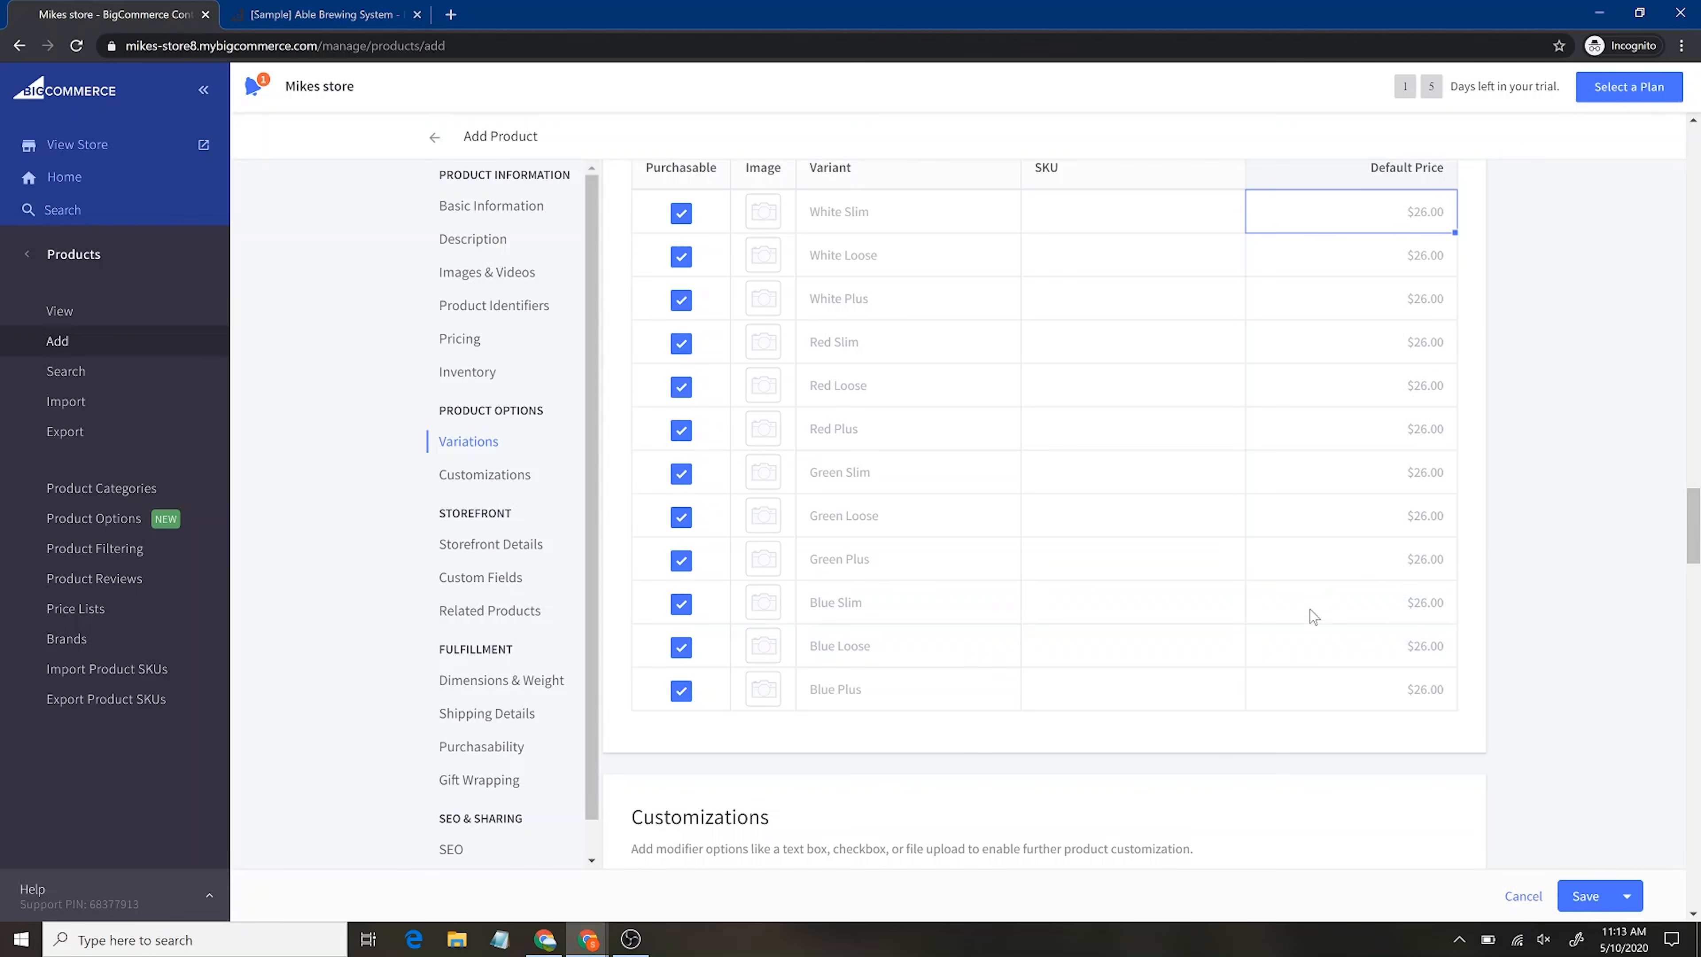
double_click(1425, 698)
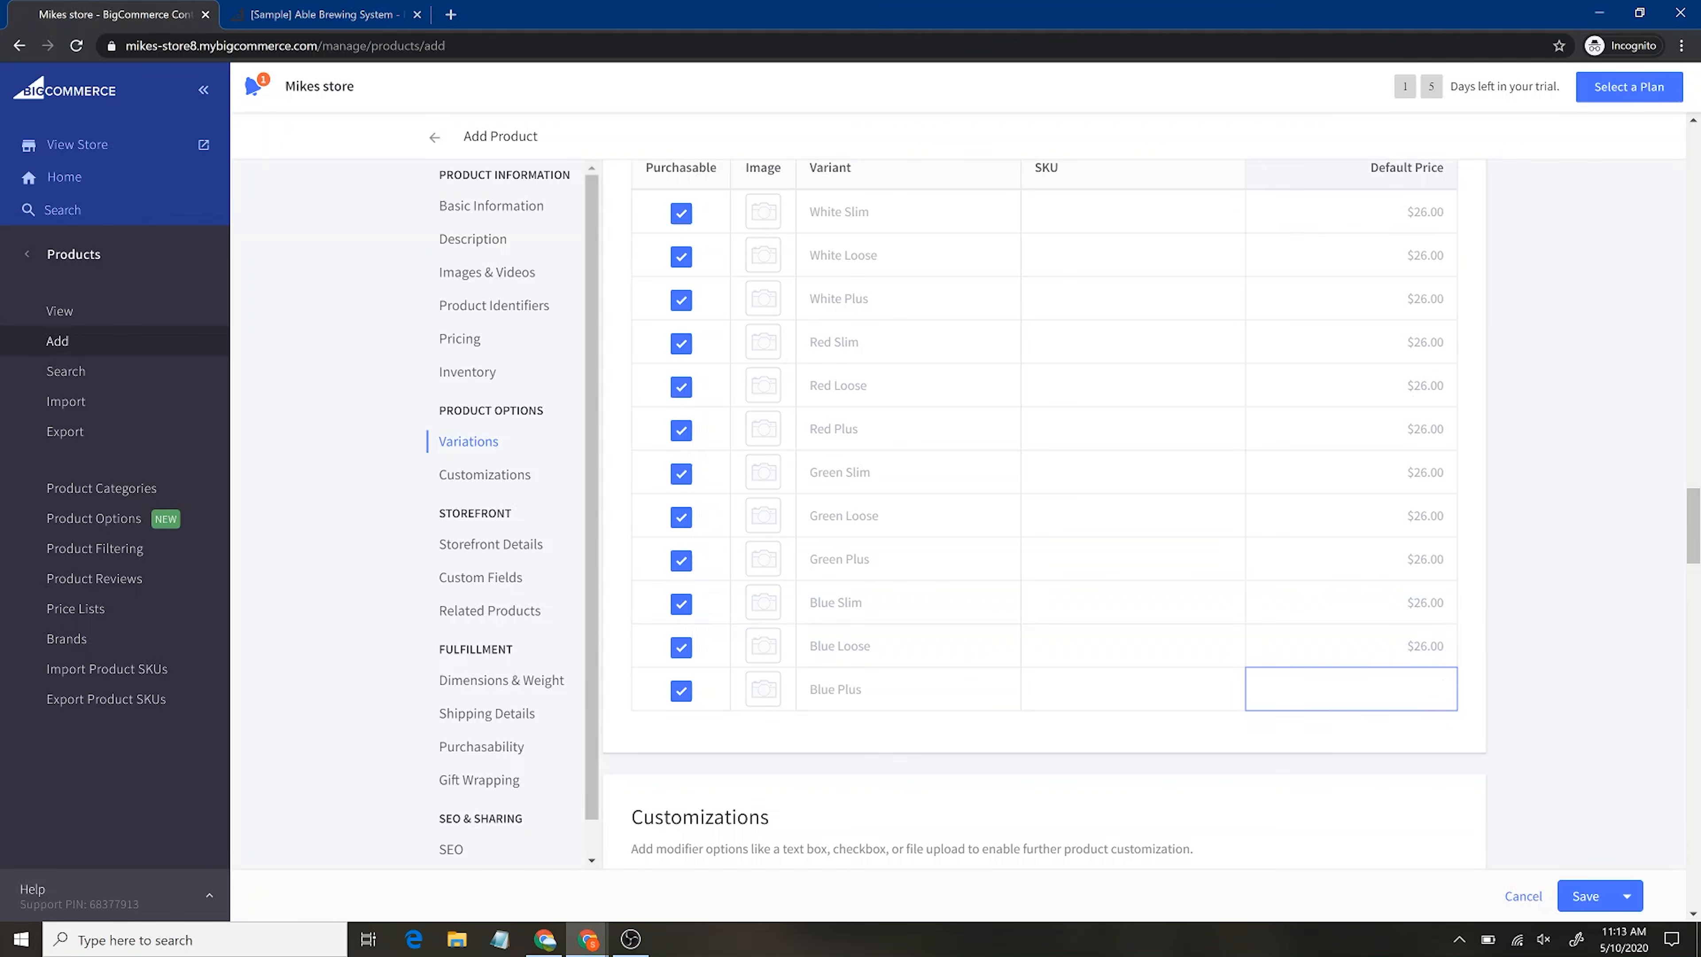
text(28)
key(Return)
Open the Modifier Options editor further down the product form
scroll(1427, 587, up, 1)
scroll(1427, 587, up, 1)
scroll(1425, 586, down, 1)
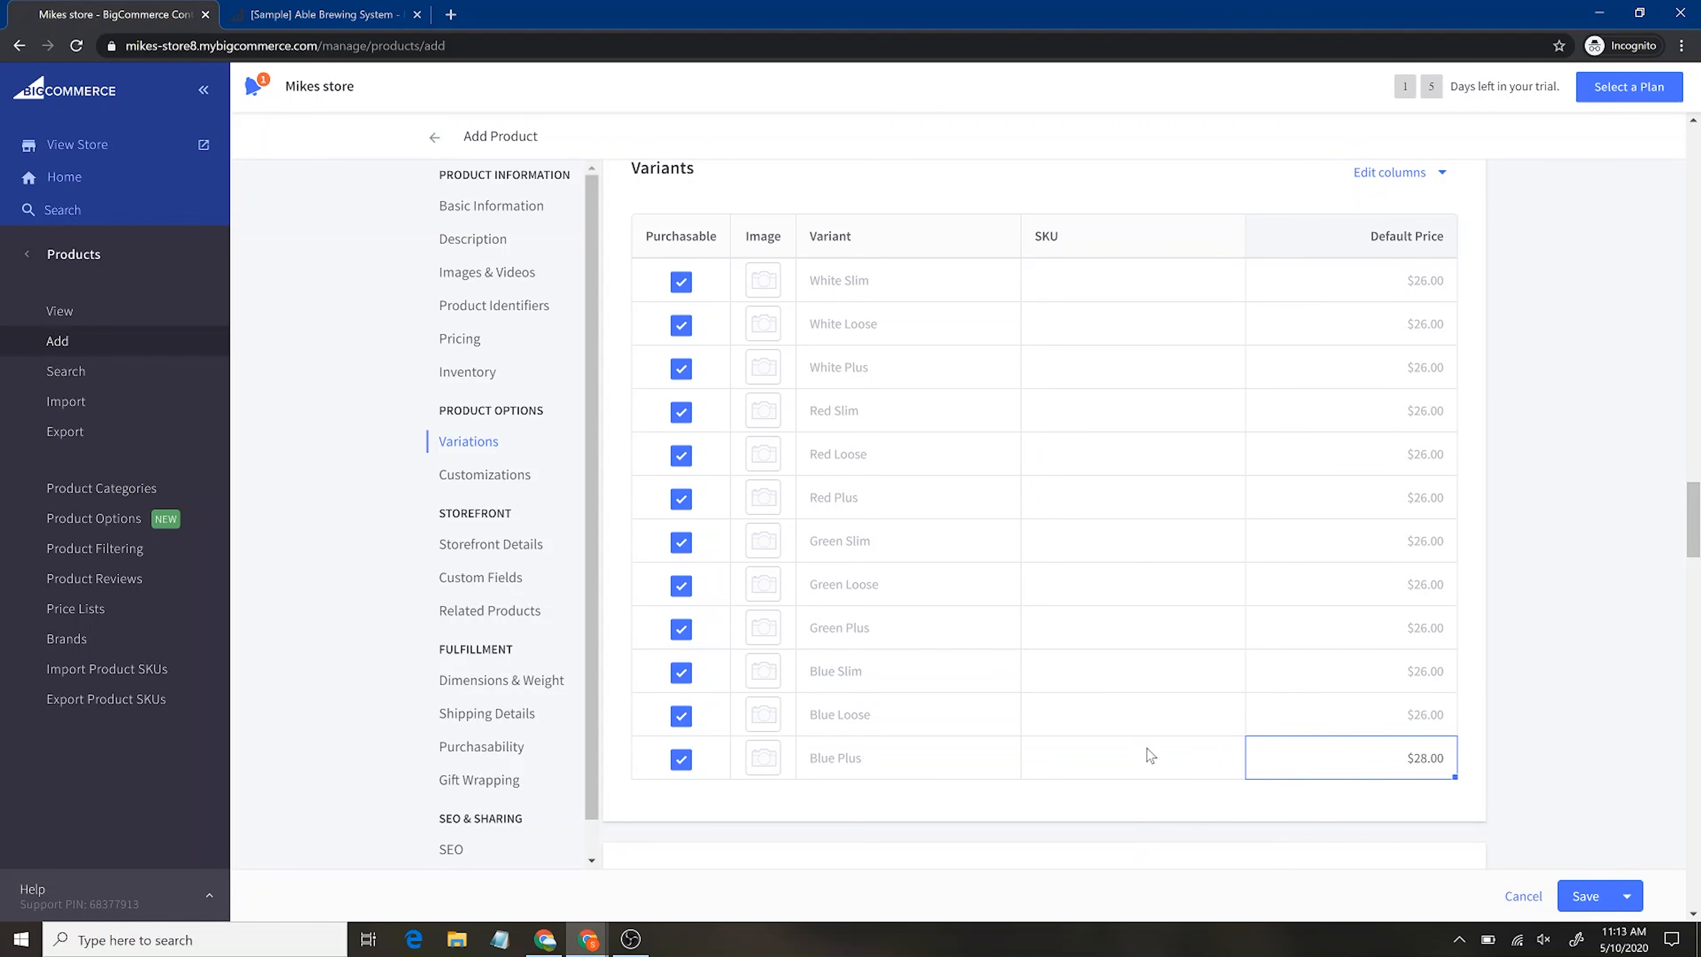
scroll(1150, 755, down, 7)
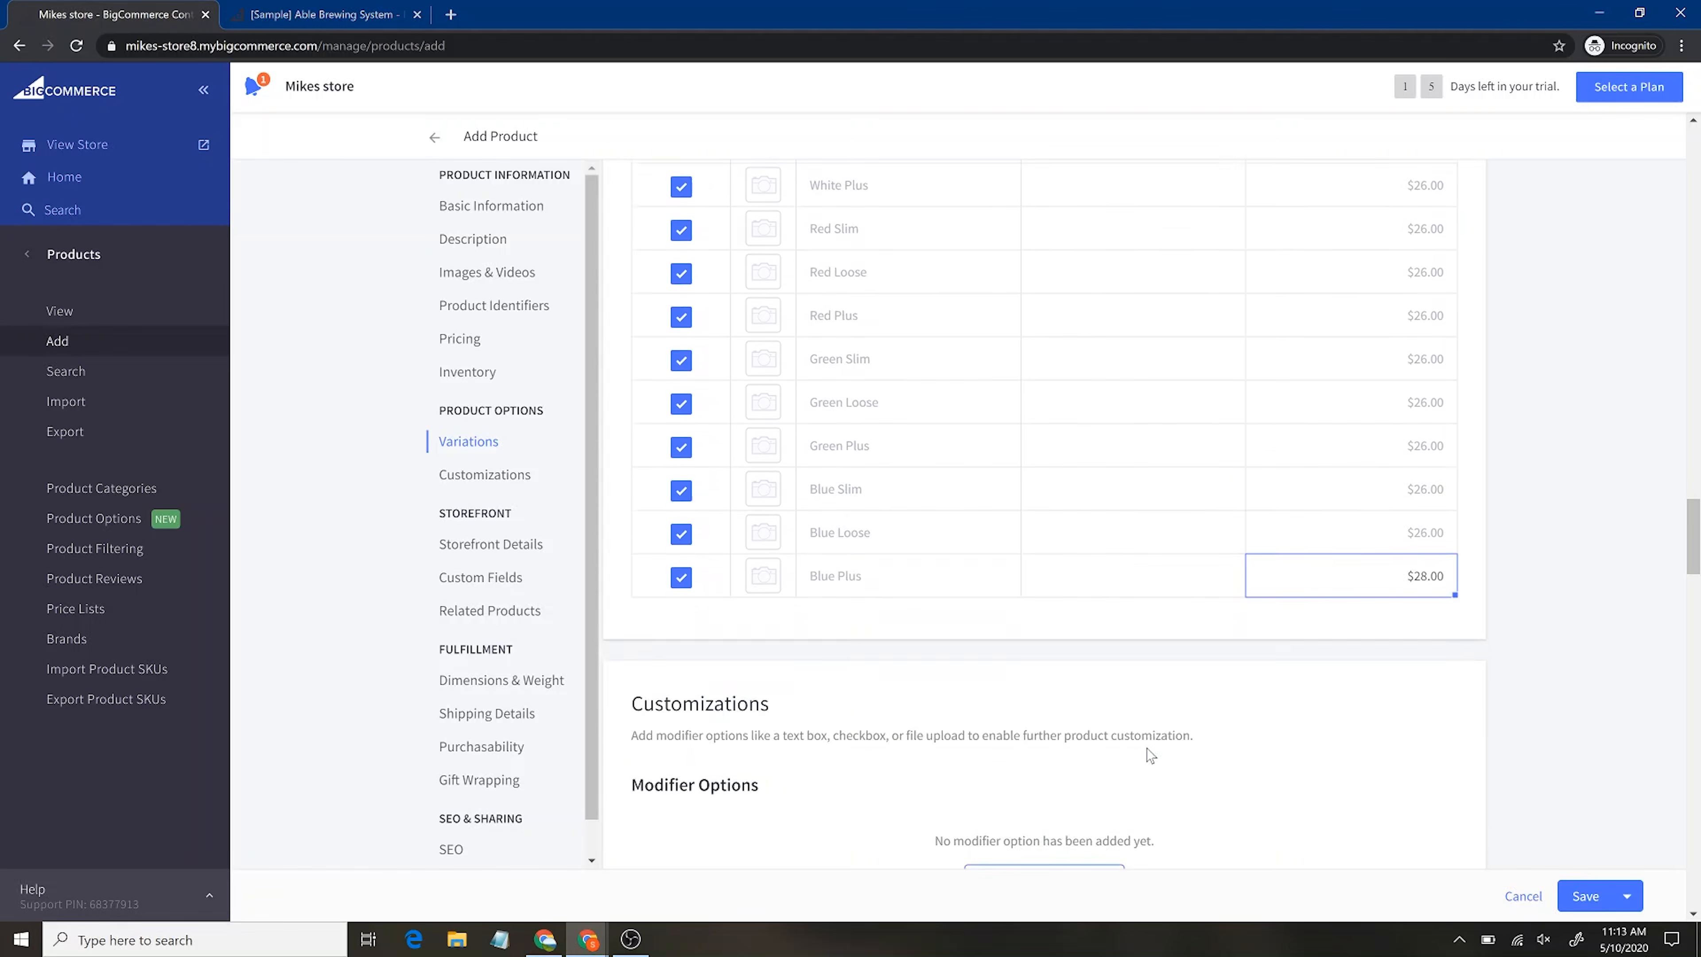
scroll(1149, 755, down, 1)
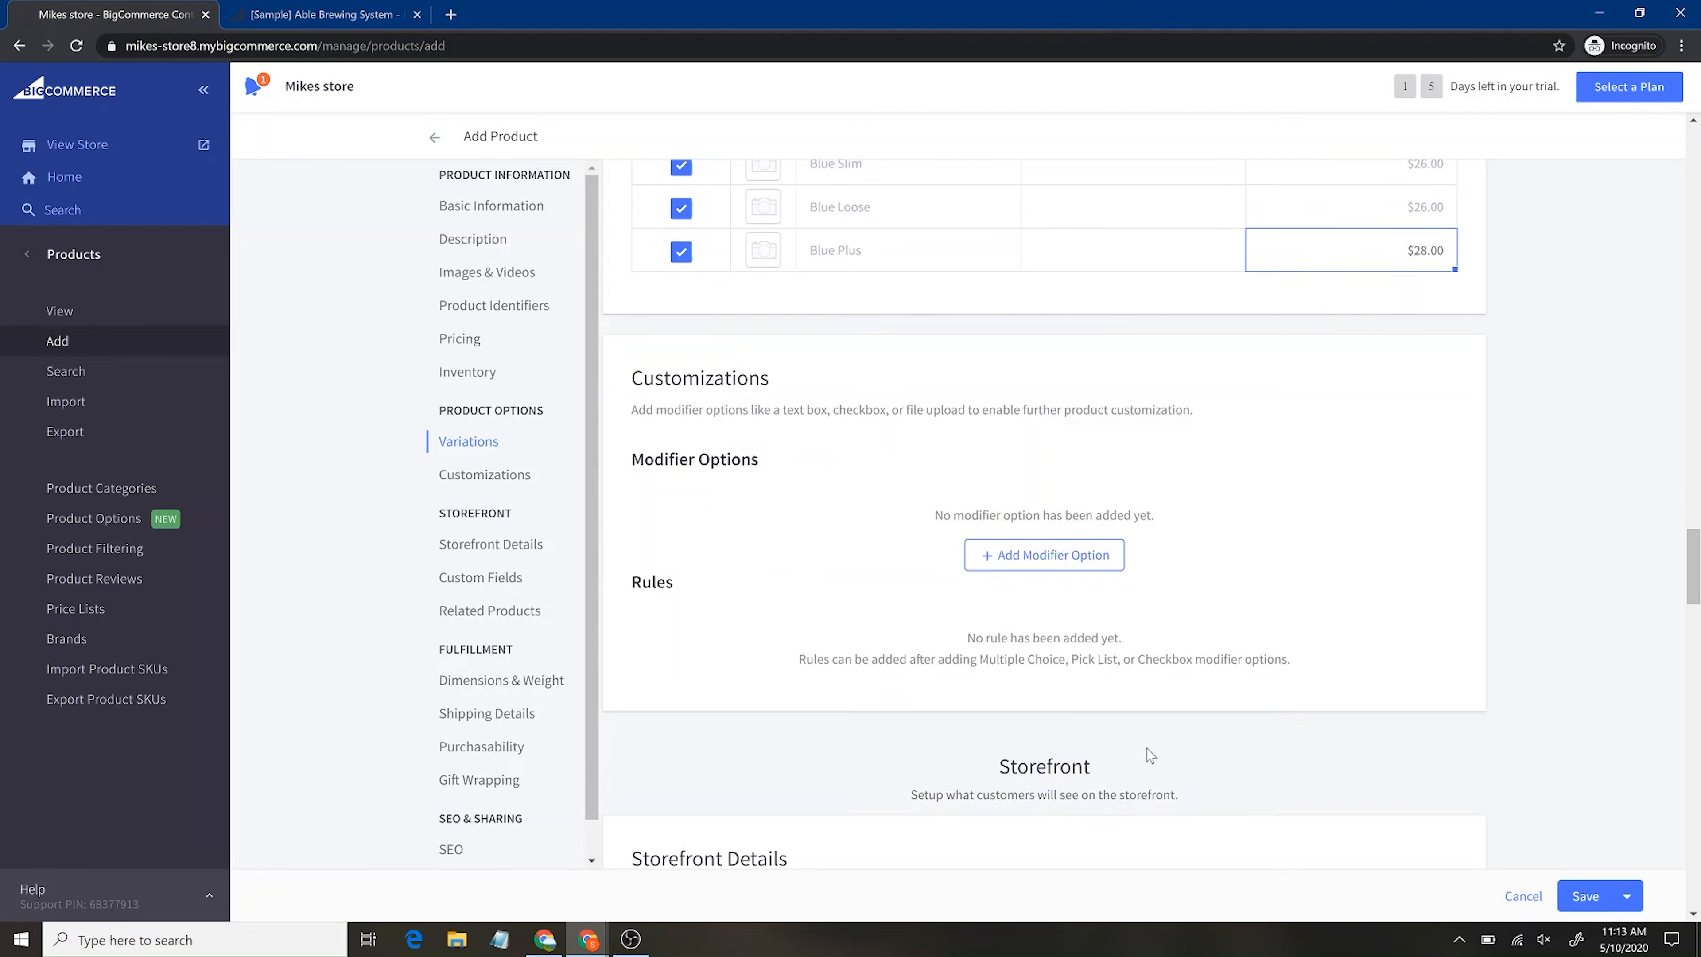
click(1043, 554)
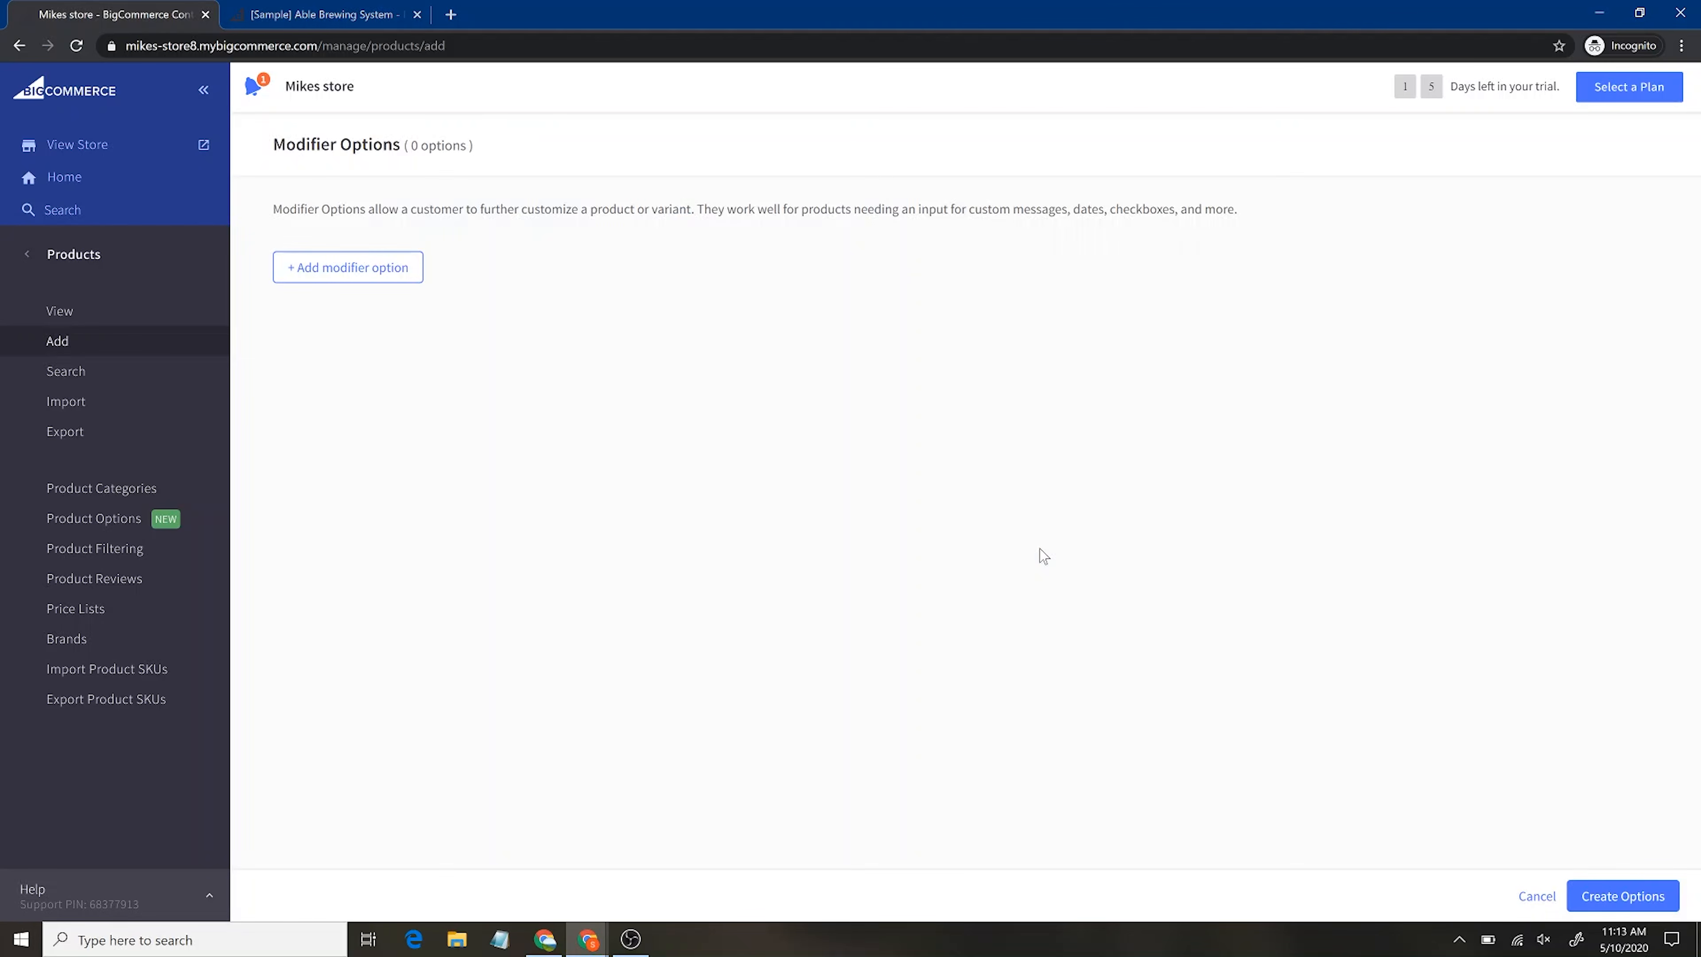
Create a Text Field modifier option named 'Sports Number'
click(338, 274)
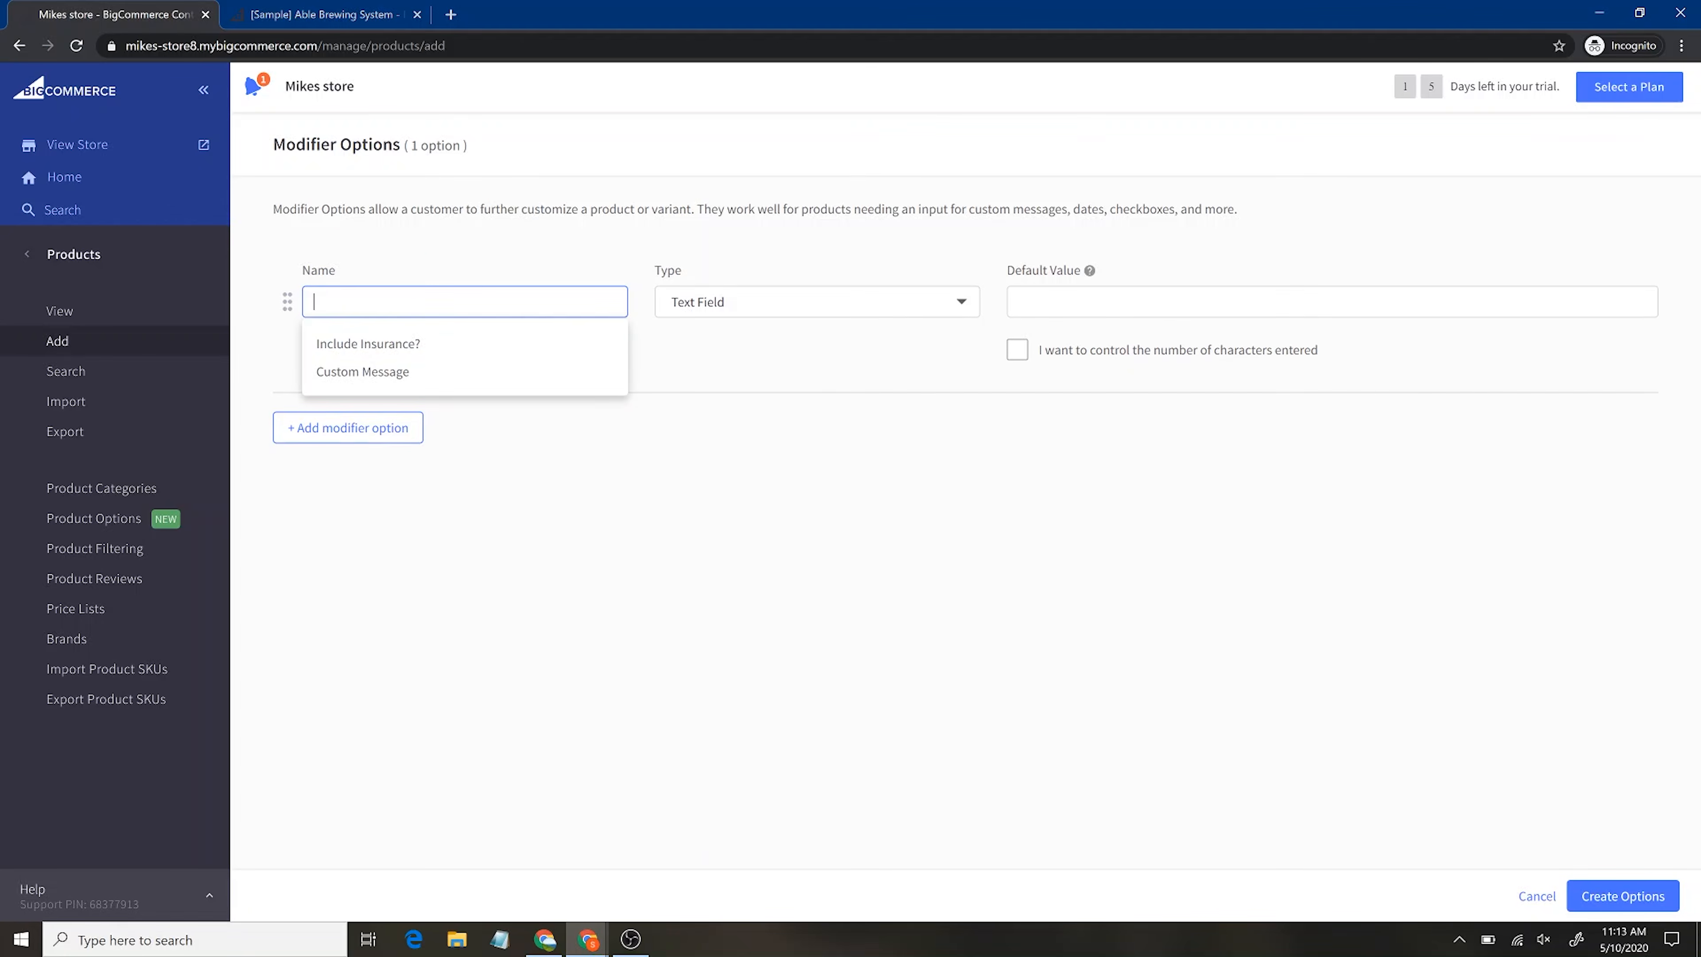
text(Sports Number)
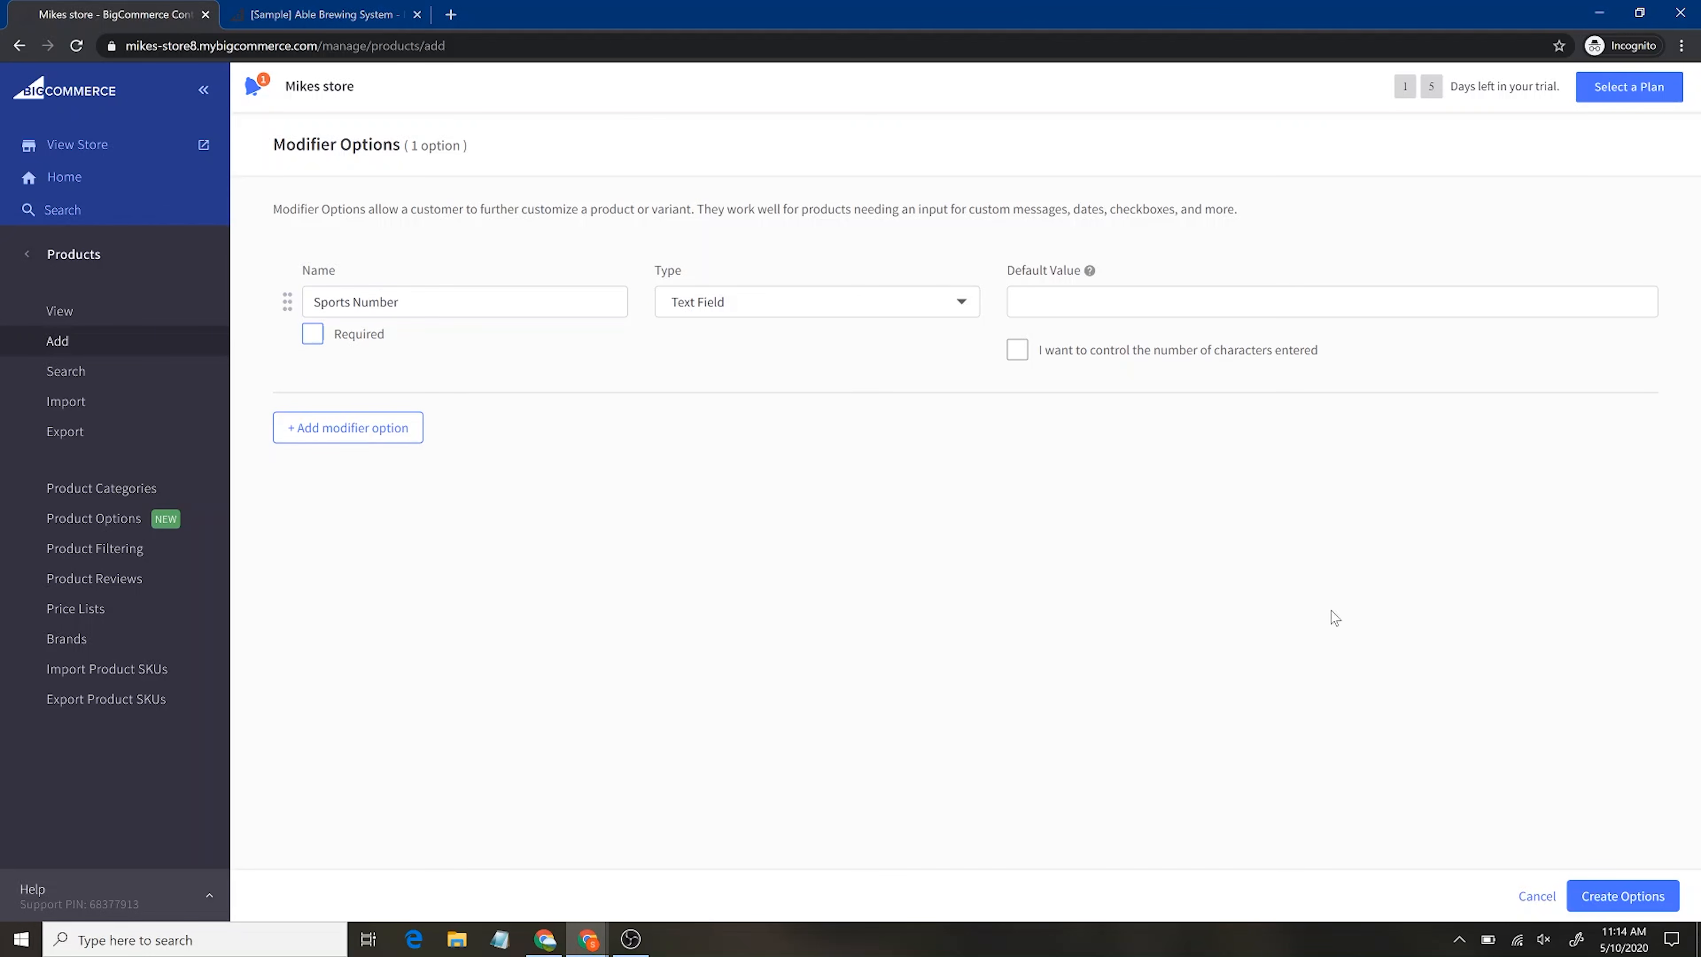
click(1640, 906)
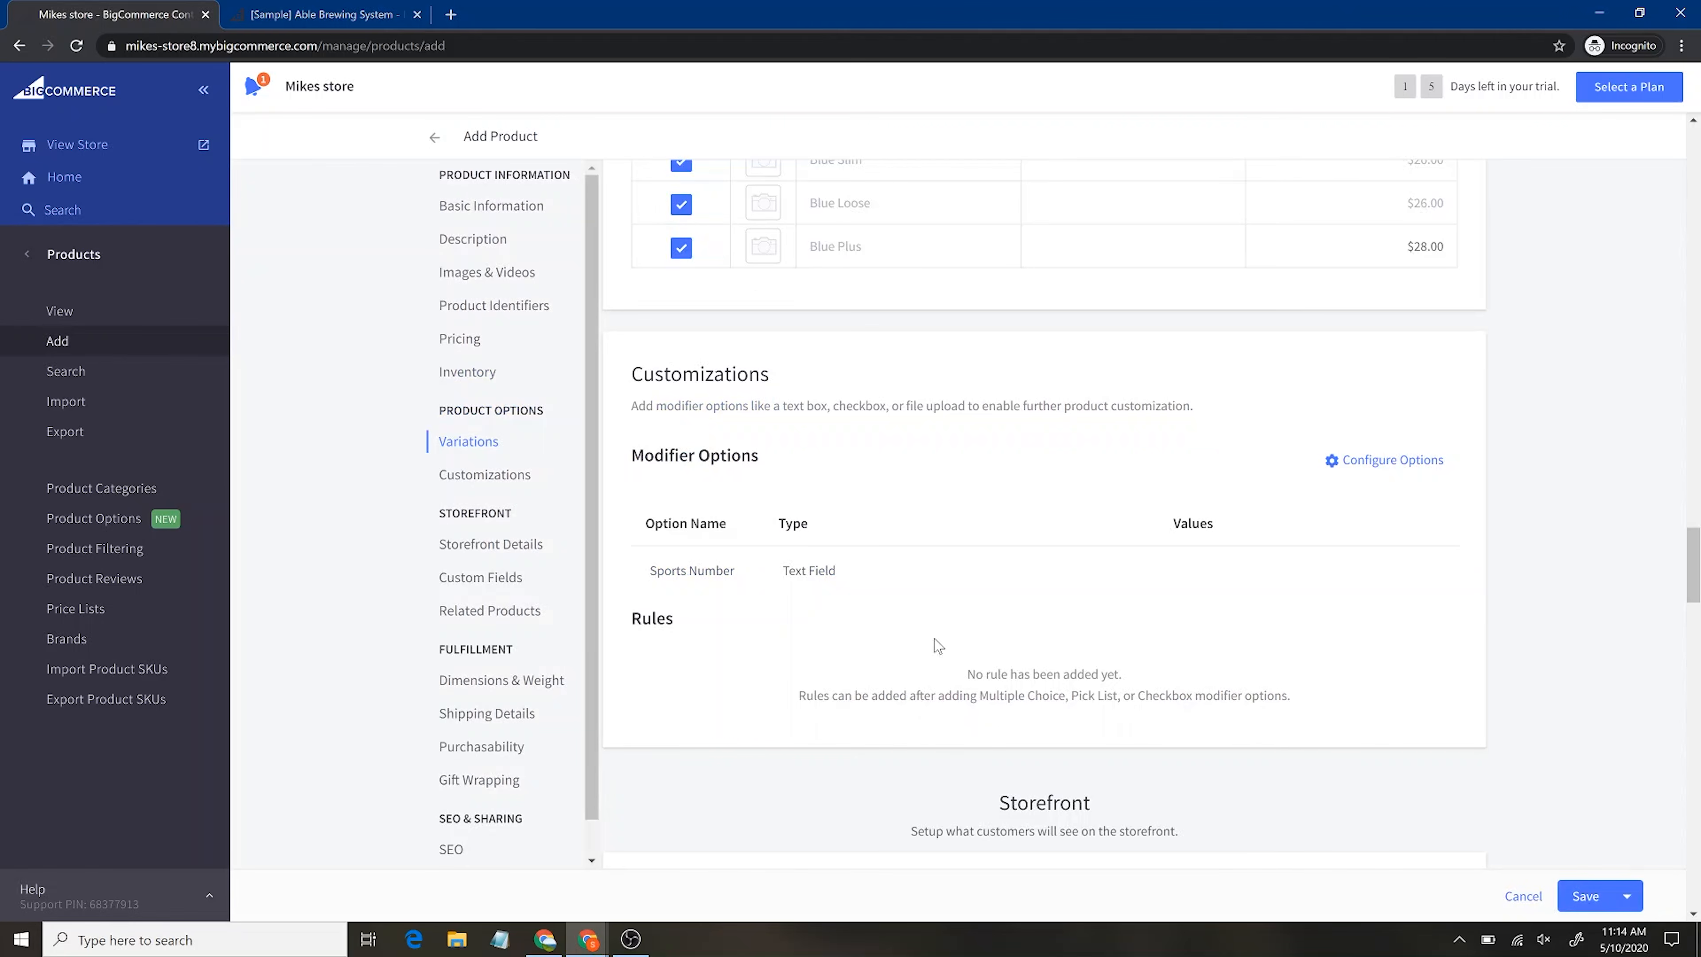
scroll(1252, 644, down, 1)
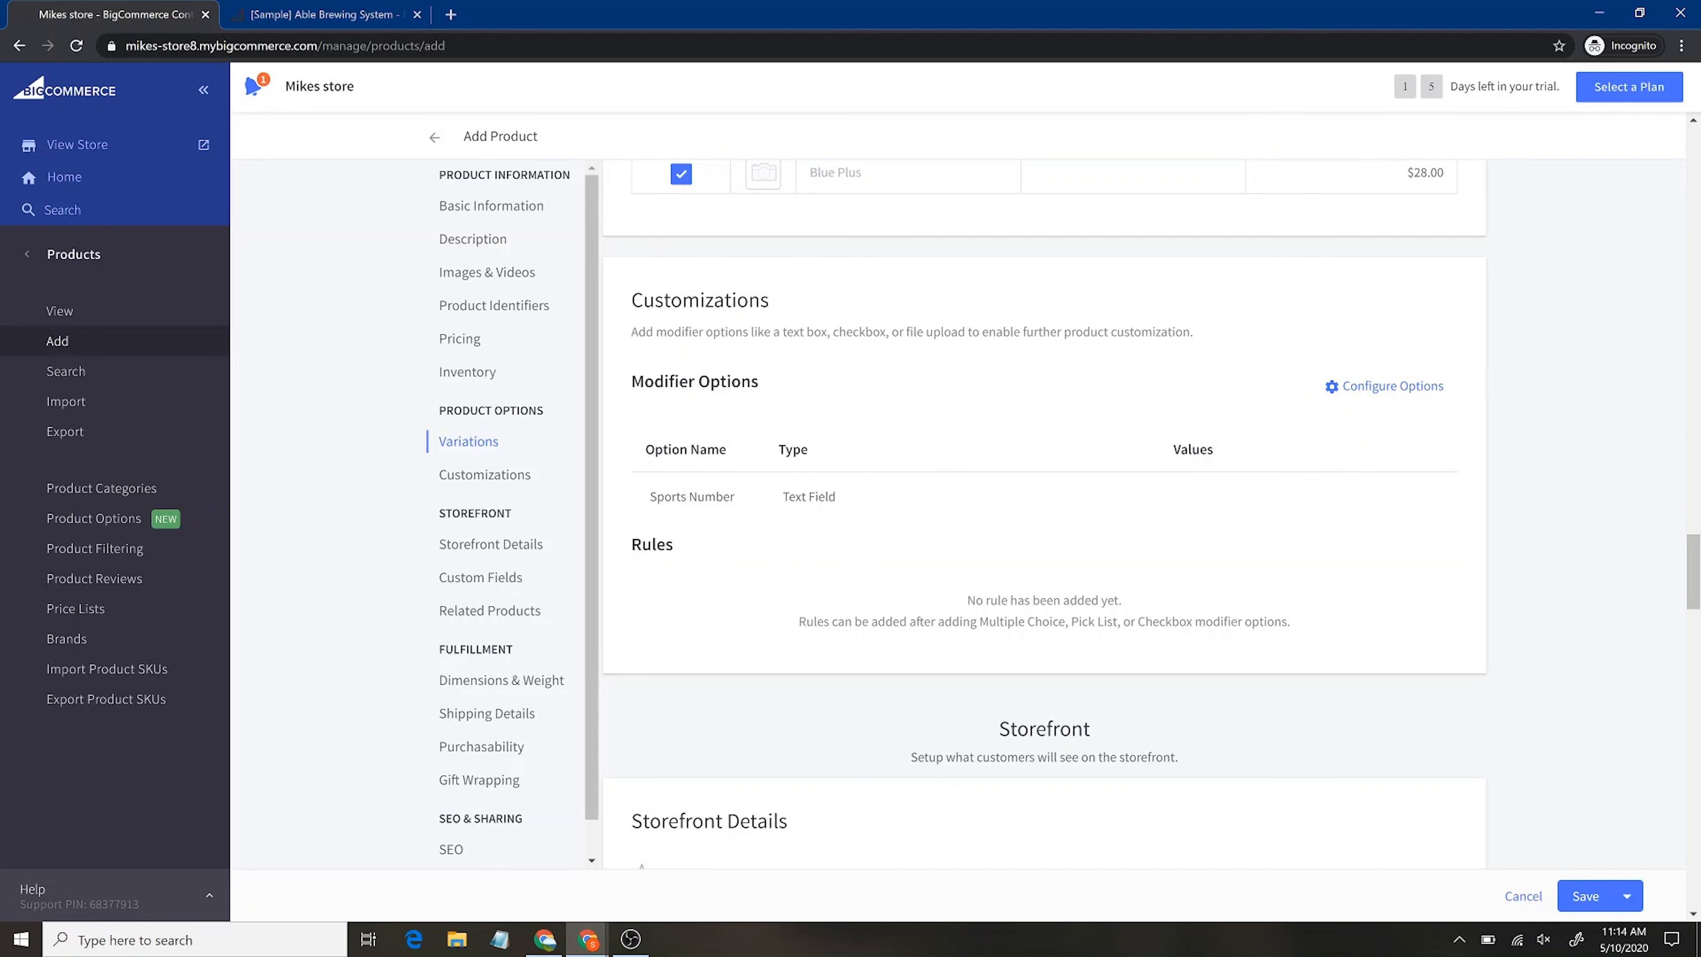
Enter the search keywords 'tshirt, shirt, white t, tee shirt'
scroll(961, 740, down, 1)
scroll(961, 740, down, 7)
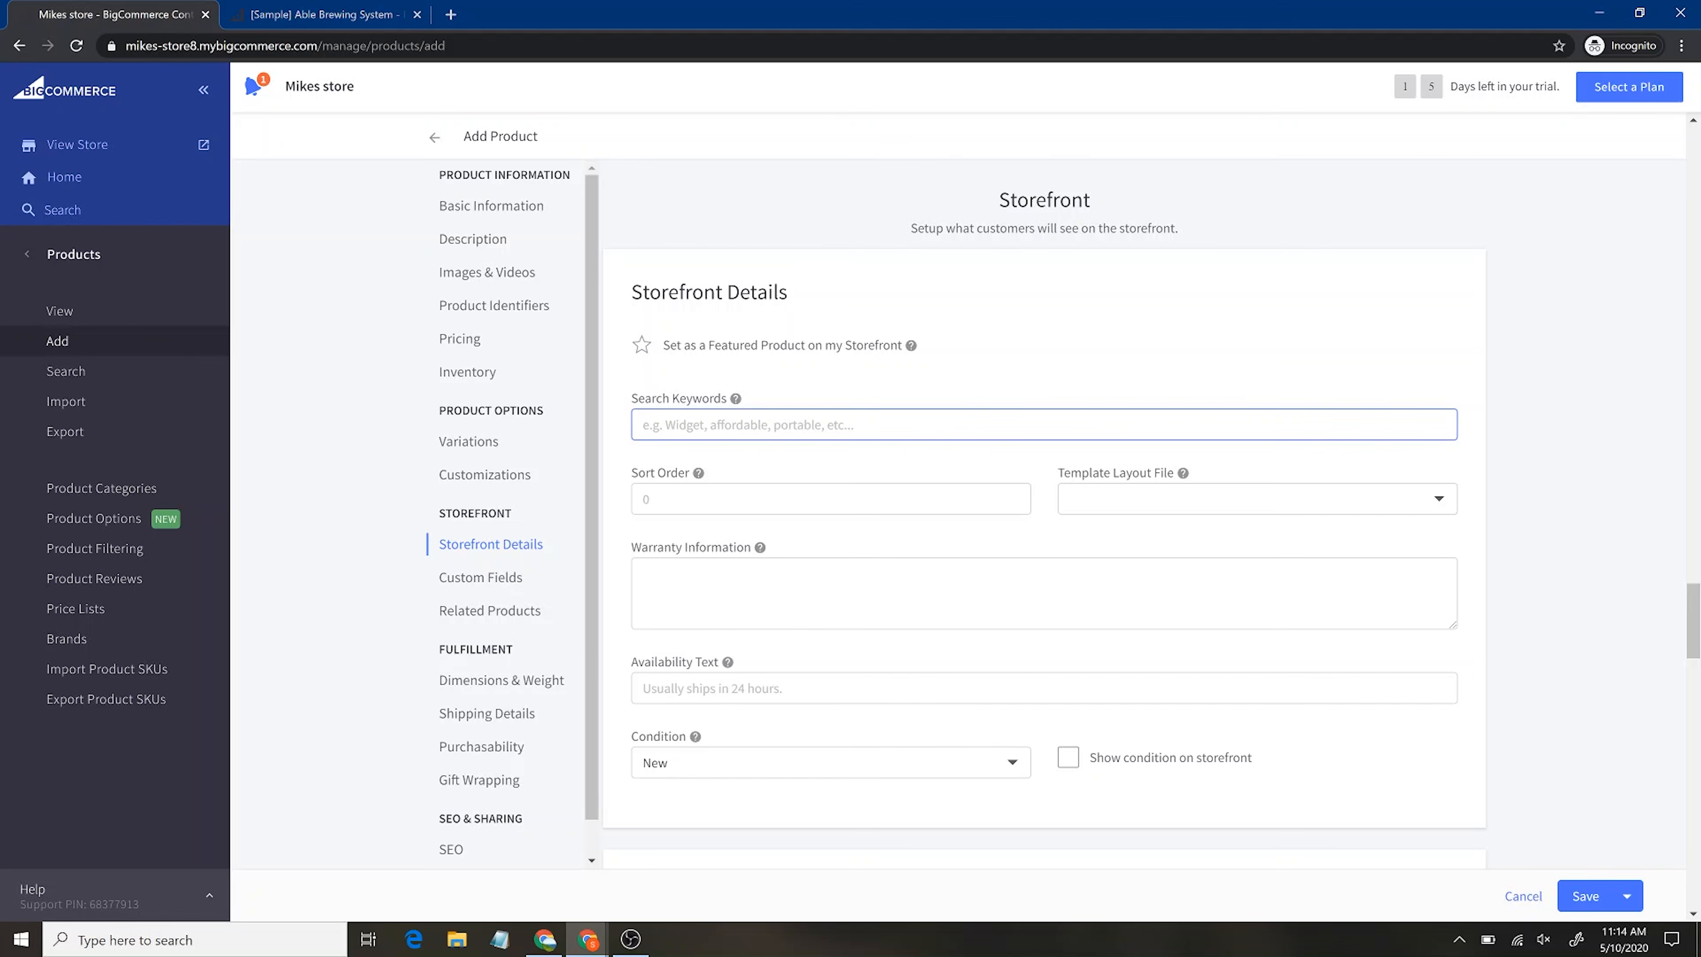
text(tshity)
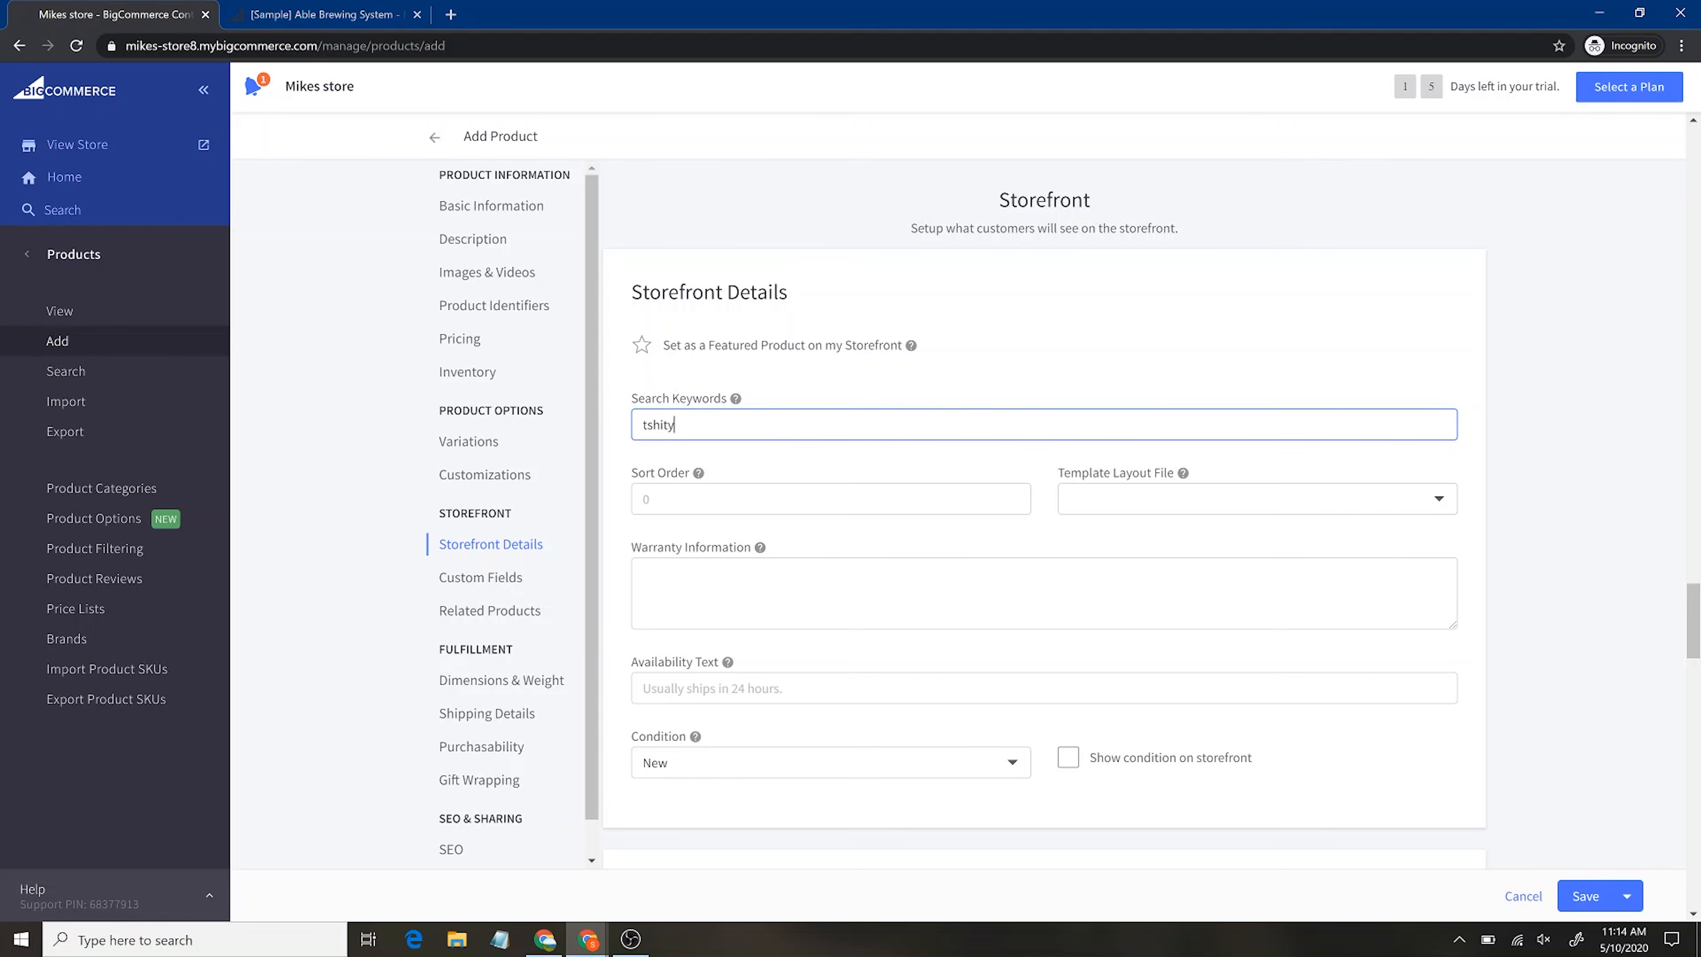
key(BackSpace)
key(BackSpace)
key(BackSpace)
text(t)
key(BackSpace)
key(BackSpace)
text(rt, shirt, white t, tee shirt,)
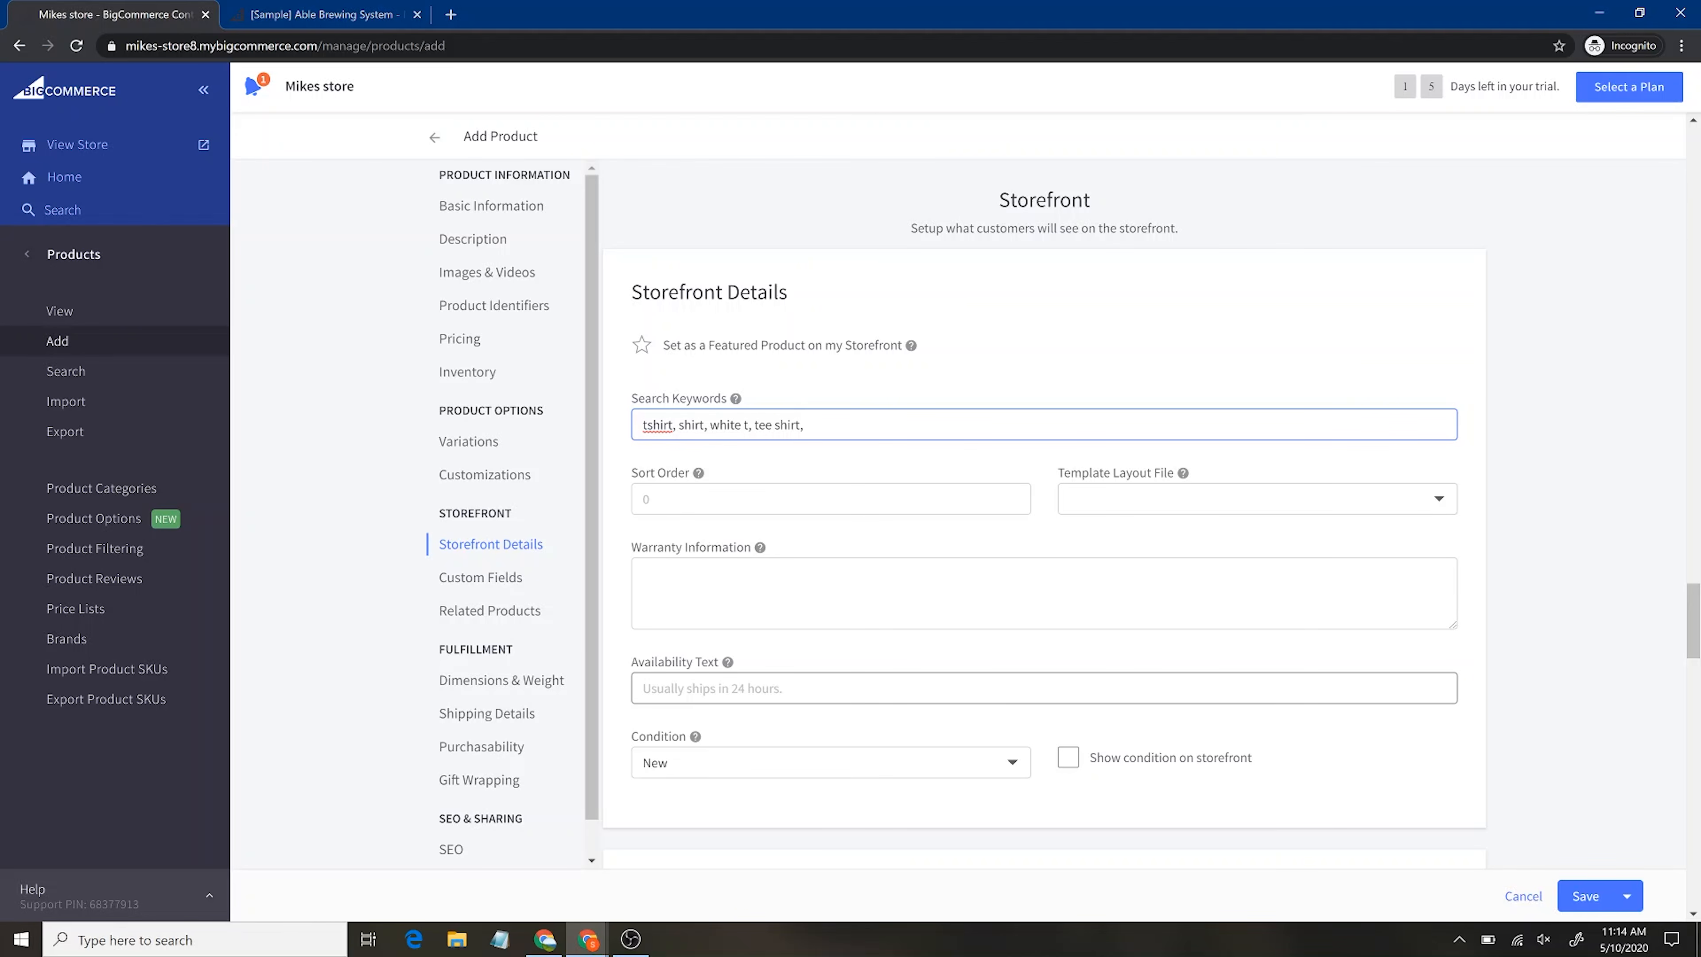
Leave the product Condition set to New
scroll(1017, 576, down, 3)
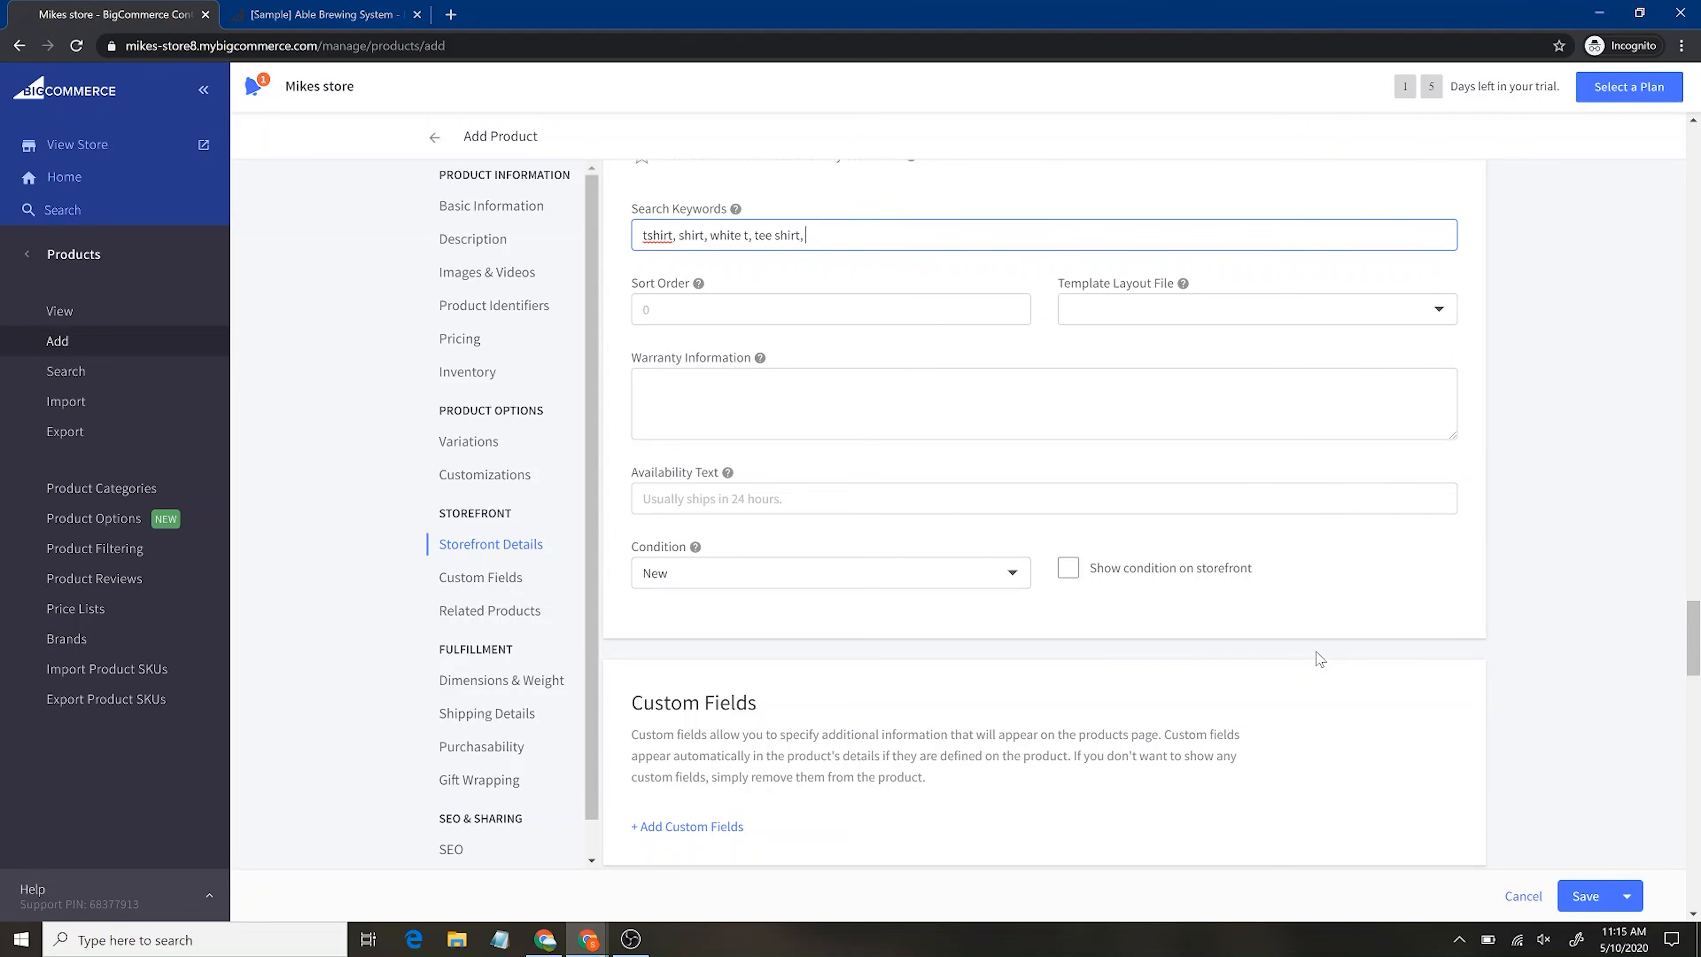
click(983, 573)
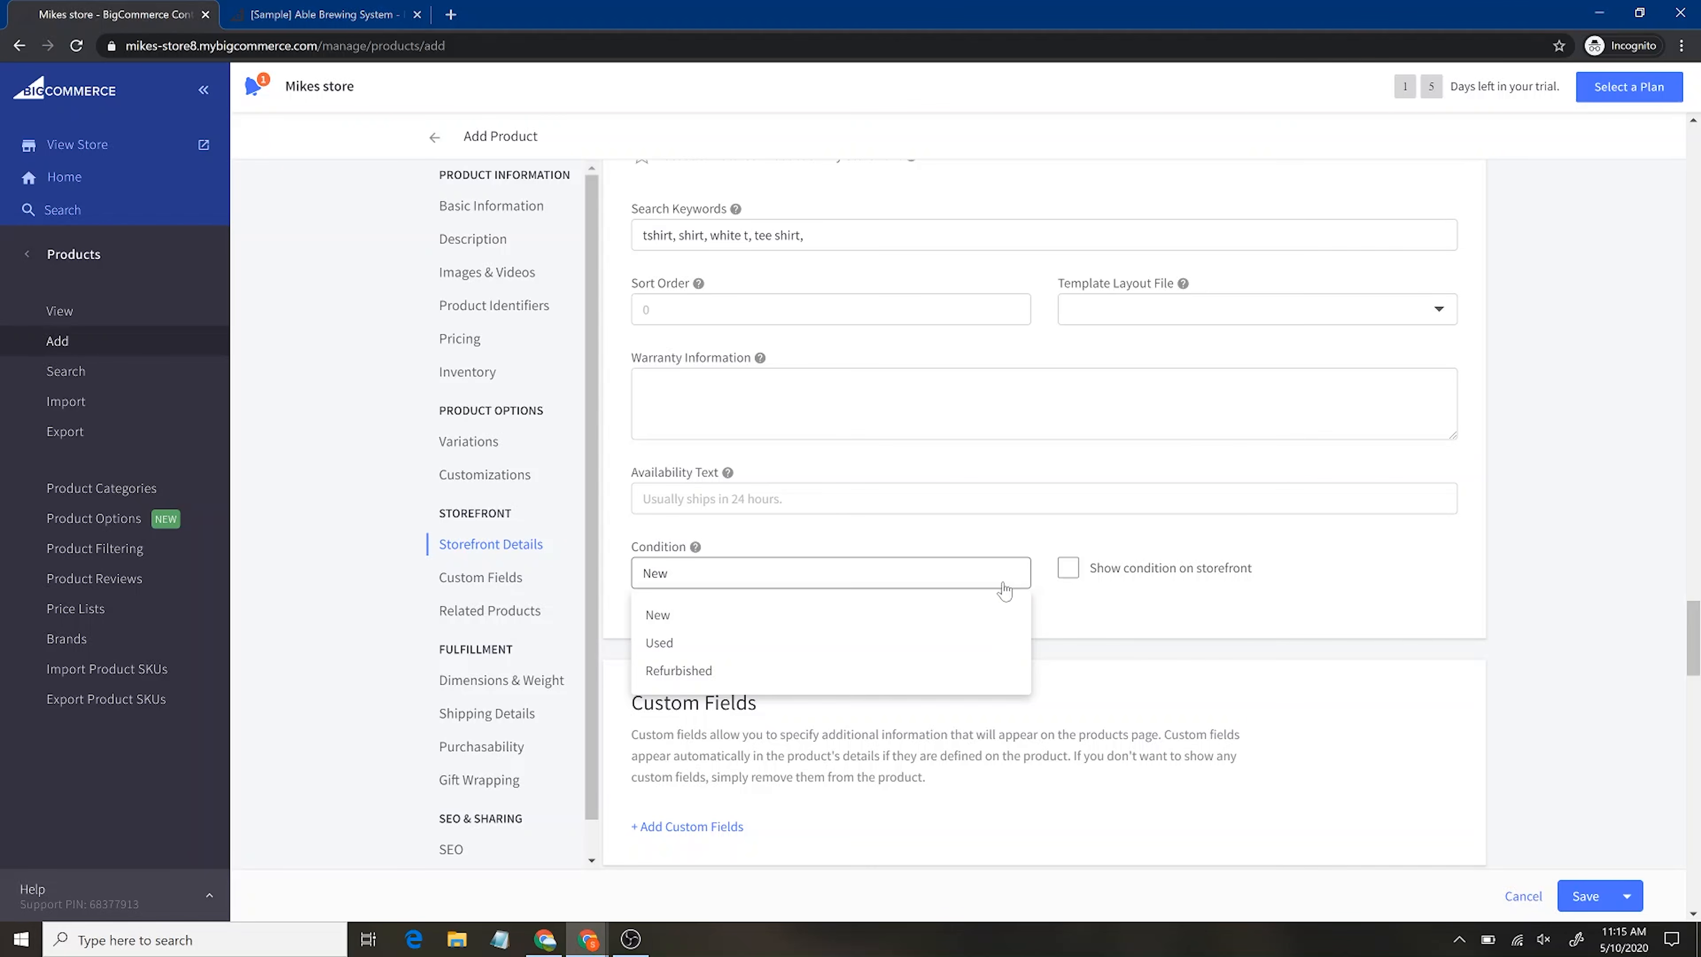
click(1247, 619)
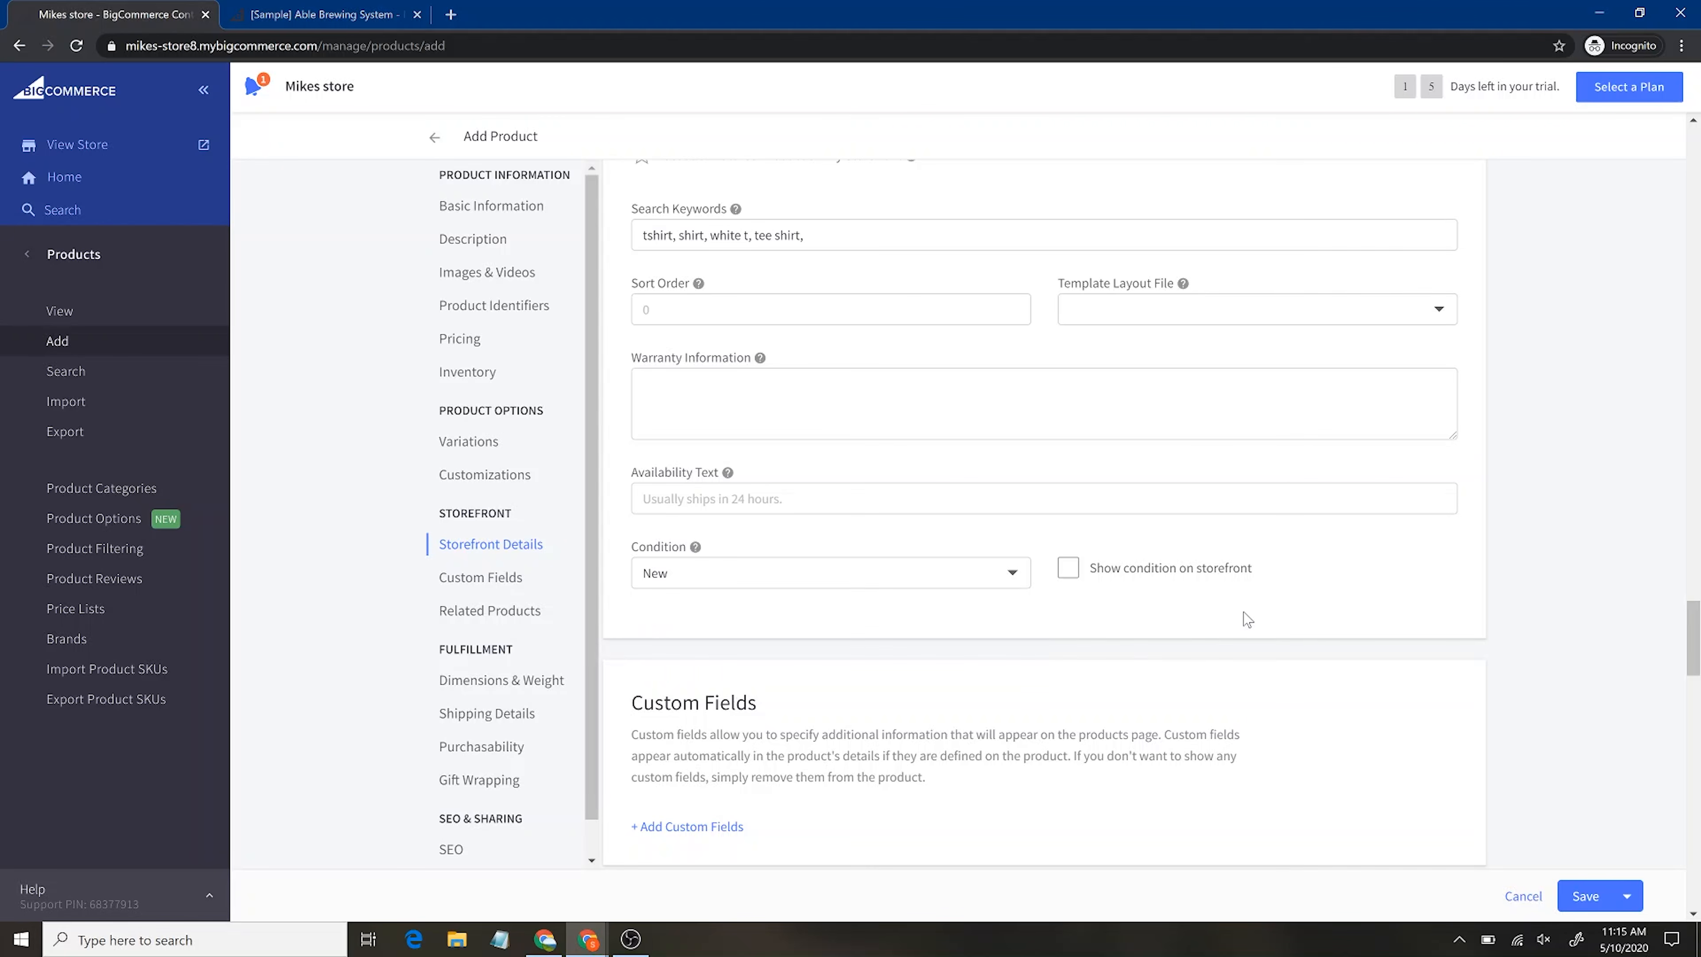
scroll(1333, 699, down, 5)
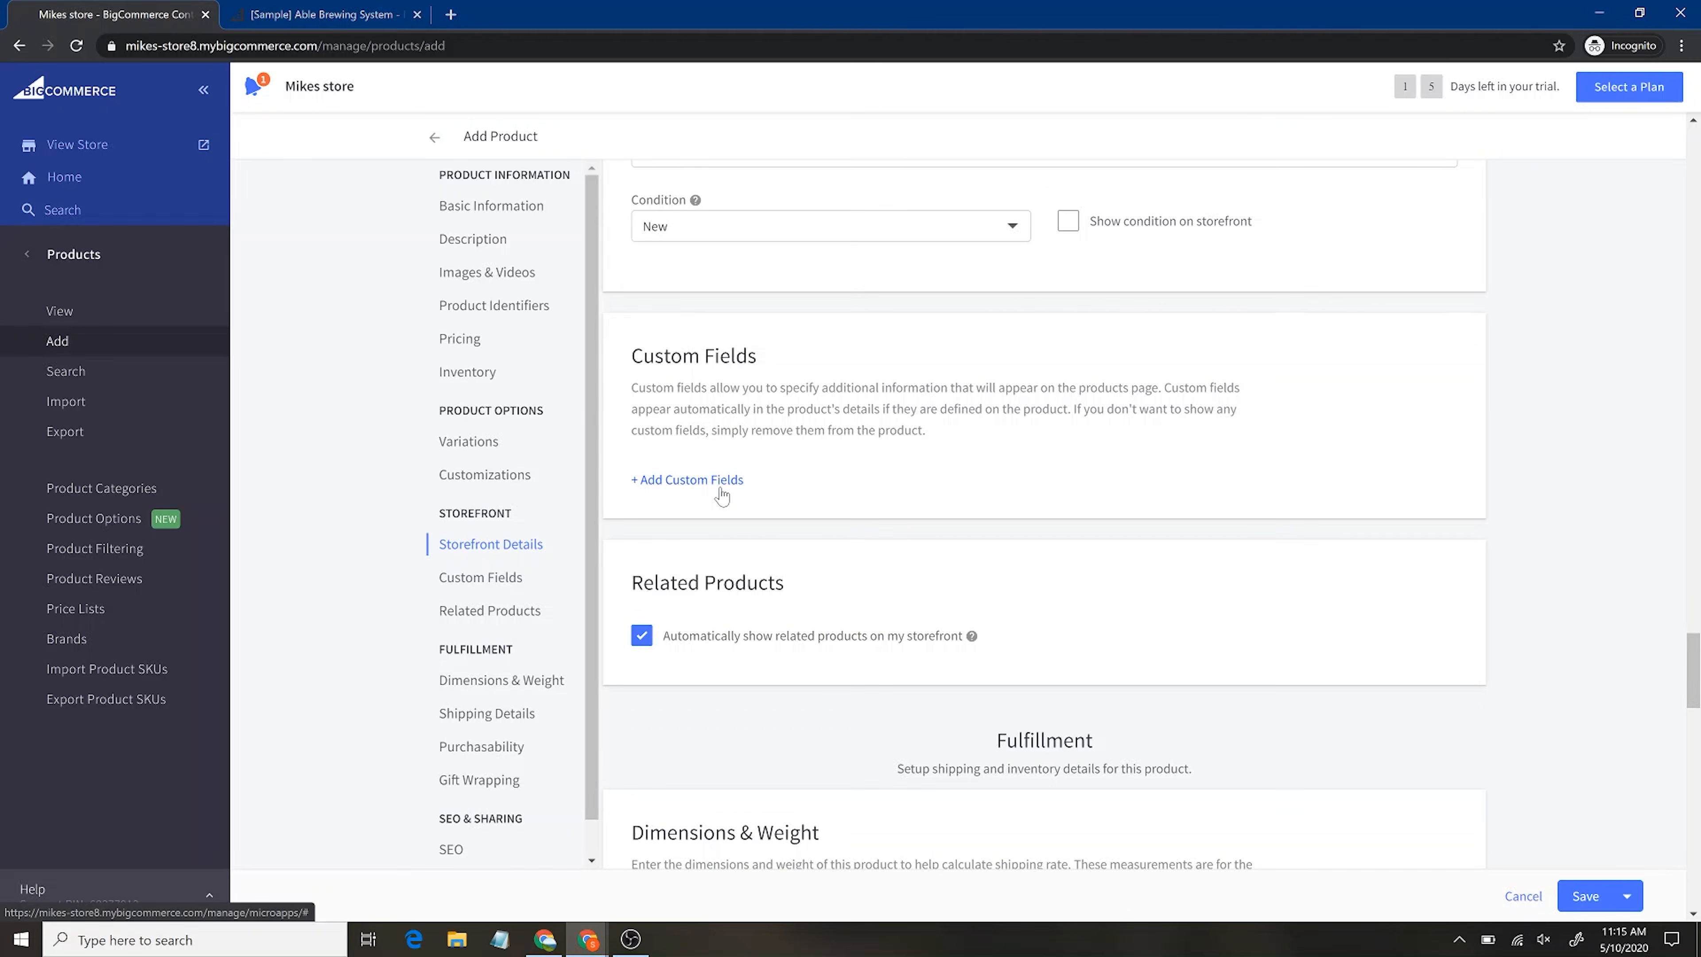
click(720, 488)
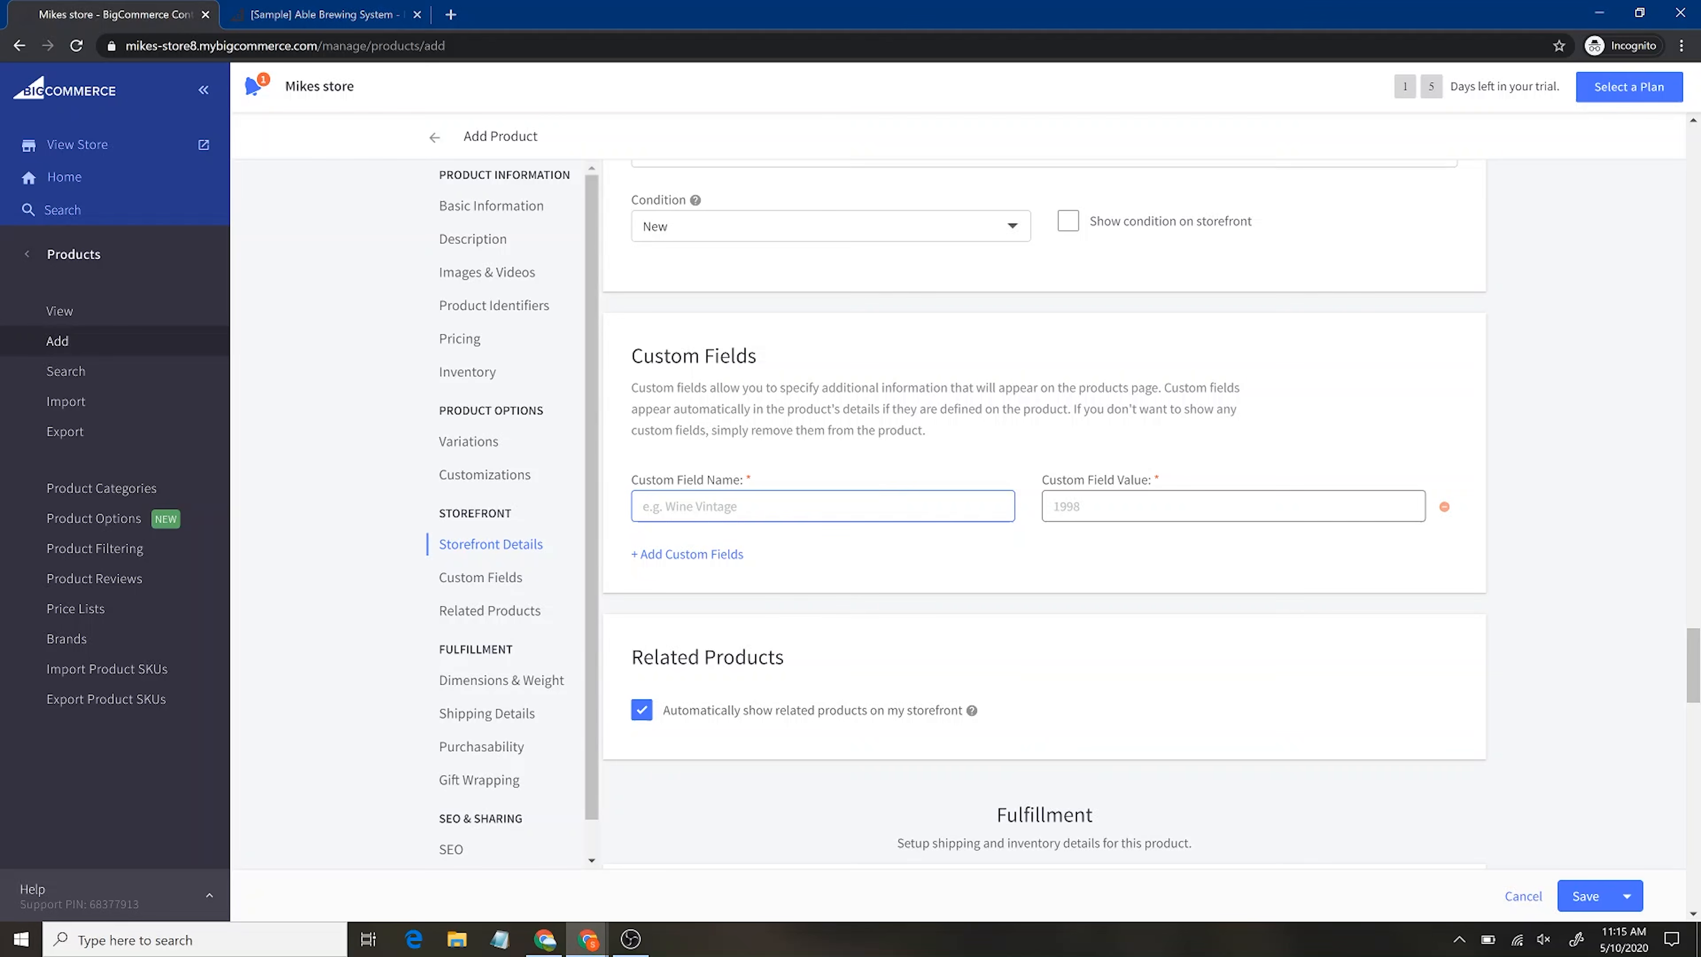
click(1443, 508)
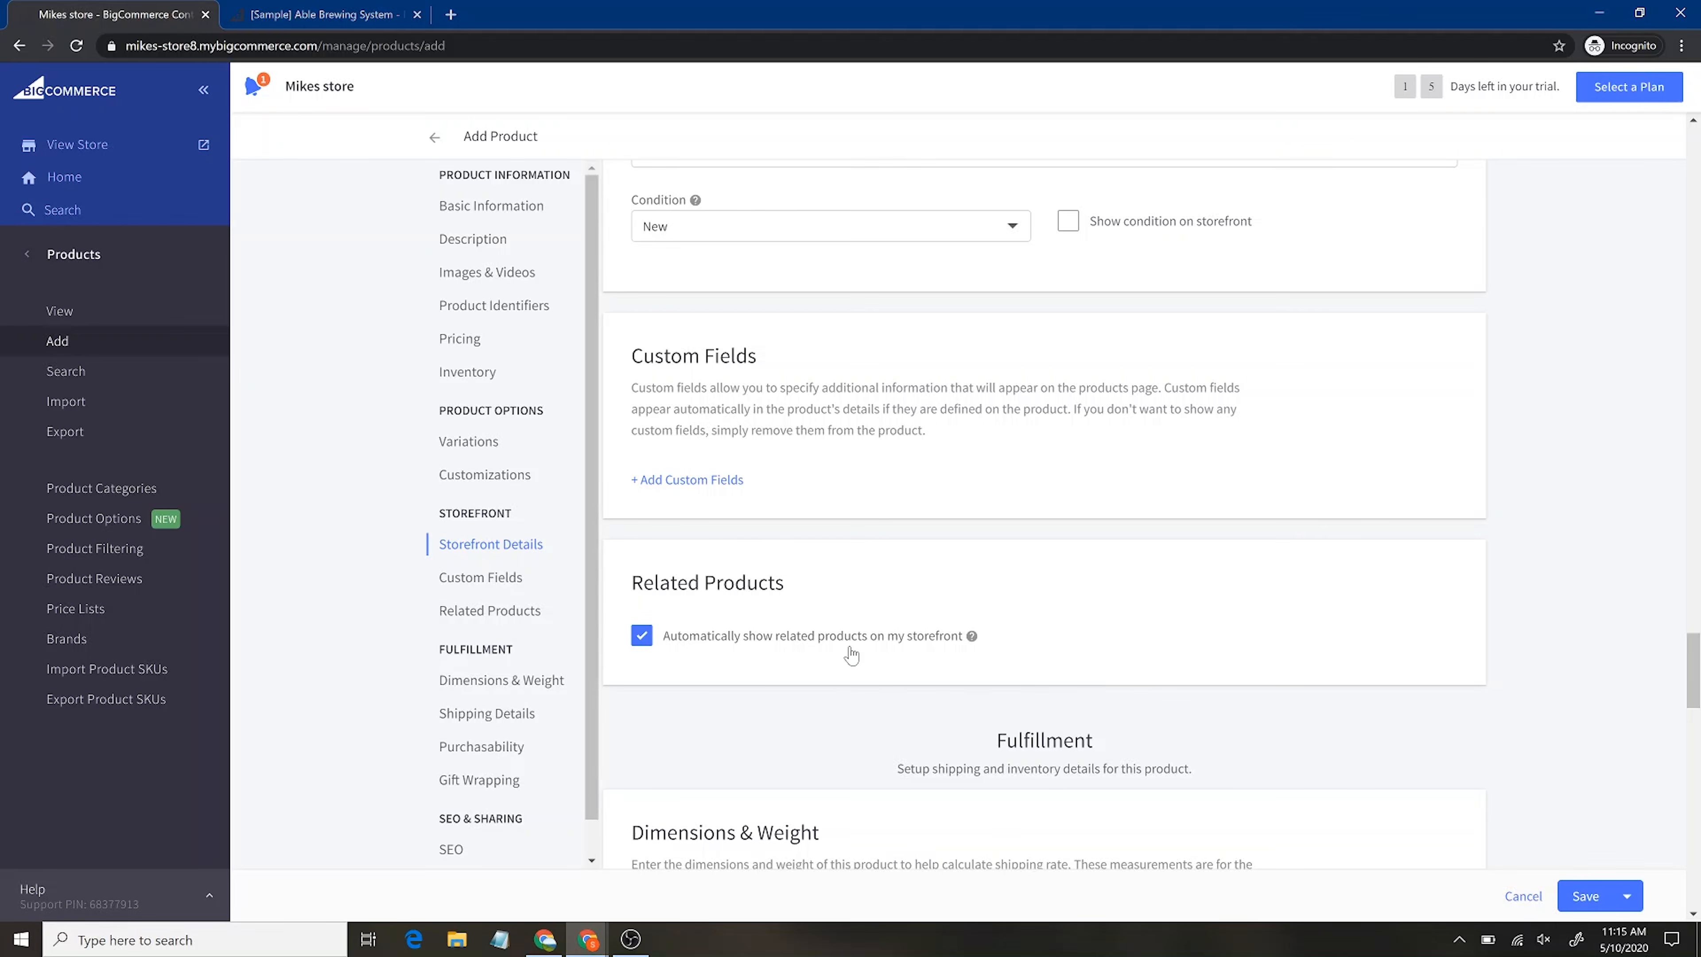
scroll(853, 657, down, 2)
scroll(770, 590, down, 1)
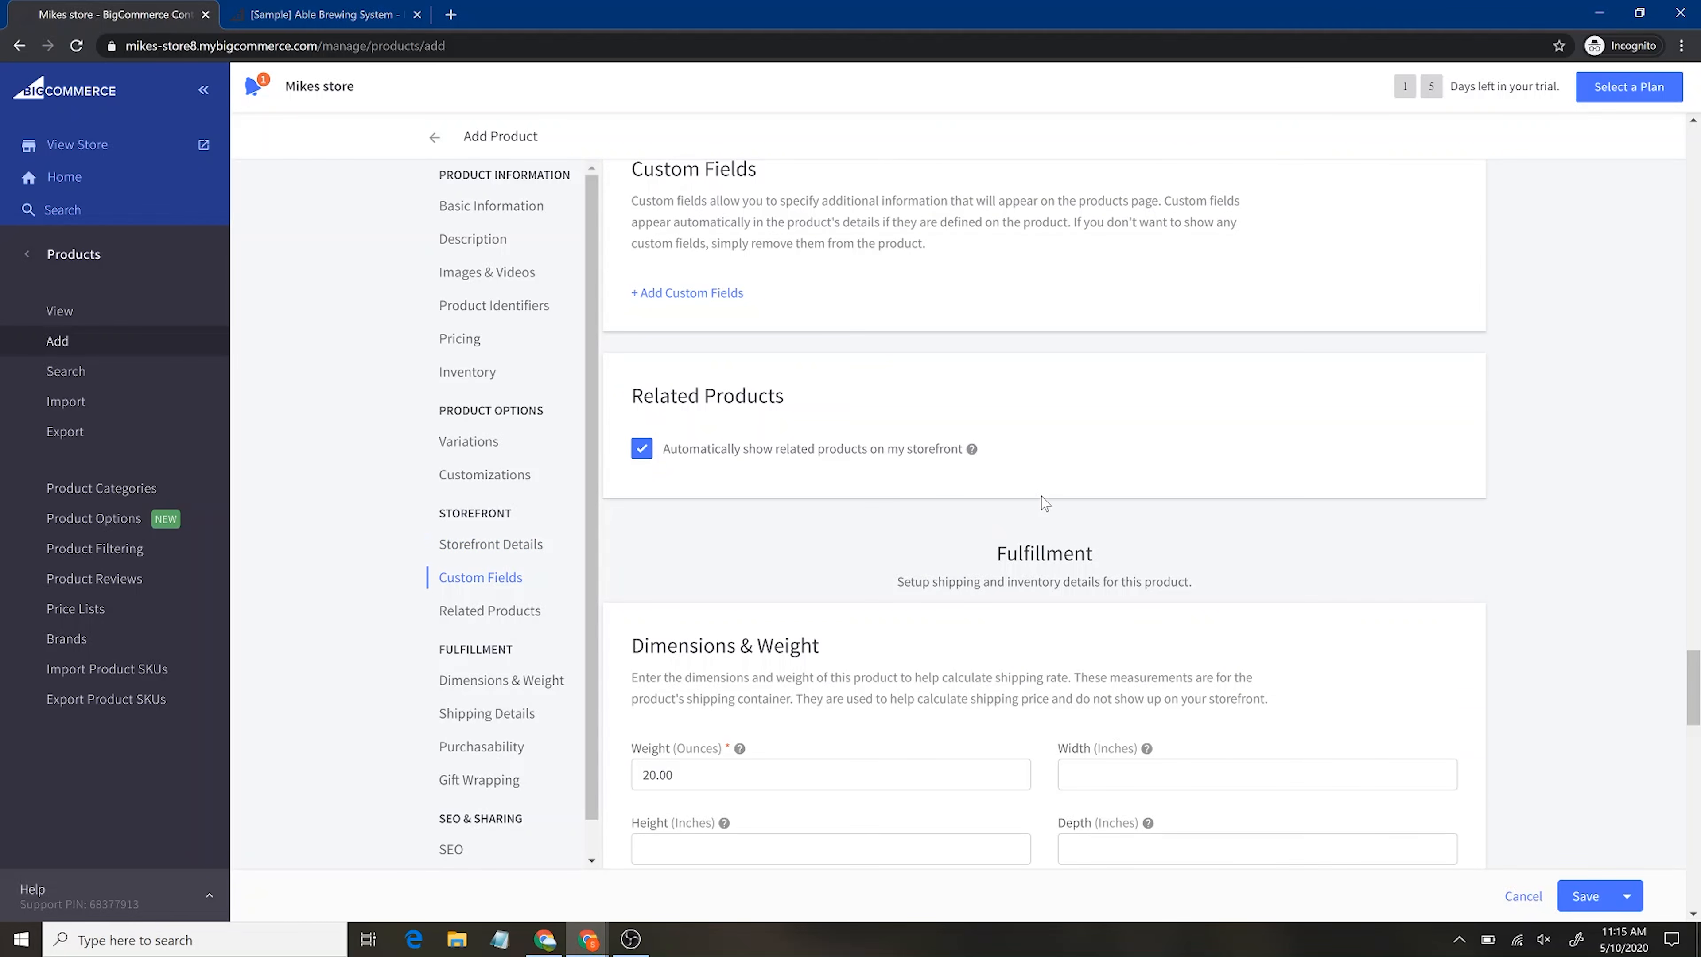
Enable Free Shipping in the Outdoor TShirt's Shipping Details, leaving dimensions blank
scroll(1045, 503, down, 5)
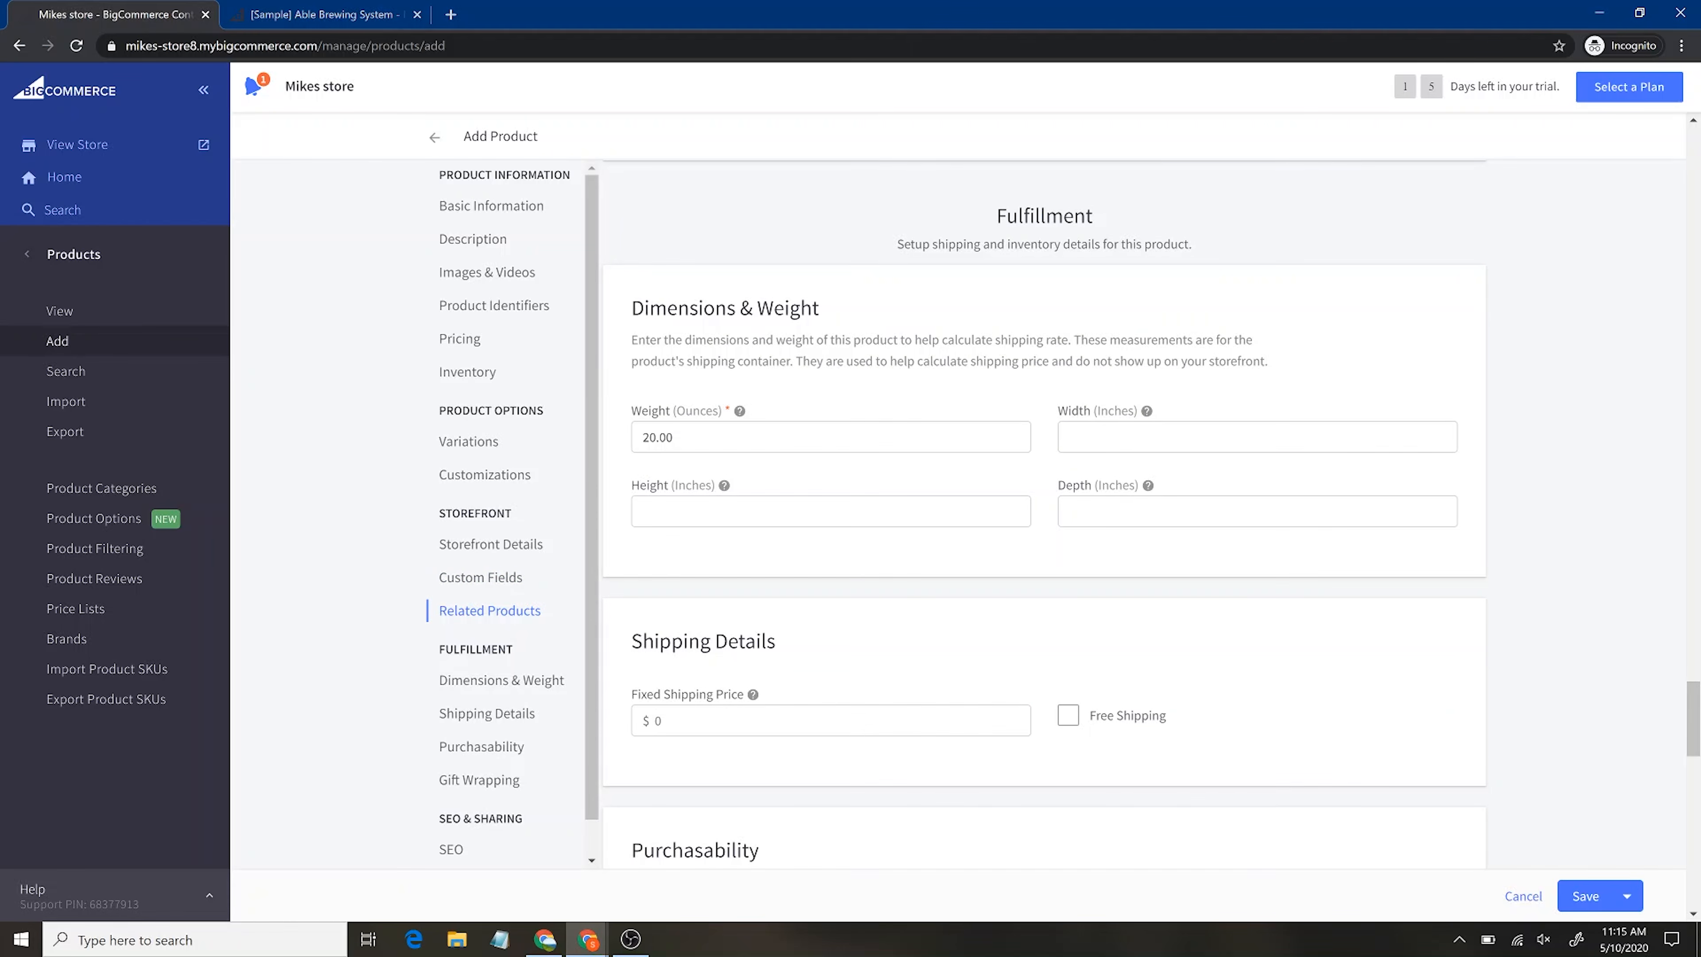
drag(1006, 217, 1047, 217)
click(1006, 325)
click(1110, 435)
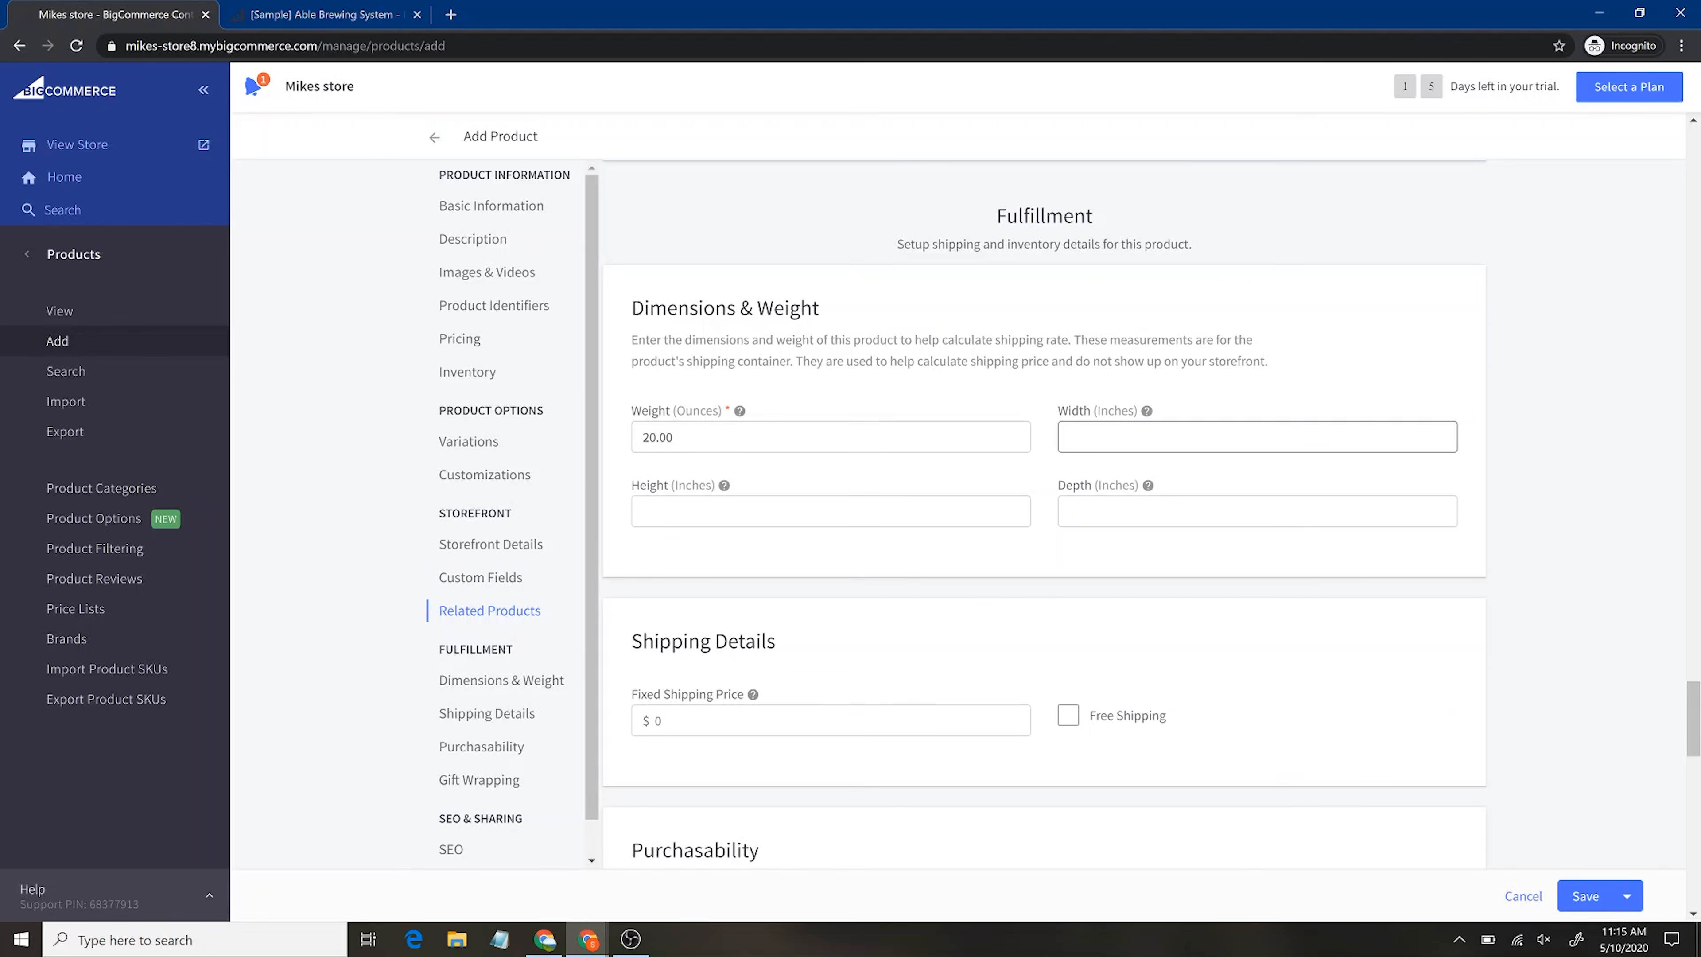
click(1125, 509)
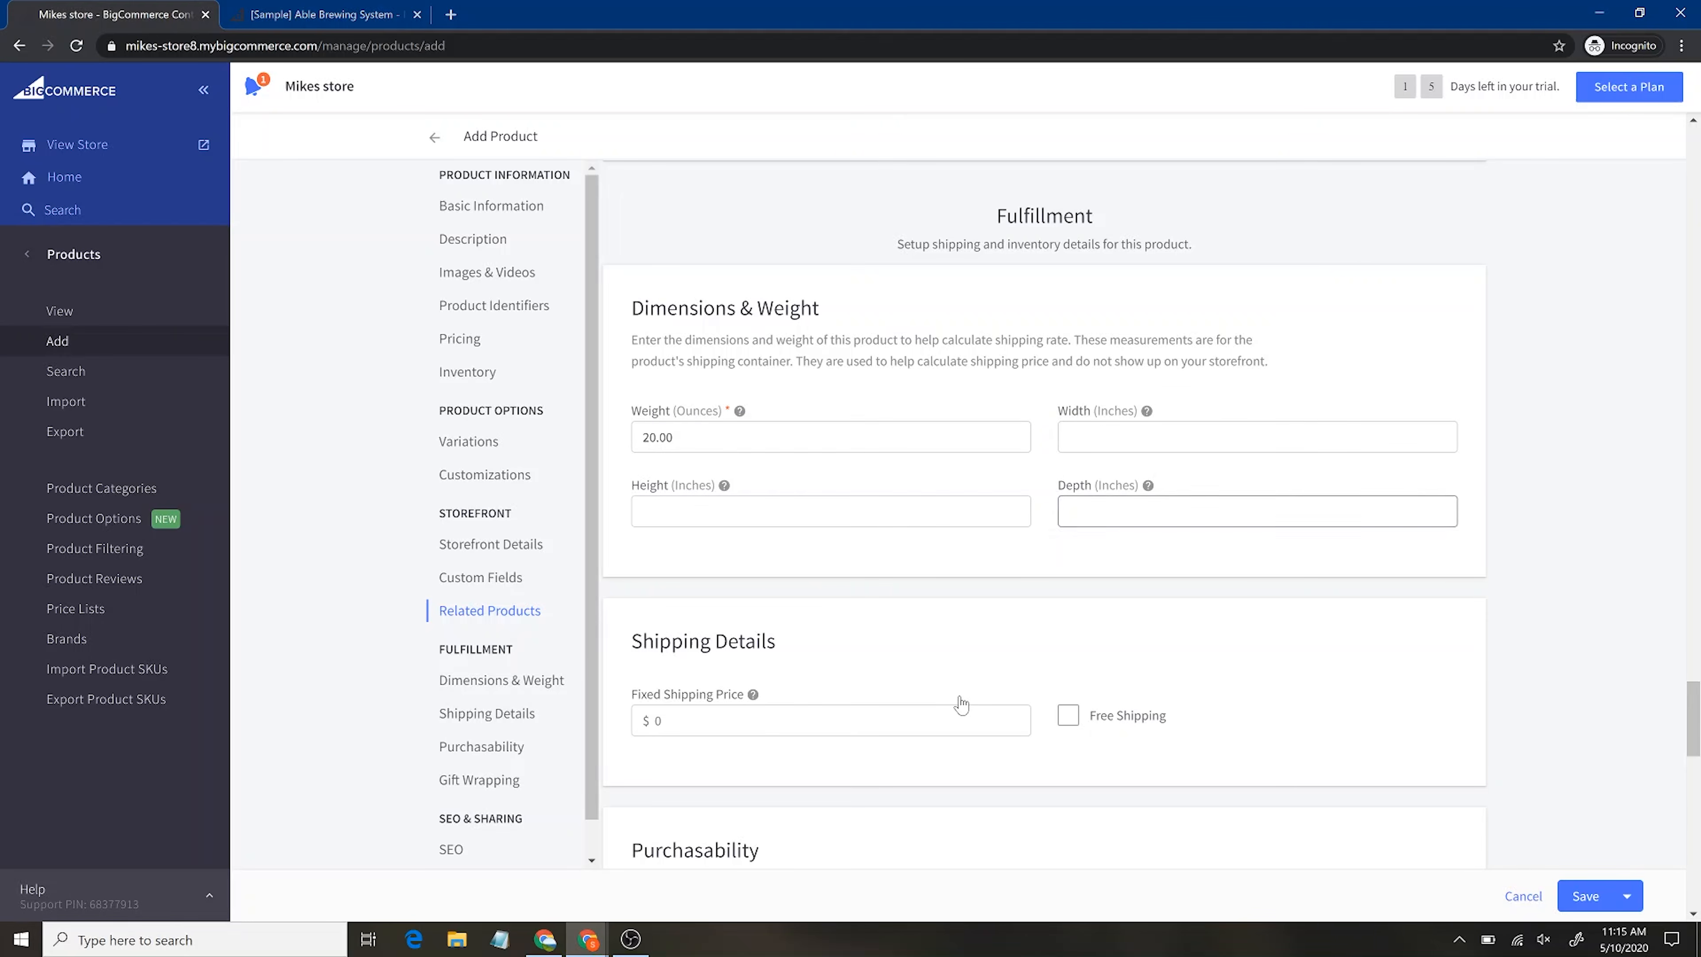
scroll(960, 700, down, 2)
click(1069, 608)
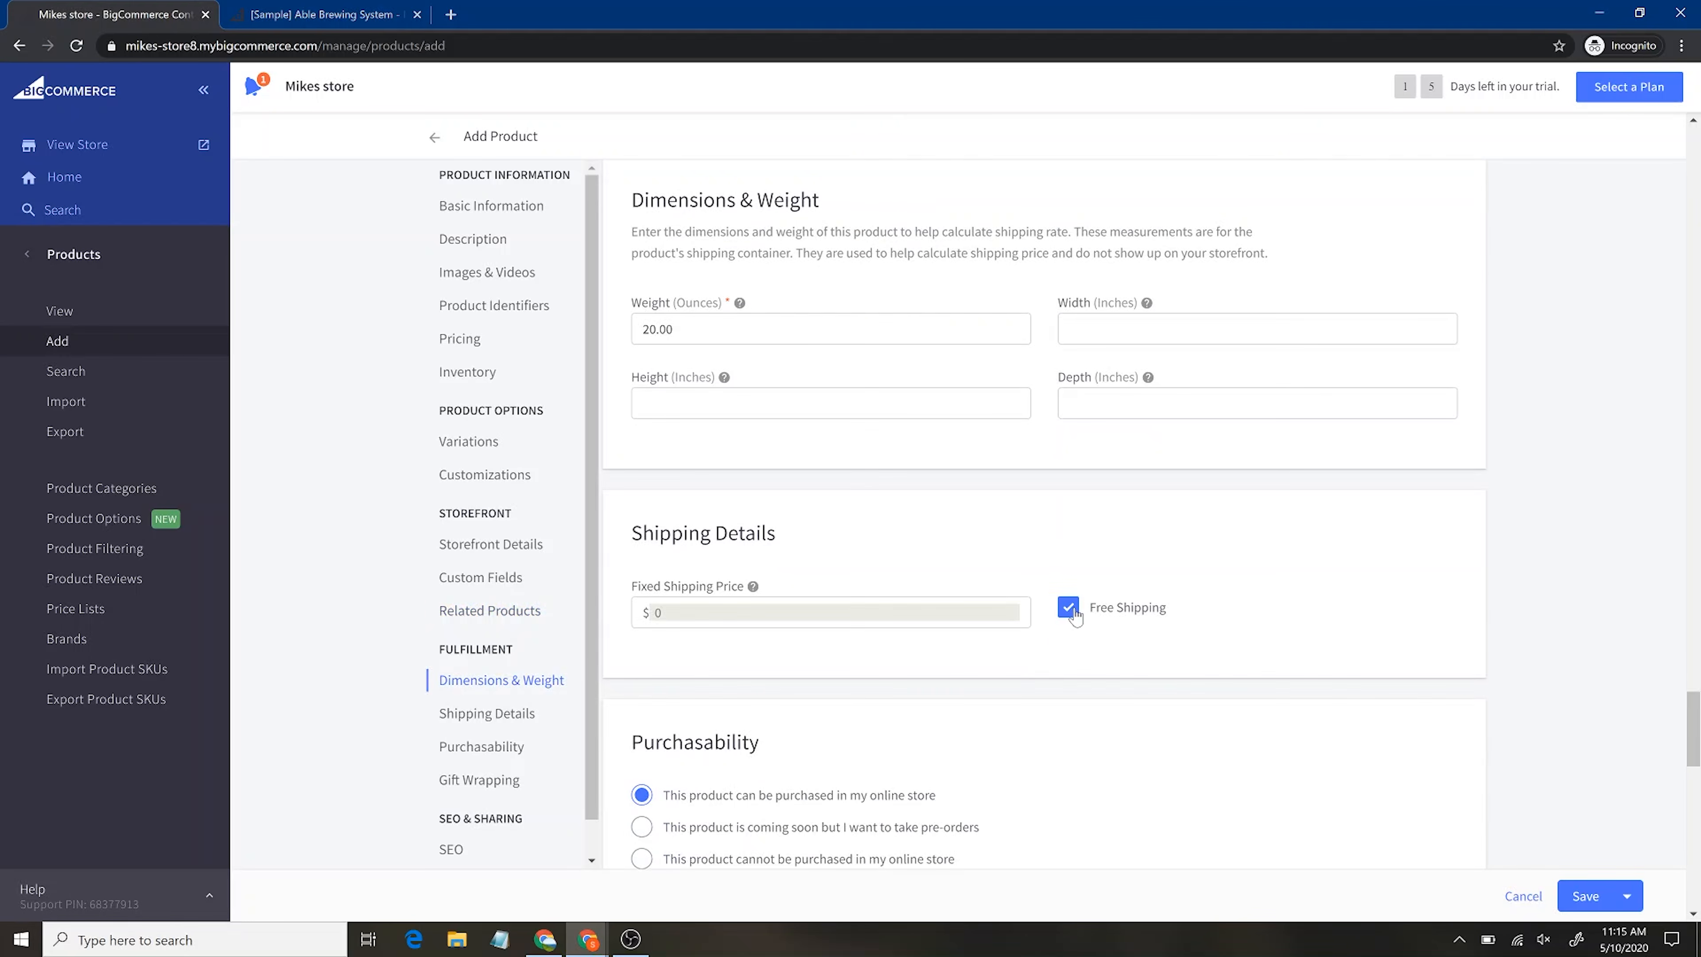
scroll(1202, 660, down, 5)
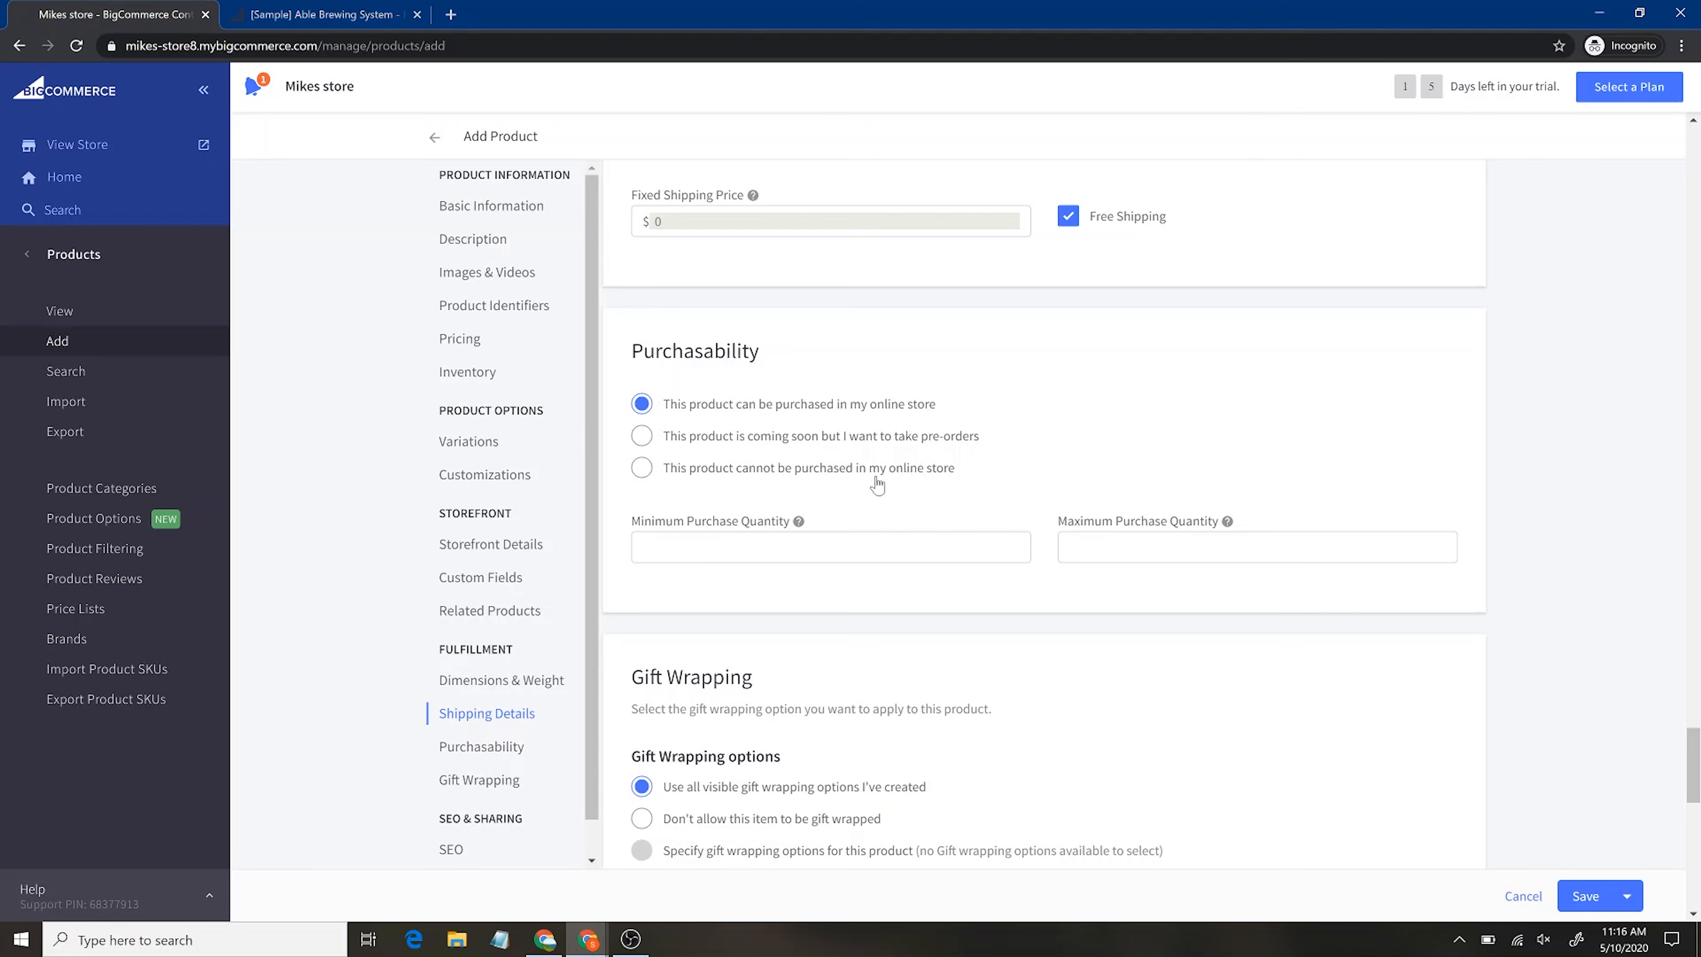
click(965, 546)
scroll(965, 547, down, 5)
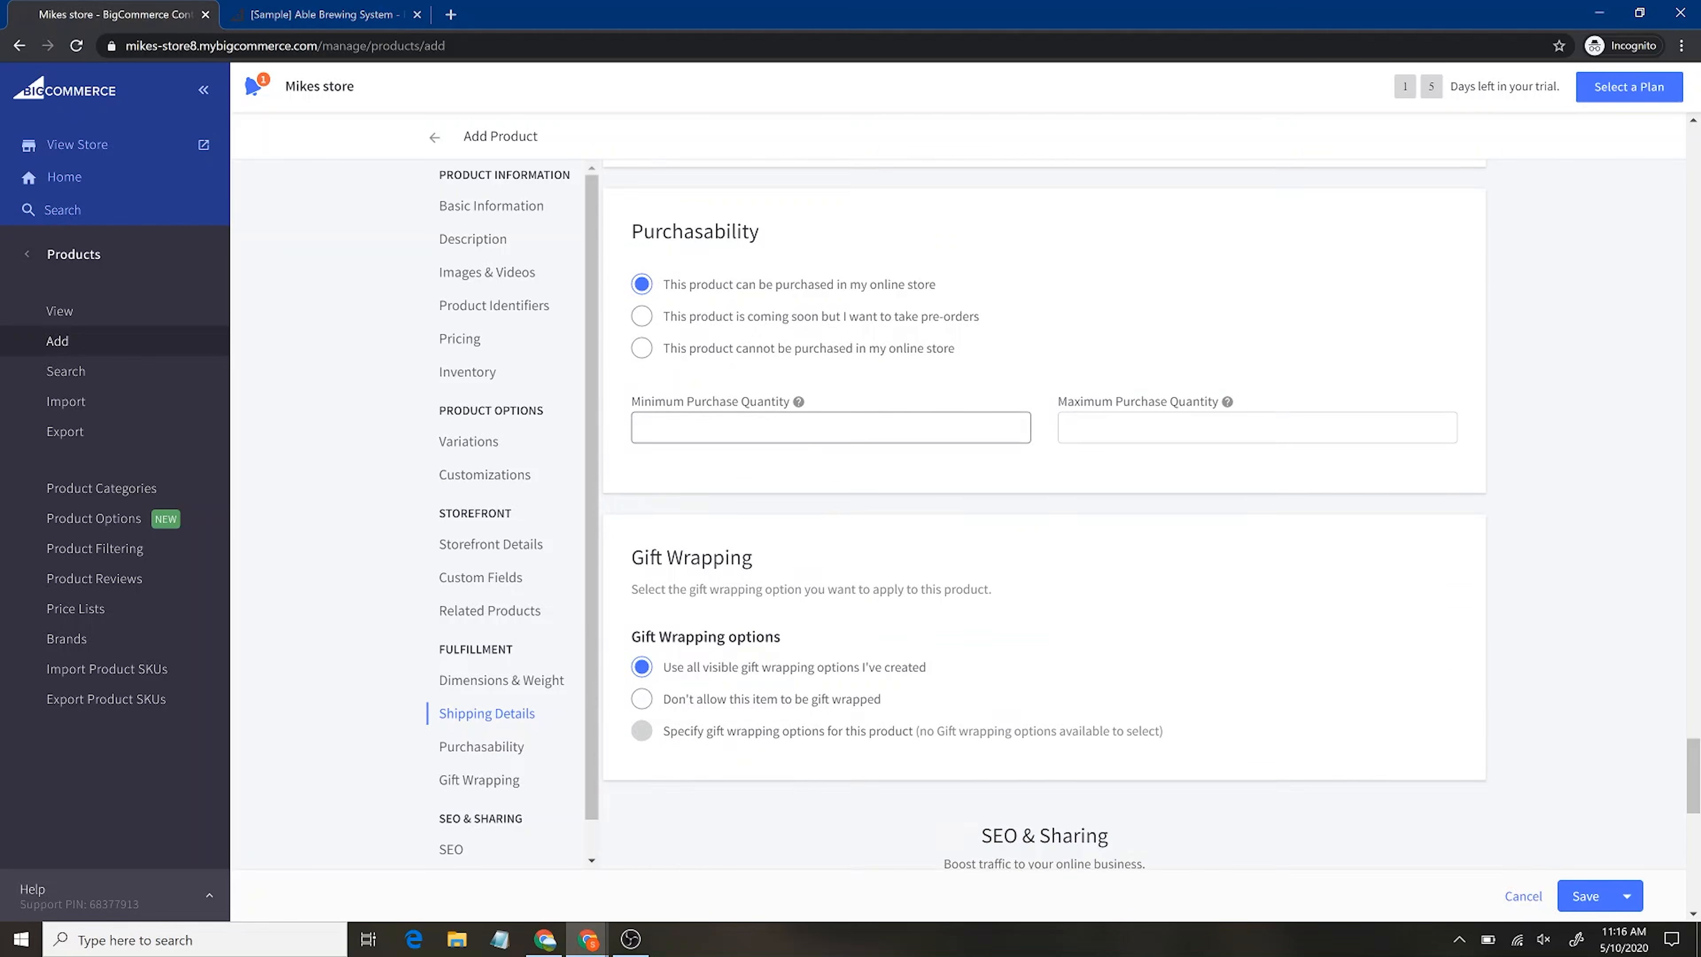
scroll(890, 376, down, 6)
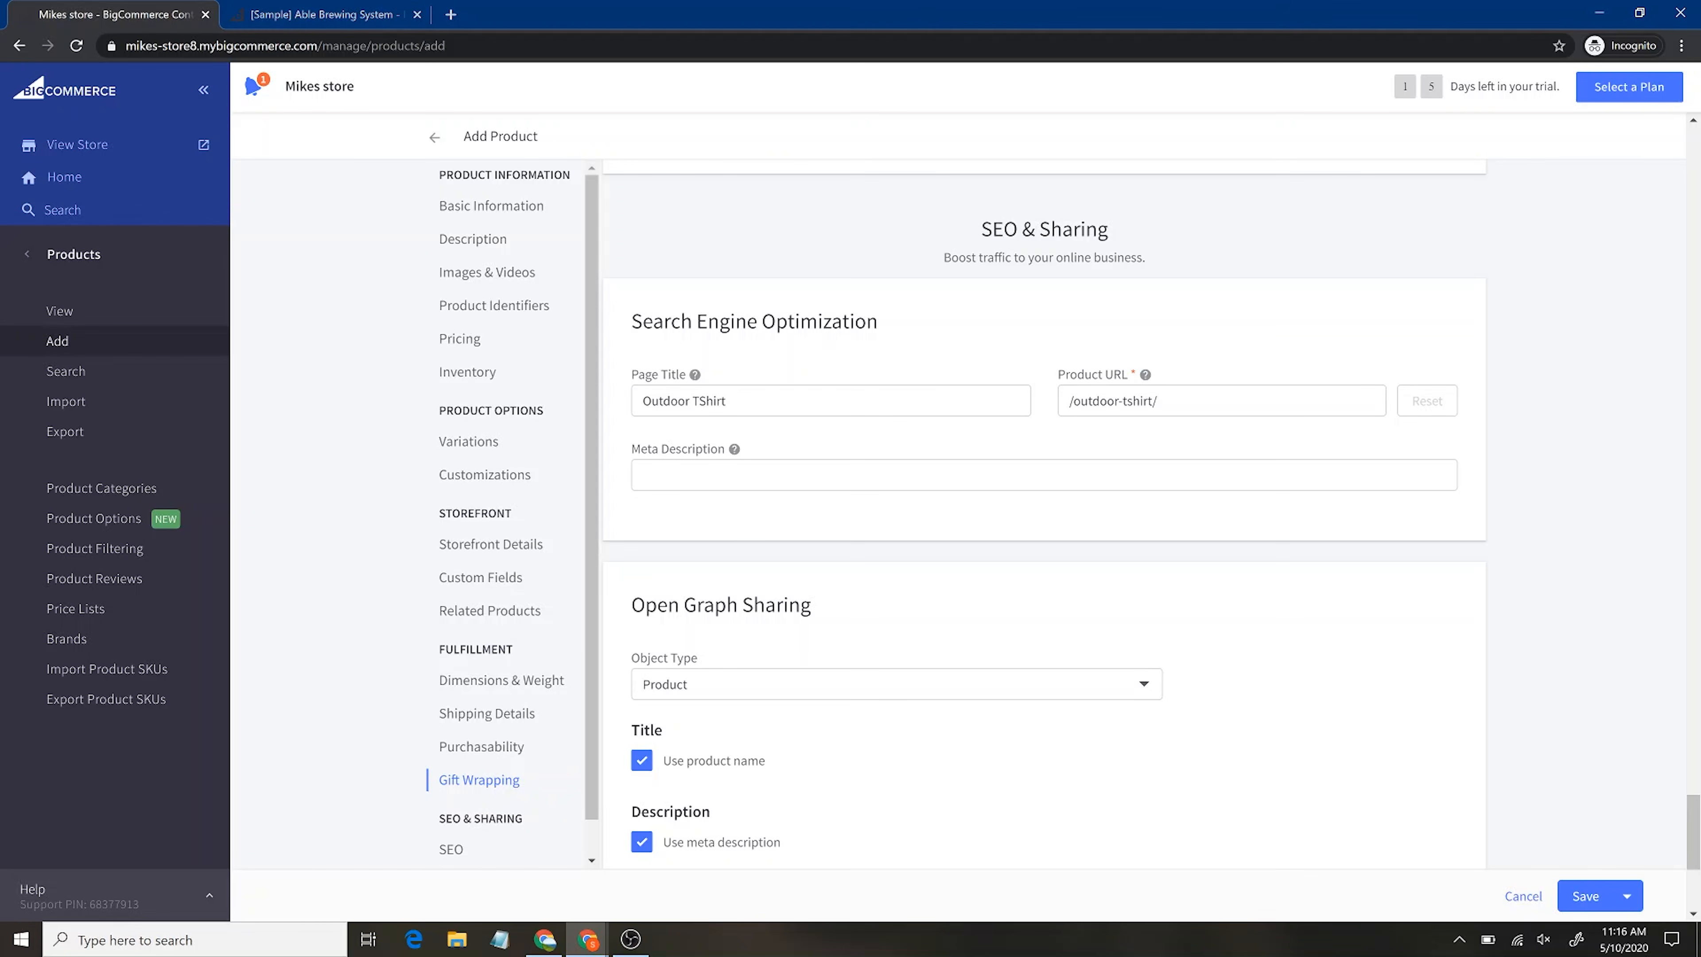
Run a Google search for 'tshirt' in a new browser tab, then switch back to the Add Product tab
click(450, 14)
text(tshirt)
key(Return)
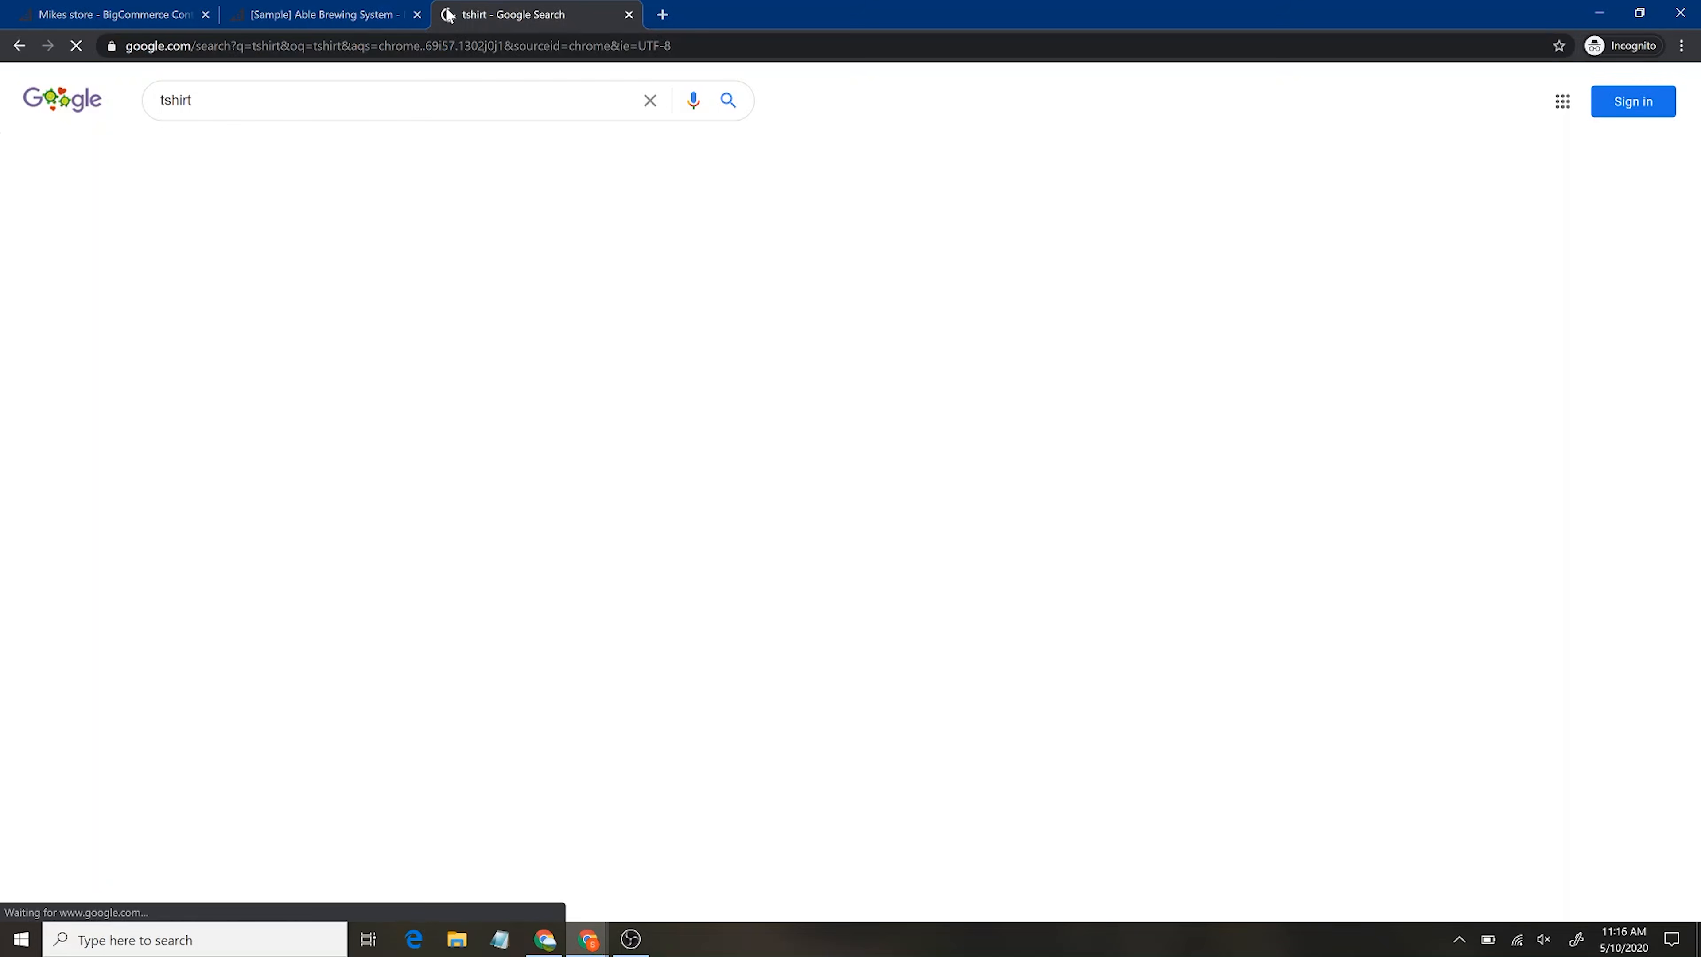
scroll(379, 370, down, 8)
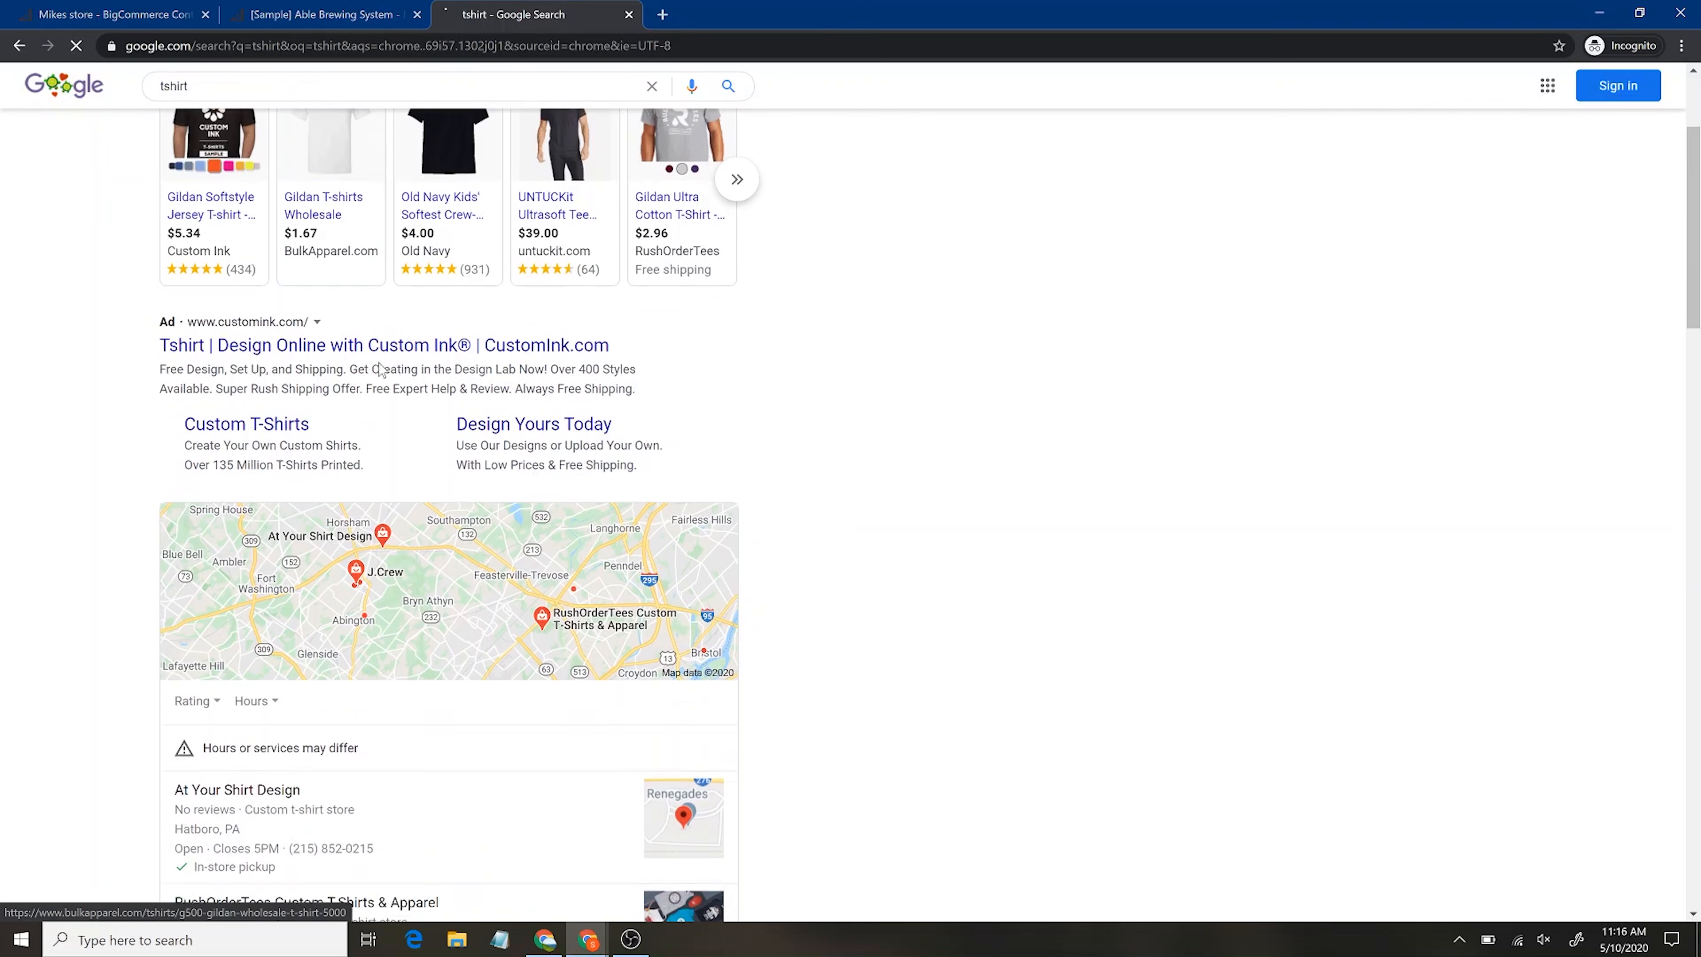
scroll(379, 370, down, 9)
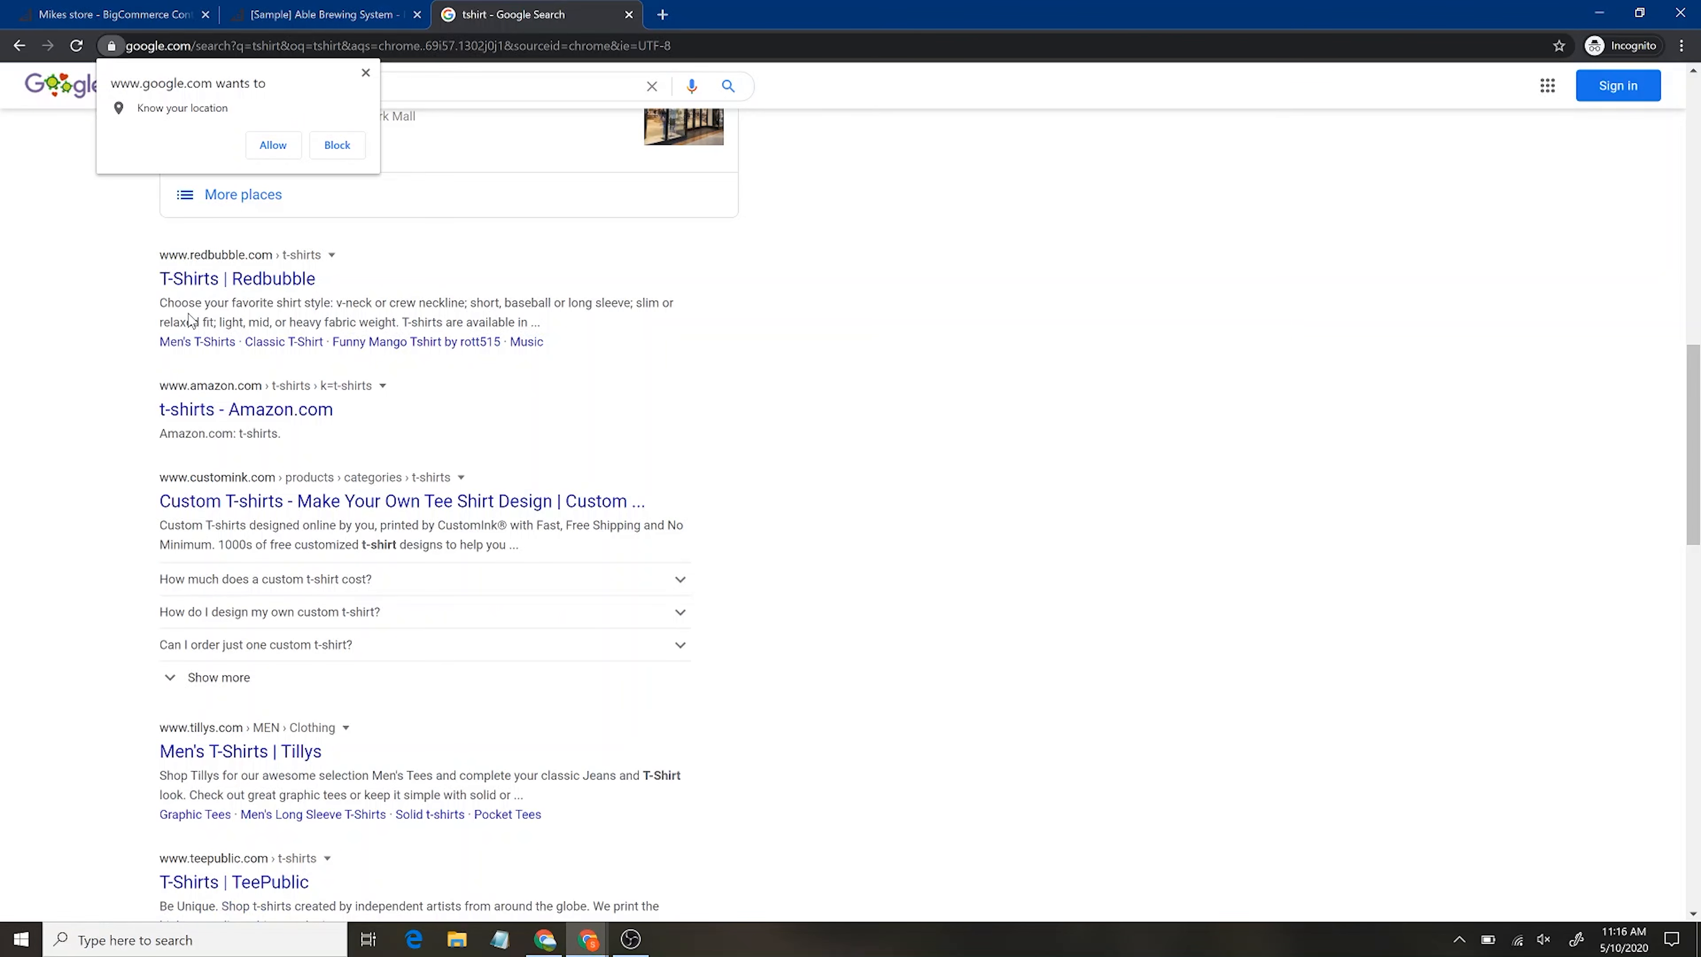
click(322, 14)
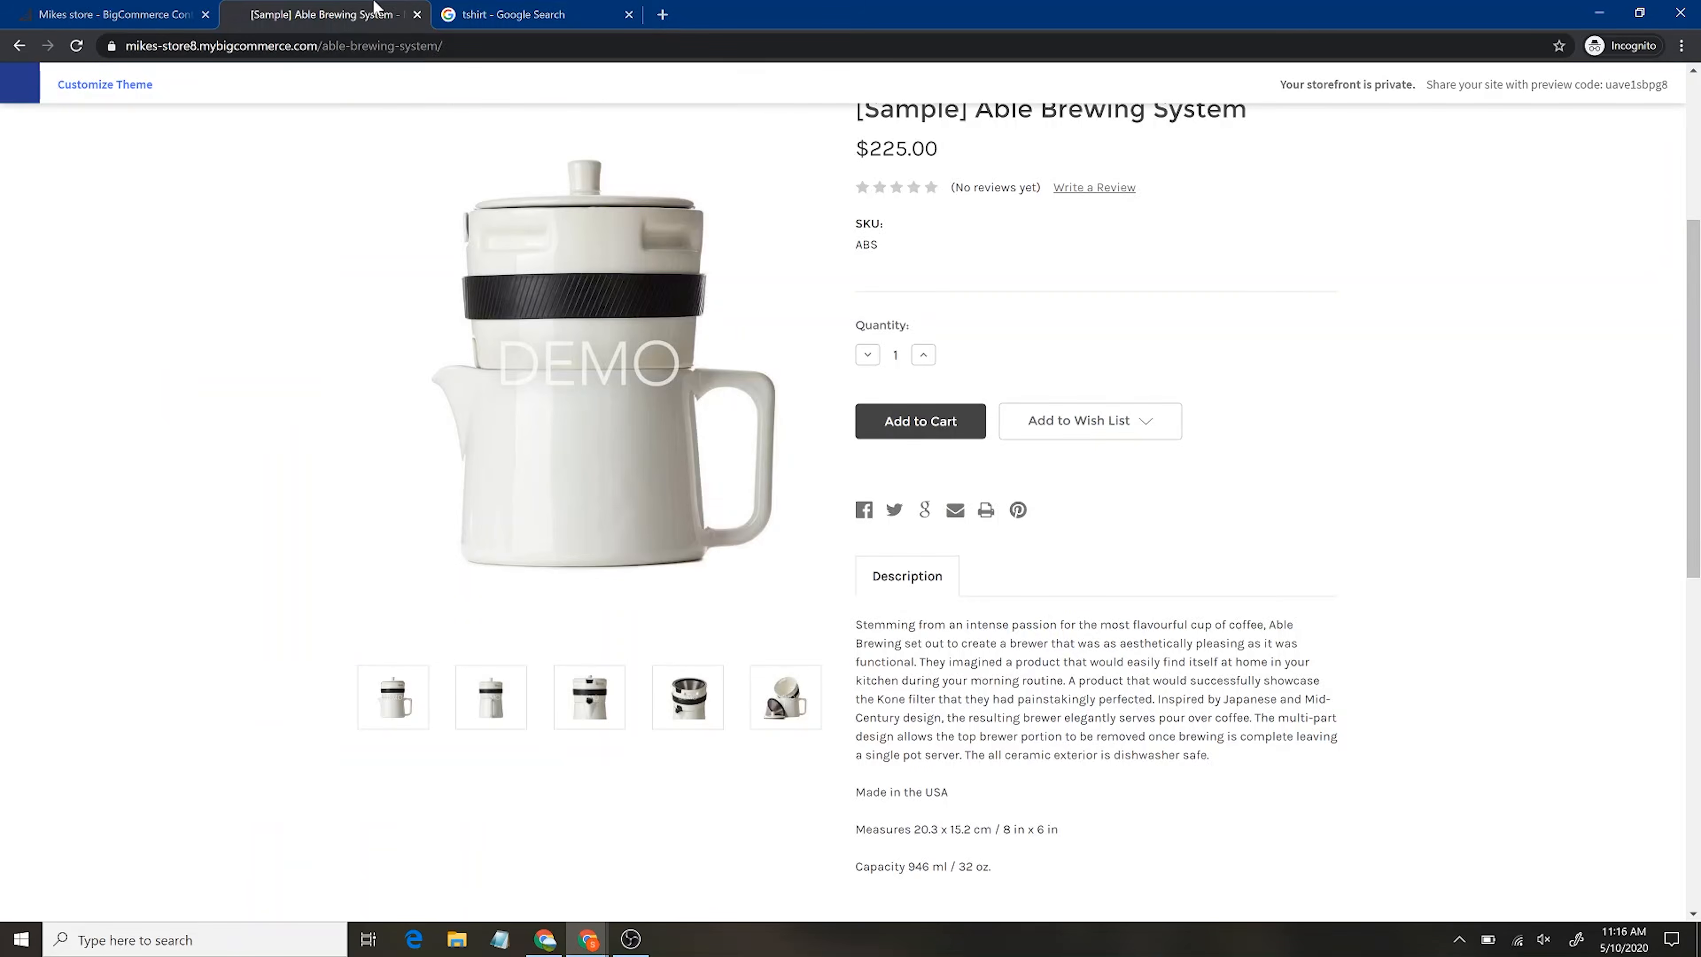
click(129, 8)
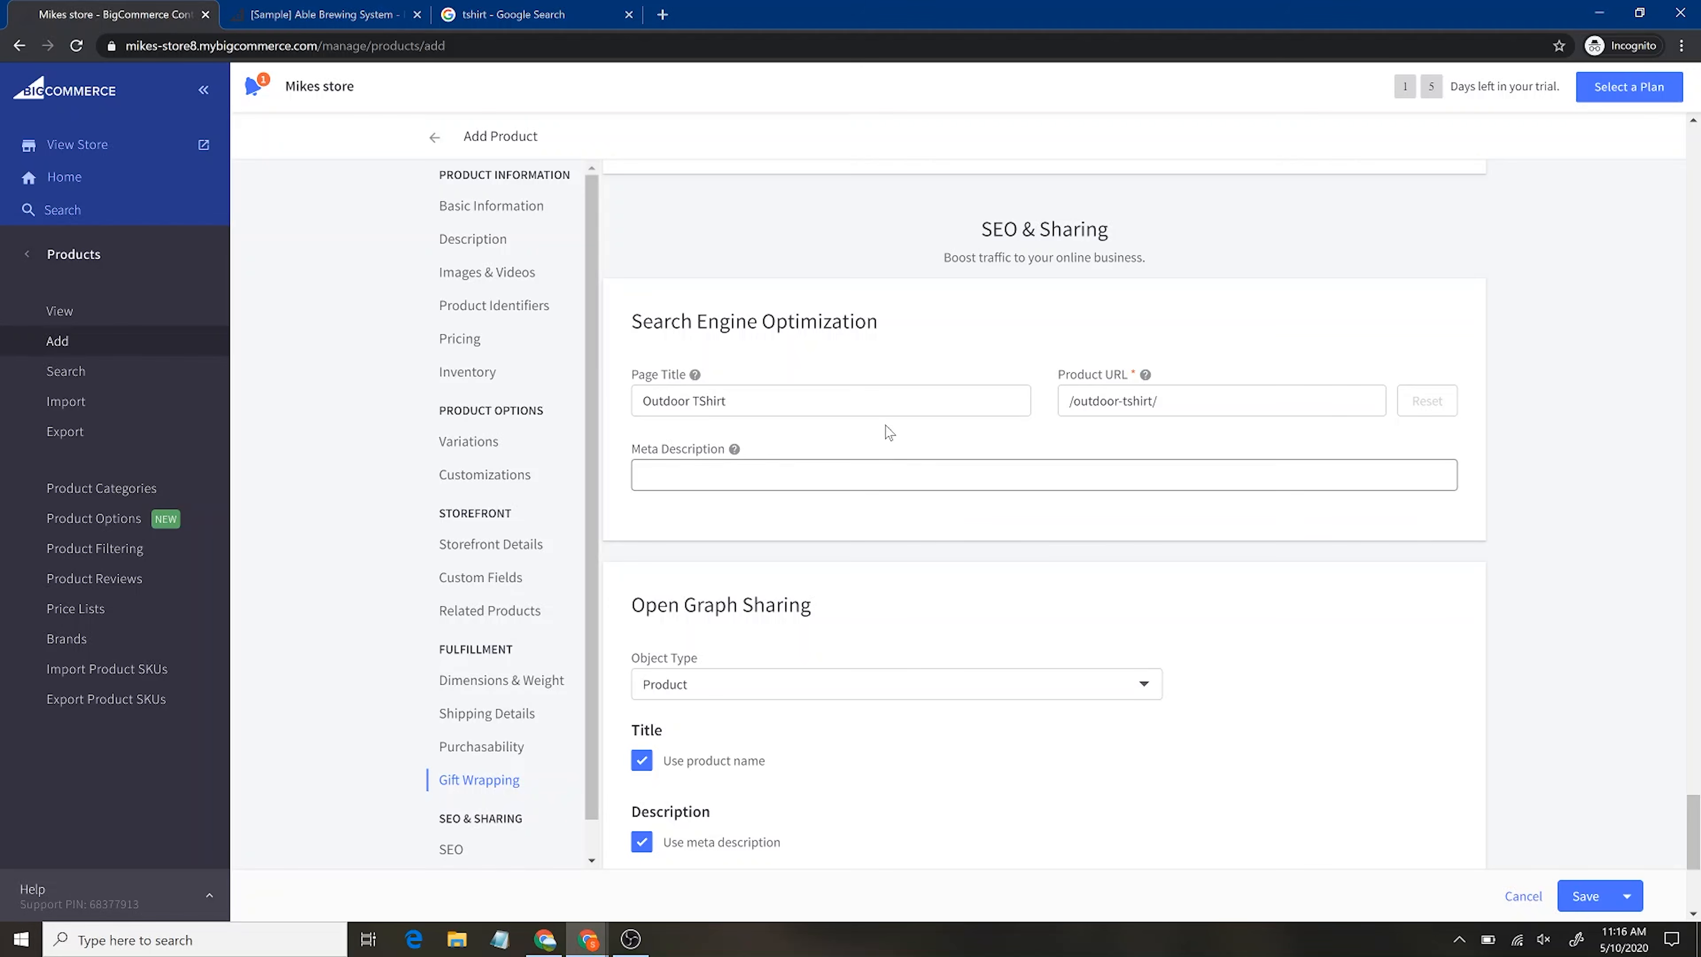
Attempt to save the Outdoor TShirt from the bottom of the Add Product form
scroll(869, 557, down, 1)
scroll(869, 558, down, 2)
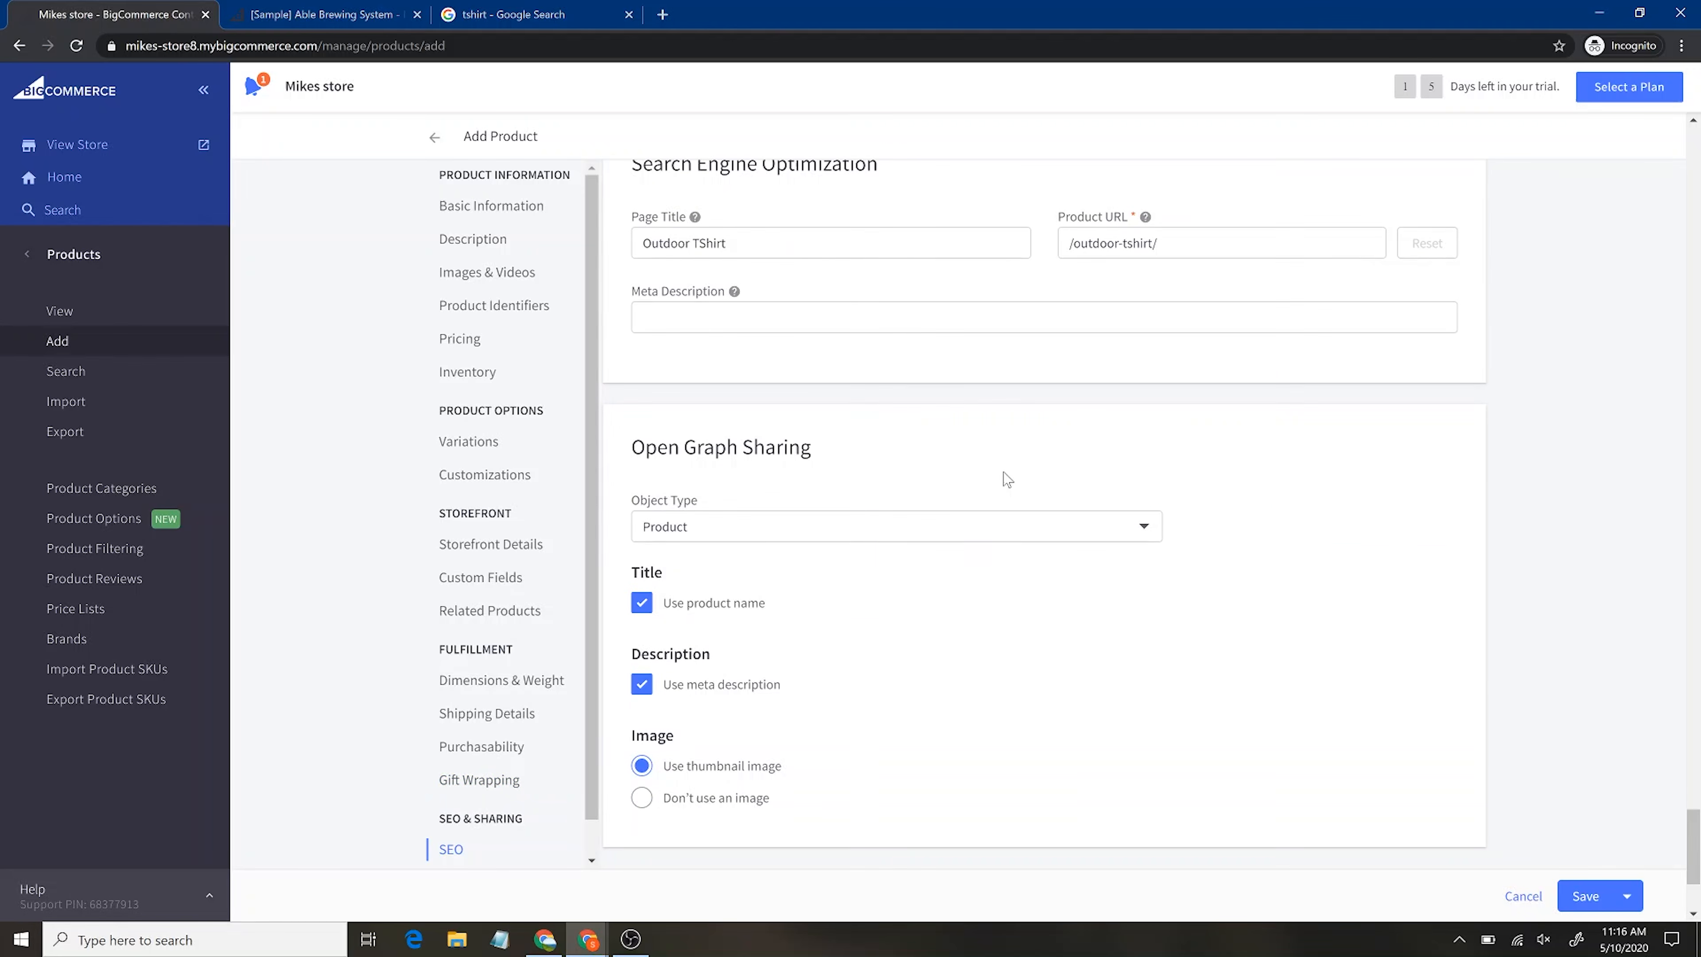
scroll(1008, 473, down, 3)
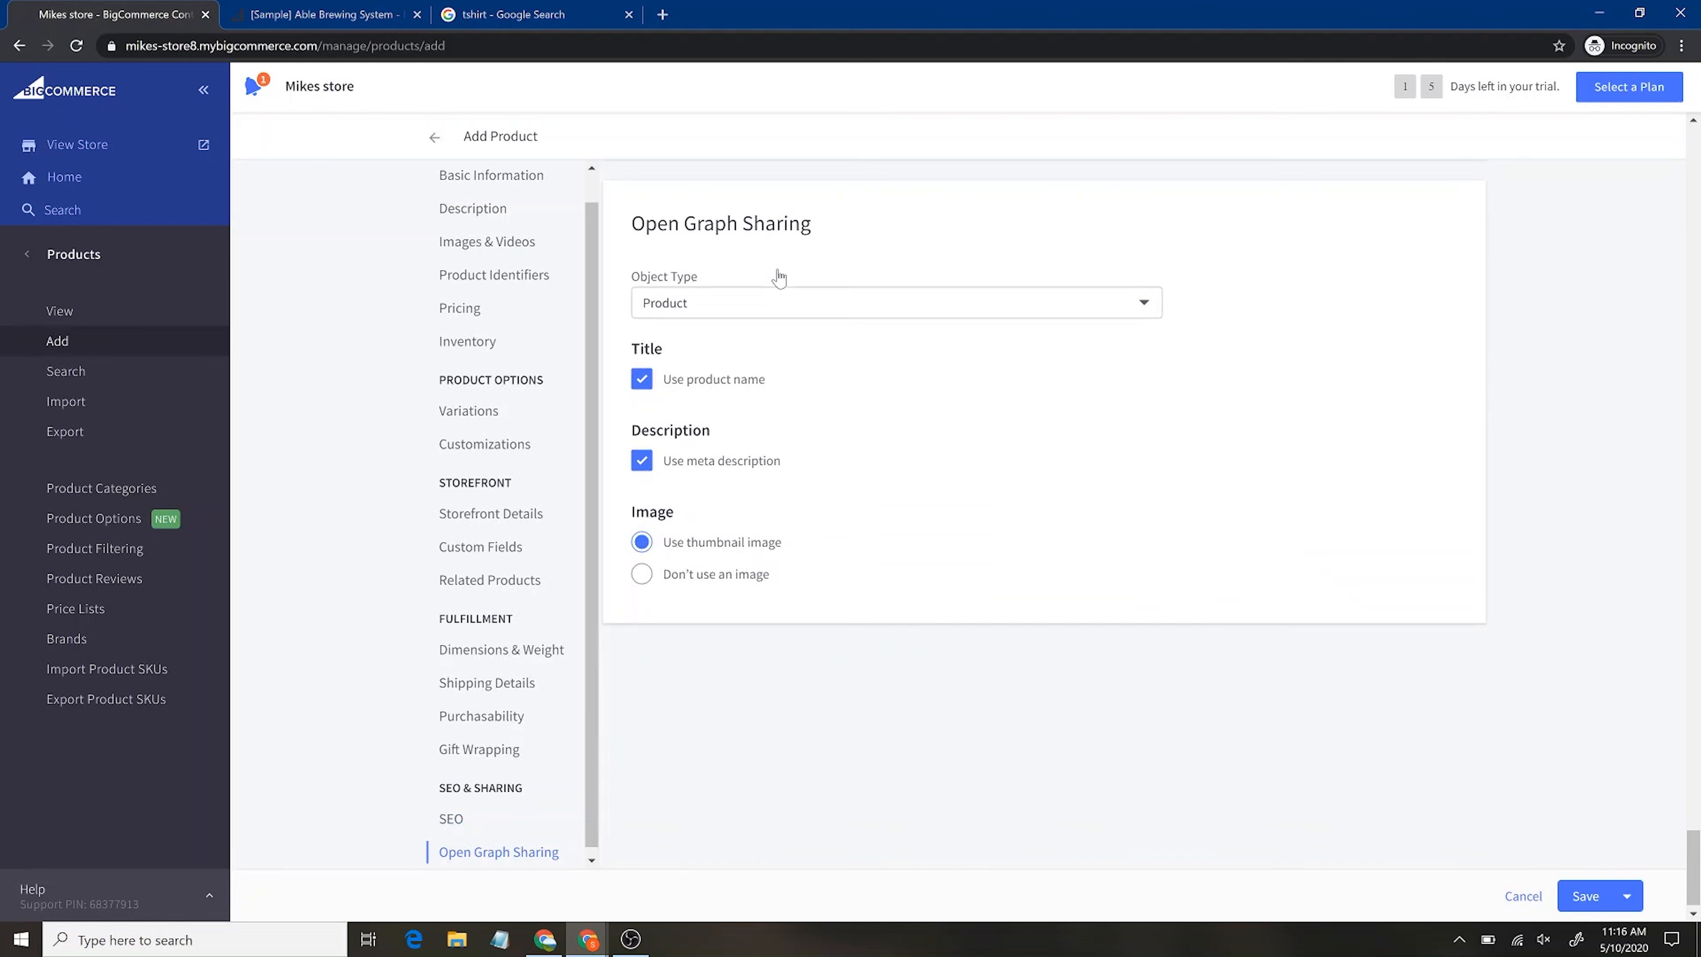
scroll(857, 708, down, 1)
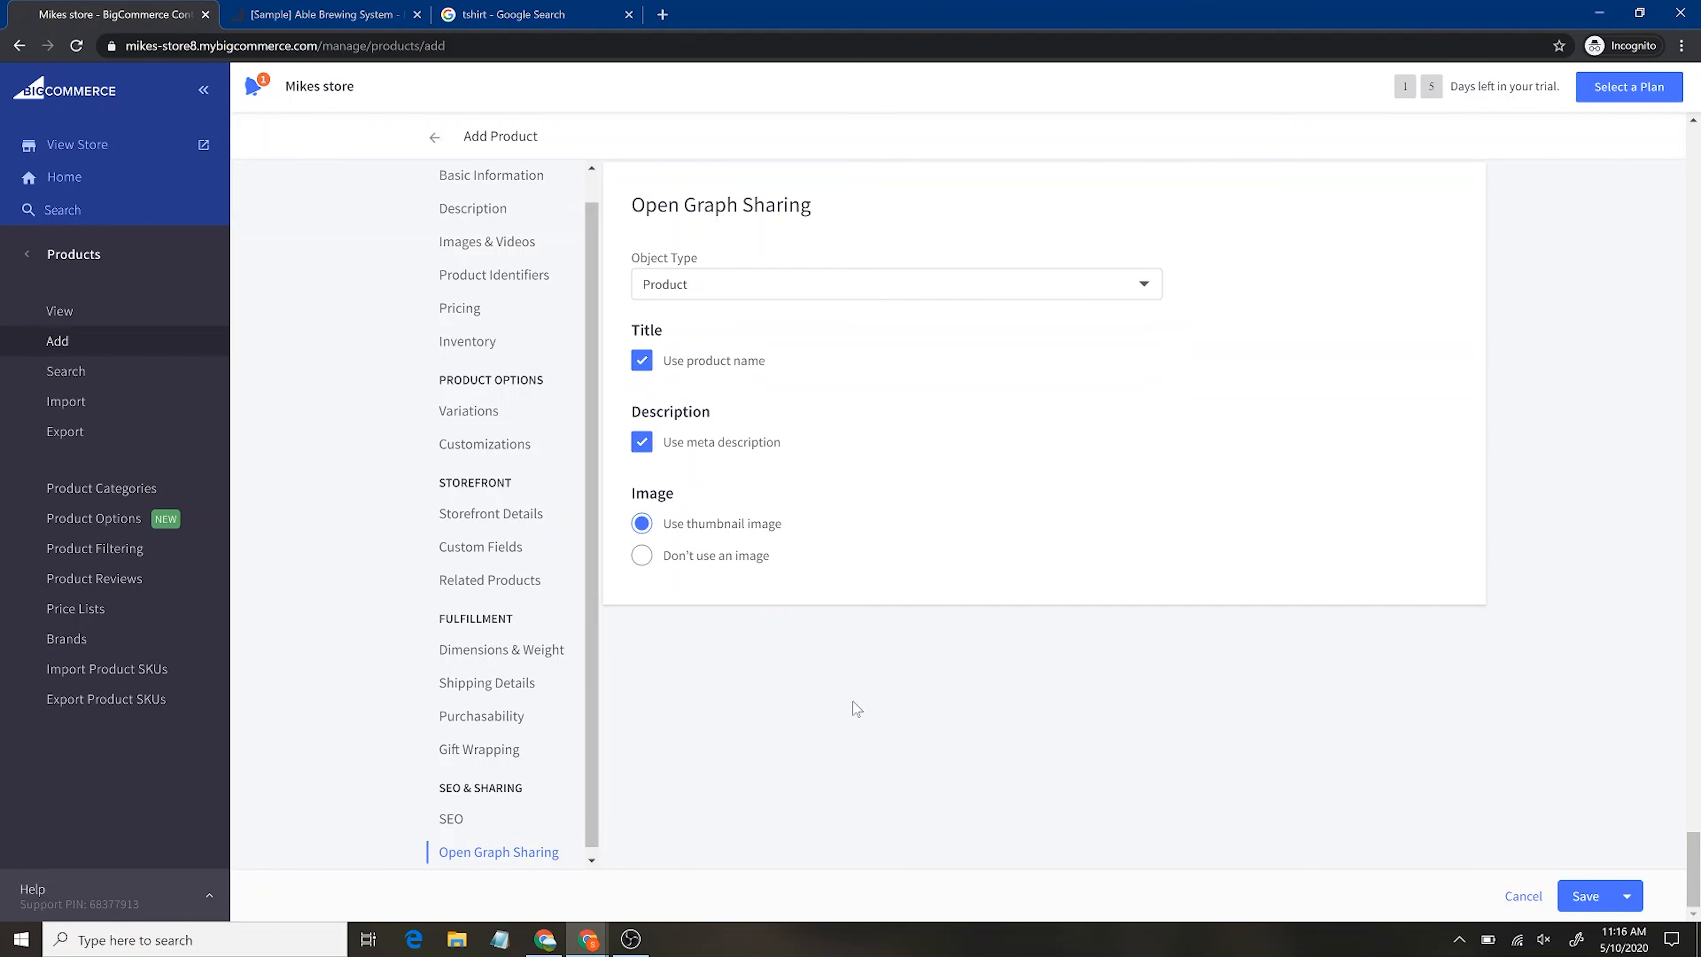
click(1597, 900)
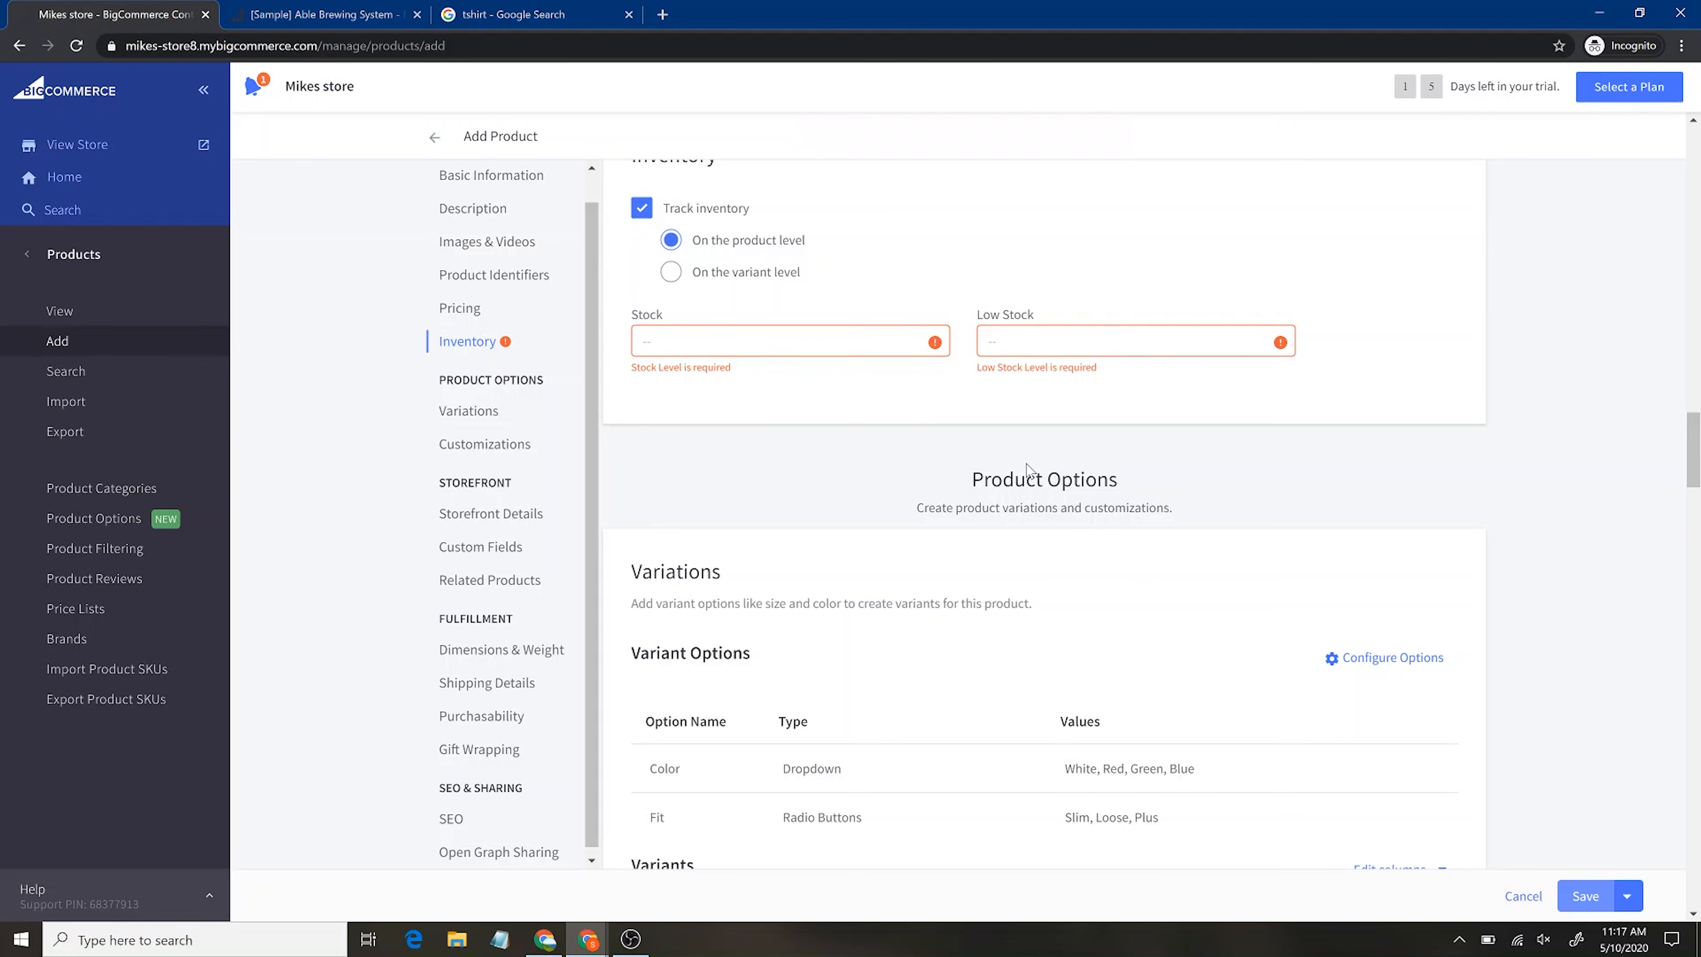
Set Stock to 200 and Low Stock to 25, save the Outdoor TShirt, and view the products list
scroll(1026, 467, up, 3)
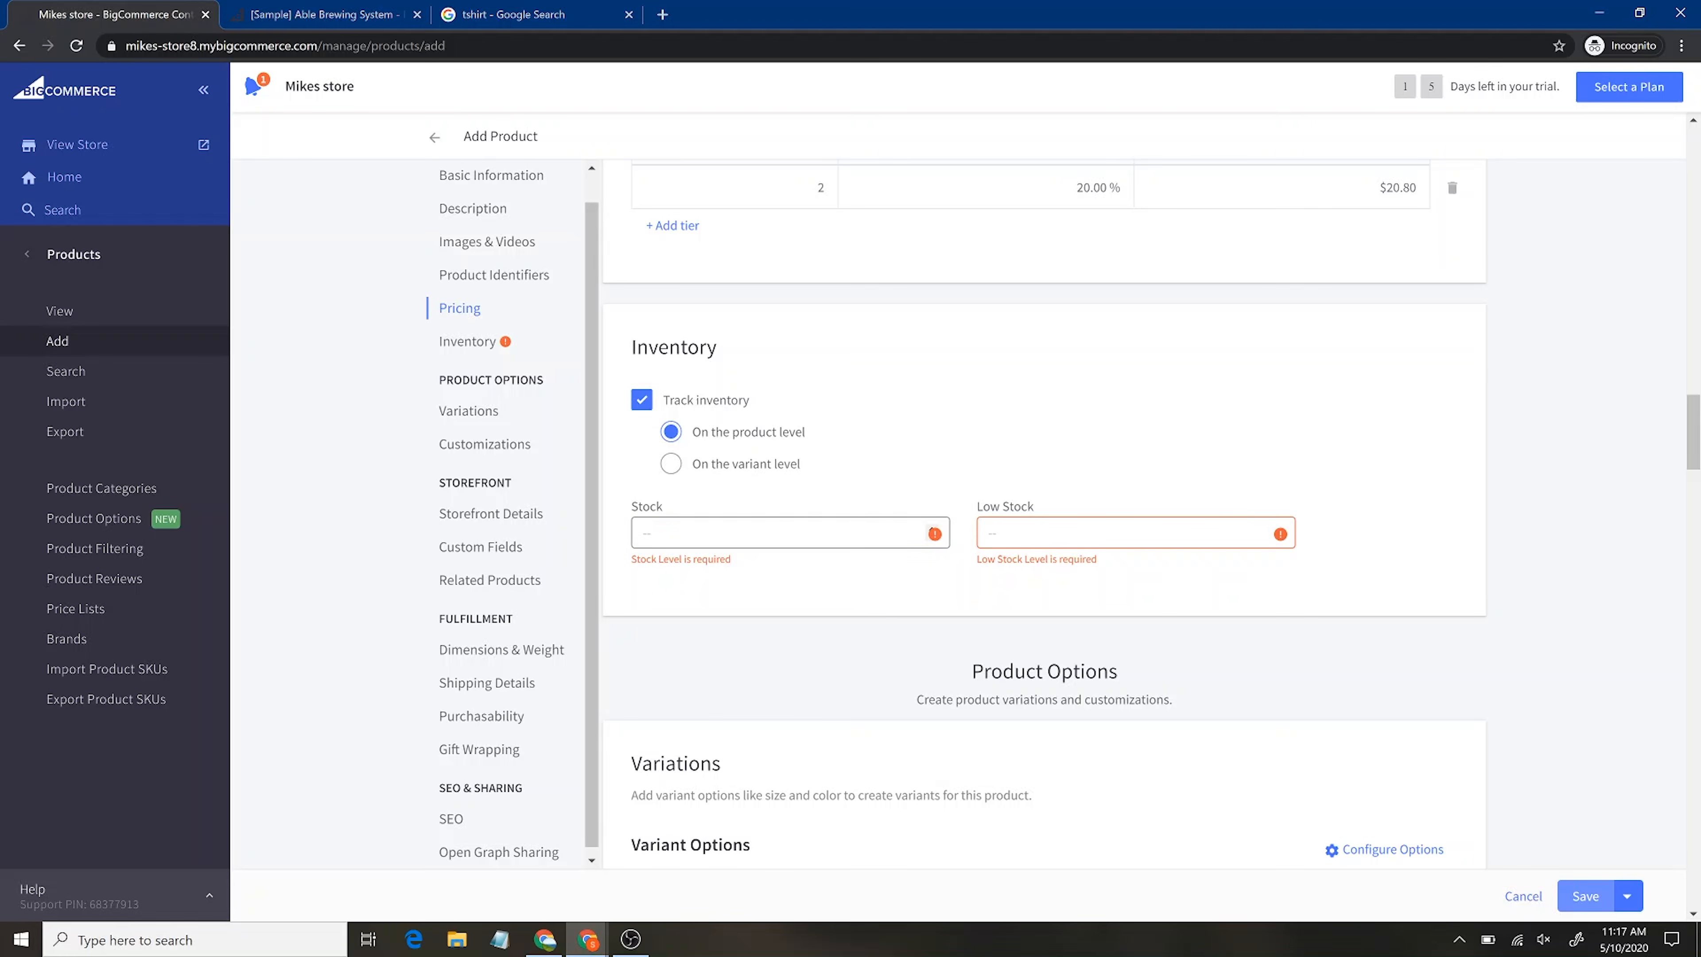
click(790, 532)
text(200)
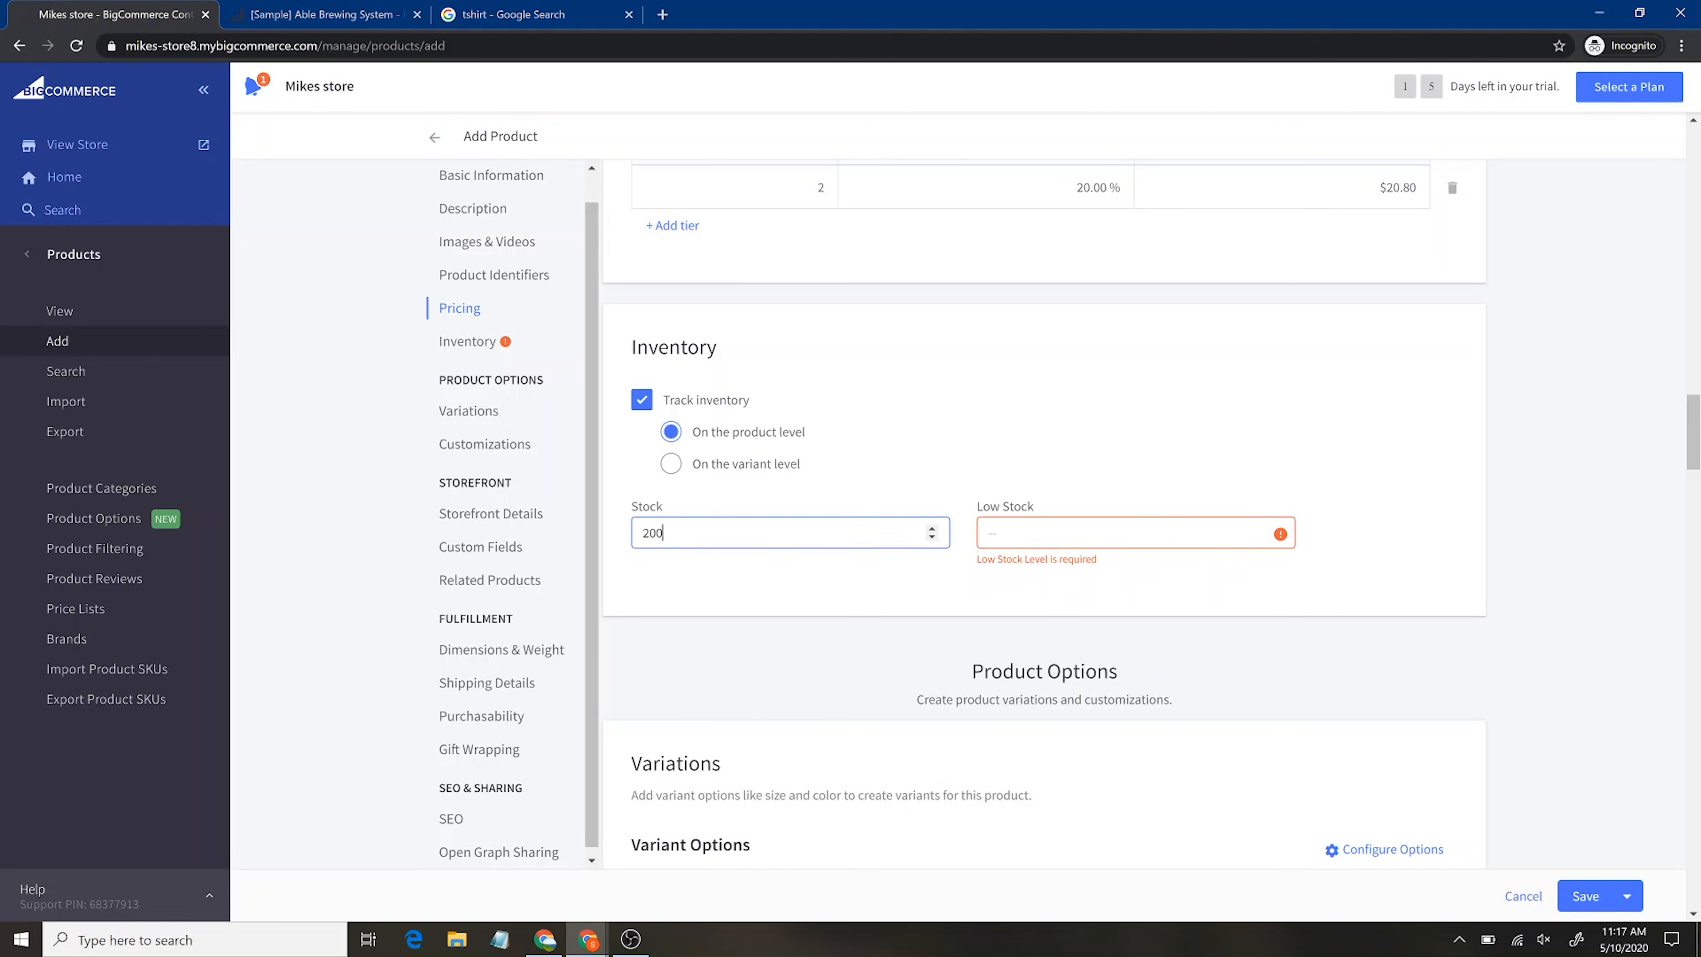
key(Tab)
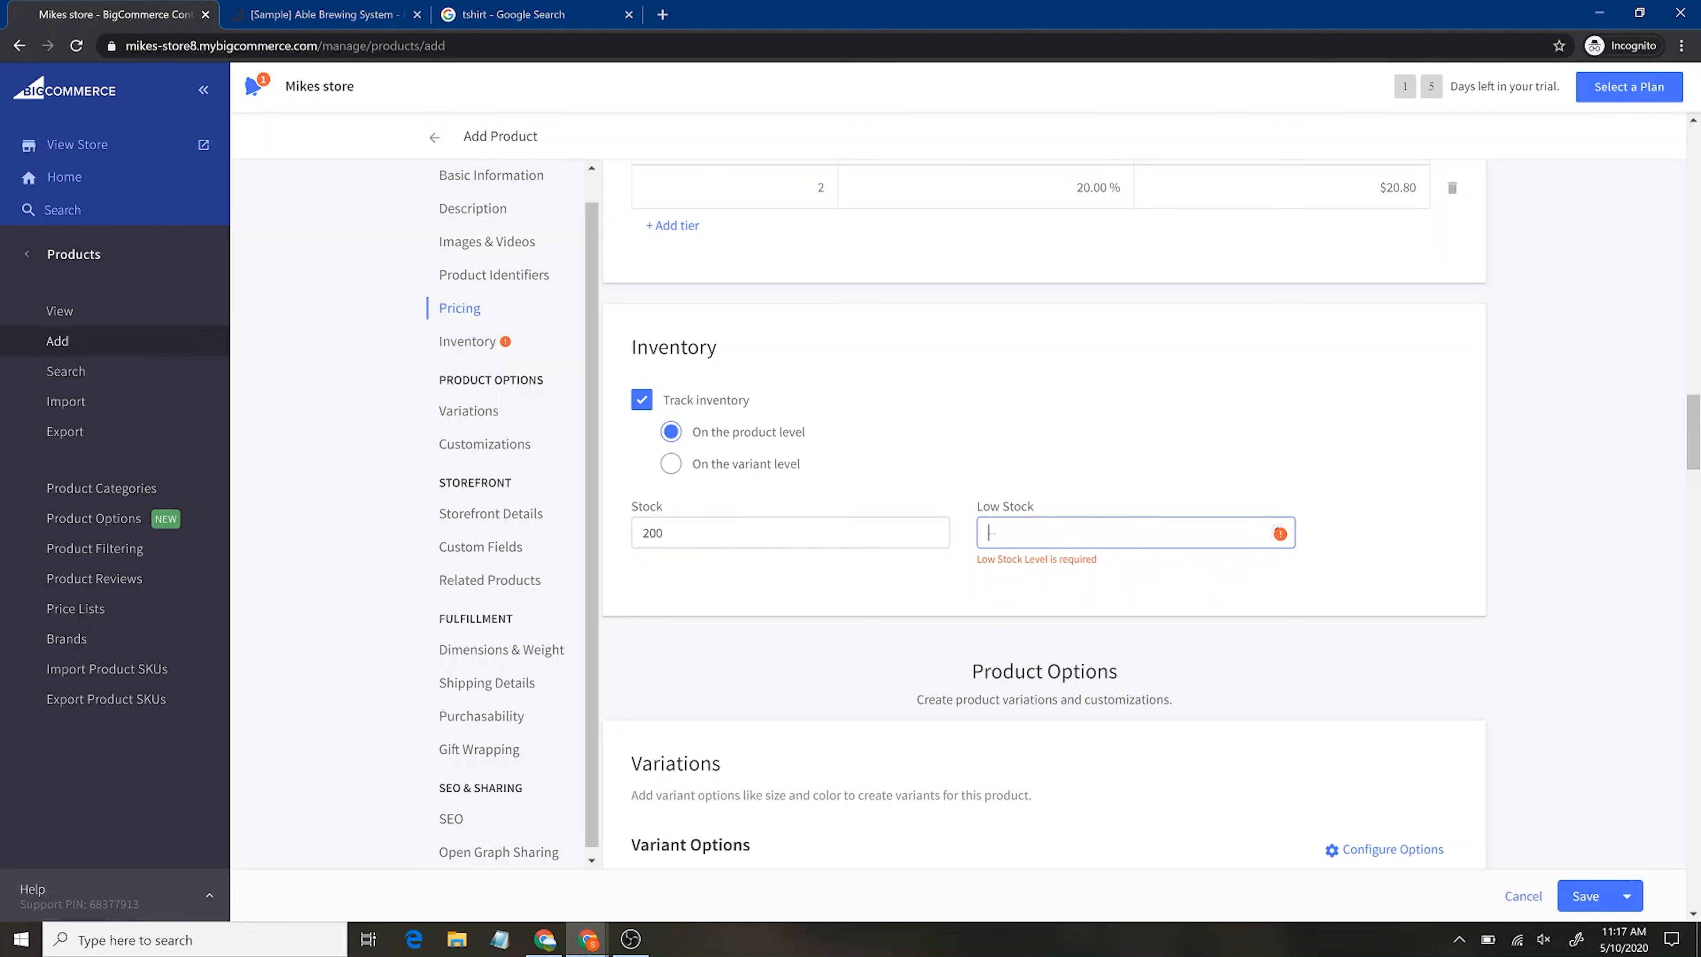
text(25)
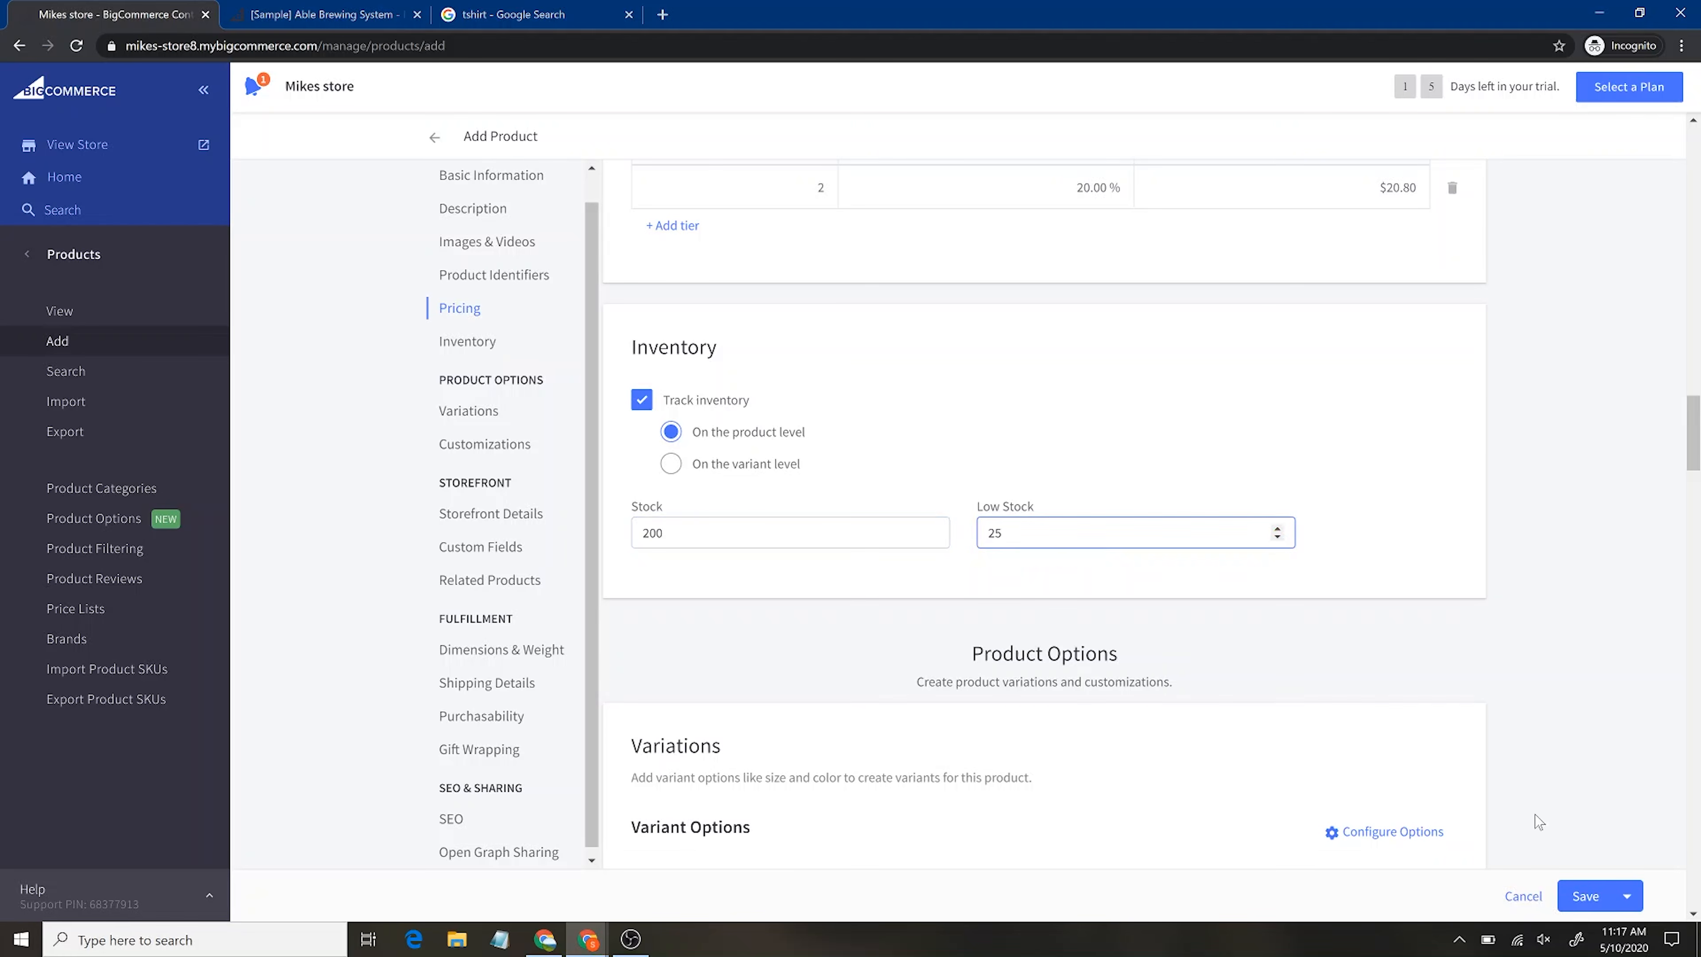
click(1600, 902)
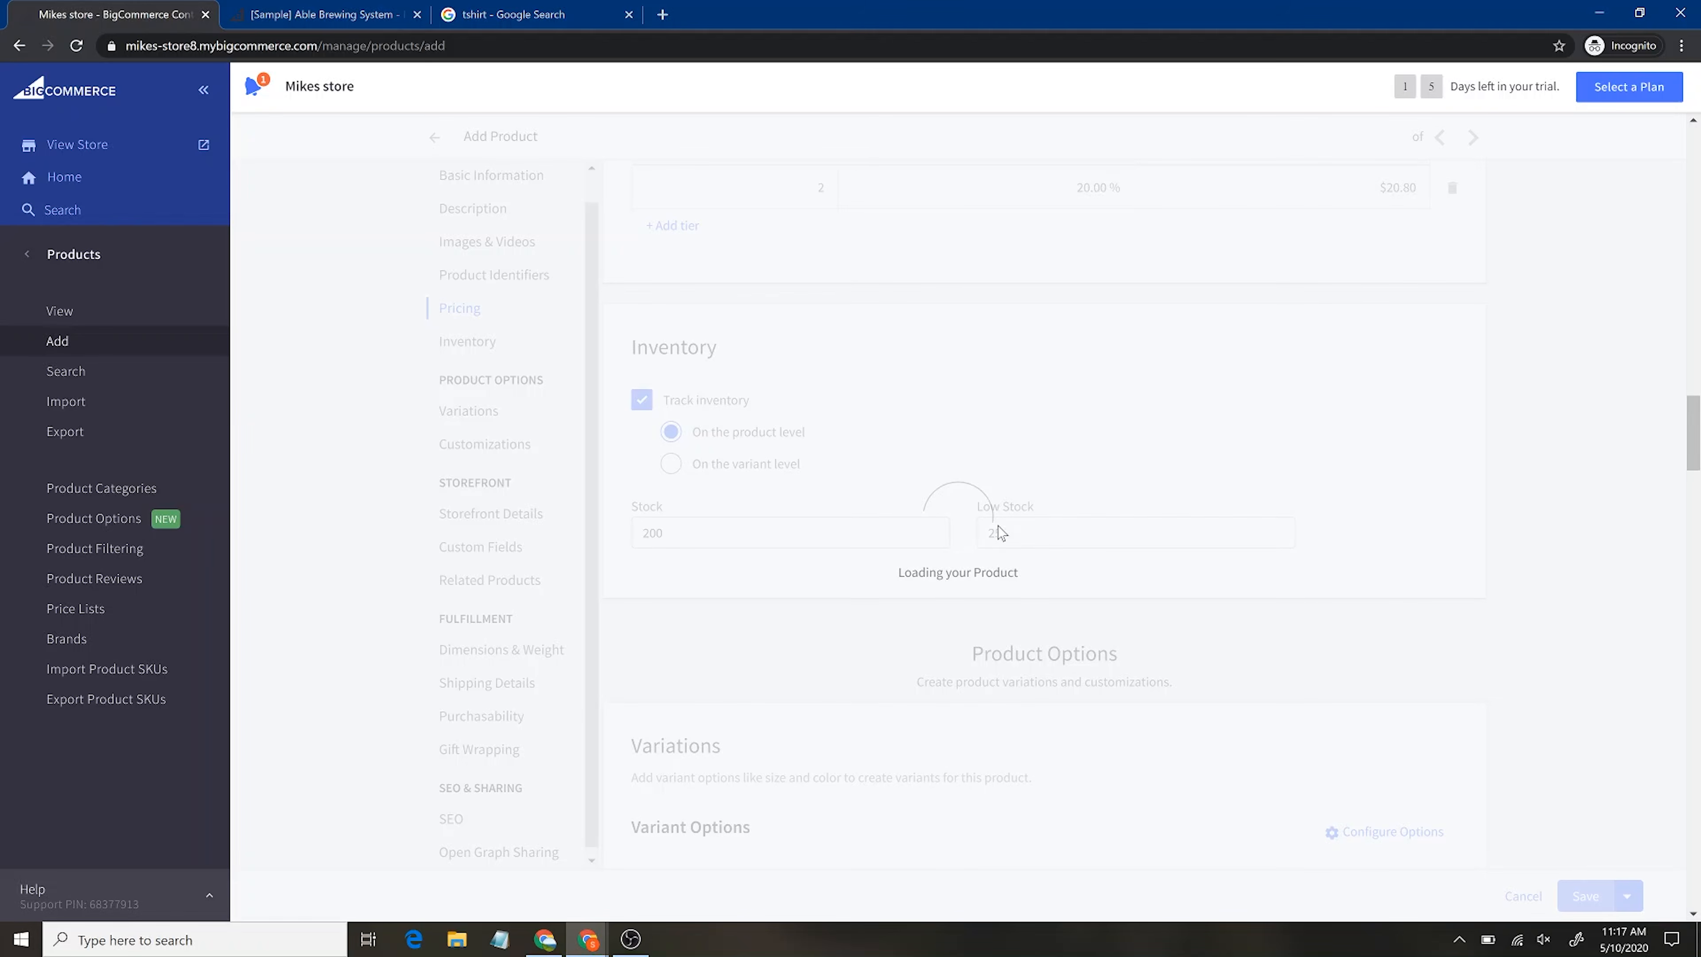
click(83, 314)
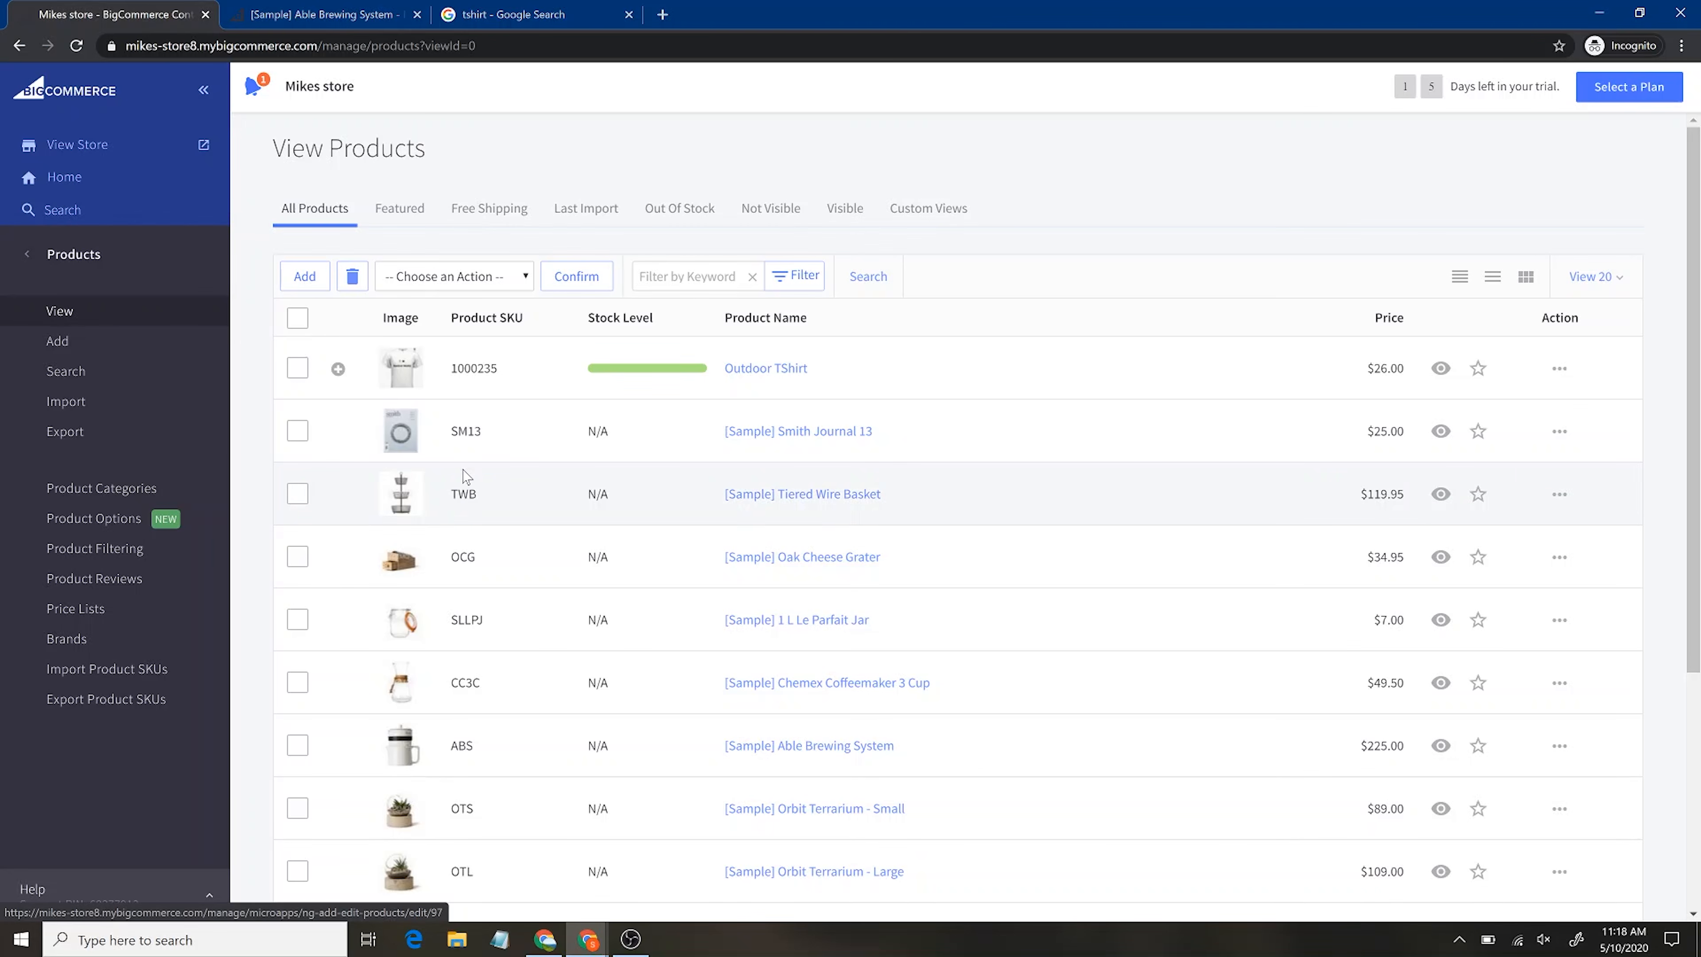
Delete the sample products Smith Journal 13 (SM13), Tiered Wire Basket (TWB) and Oak Cheese Grater (OCG)
click(297, 433)
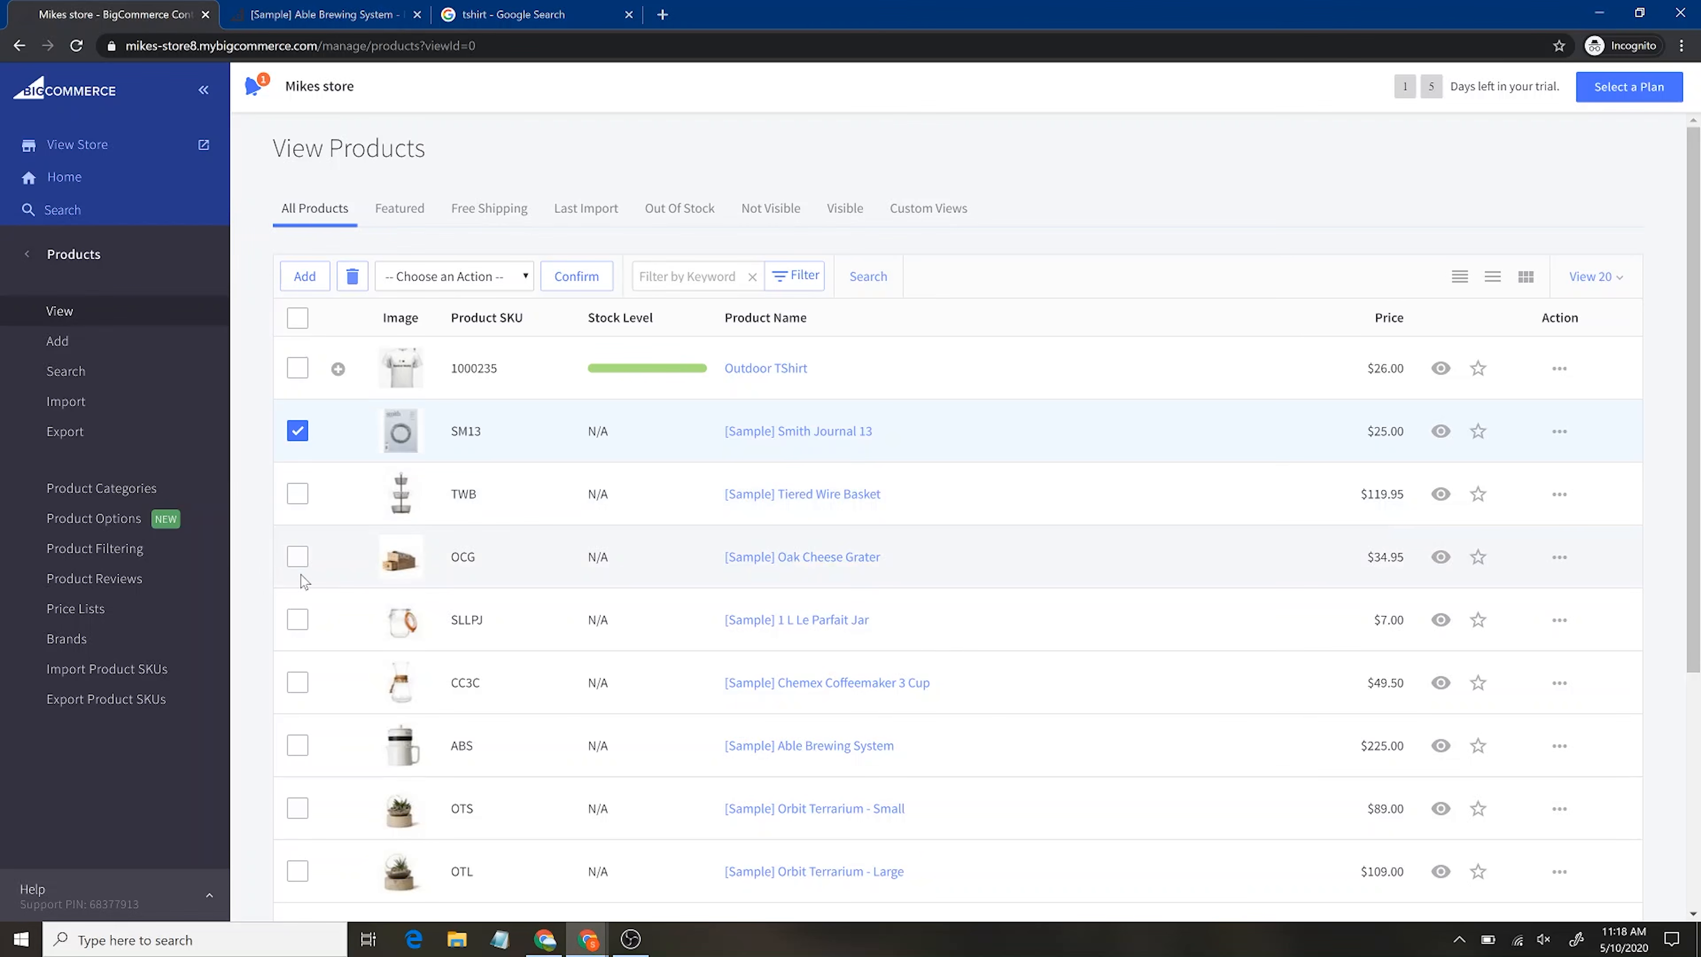
click(297, 556)
click(297, 493)
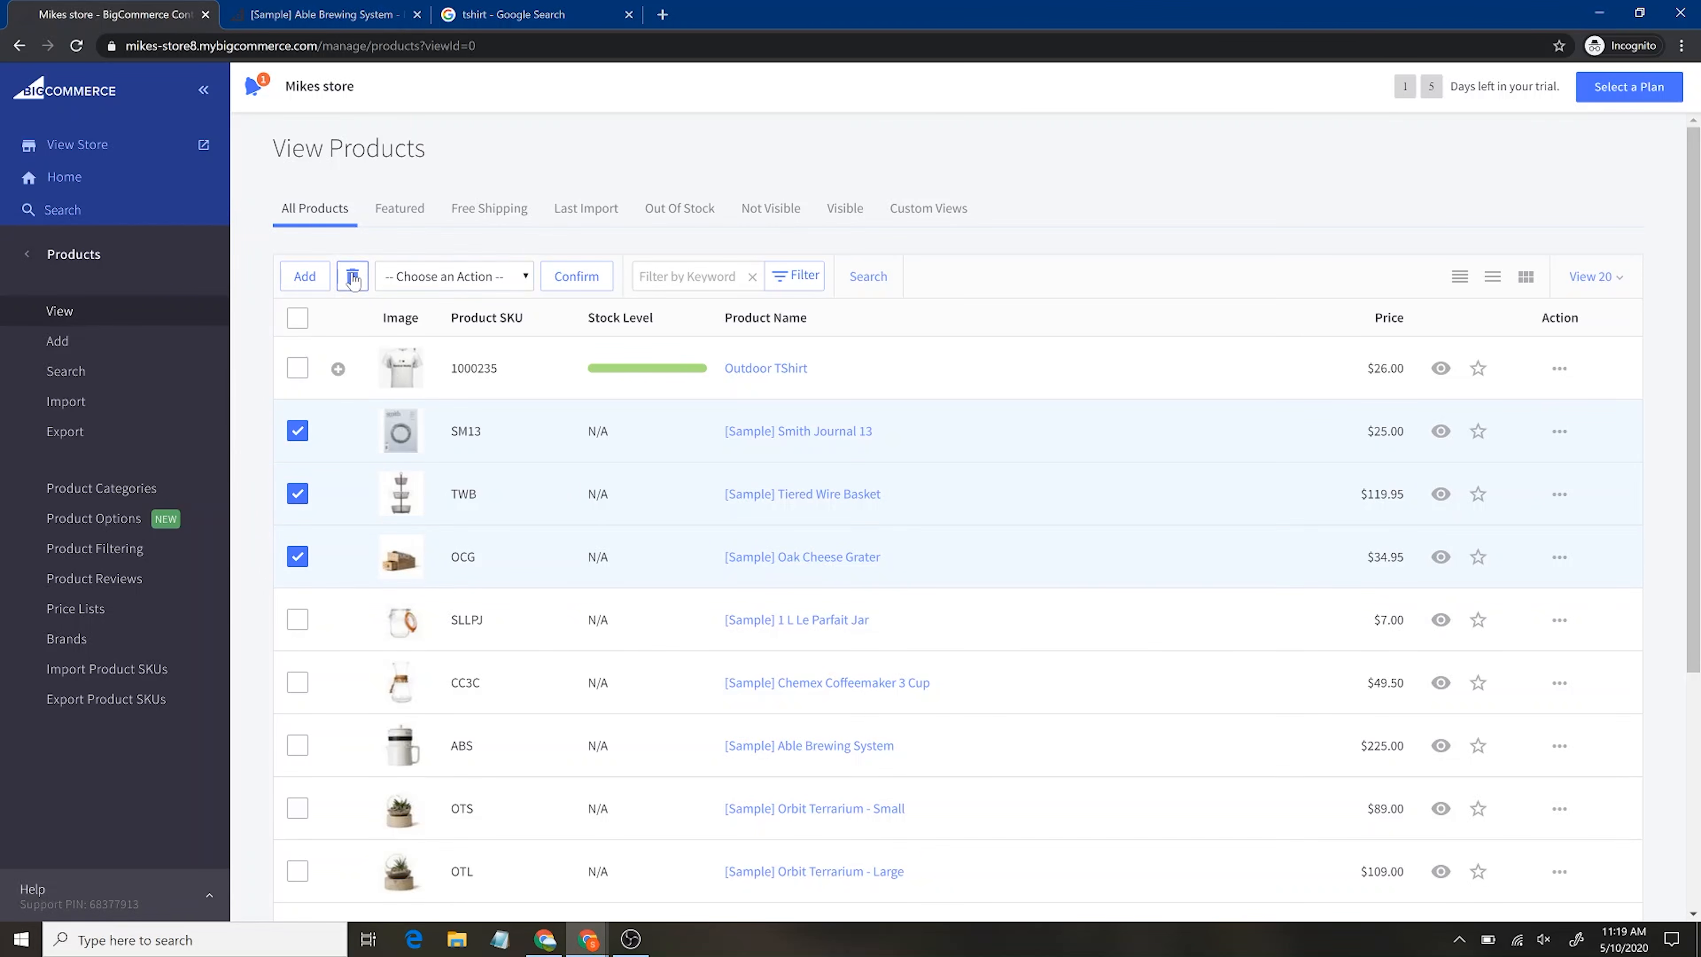
click(483, 279)
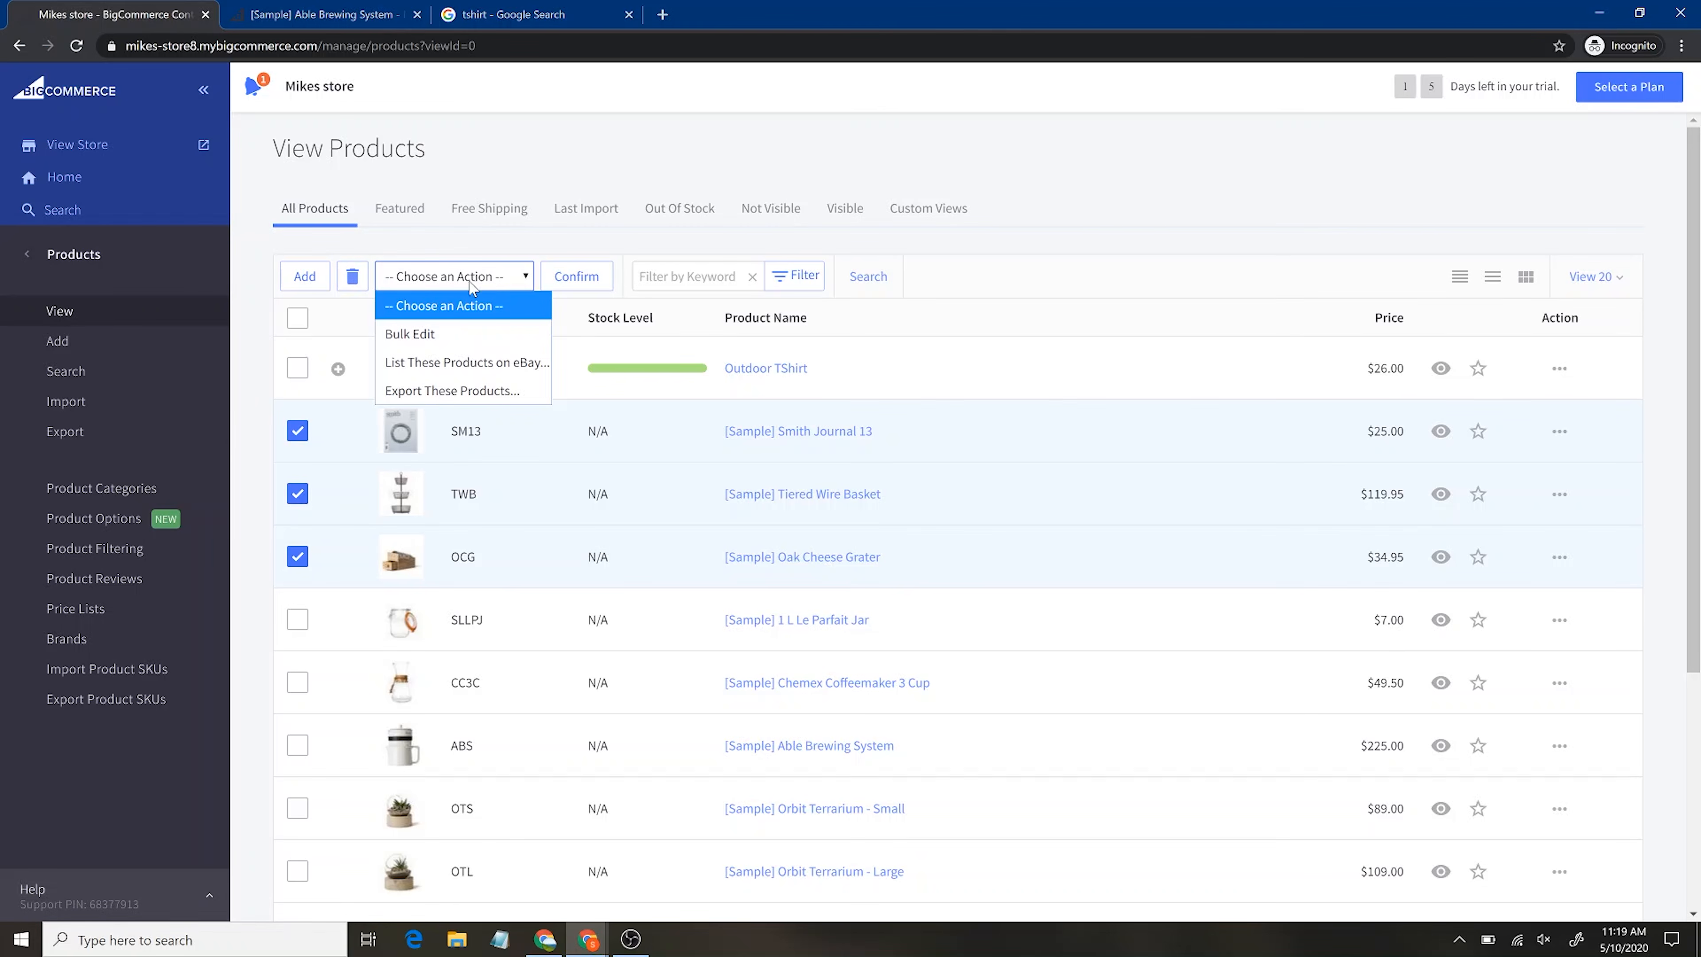
click(352, 276)
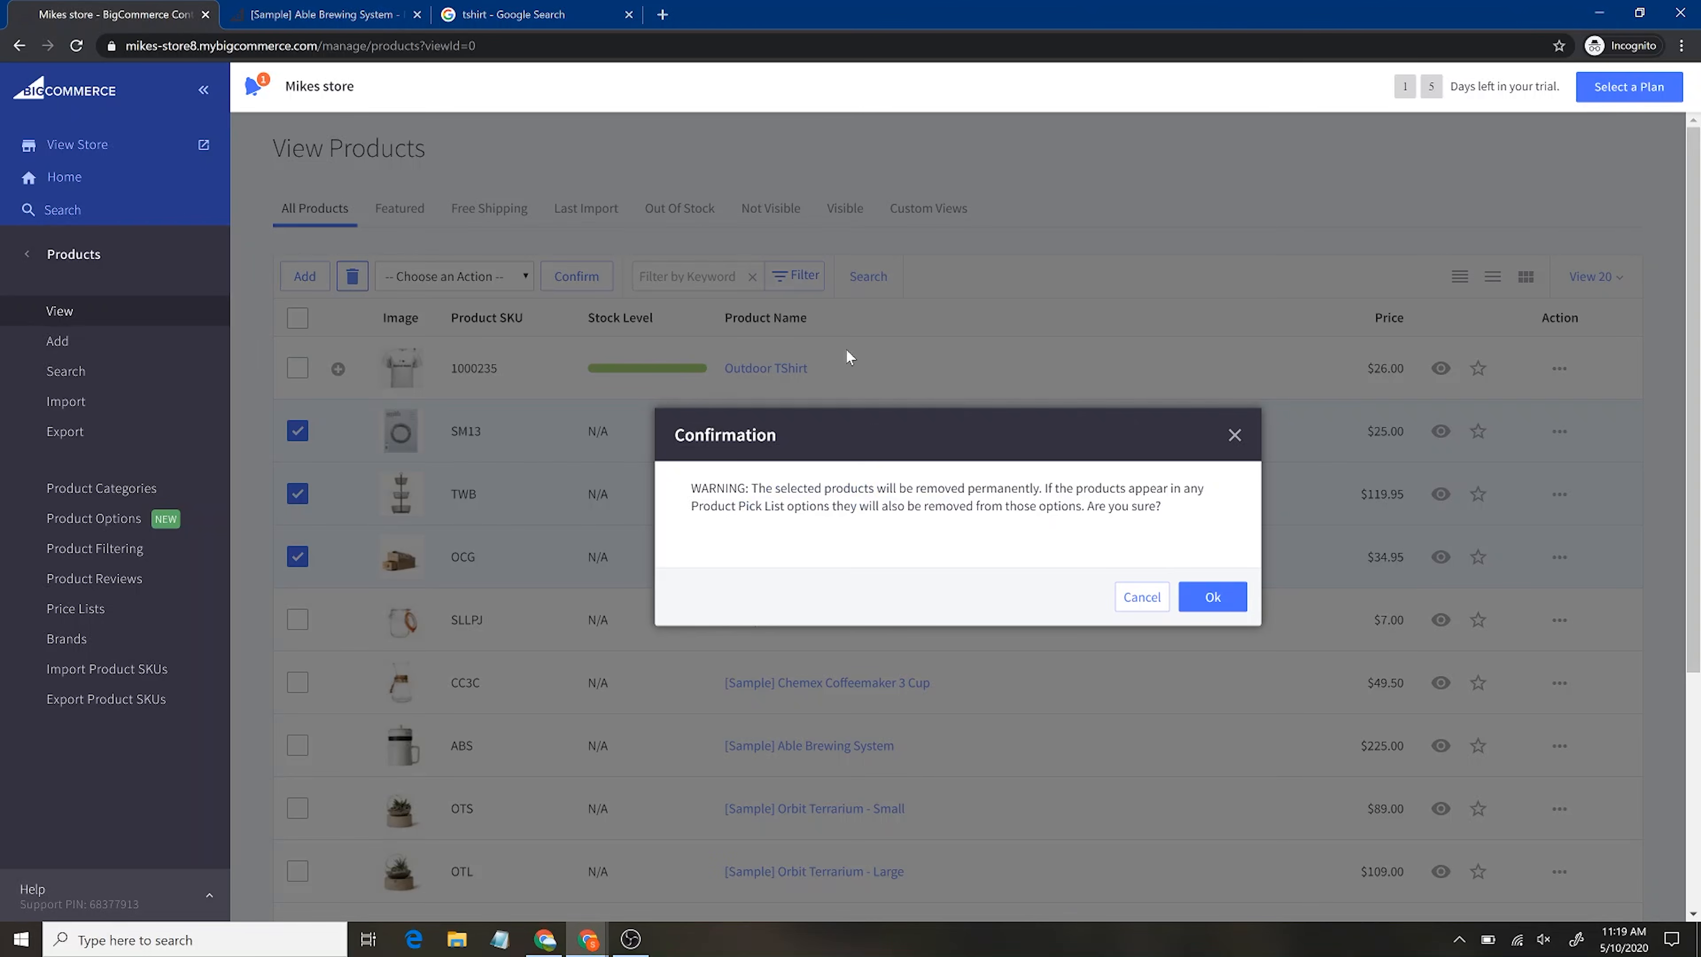
click(1208, 597)
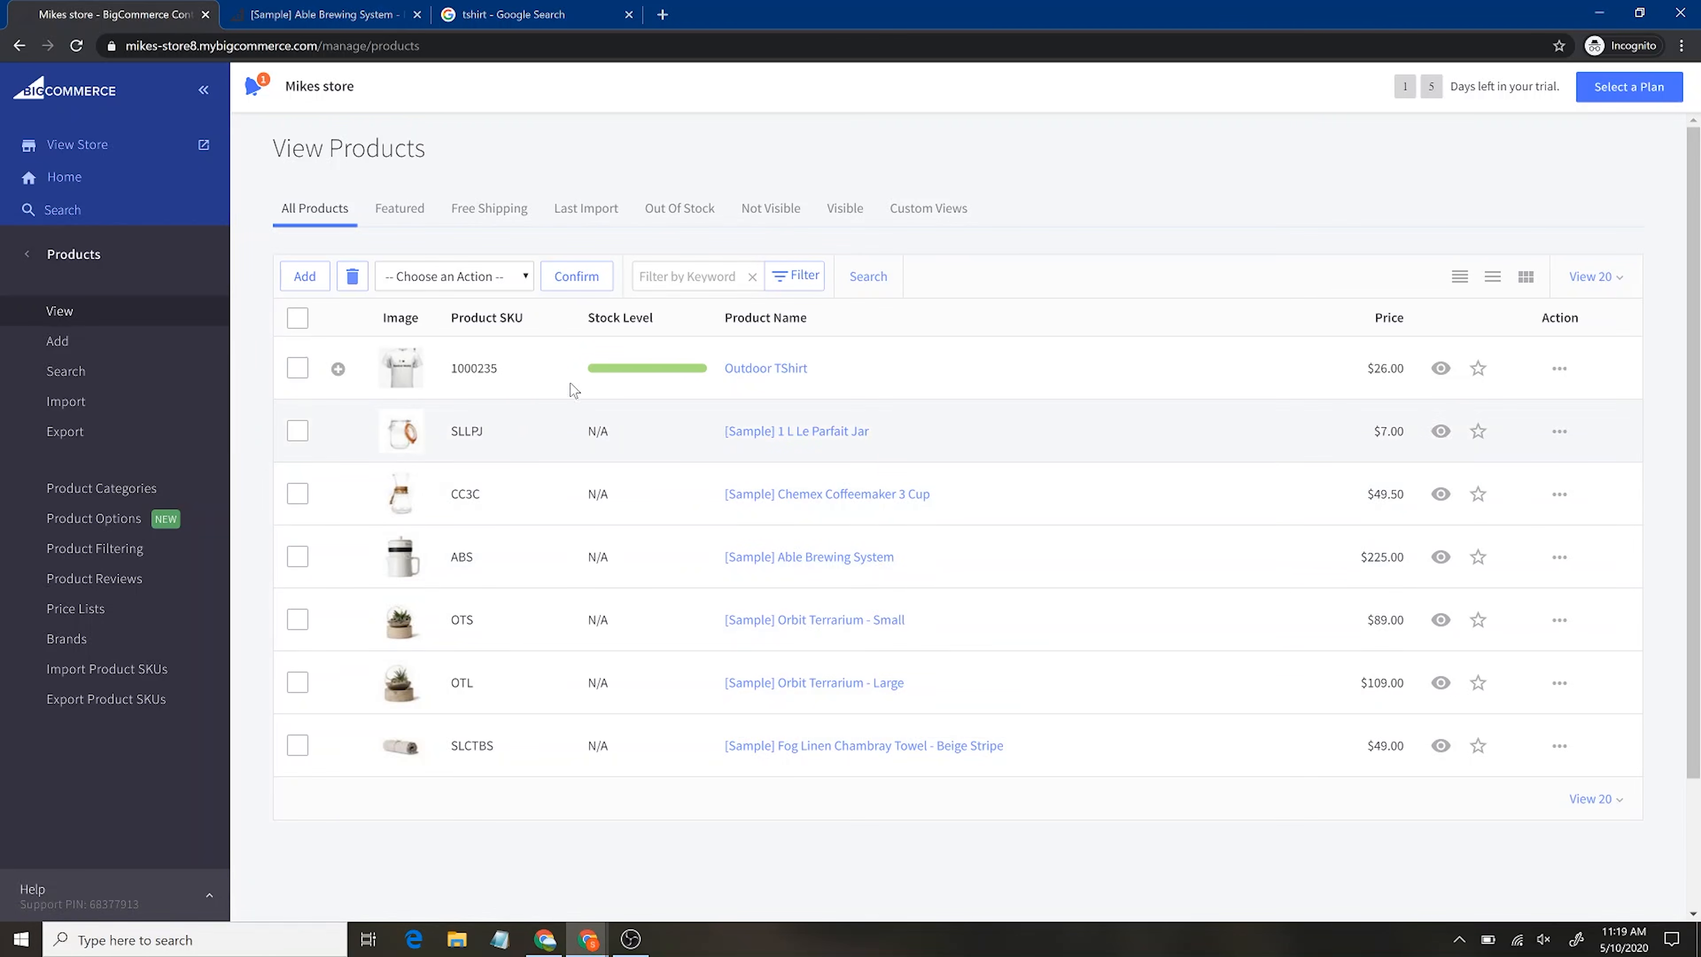
Star Outdoor TShirt as featured and filter the product list to Free Shipping items
click(1477, 370)
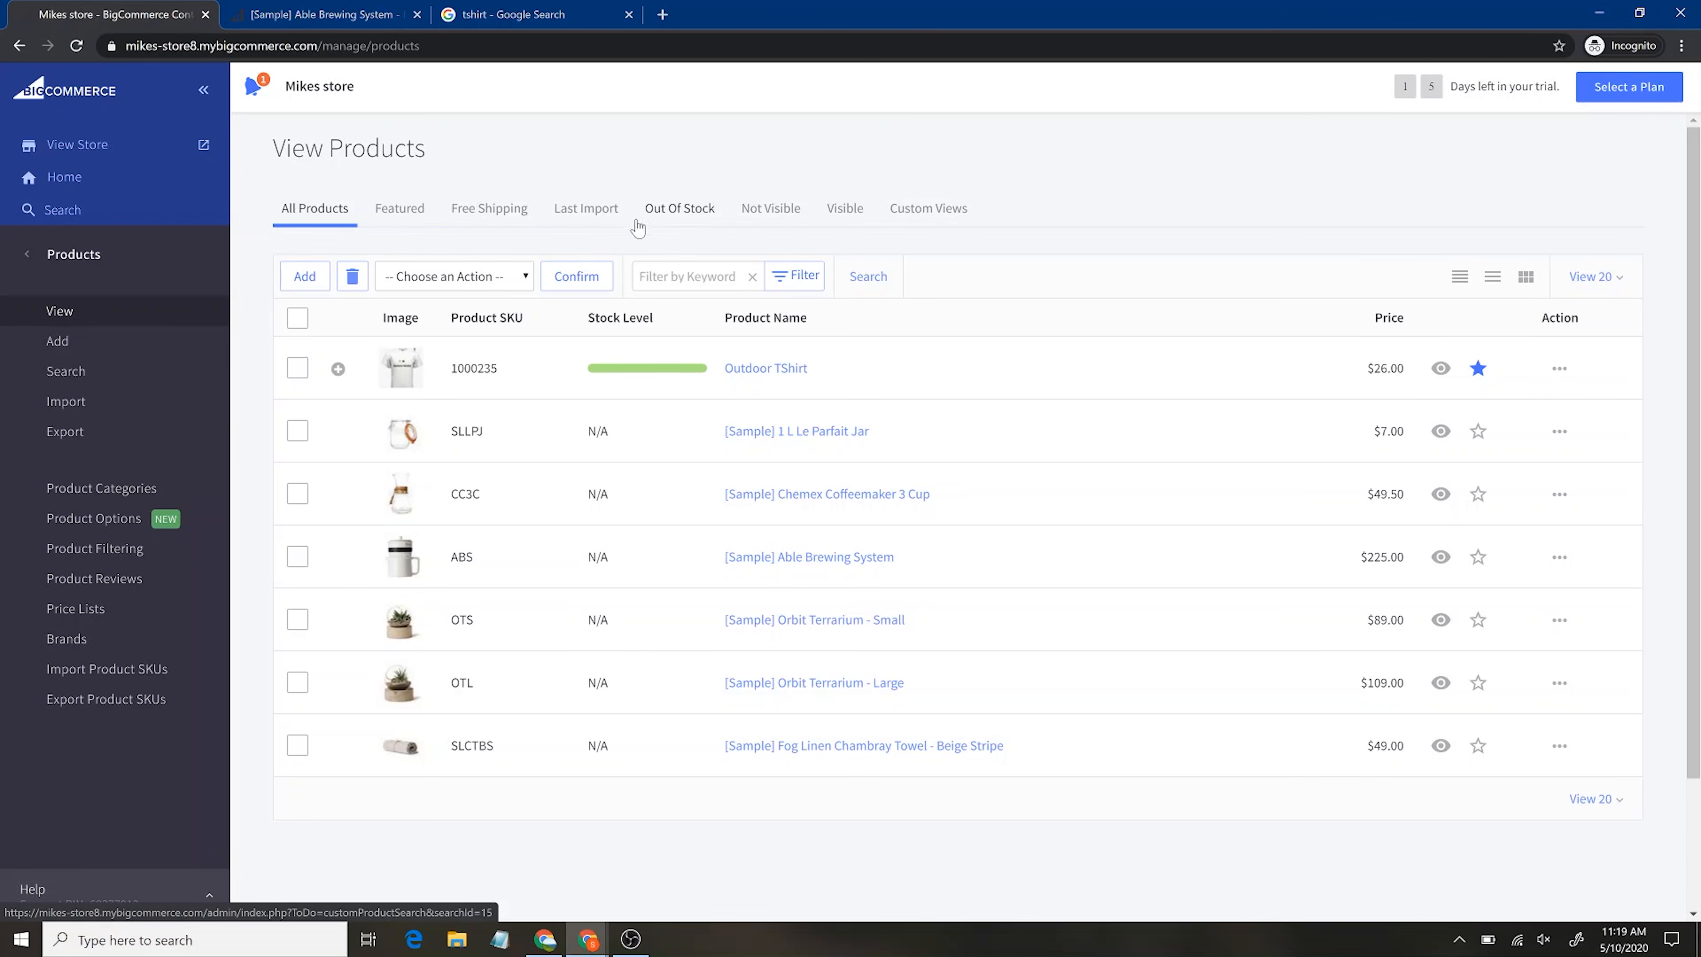
click(508, 222)
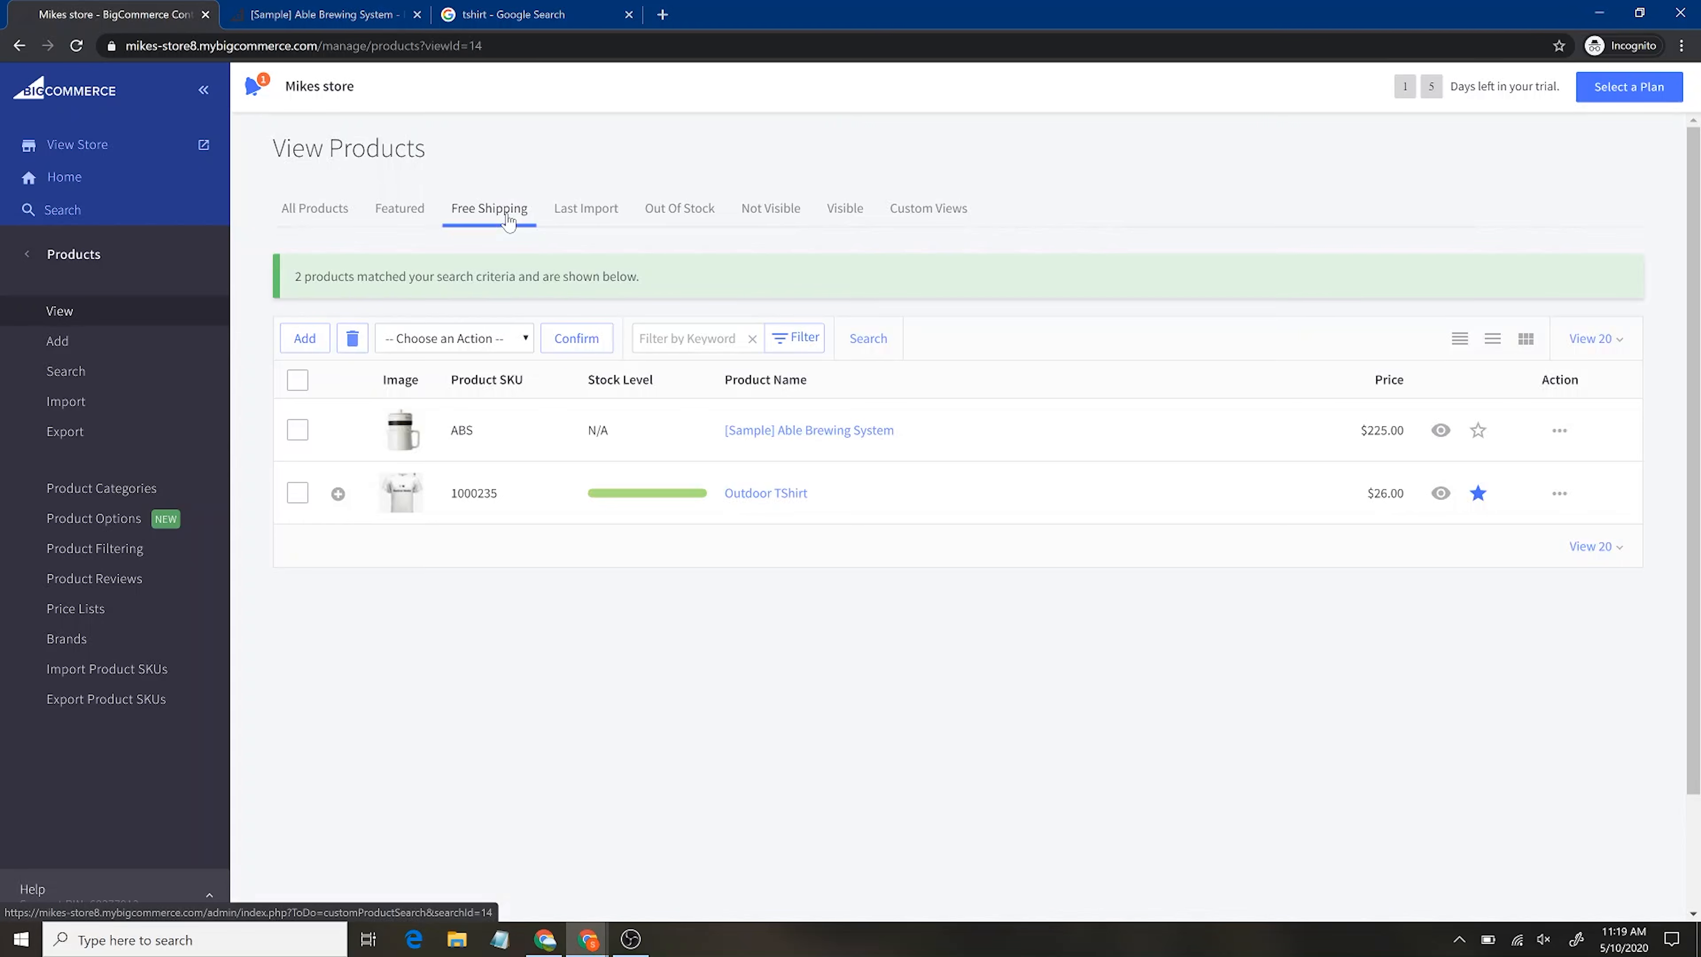
click(508, 222)
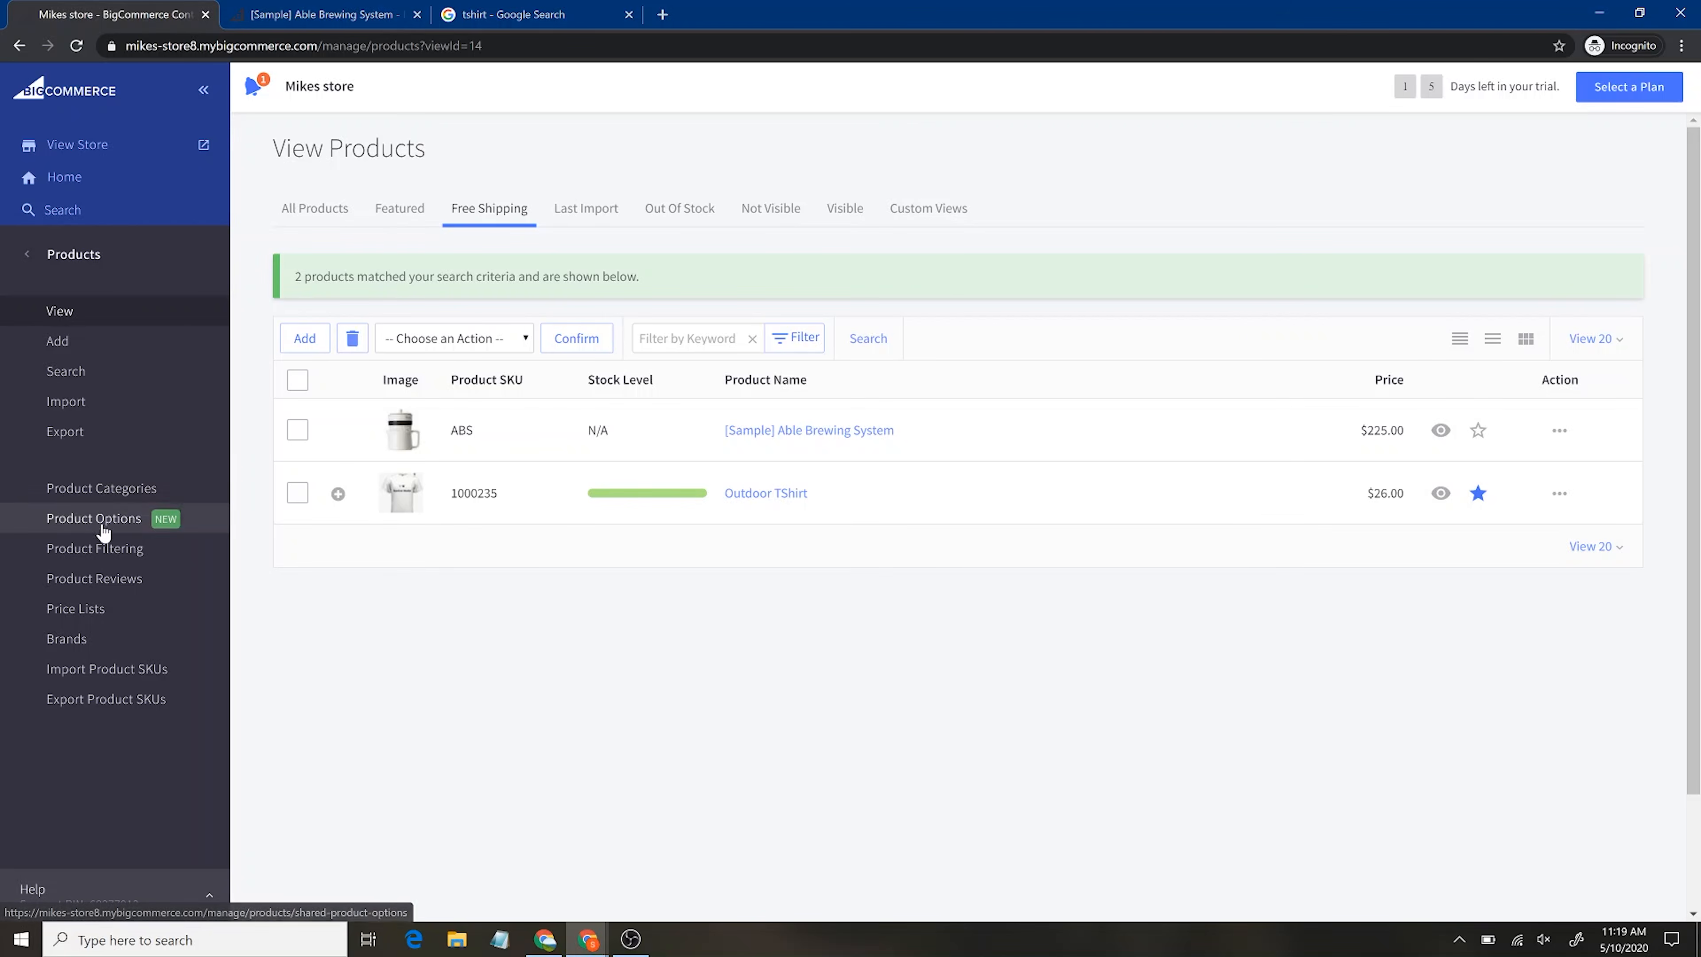
click(100, 491)
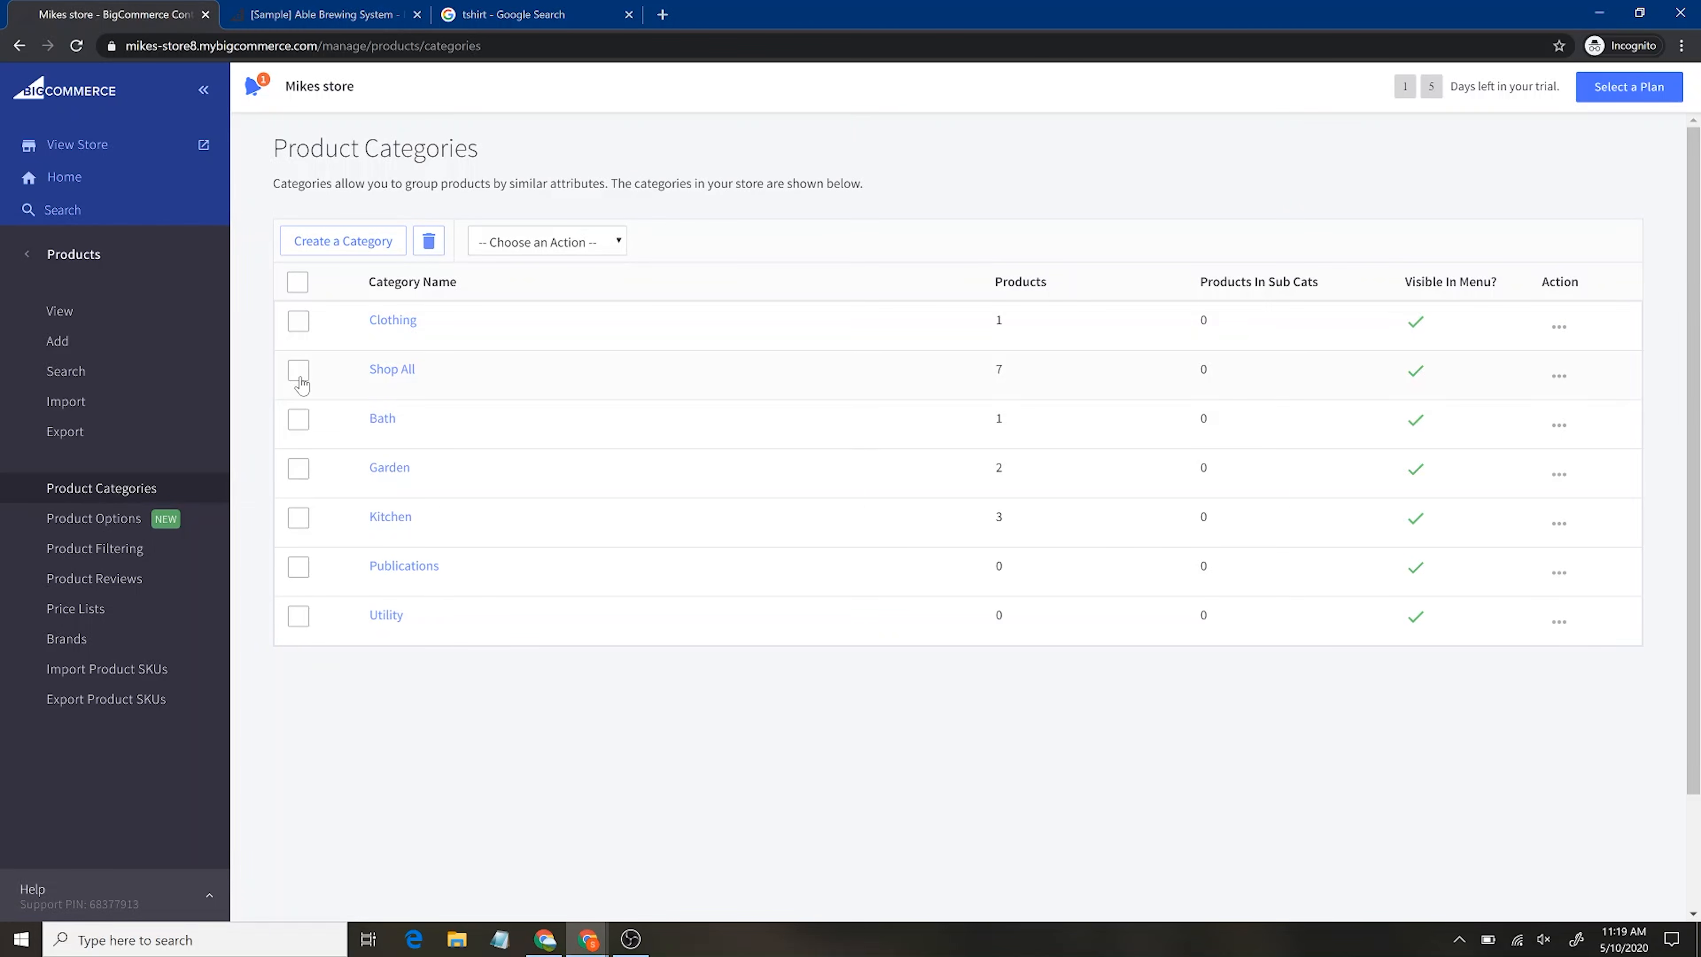
Delete the Bath, Garden and Kitchen categories from Product Categories
click(298, 420)
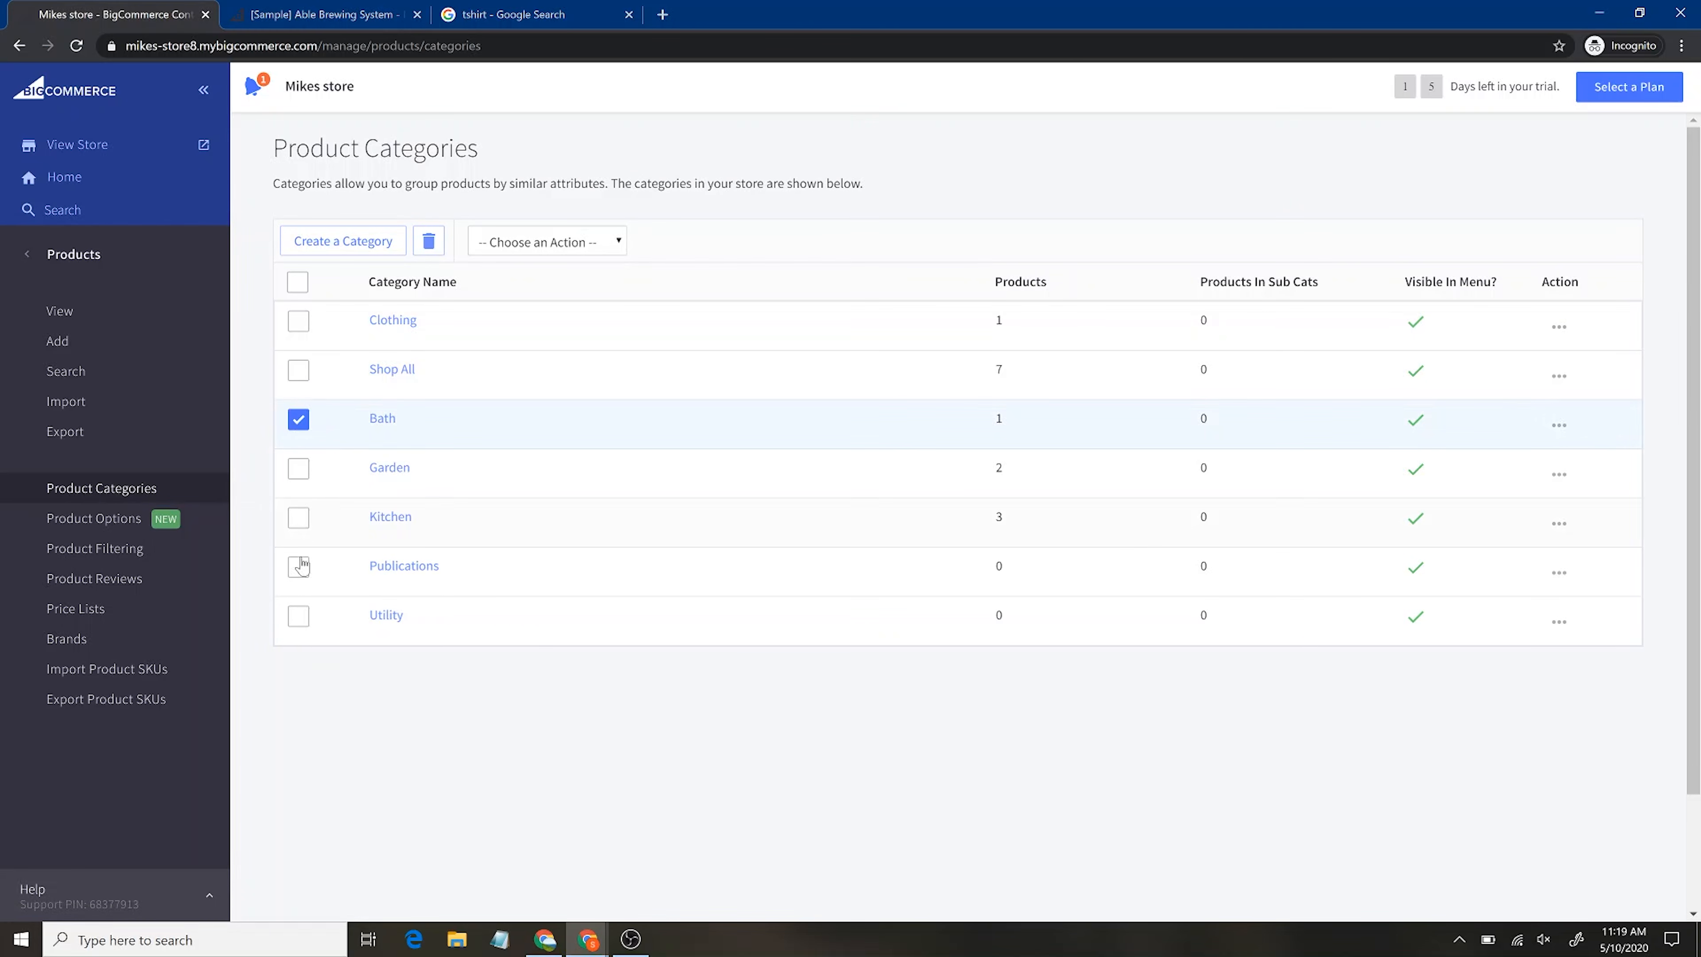
shift+click(298, 517)
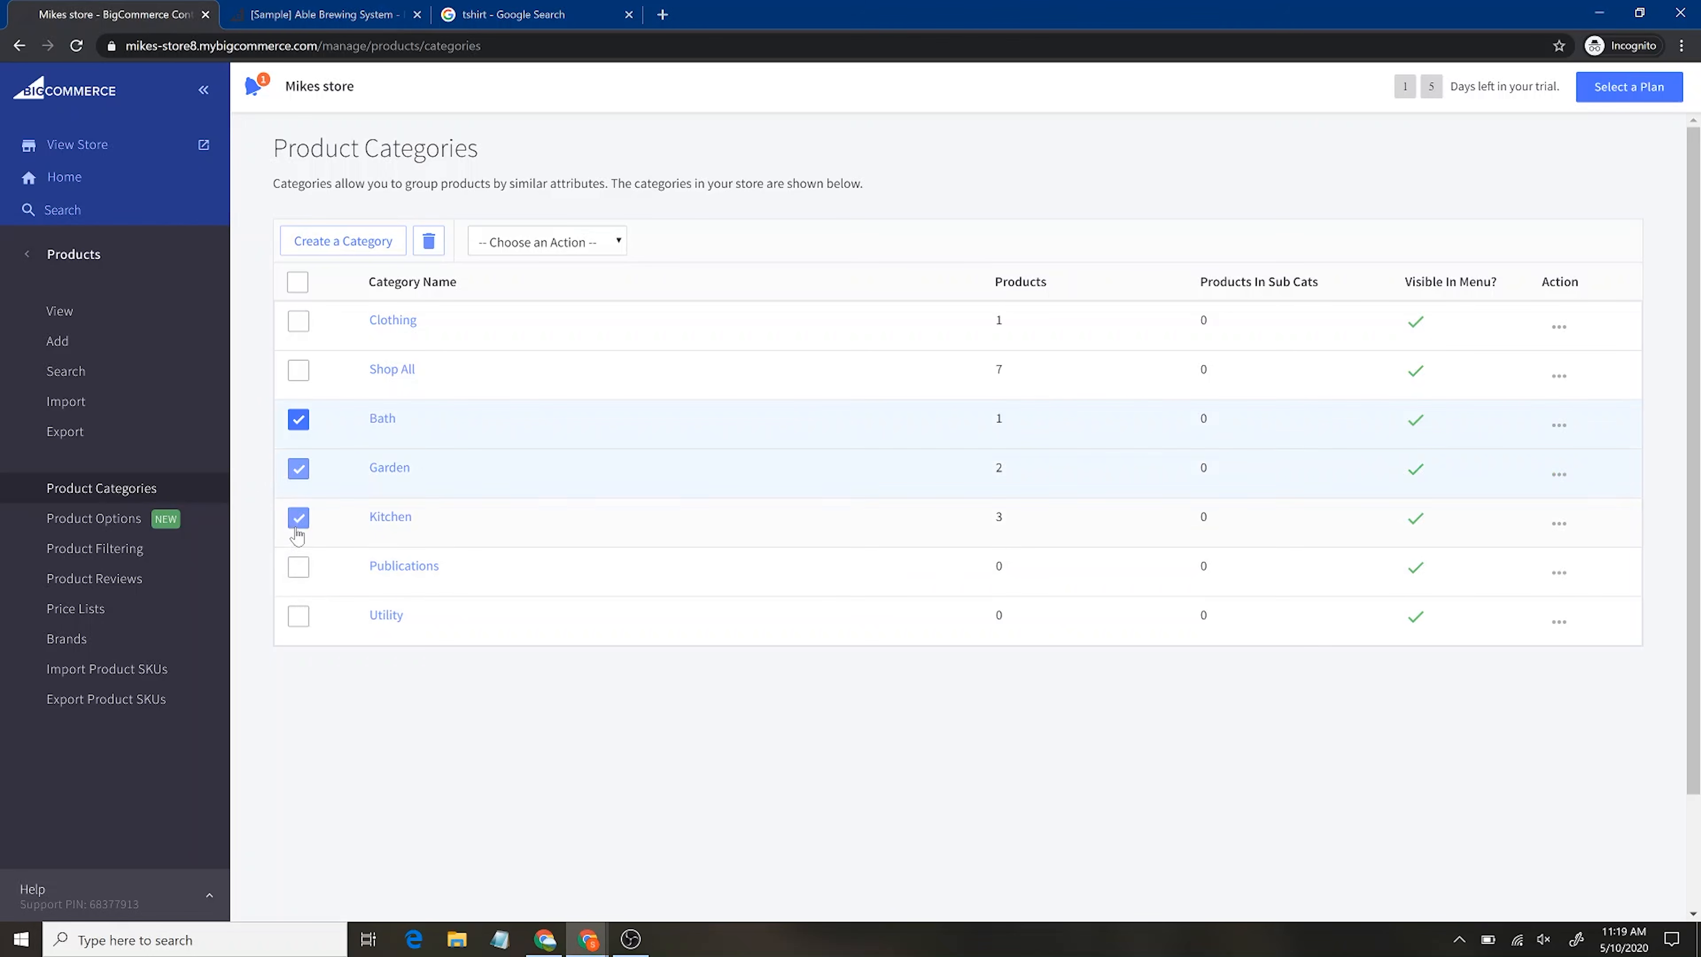
click(429, 242)
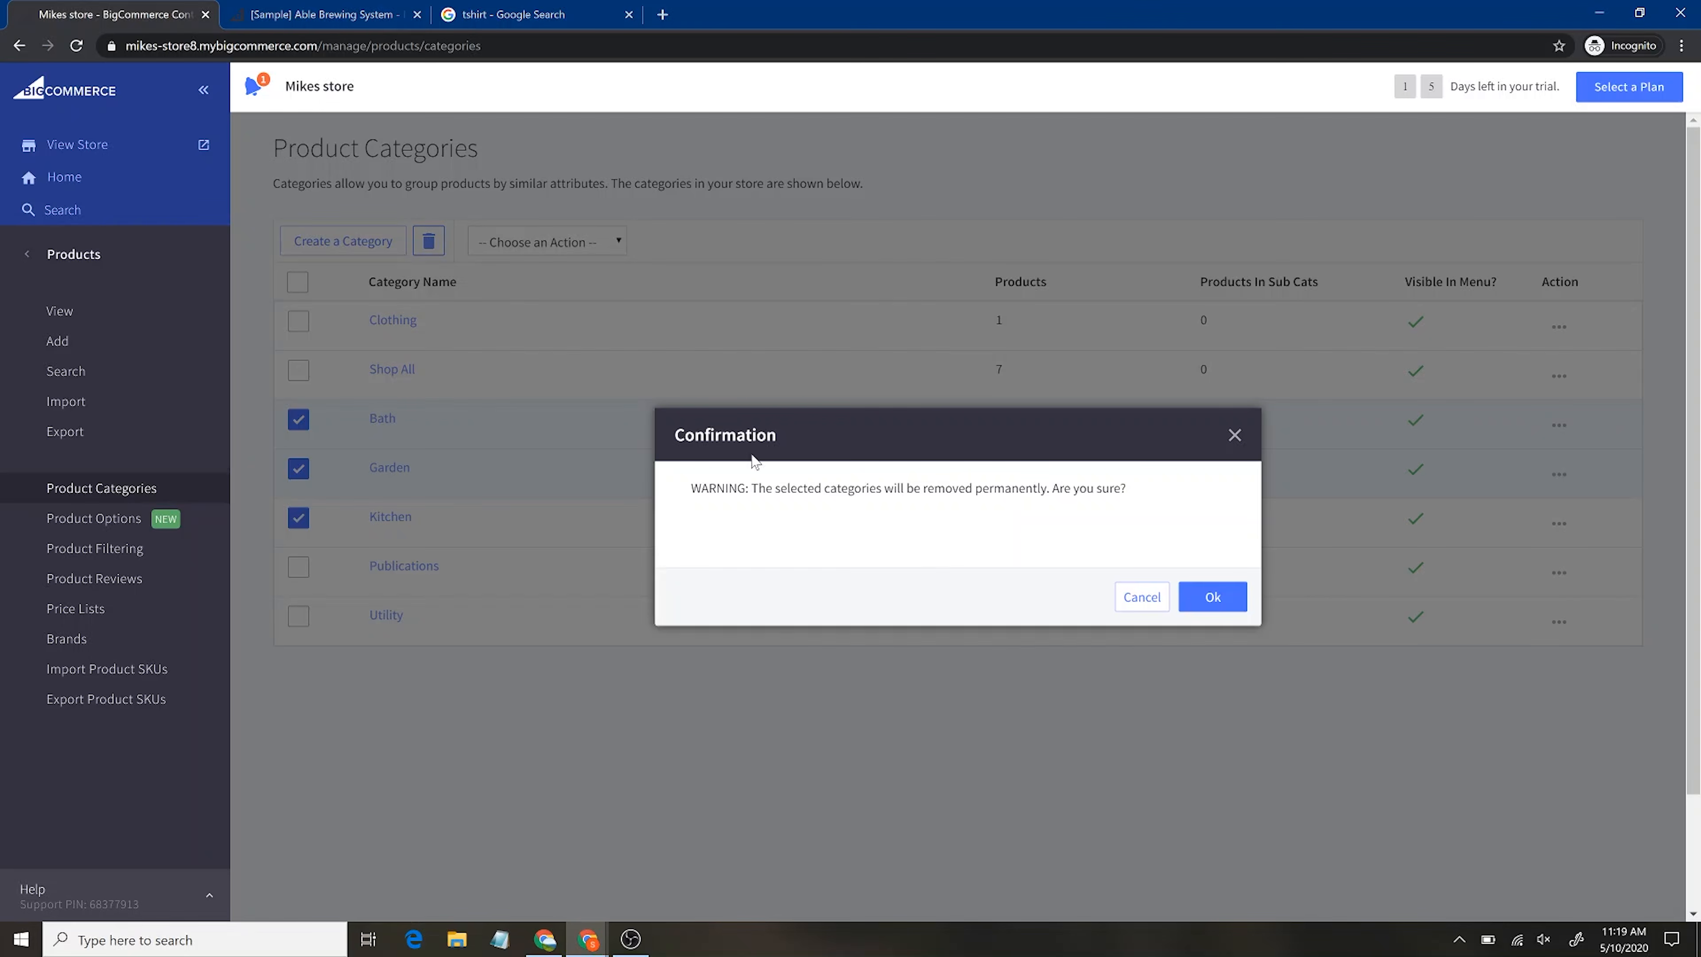
click(1212, 596)
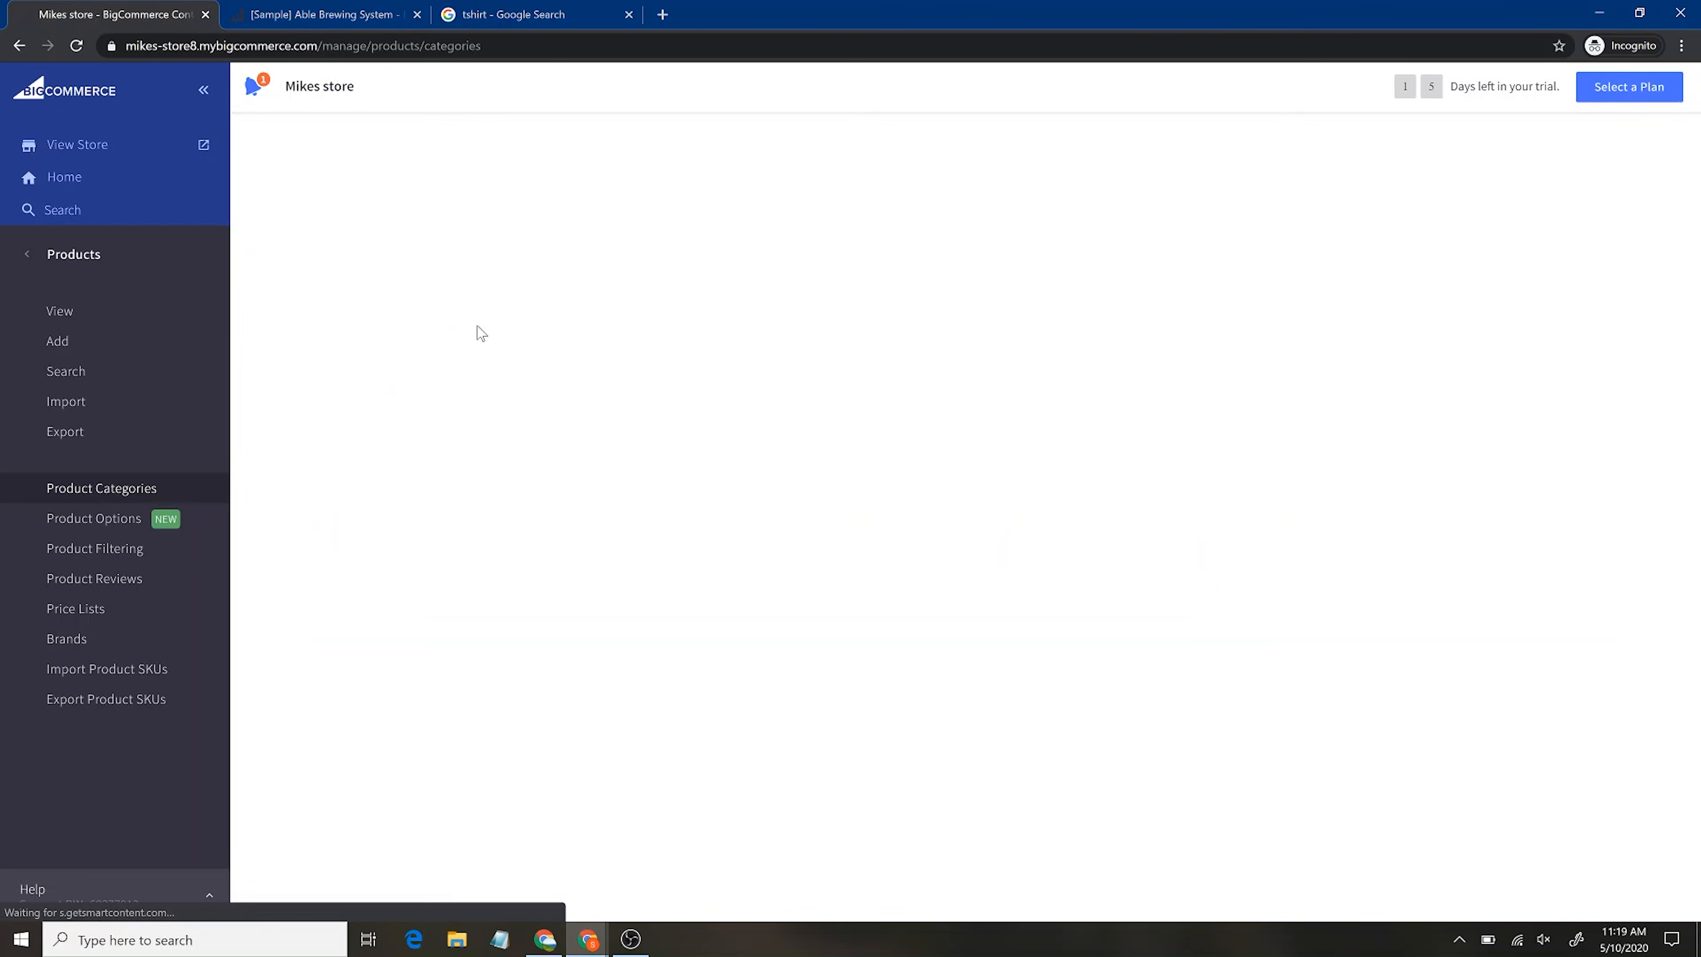
click(348, 8)
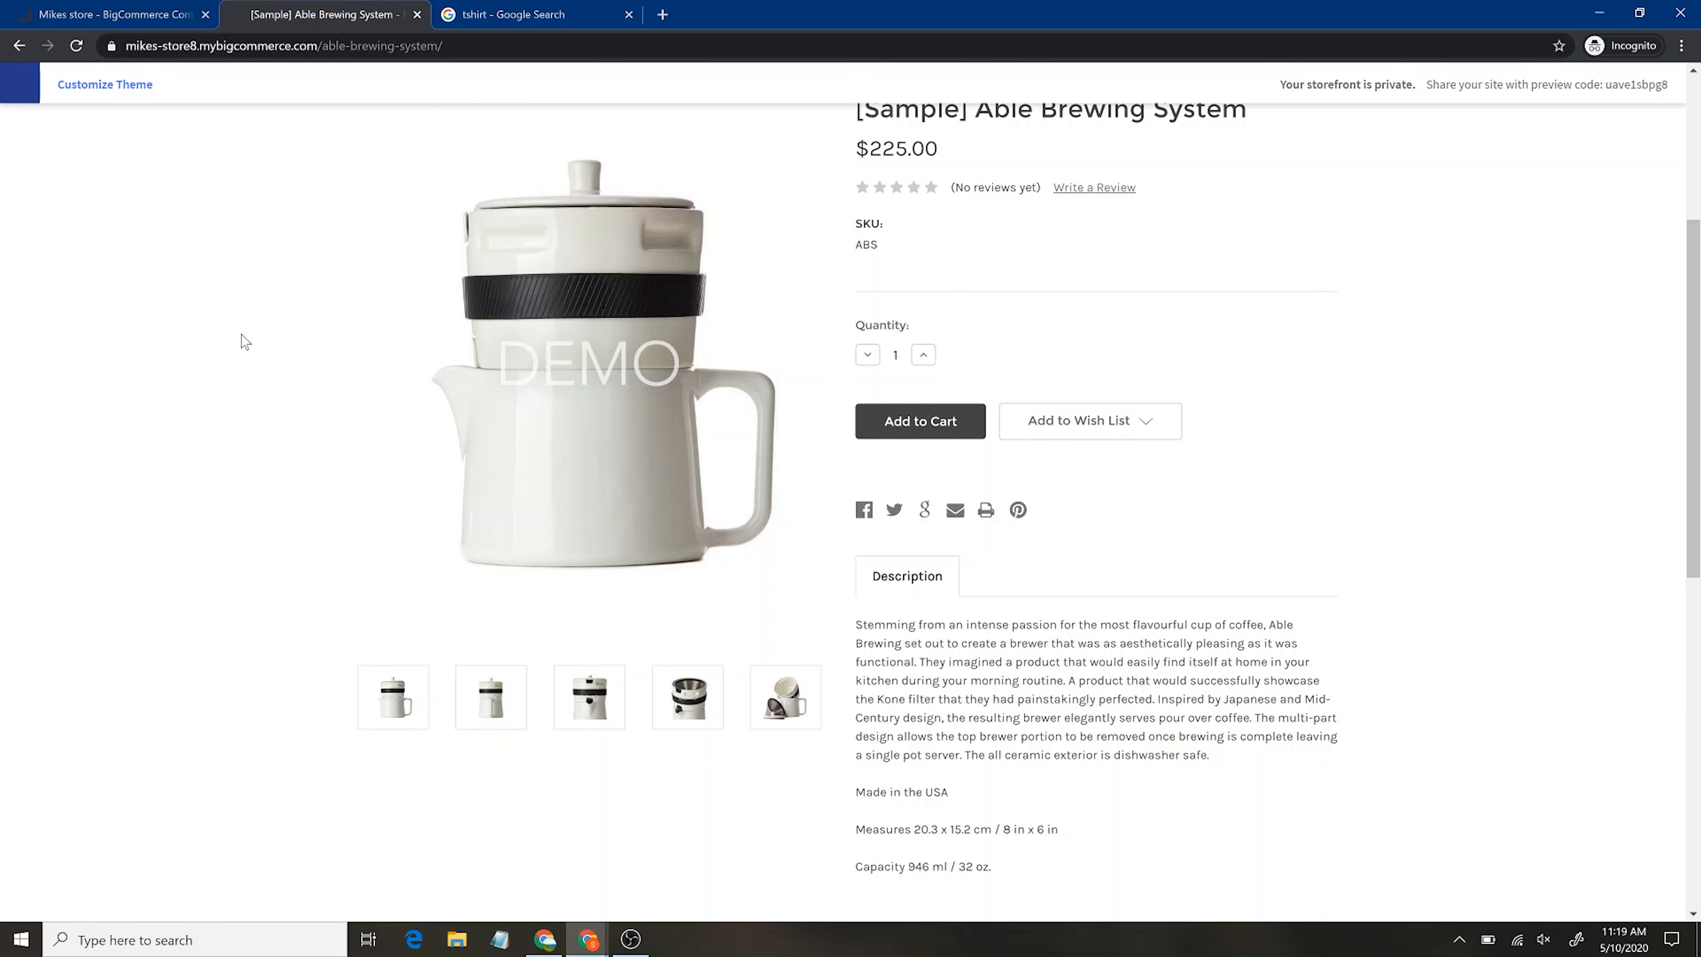
Reload the Able Brewing System storefront page to confirm the removed categories, then return to admin
scroll(244, 342, up, 5)
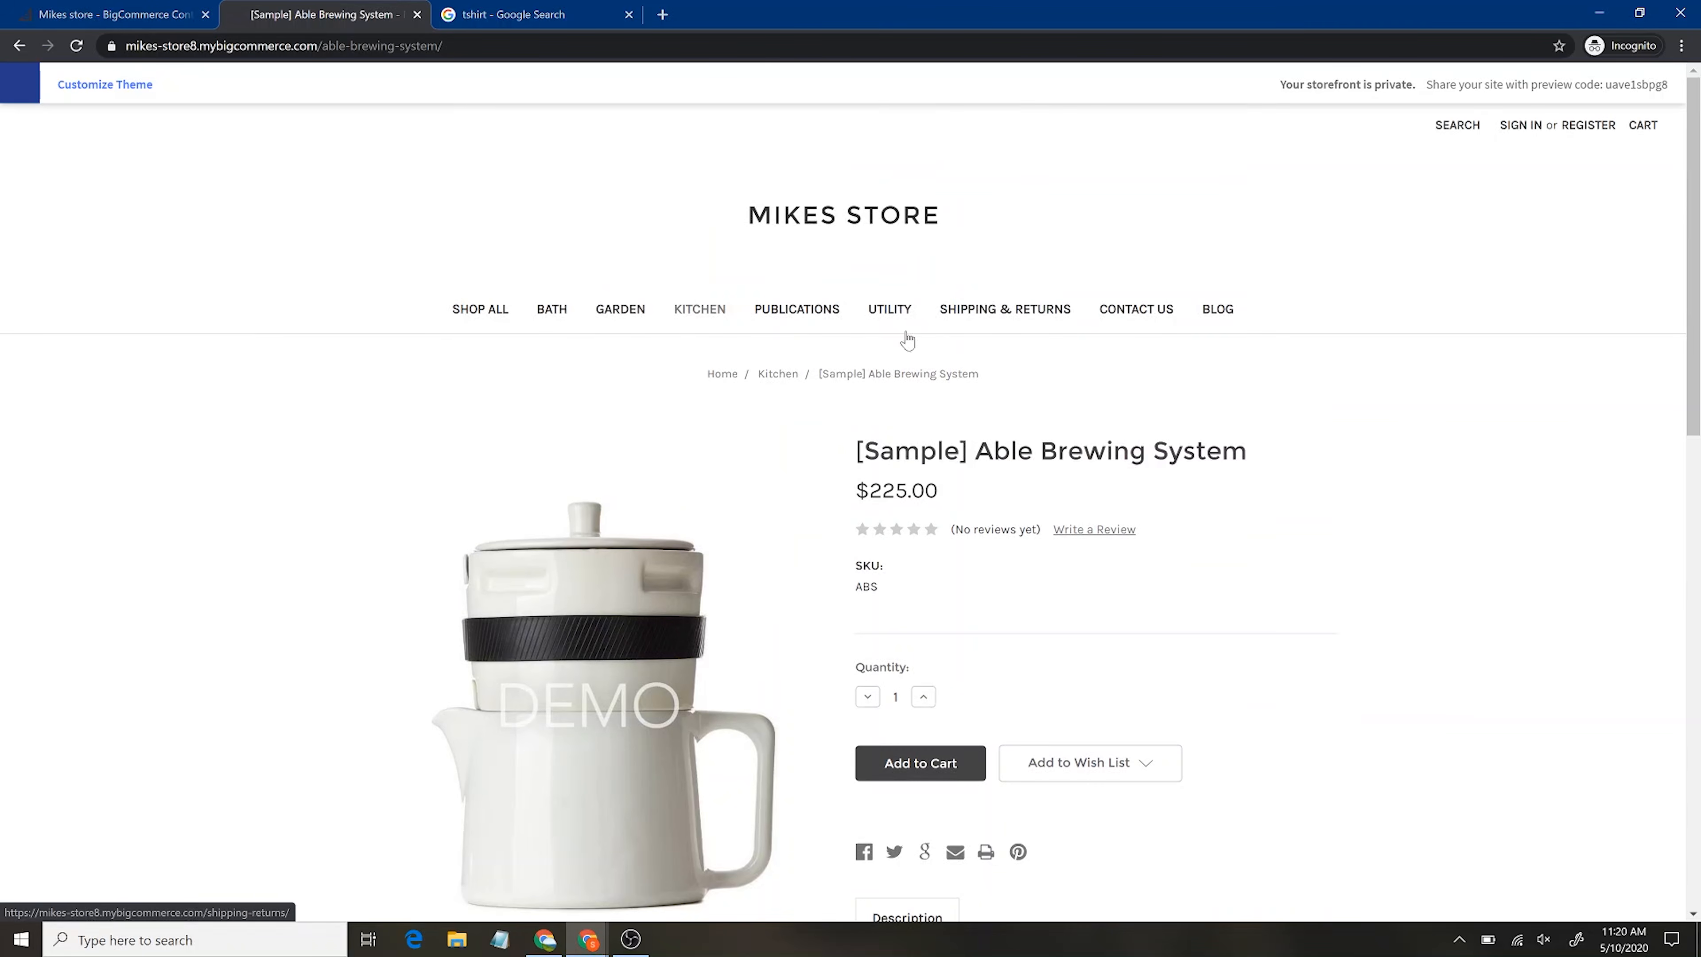
click(76, 47)
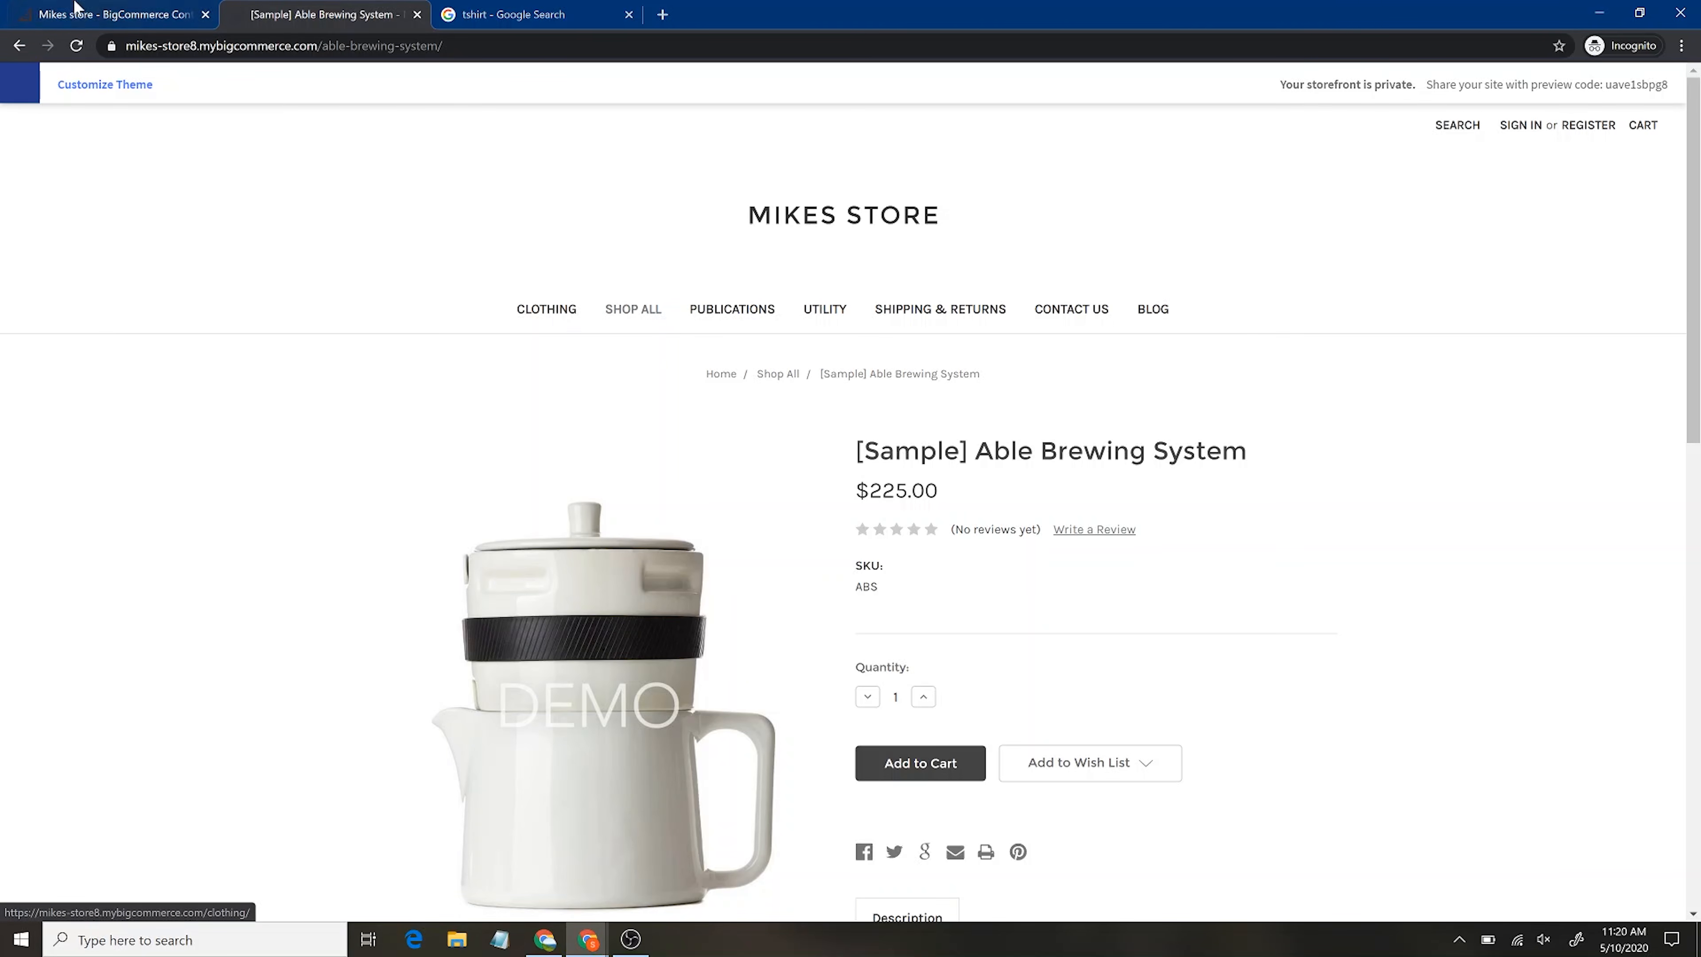
click(61, 8)
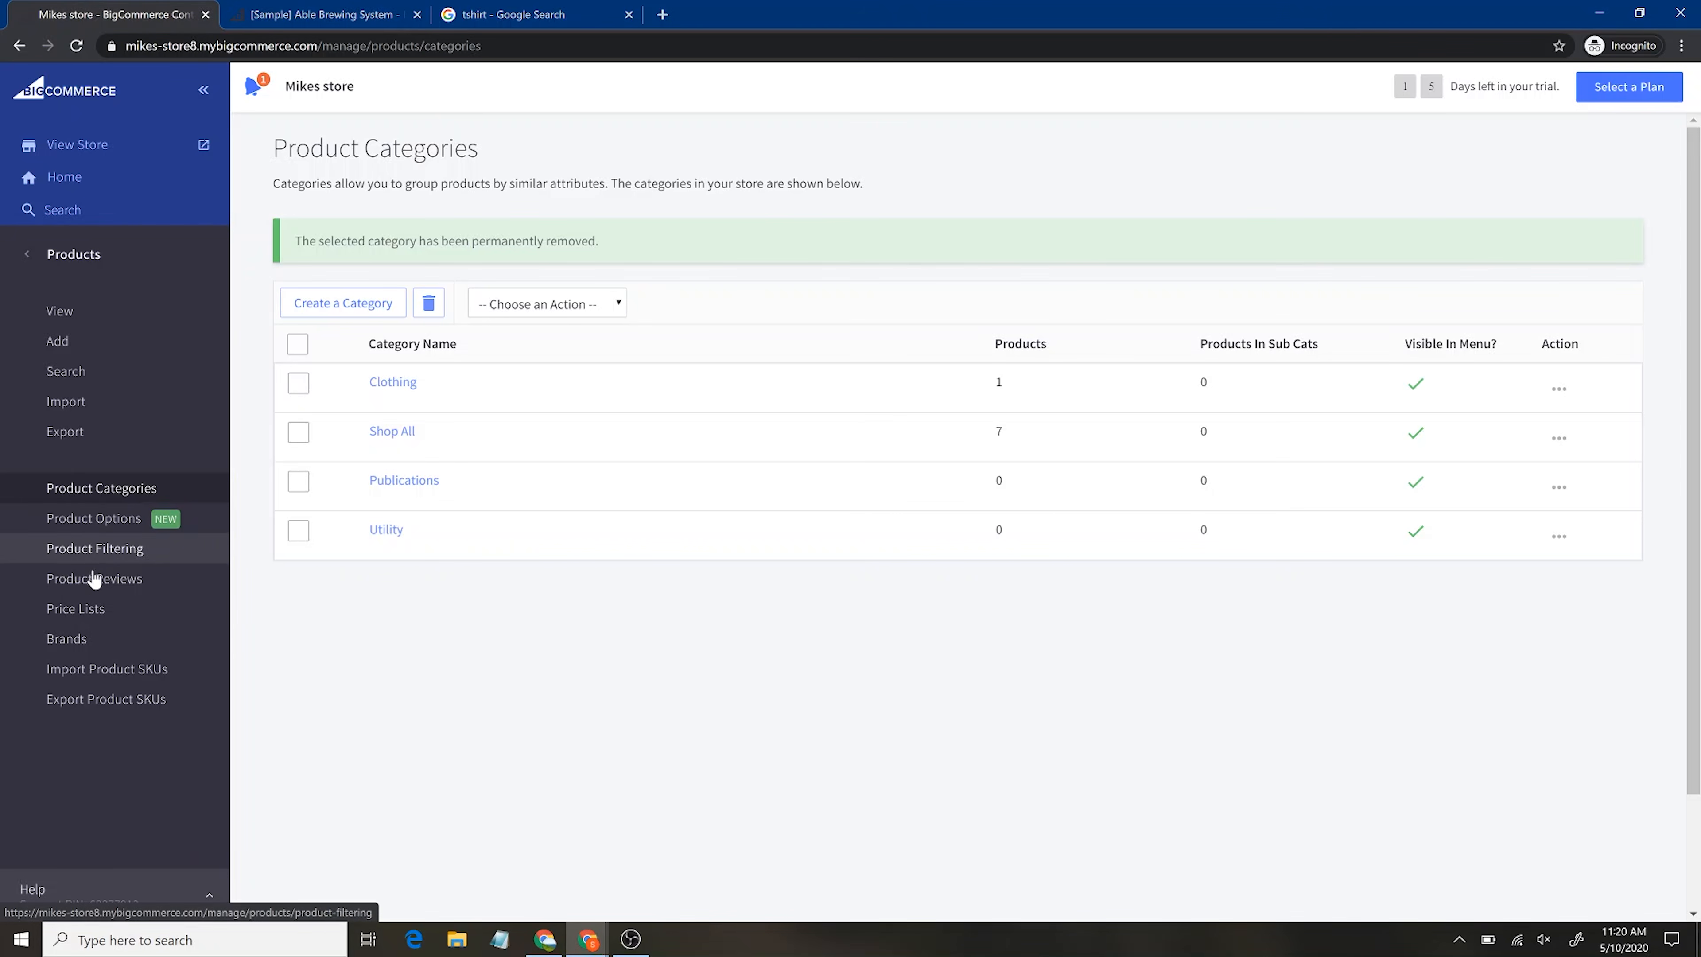
View the Product Reviews list, then go back to the main admin menu
click(118, 581)
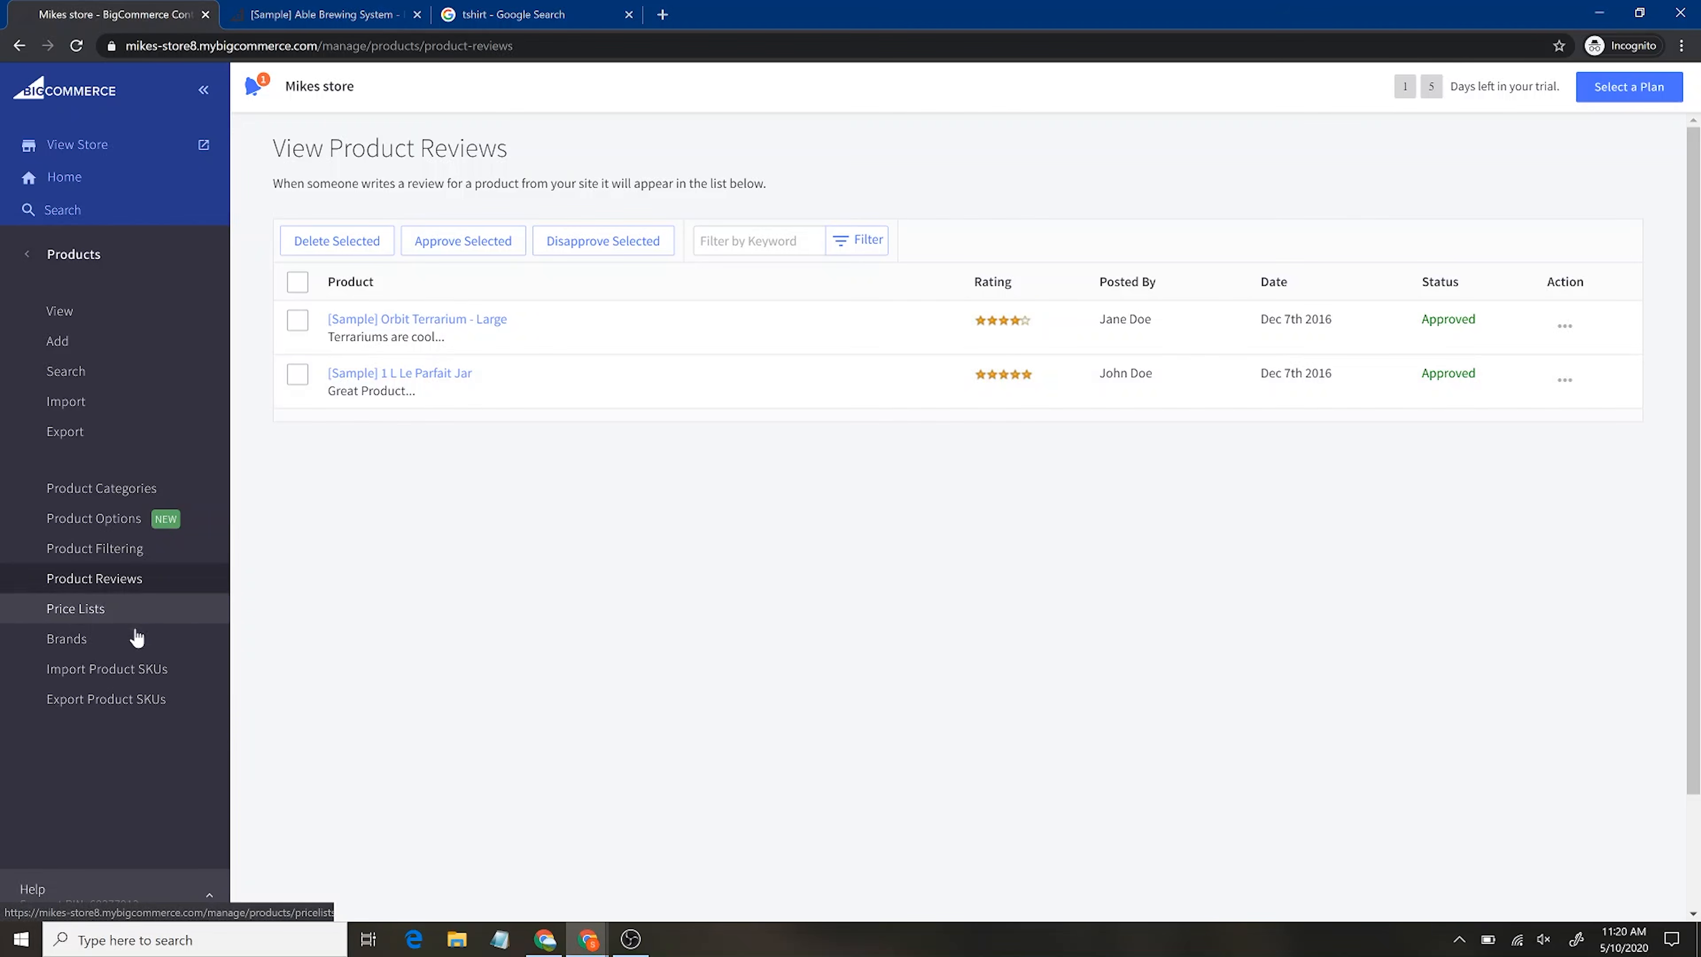
click(30, 256)
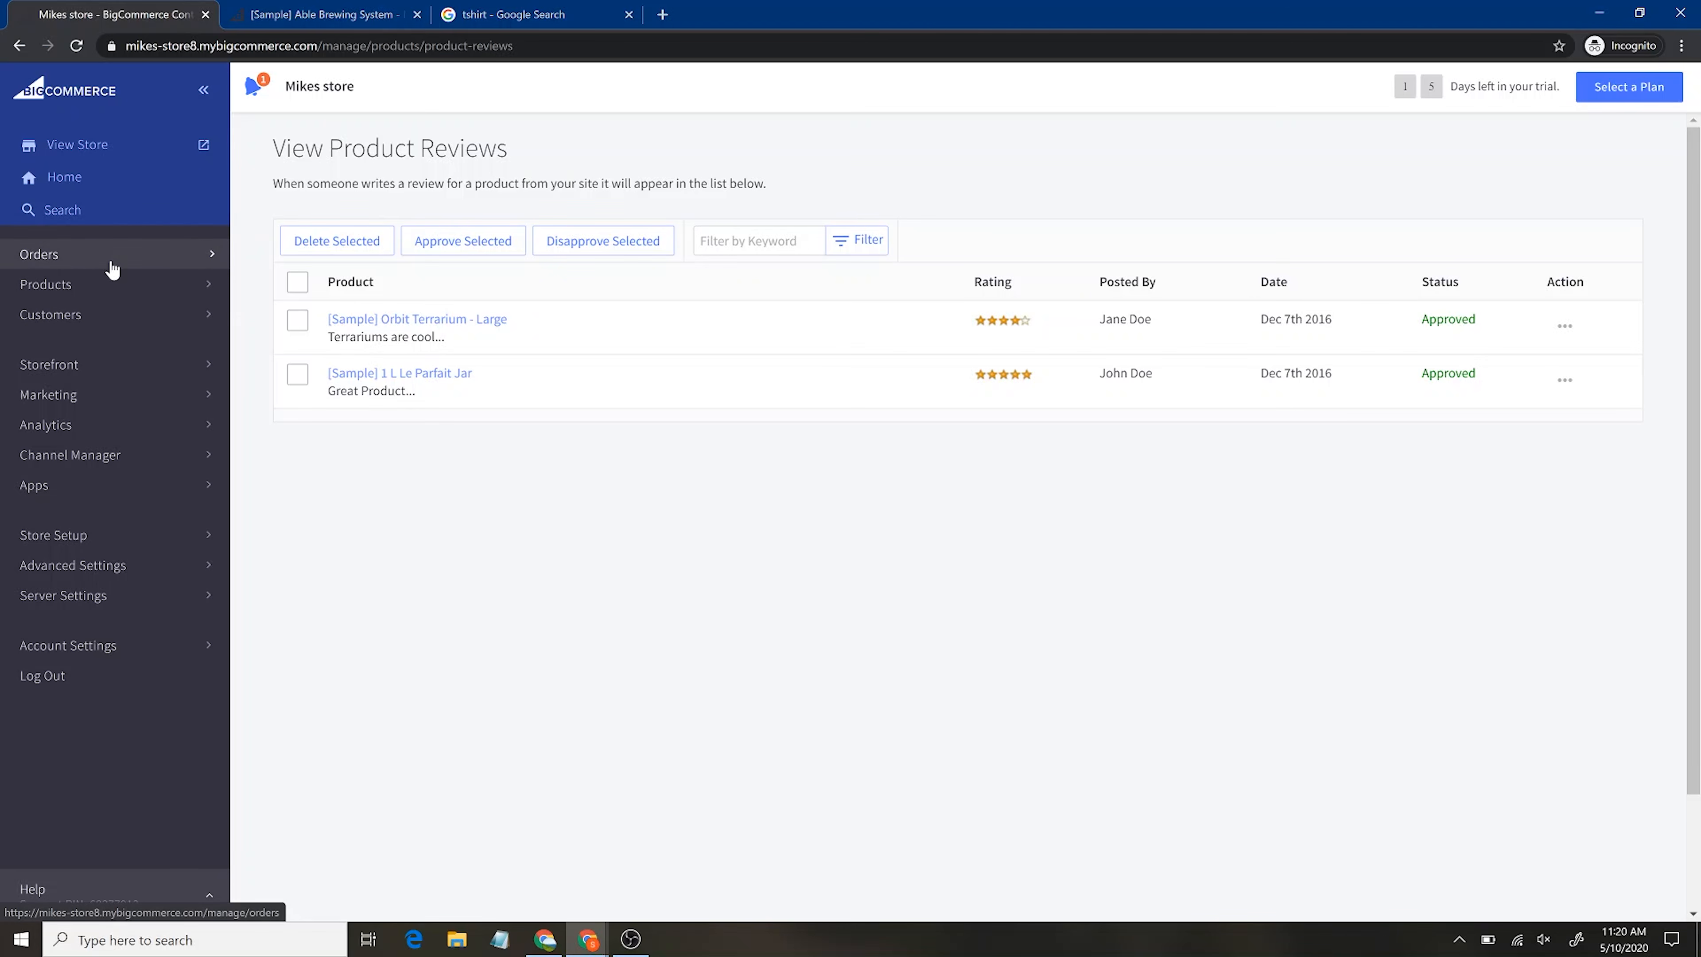
Browse the Customers and Orders lists, close the tshirt Google tab, and open My Themes
click(110, 317)
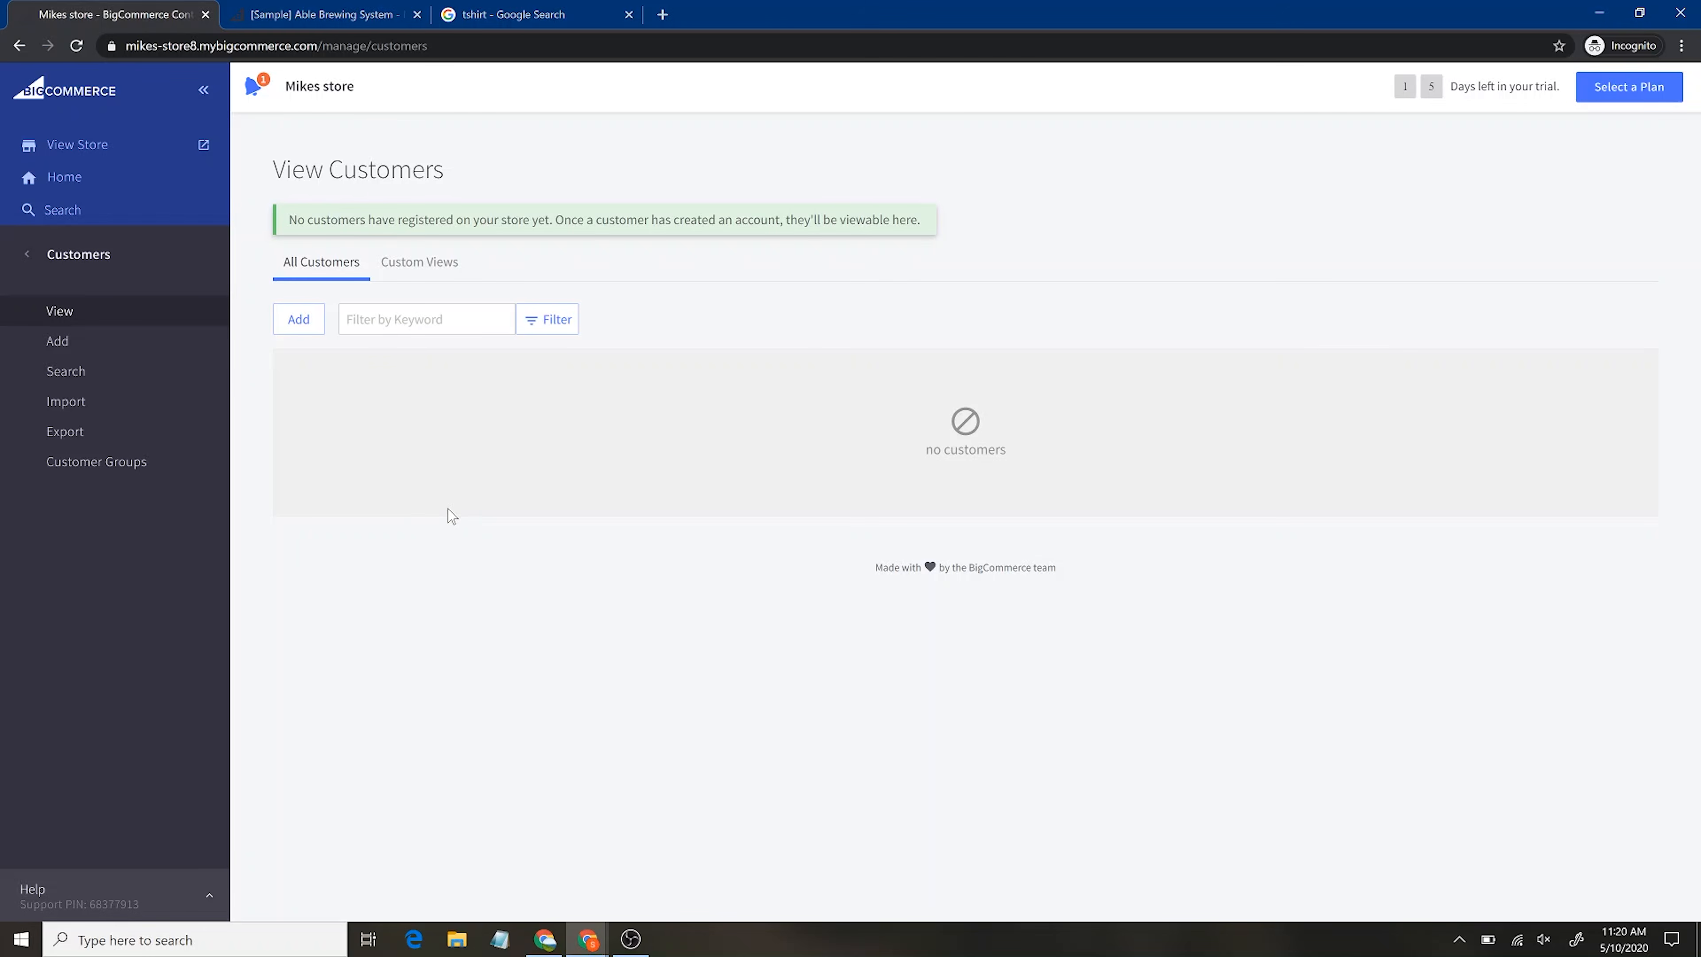
click(30, 259)
click(46, 256)
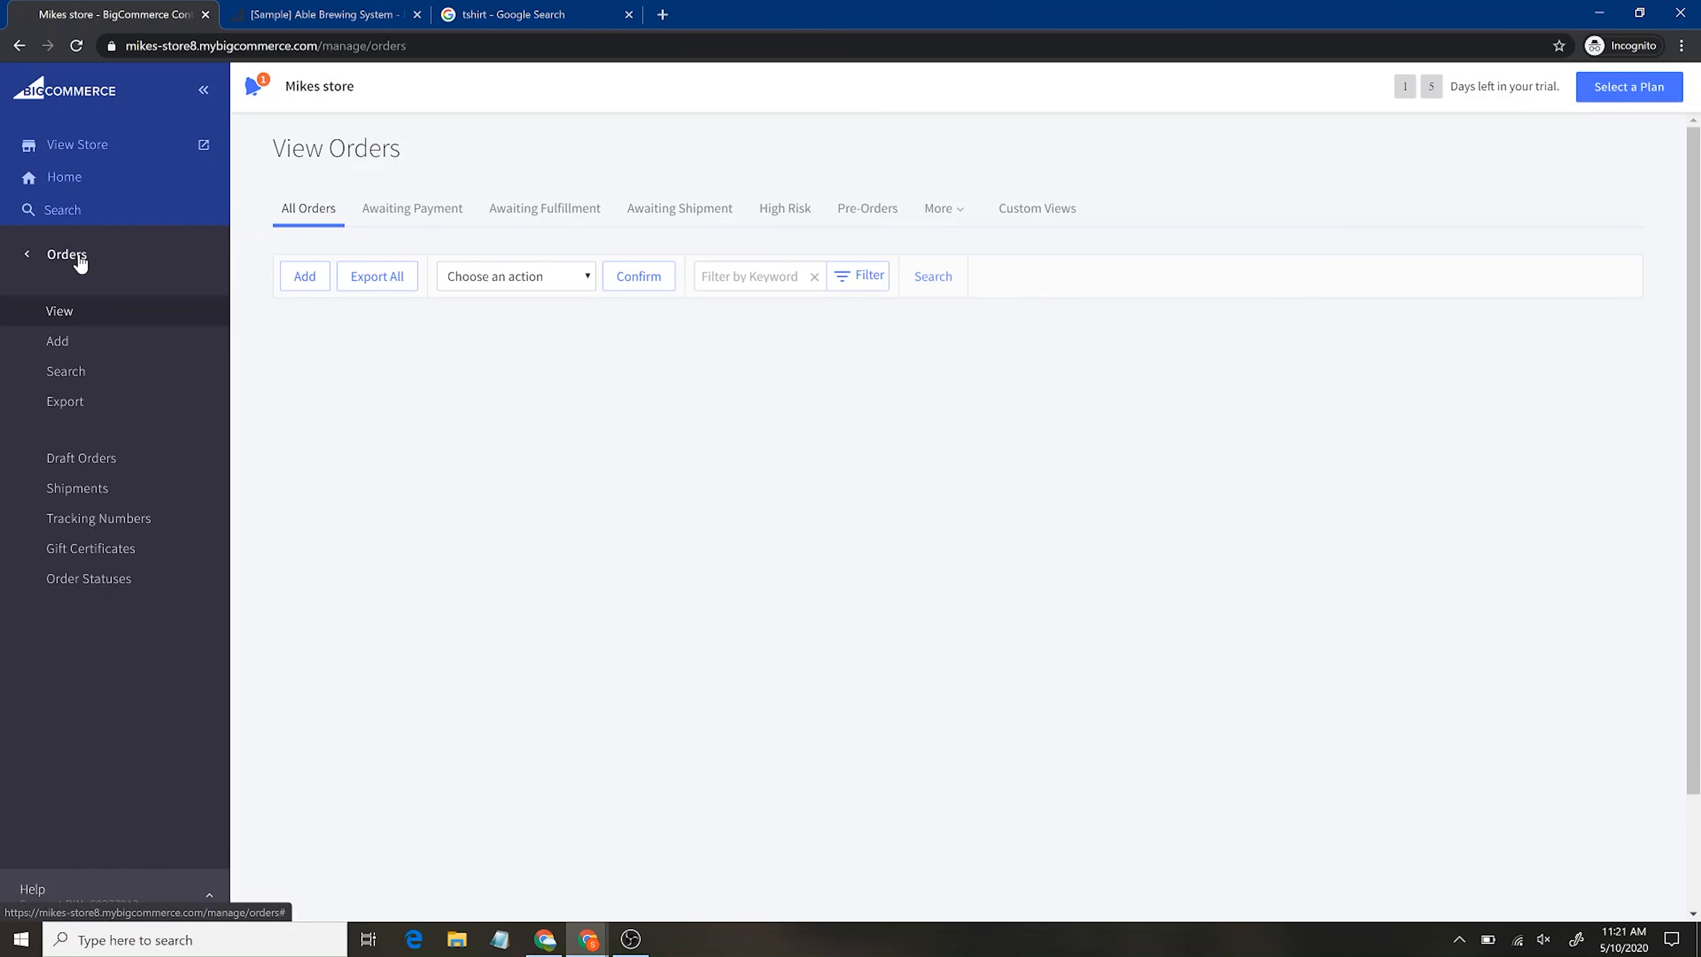
click(67, 254)
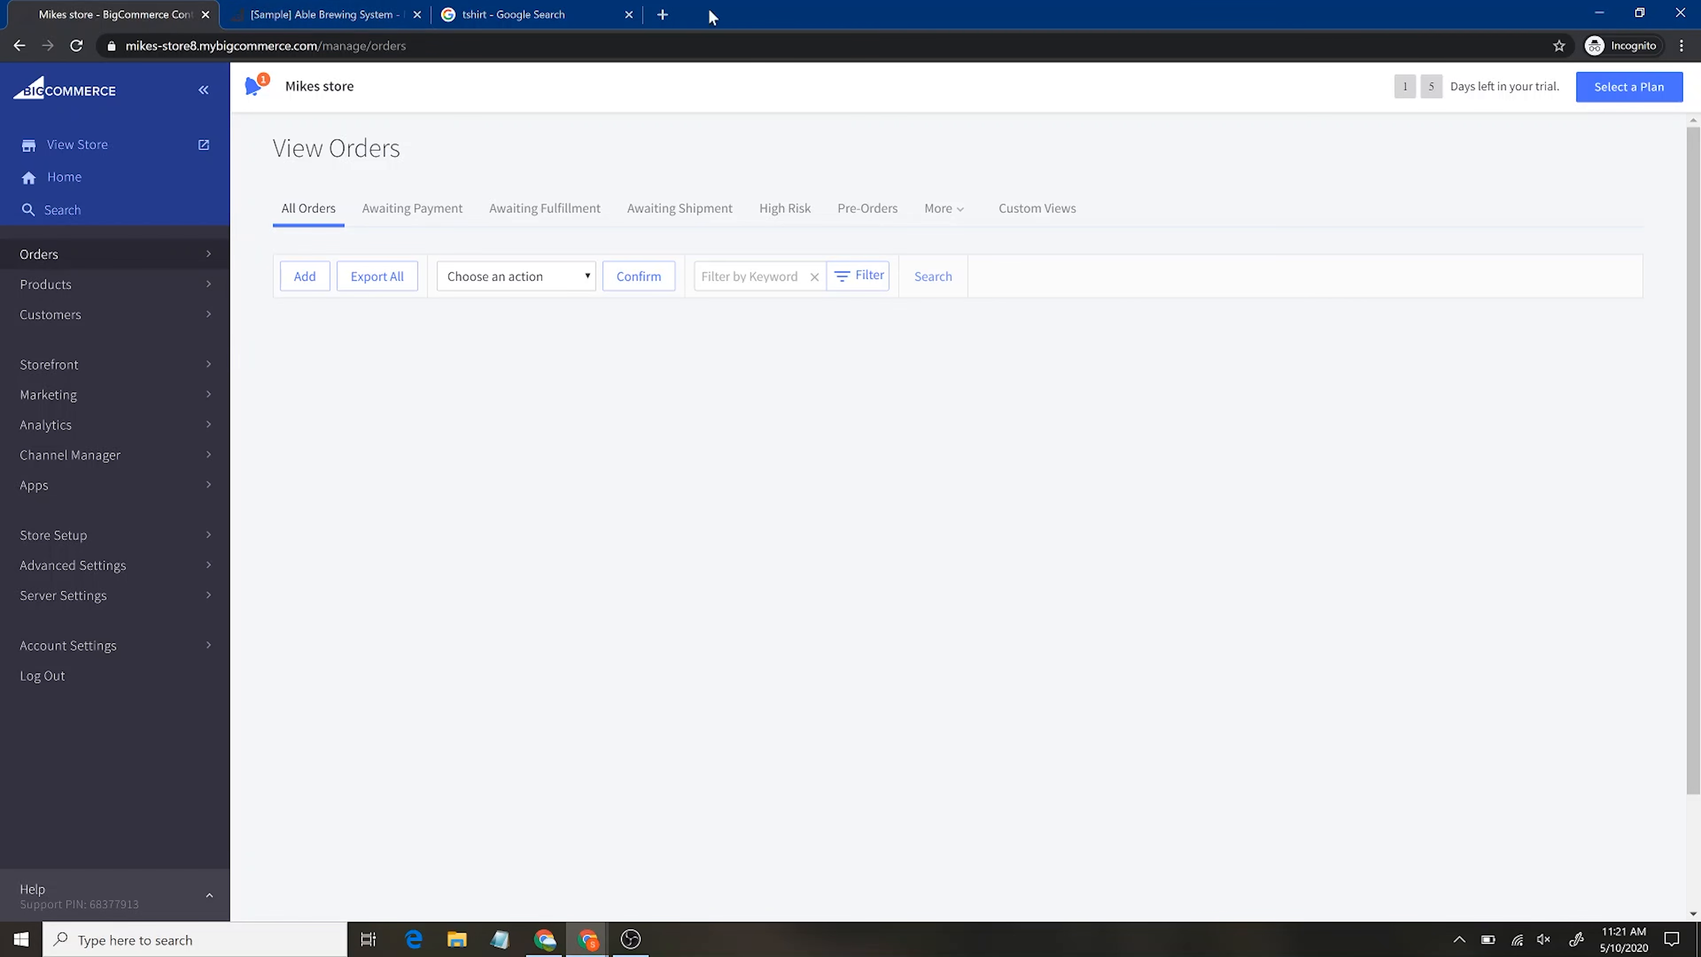
click(629, 14)
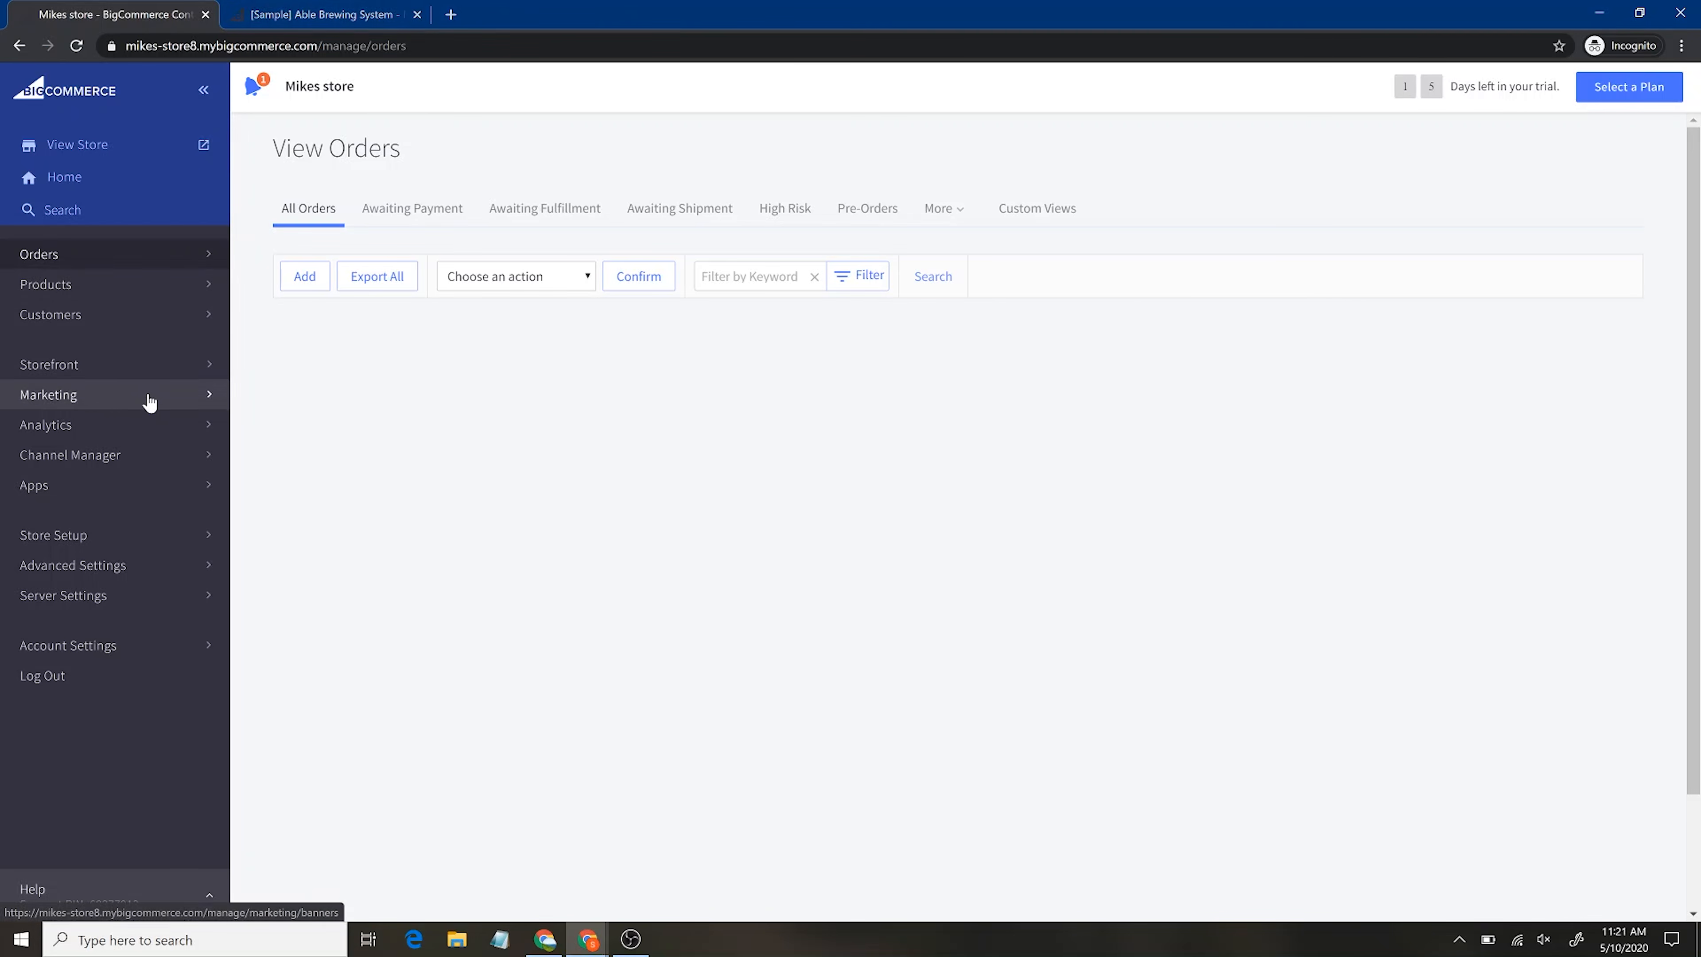
click(123, 379)
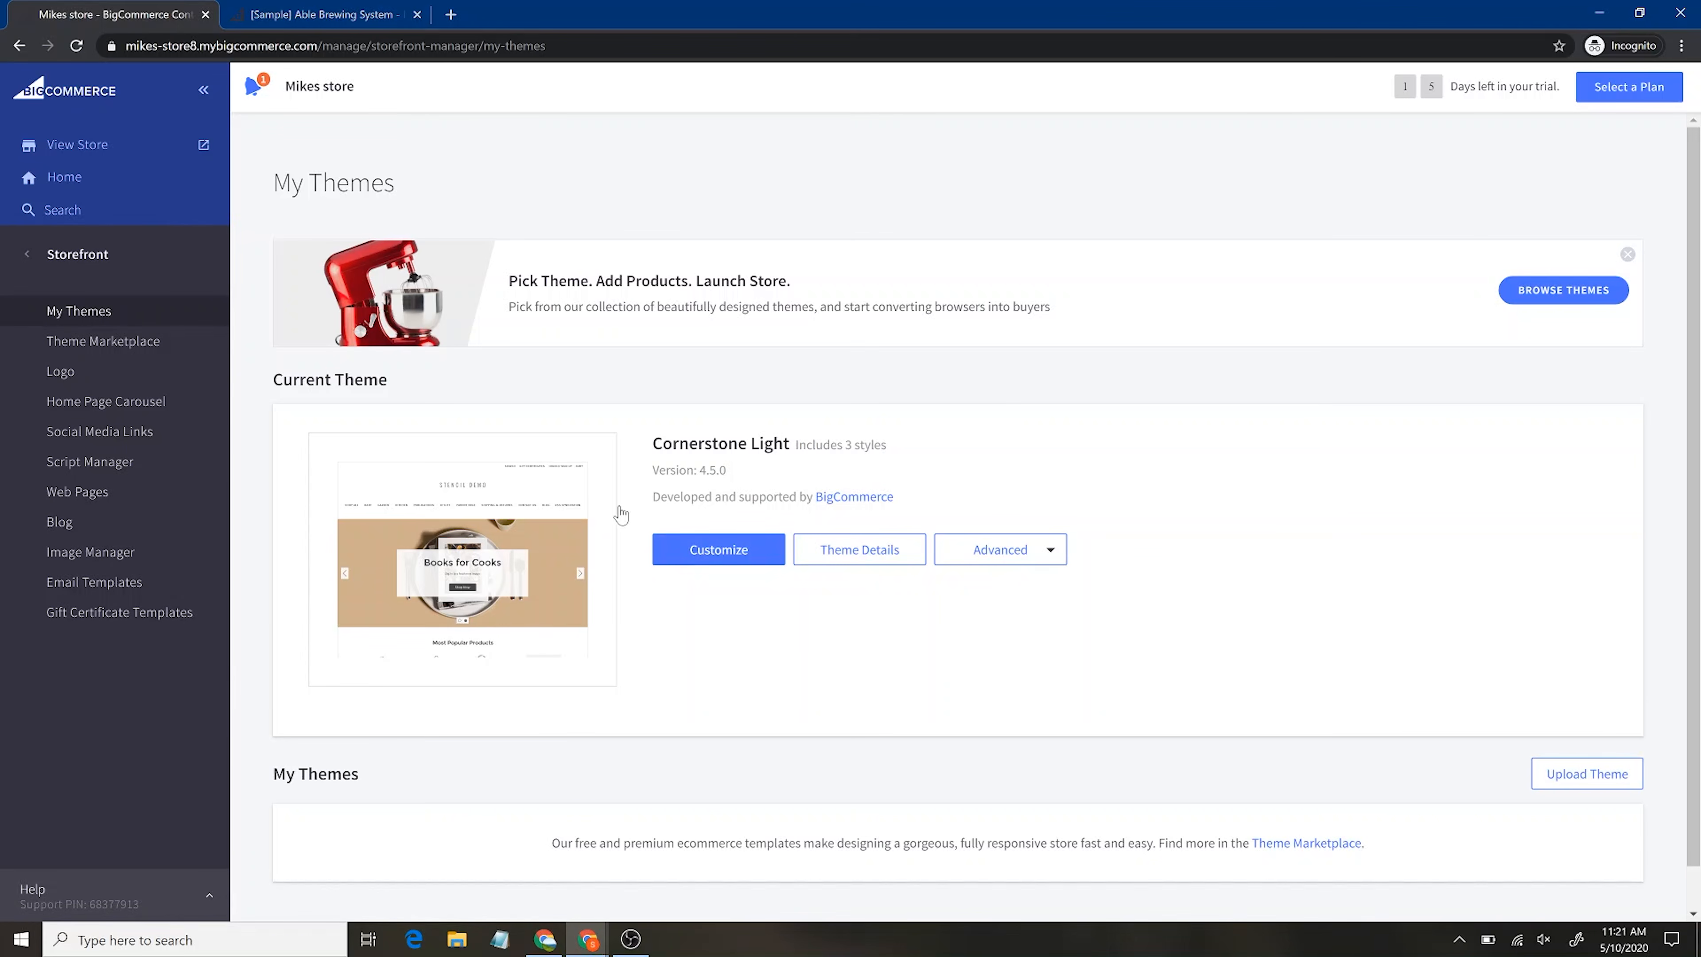
Open the theme marketplace in a new tab and filter it to free themes
click(1563, 290)
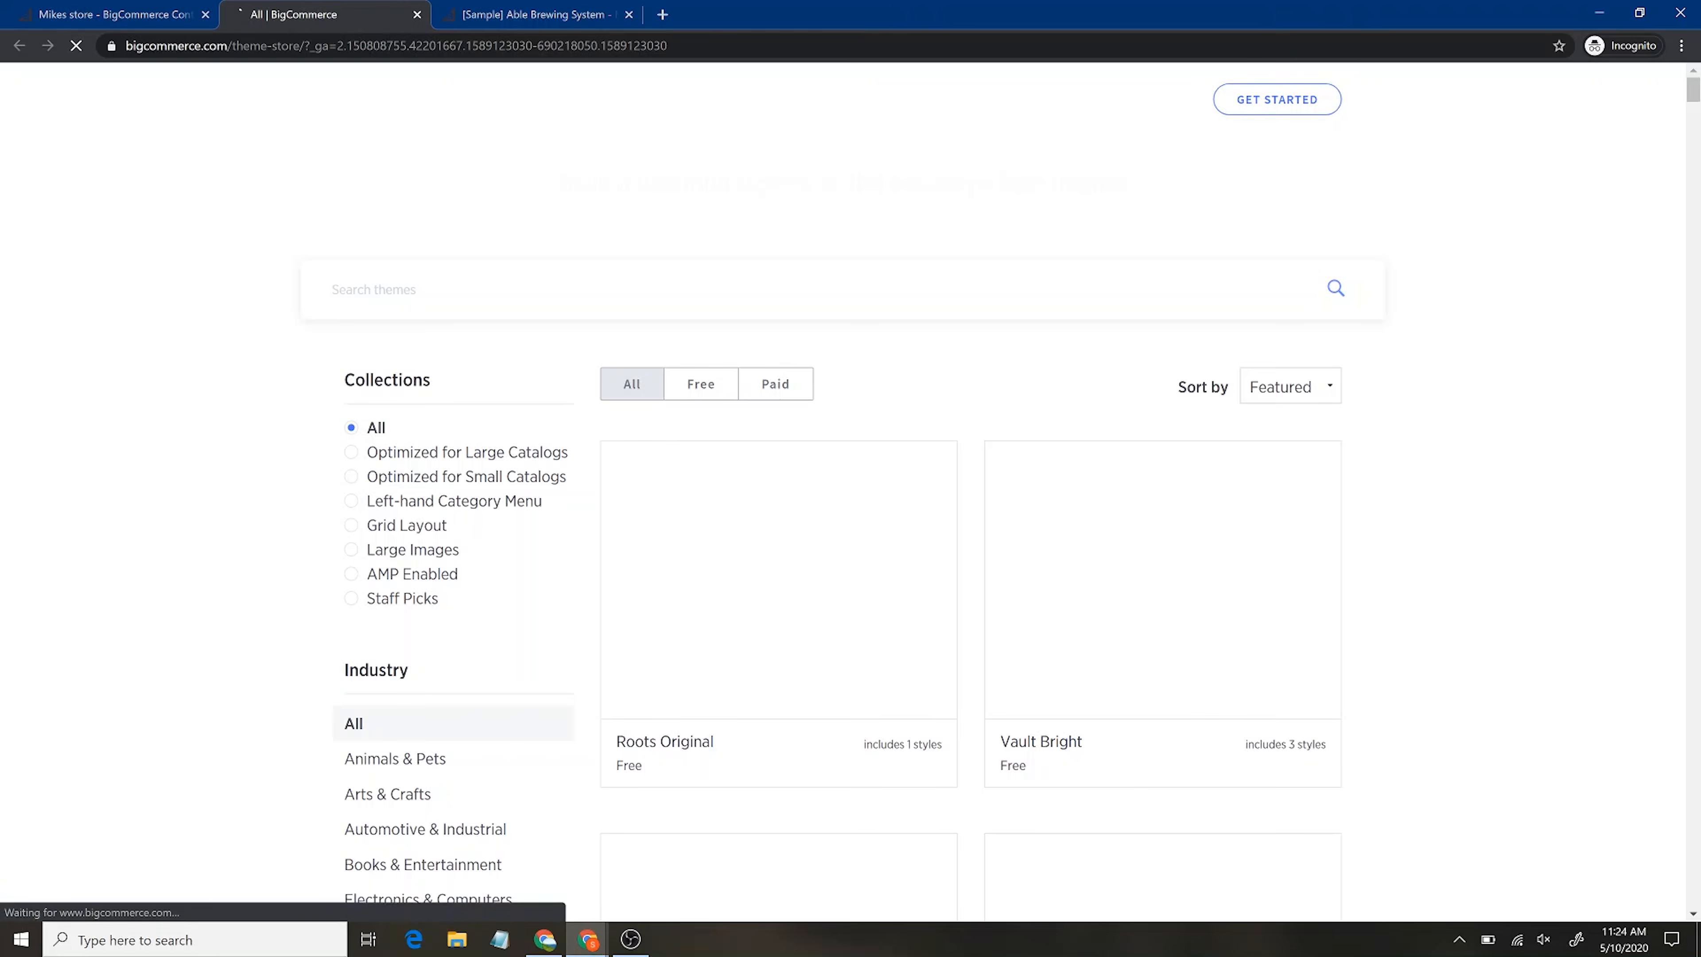
scroll(934, 600, down, 1)
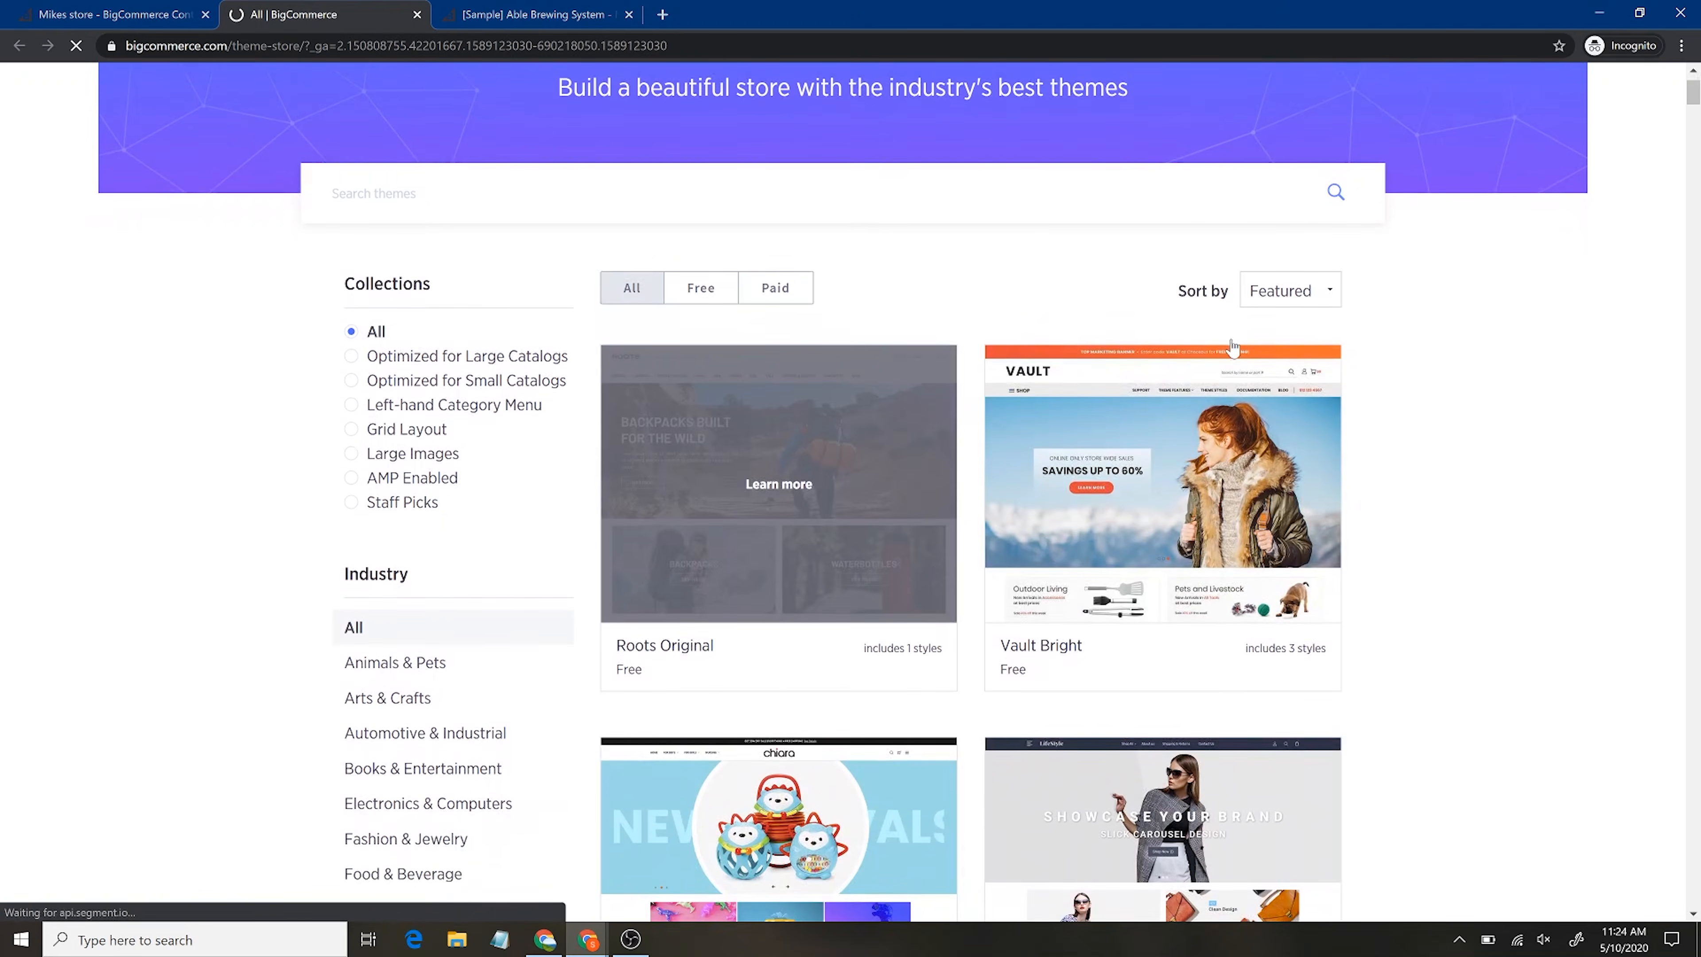
click(699, 301)
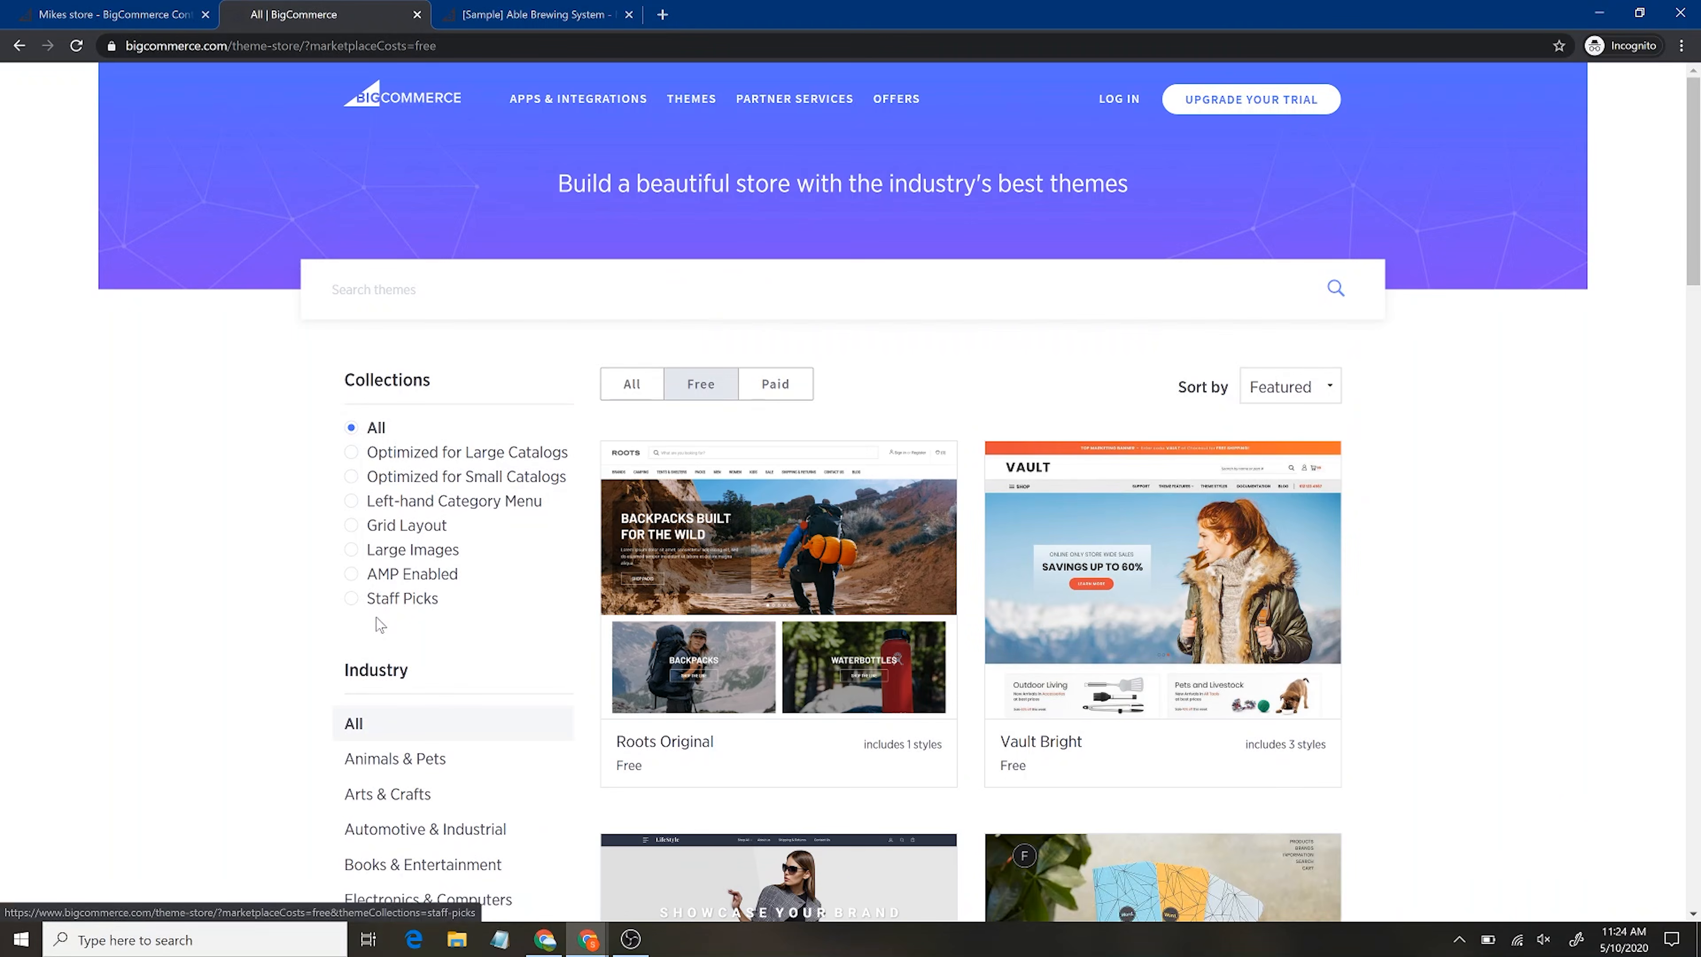
Scroll past the Cornerstone and Fortune themes down to Vault Cool and Vault Natural
scroll(378, 624, down, 3)
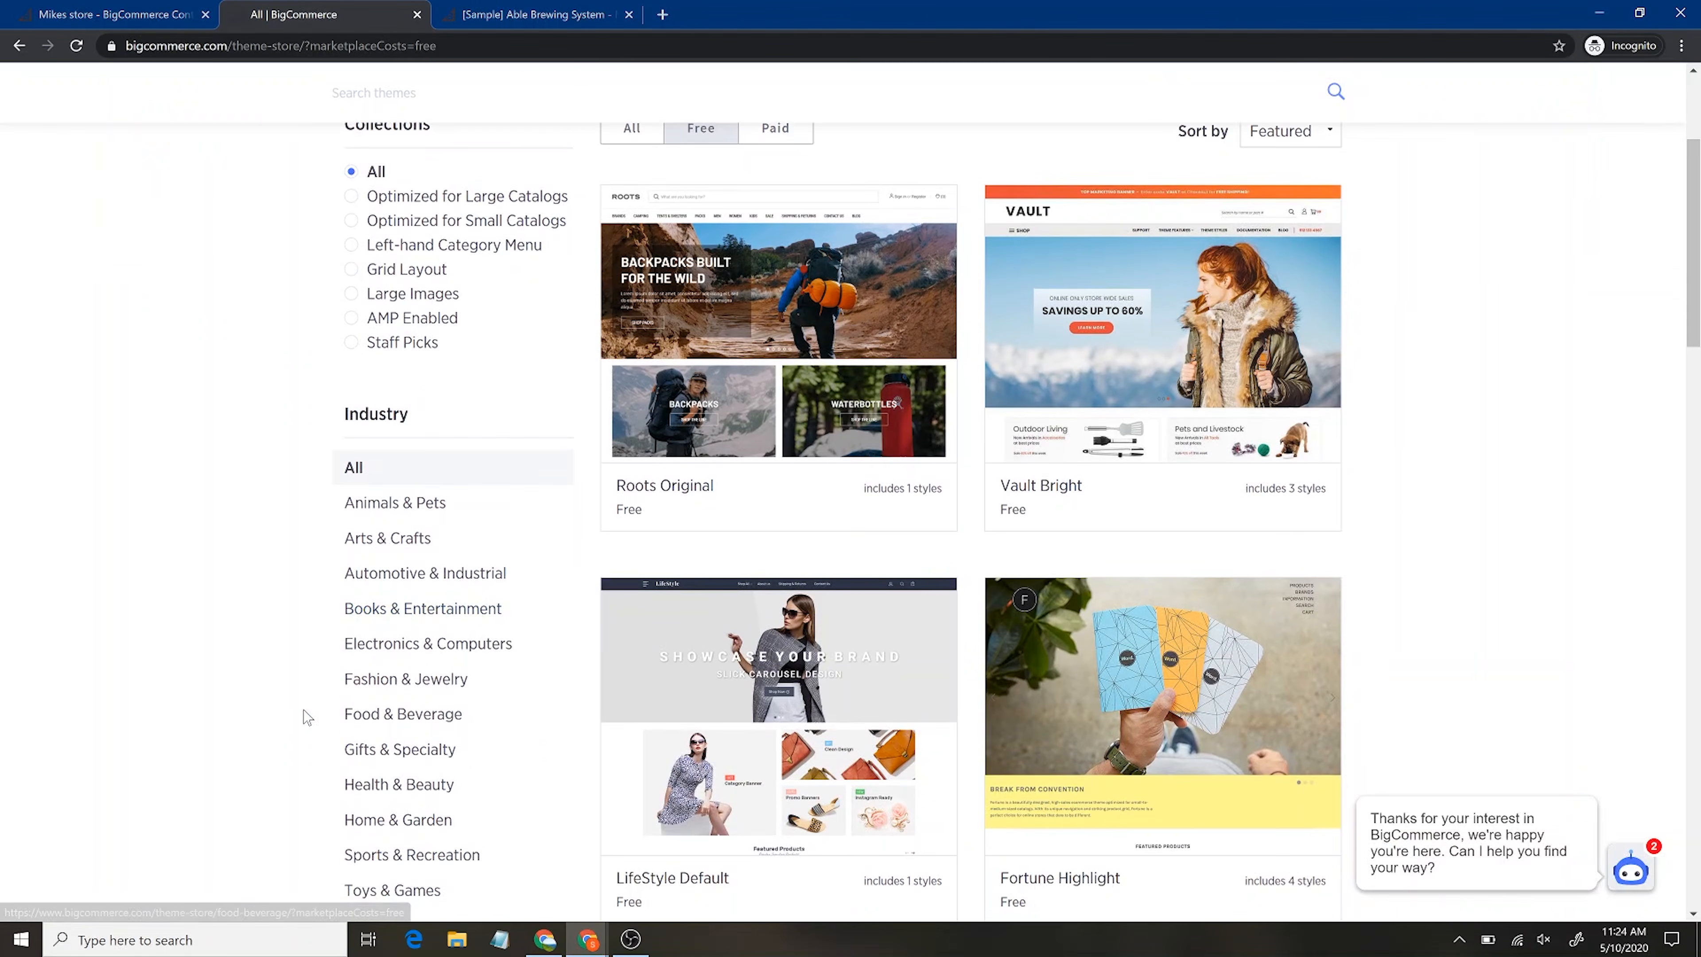
scroll(307, 717, down, 1)
scroll(305, 715, down, 1)
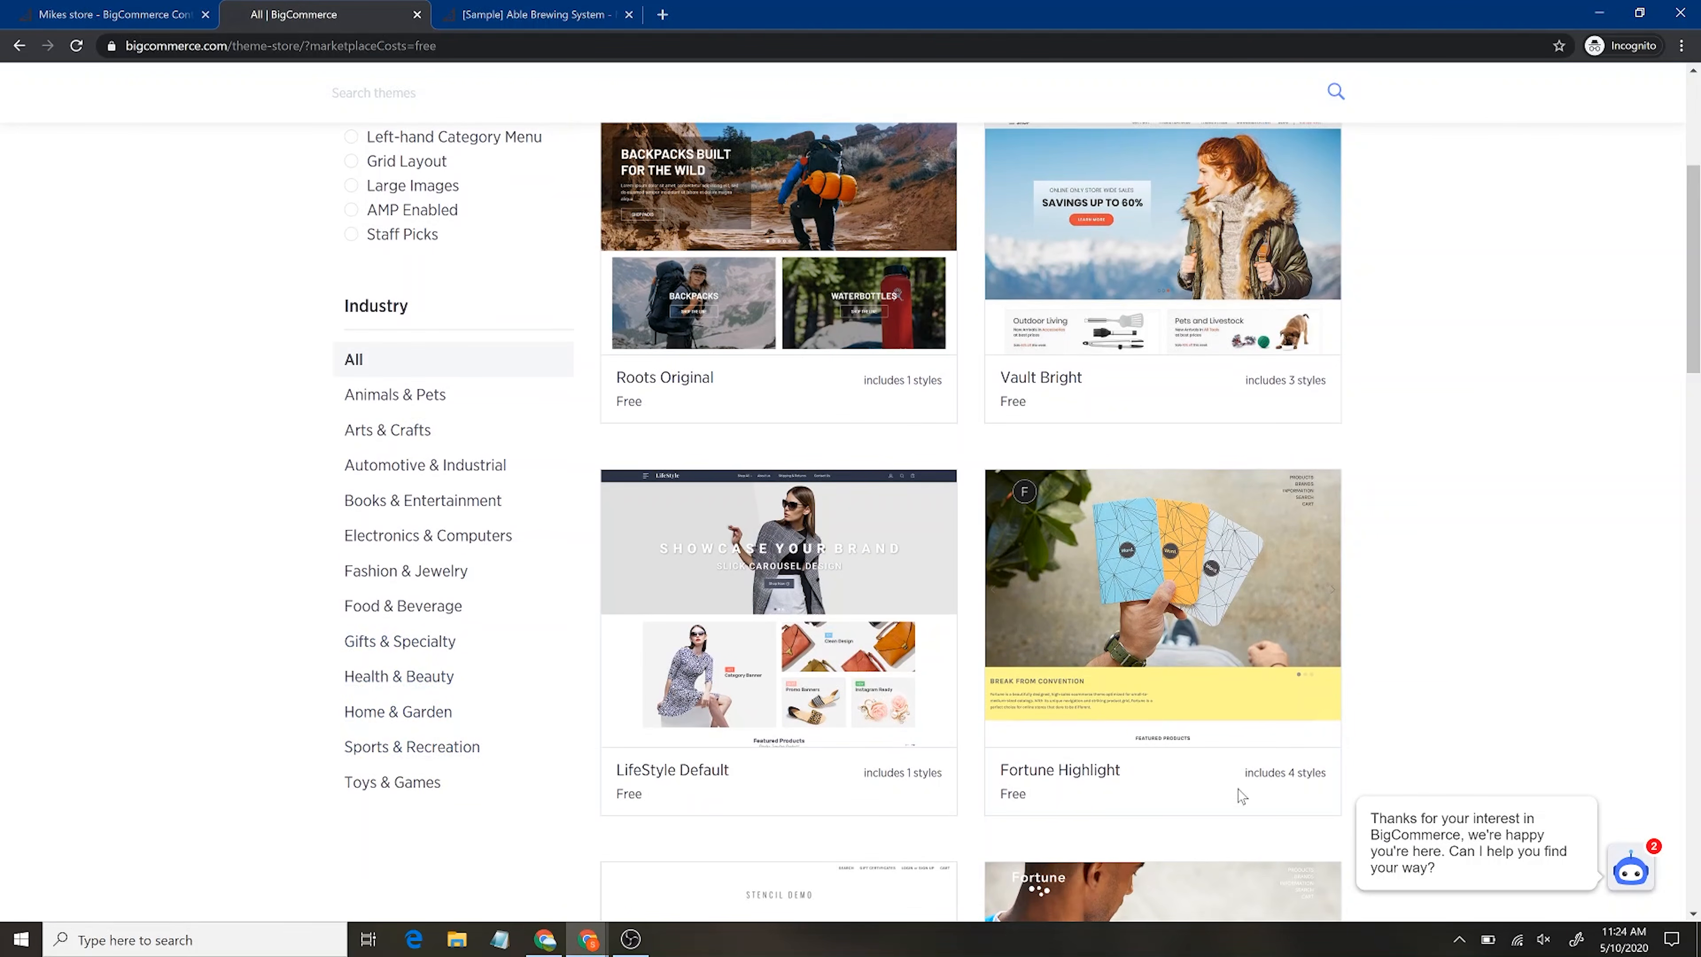
scroll(1405, 665, down, 6)
scroll(1405, 665, down, 1)
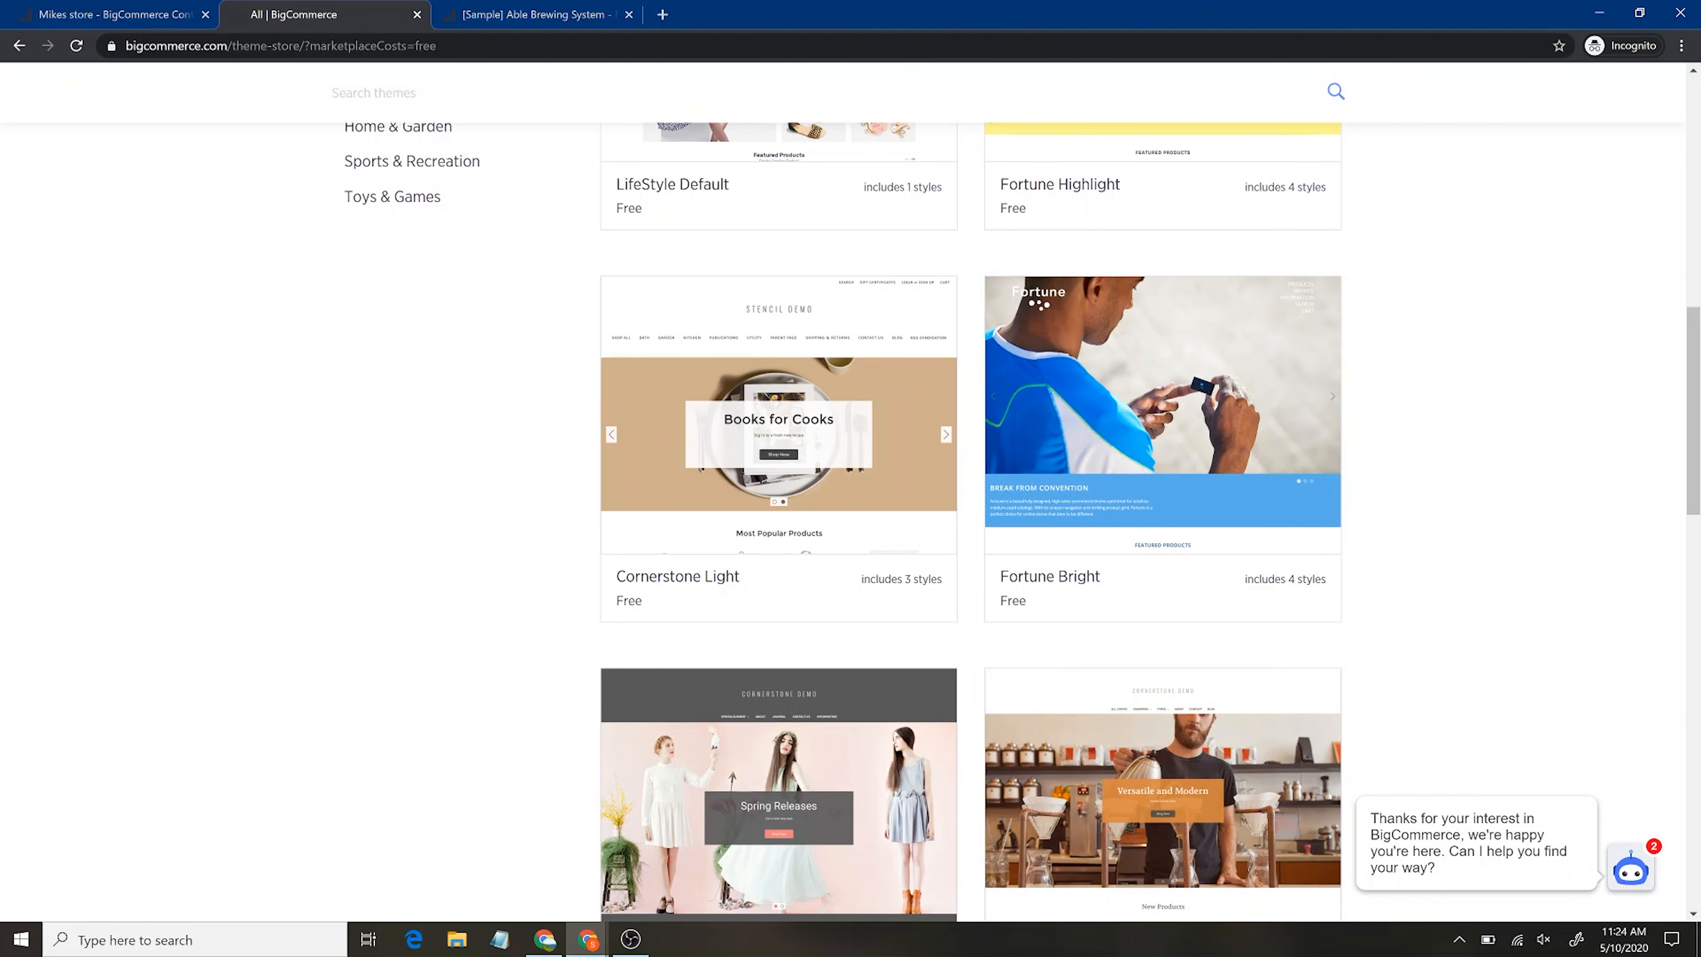
mouse_move(1180, 453)
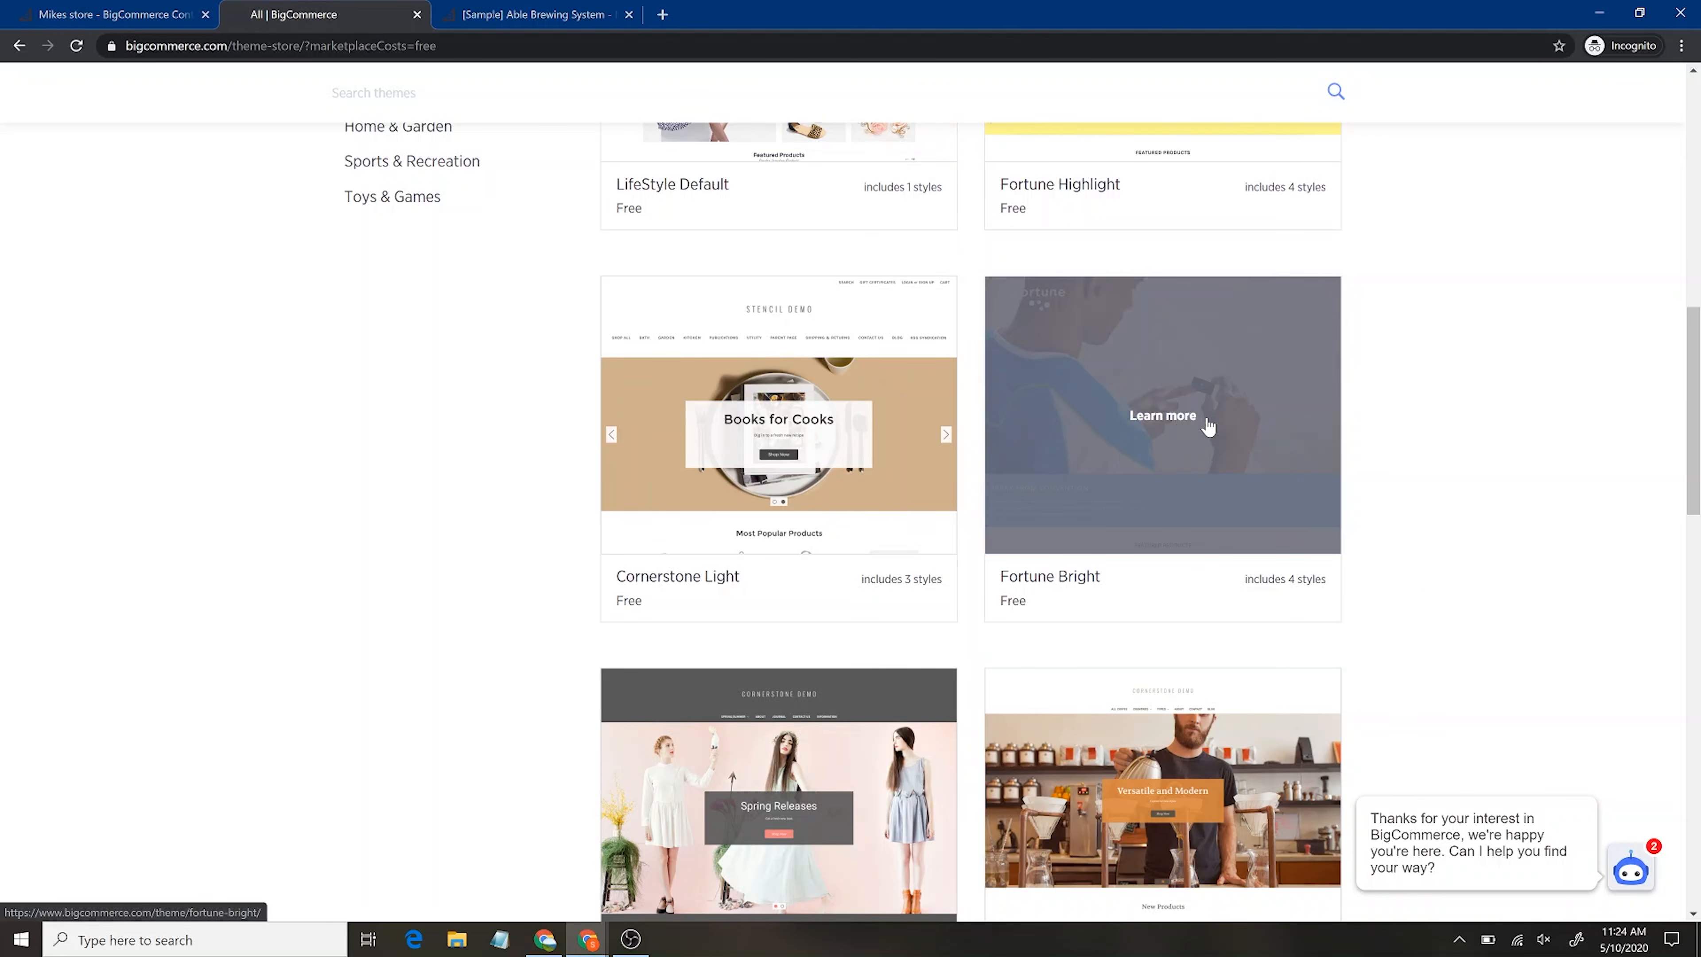
scroll(1209, 426, down, 5)
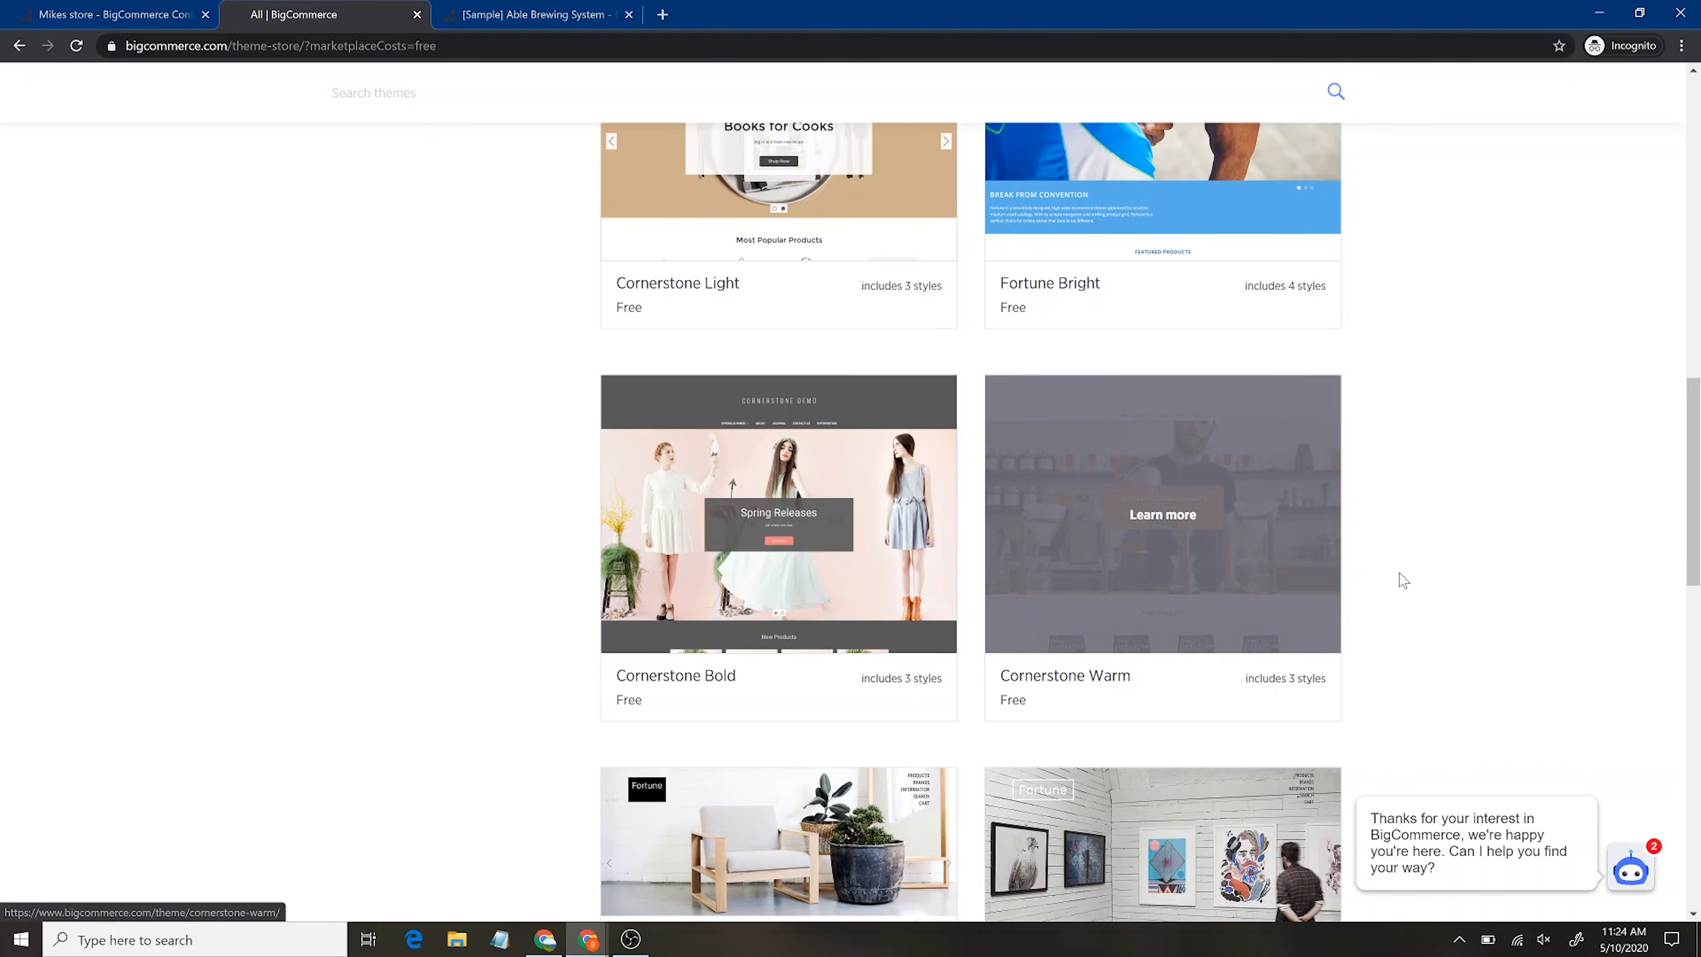
scroll(1404, 578, down, 5)
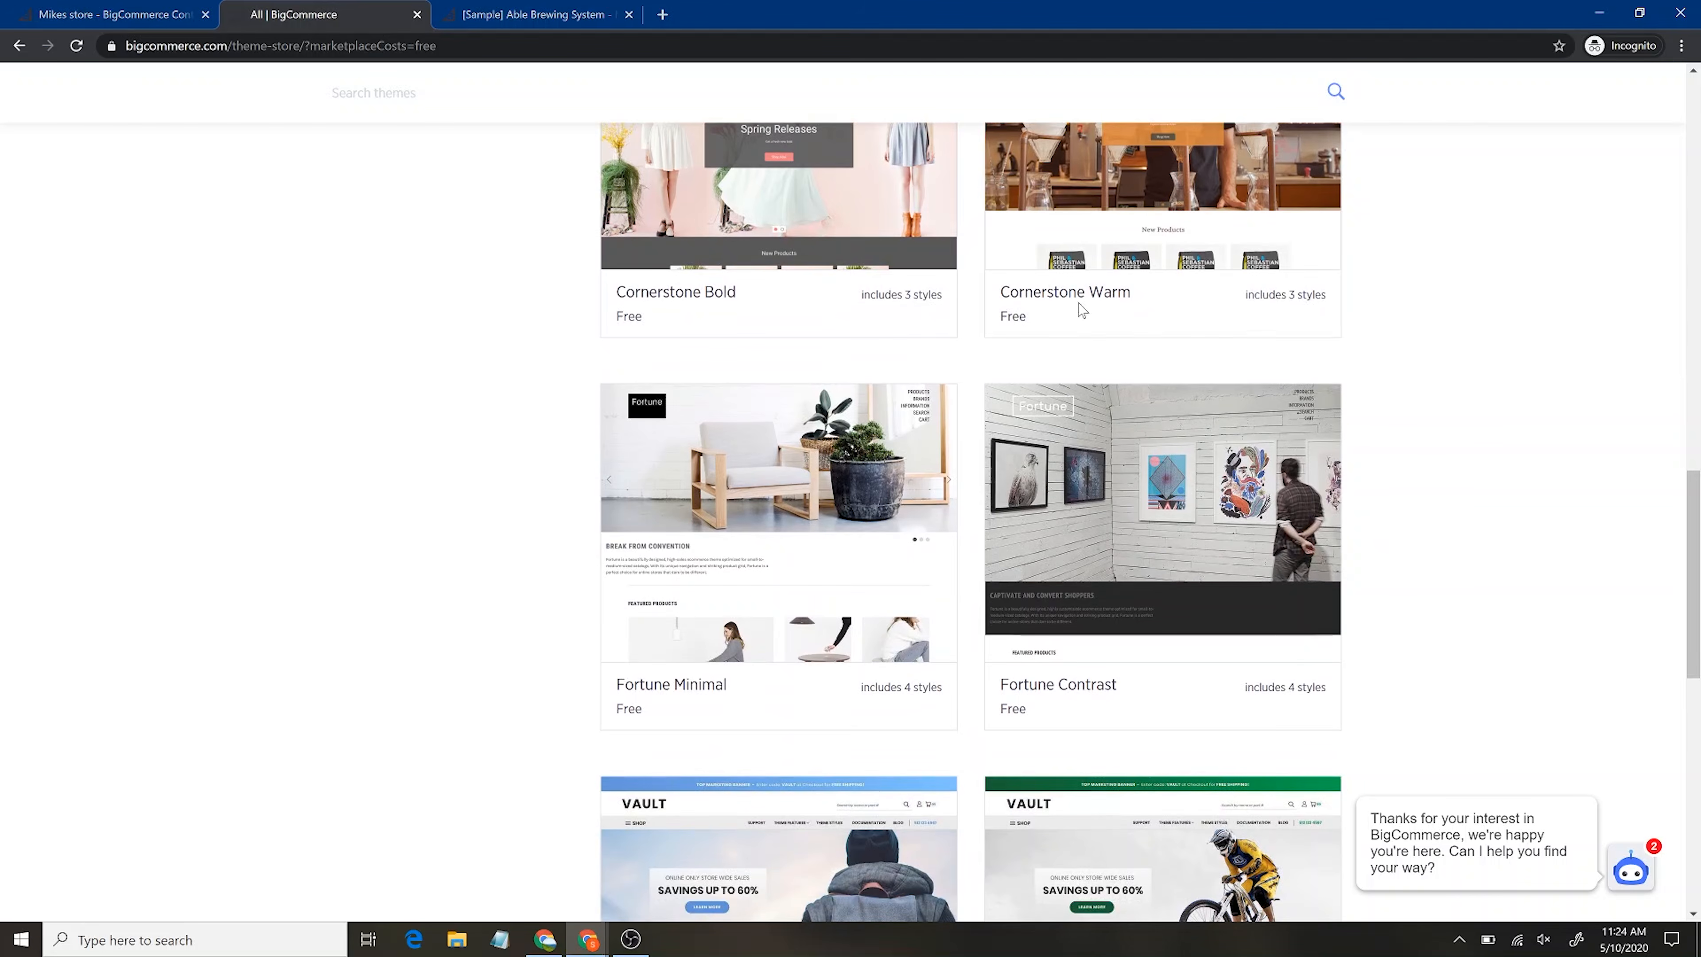
scroll(1493, 511, down, 5)
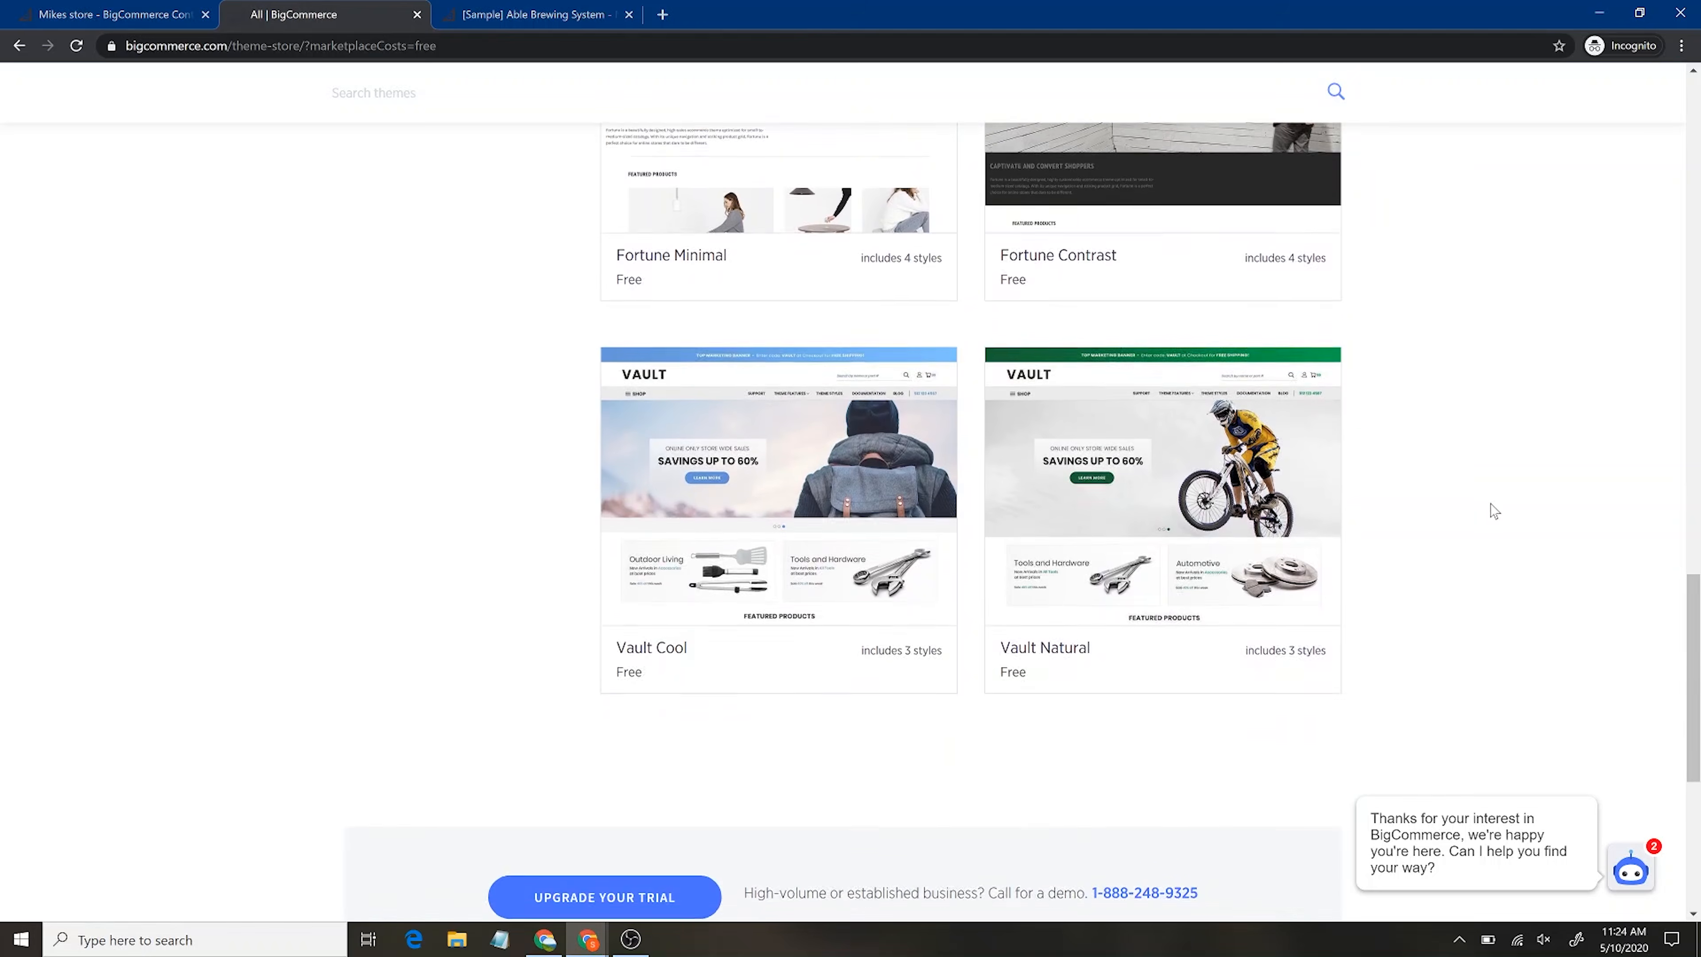
scroll(1493, 511, up, 8)
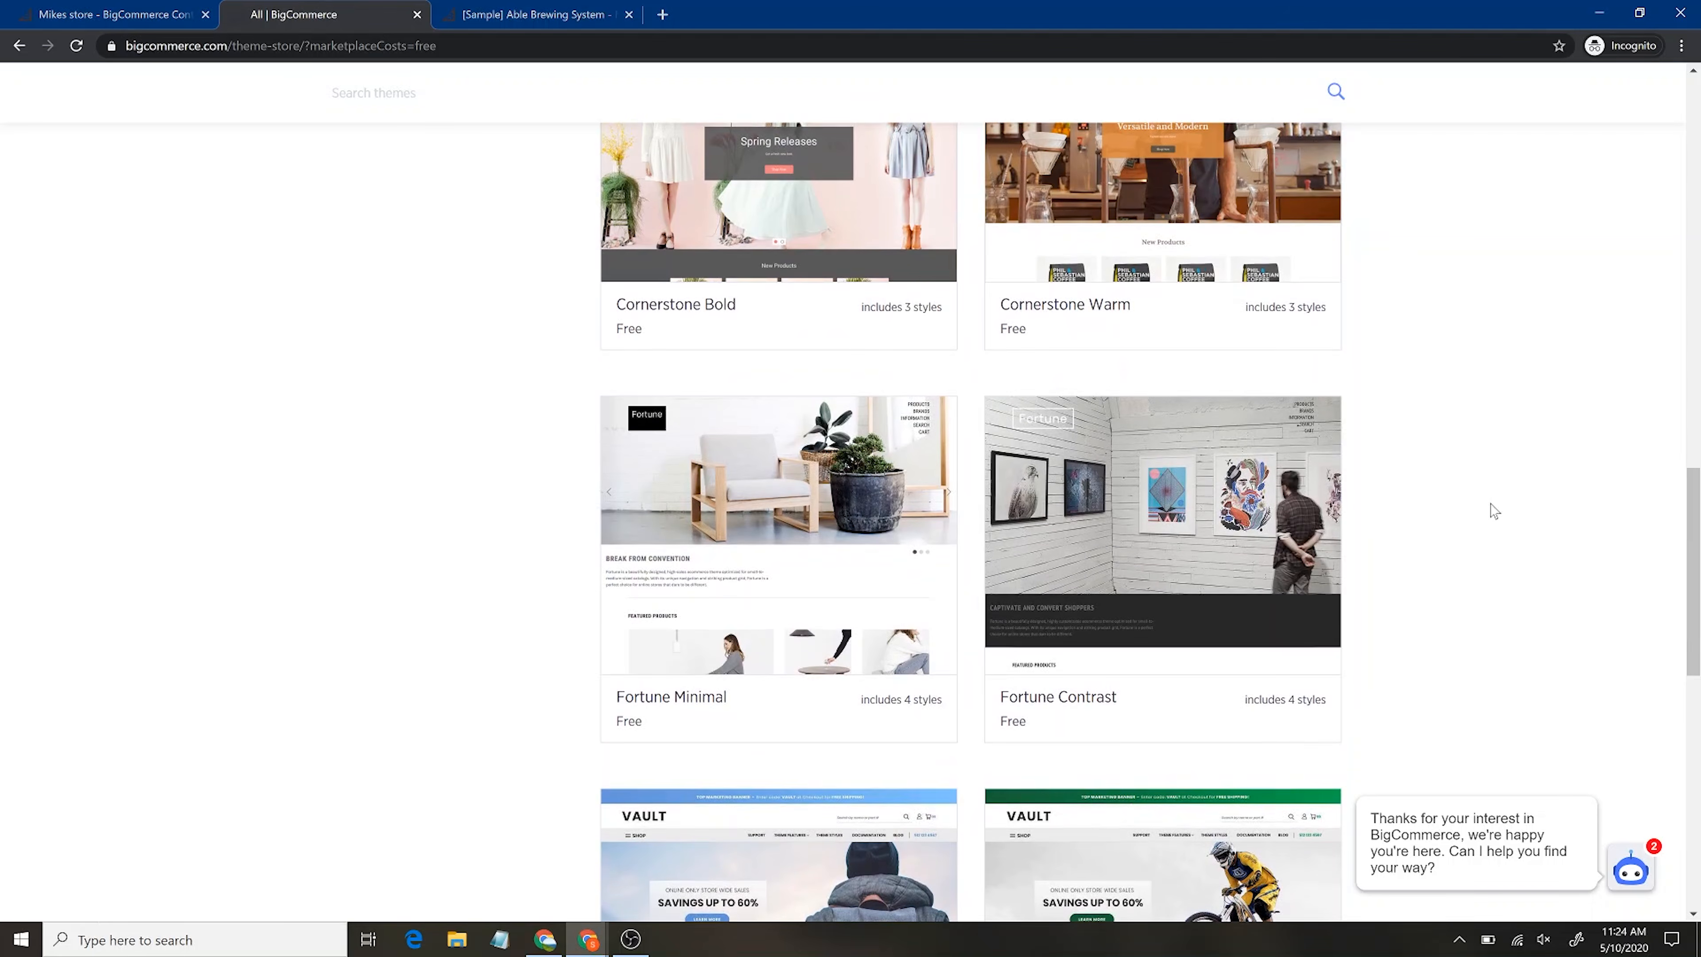
scroll(830, 850, down, 3)
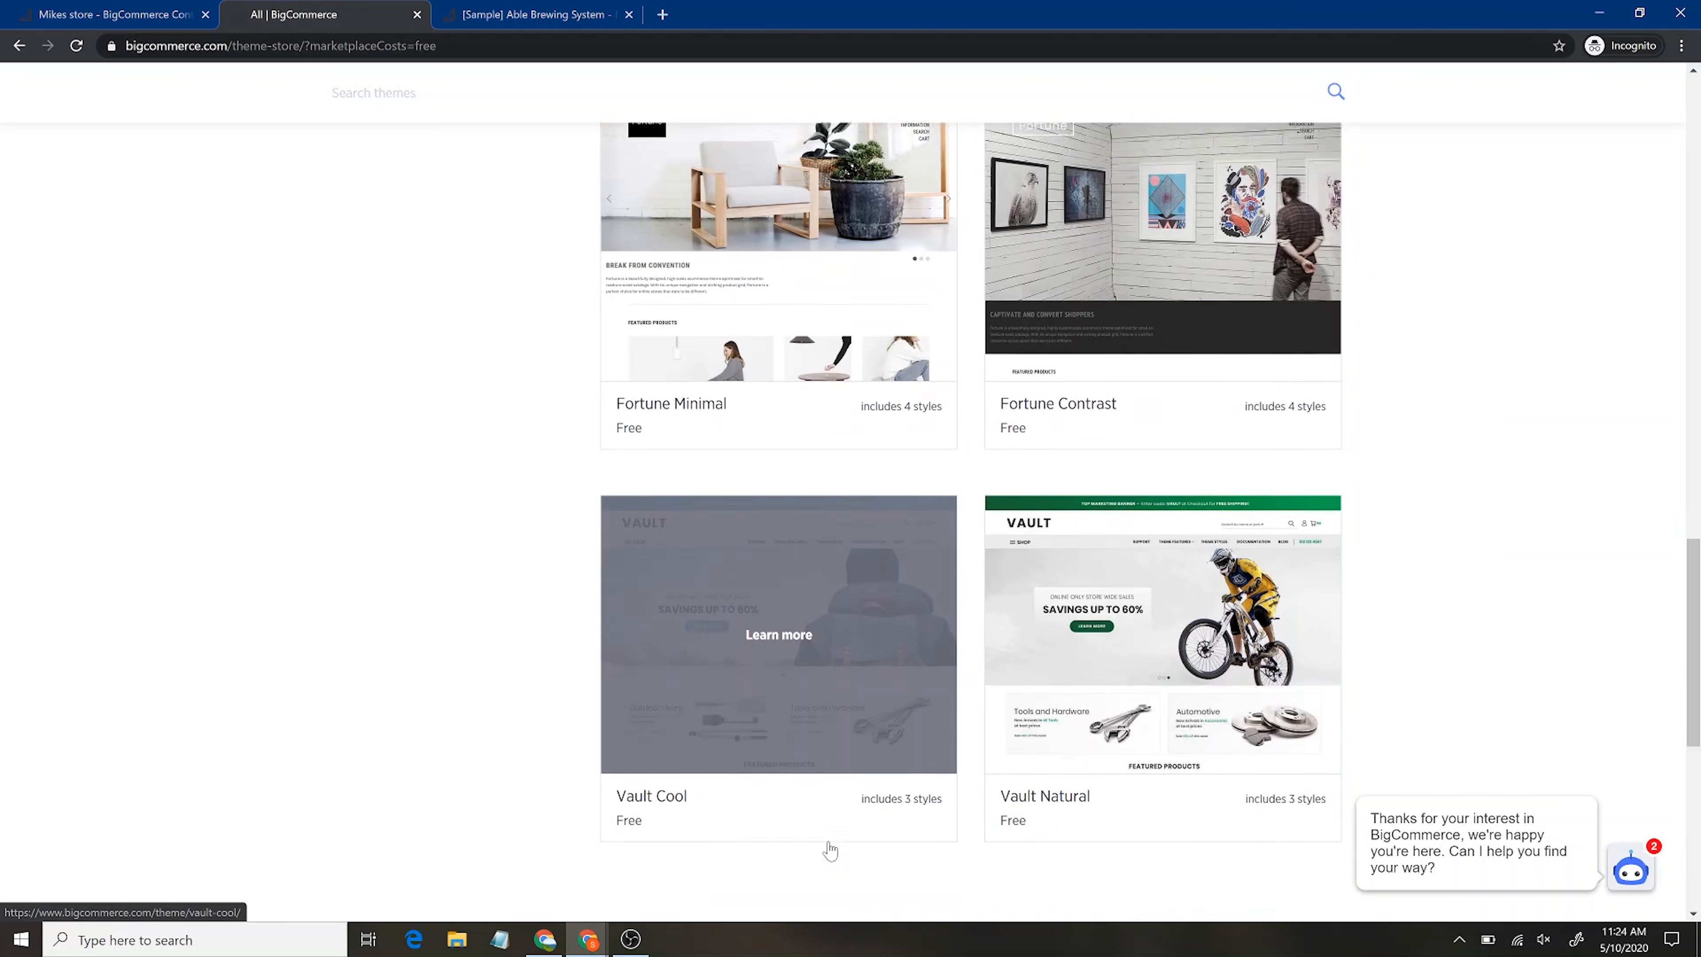
scroll(831, 849, down, 3)
Open the Vault Cool theme details and choose Get This Theme
click(751, 438)
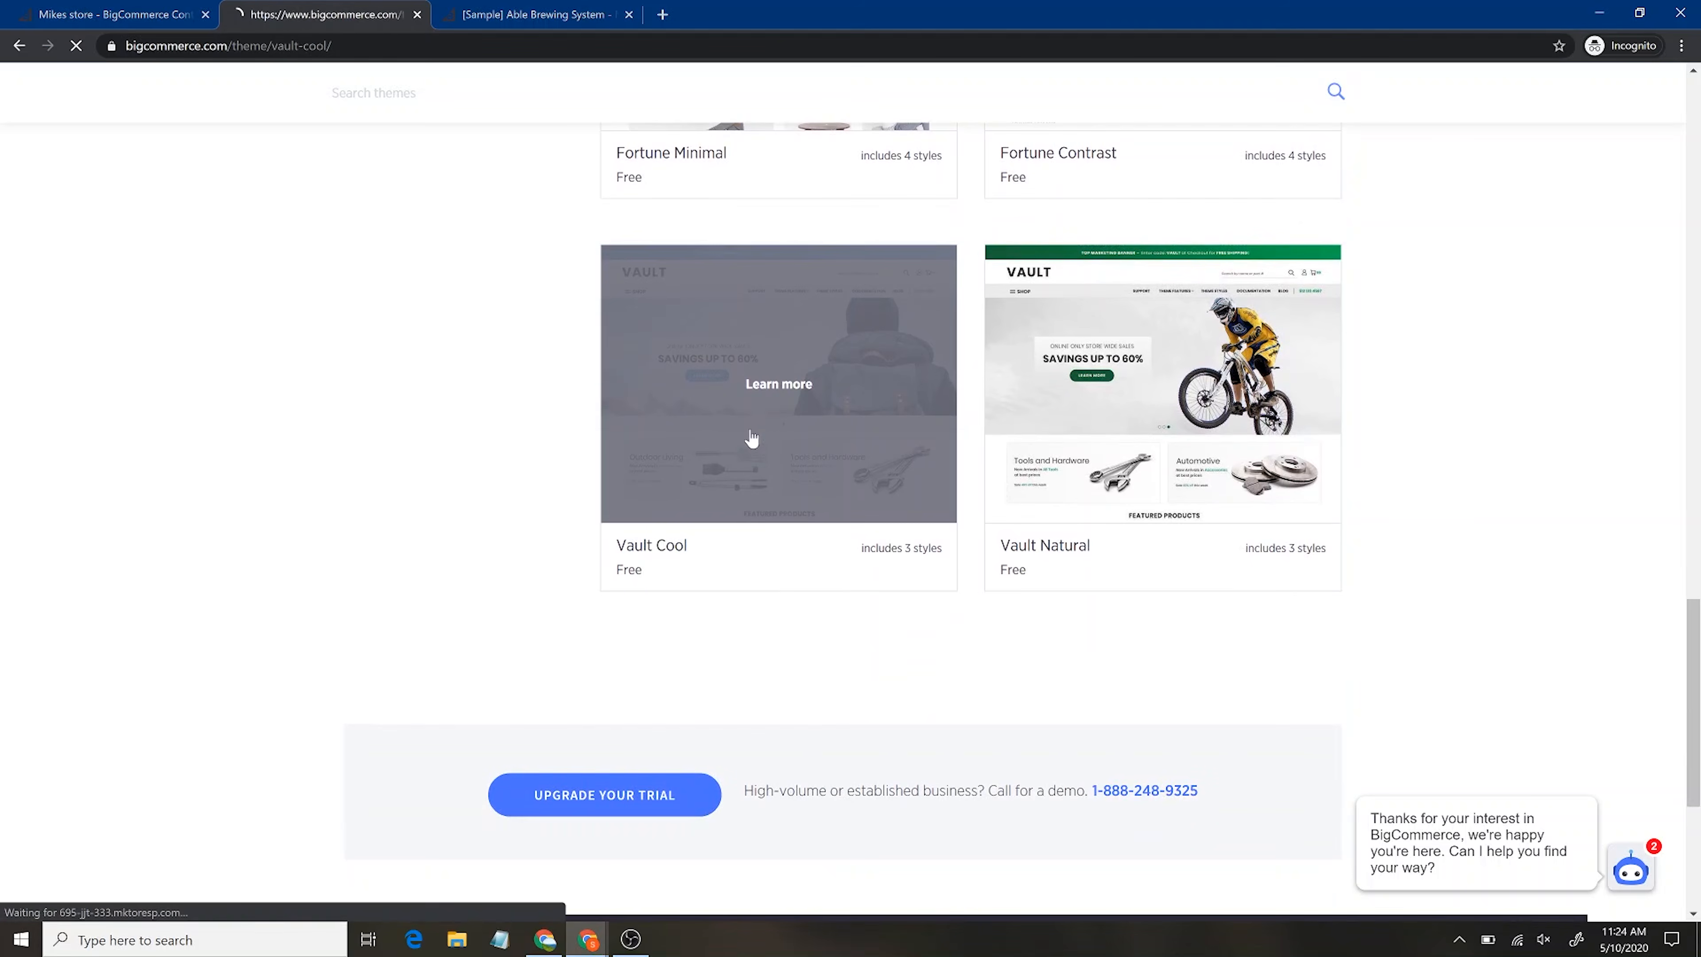
scroll(1355, 605, down, 6)
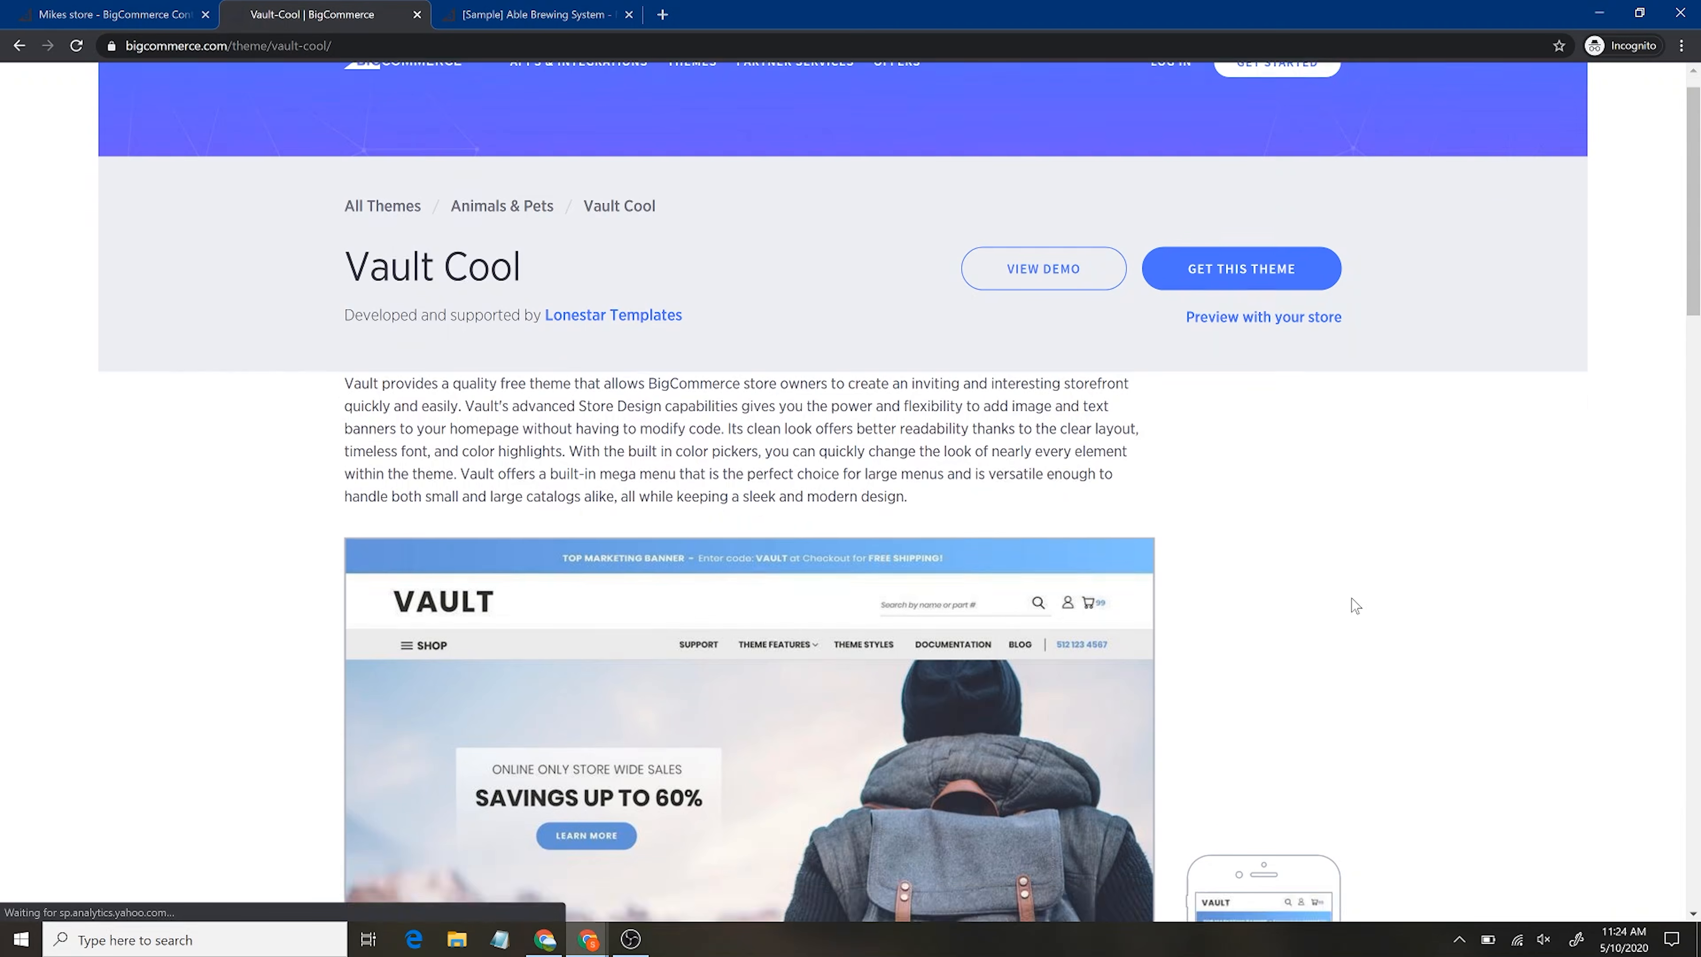
scroll(716, 779, down, 1)
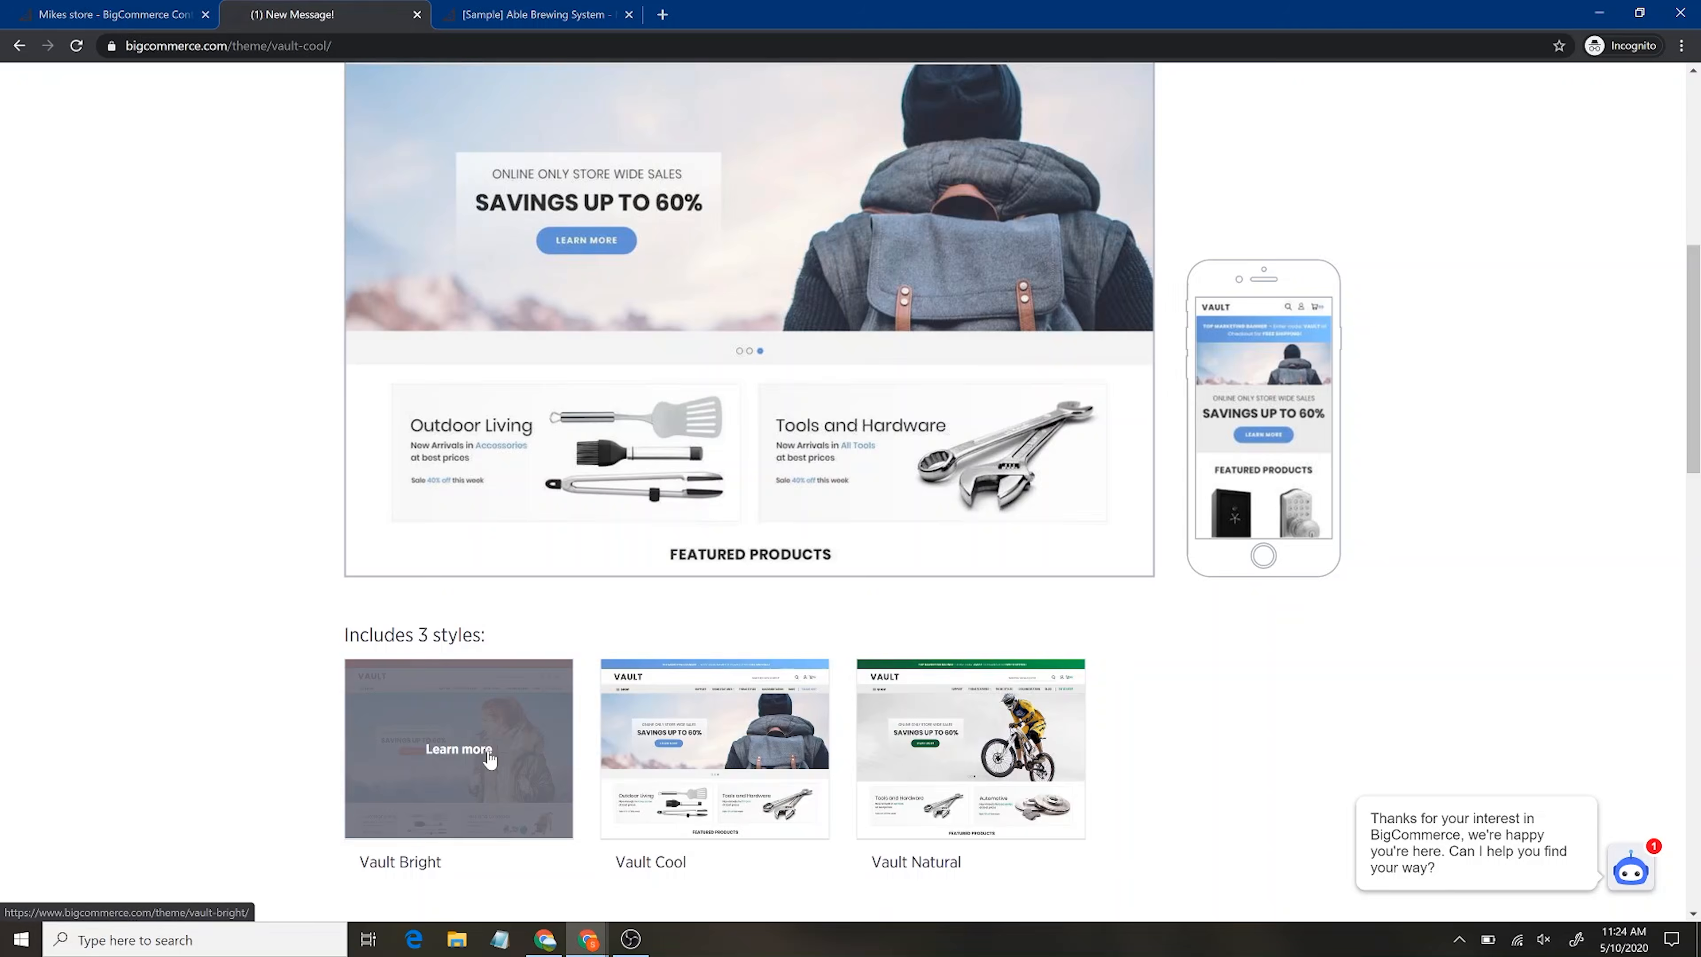
scroll(1305, 669, up, 6)
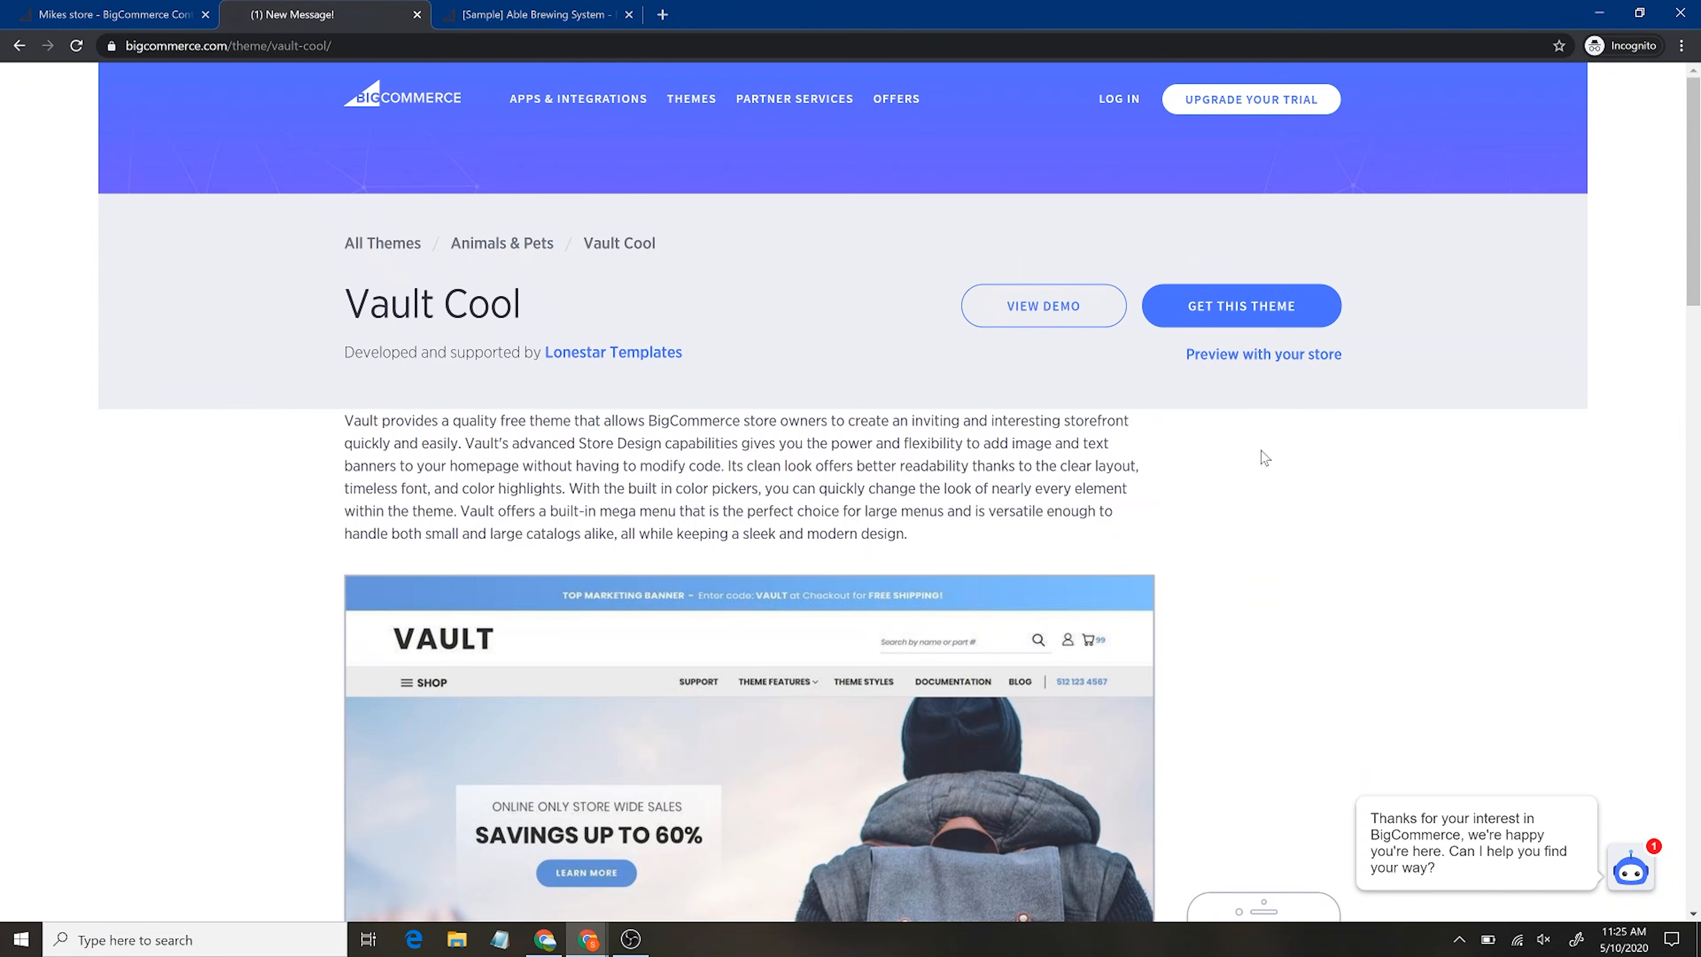
click(1222, 318)
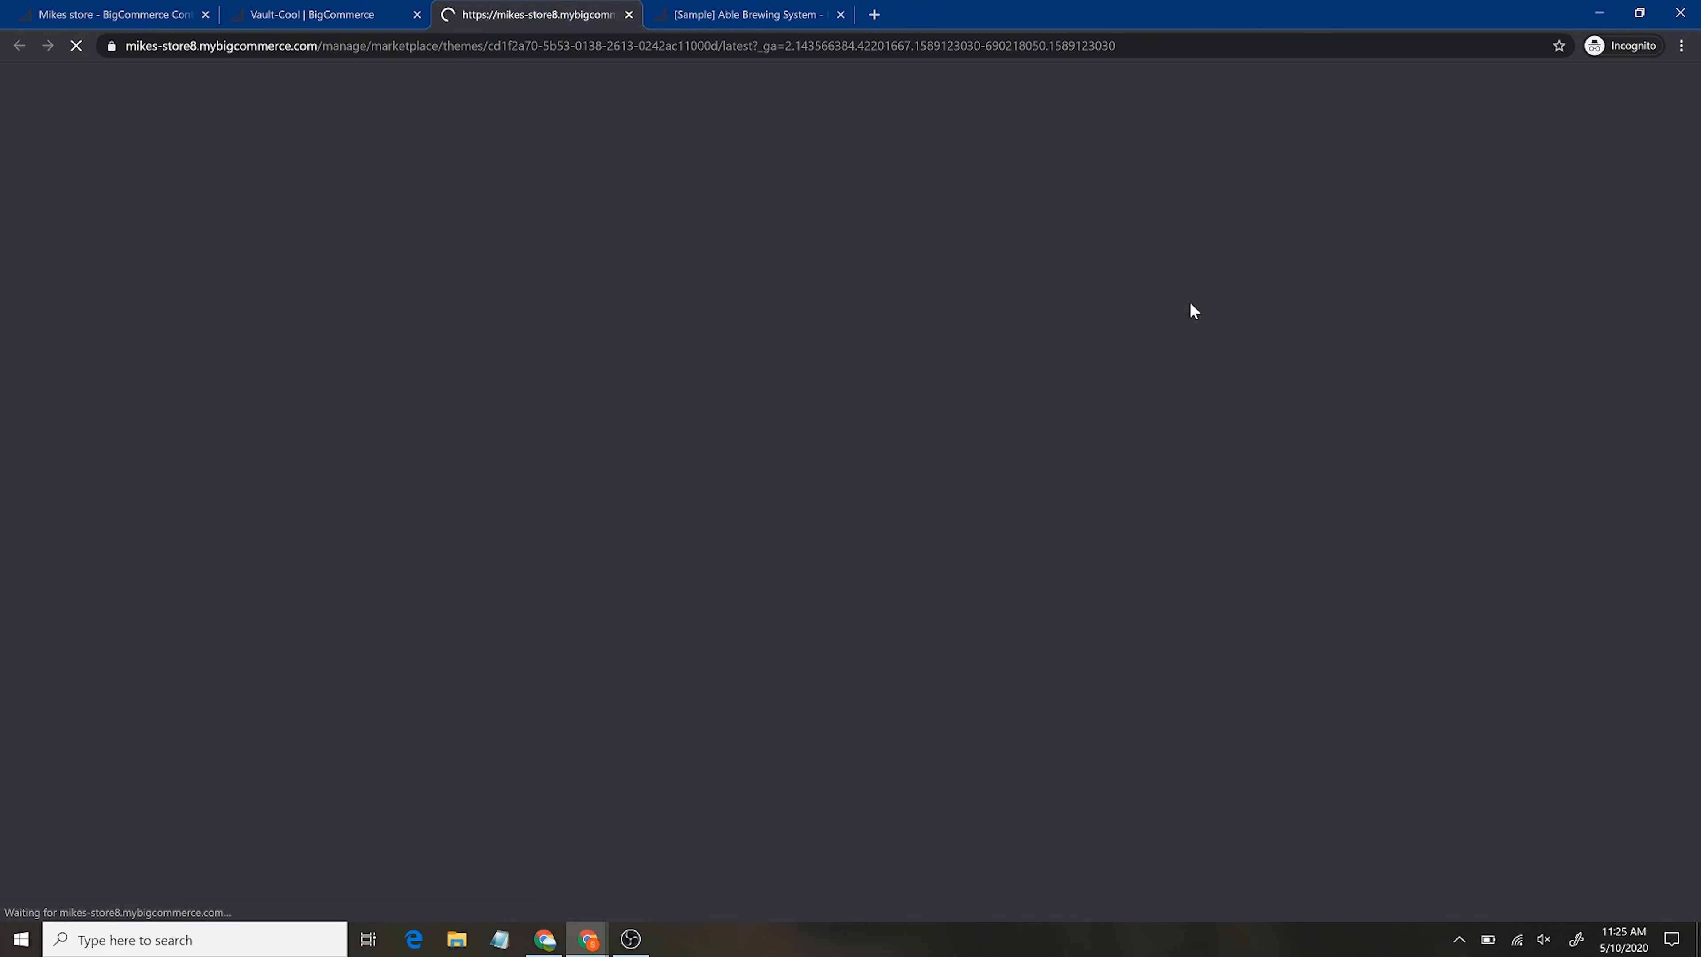
Preview Vault Cool with the store's content, then close the Page Builder preview tab
key(ctrl+shift+Tab)
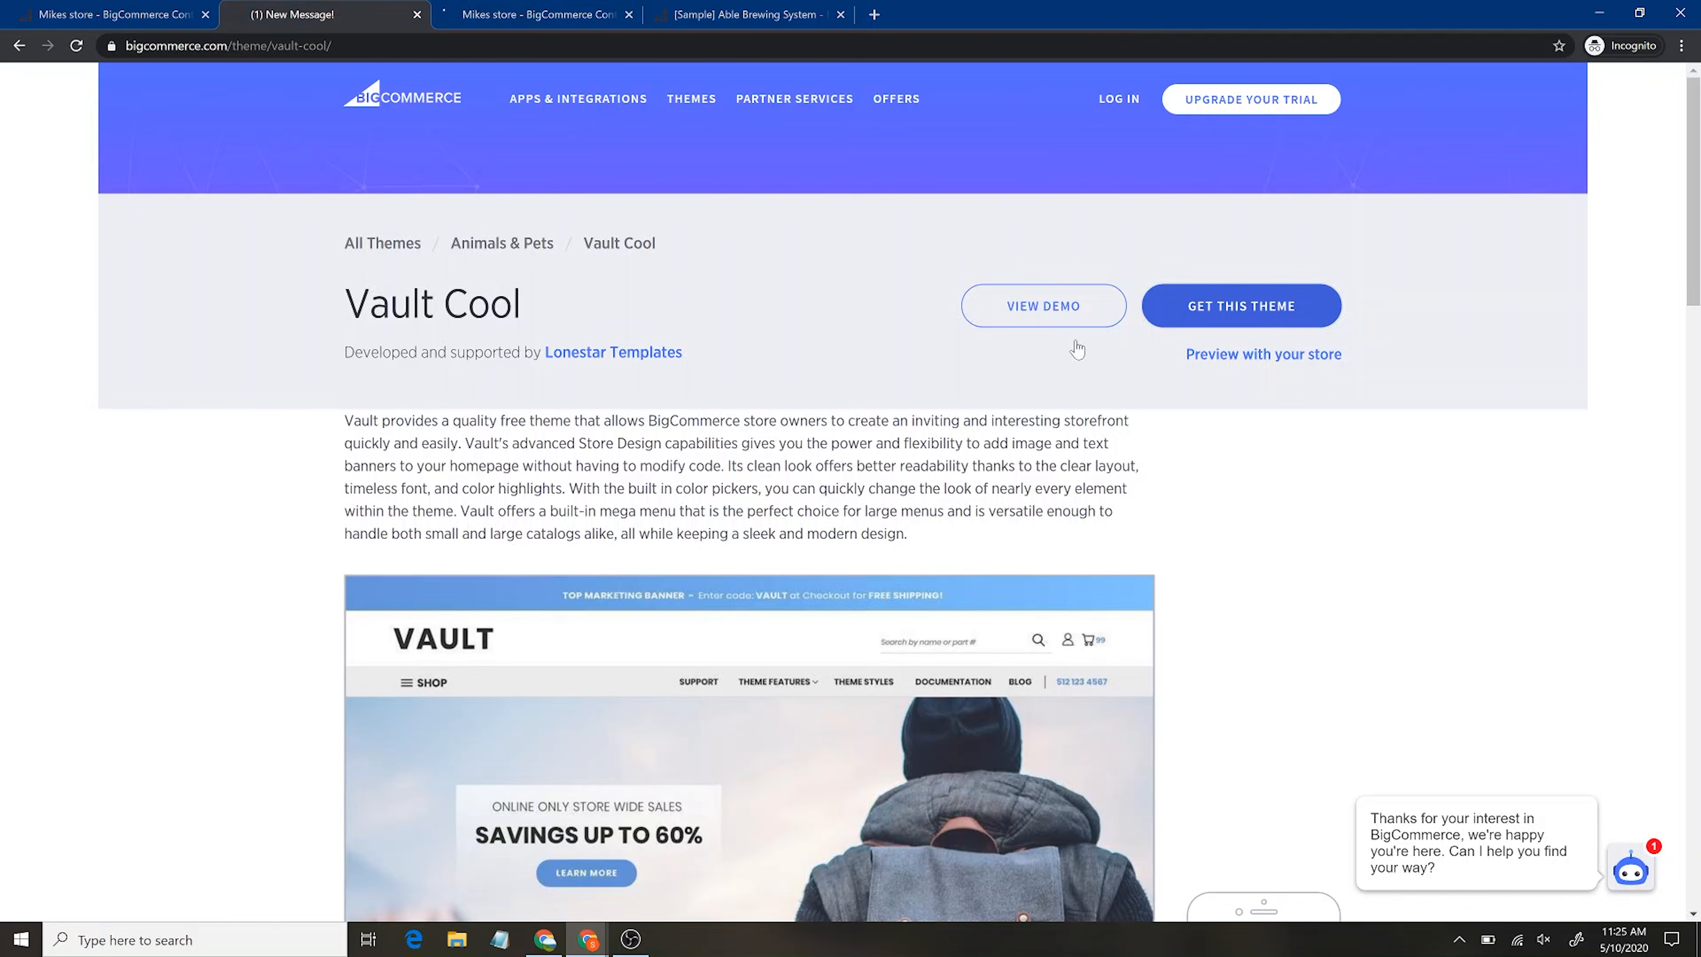
click(1259, 362)
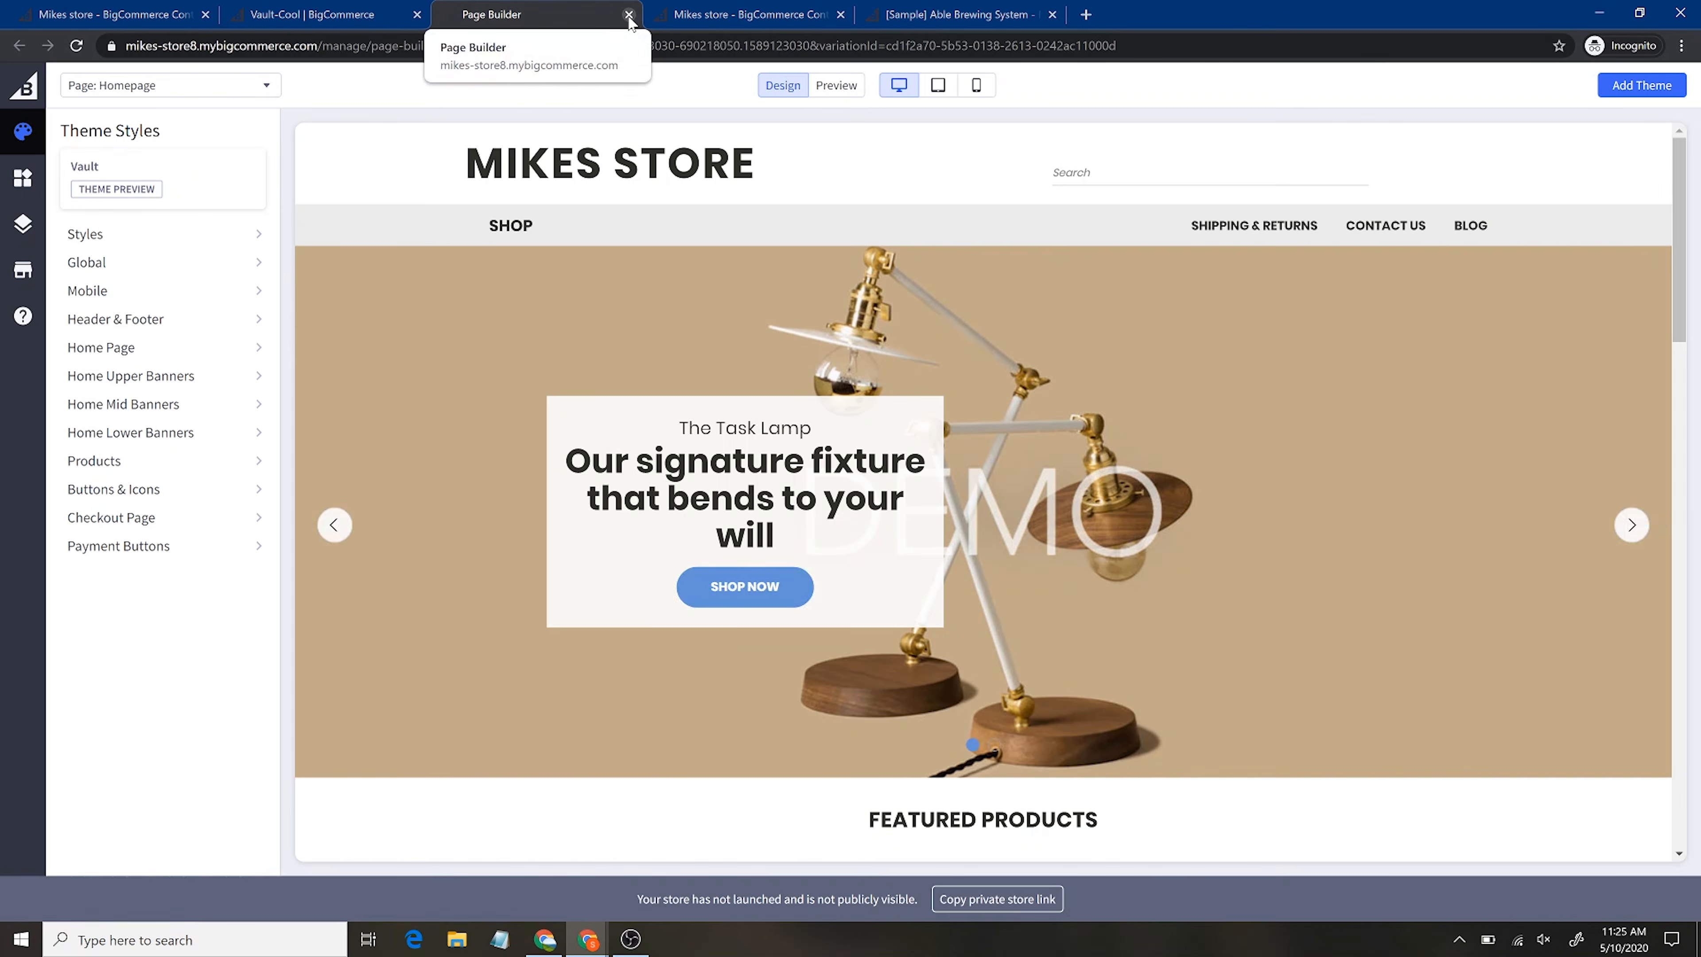
click(628, 15)
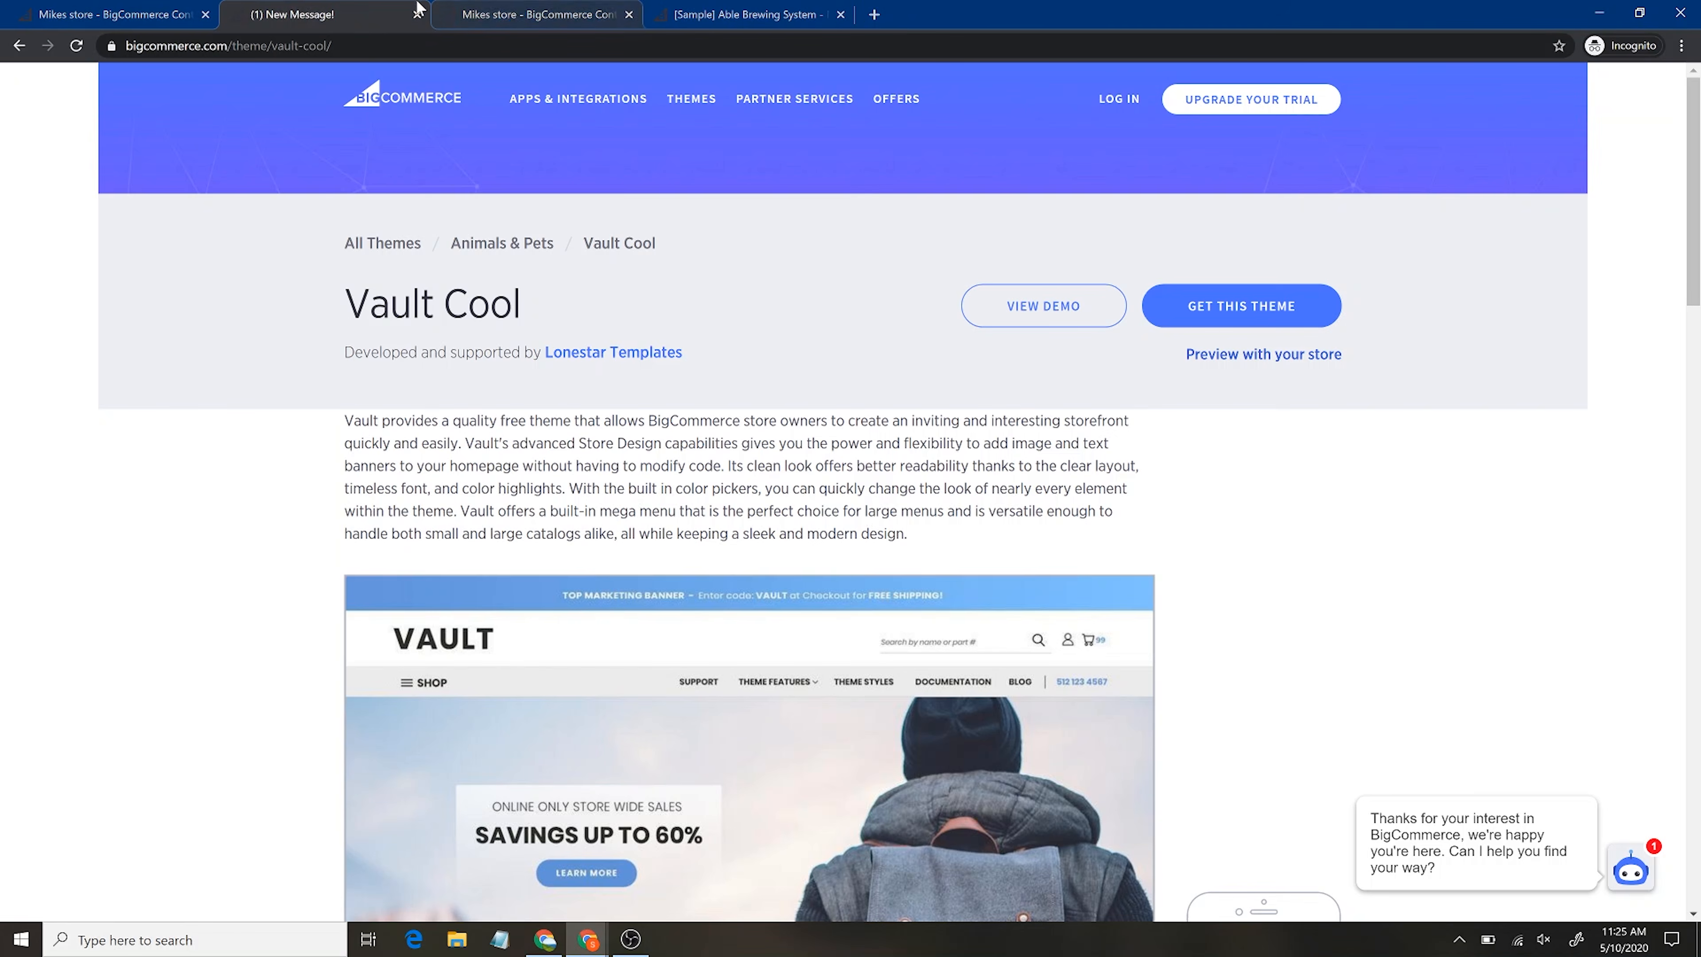
click(527, 9)
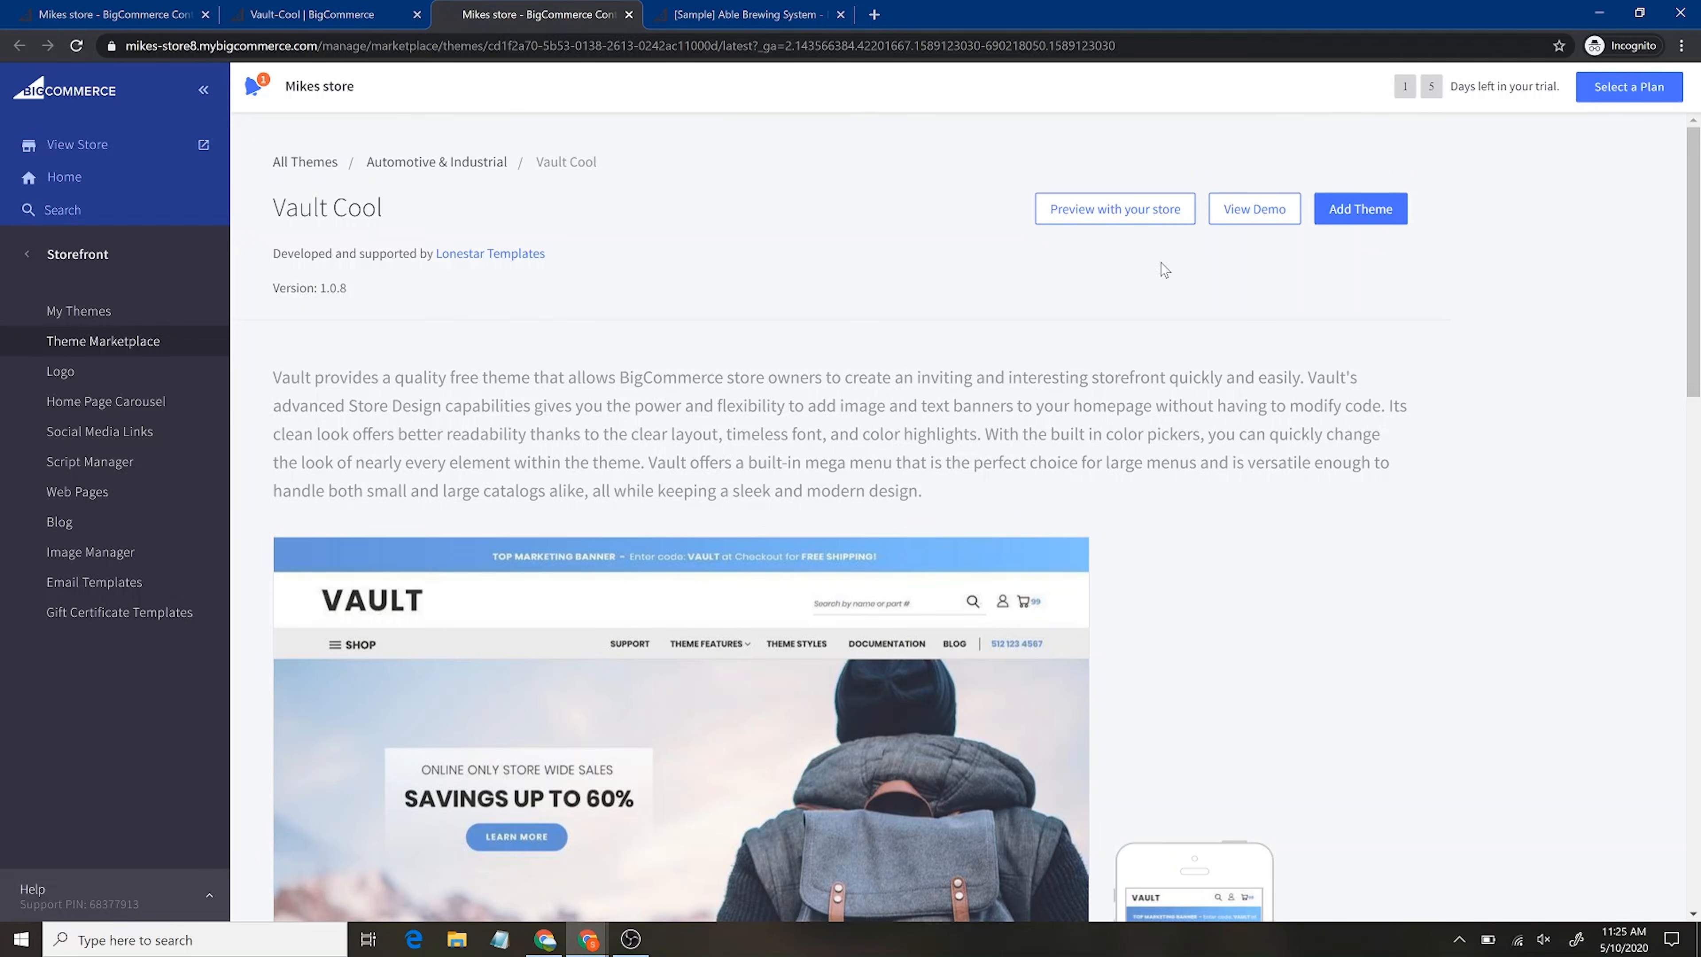
Add the Vault Cool theme to the store's themes
click(1361, 221)
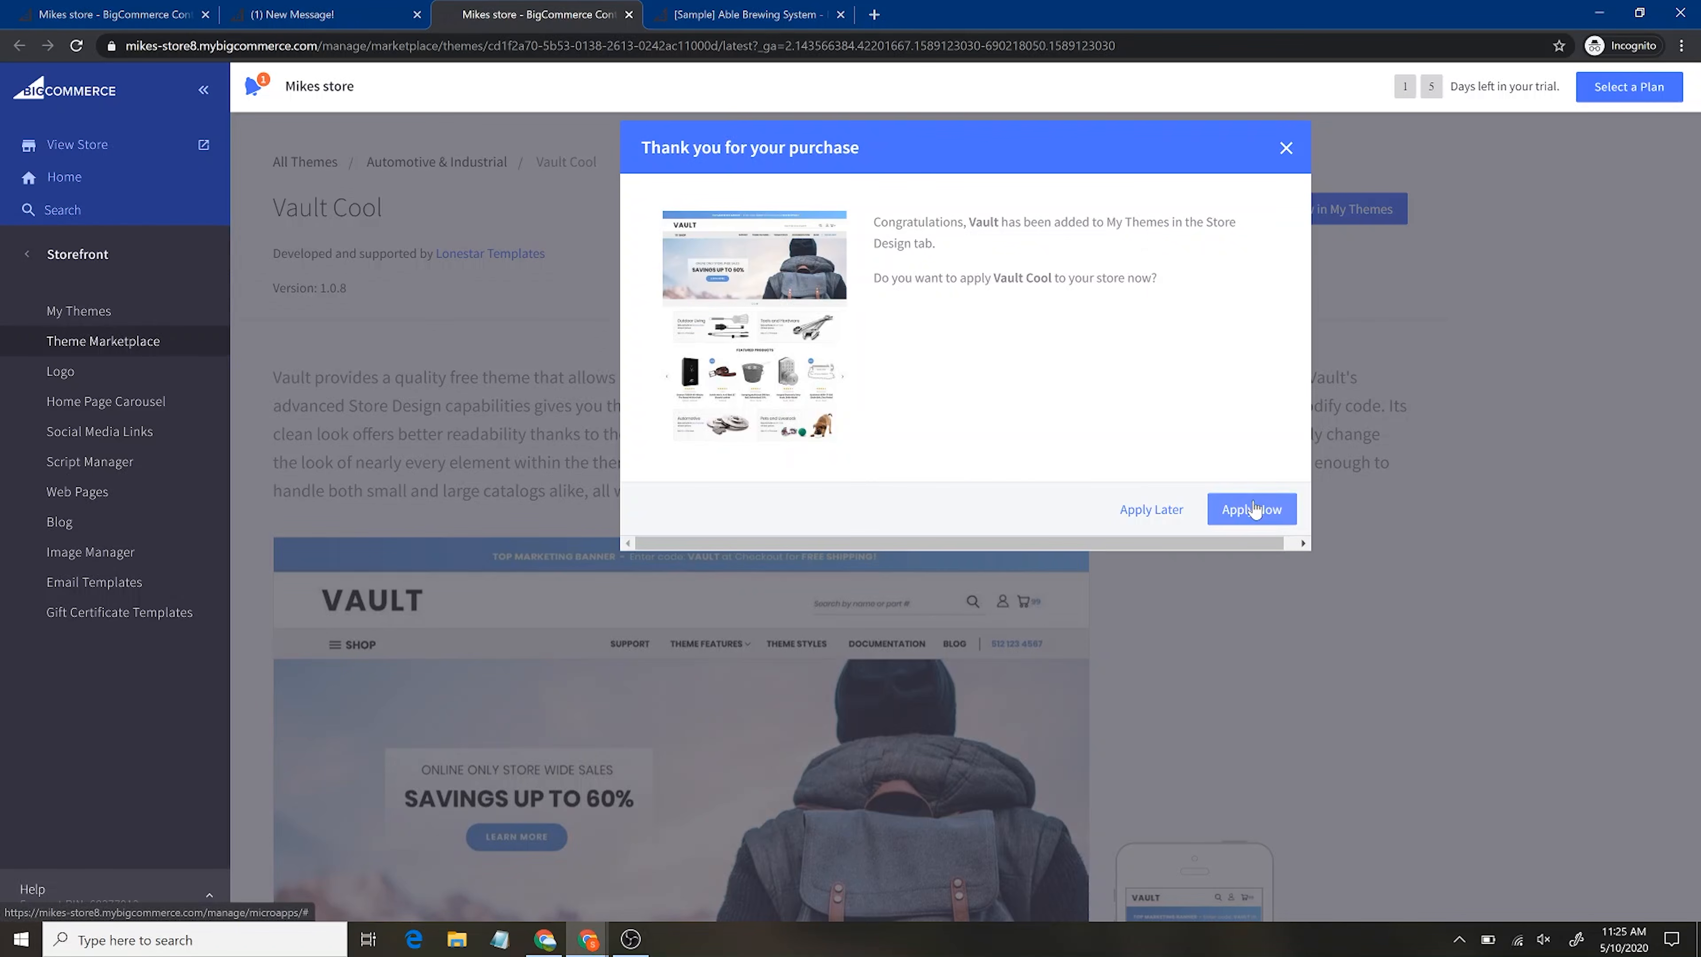
right_click(1253, 509)
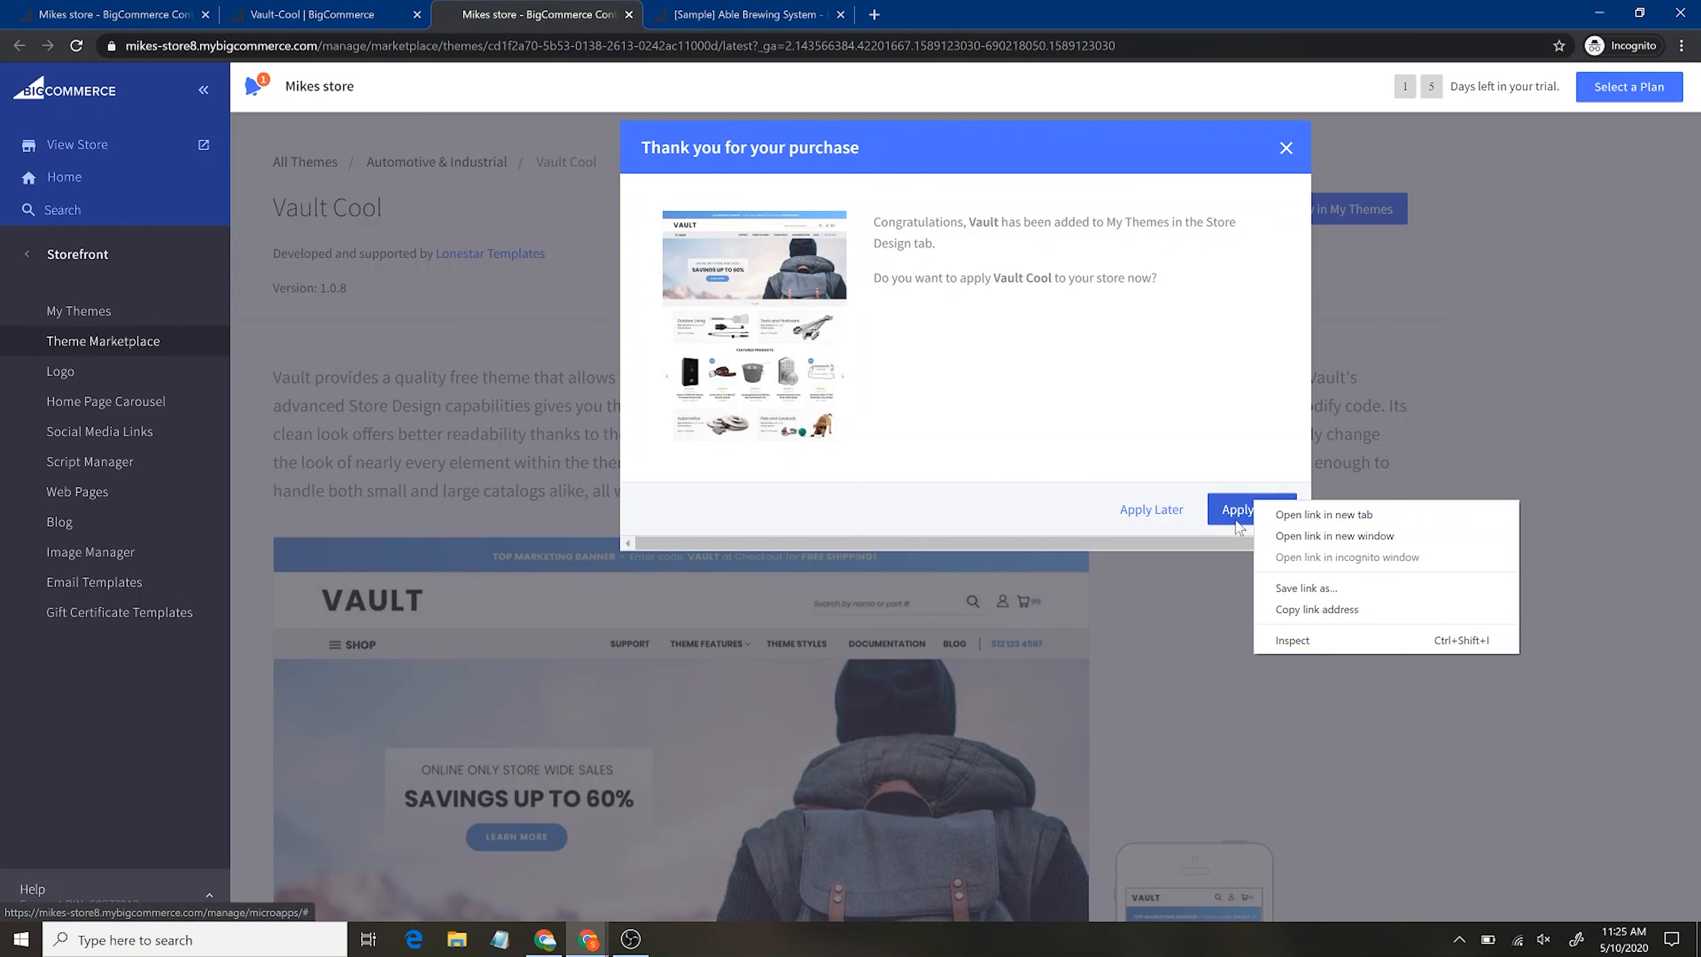
click(1229, 533)
click(1232, 529)
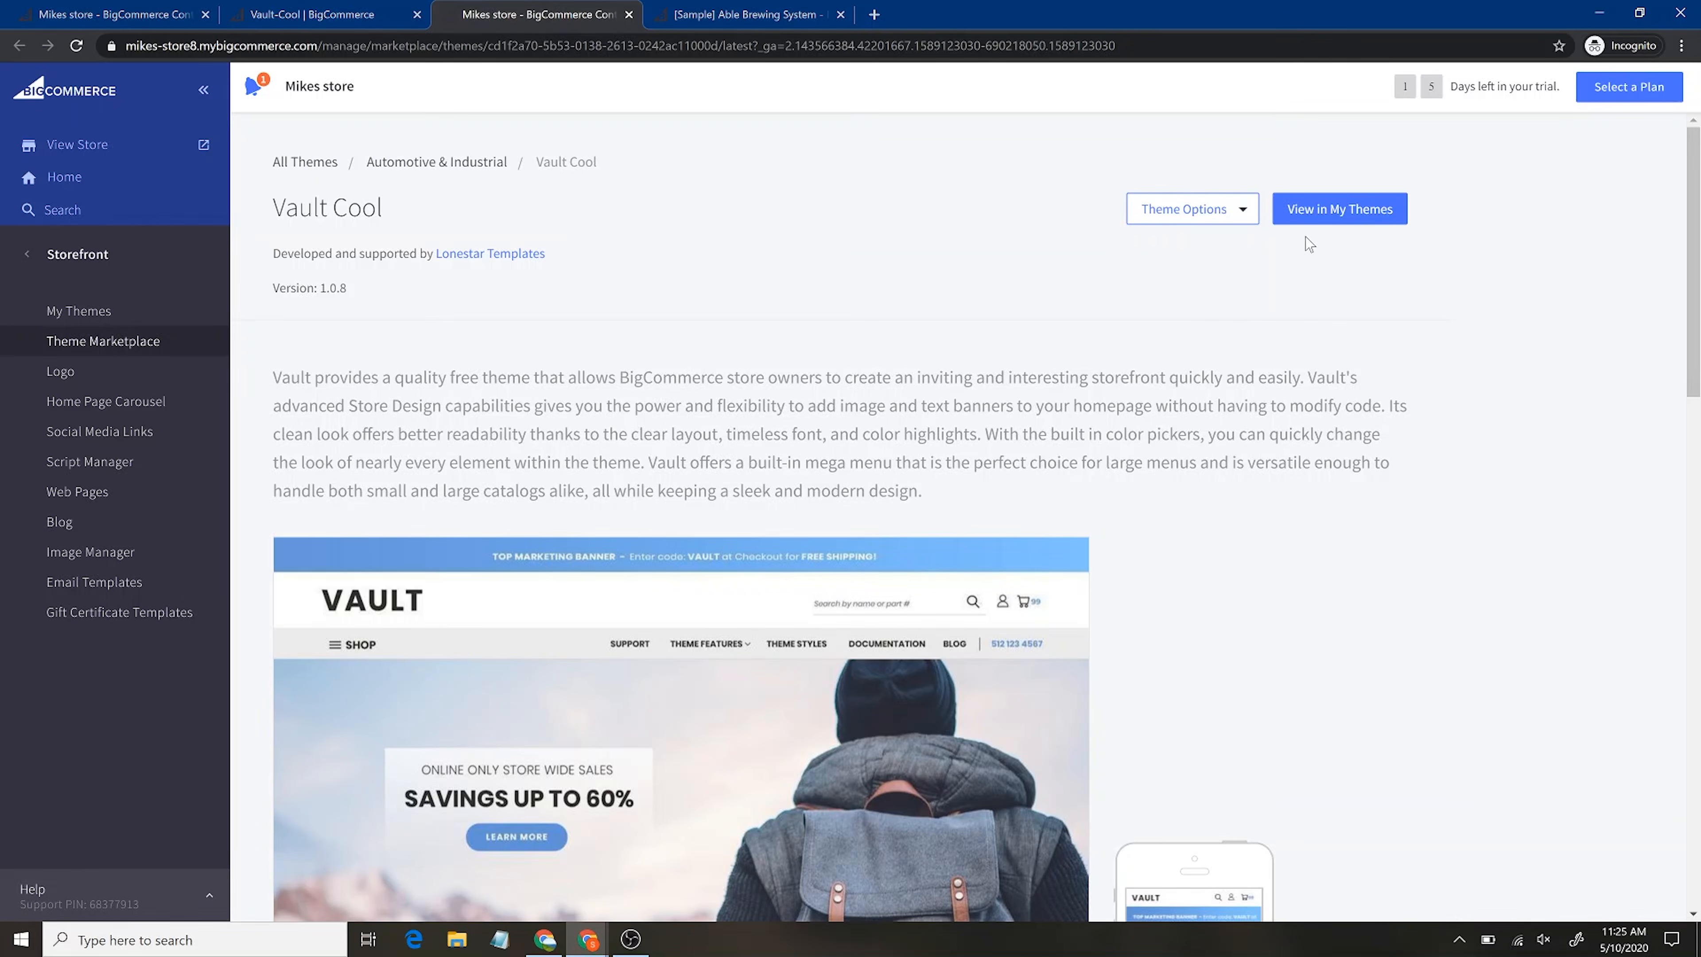
click(1336, 209)
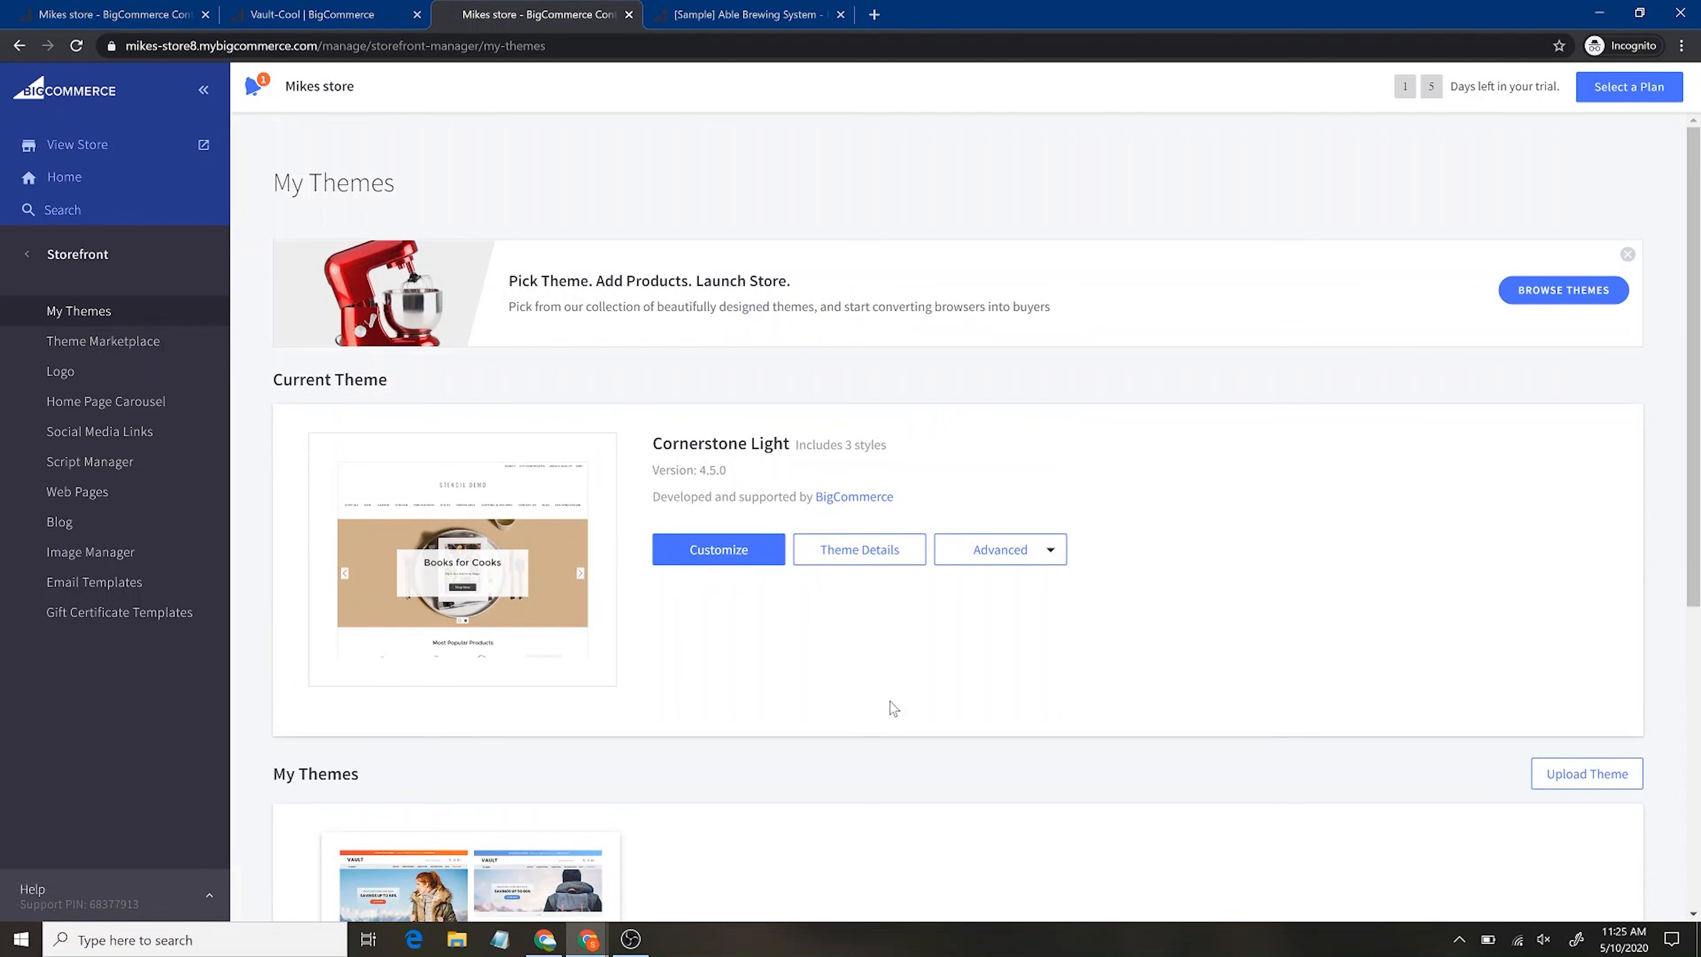
Apply the Vault theme in its Cool style as the store's current theme
scroll(891, 708, down, 6)
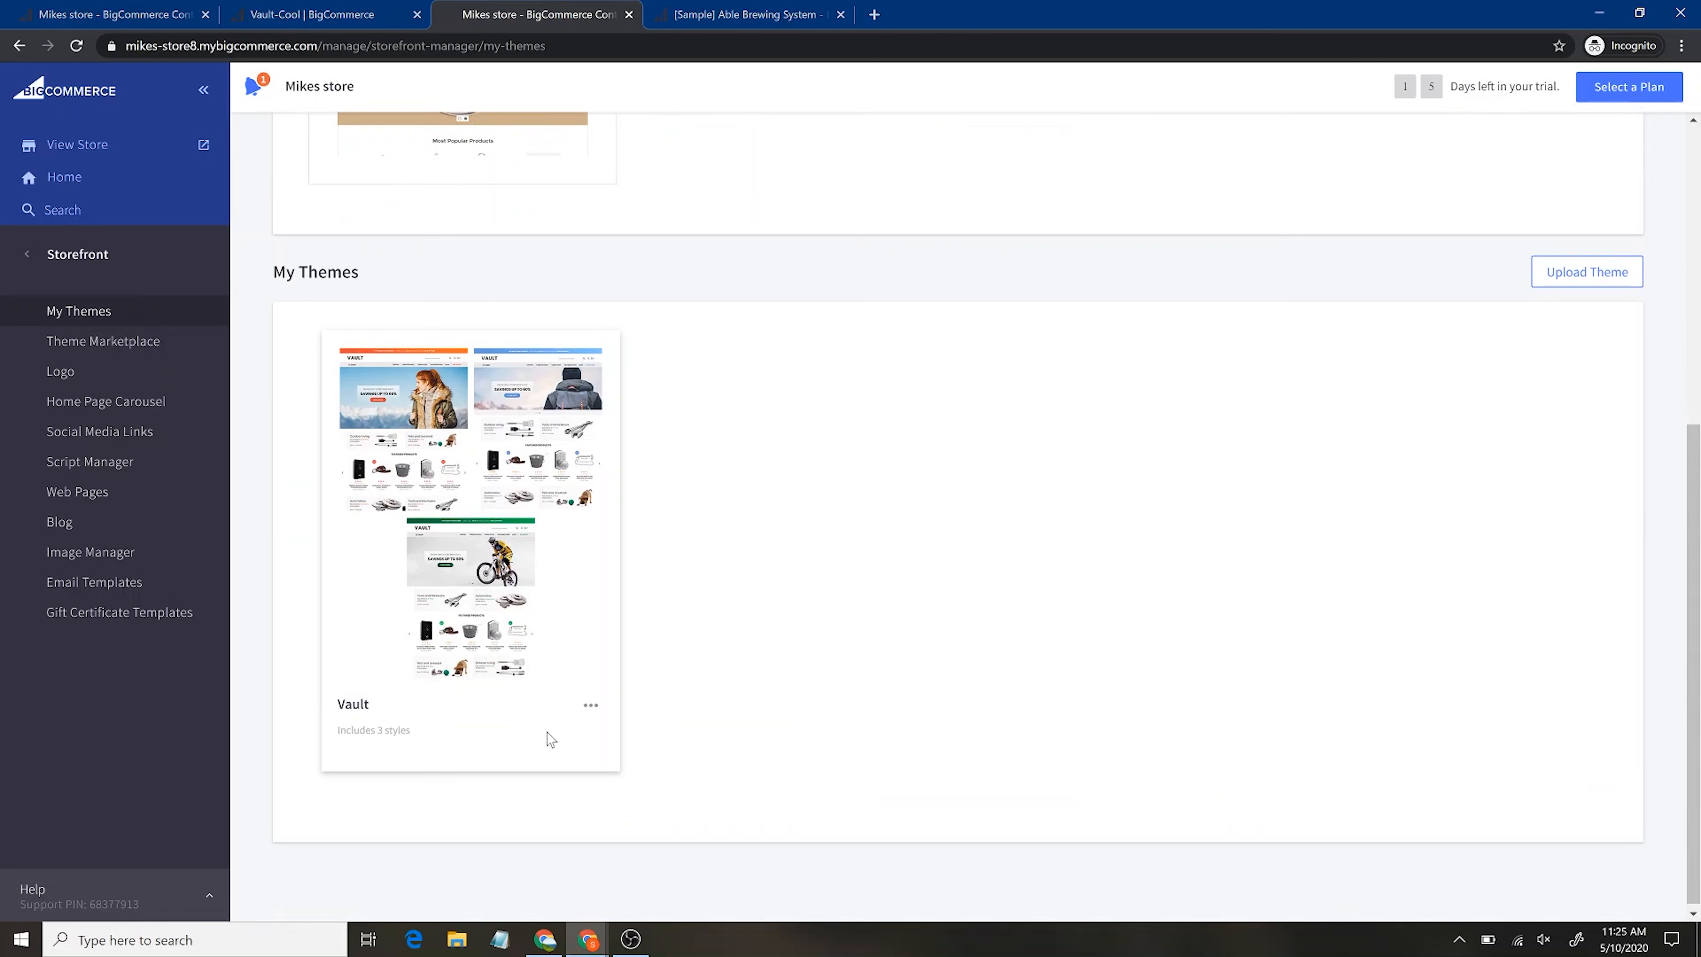
click(590, 705)
click(609, 778)
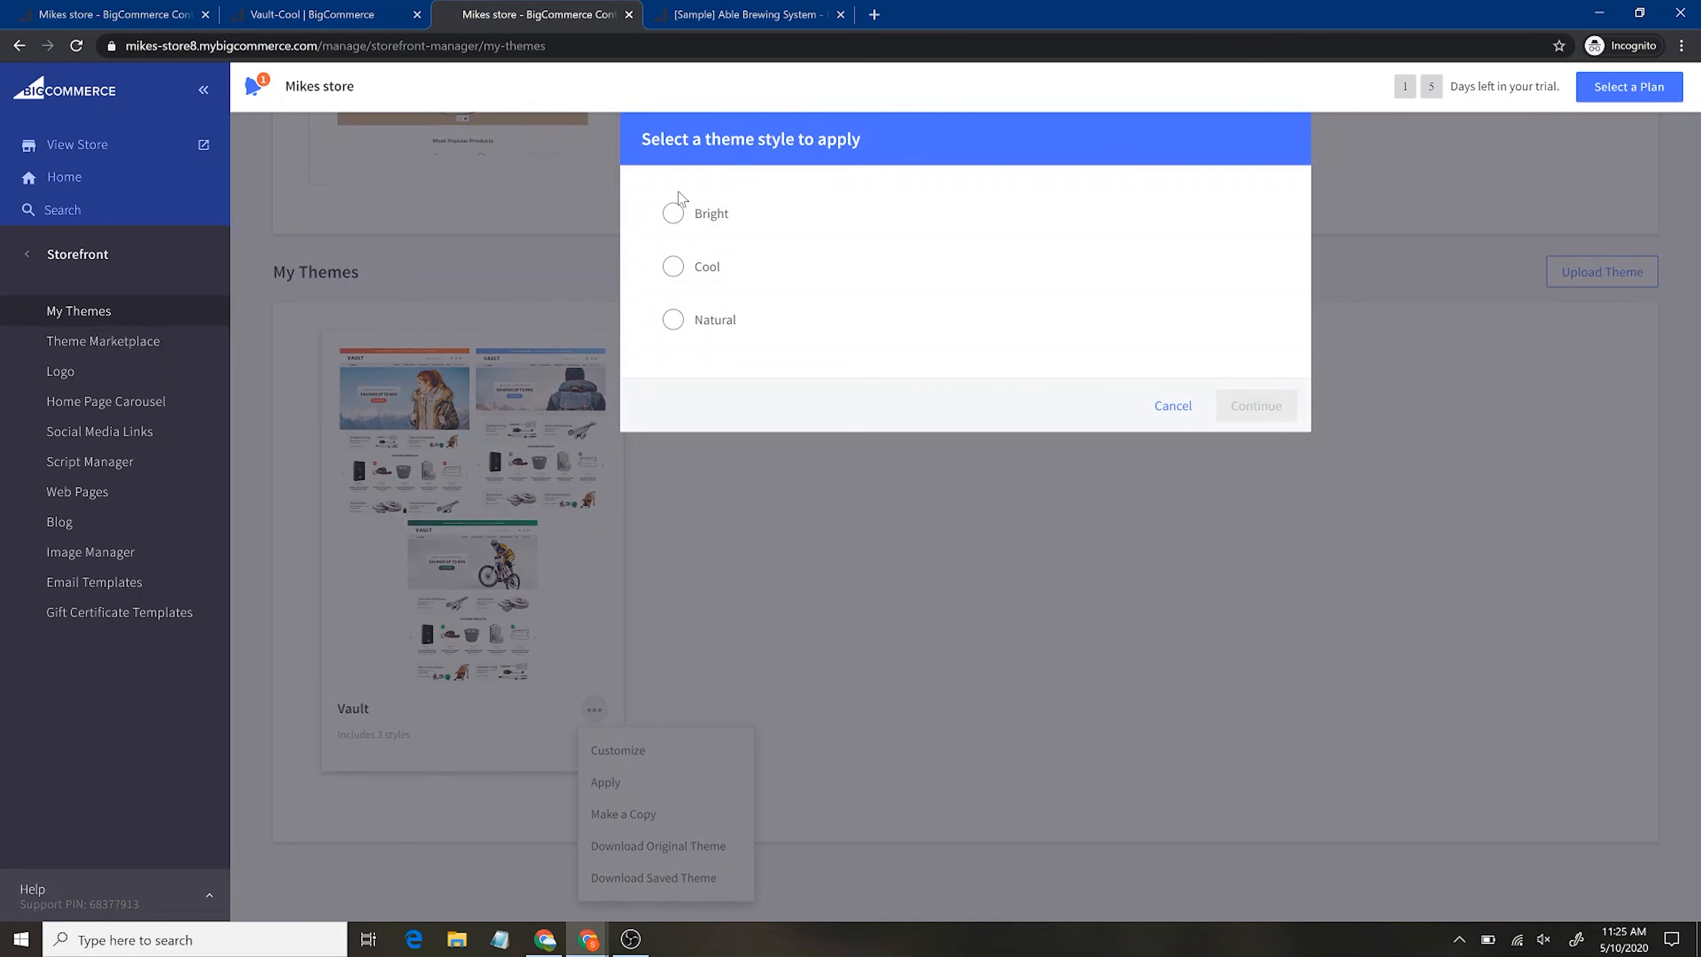
click(673, 267)
click(1249, 447)
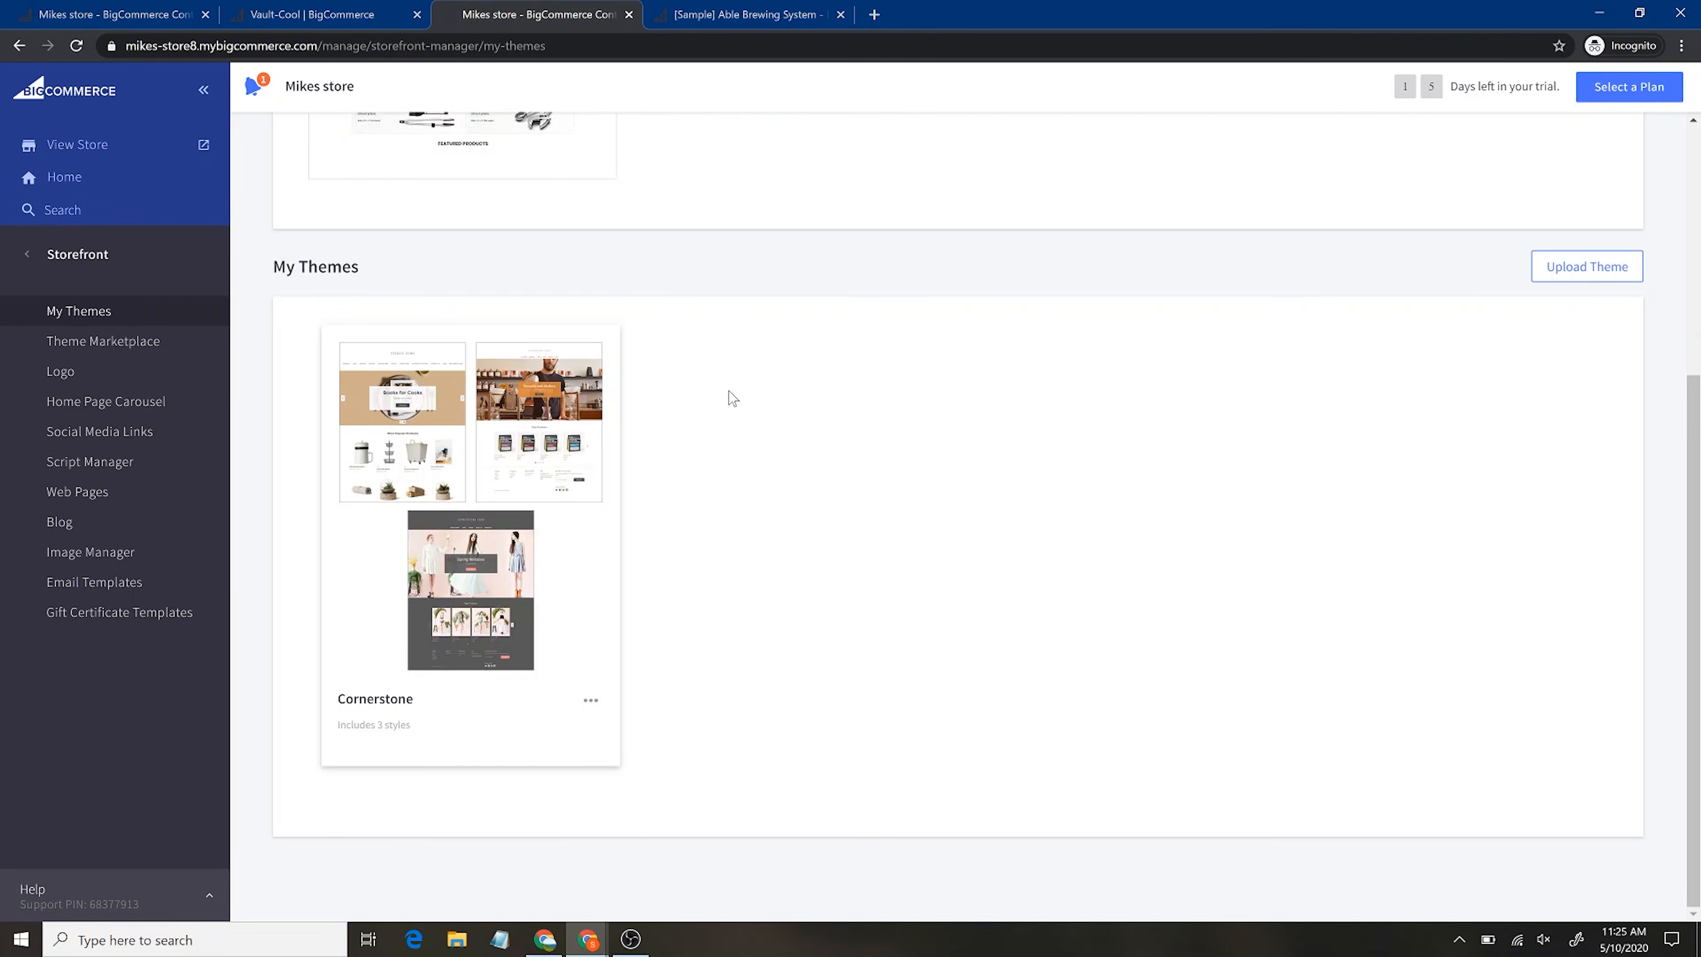
scroll(755, 426, up, 5)
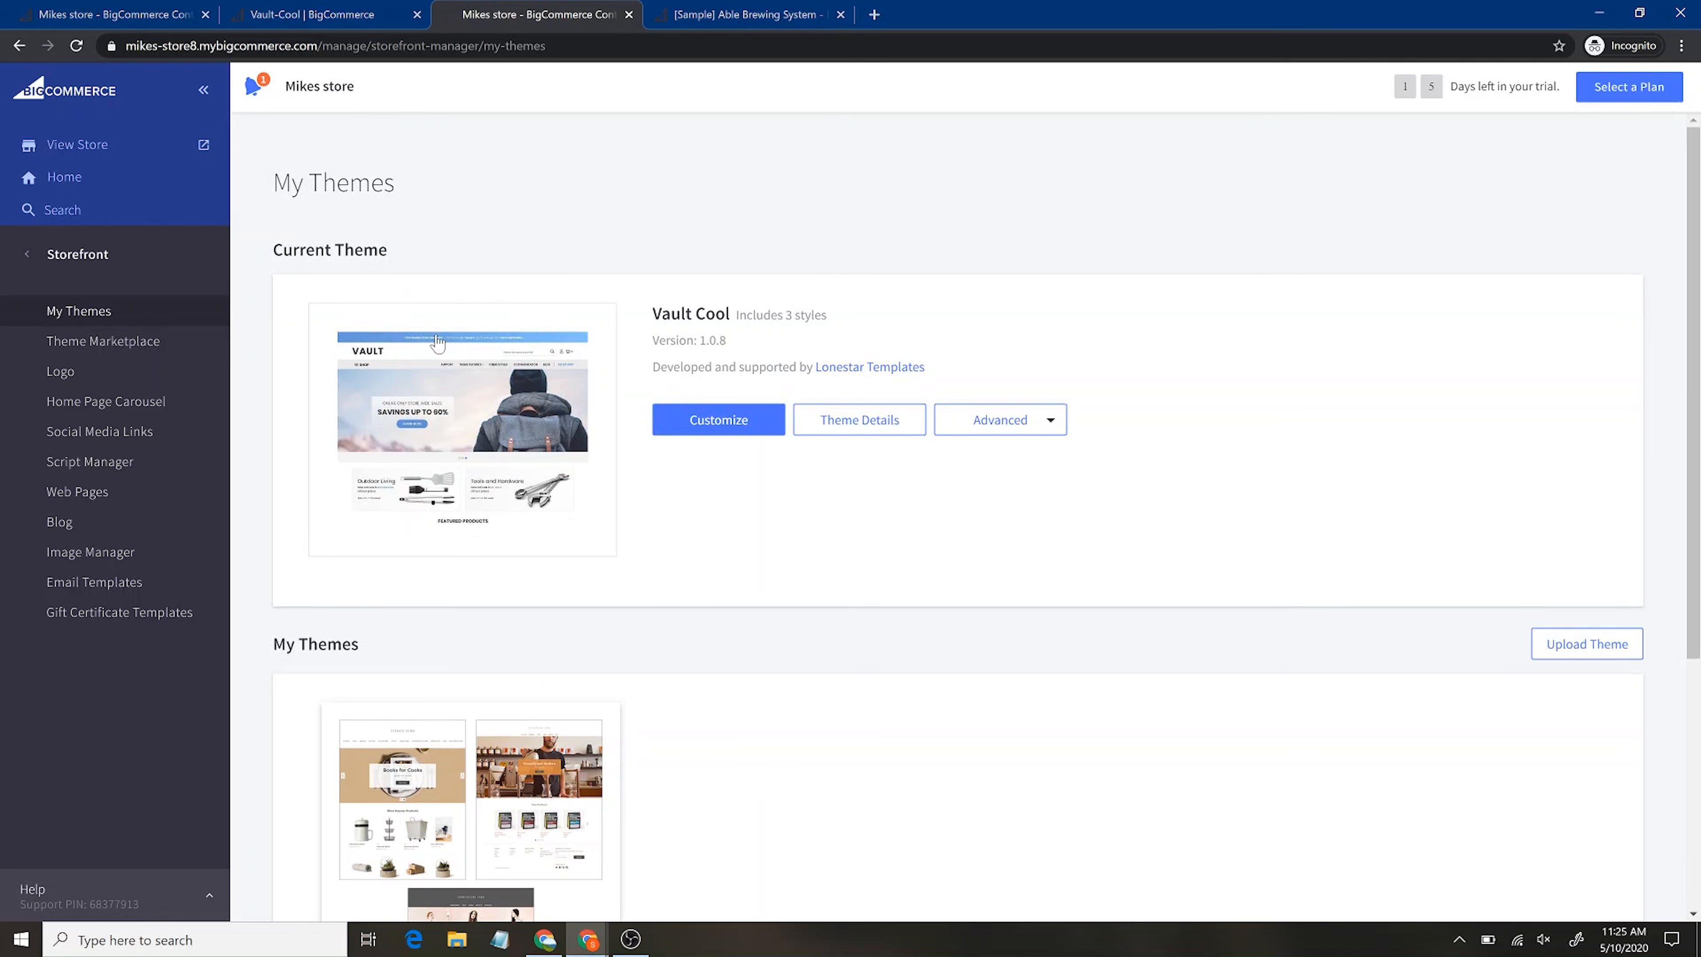
click(417, 15)
Close the sample product tab, review the Logo Options settings, and open a new browser tab
click(629, 15)
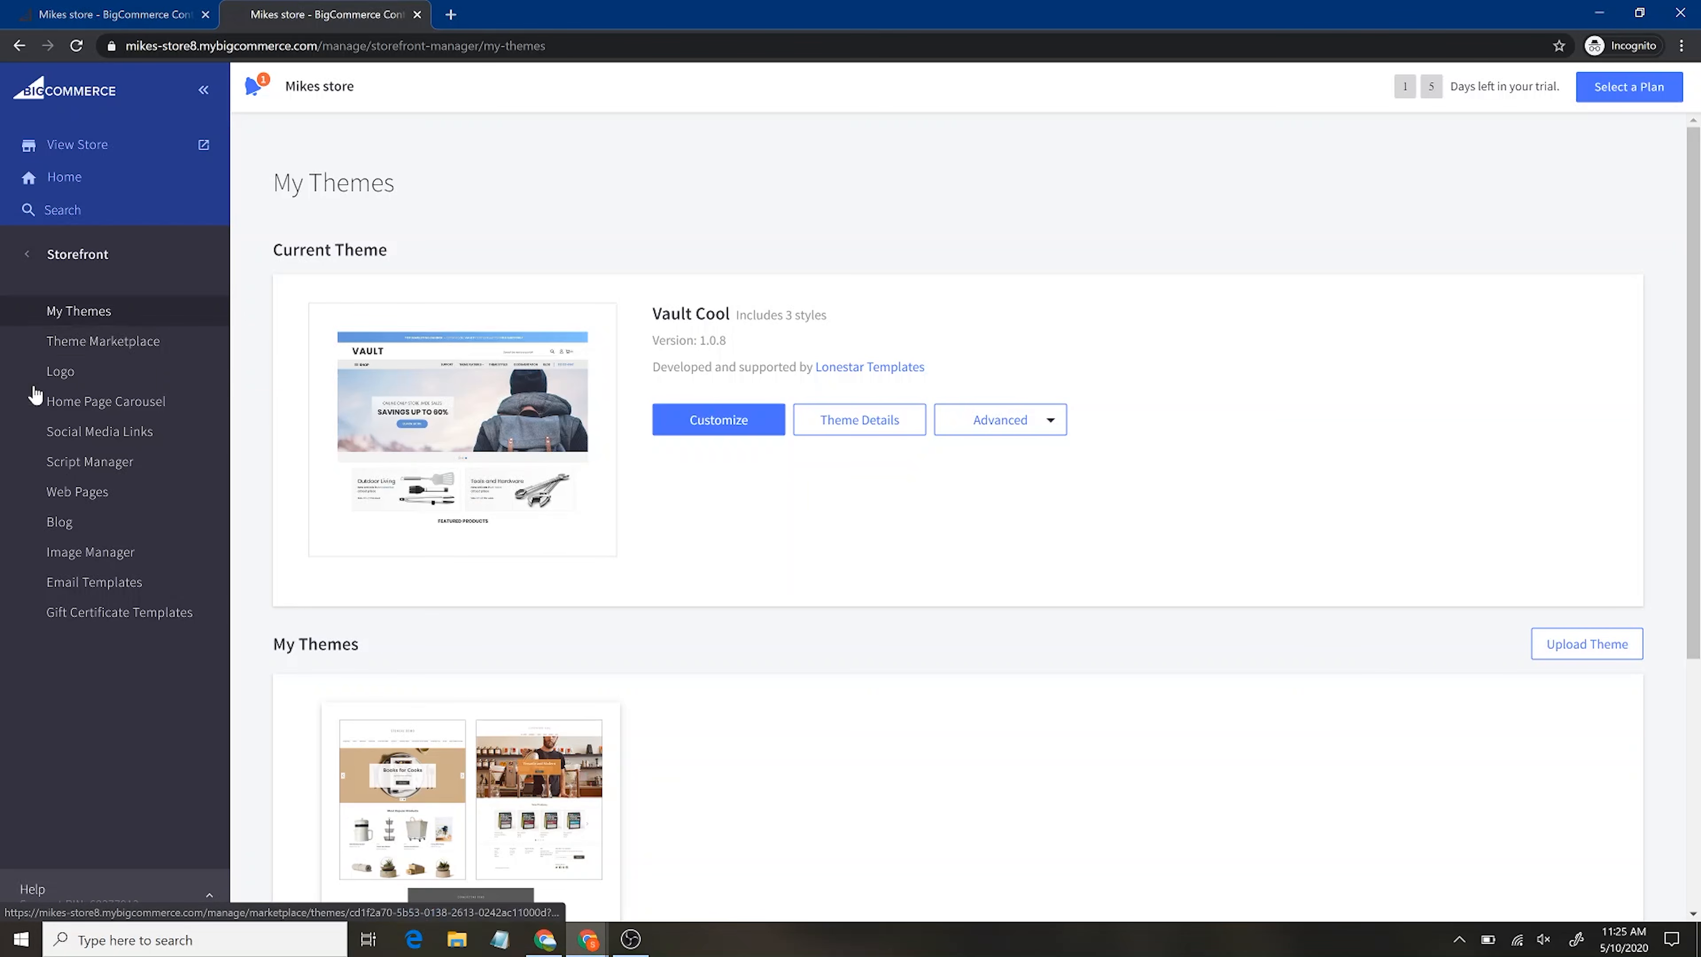
click(96, 375)
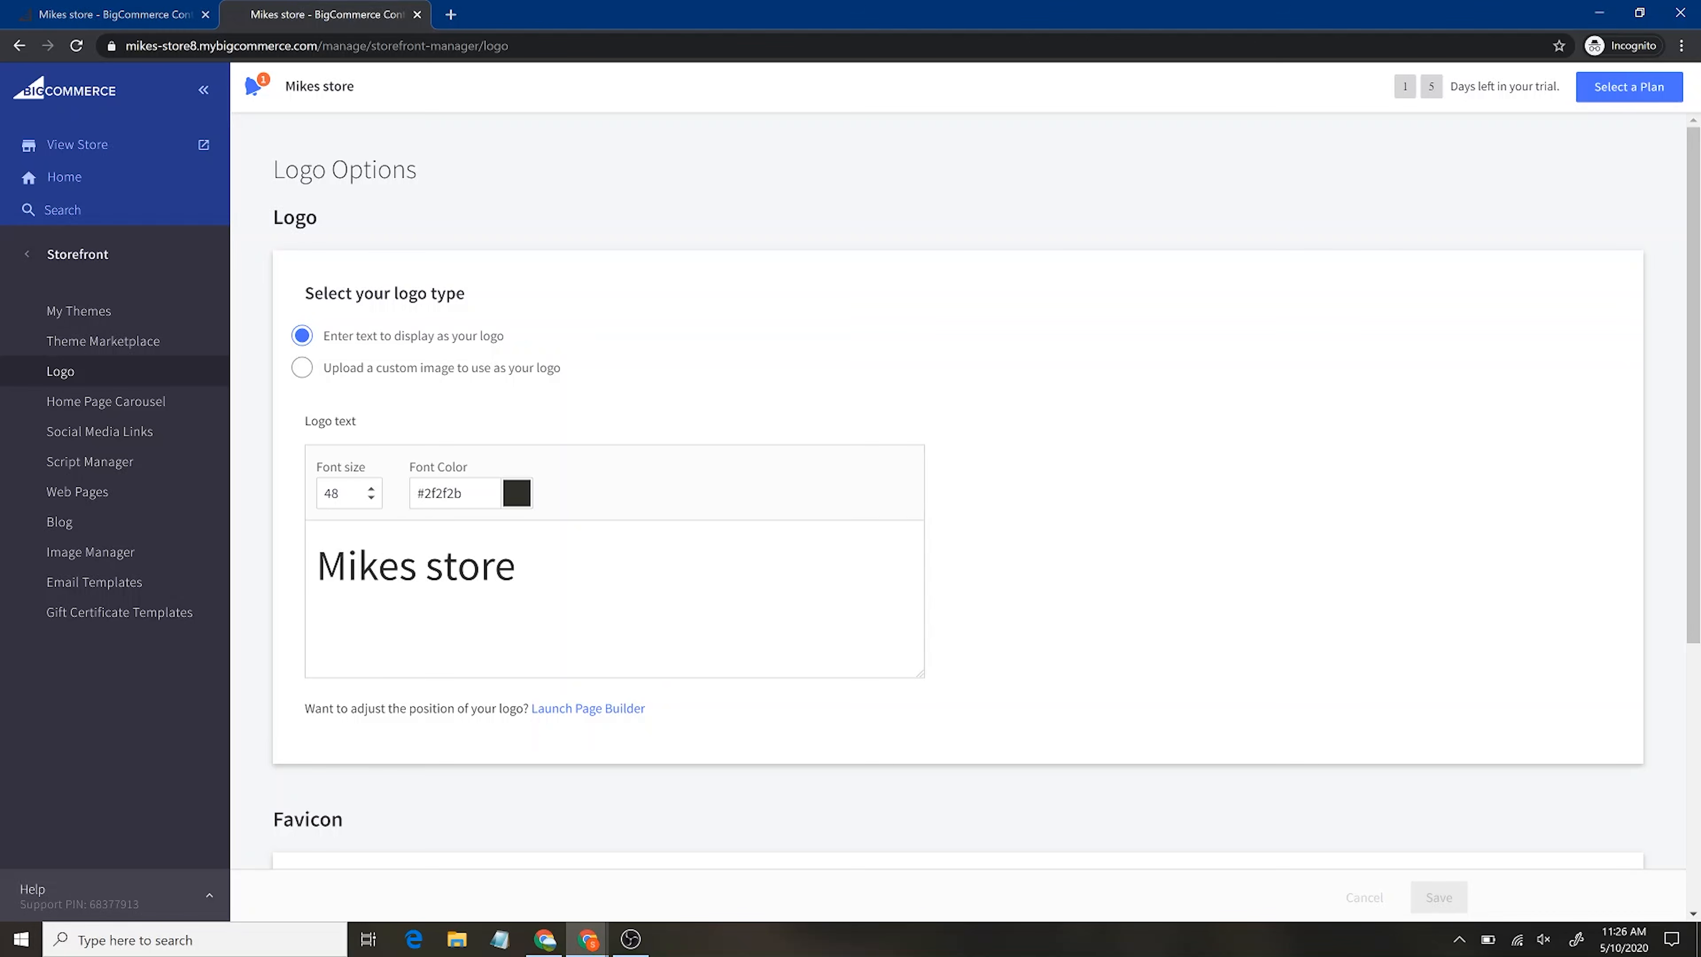
scroll(984, 493, down, 2)
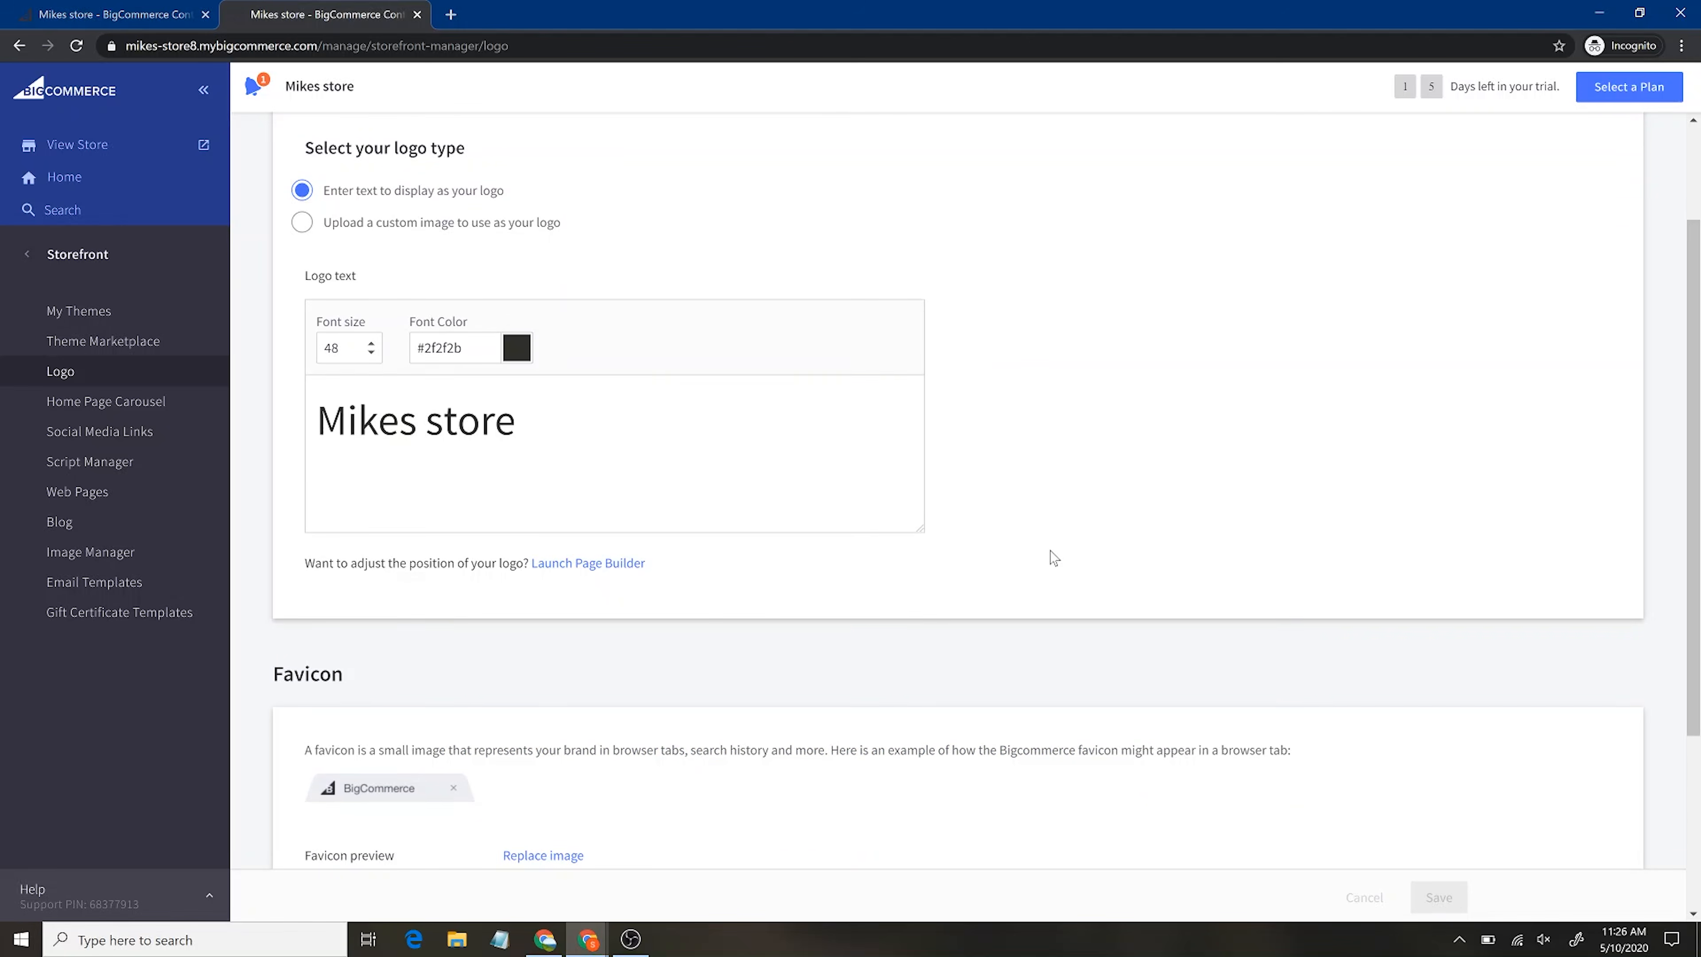
scroll(1053, 557, down, 4)
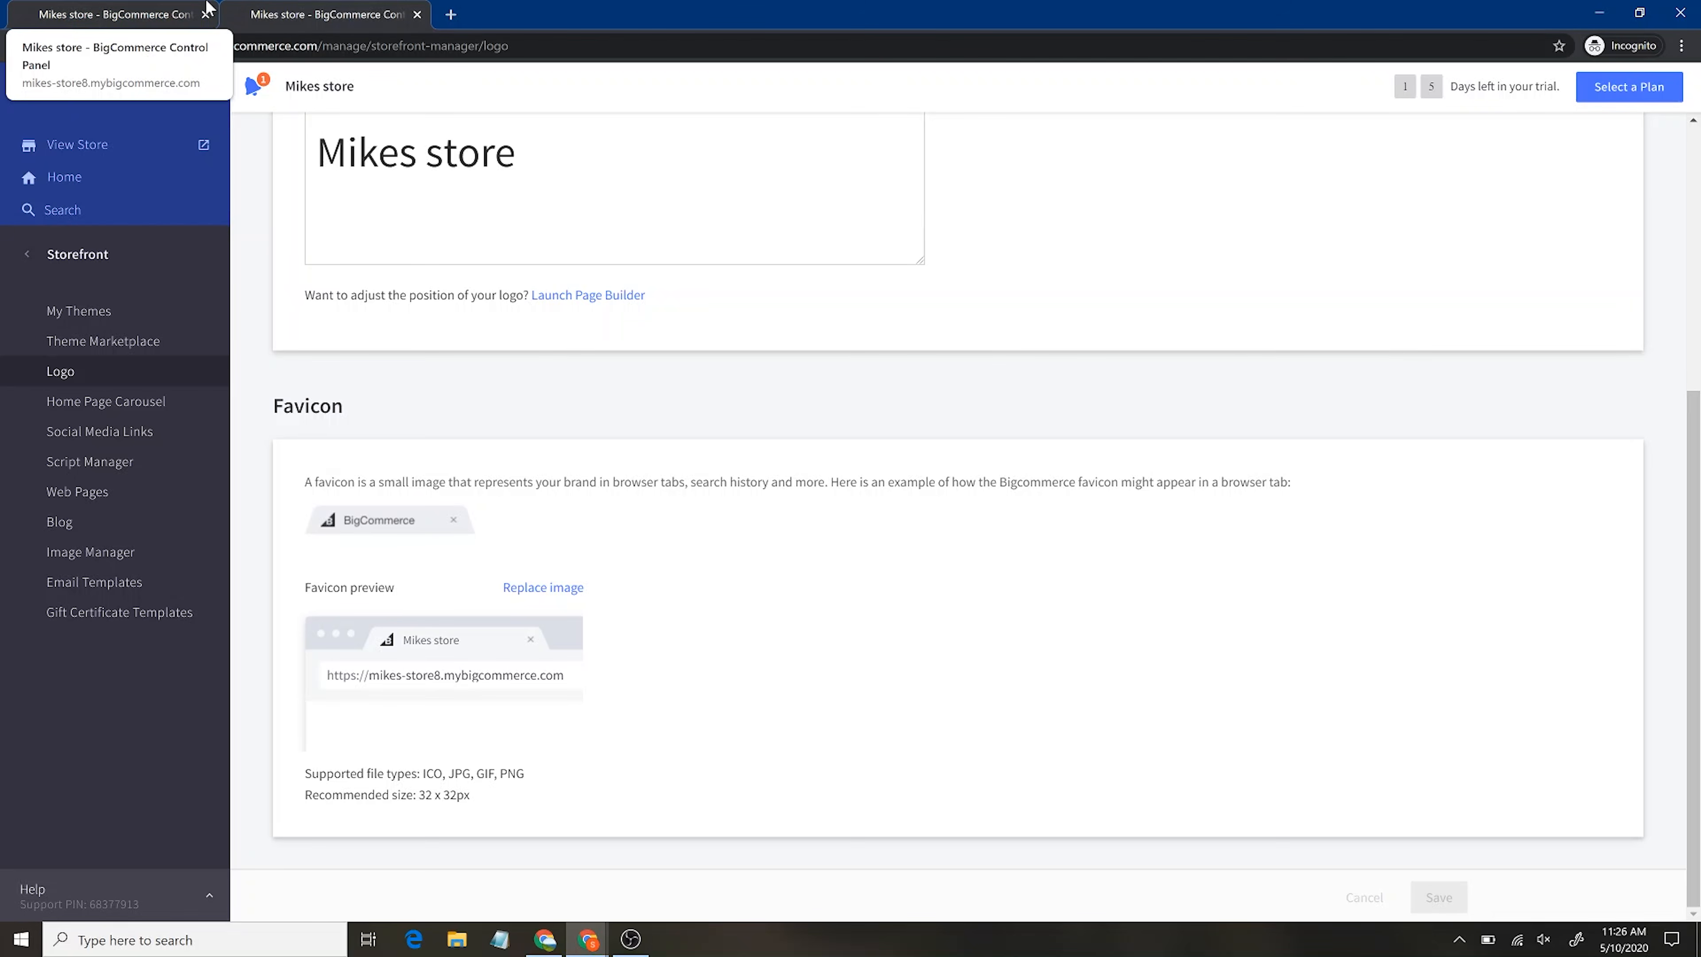
click(451, 14)
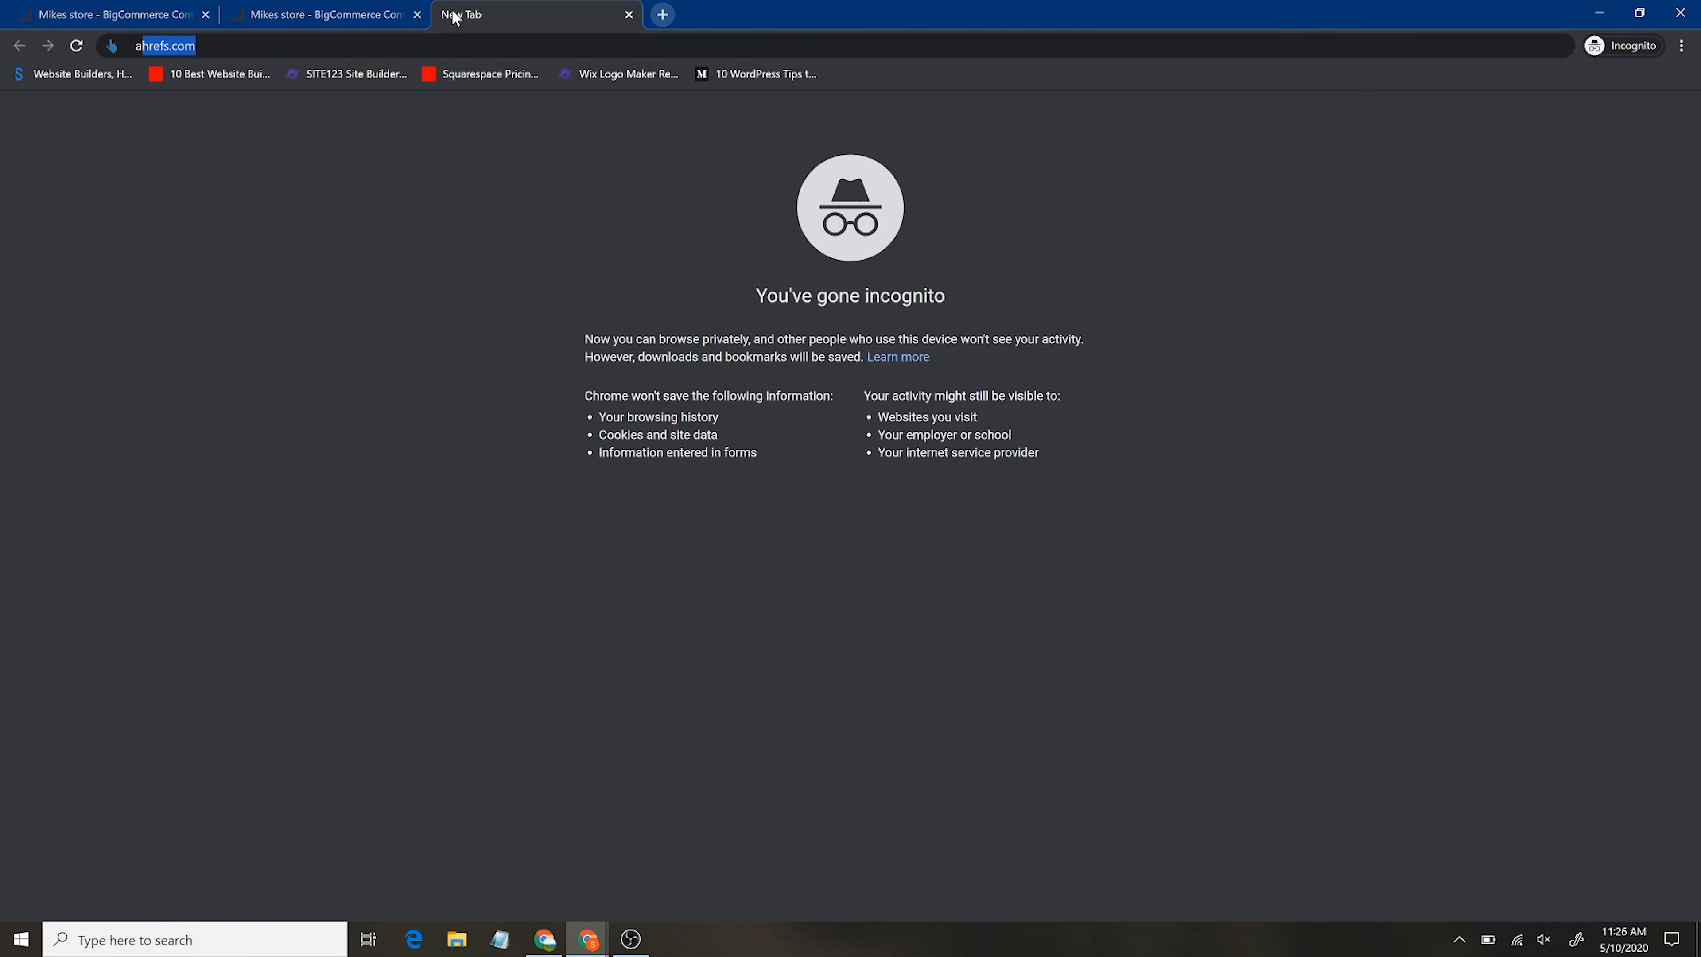
Load amazon.com, then return to the store's BigCommerce tab and close the Amazon page
text(amazon.com)
key(Return)
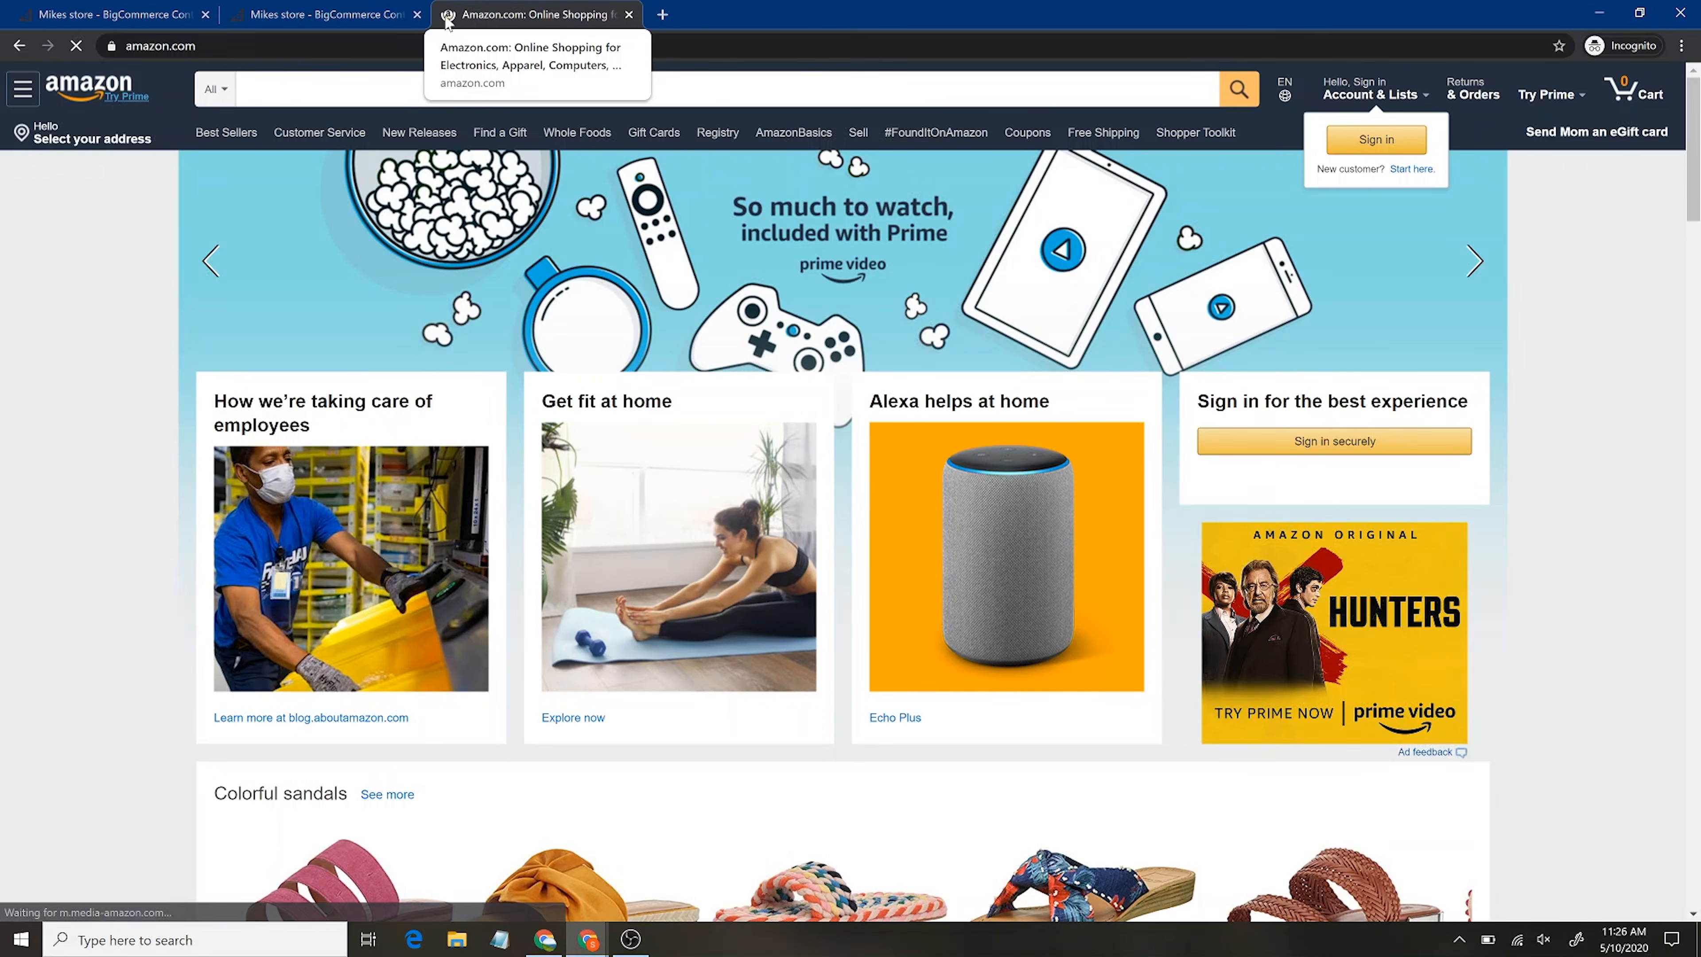
click(322, 14)
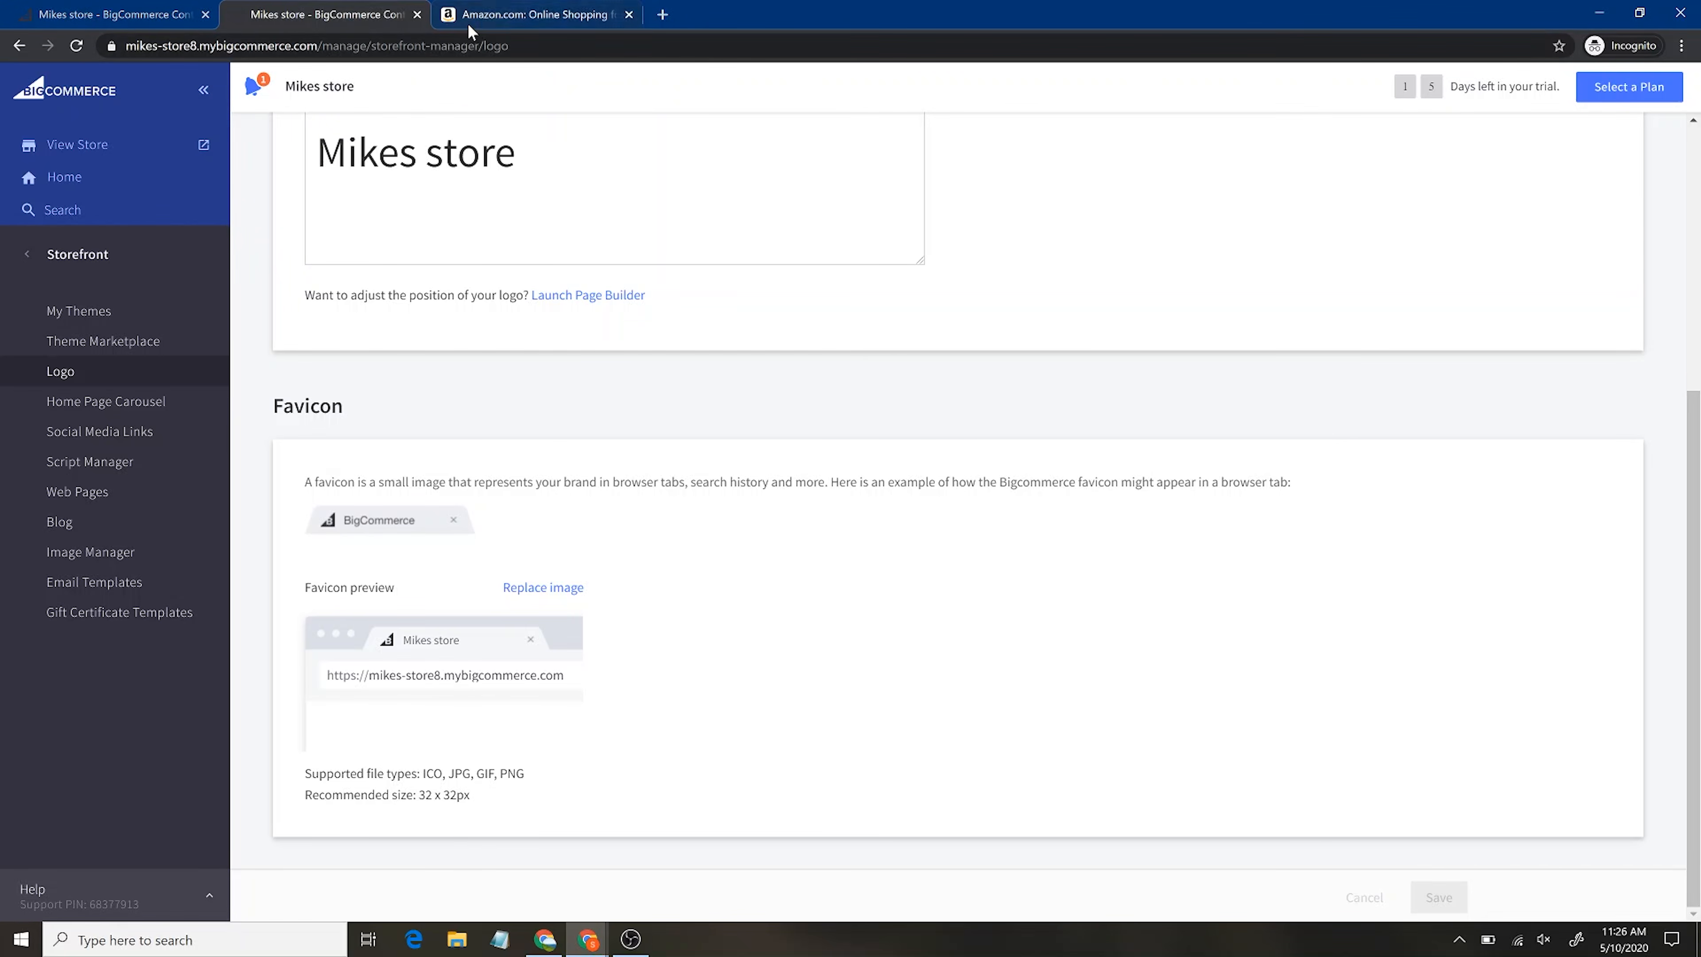
click(629, 14)
Visit the Home Page Carousel settings, then the Social Media Links settings
click(152, 402)
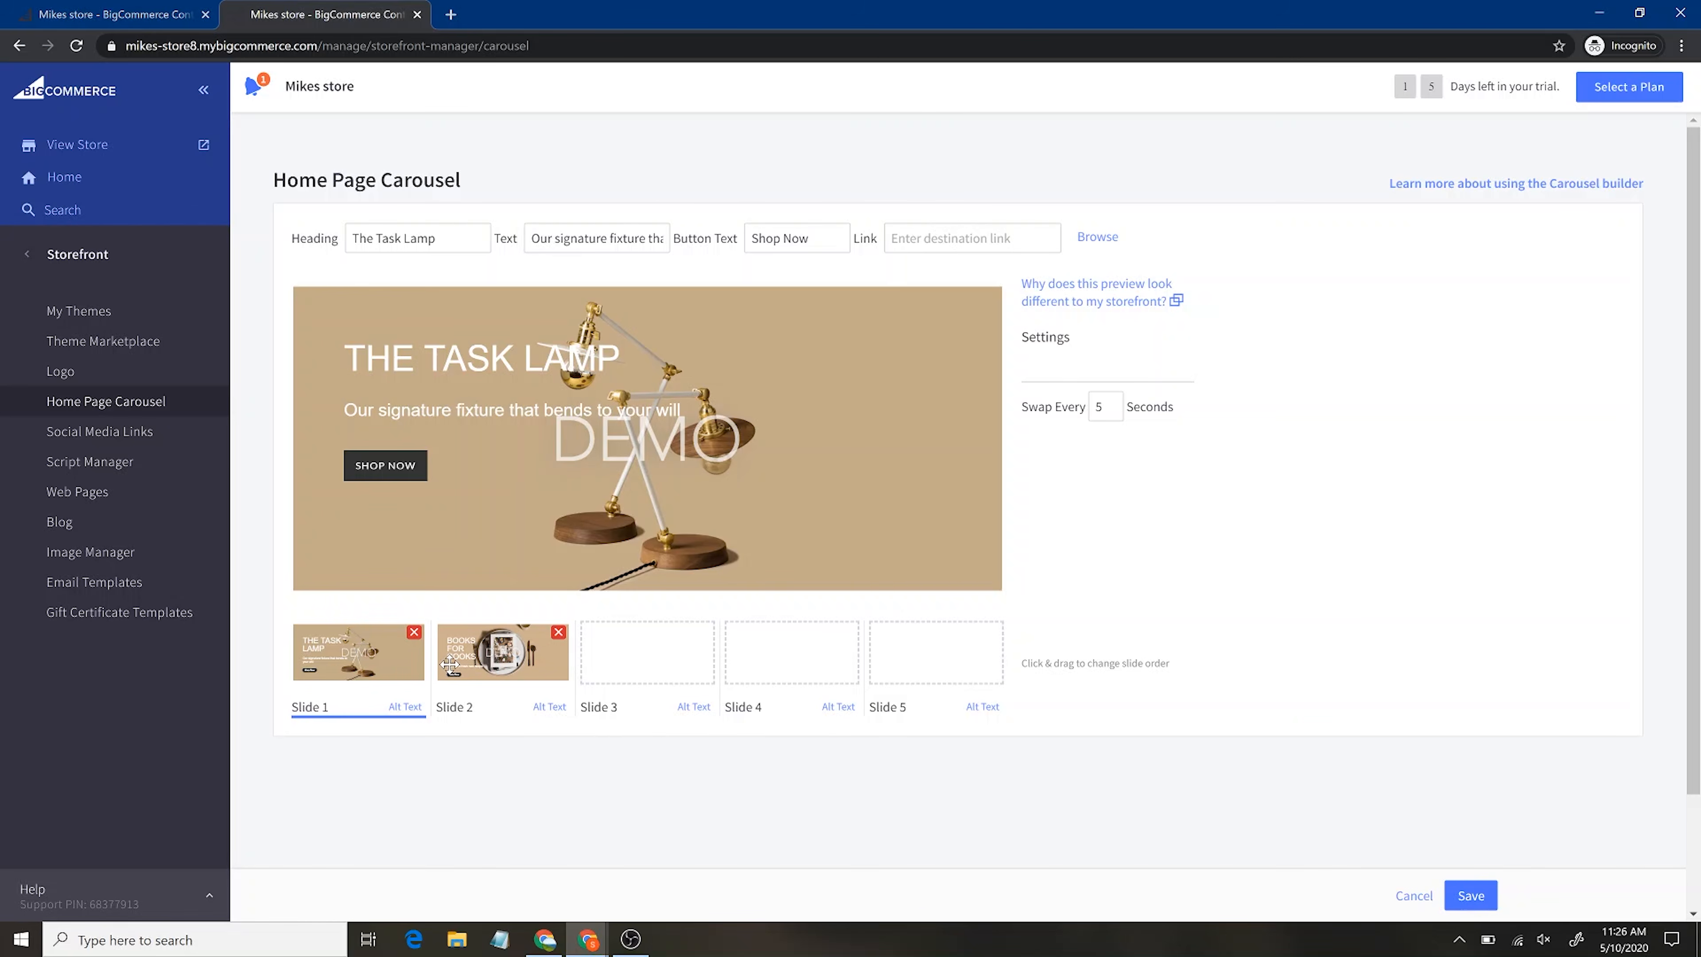
click(125, 432)
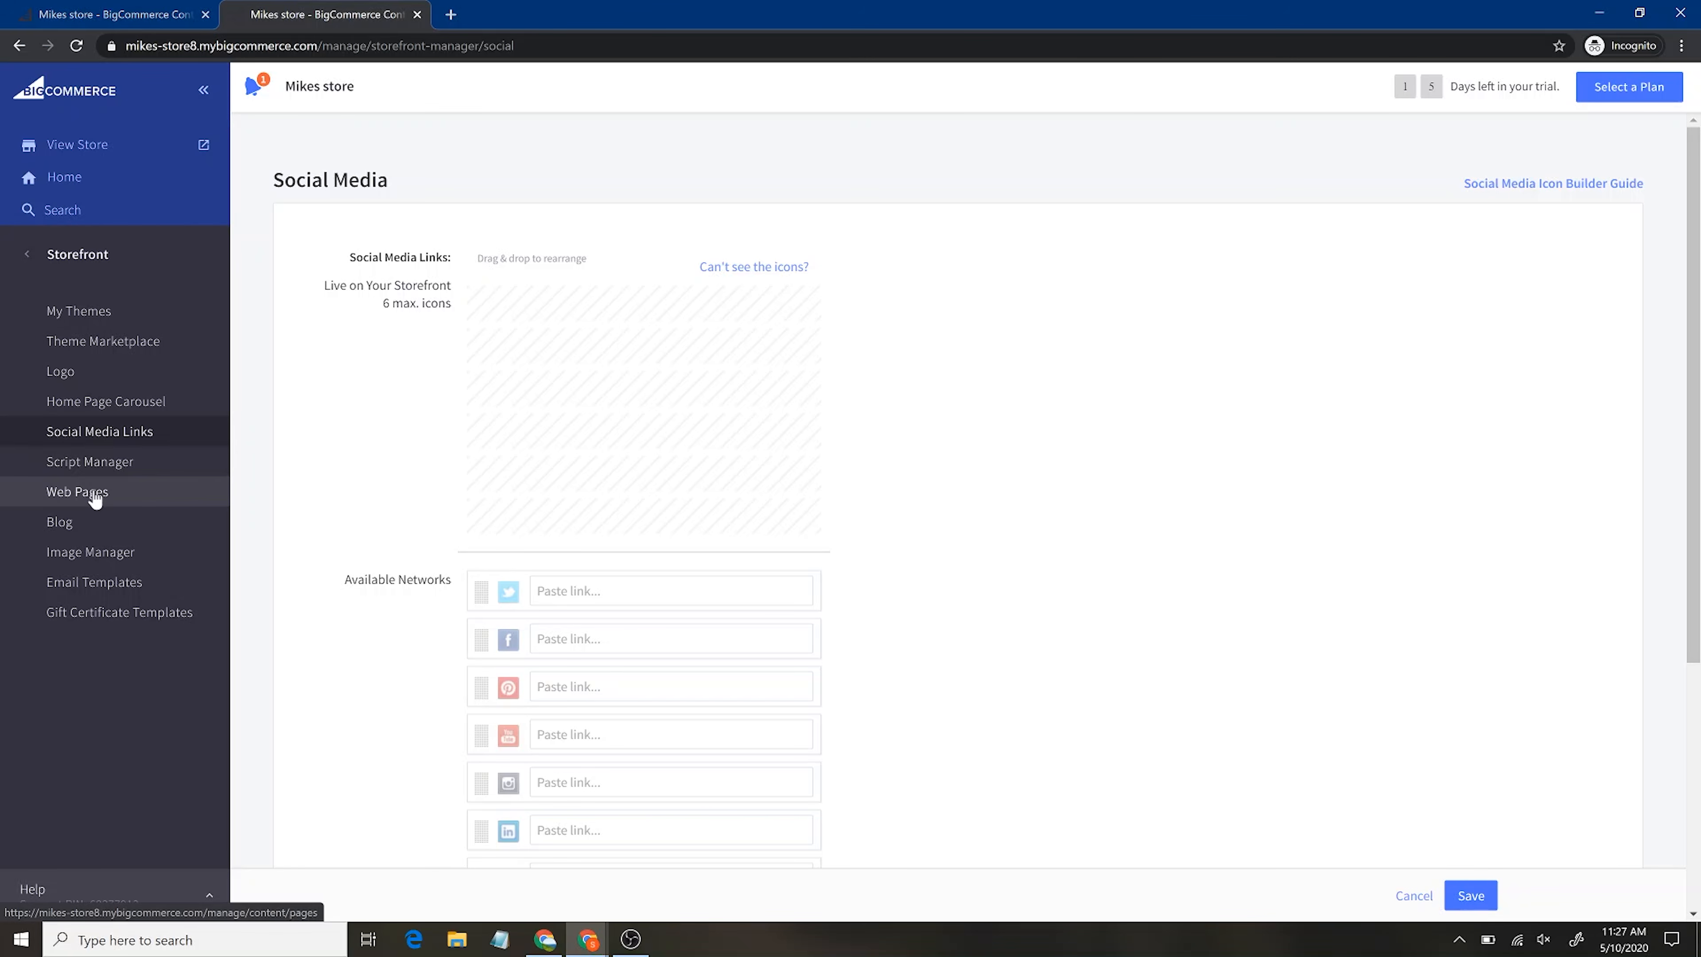
Visit Script Manager and the Blog page with its single post, then the Image Manager
scroll(670, 482, down, 3)
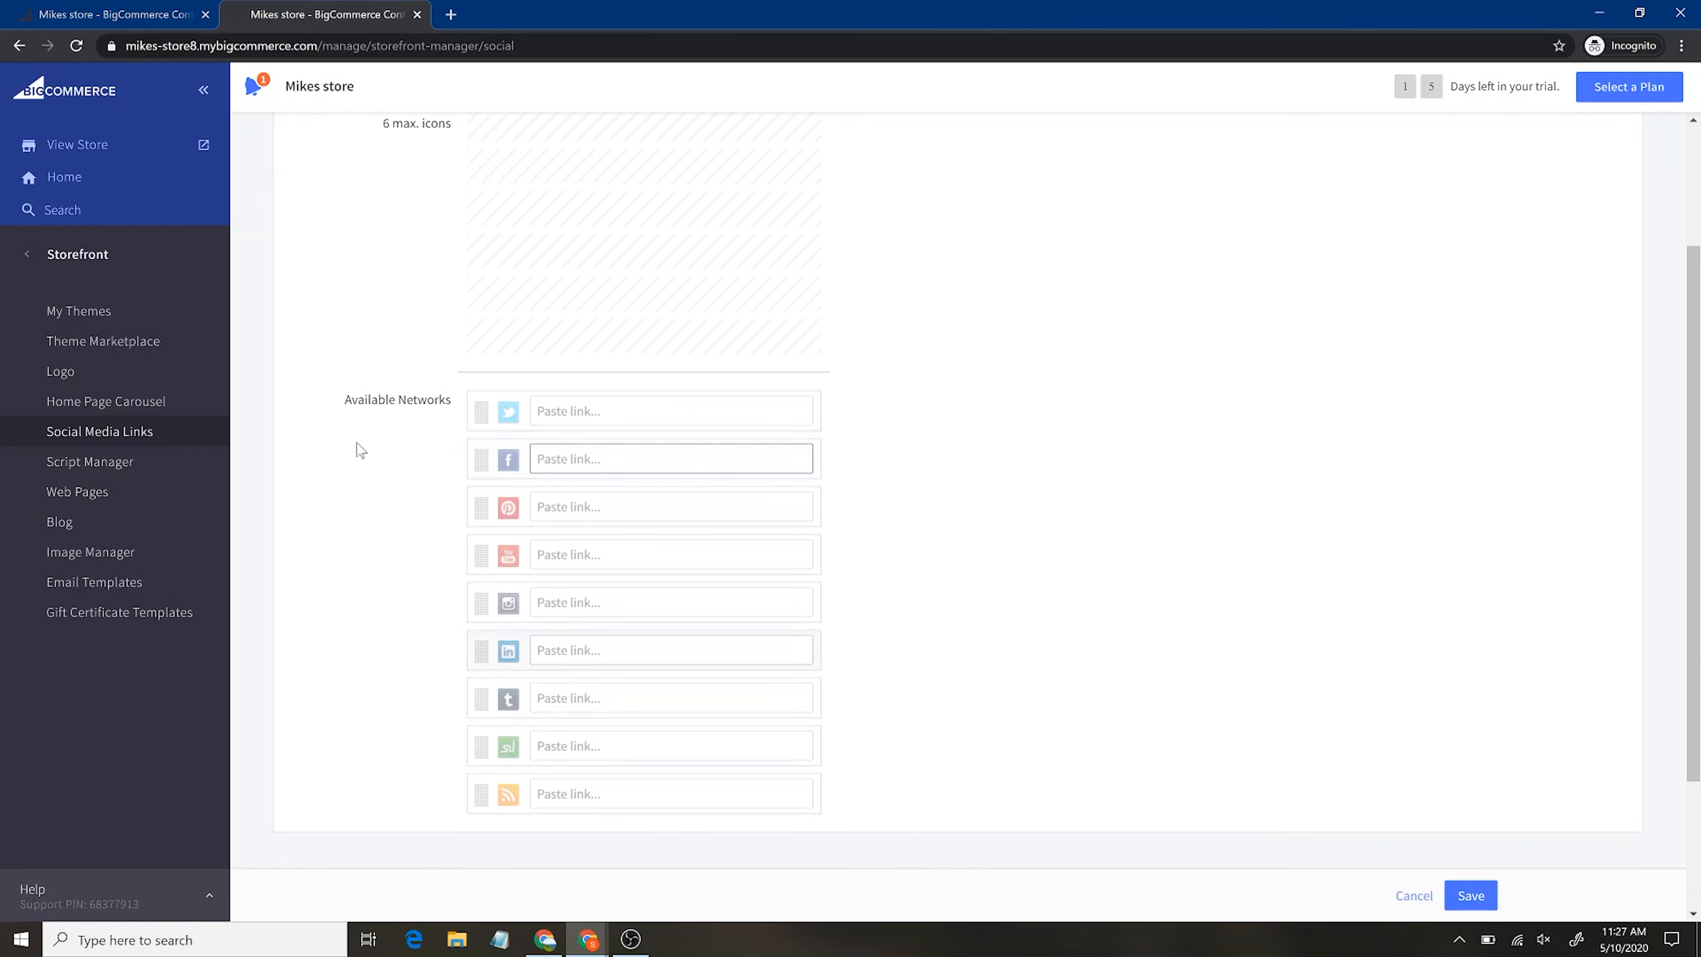
click(114, 461)
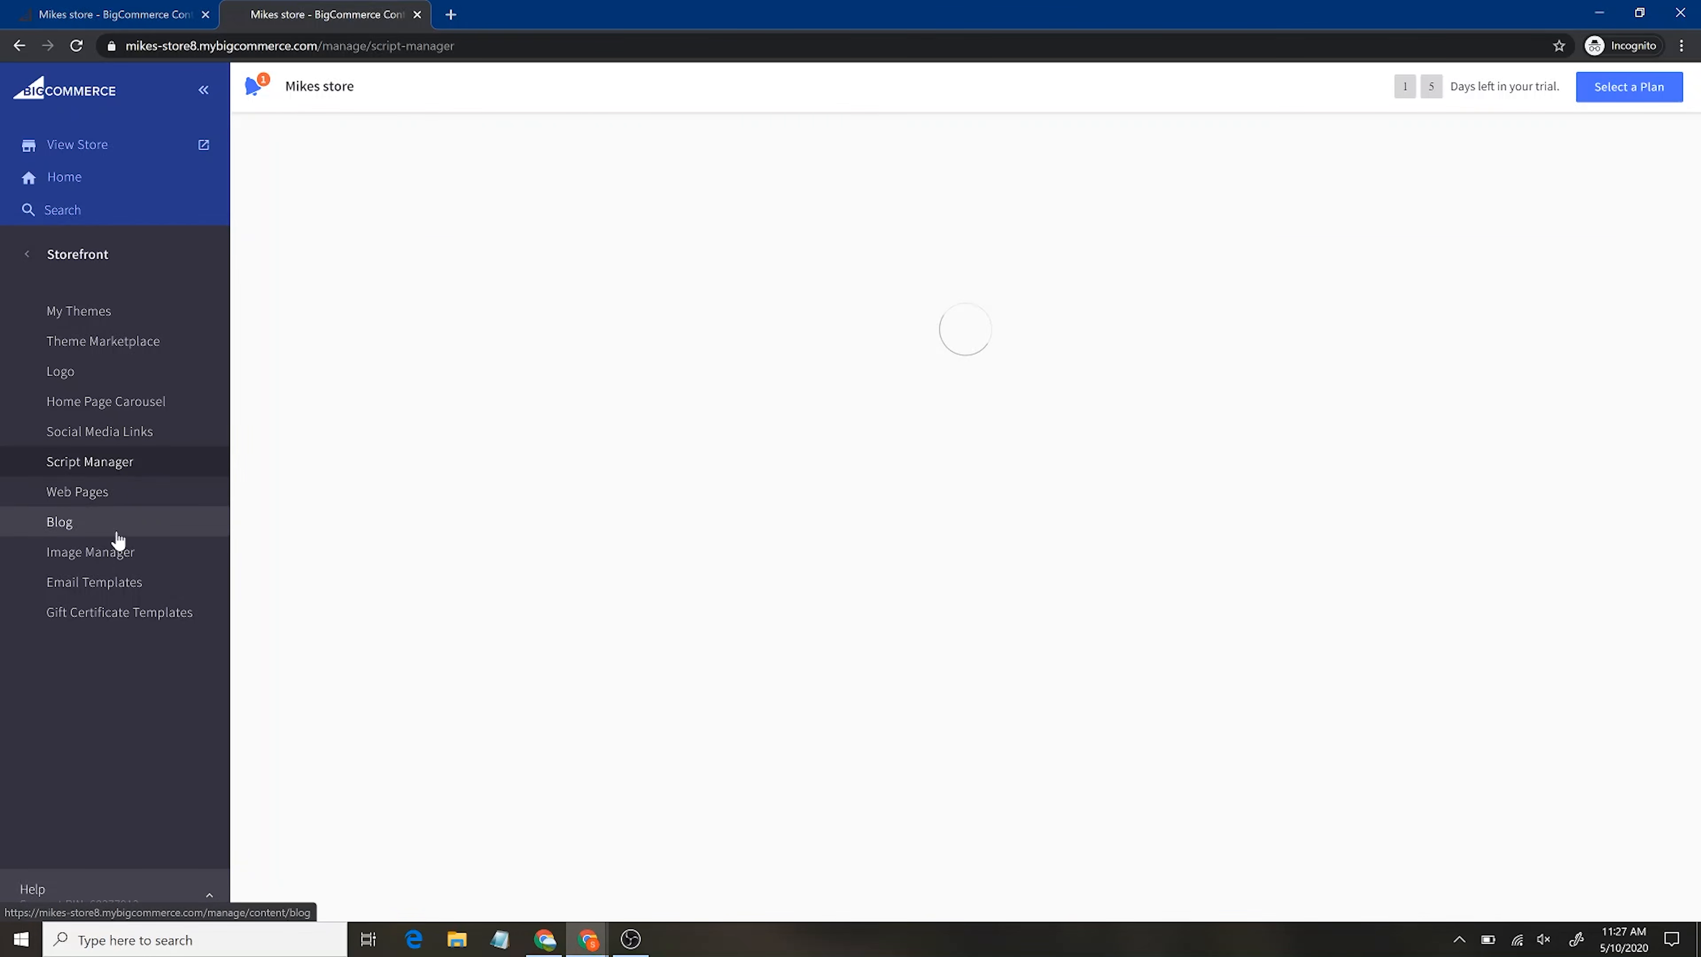
click(142, 524)
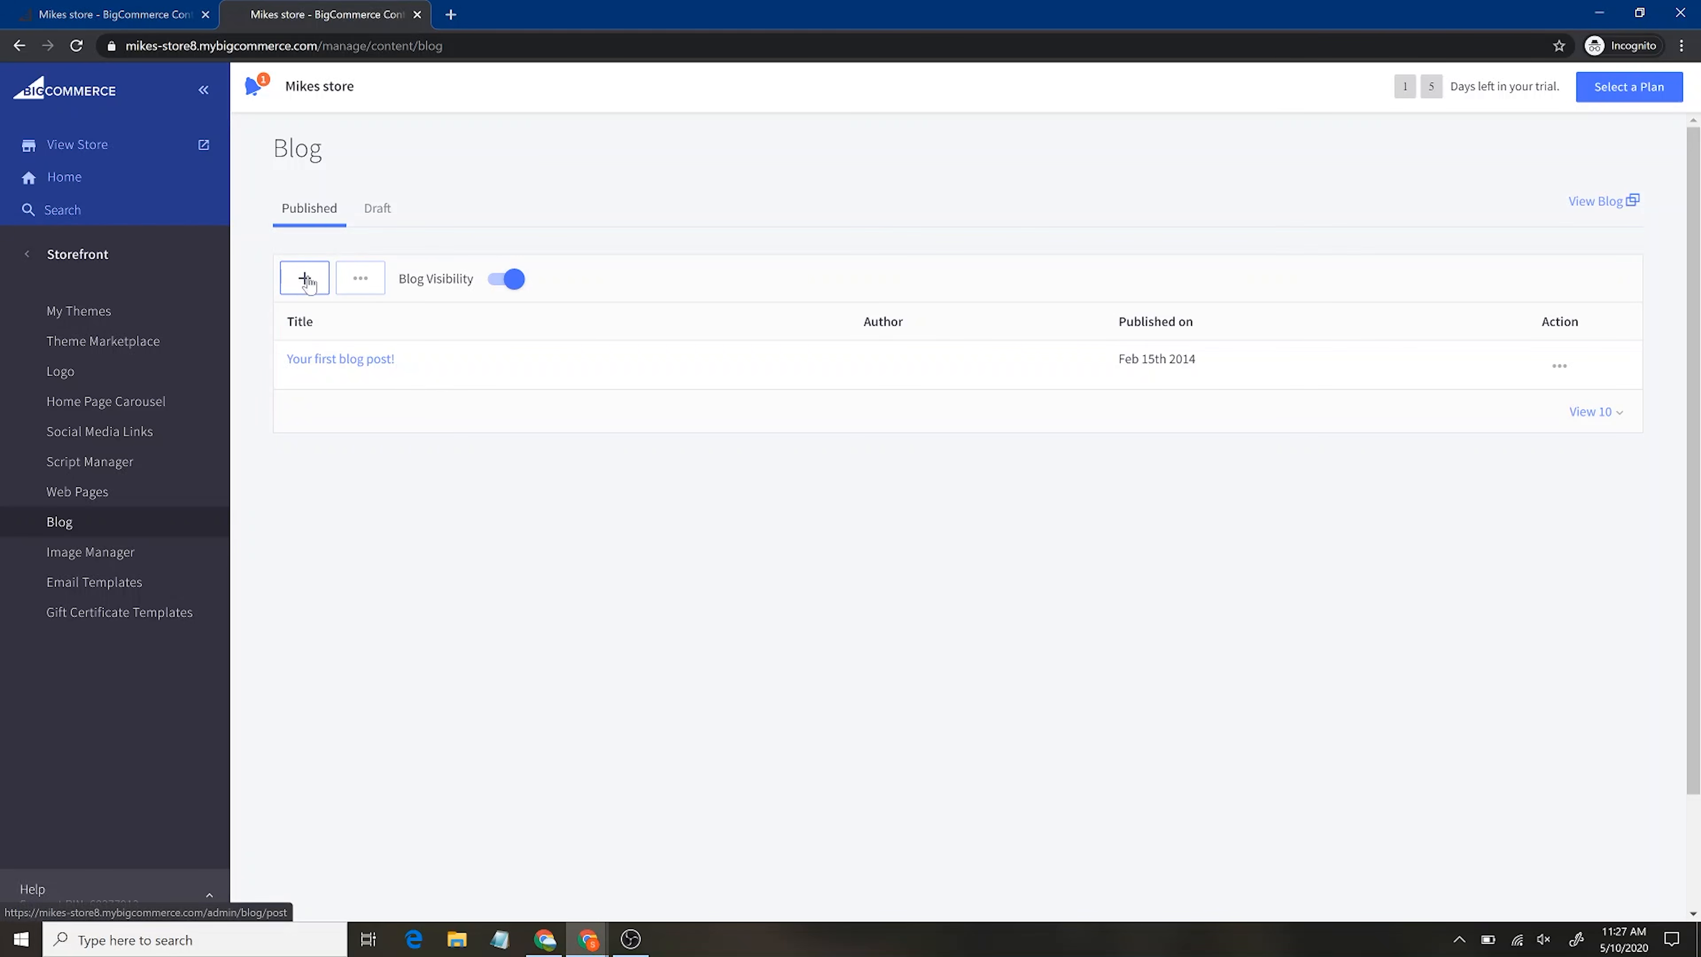
click(124, 555)
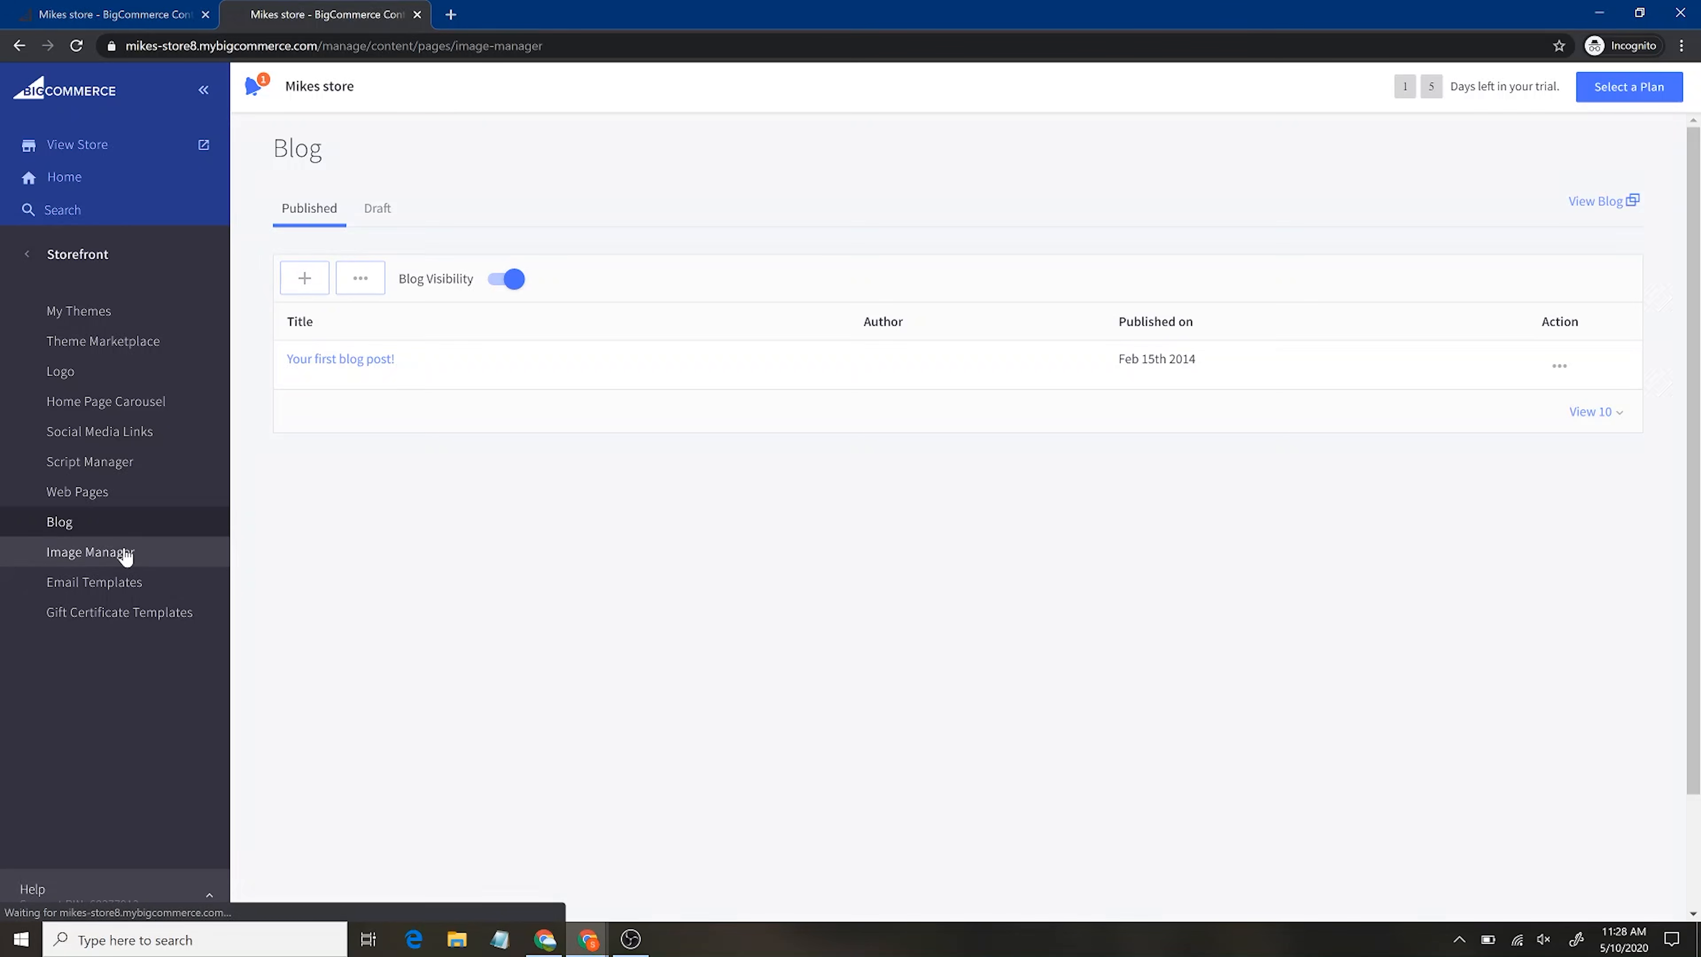
Visit Gift Certificate Templates, then go to My Themes and start customizing Vault Cool
click(143, 628)
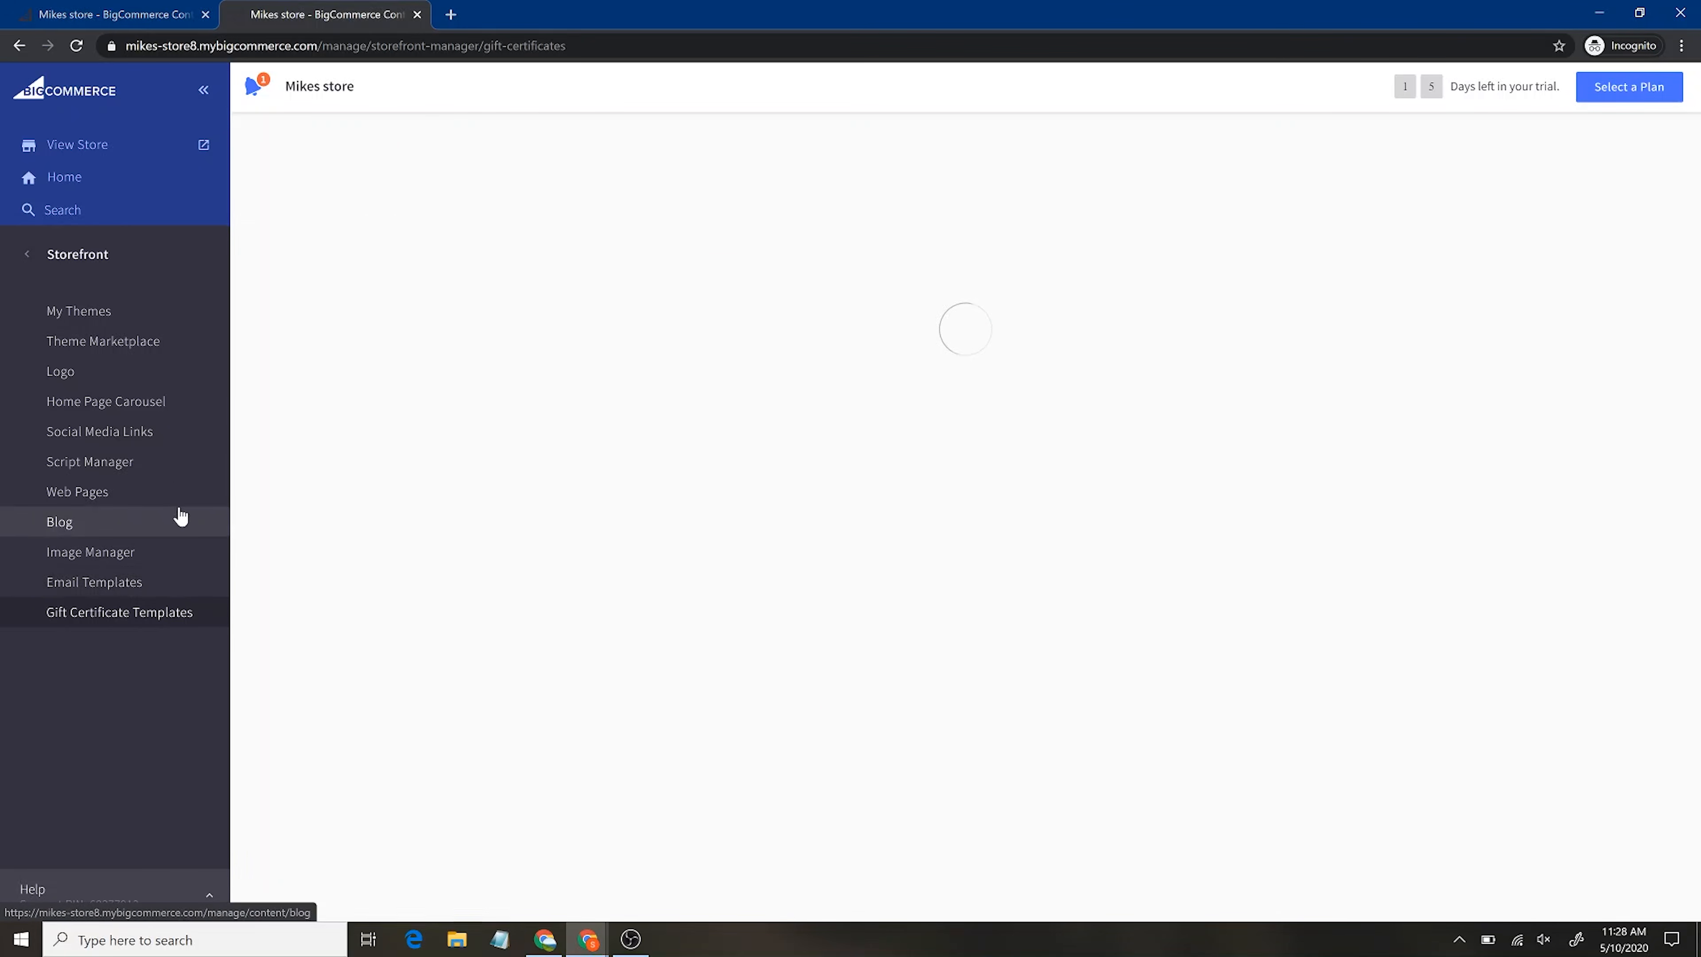
click(88, 255)
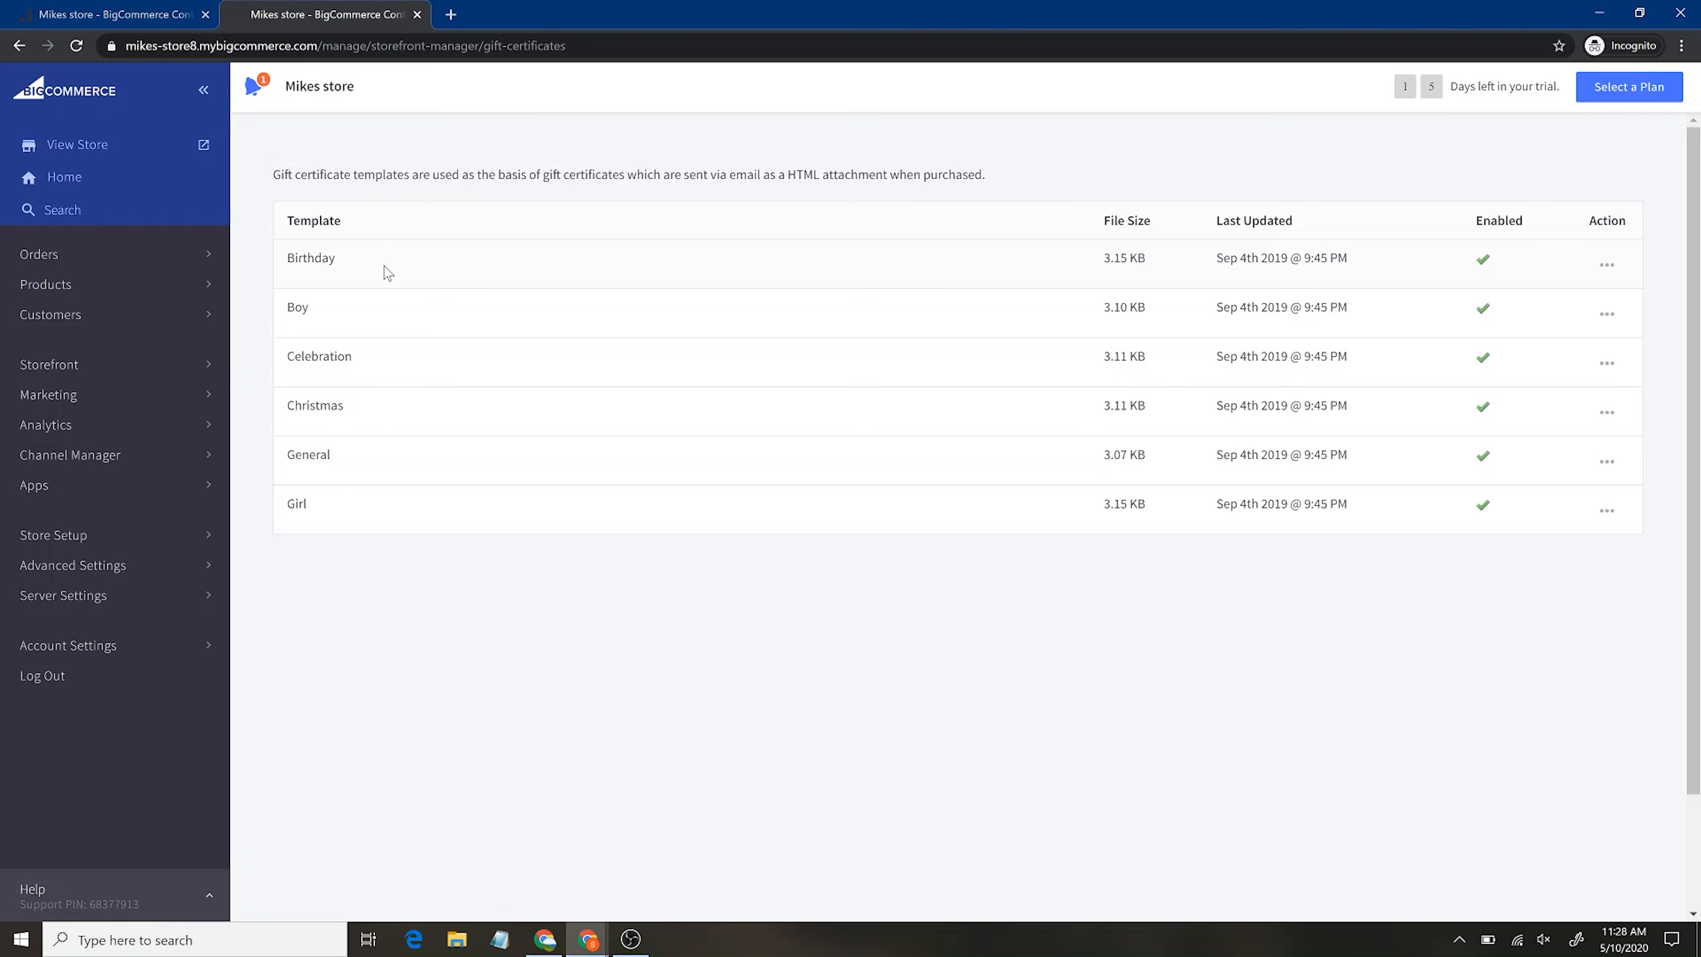
click(178, 367)
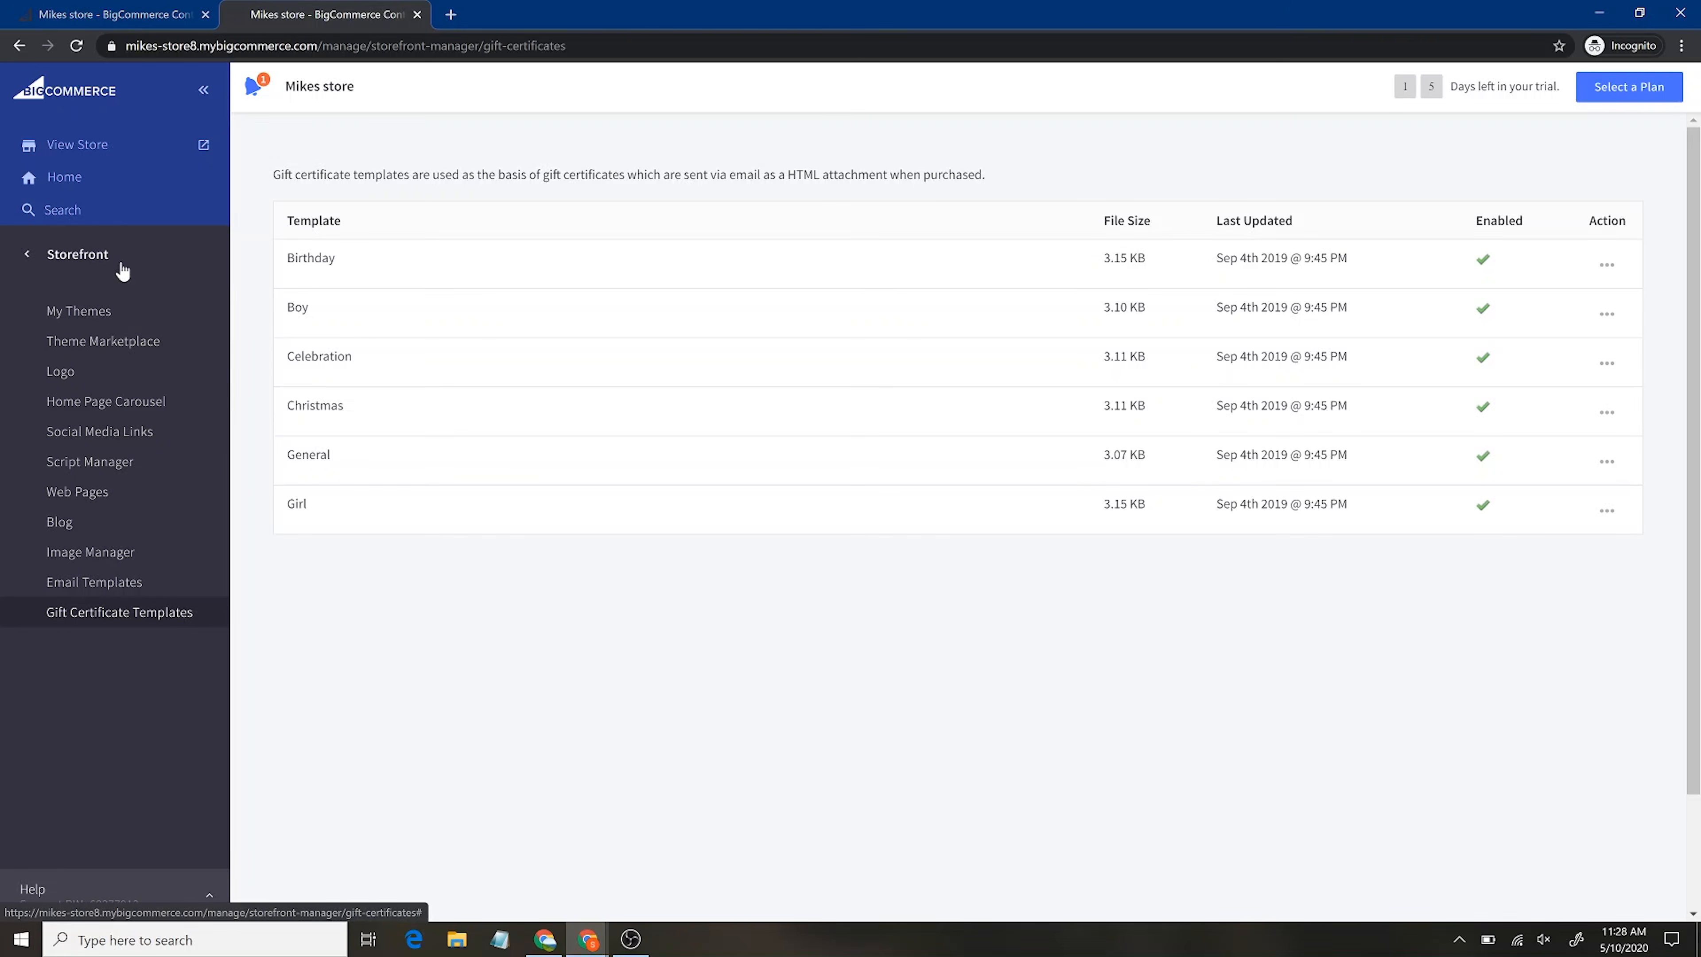
click(82, 264)
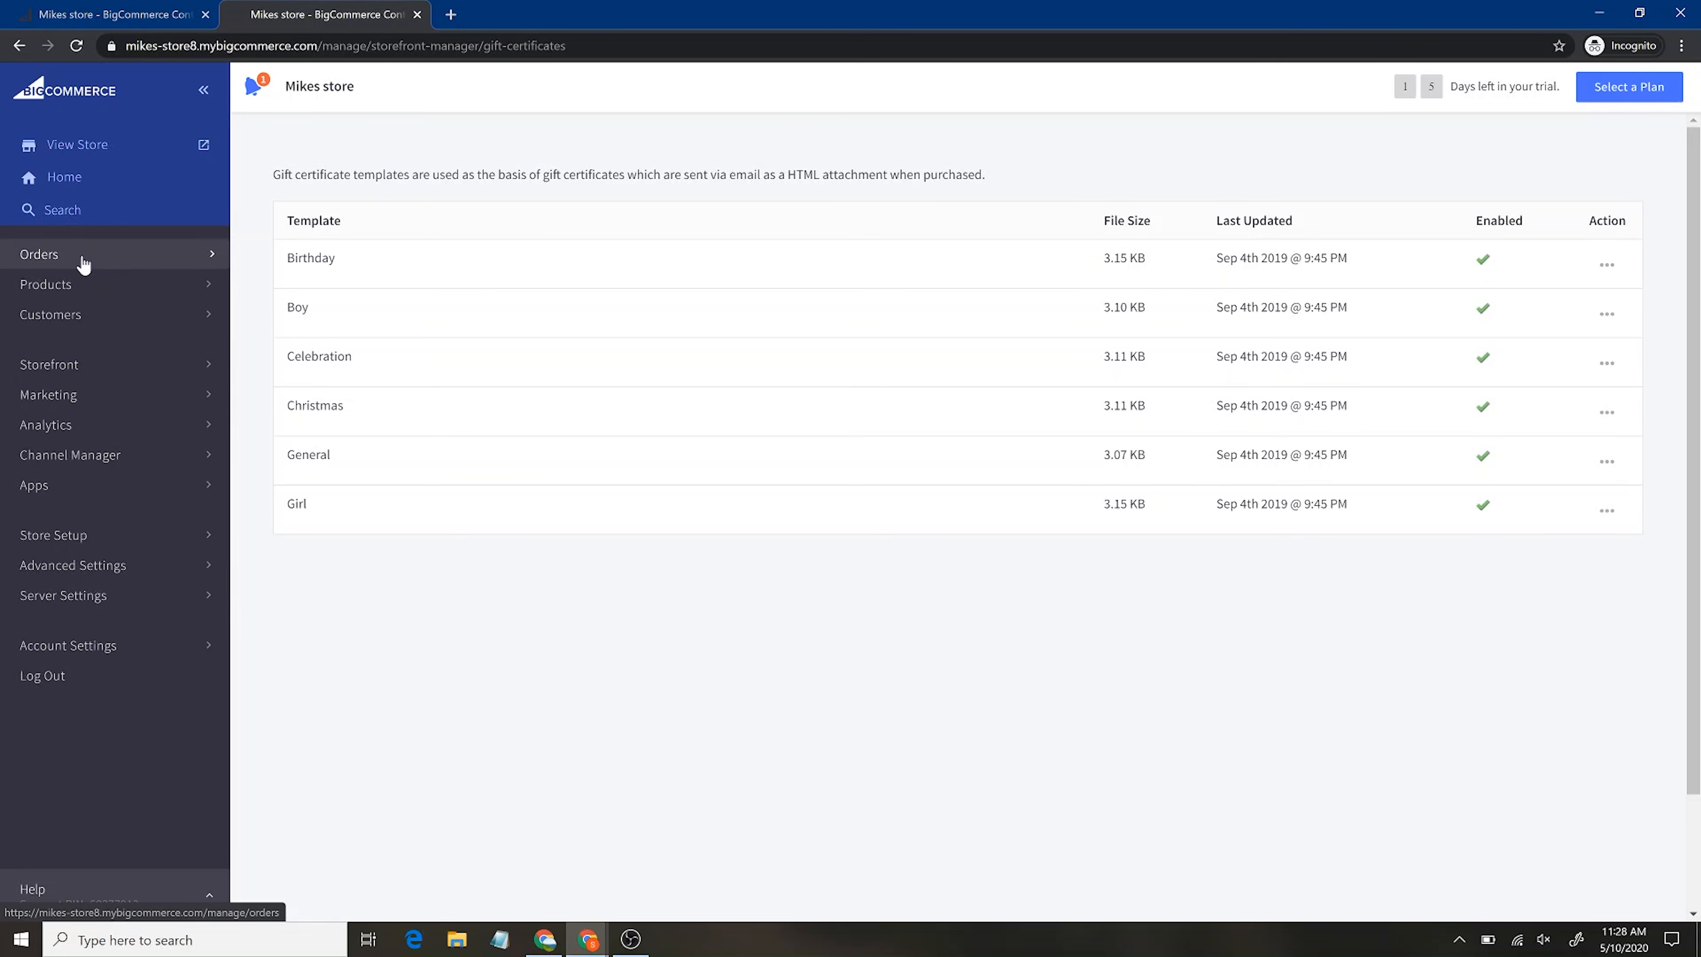
click(110, 372)
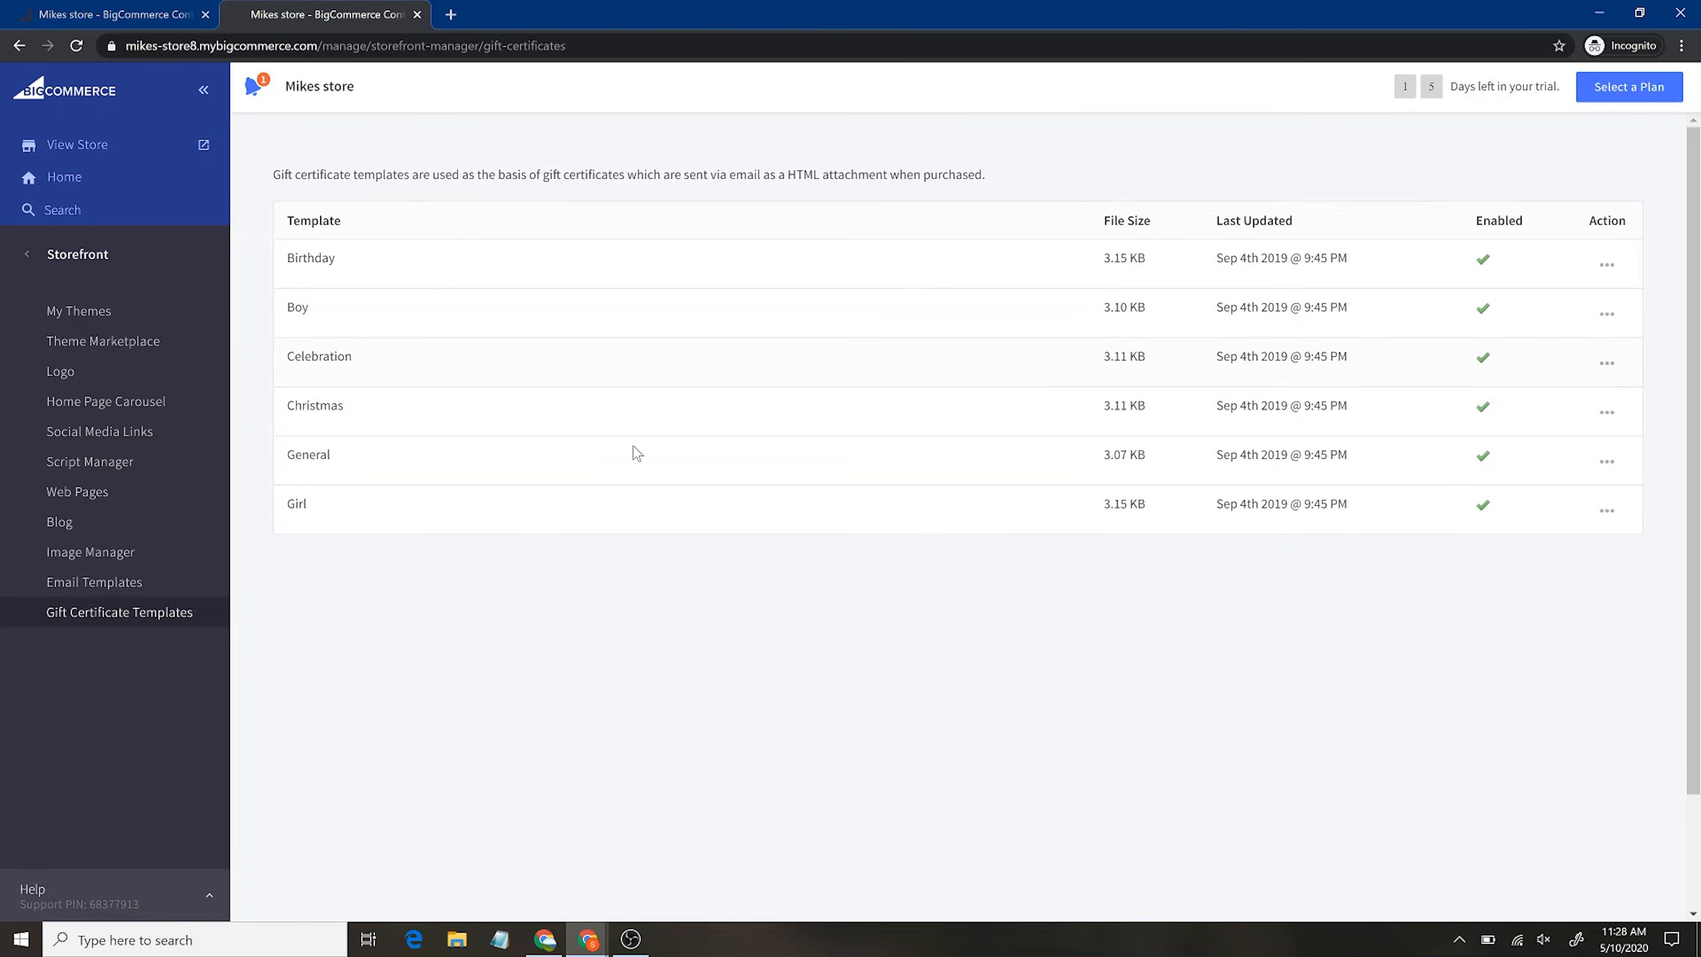
click(75, 321)
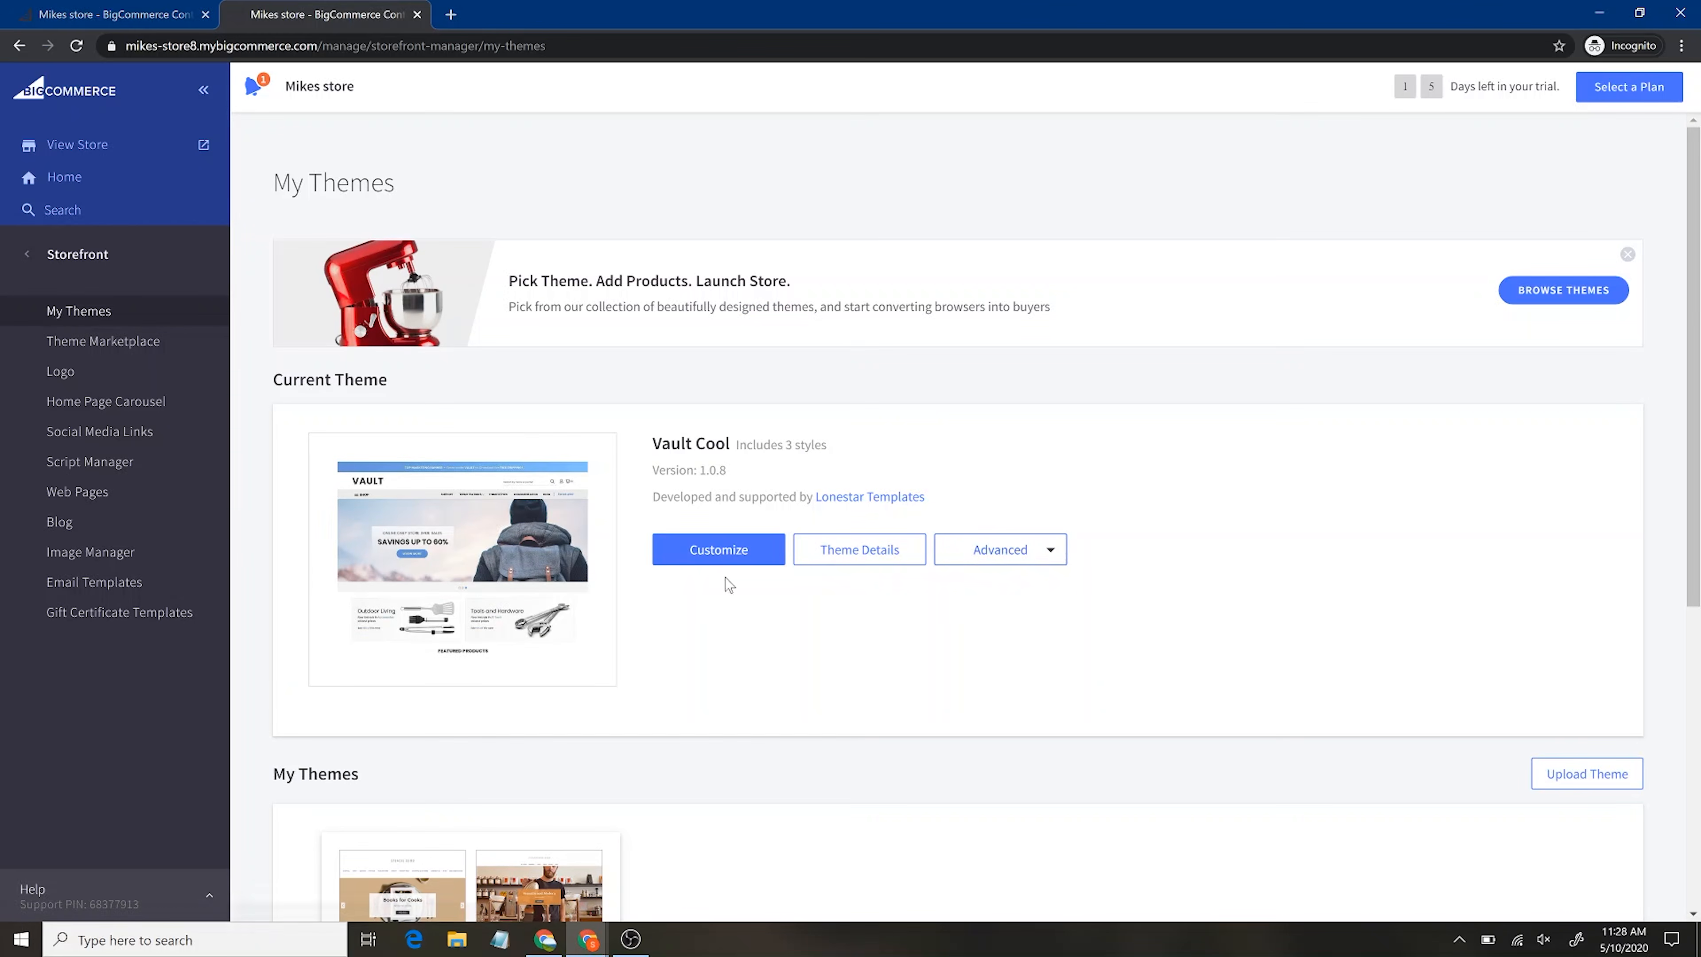
click(736, 563)
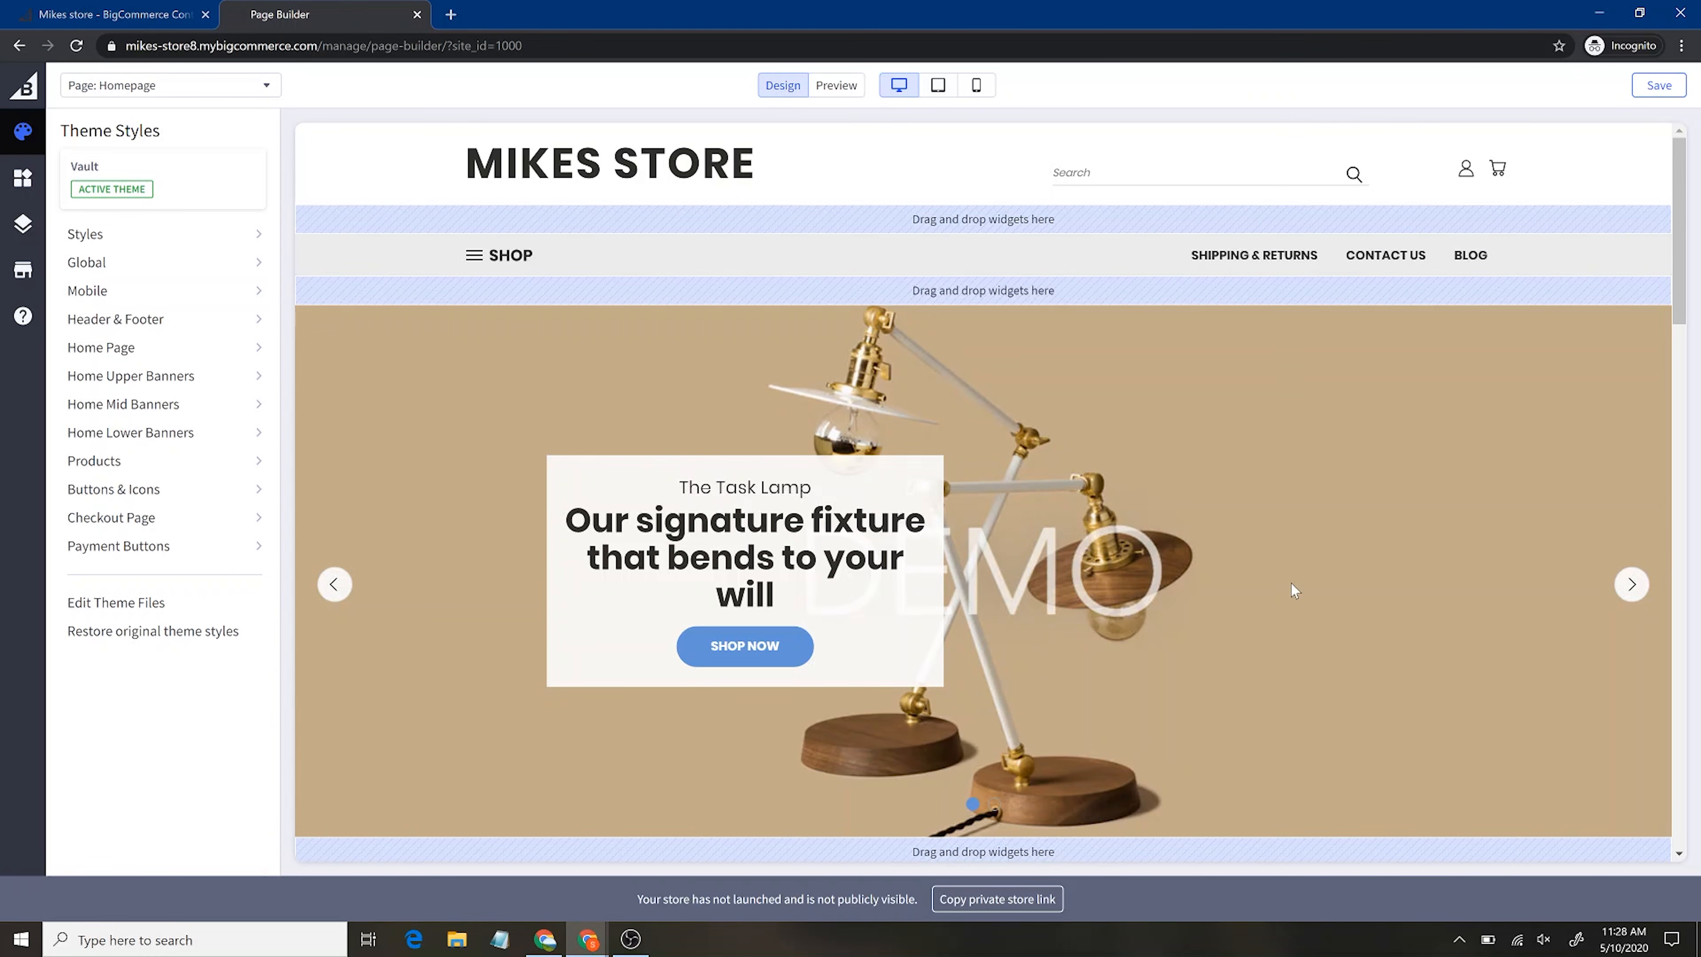
Scroll the Vault Cool homepage down to New Products and back up to the carousel
scroll(1290, 582, down, 6)
scroll(1290, 580, up, 8)
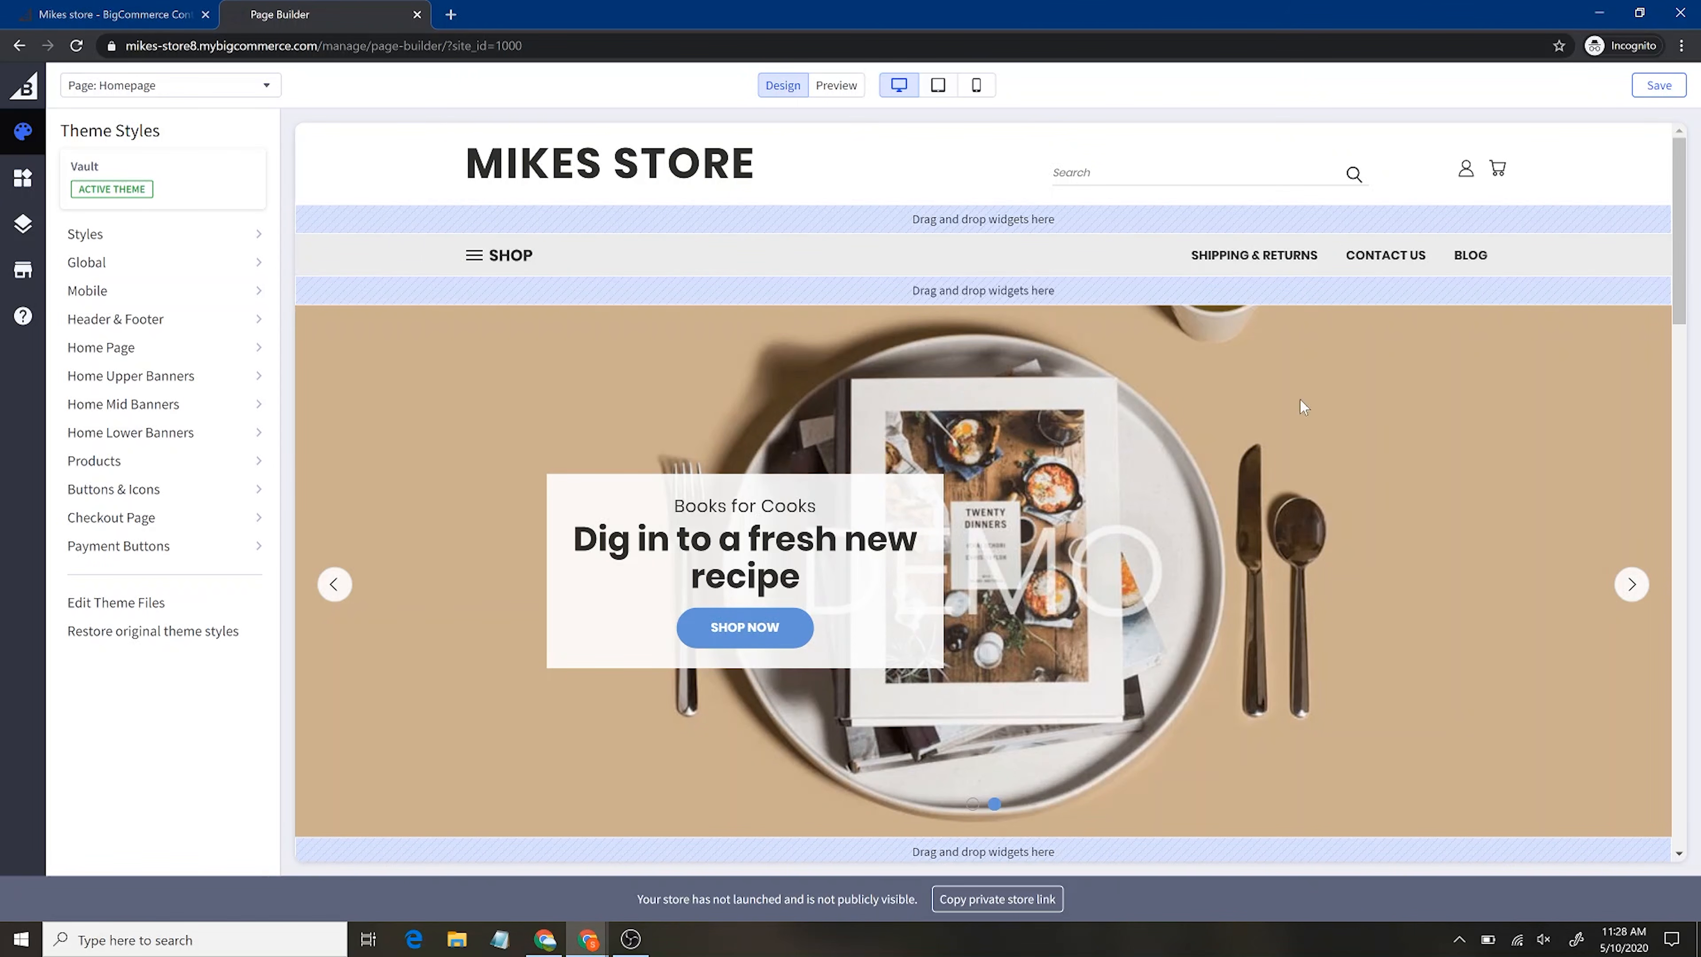
scroll(1196, 627, down, 5)
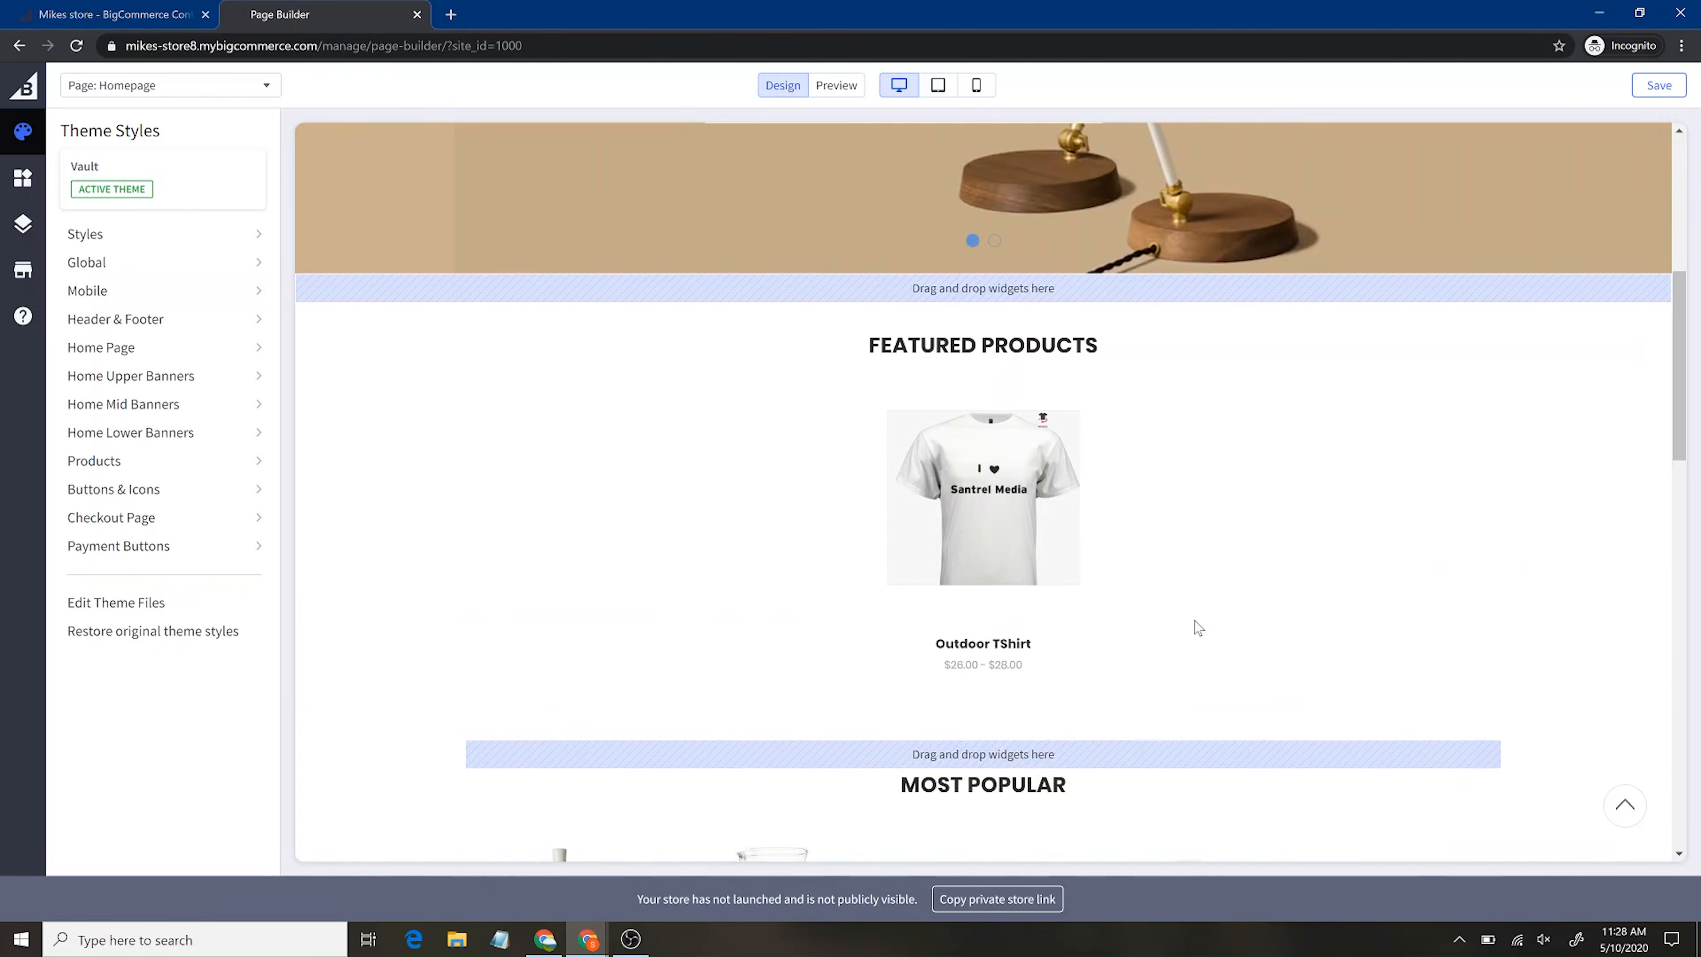
scroll(1198, 628, down, 1)
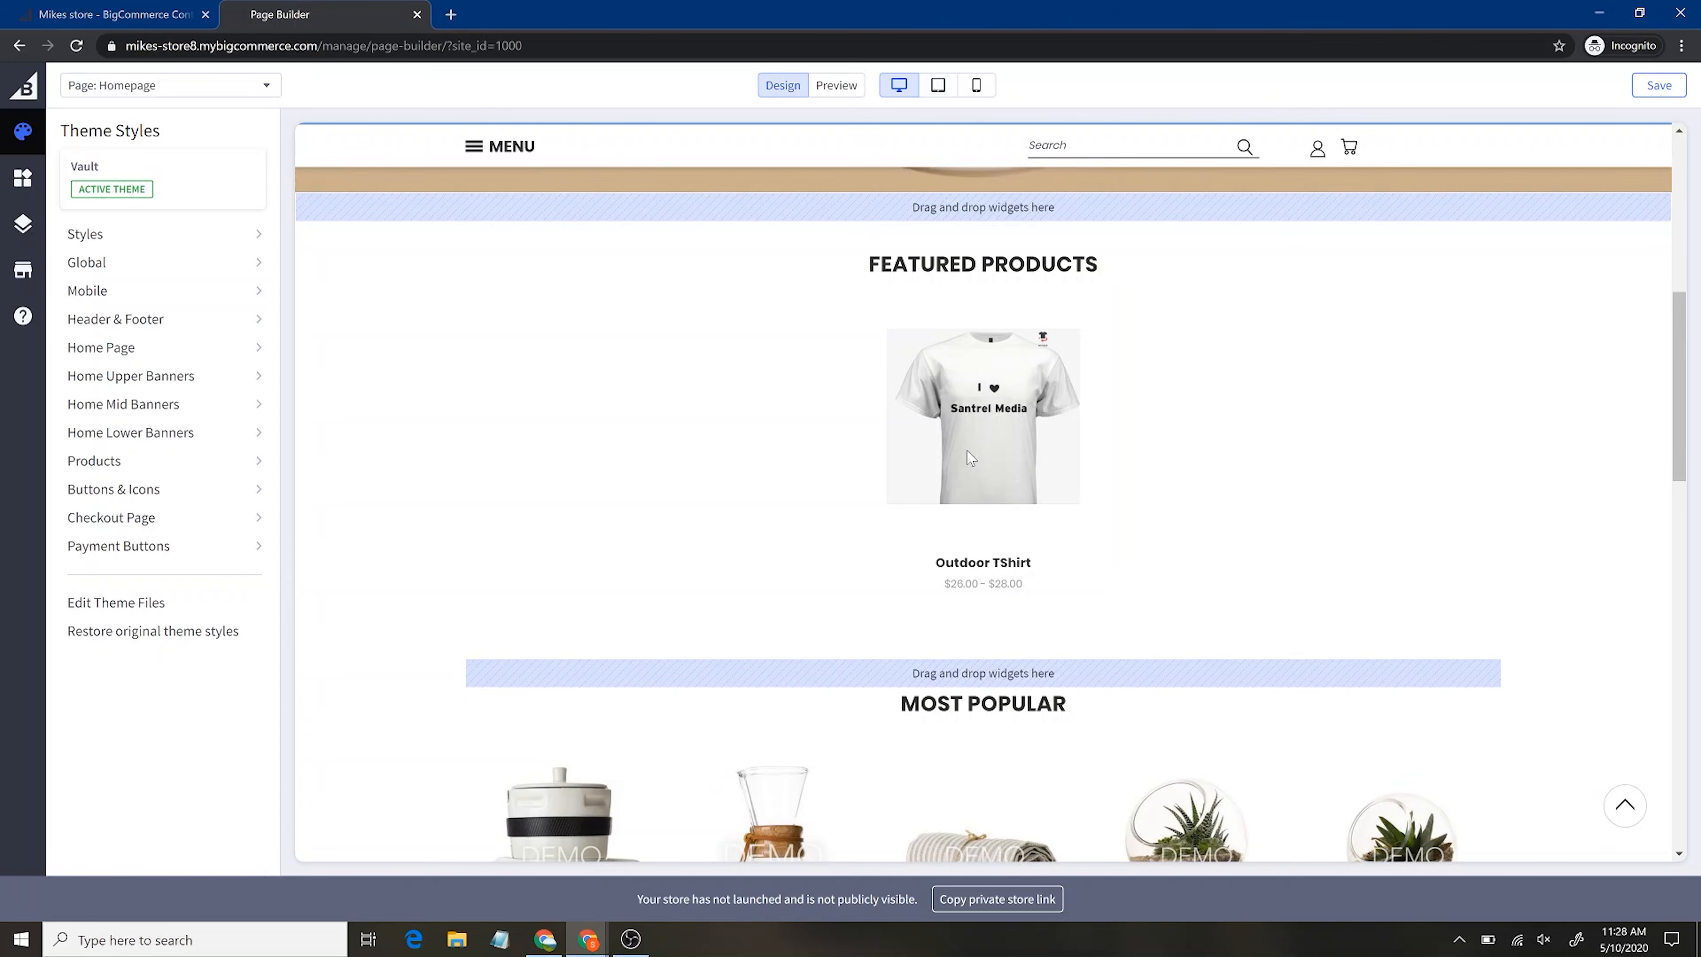
scroll(1367, 526, down, 5)
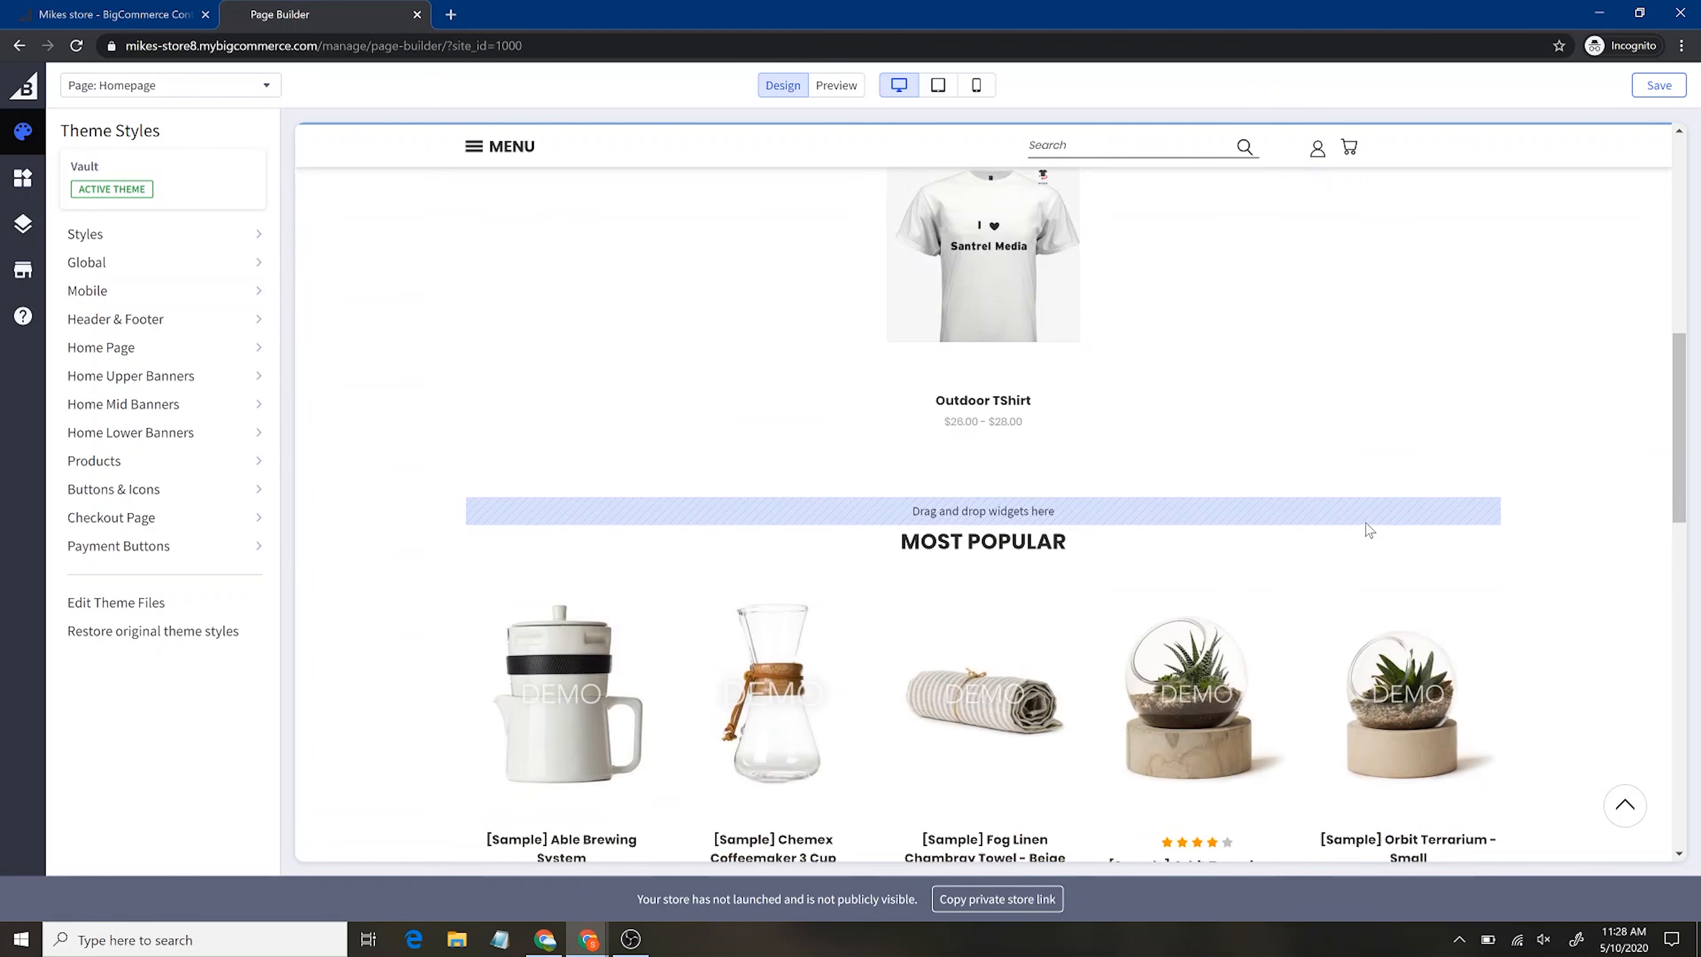
scroll(1365, 521, down, 8)
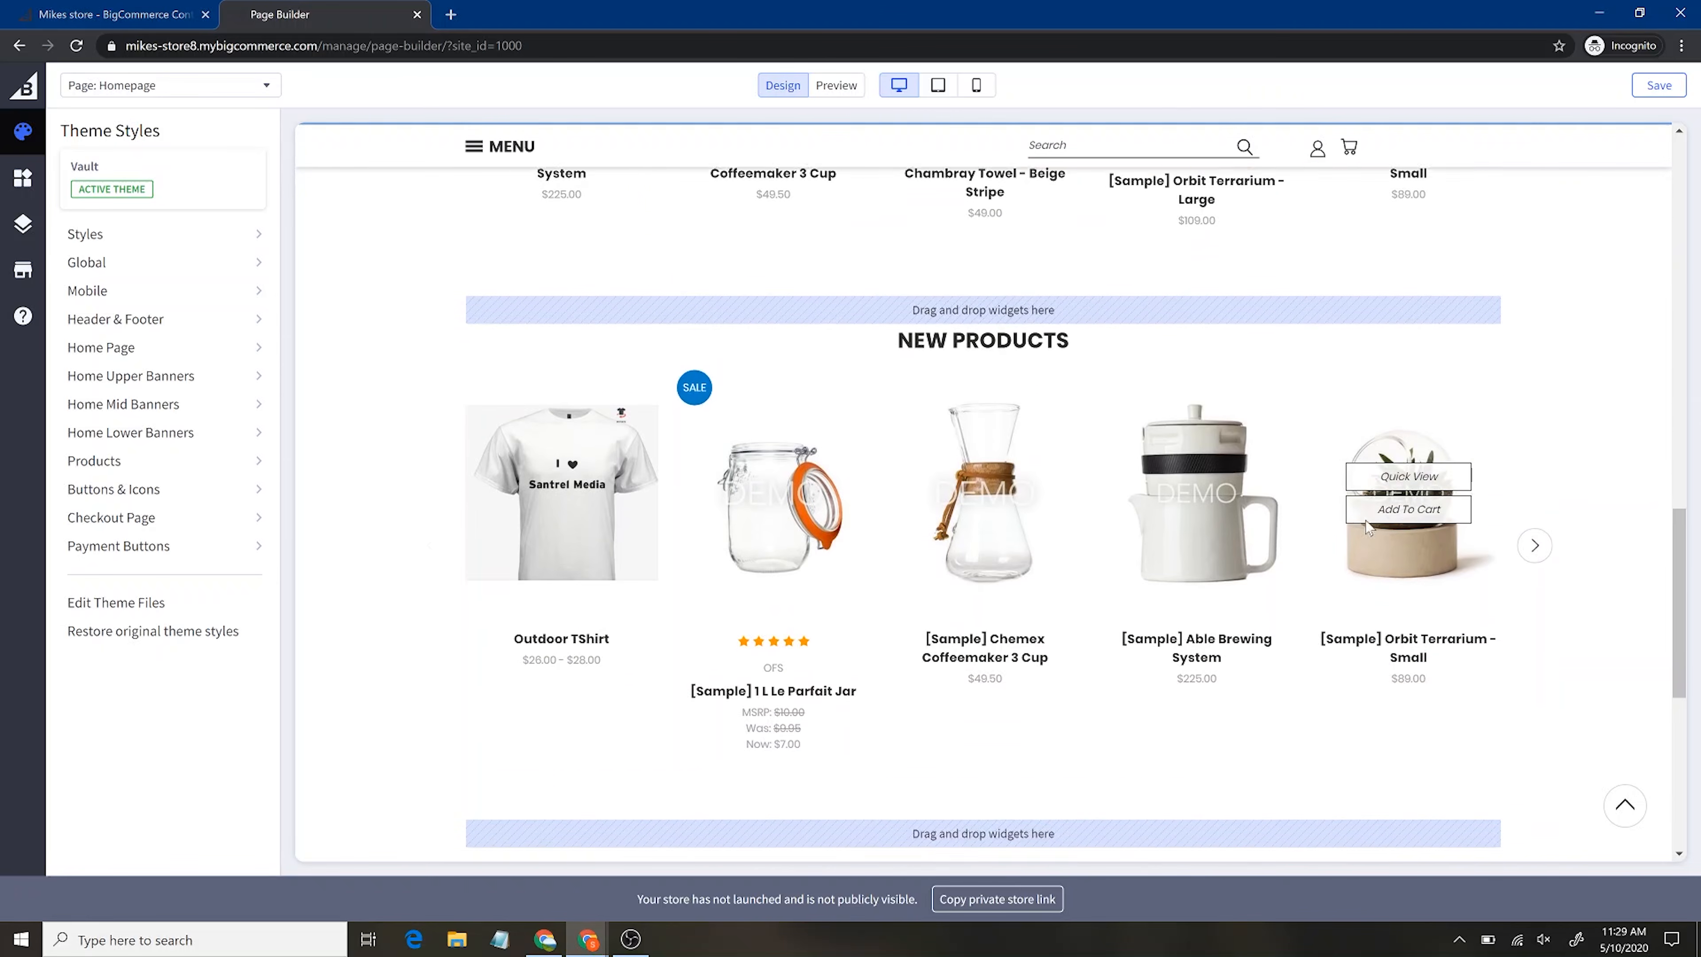
scroll(1367, 526, up, 3)
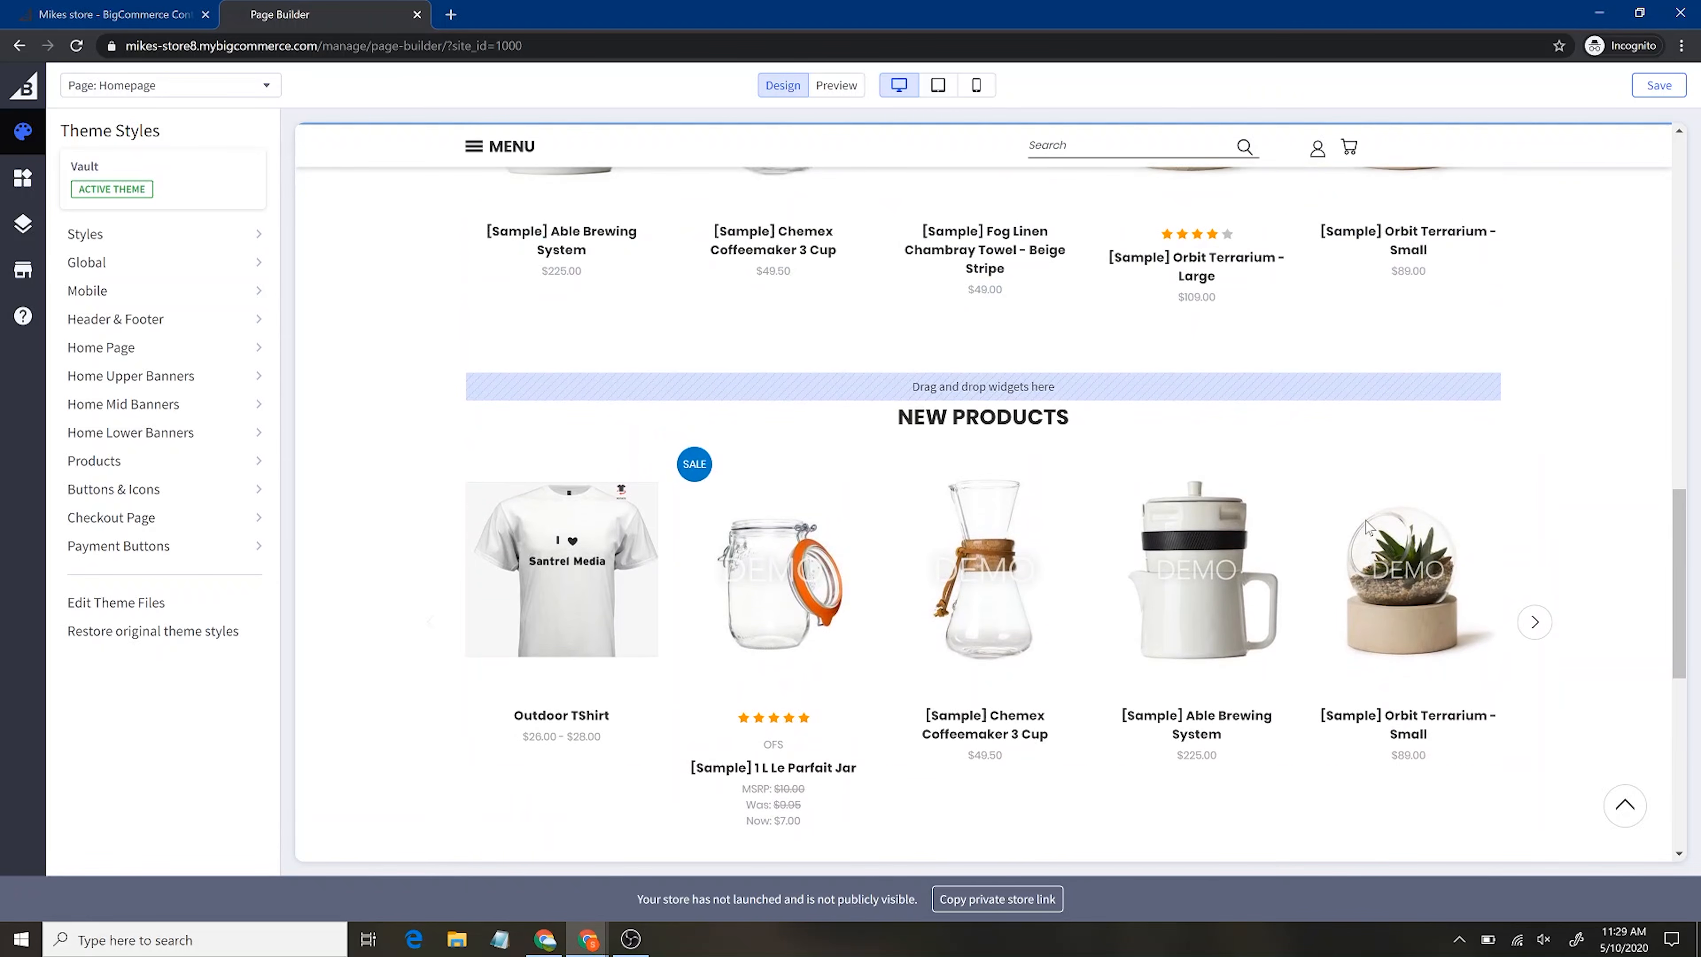
scroll(1162, 370, up, 15)
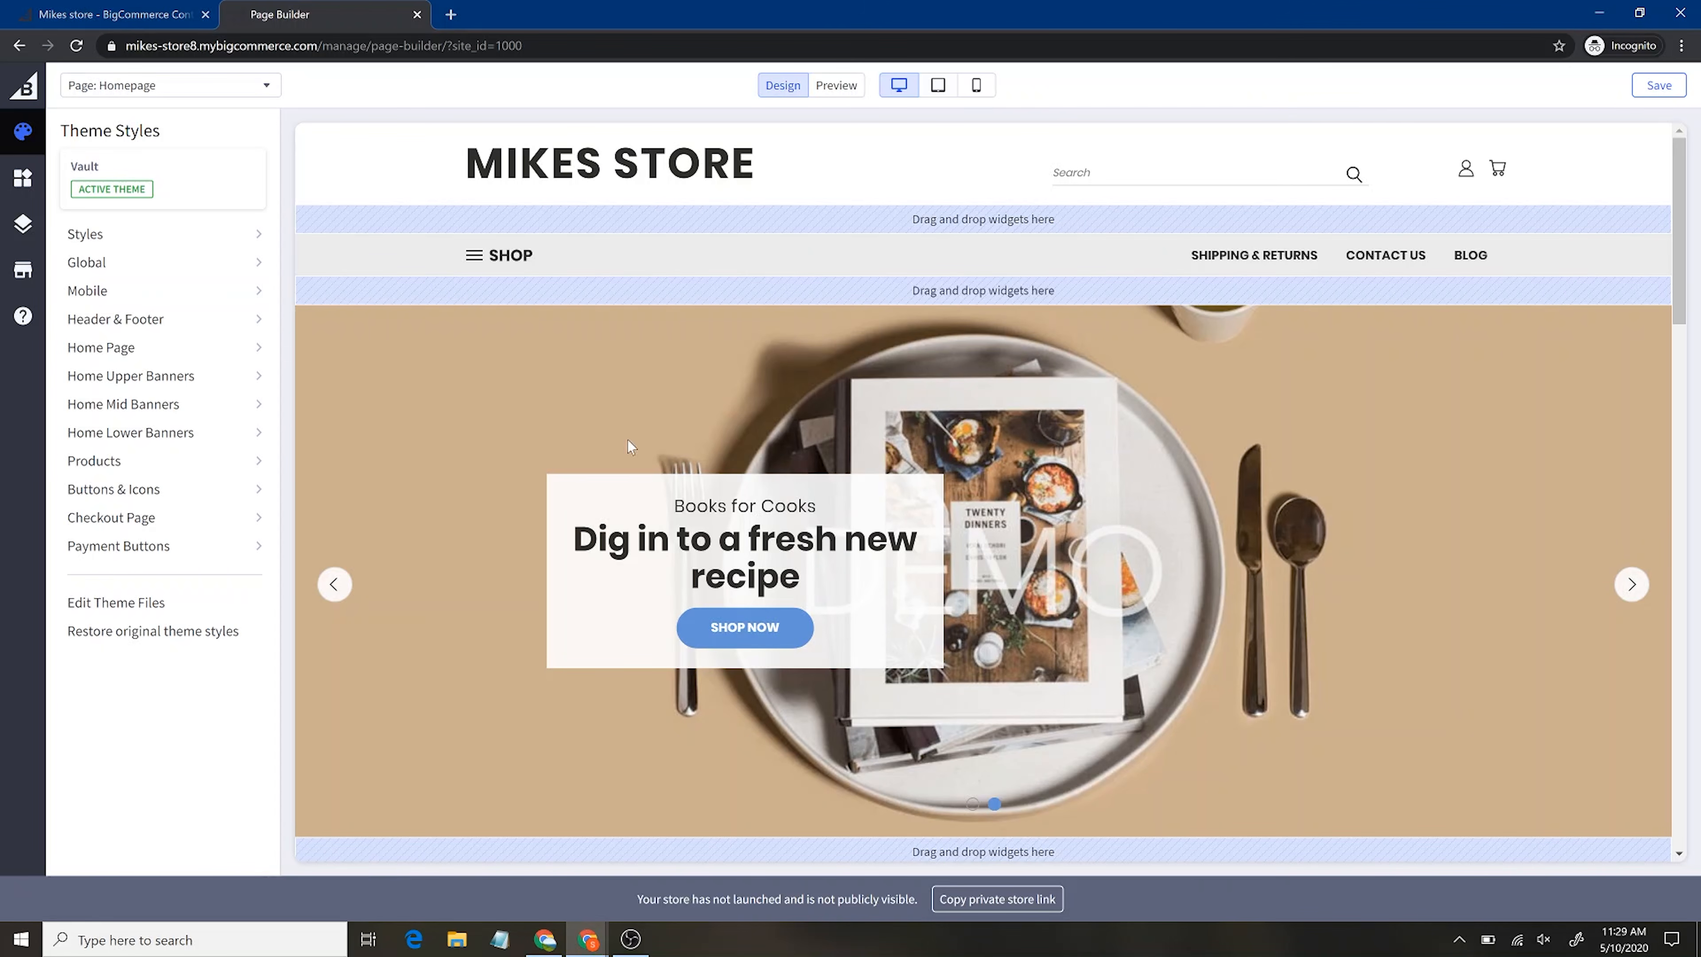
click(24, 195)
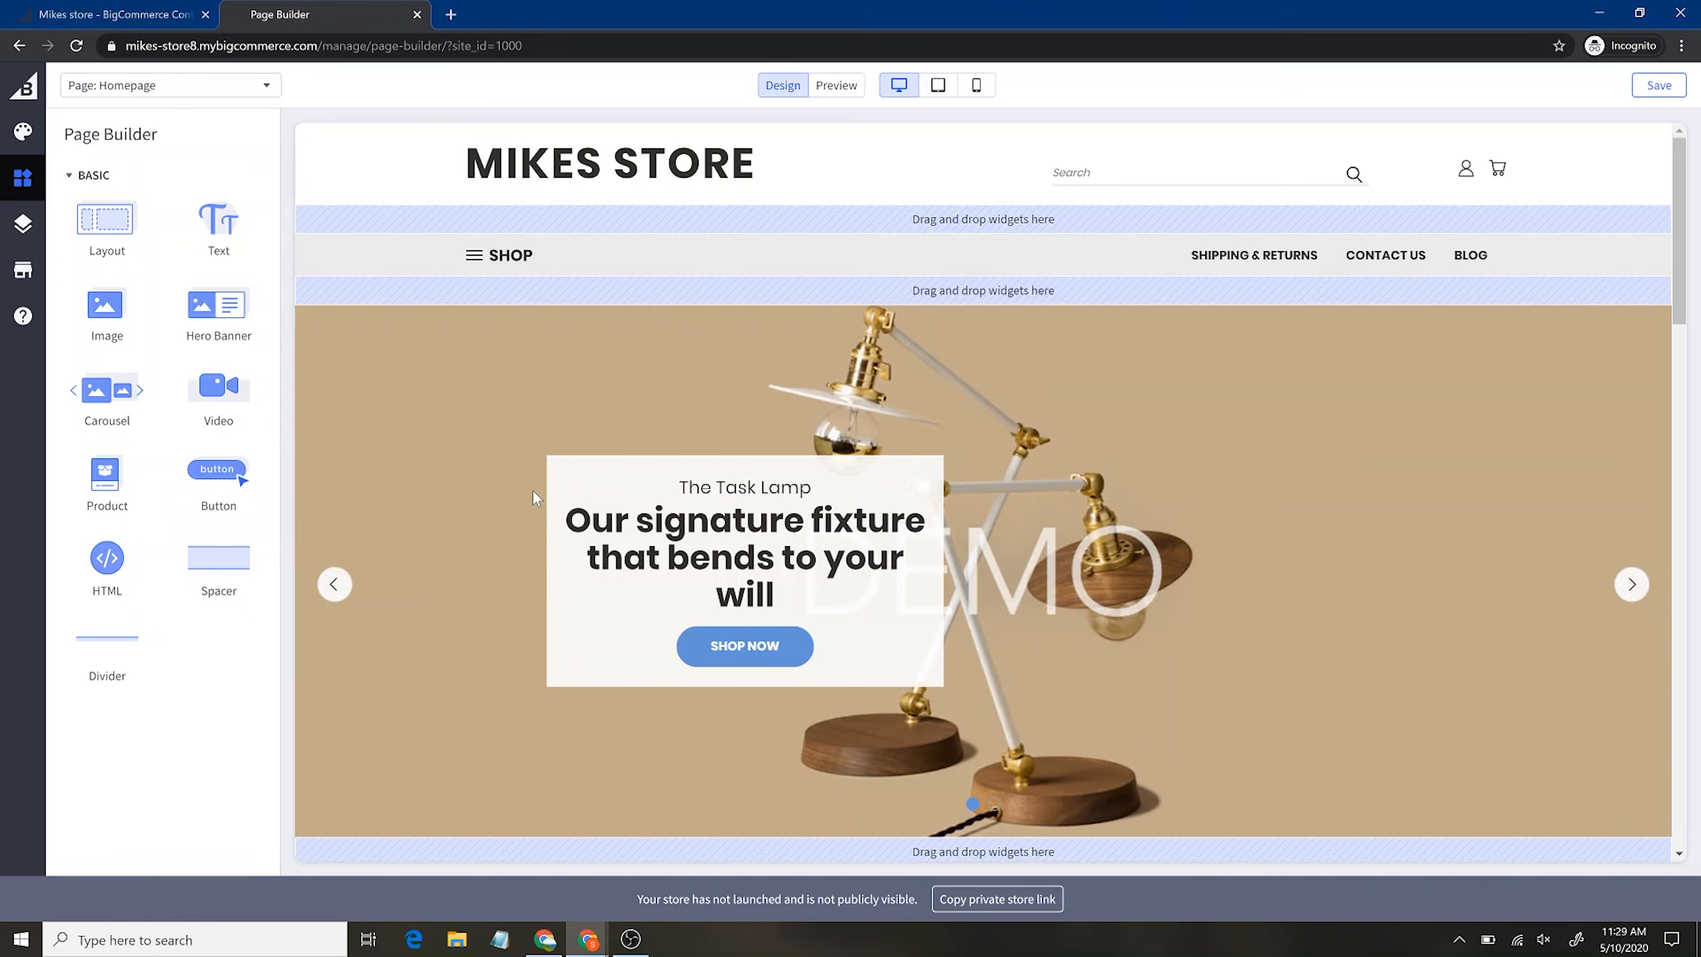
Drop a Layout widget above Featured Products and set it to 3 columns
scroll(604, 501, down, 6)
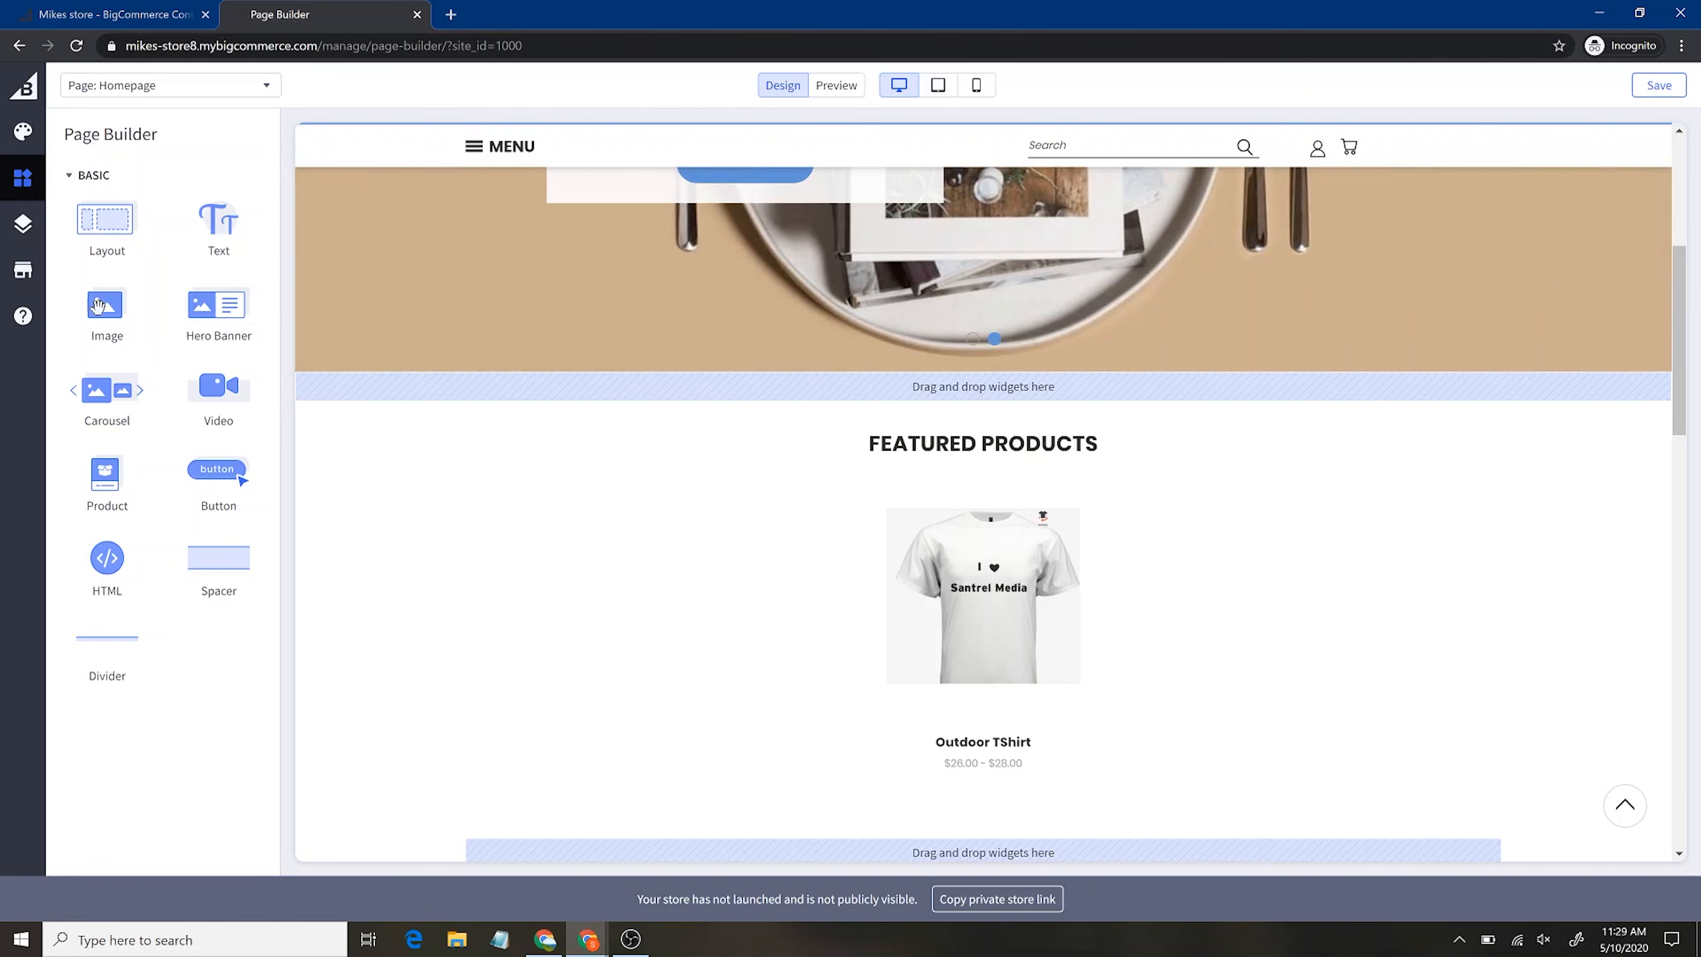
drag(102, 238, 472, 386)
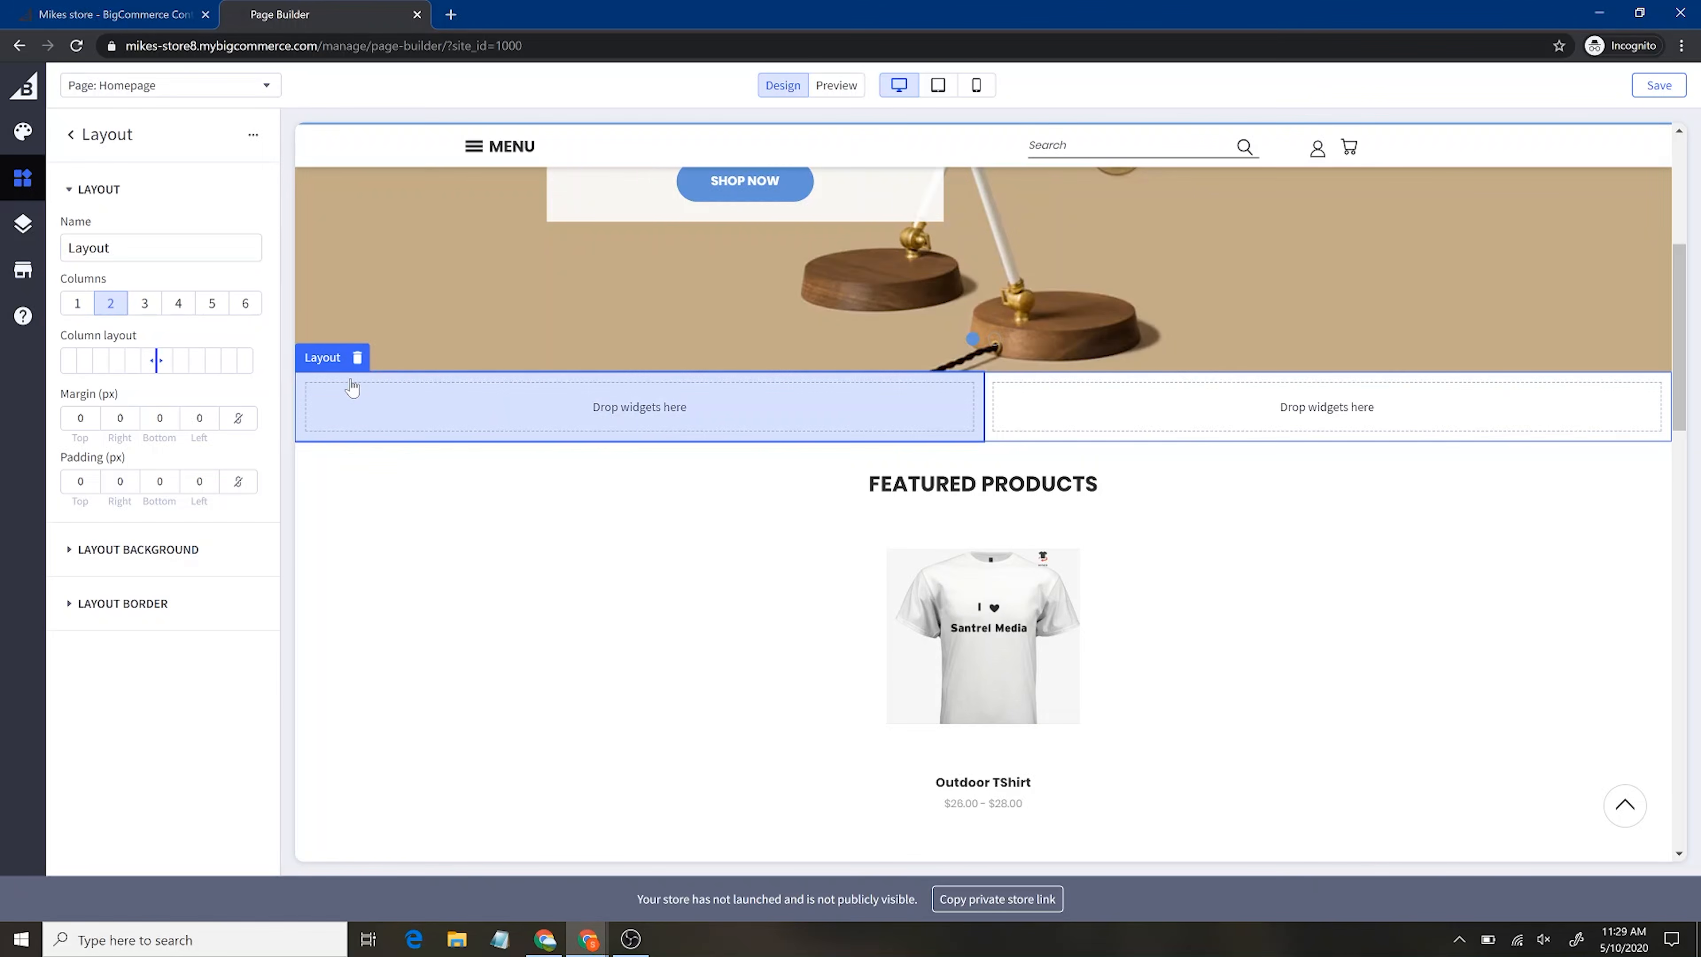
click(146, 307)
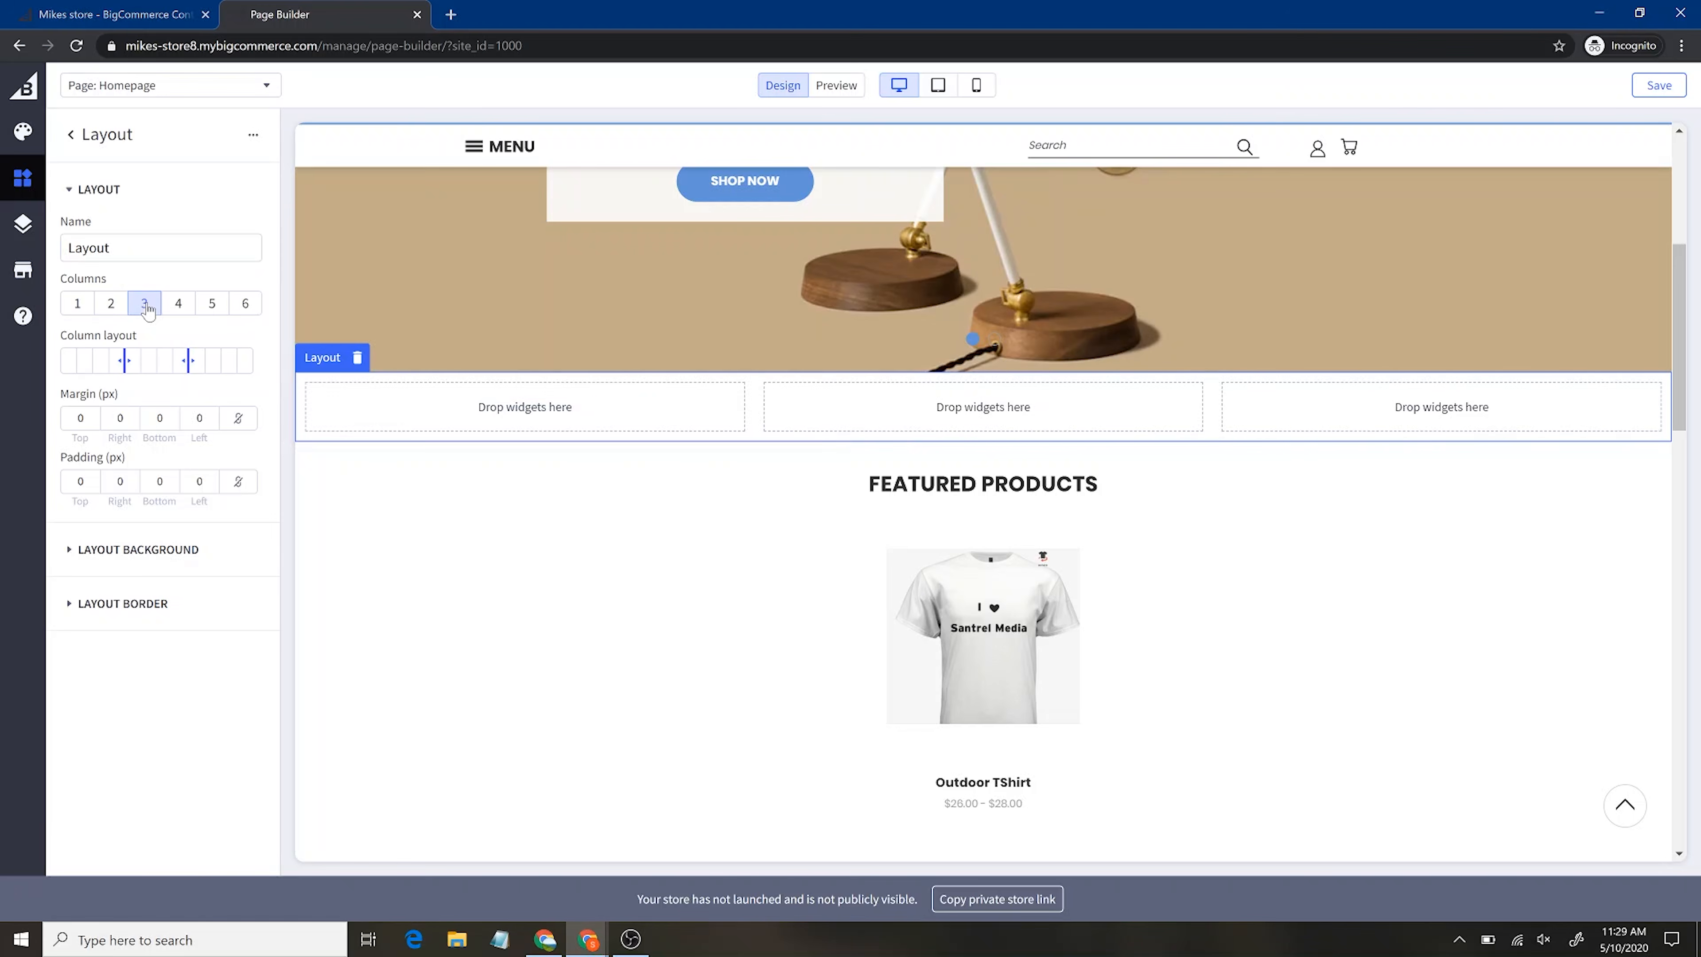
click(15, 184)
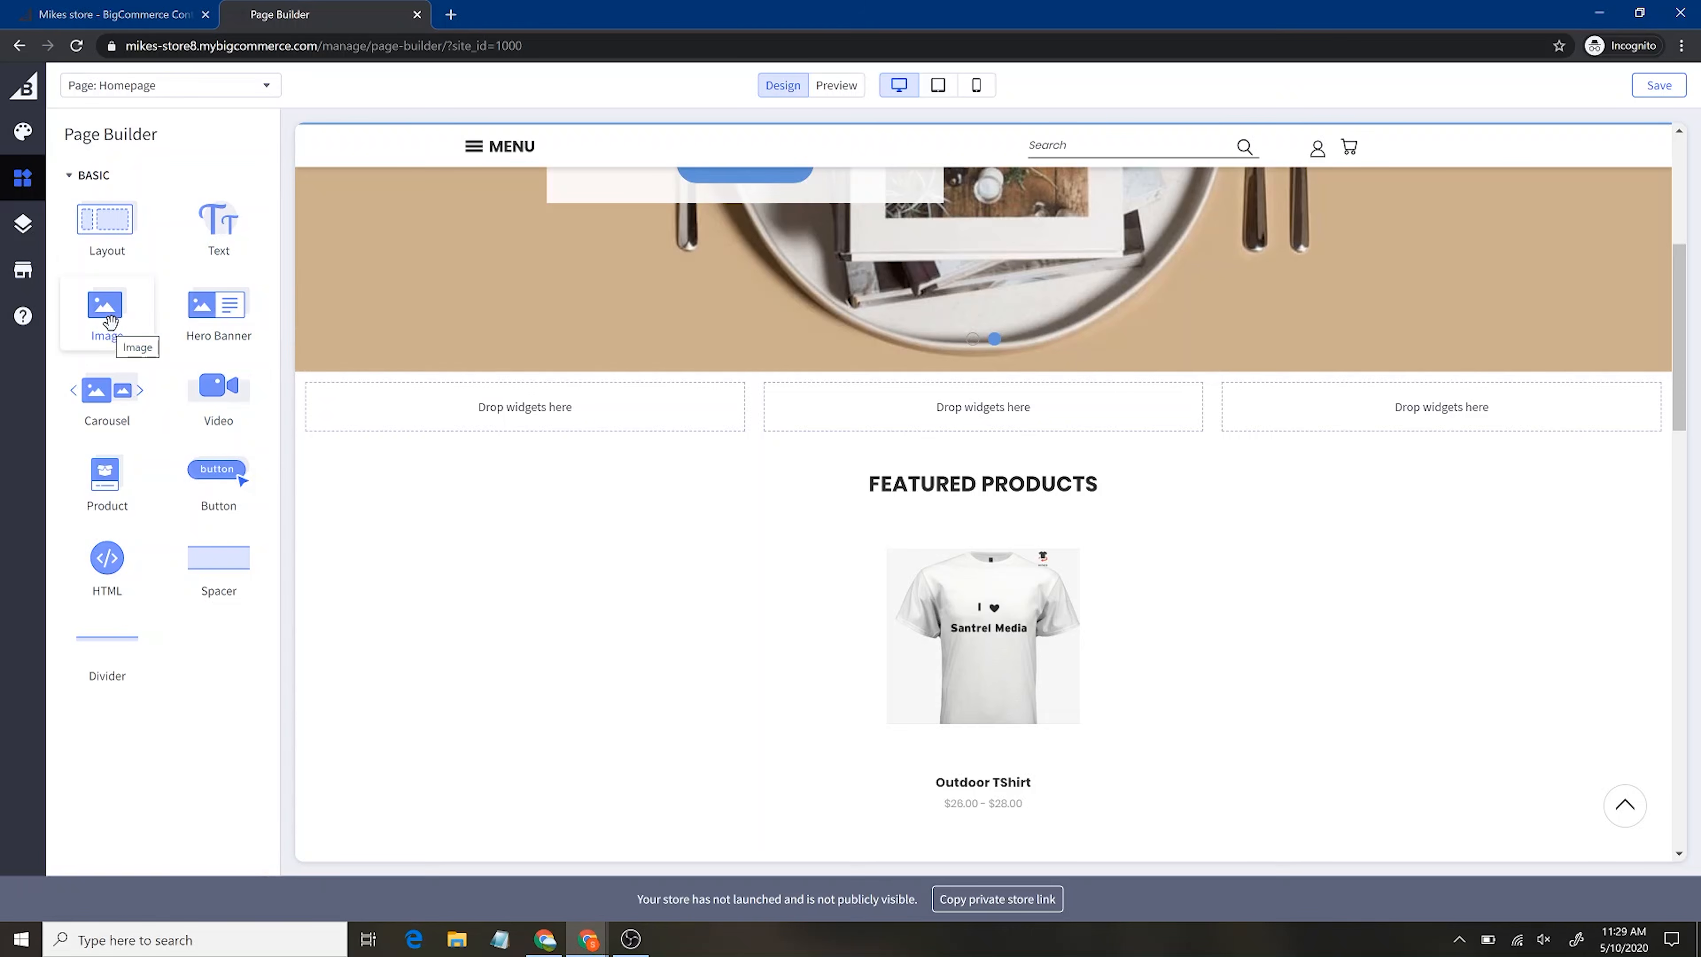
Fill the three columns with an image, a product widget and a video widget
drag(109, 322, 489, 416)
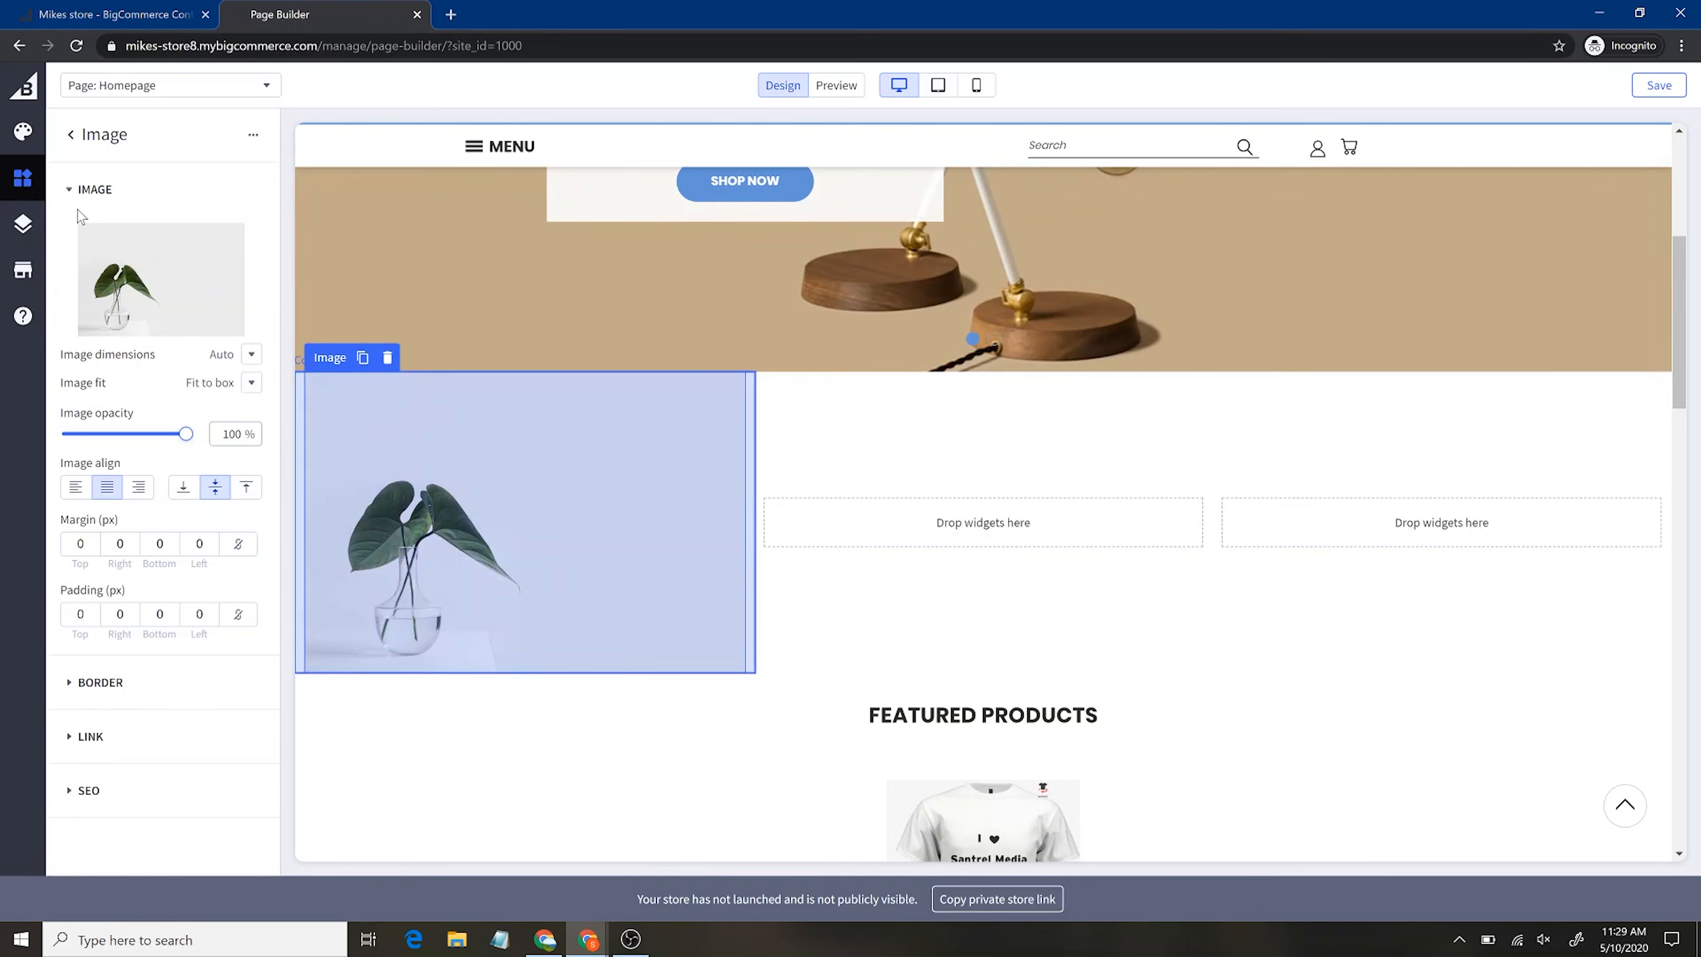
click(69, 137)
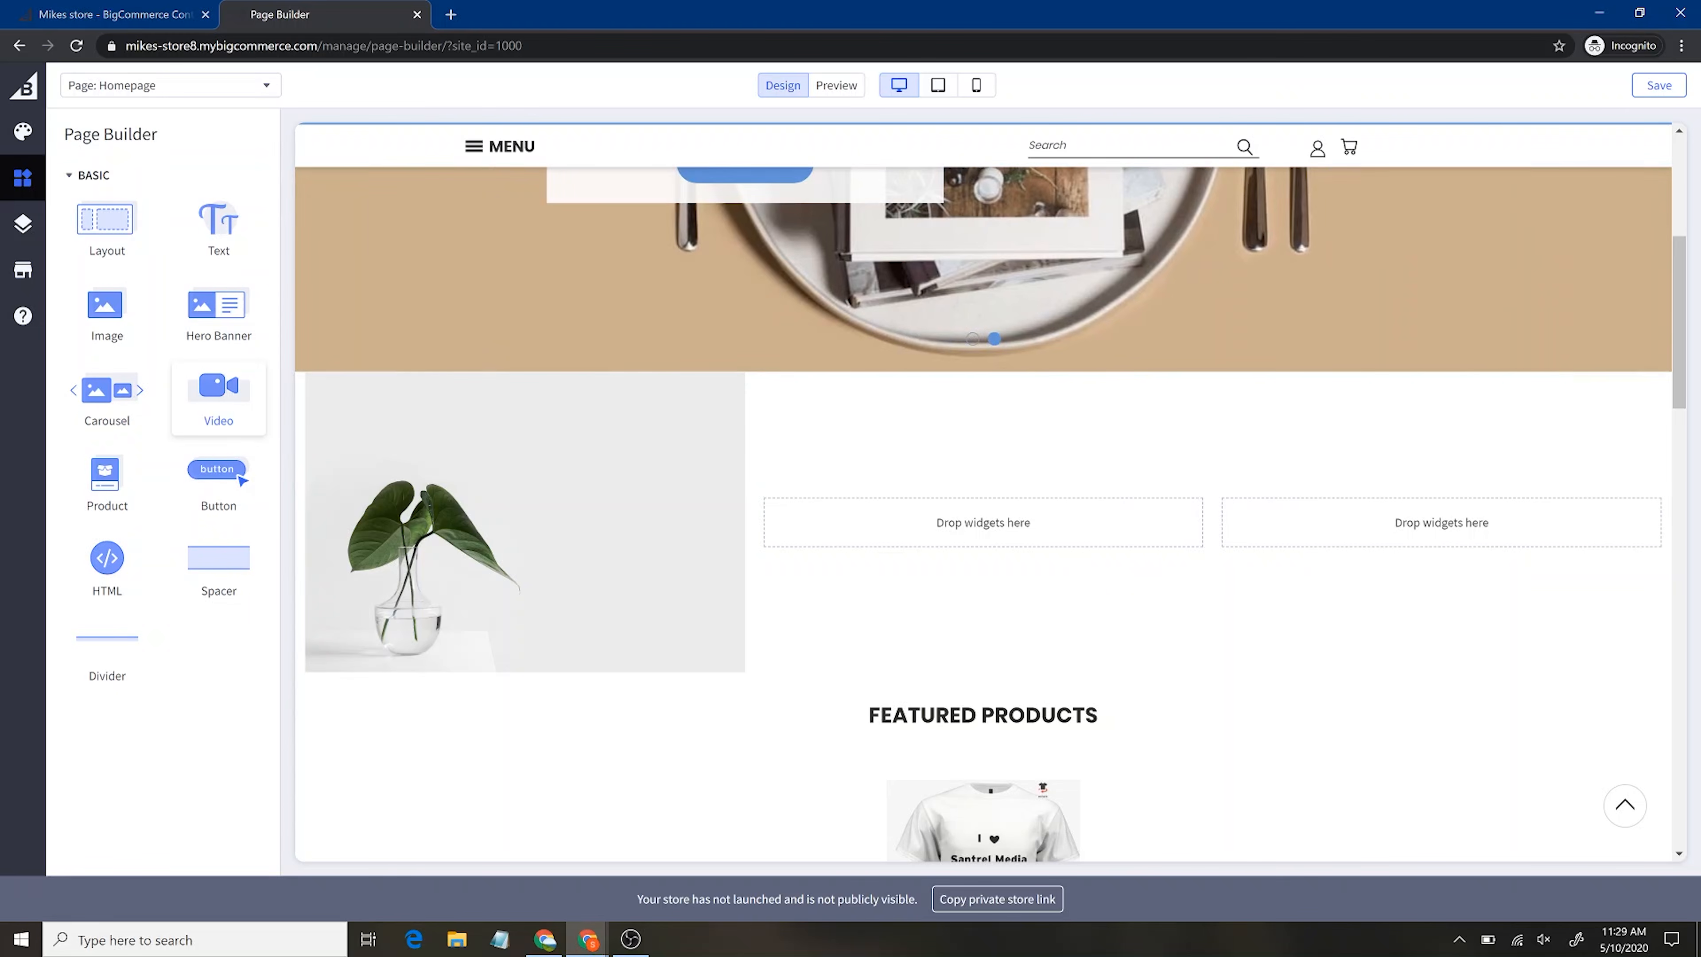
drag(200, 475, 395, 657)
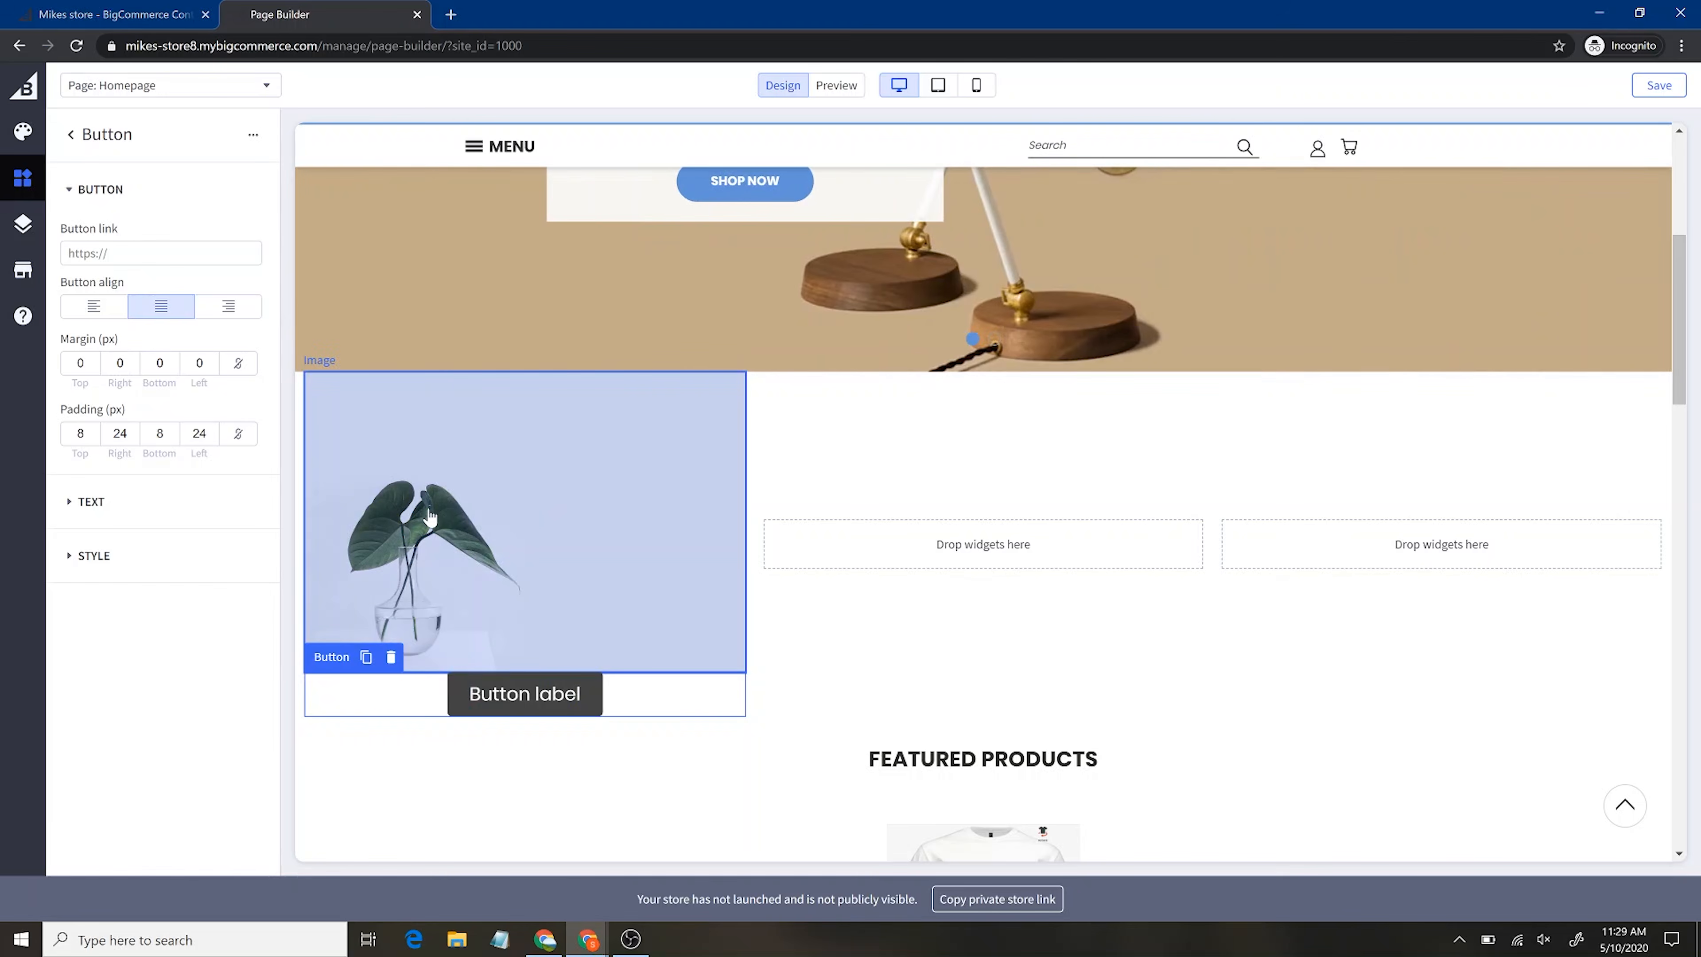
click(71, 135)
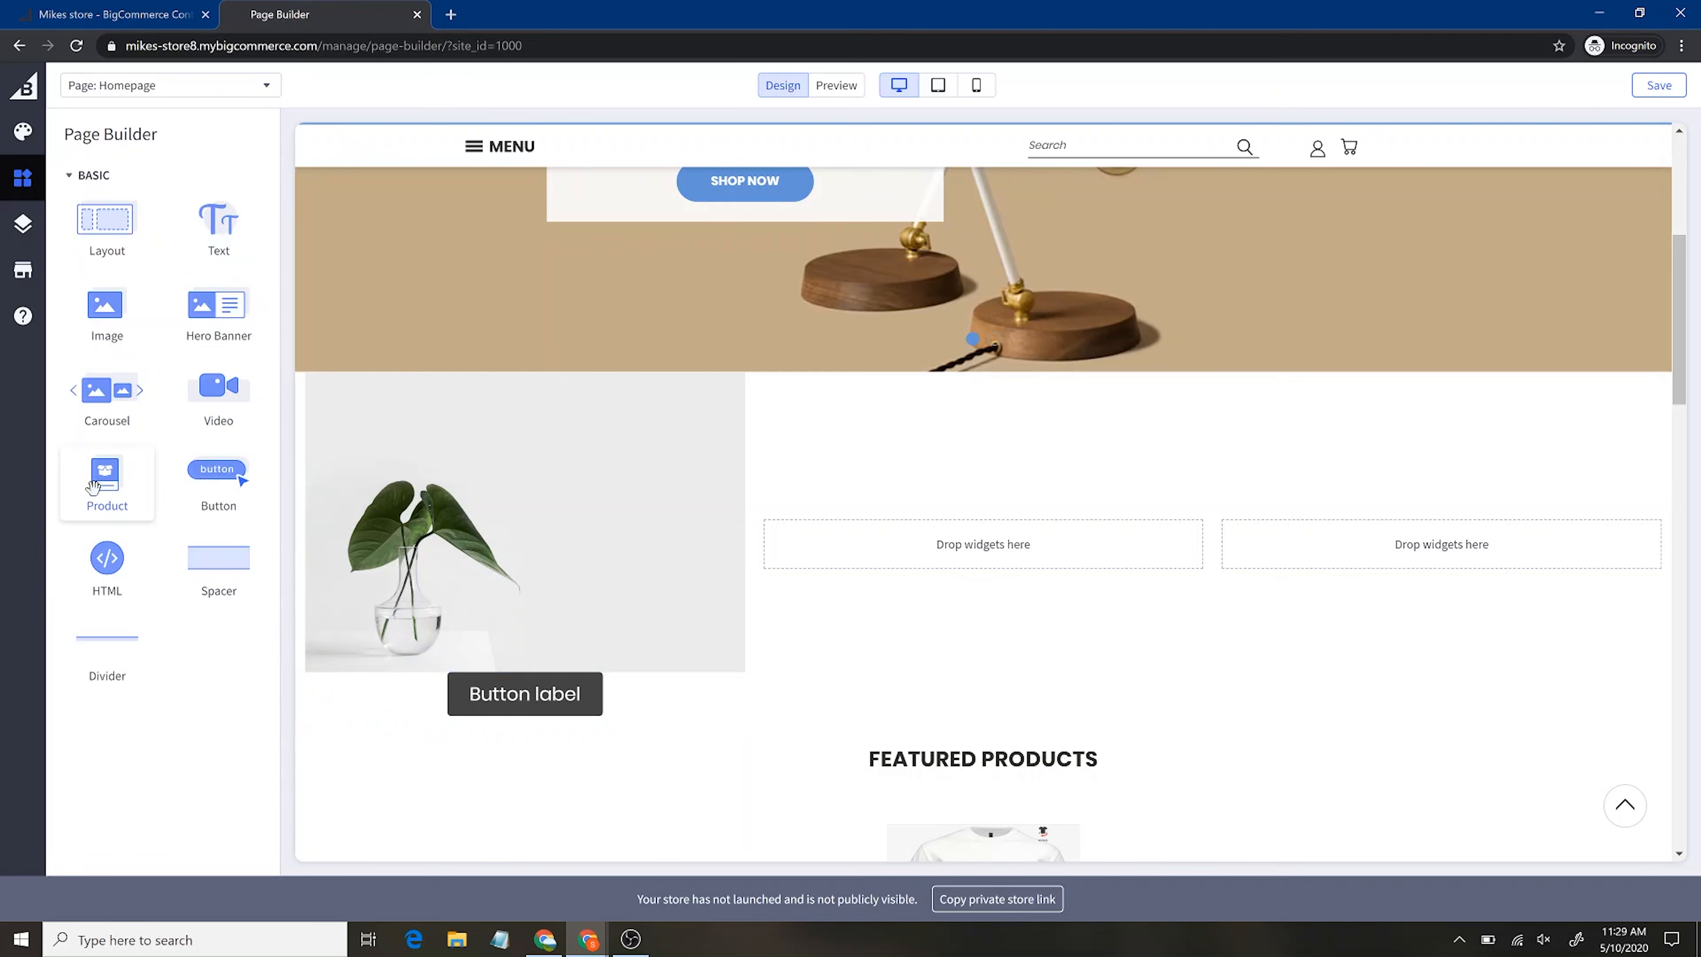
drag(115, 477, 924, 554)
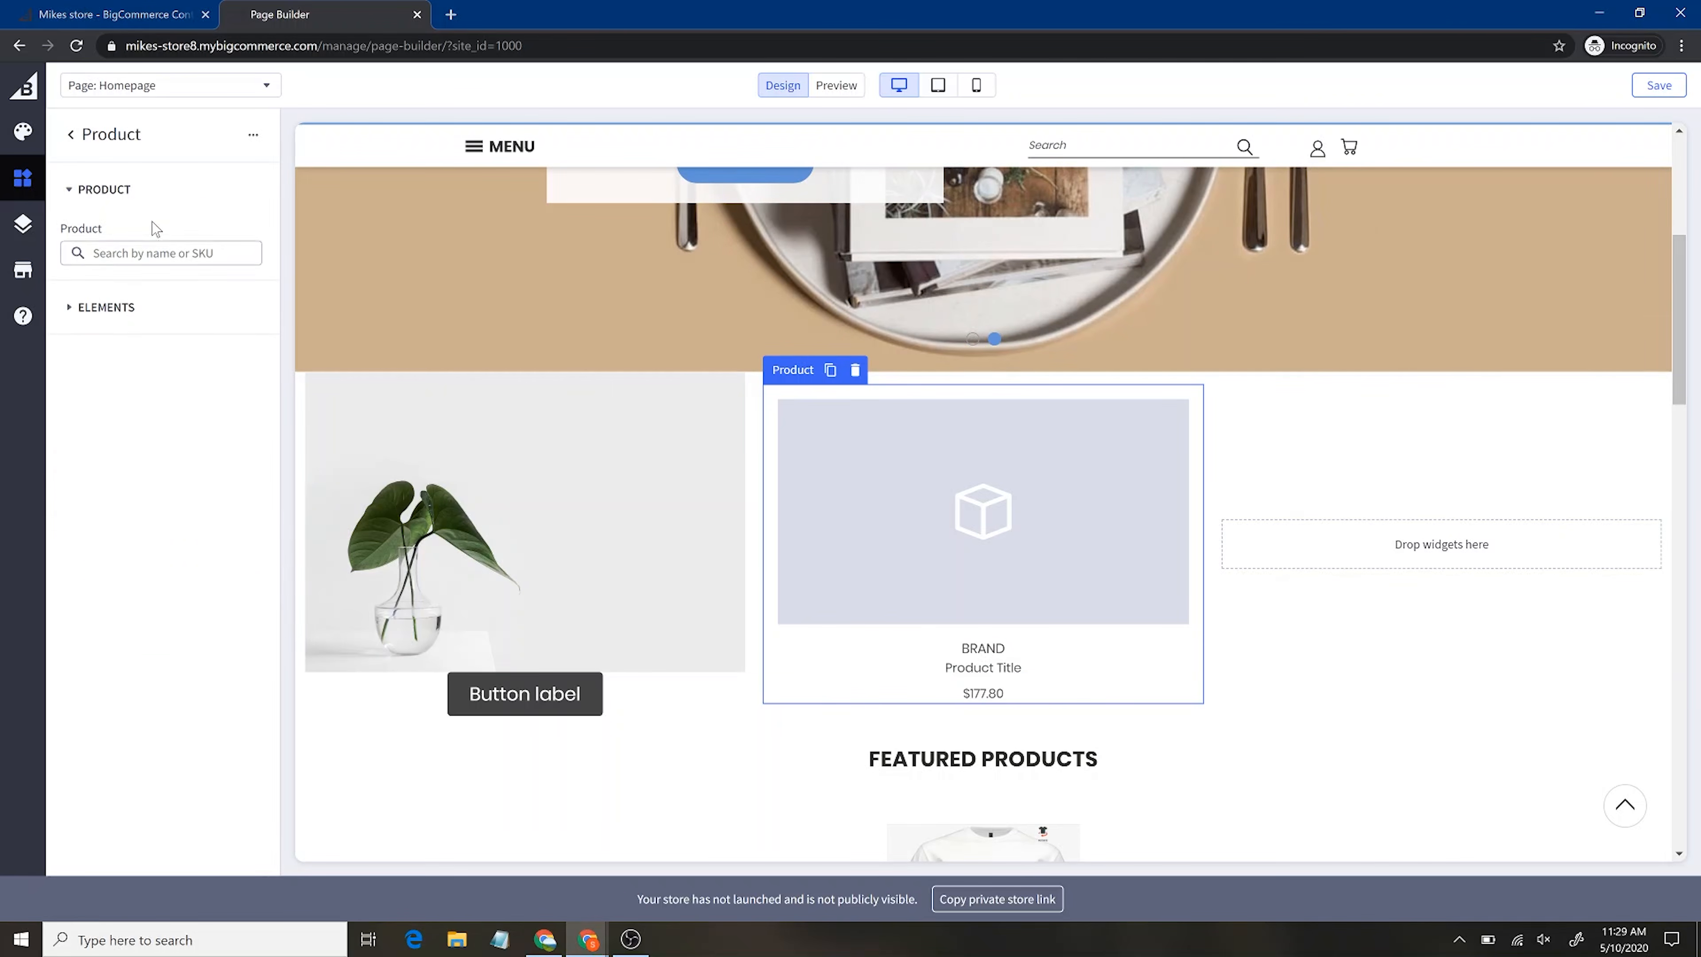
click(69, 136)
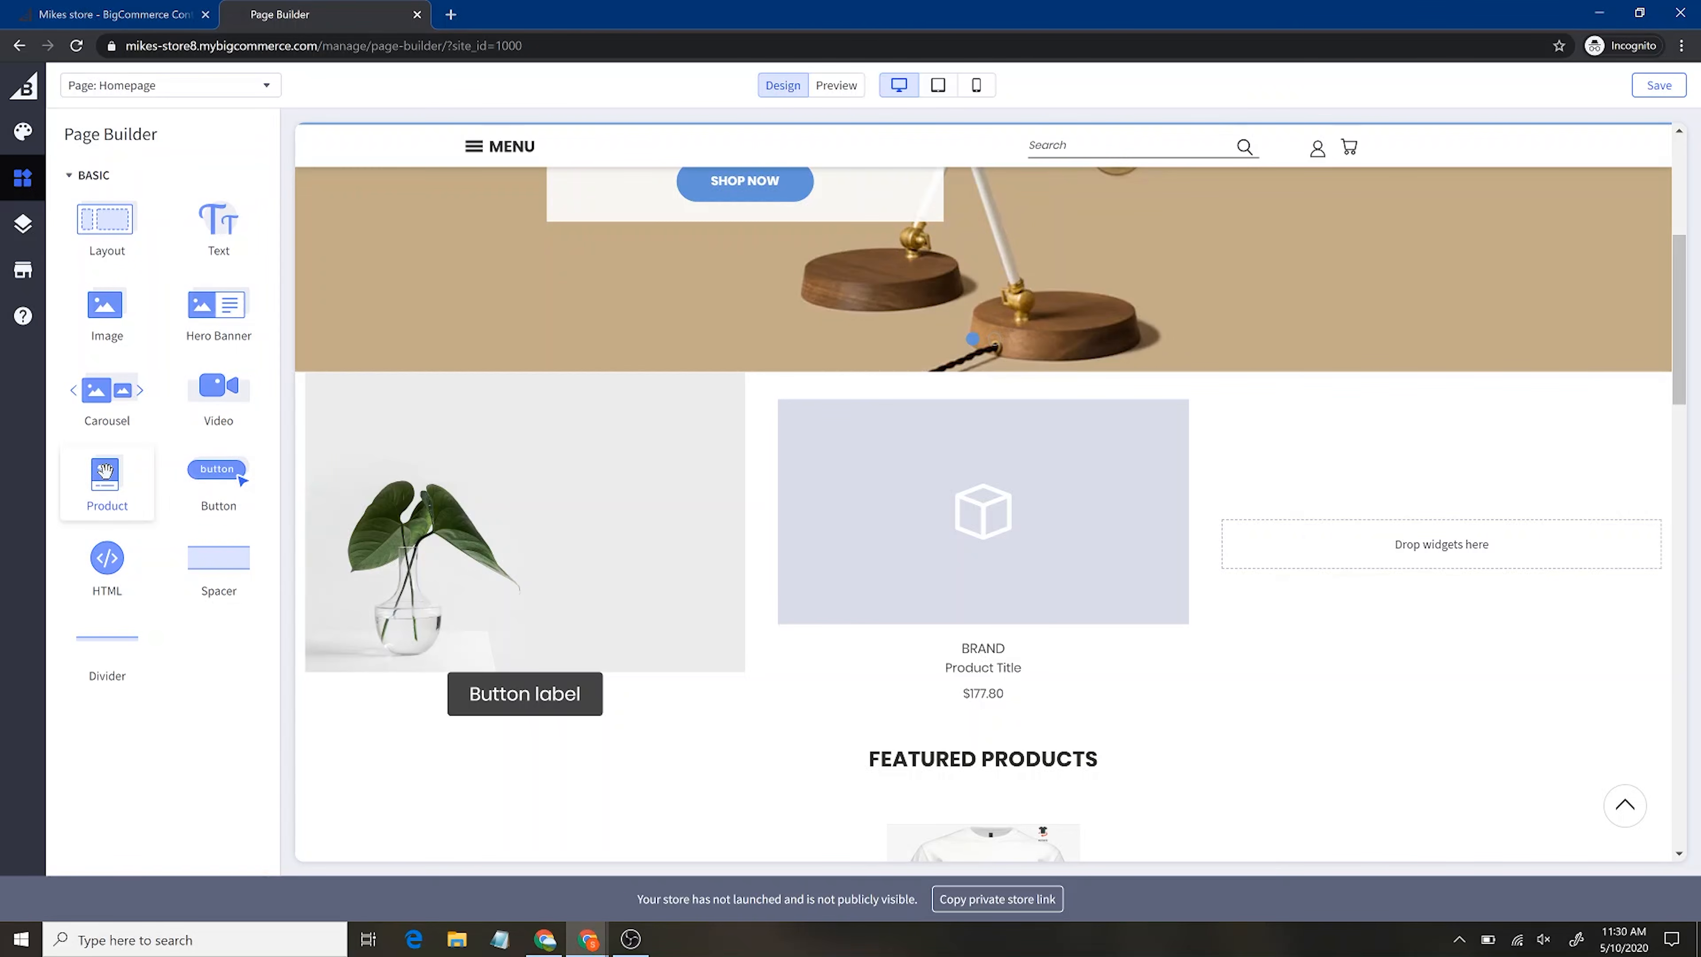
drag(971, 541, 1370, 536)
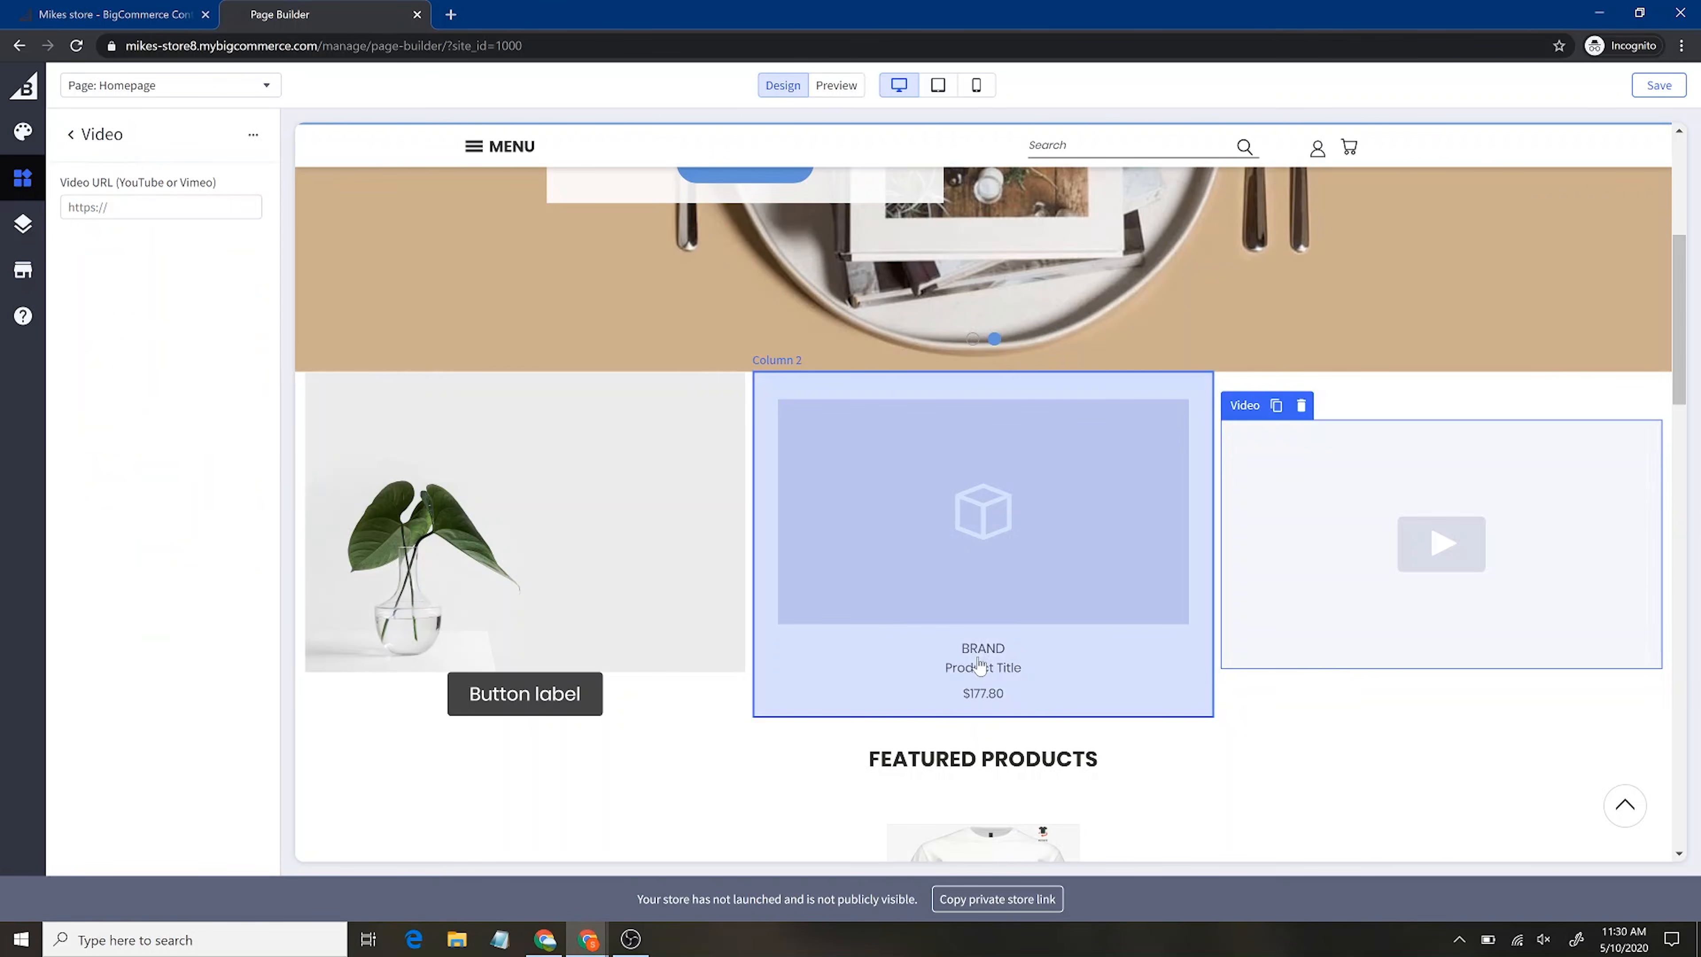
Turn on the product card's star rating and Add to Cart button elements
click(1021, 670)
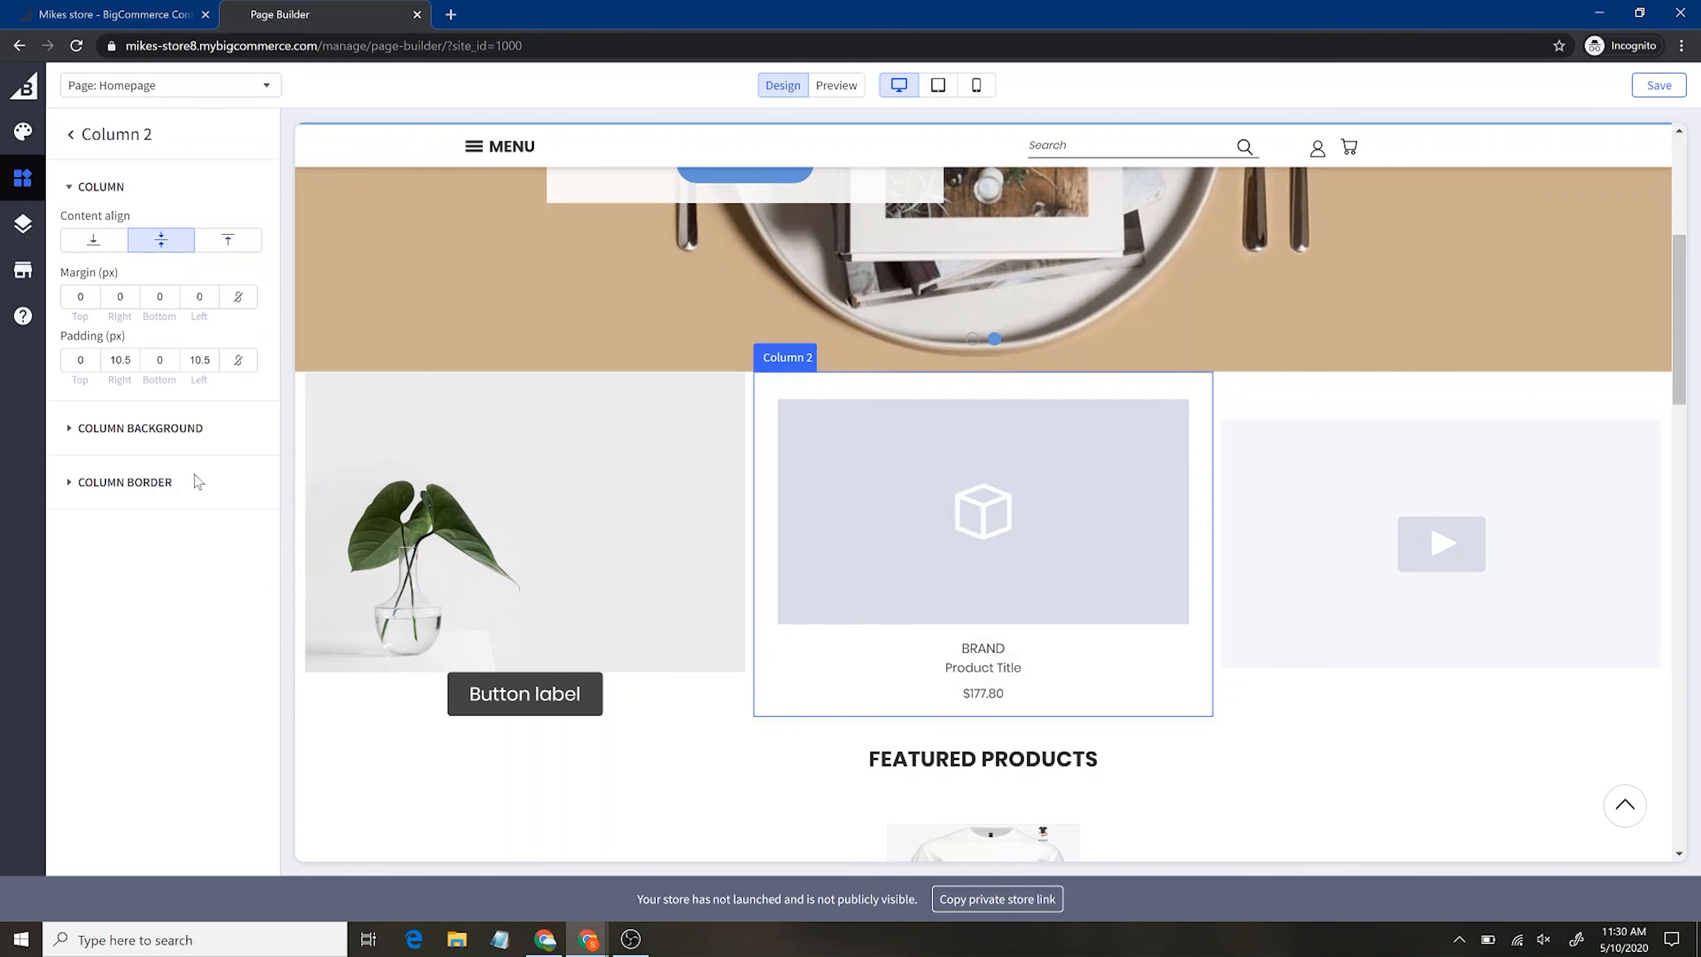
click(904, 568)
click(74, 310)
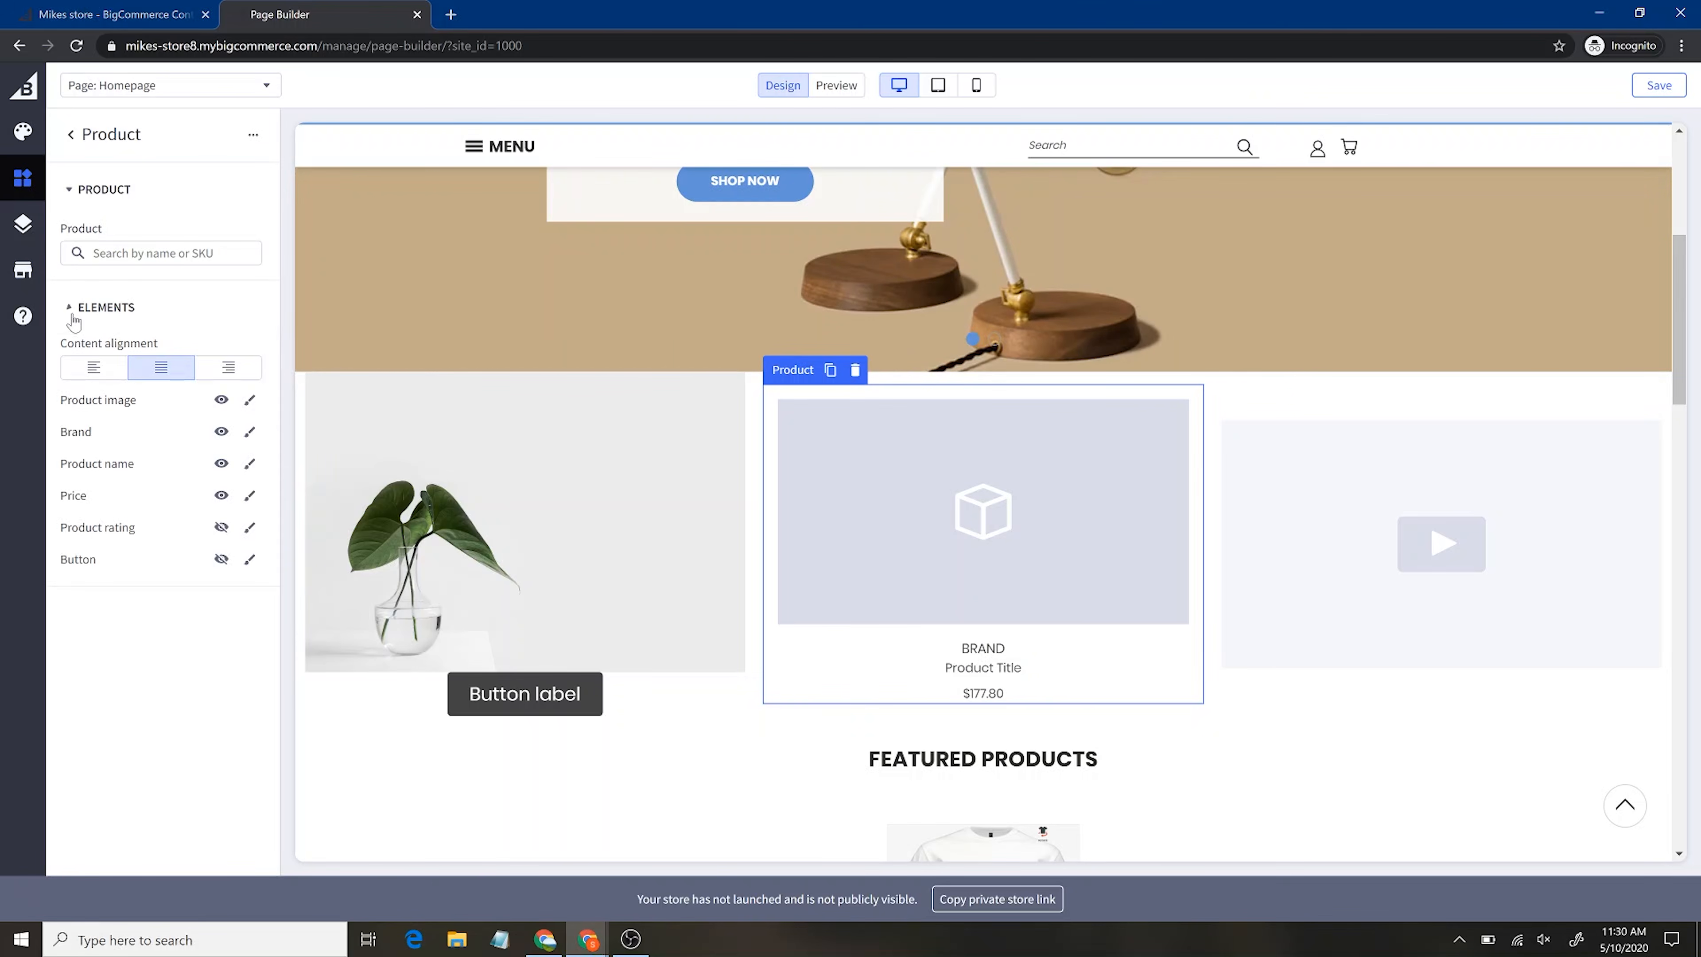
click(221, 528)
click(222, 561)
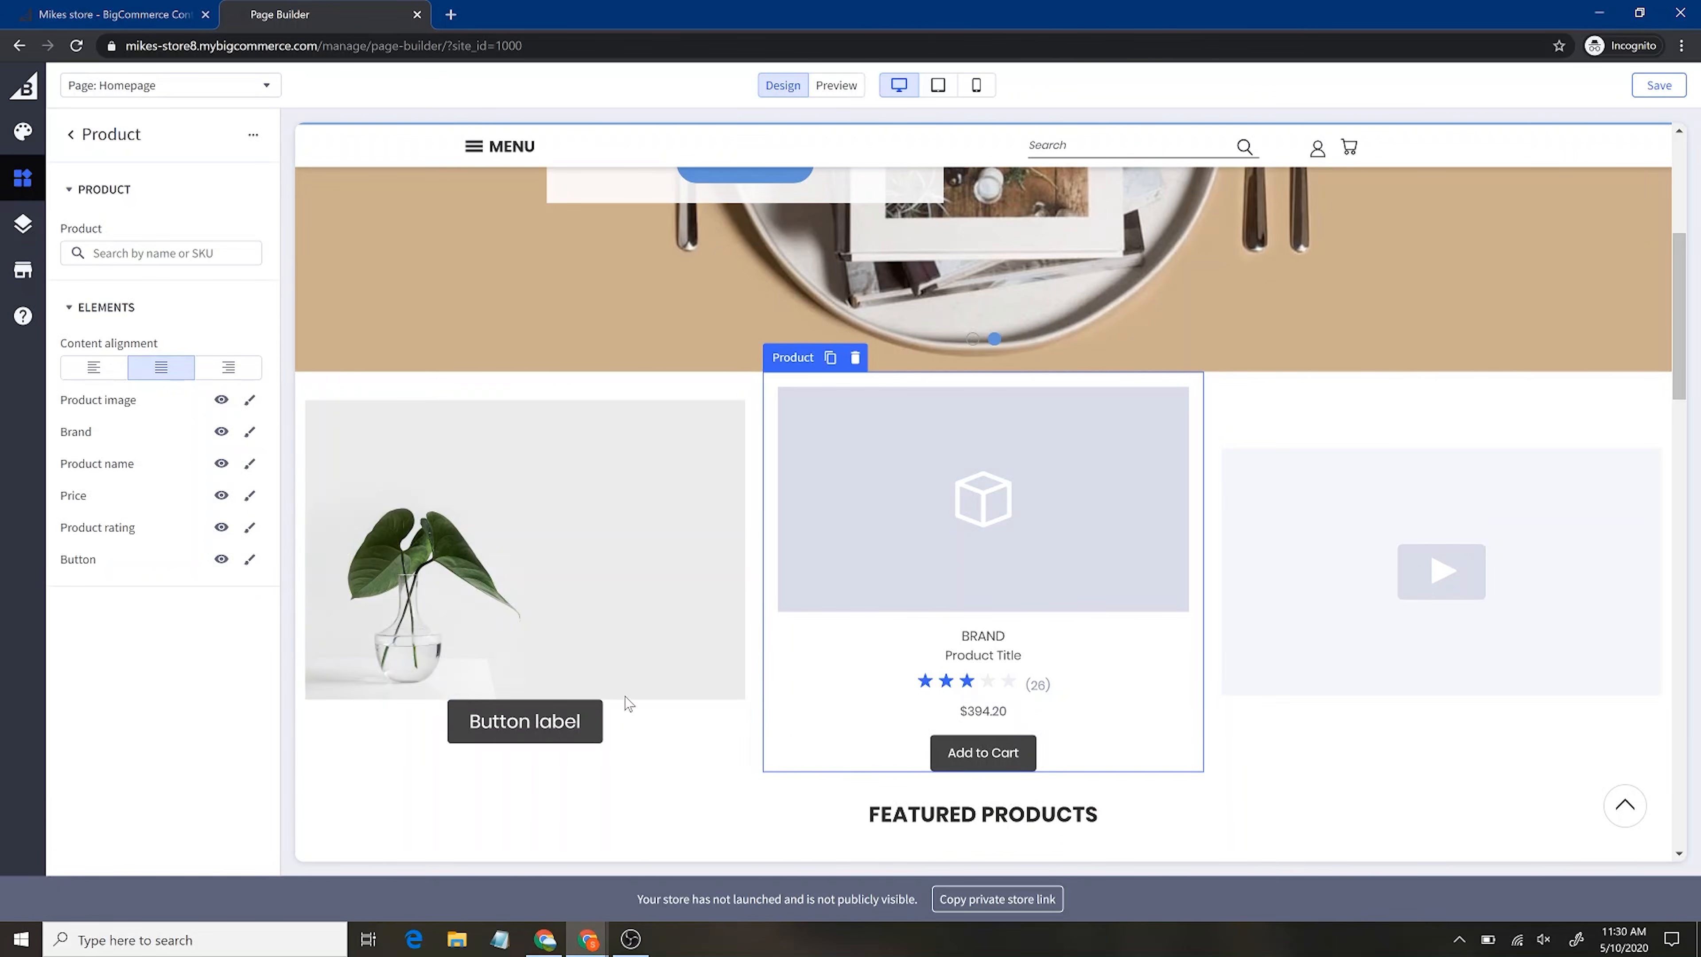
click(544, 727)
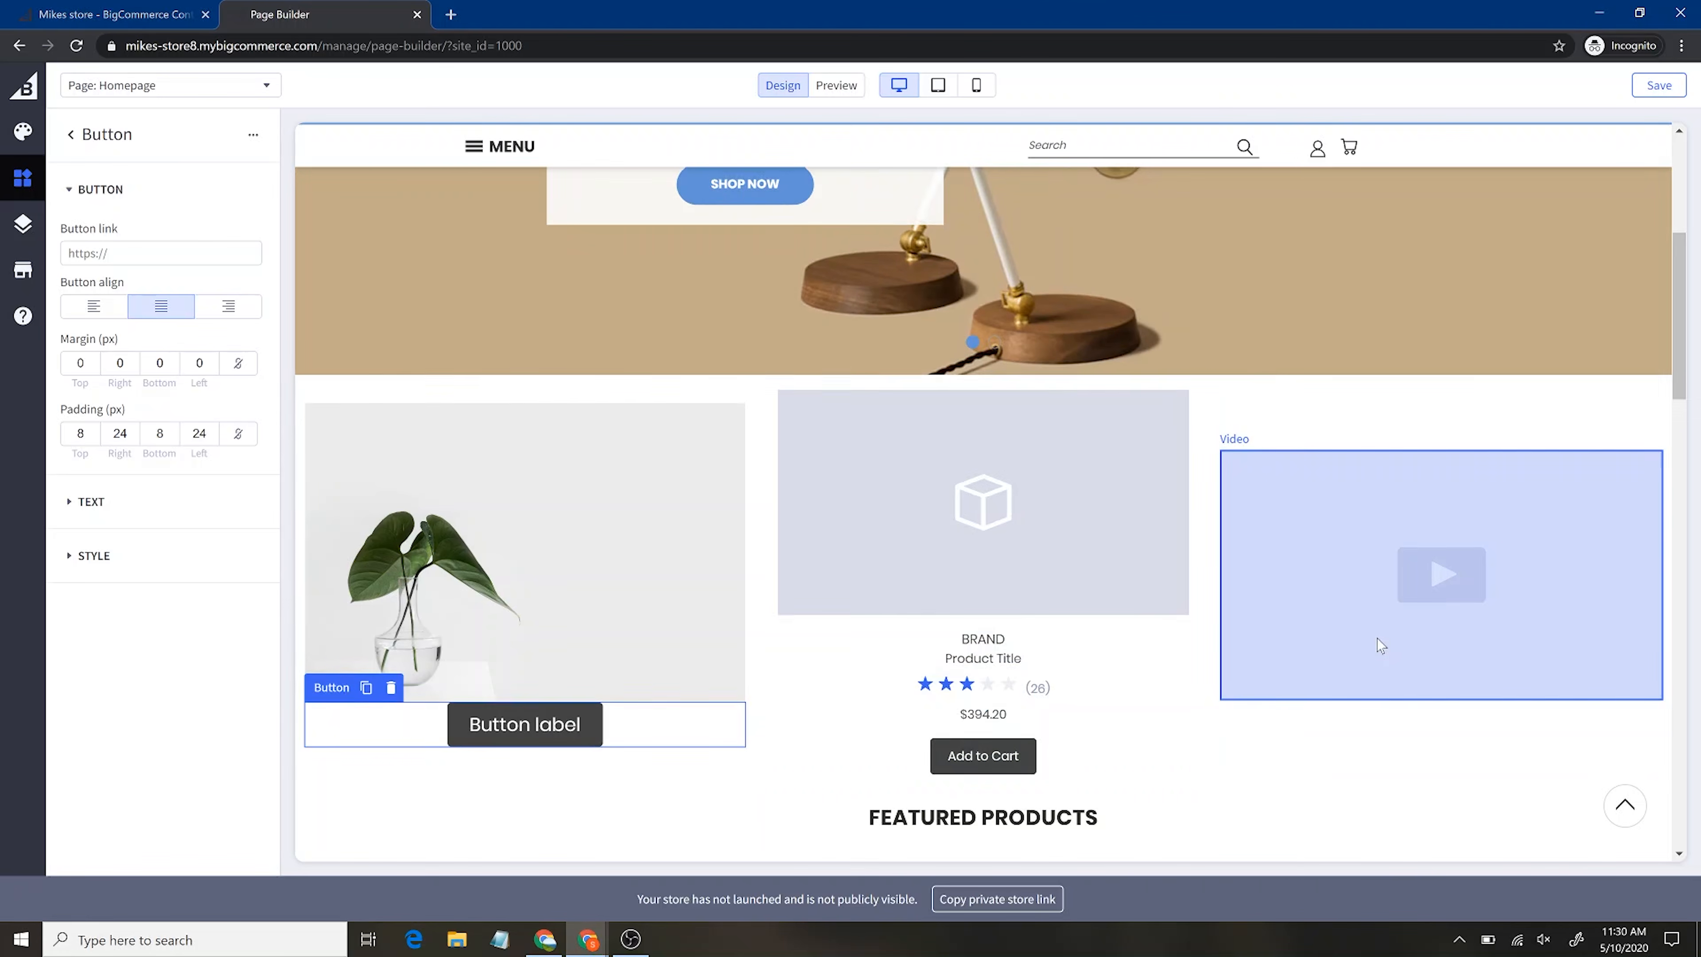
Leave the Button panel for the widget list and open the Vault Theme Styles panel
scroll(1378, 645, up, 5)
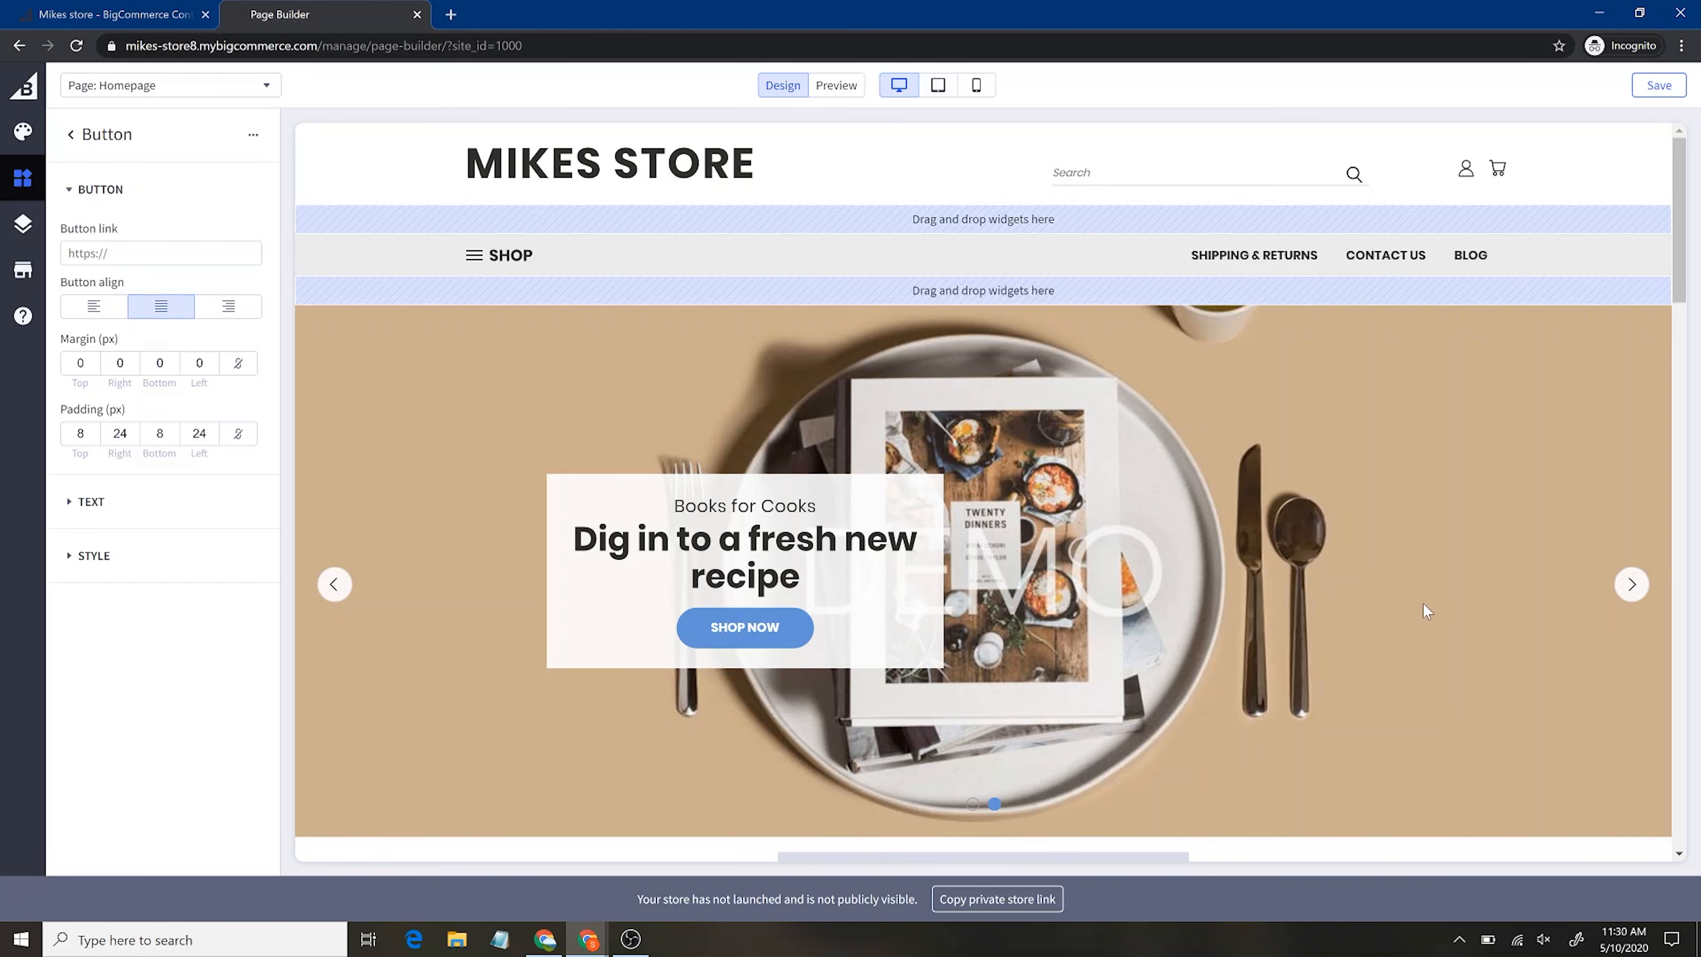
scroll(1426, 610, down, 8)
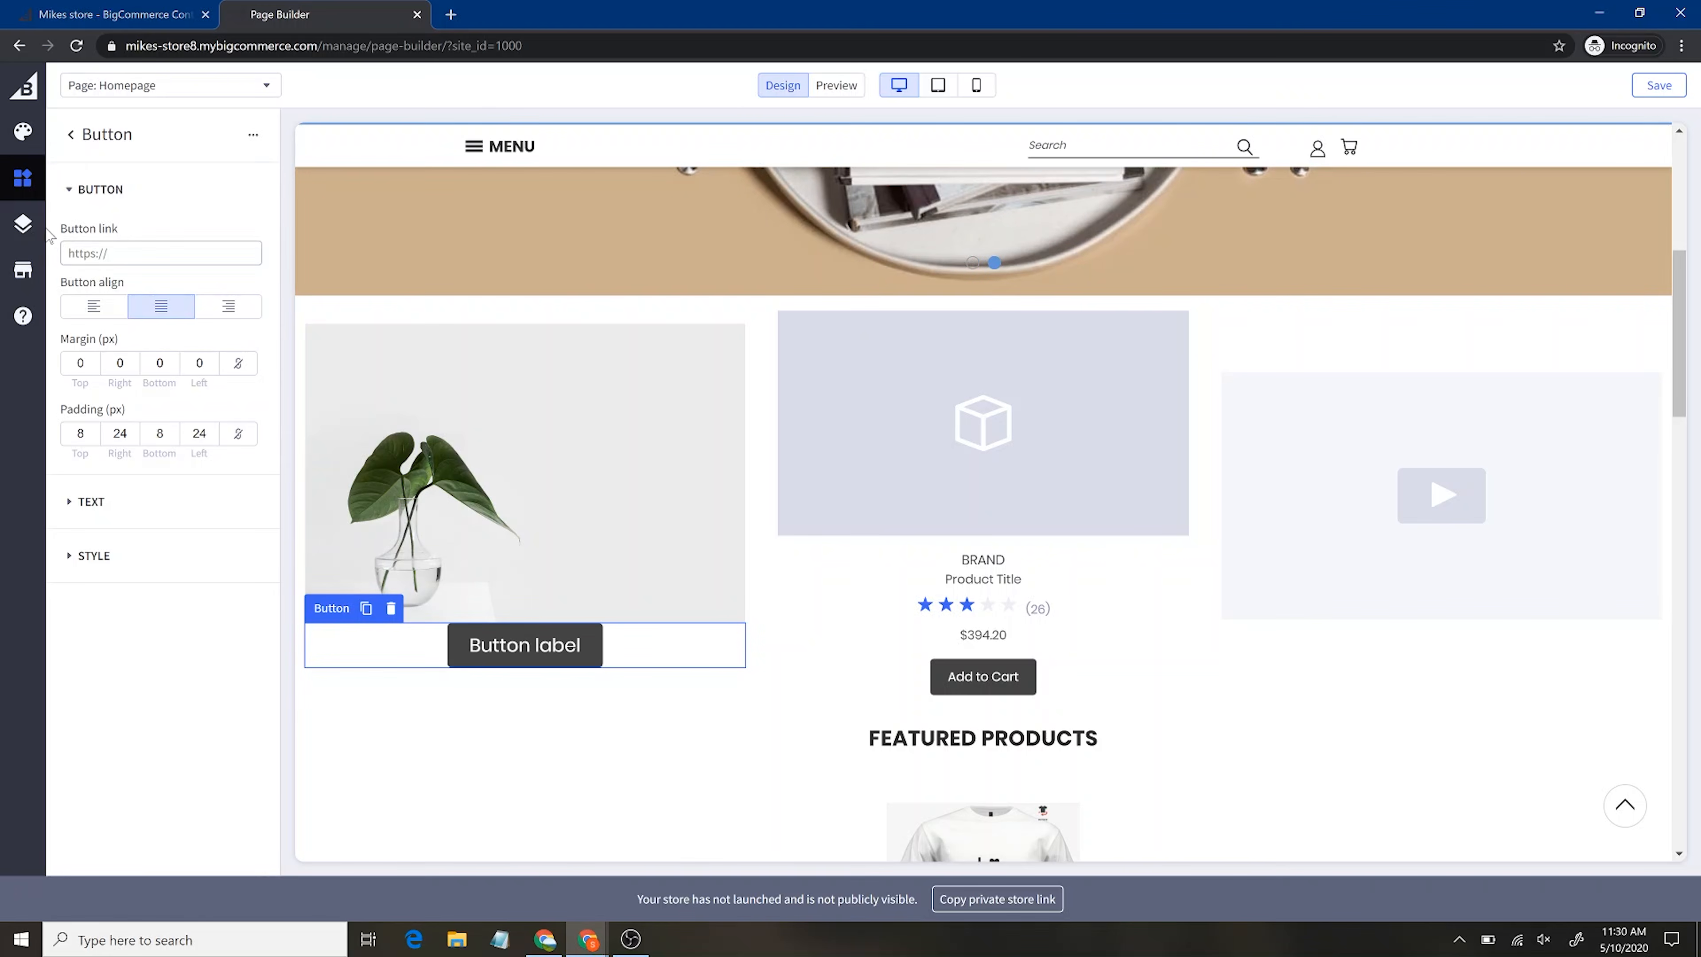
click(69, 135)
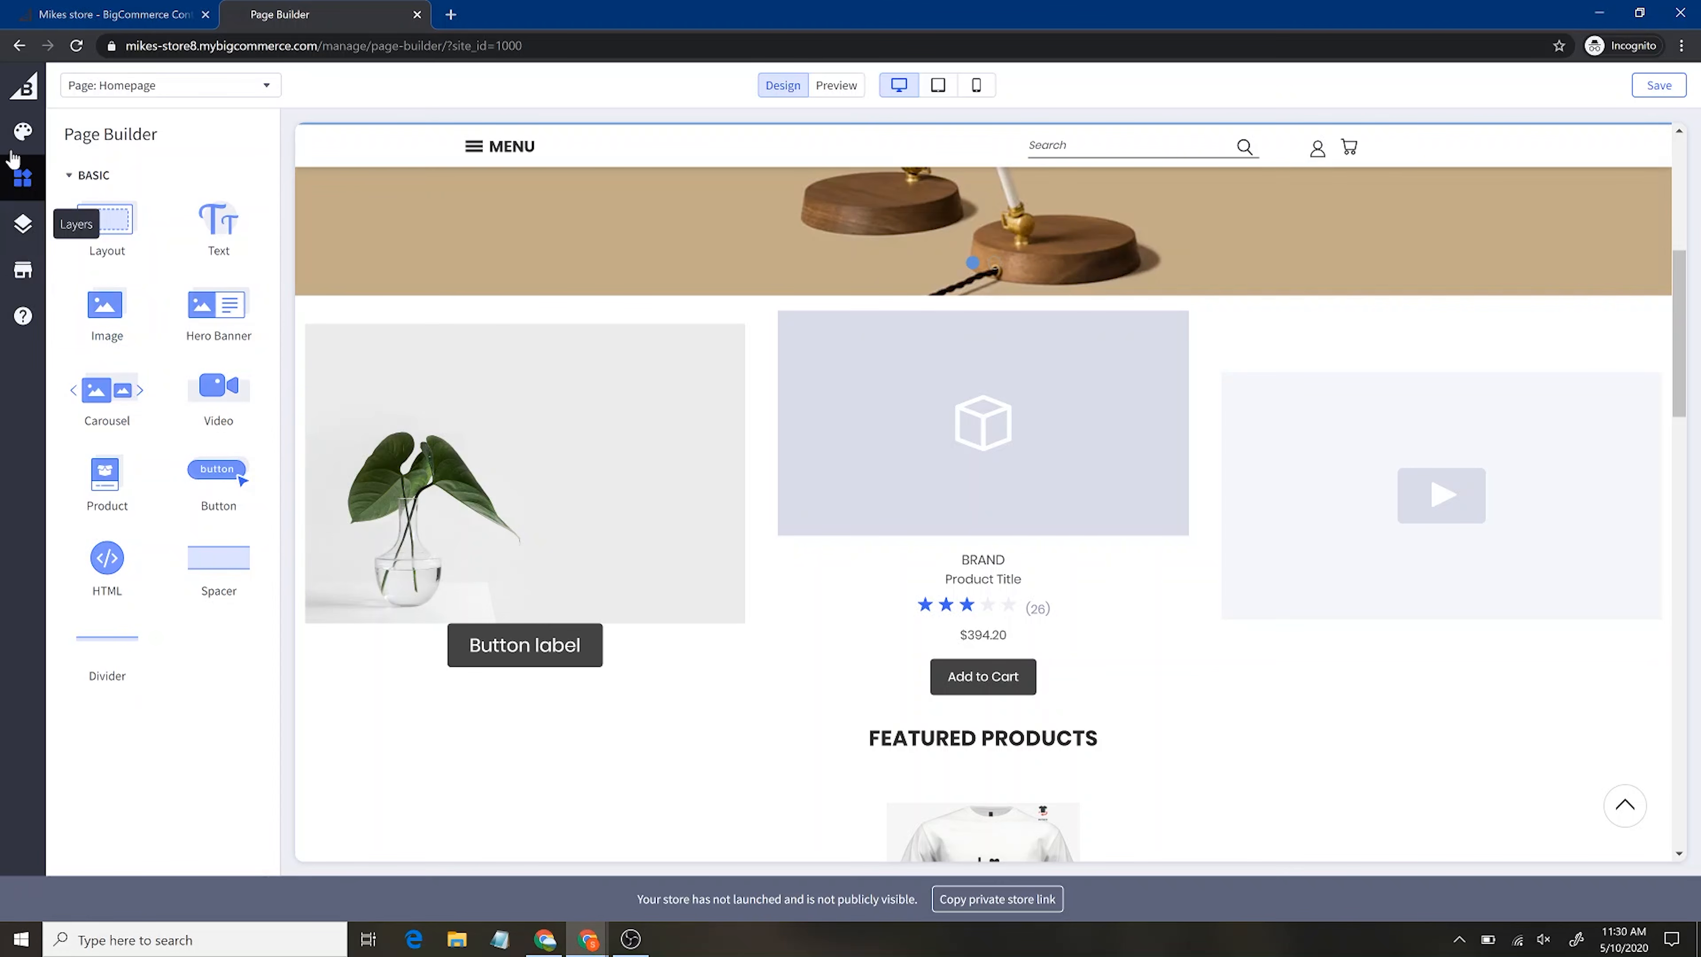
click(23, 131)
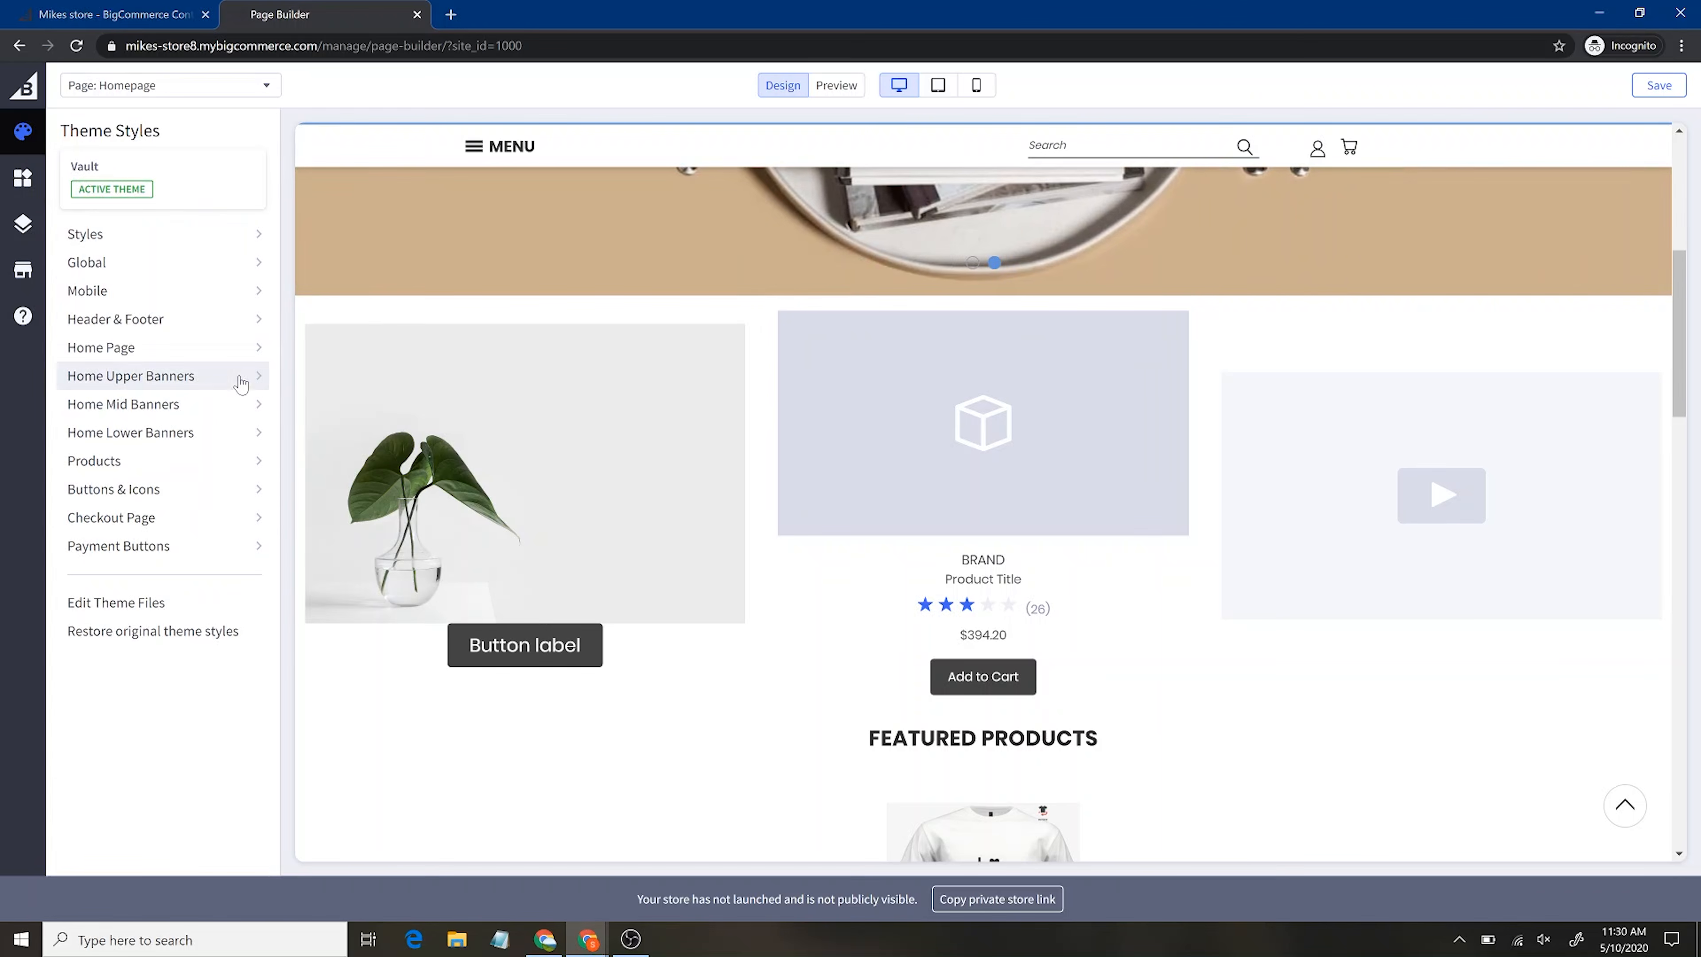
Browse the theme style presets, global colours, mobile, and header and footer settings
scroll(948, 509, up, 5)
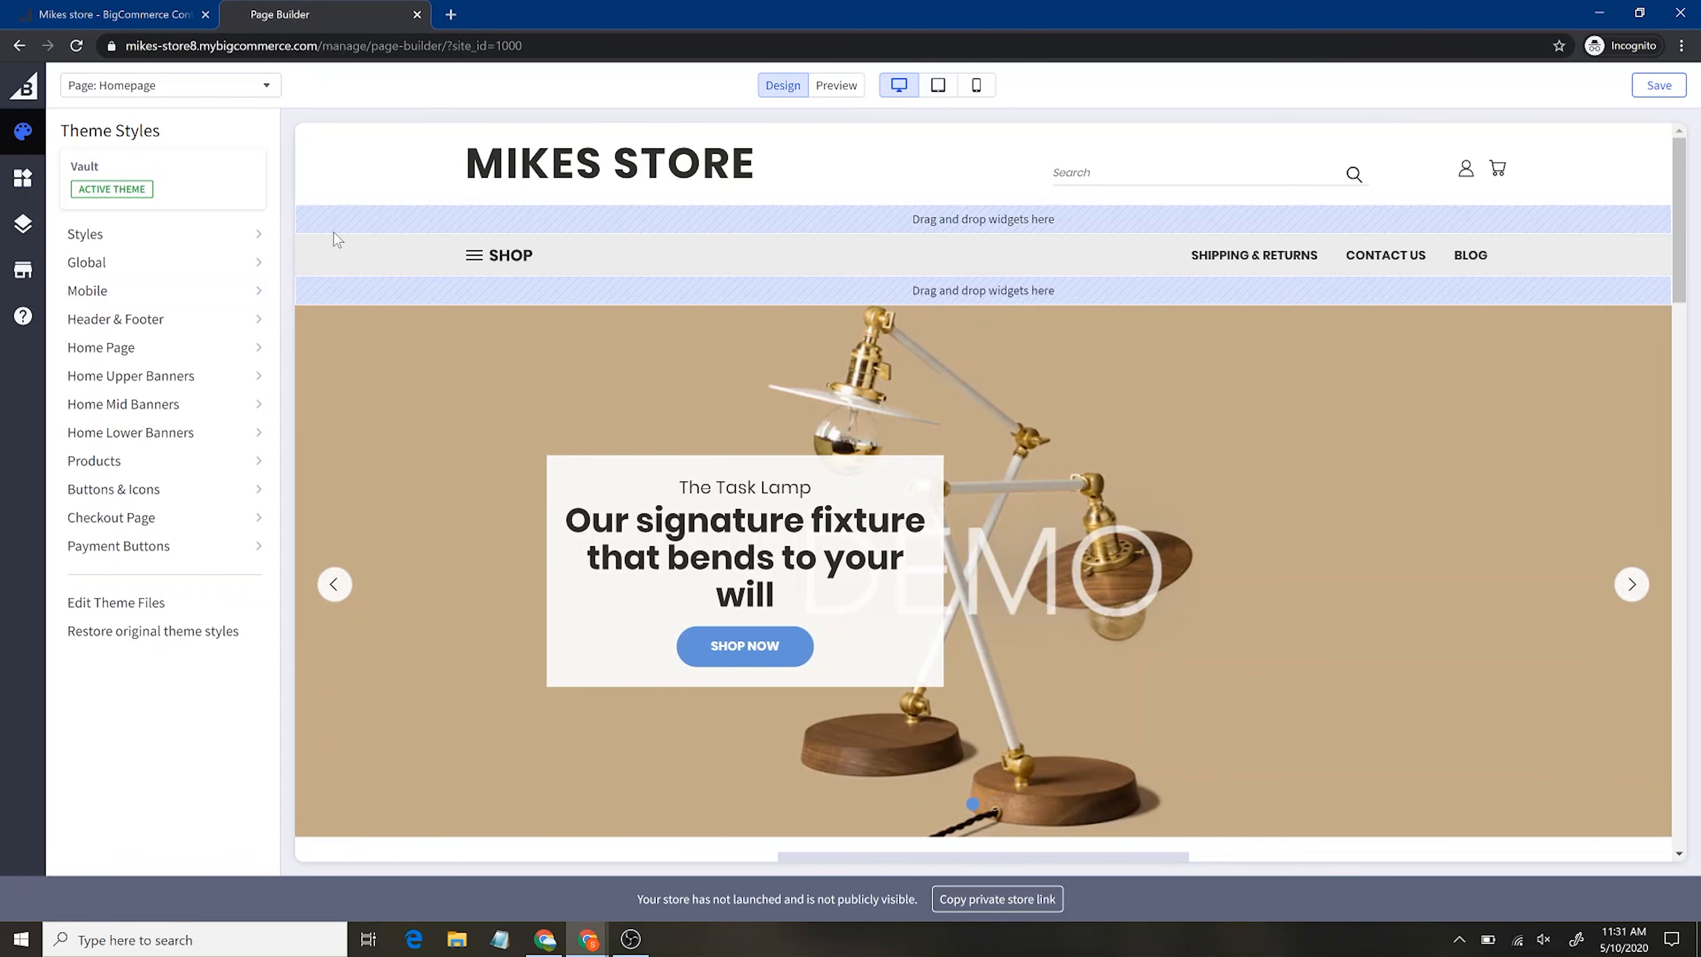
click(255, 234)
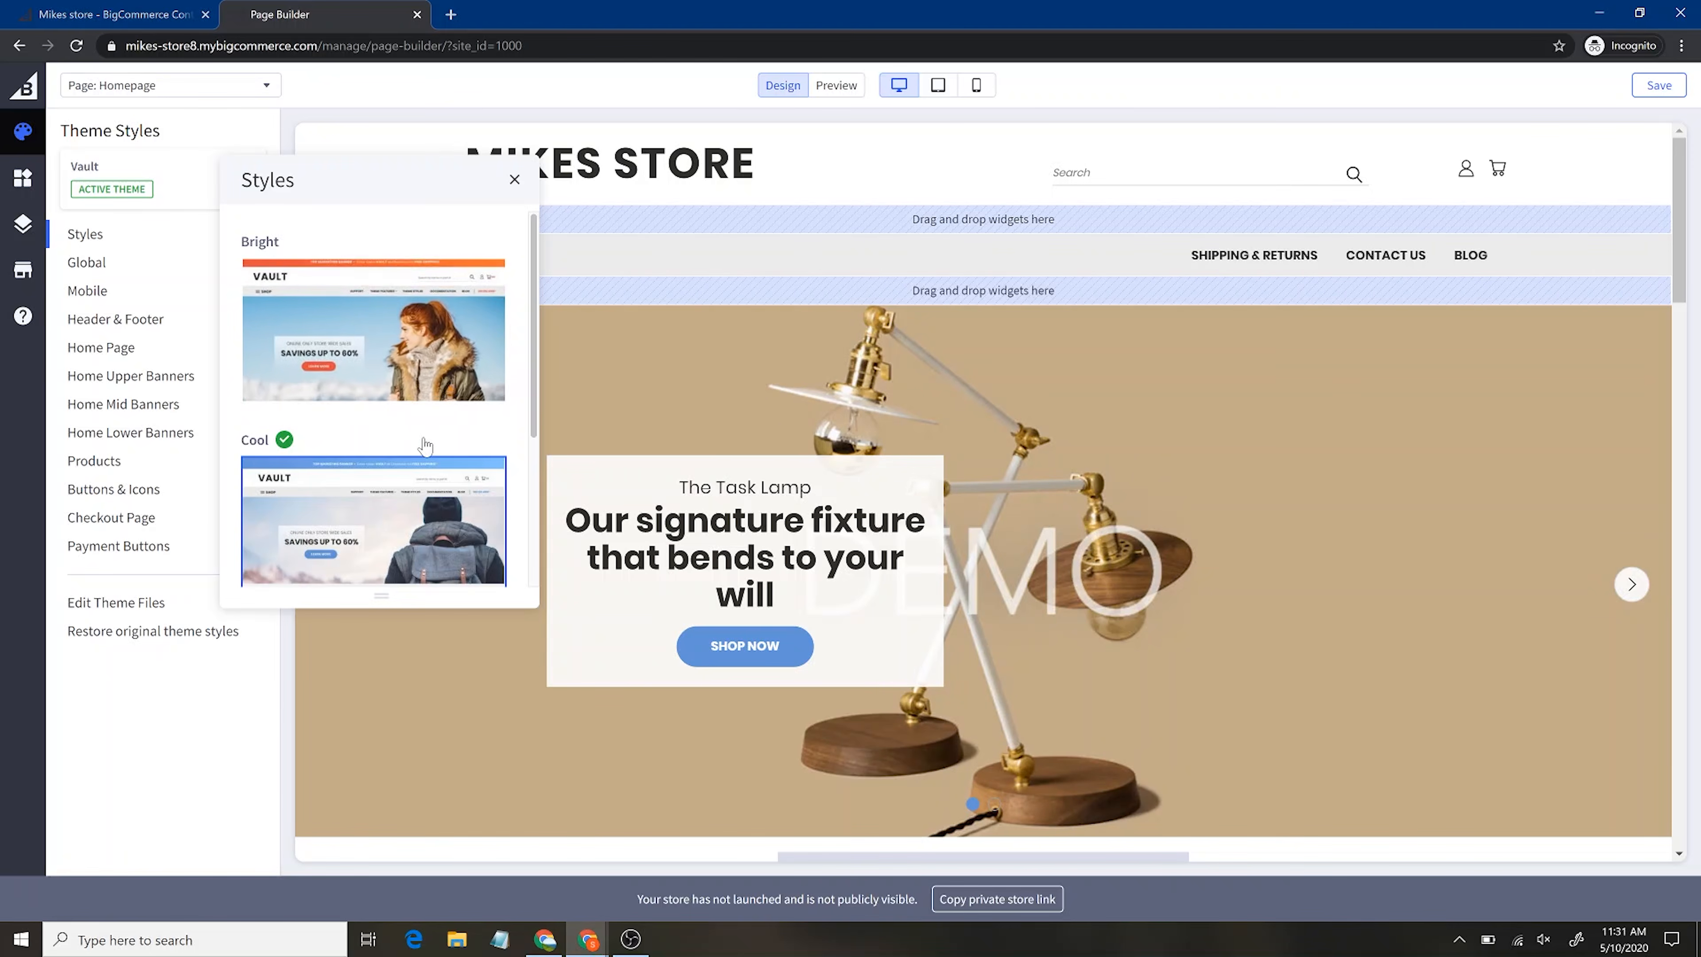
scroll(422, 436, down, 3)
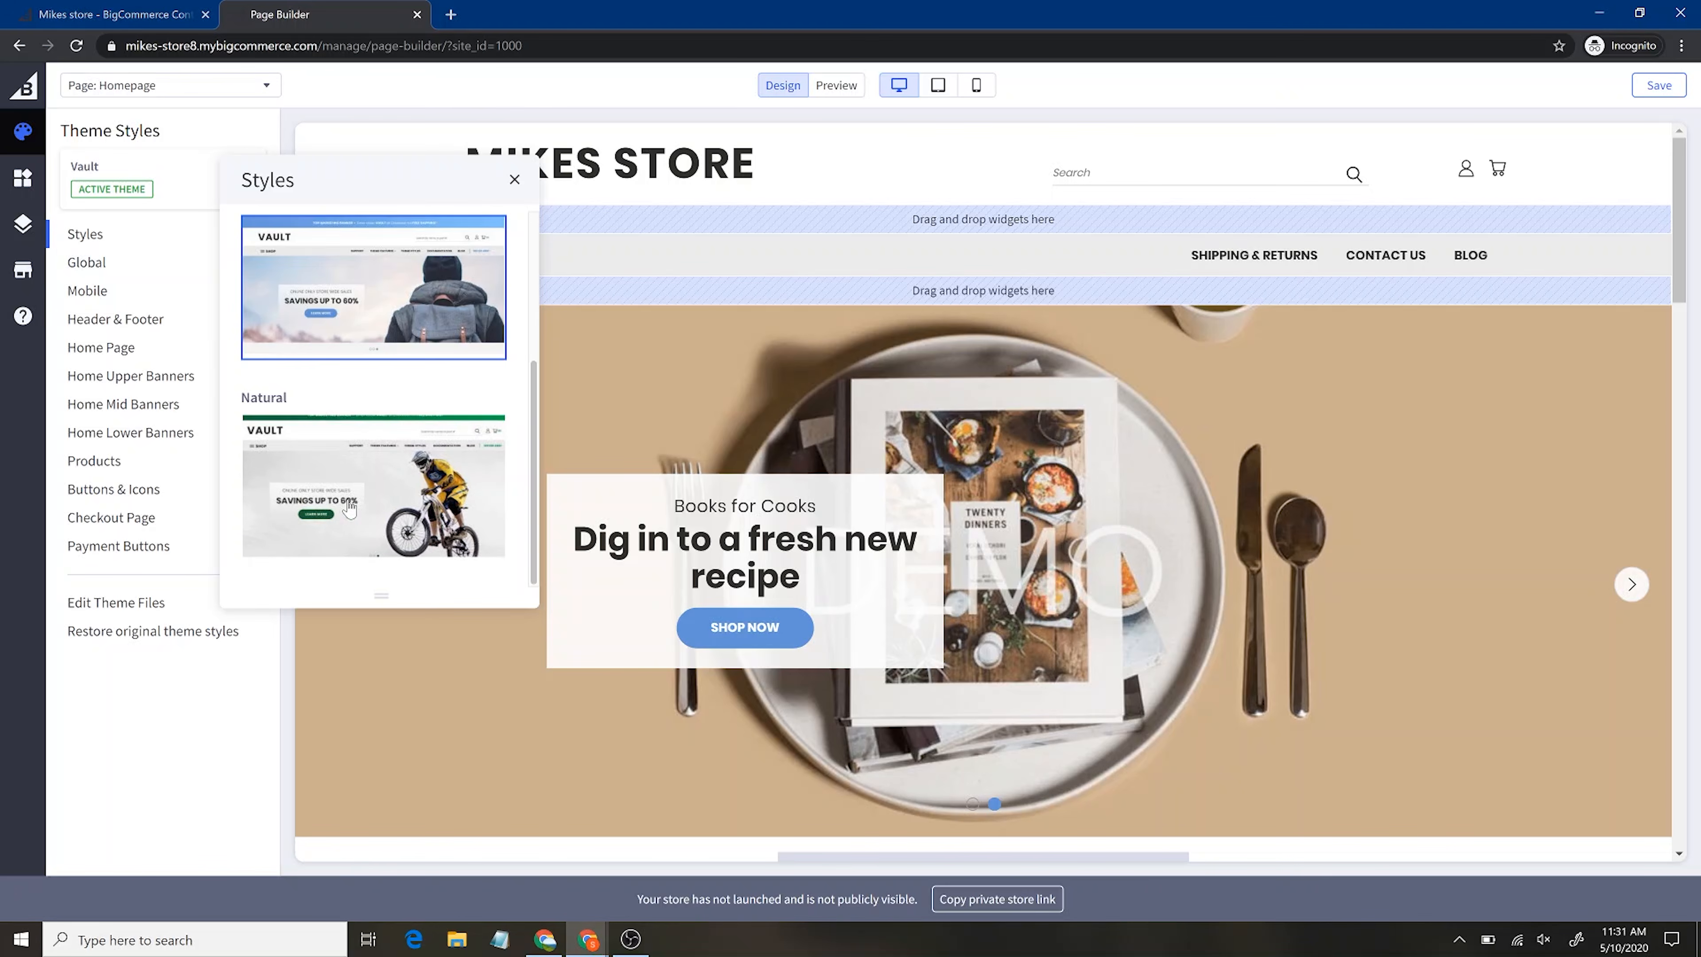
click(100, 263)
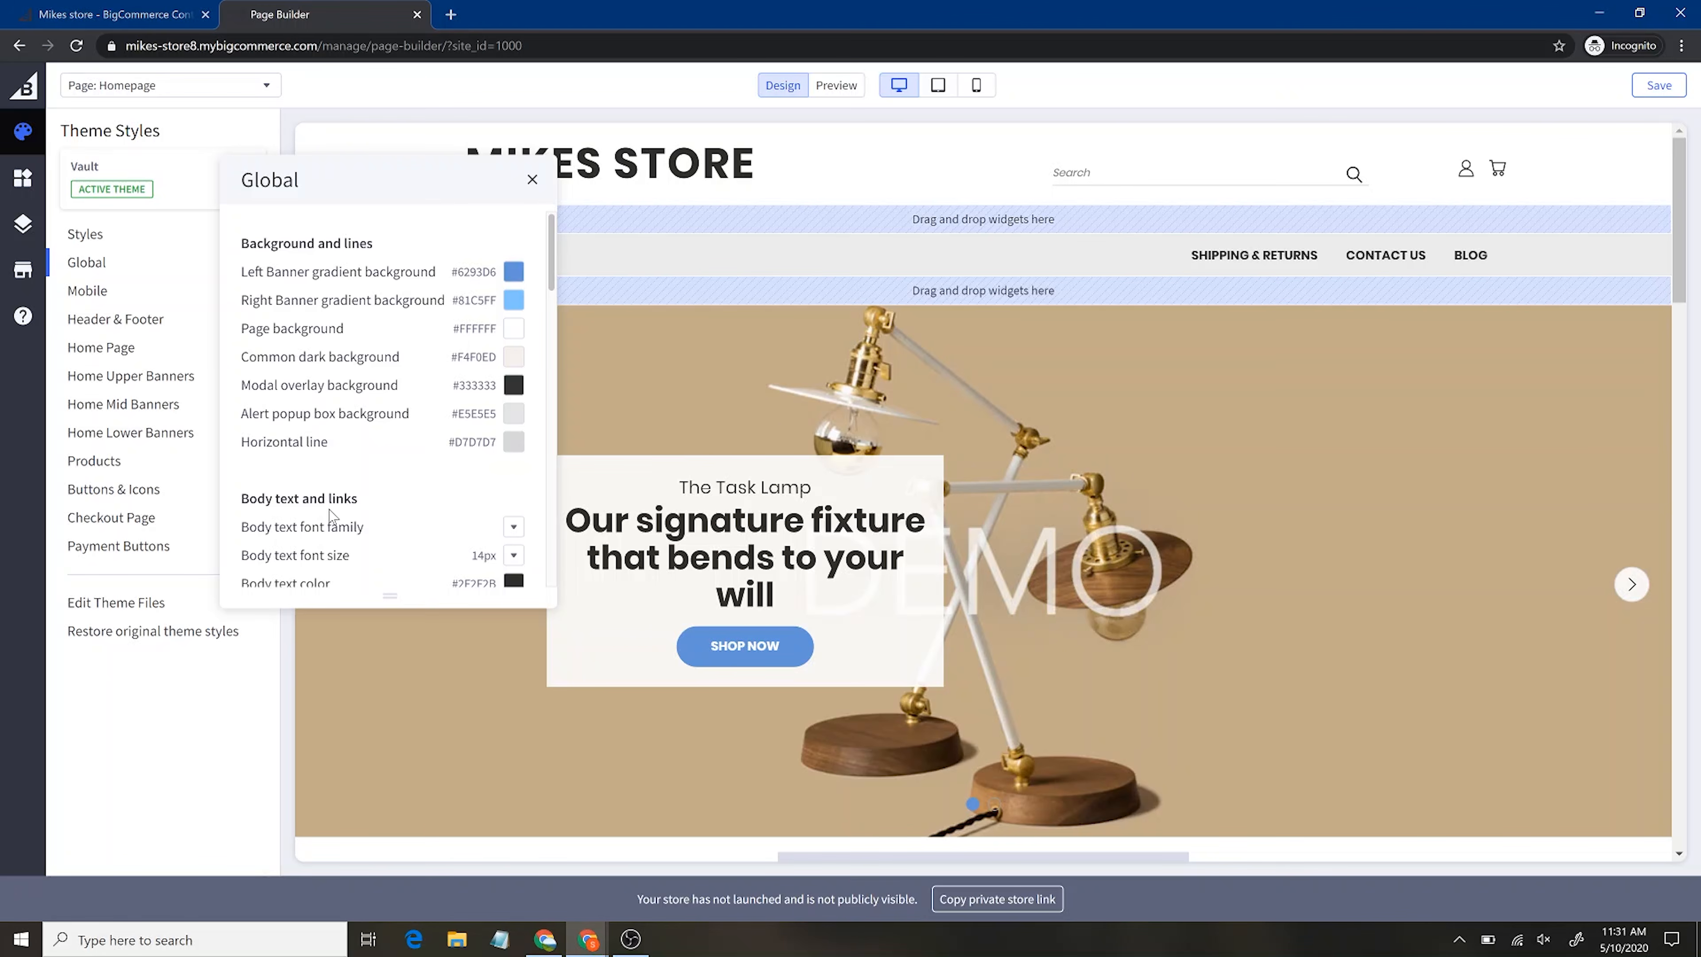
scroll(332, 515, down, 15)
scroll(331, 514, down, 2)
scroll(332, 514, up, 15)
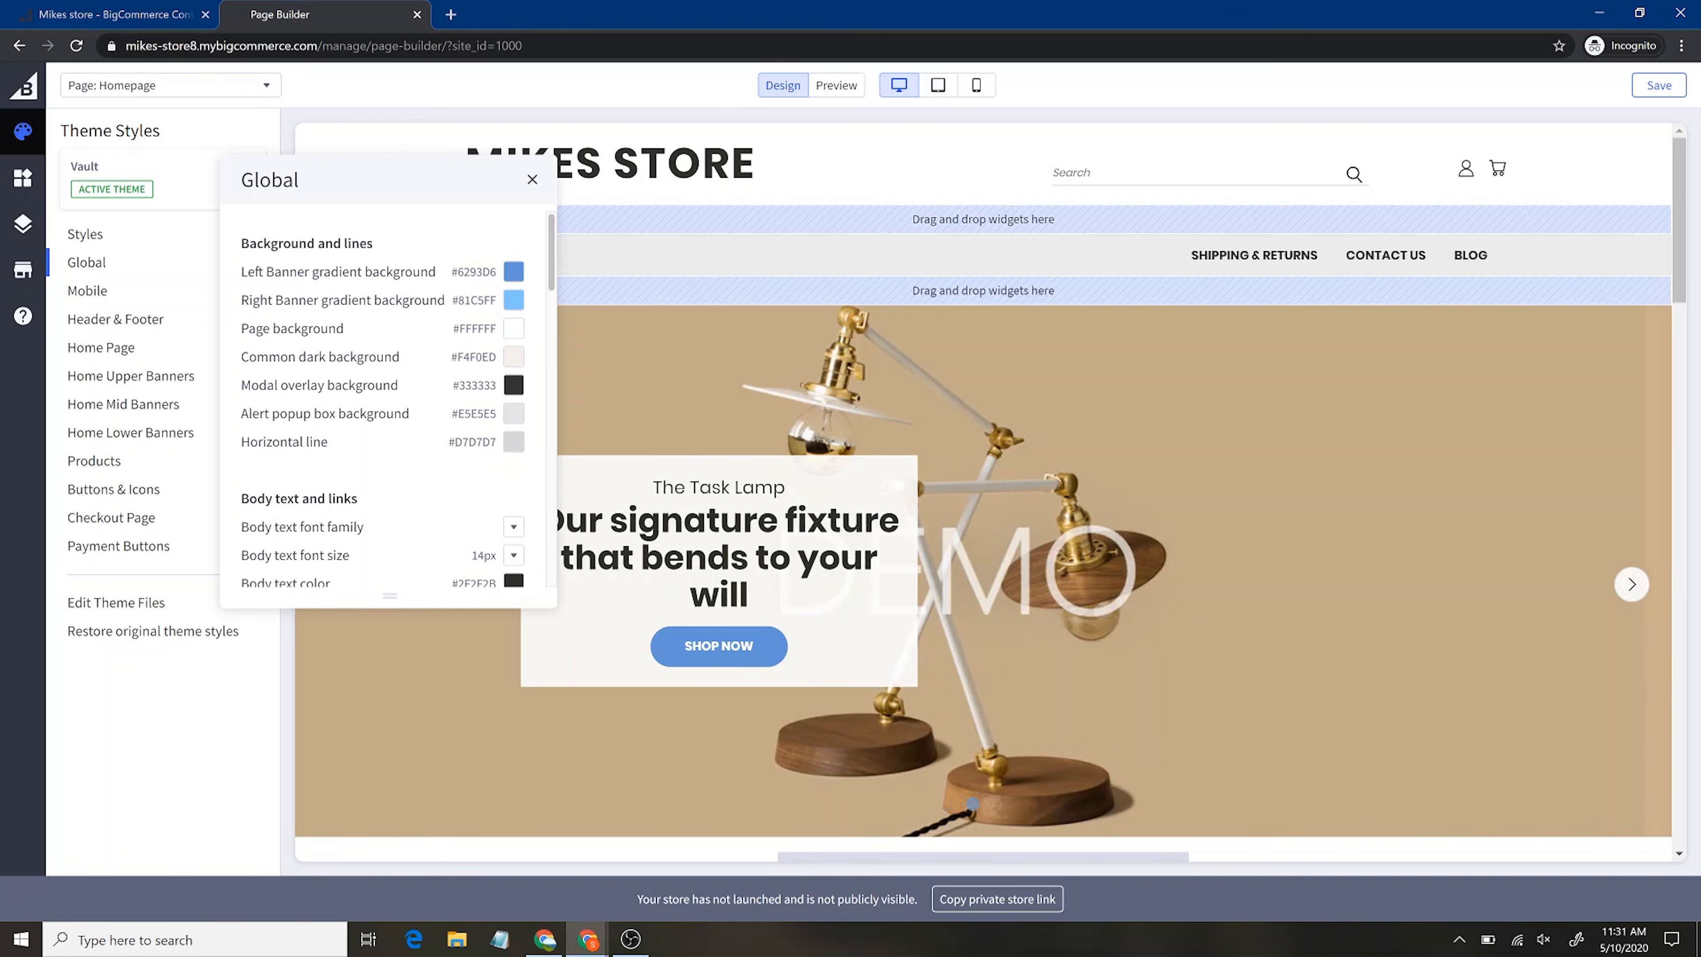
click(114, 290)
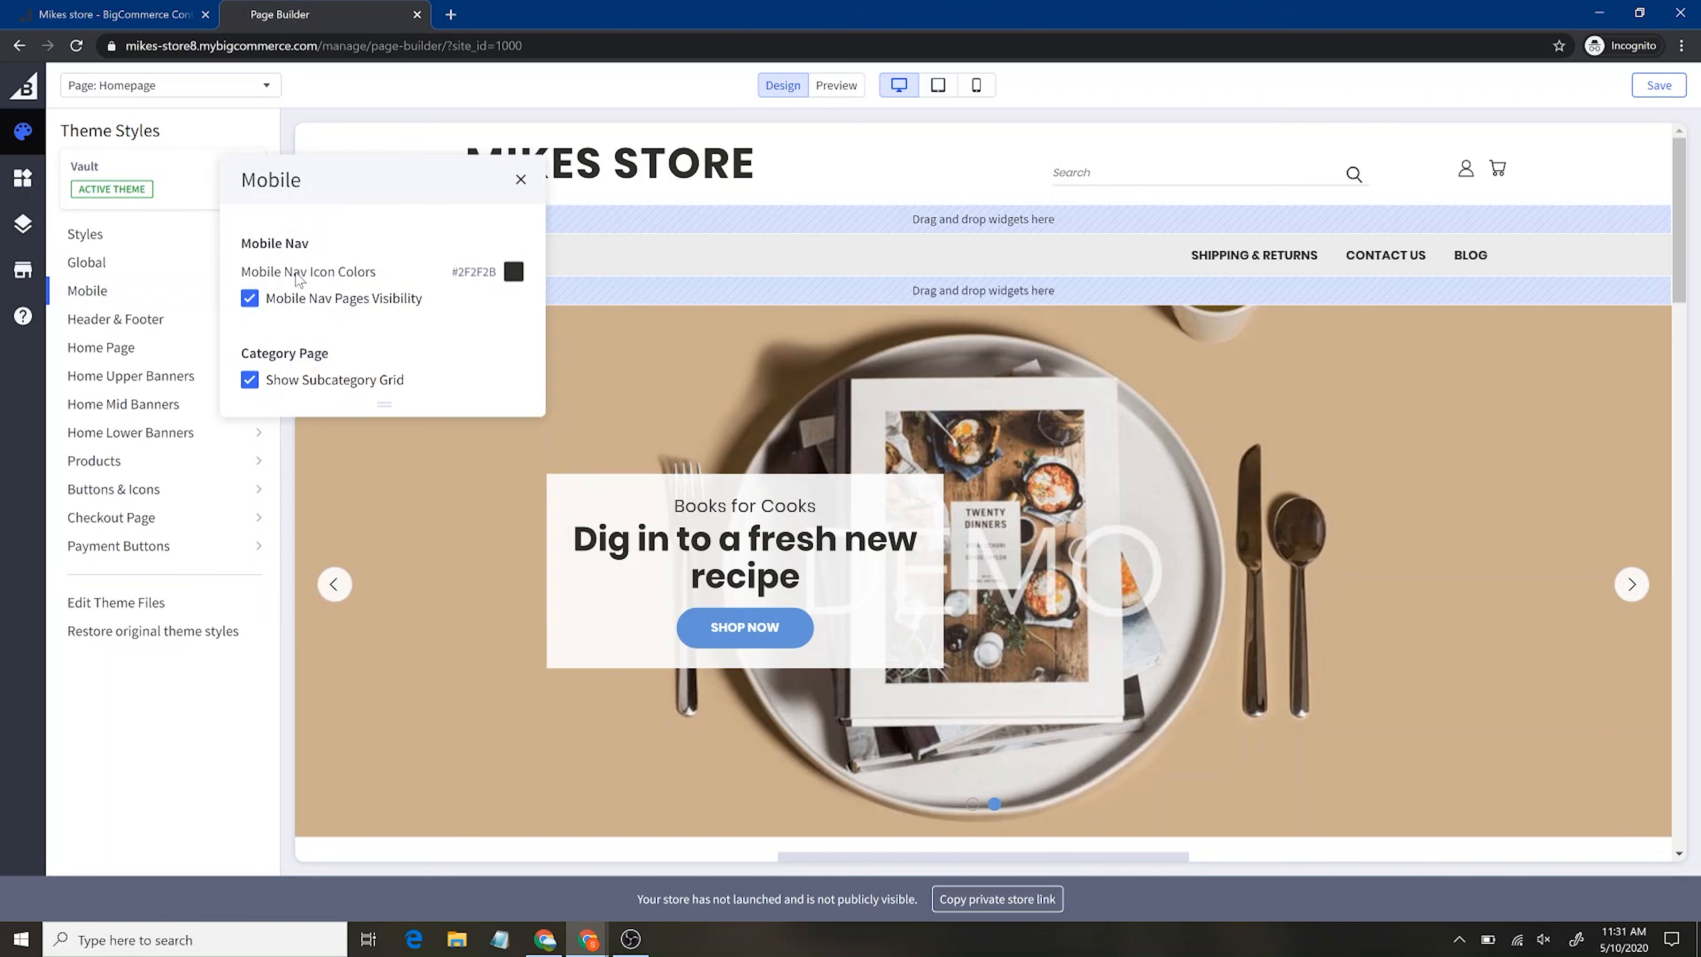
click(117, 325)
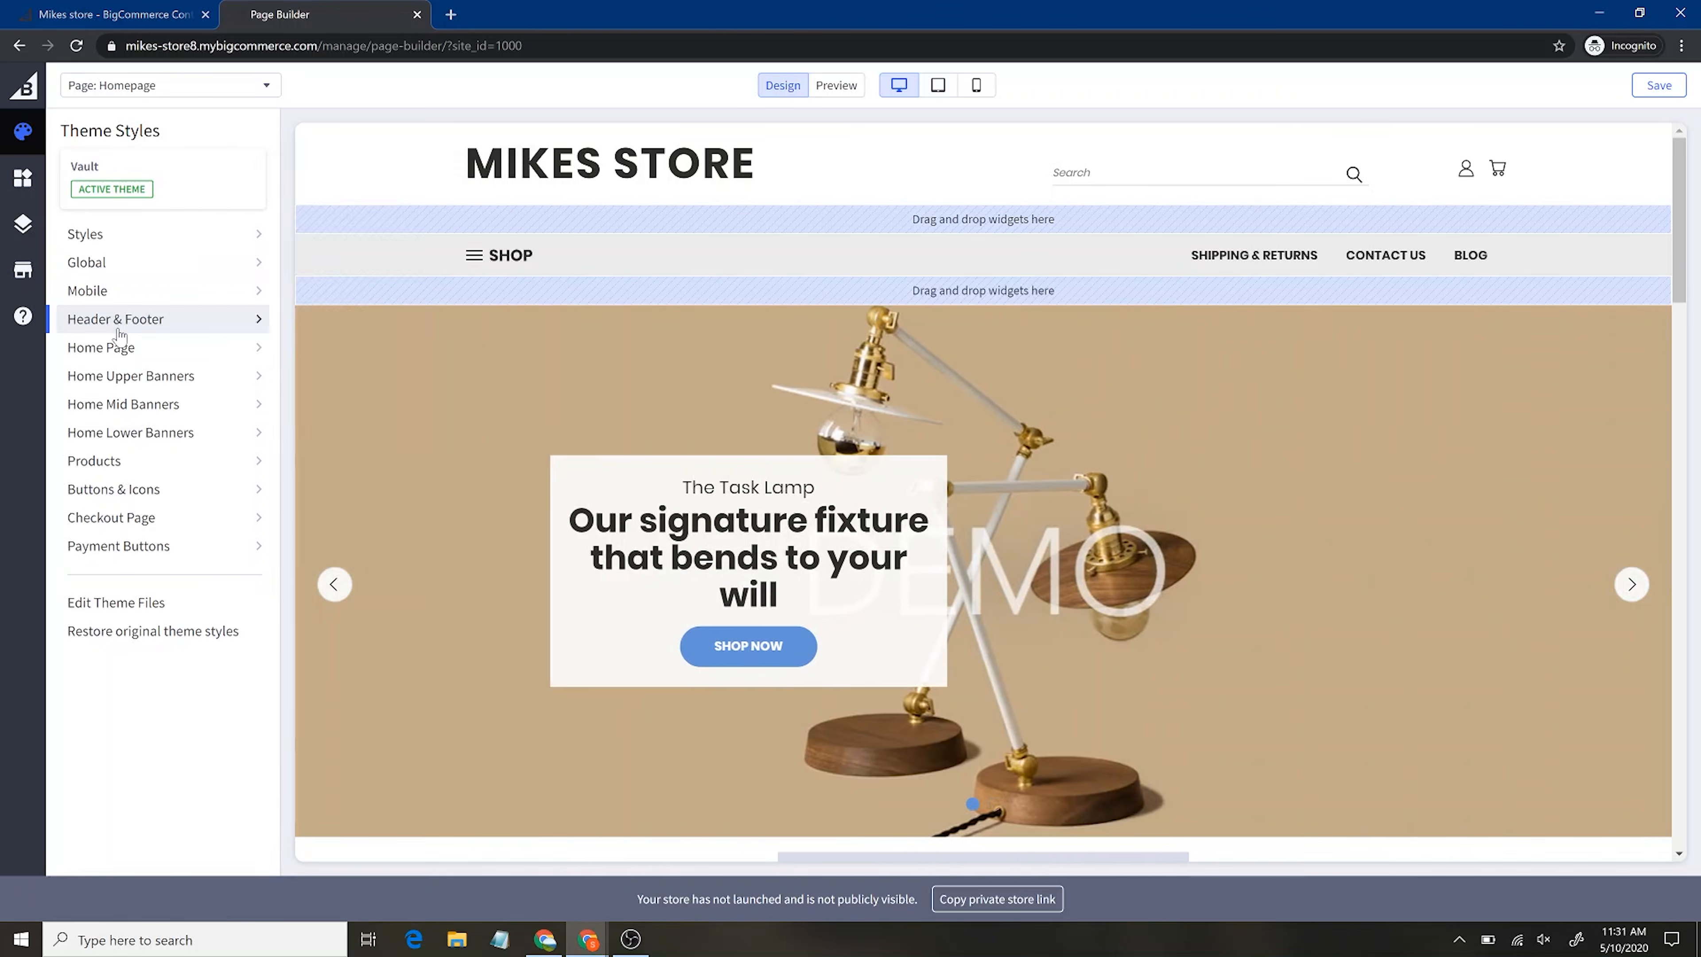
scroll(442, 439, down, 9)
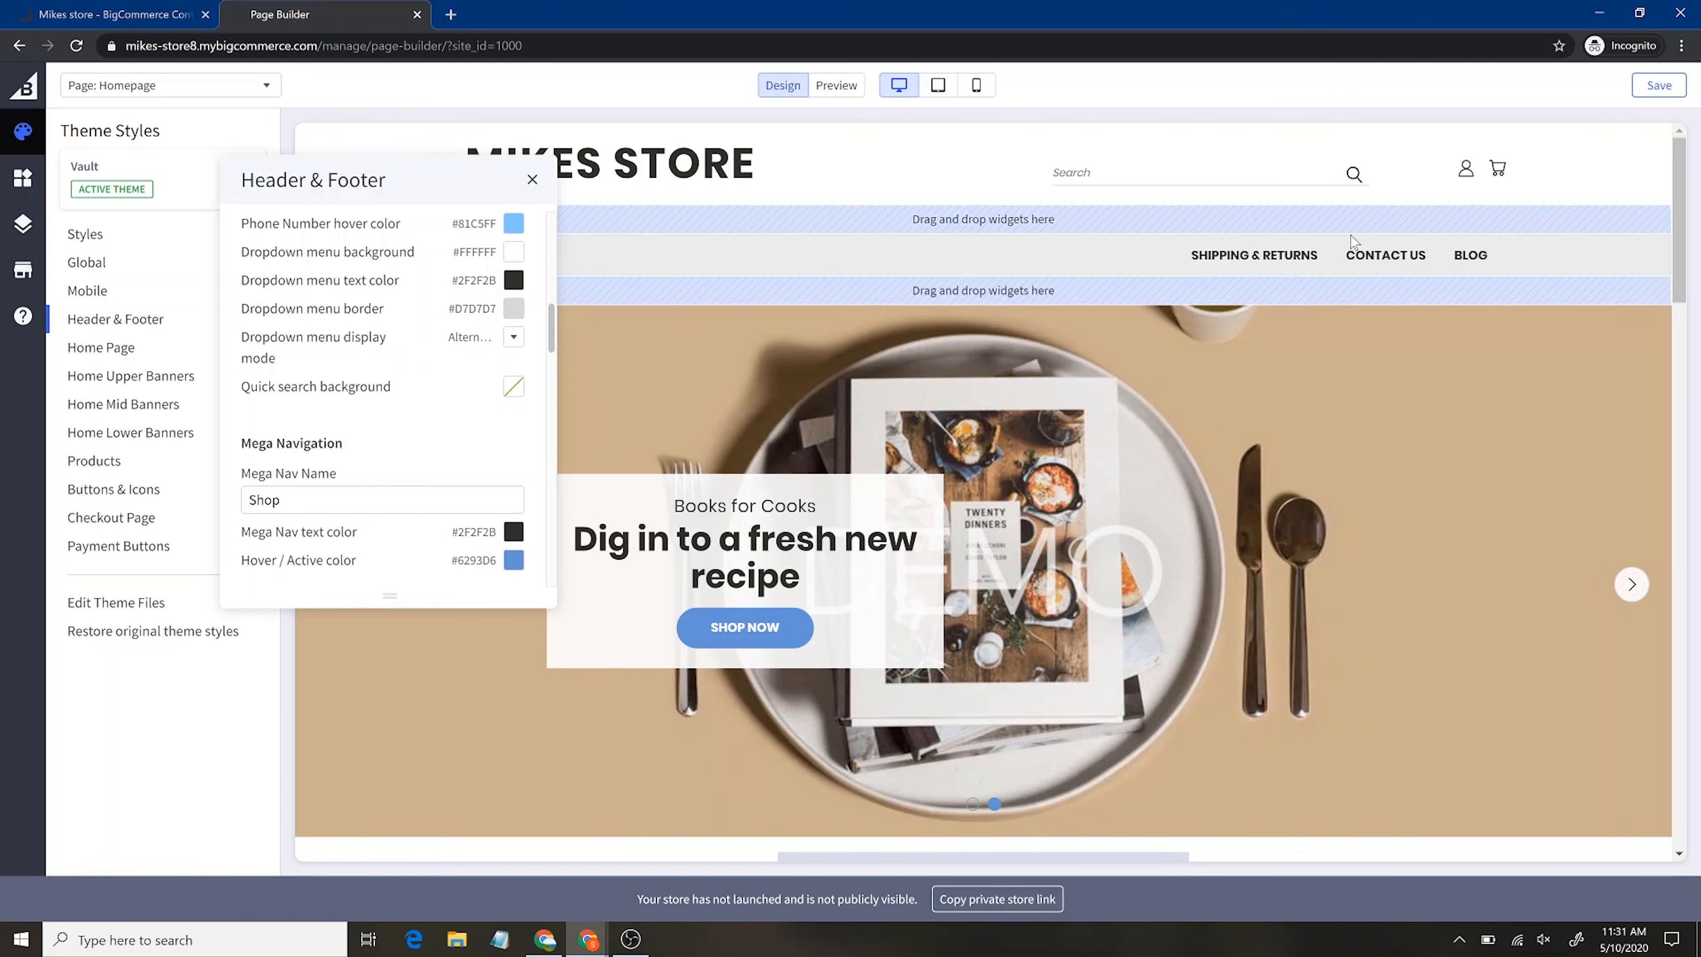
scroll(395, 482, down, 4)
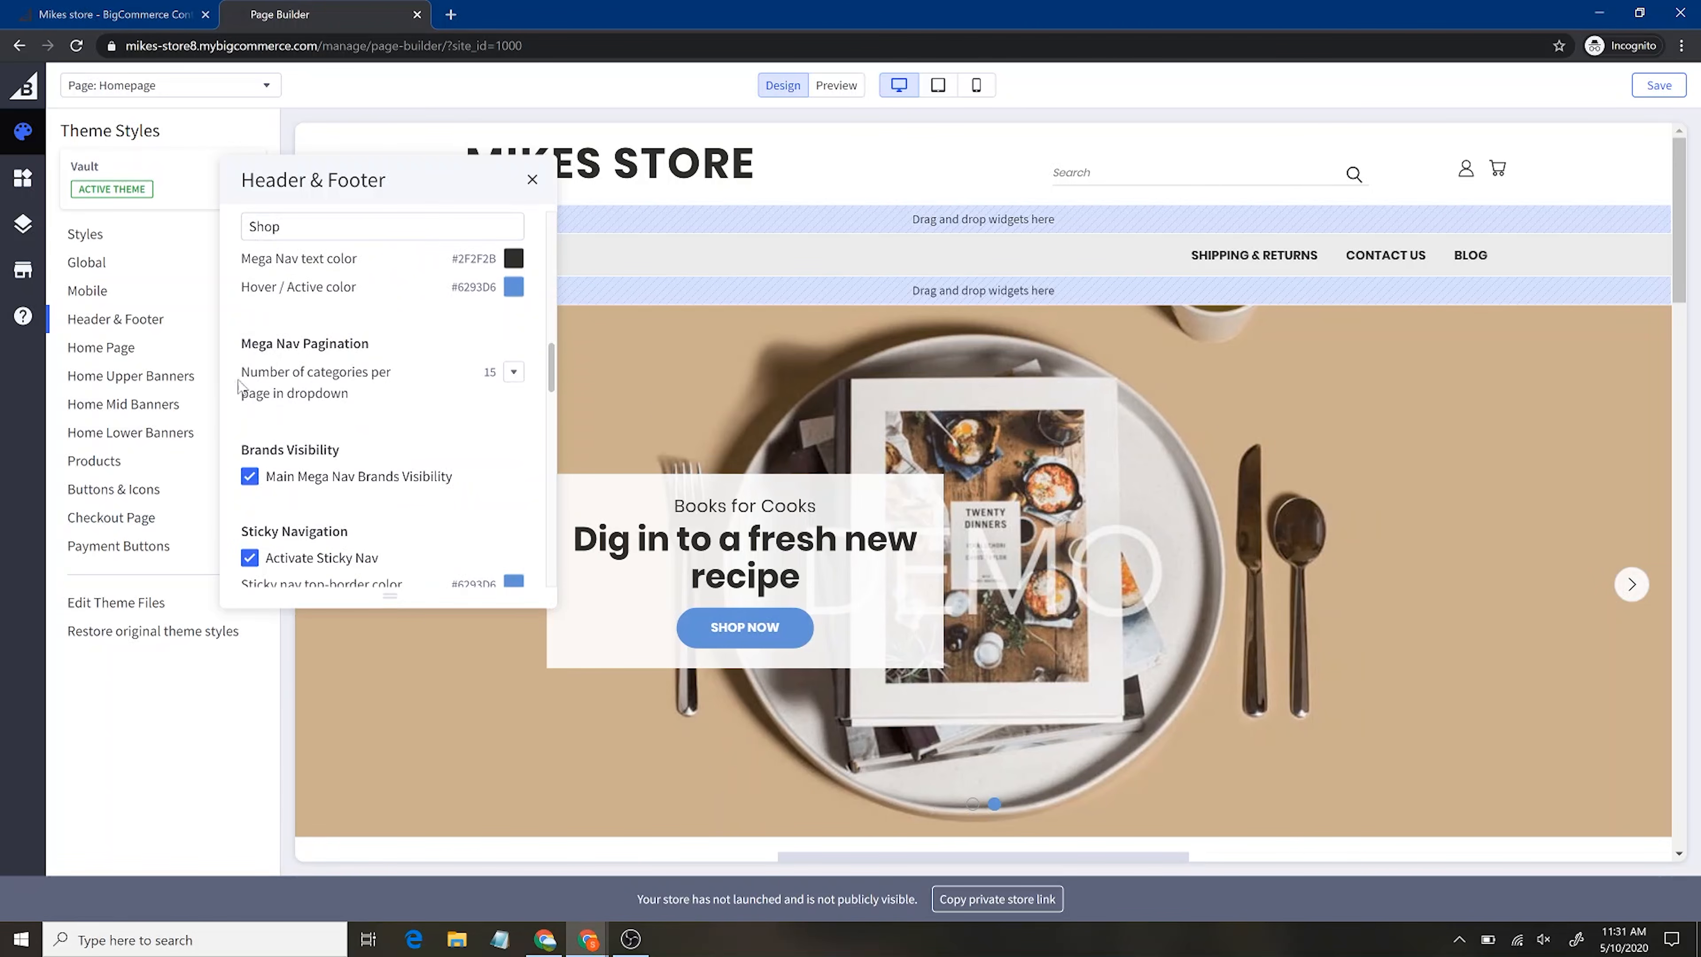
Review carousel, banner, product display, buttons, checkout and payment button style settings
click(141, 359)
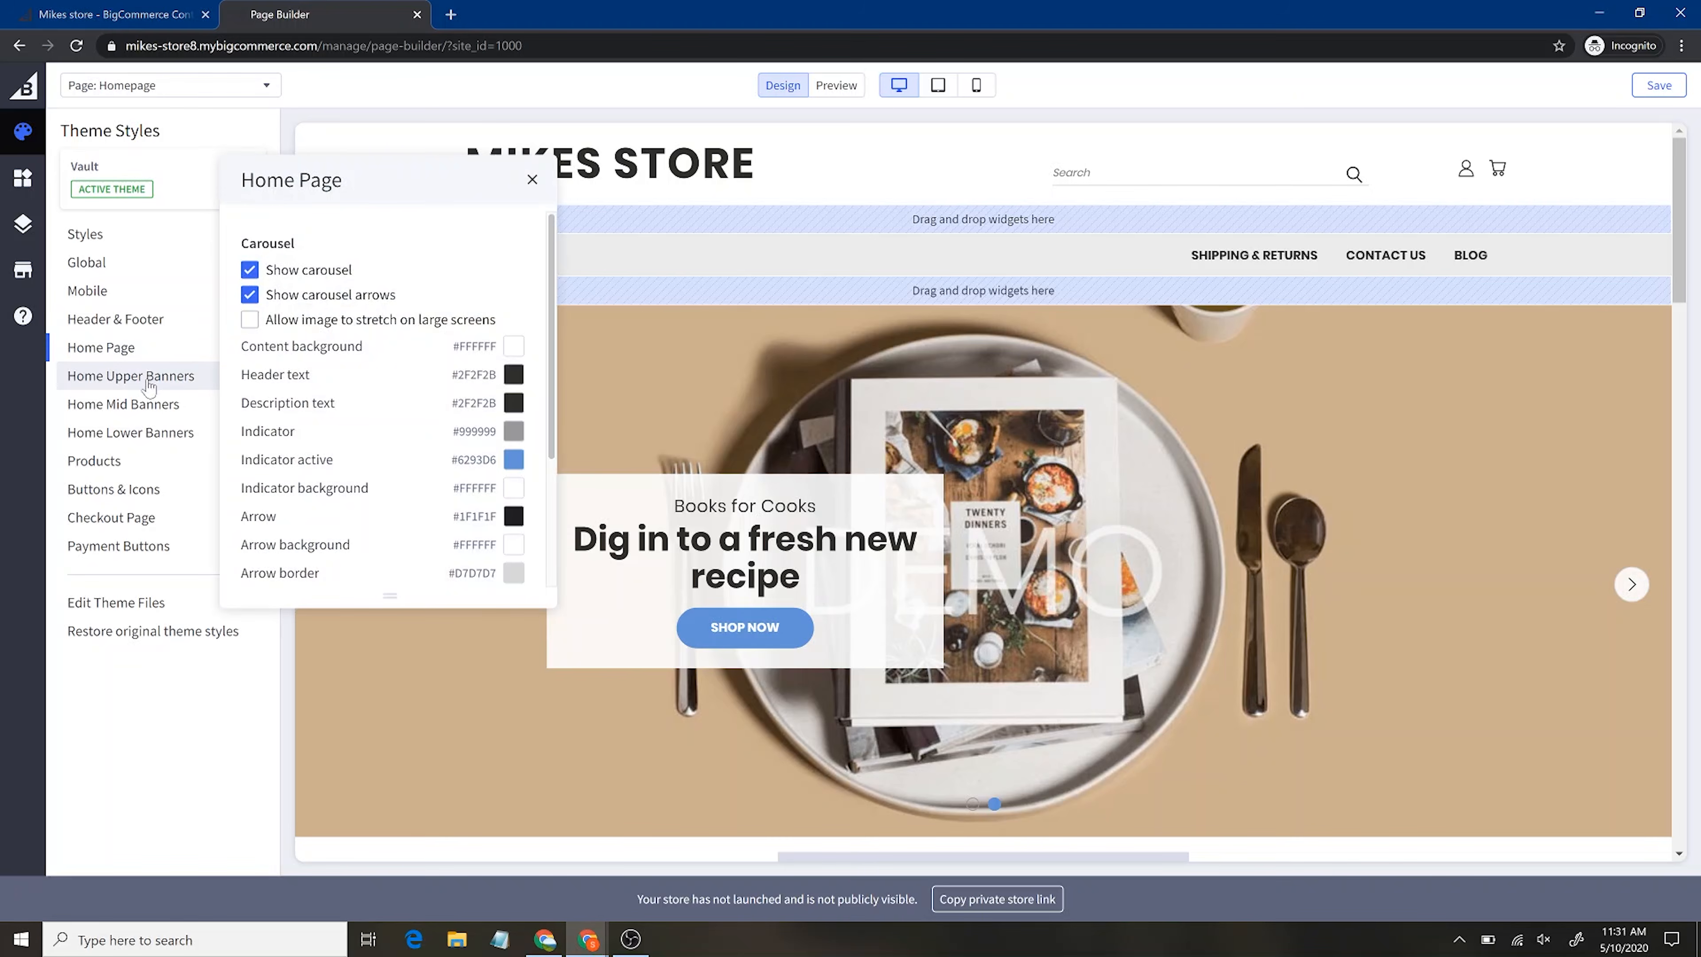
click(149, 379)
click(159, 405)
click(163, 458)
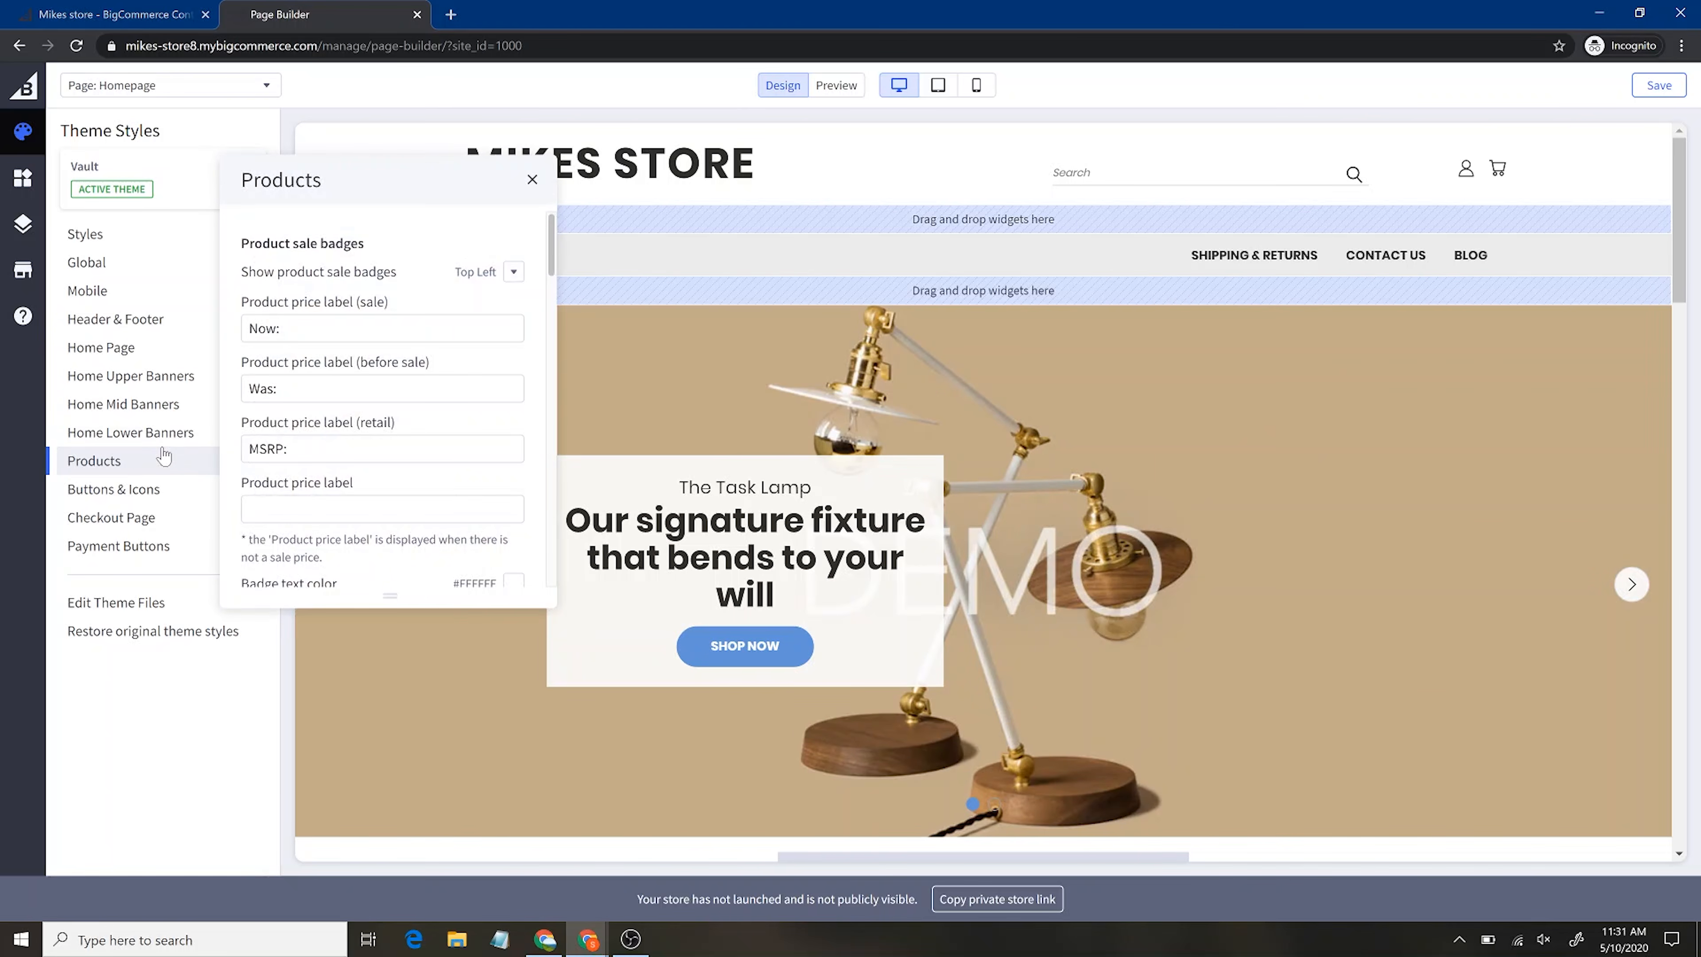
click(157, 502)
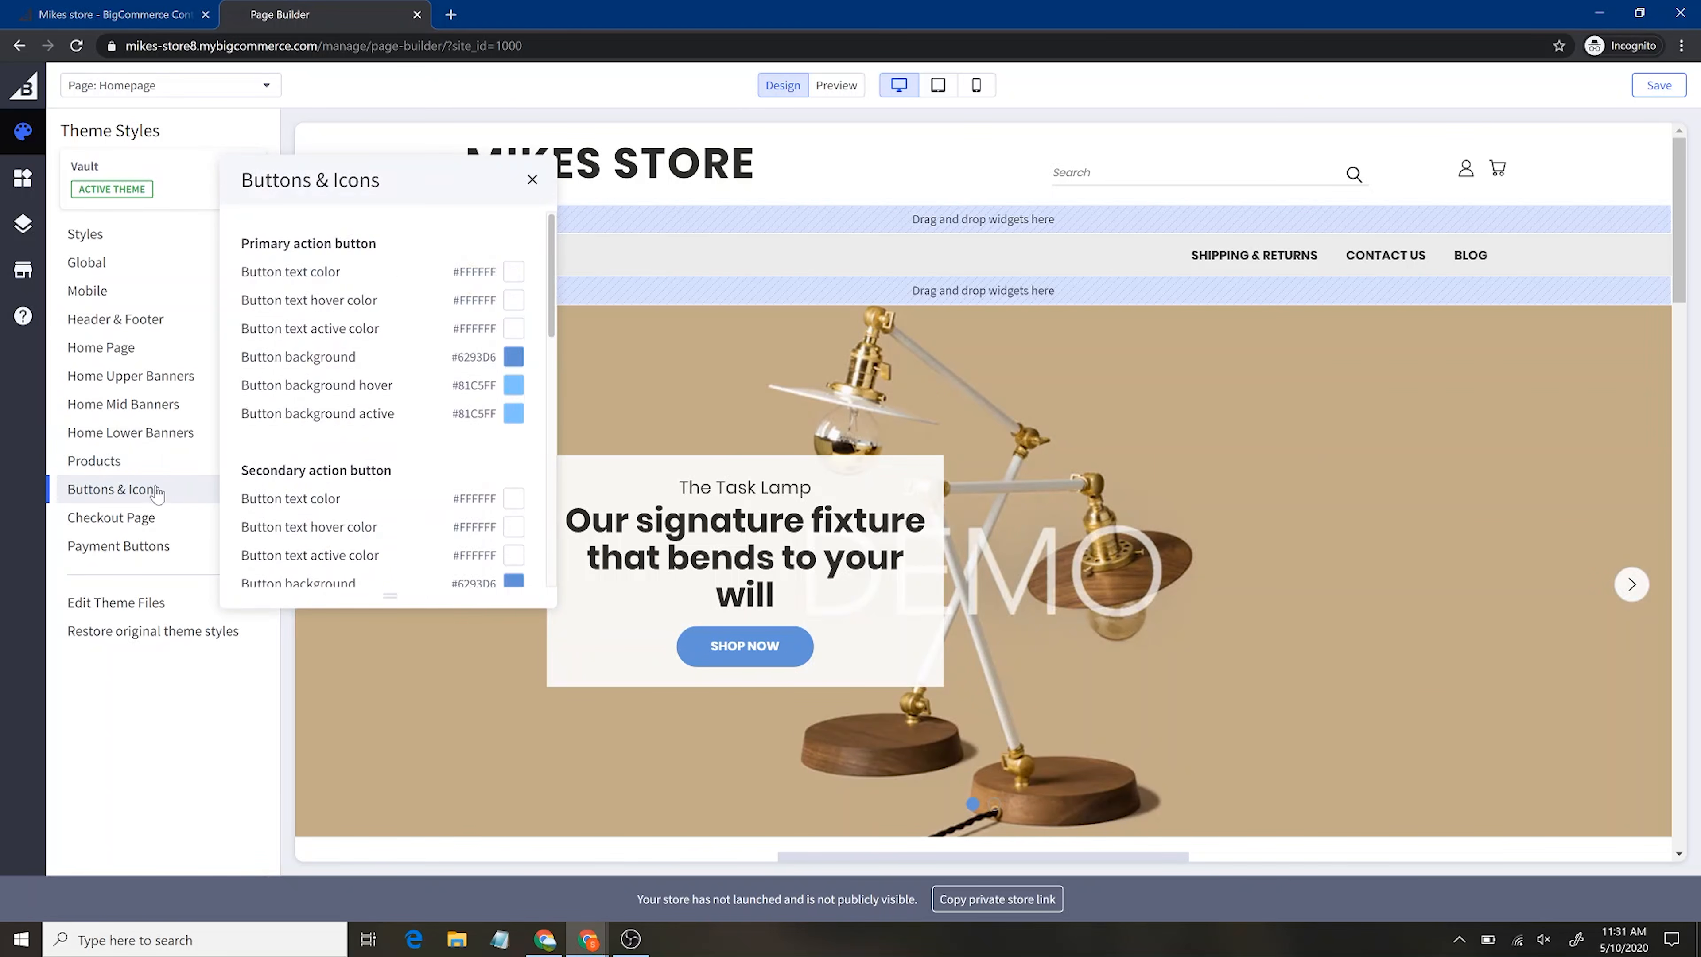
click(142, 461)
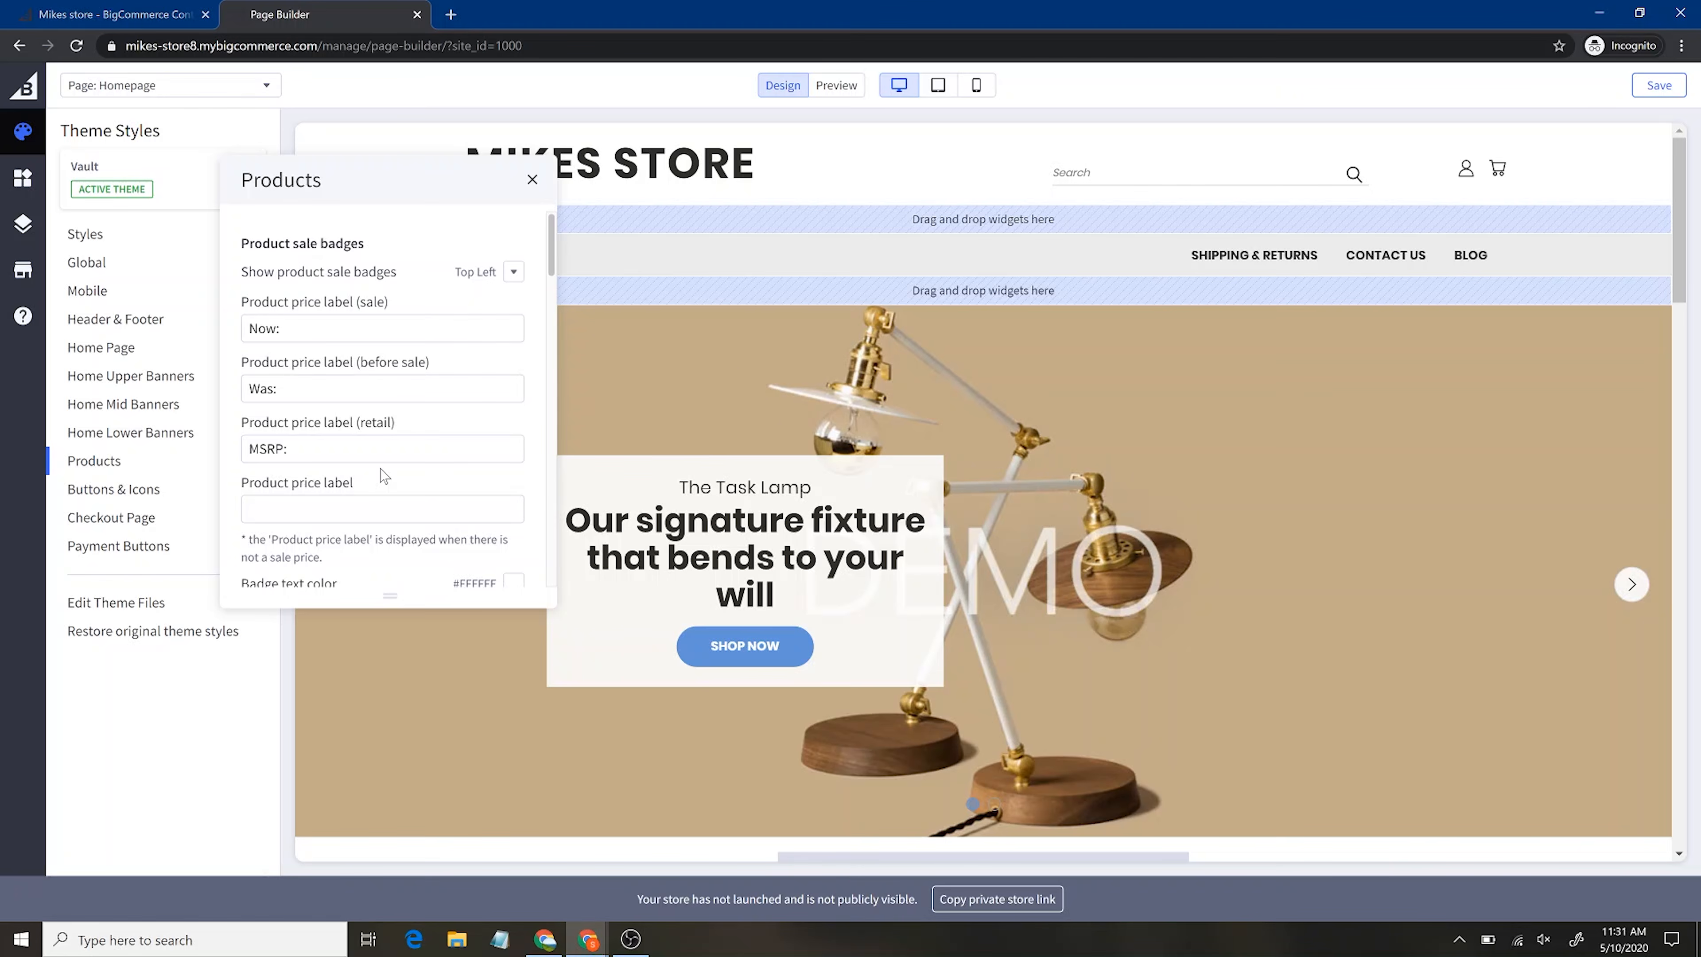
scroll(384, 474, down, 8)
scroll(384, 475, down, 5)
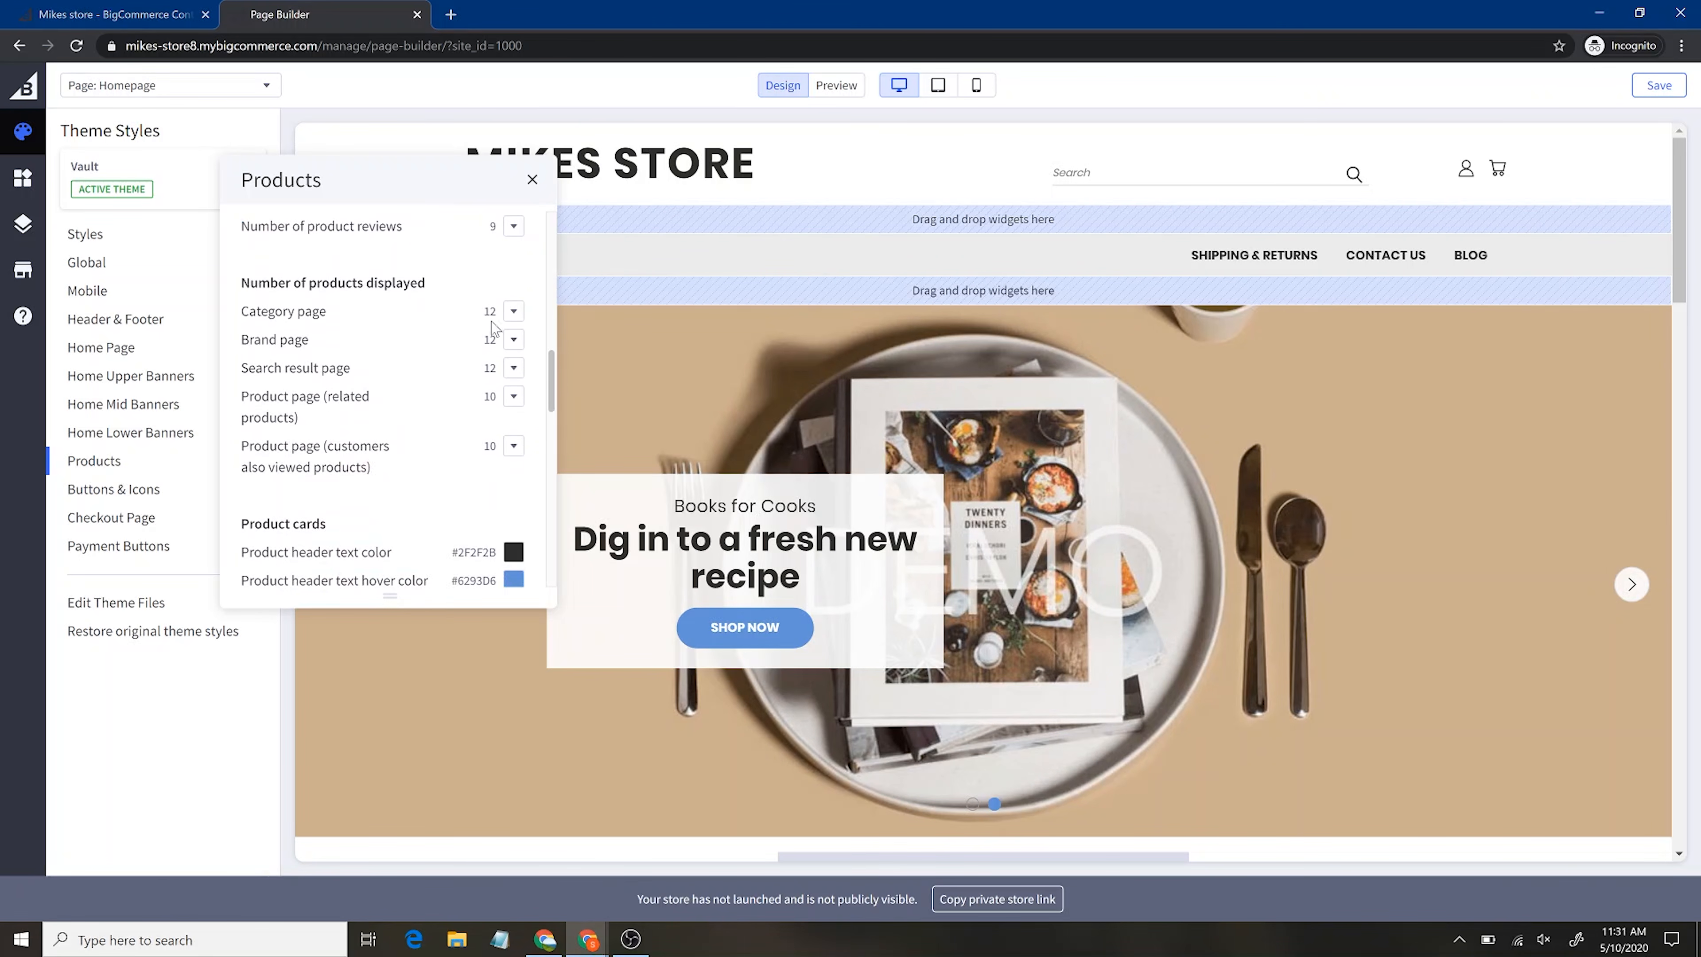
scroll(320, 582, down, 6)
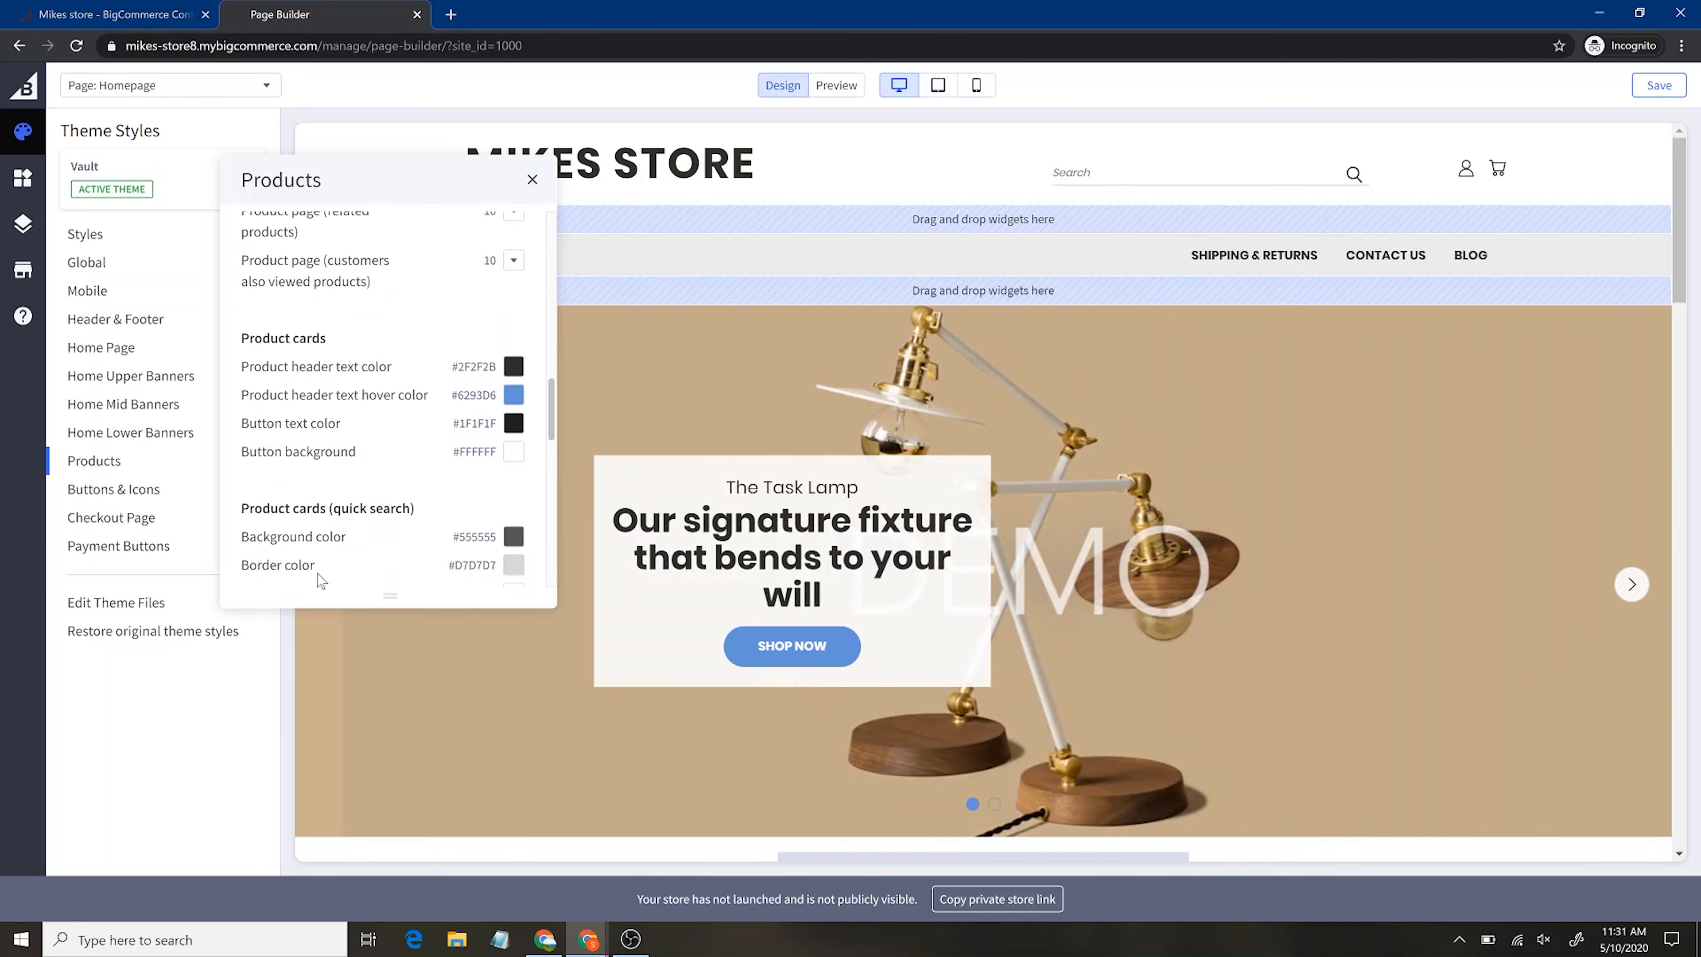
click(116, 492)
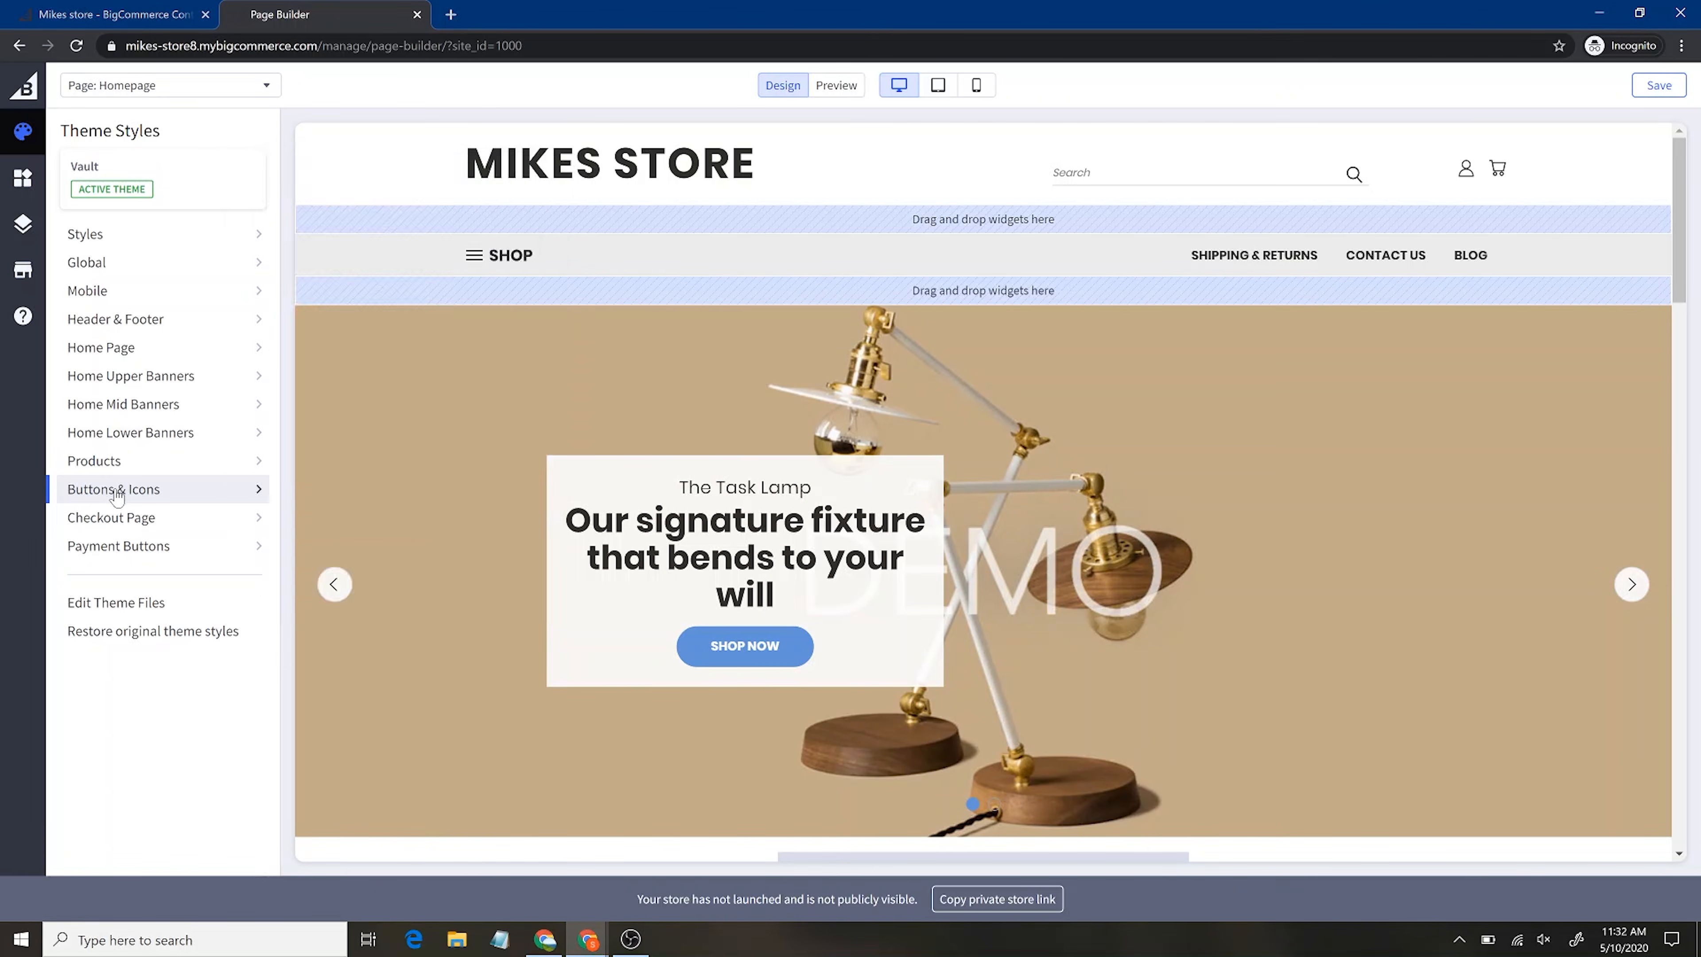
click(125, 524)
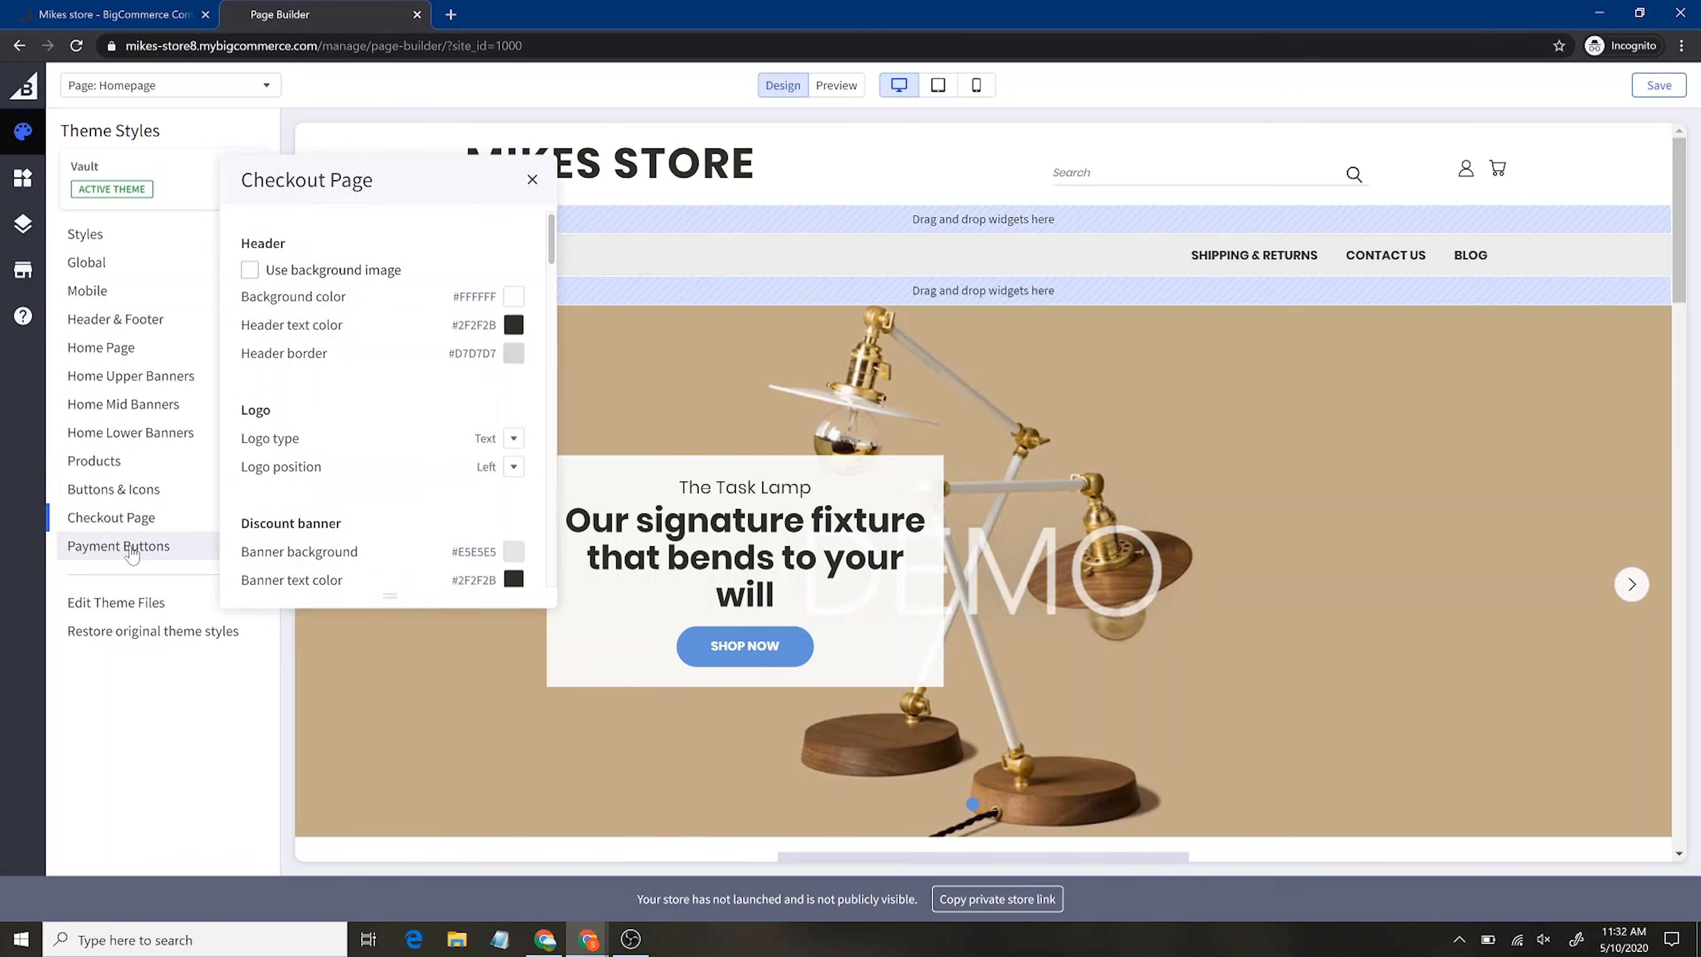
click(127, 546)
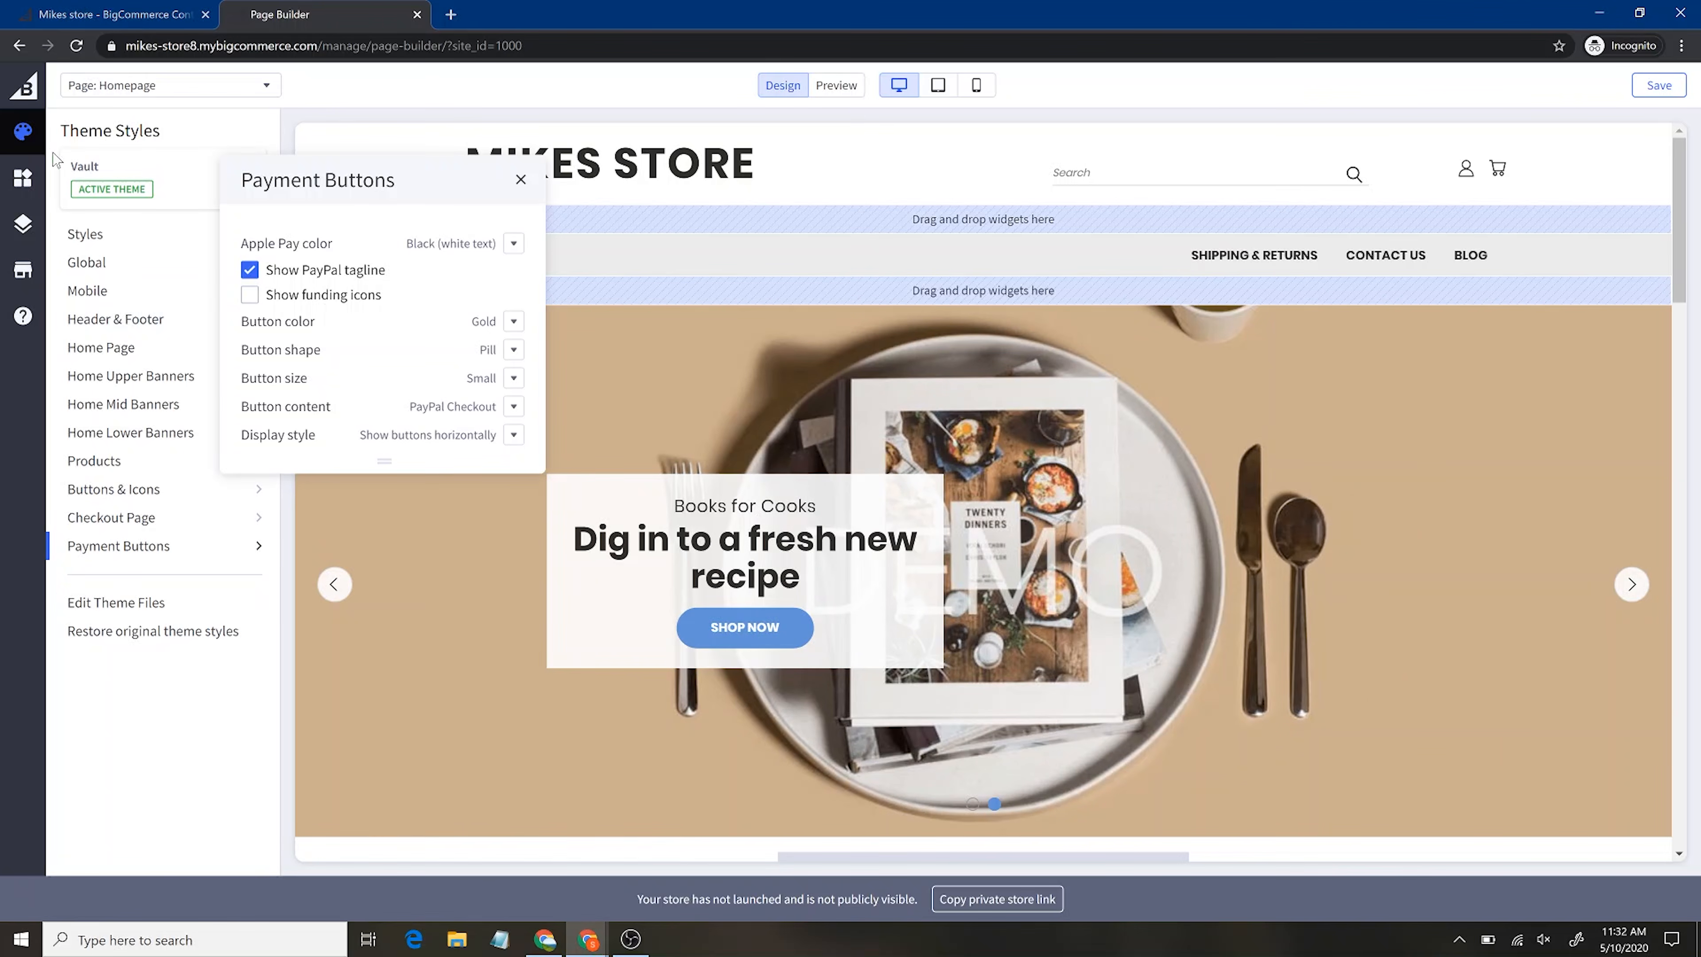
click(33, 228)
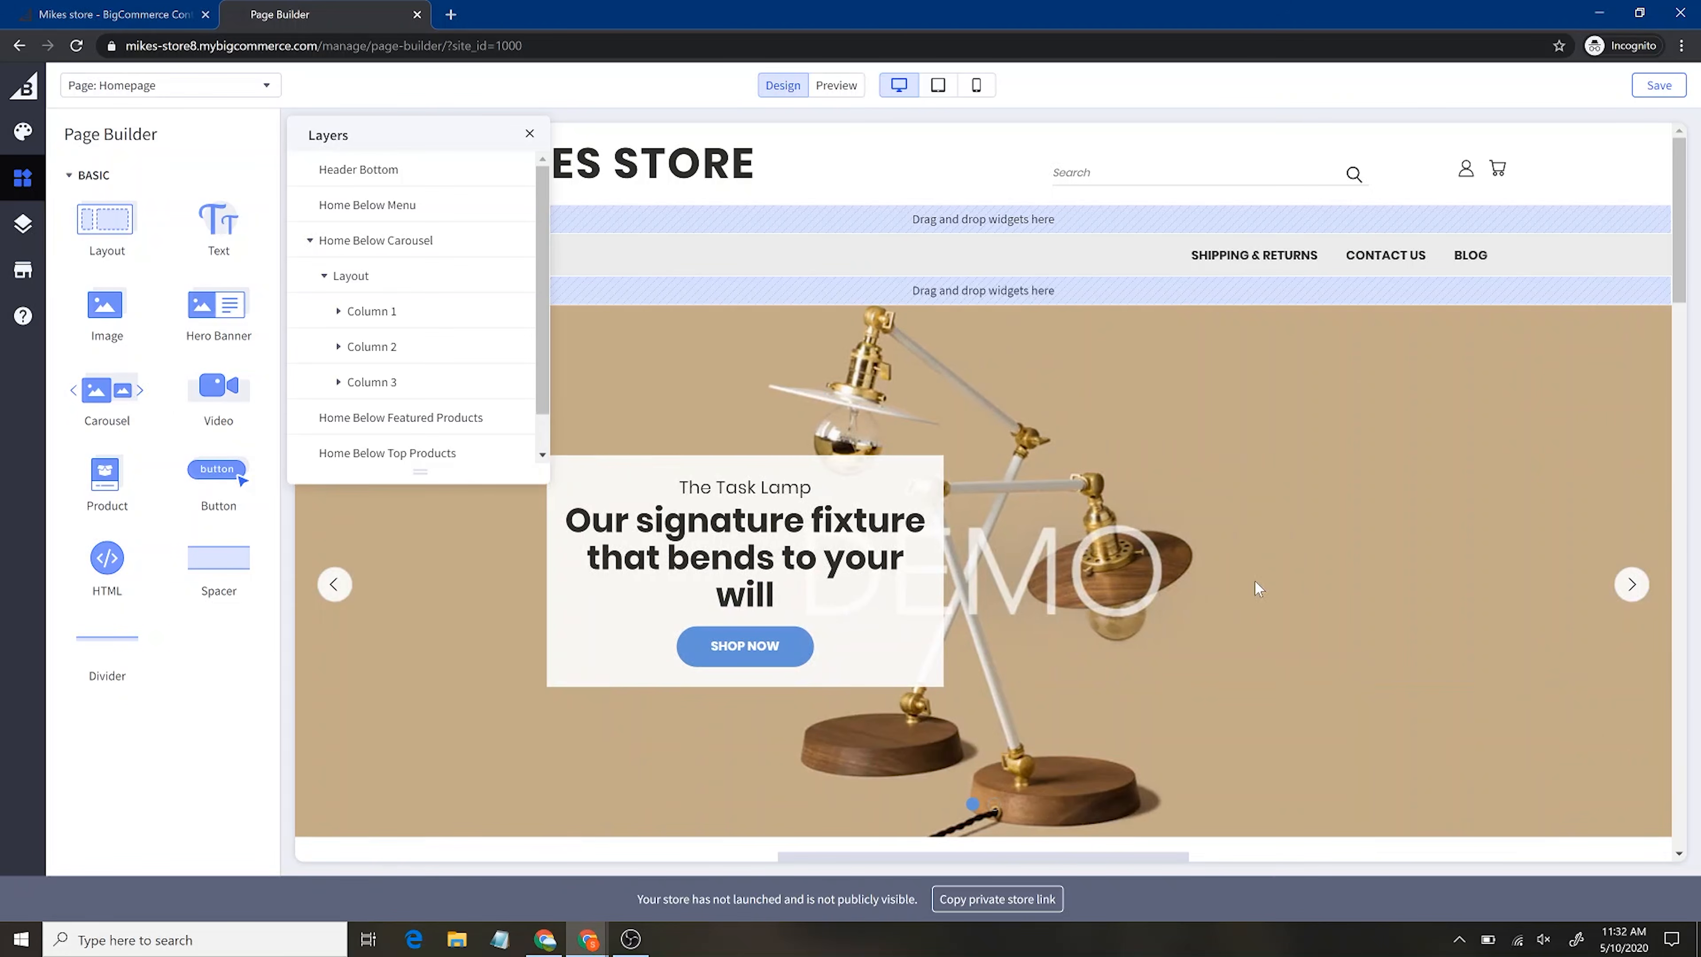
In Layers, drag the three-column layout from Home Below Carousel into Home Below Featured Products
scroll(1254, 582, down, 10)
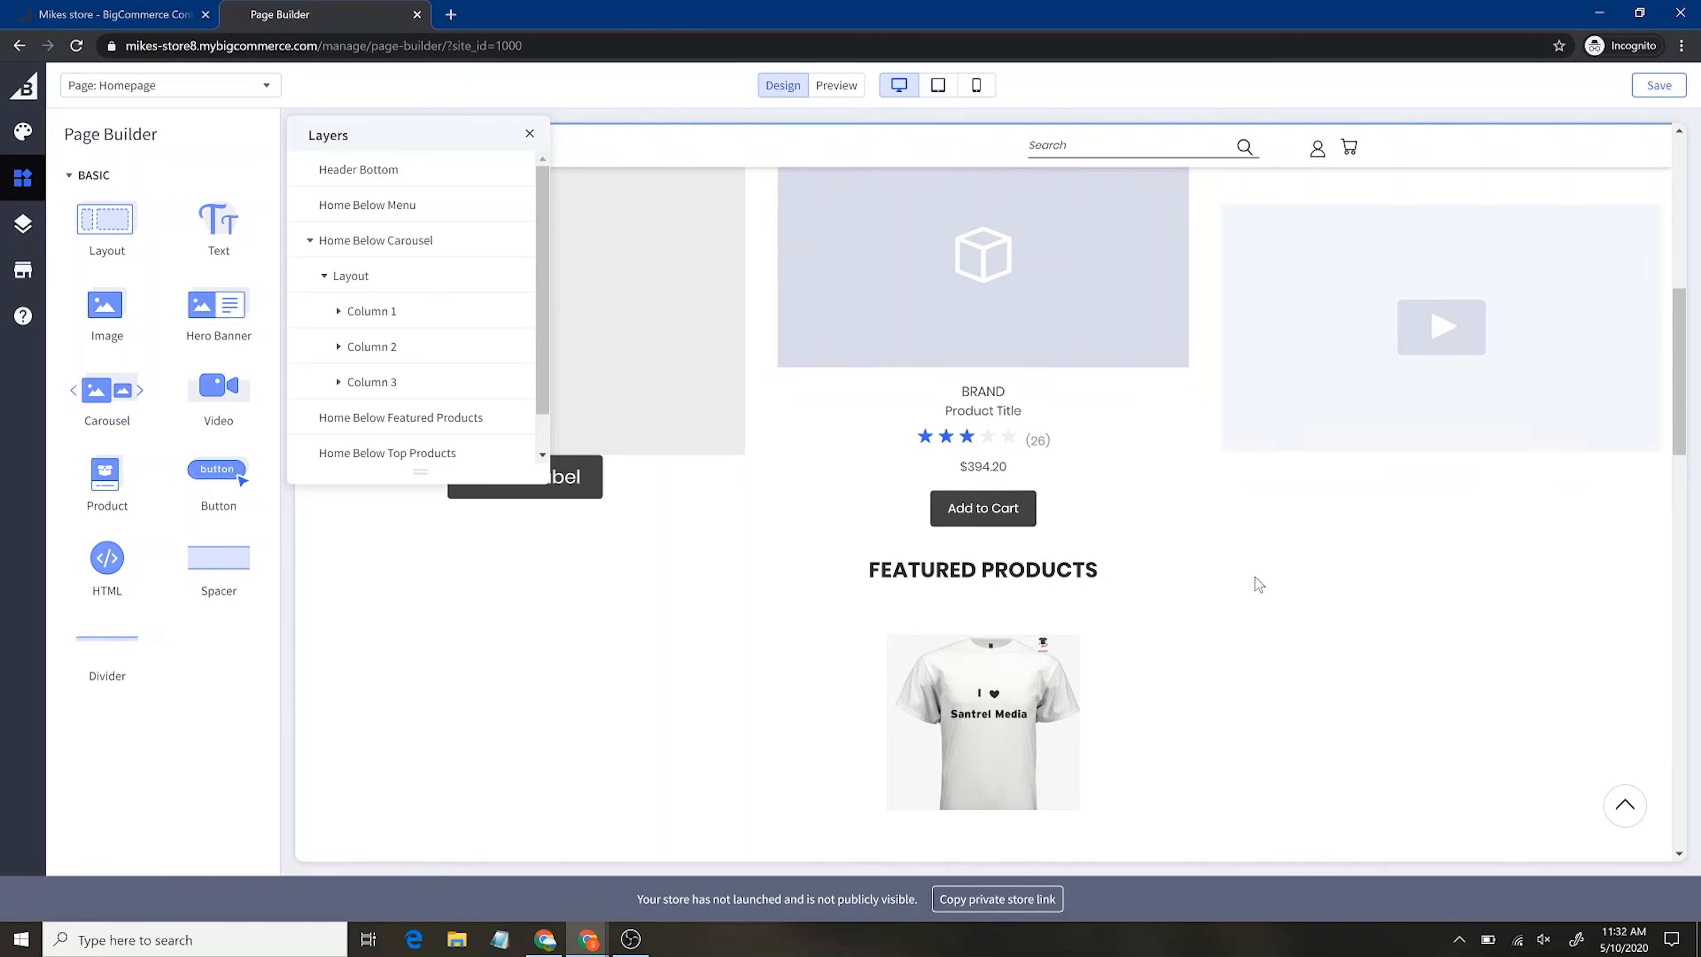
scroll(1257, 583, down, 3)
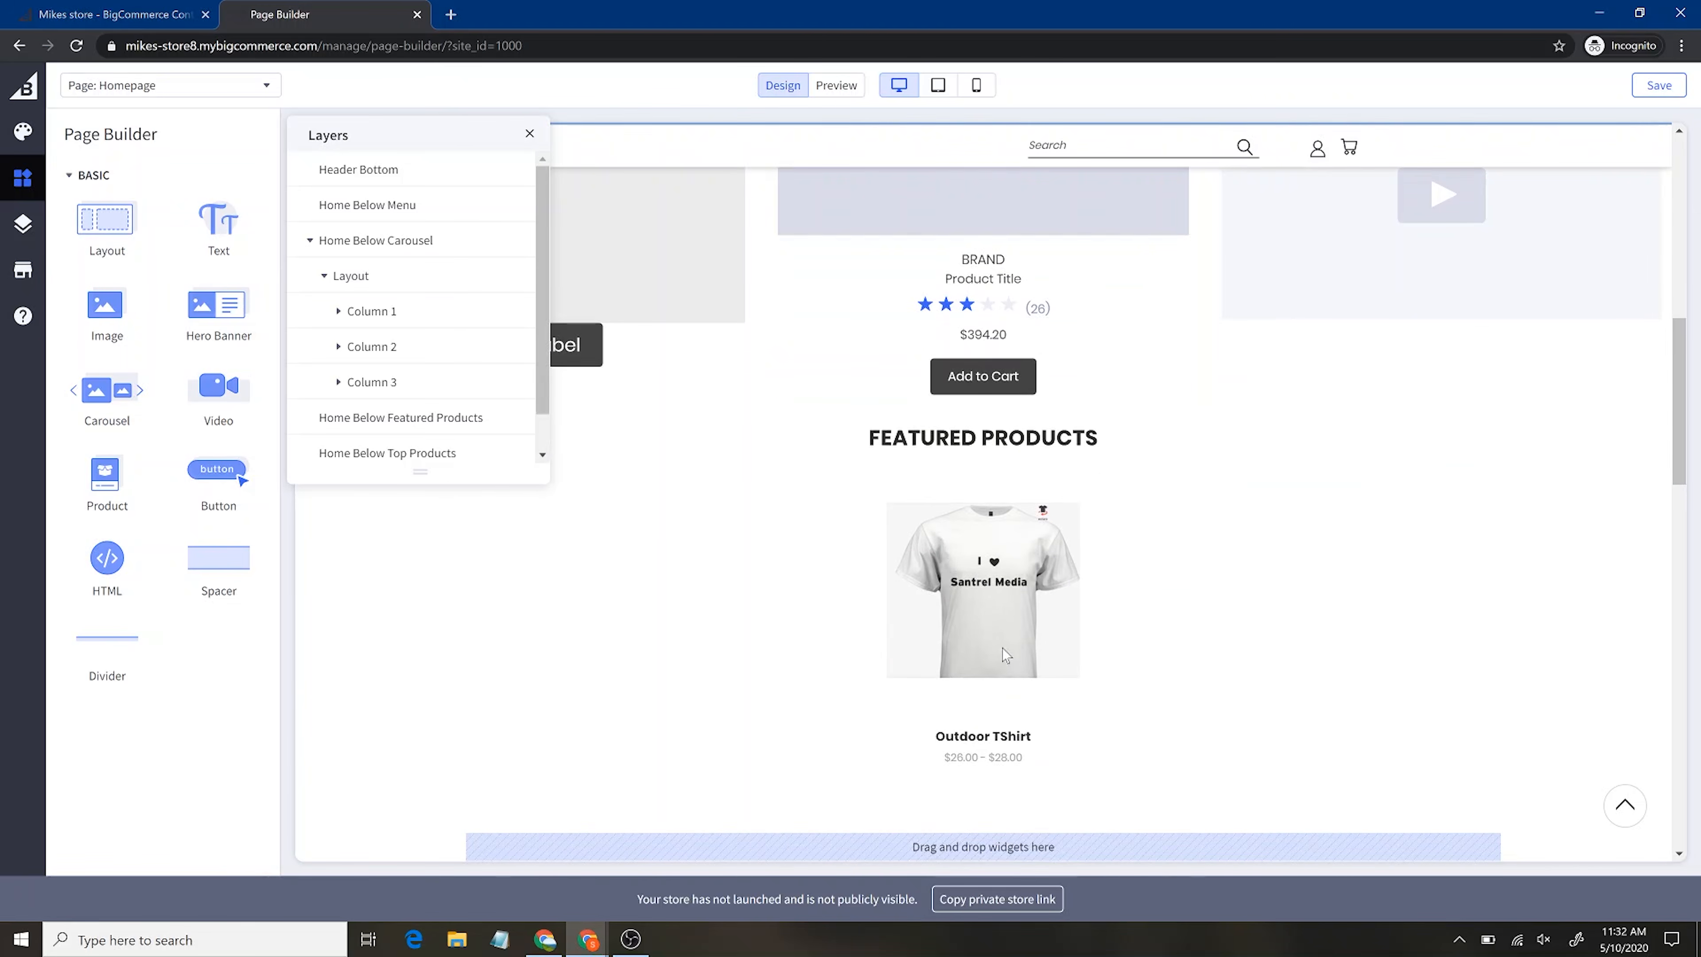
scroll(1215, 687, up, 10)
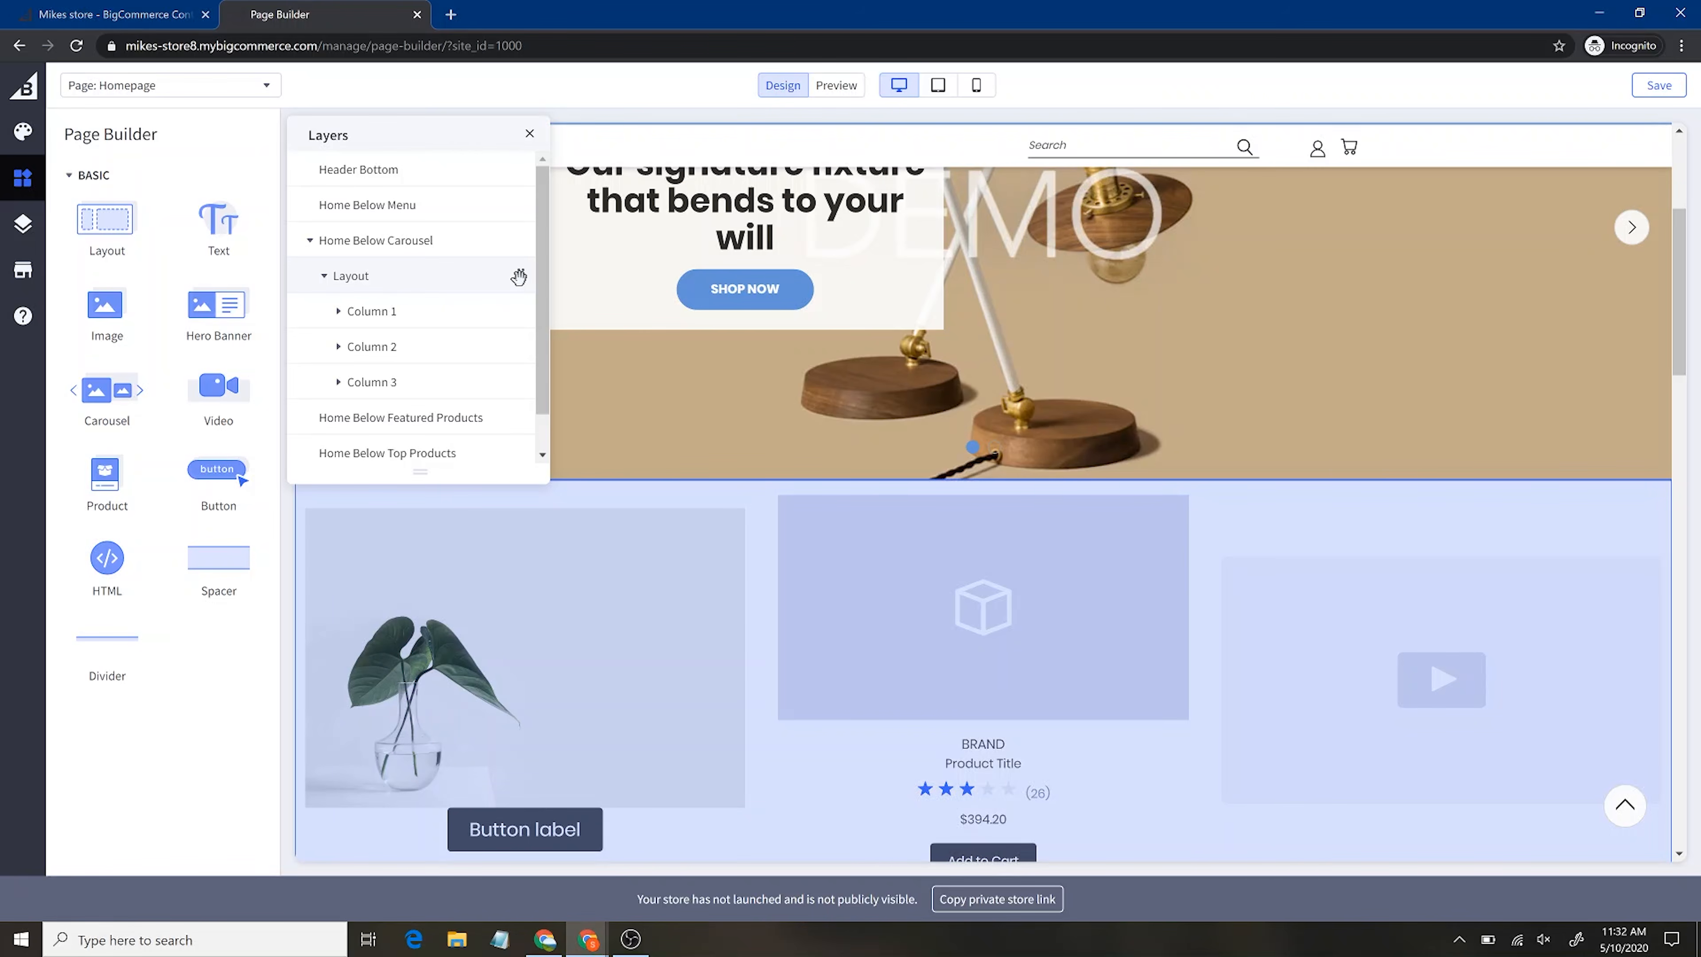
right_click(527, 250)
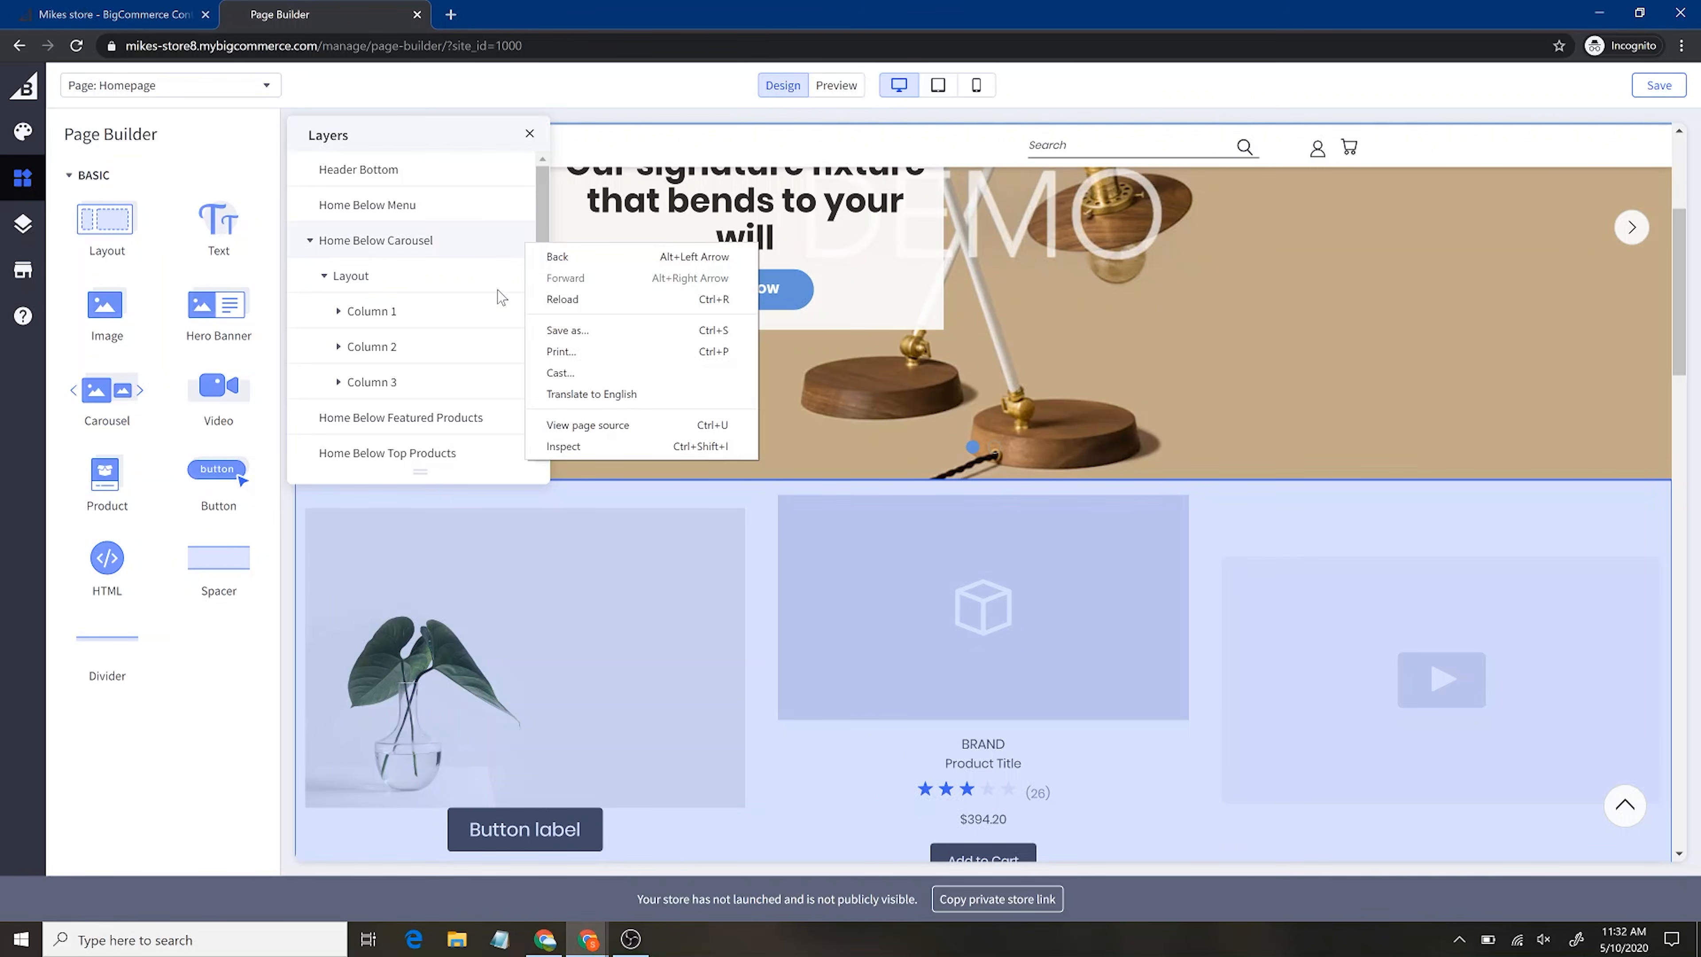
click(433, 274)
click(322, 276)
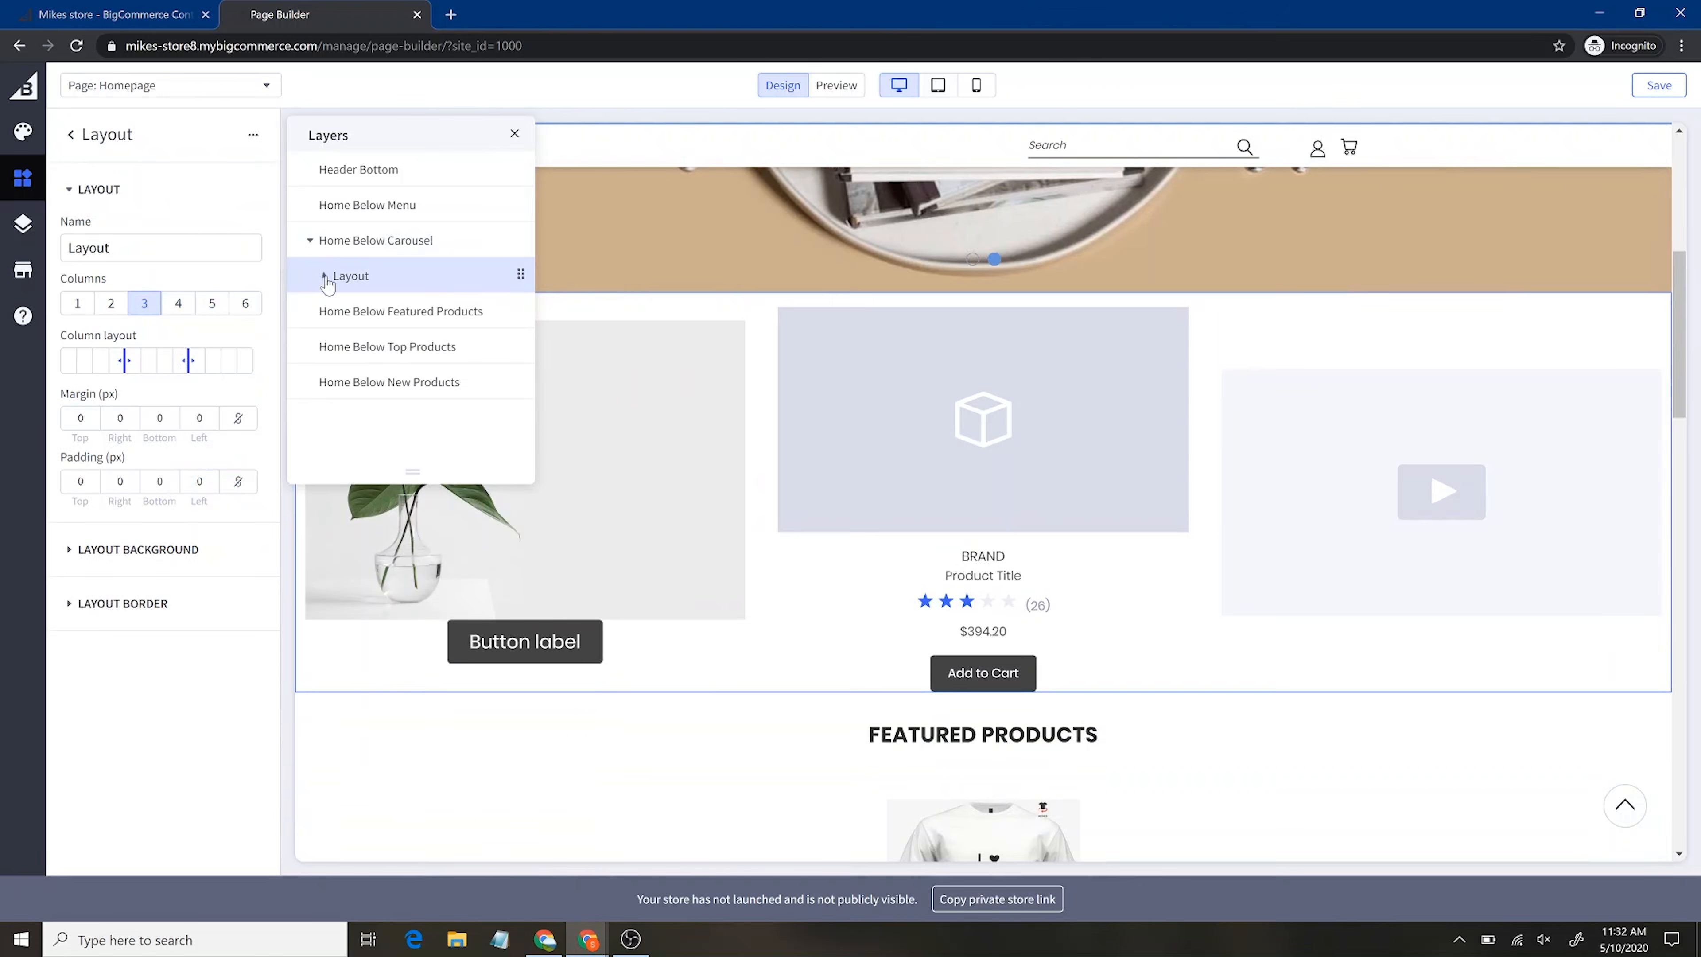
drag(519, 284, 514, 343)
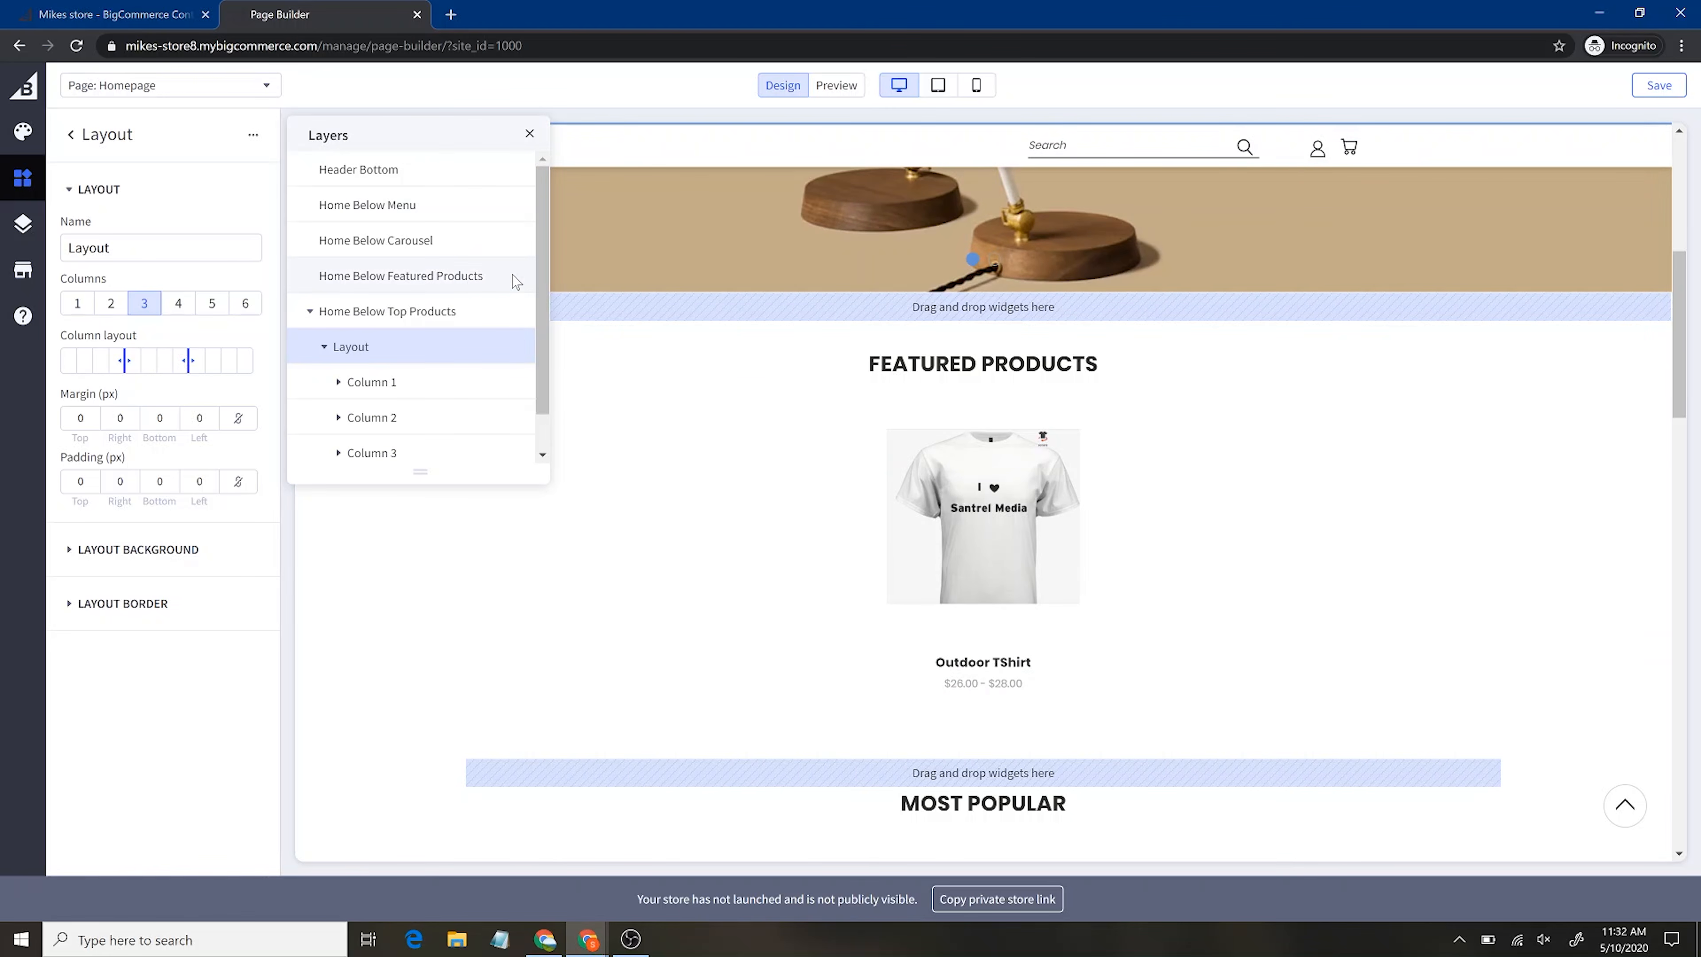
drag(529, 336, 495, 277)
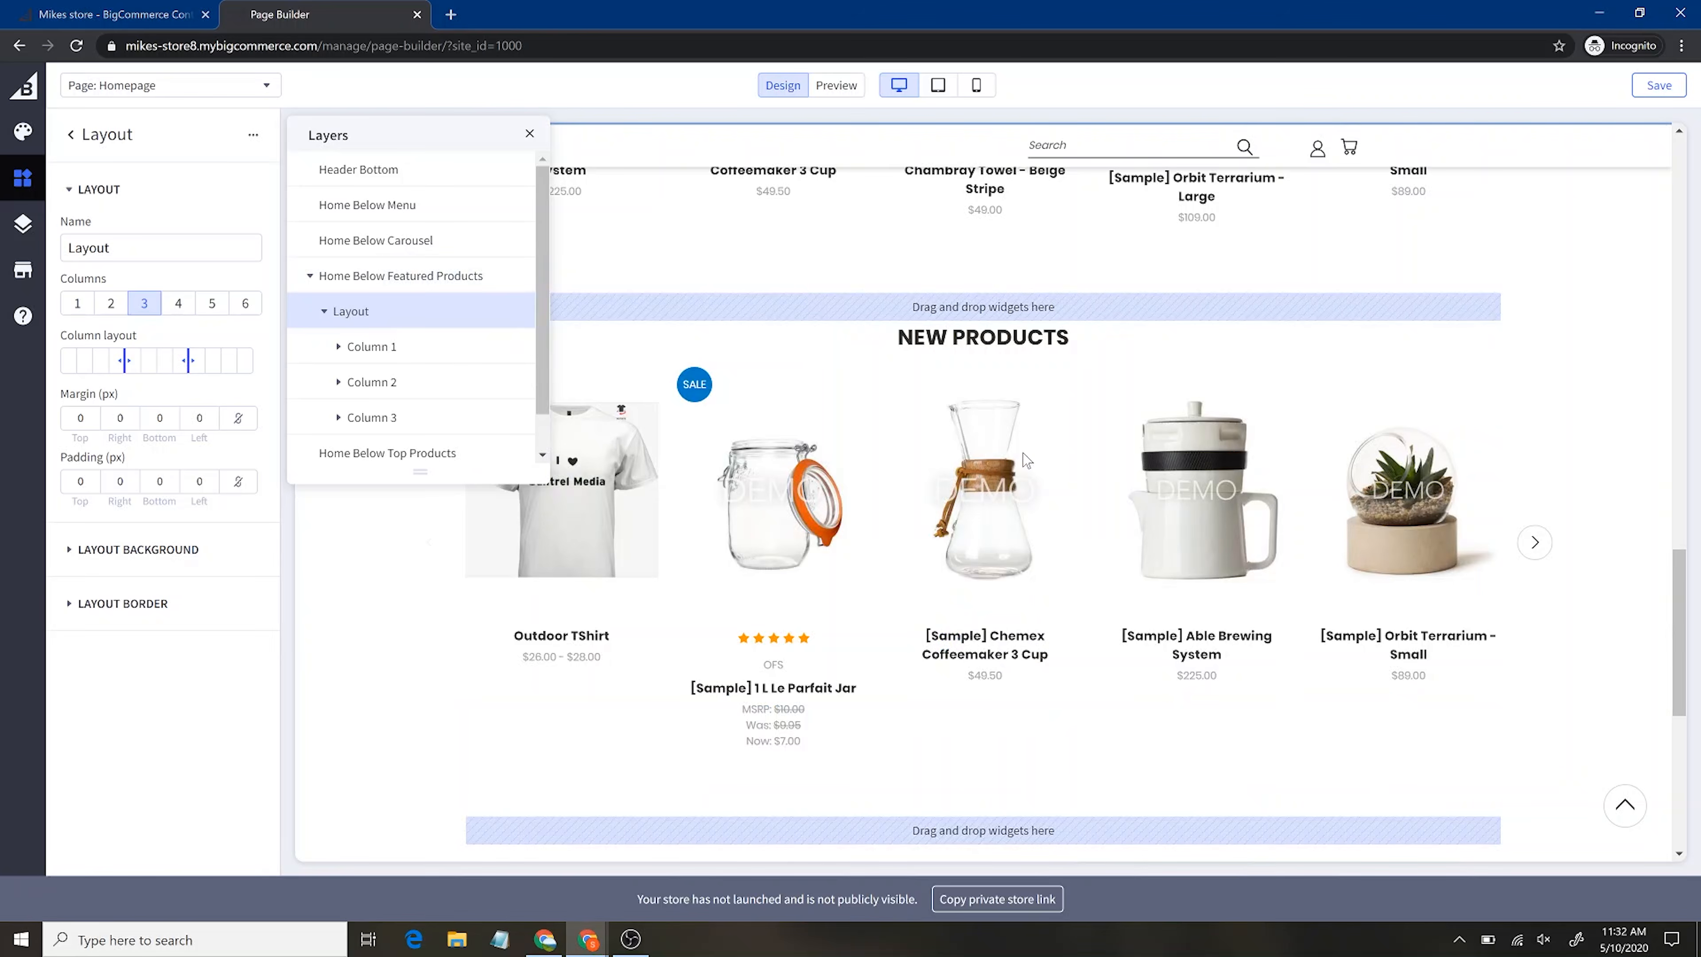
Drag the column dividers to widen the image column, narrow the product column and widen the video column
scroll(1026, 461, up, 10)
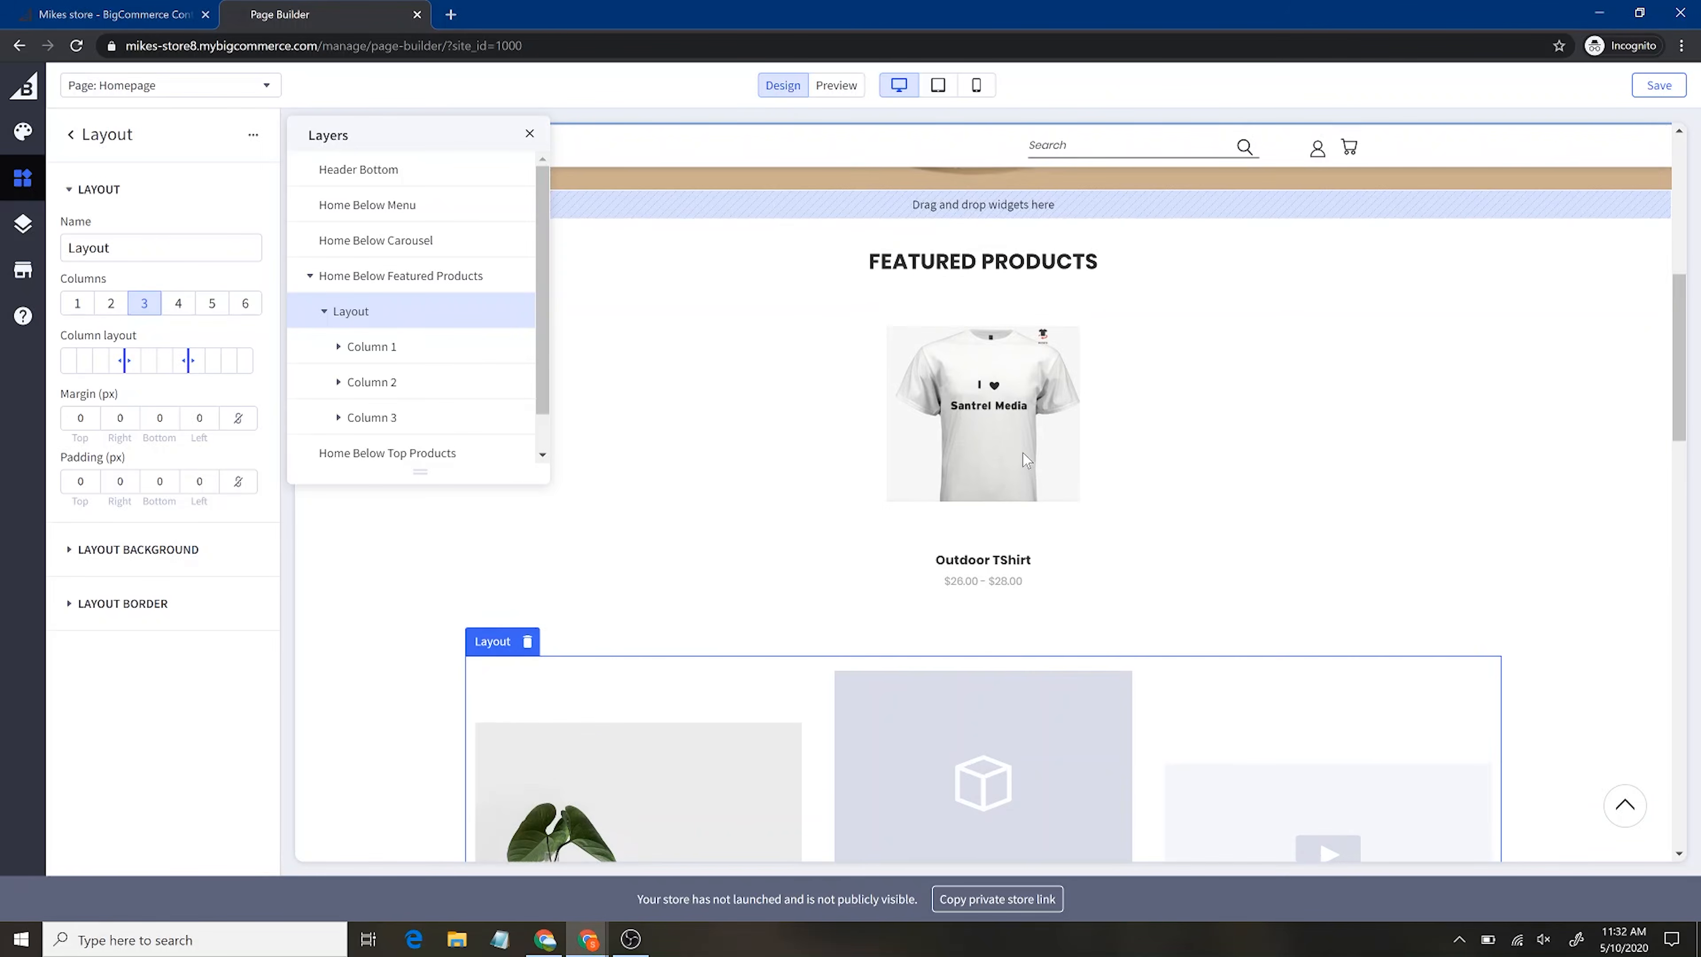
scroll(1023, 454, up, 2)
scroll(1172, 576, down, 7)
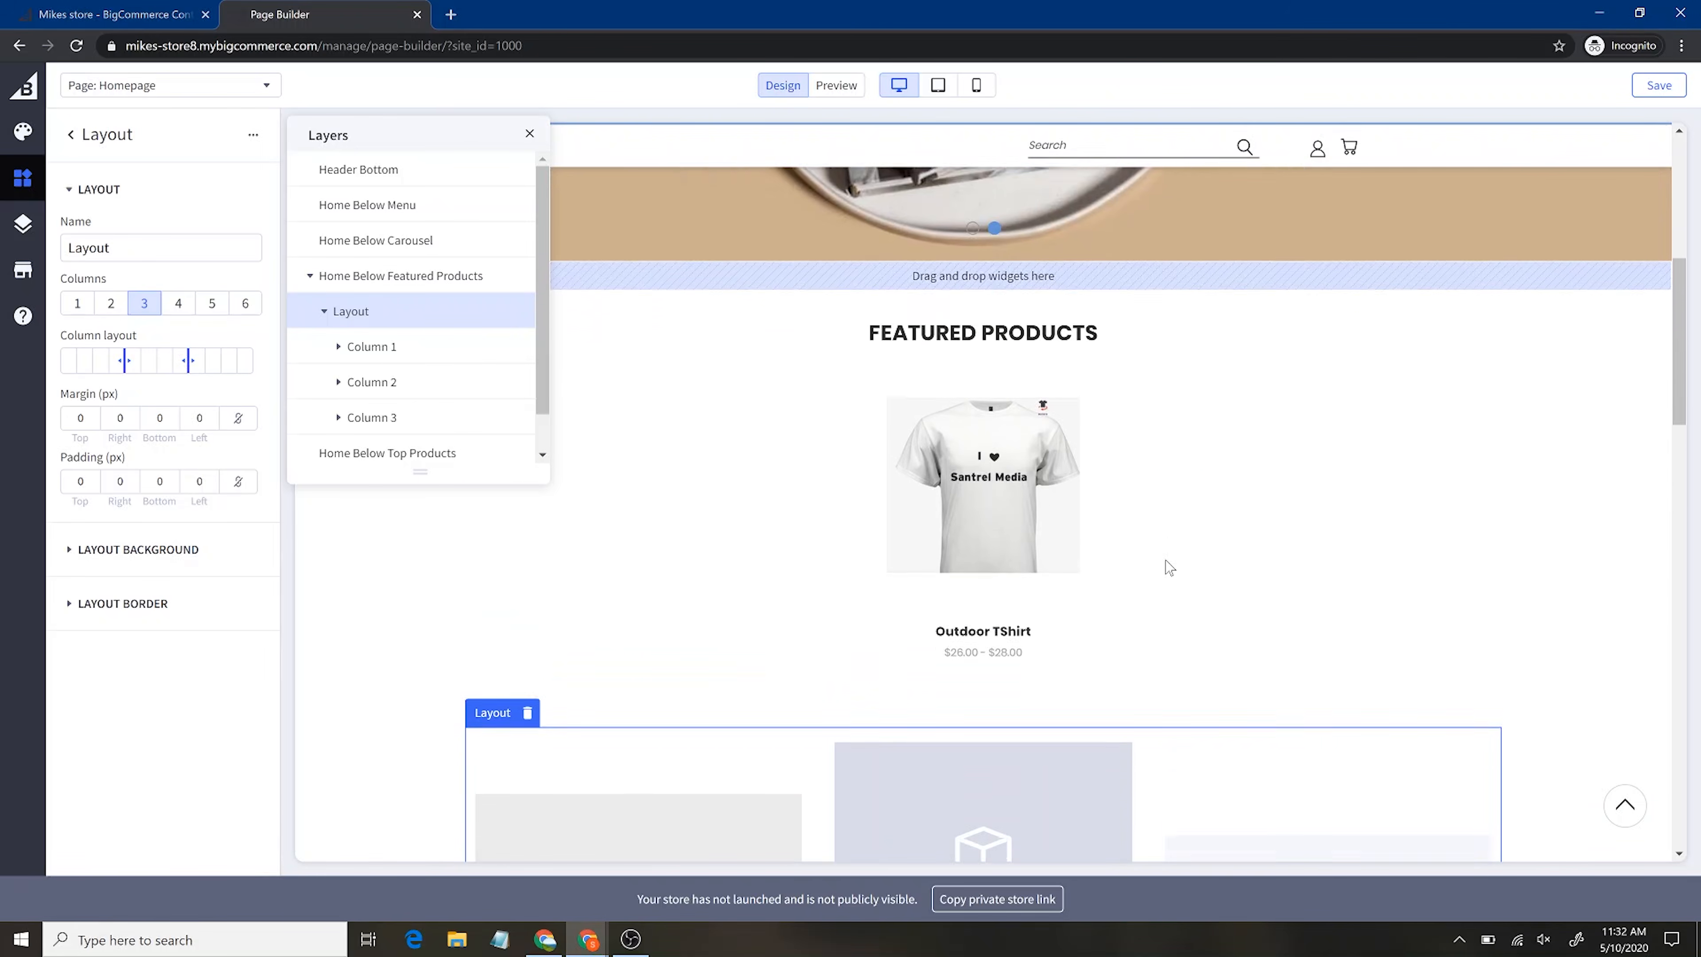
scroll(1178, 623, down, 10)
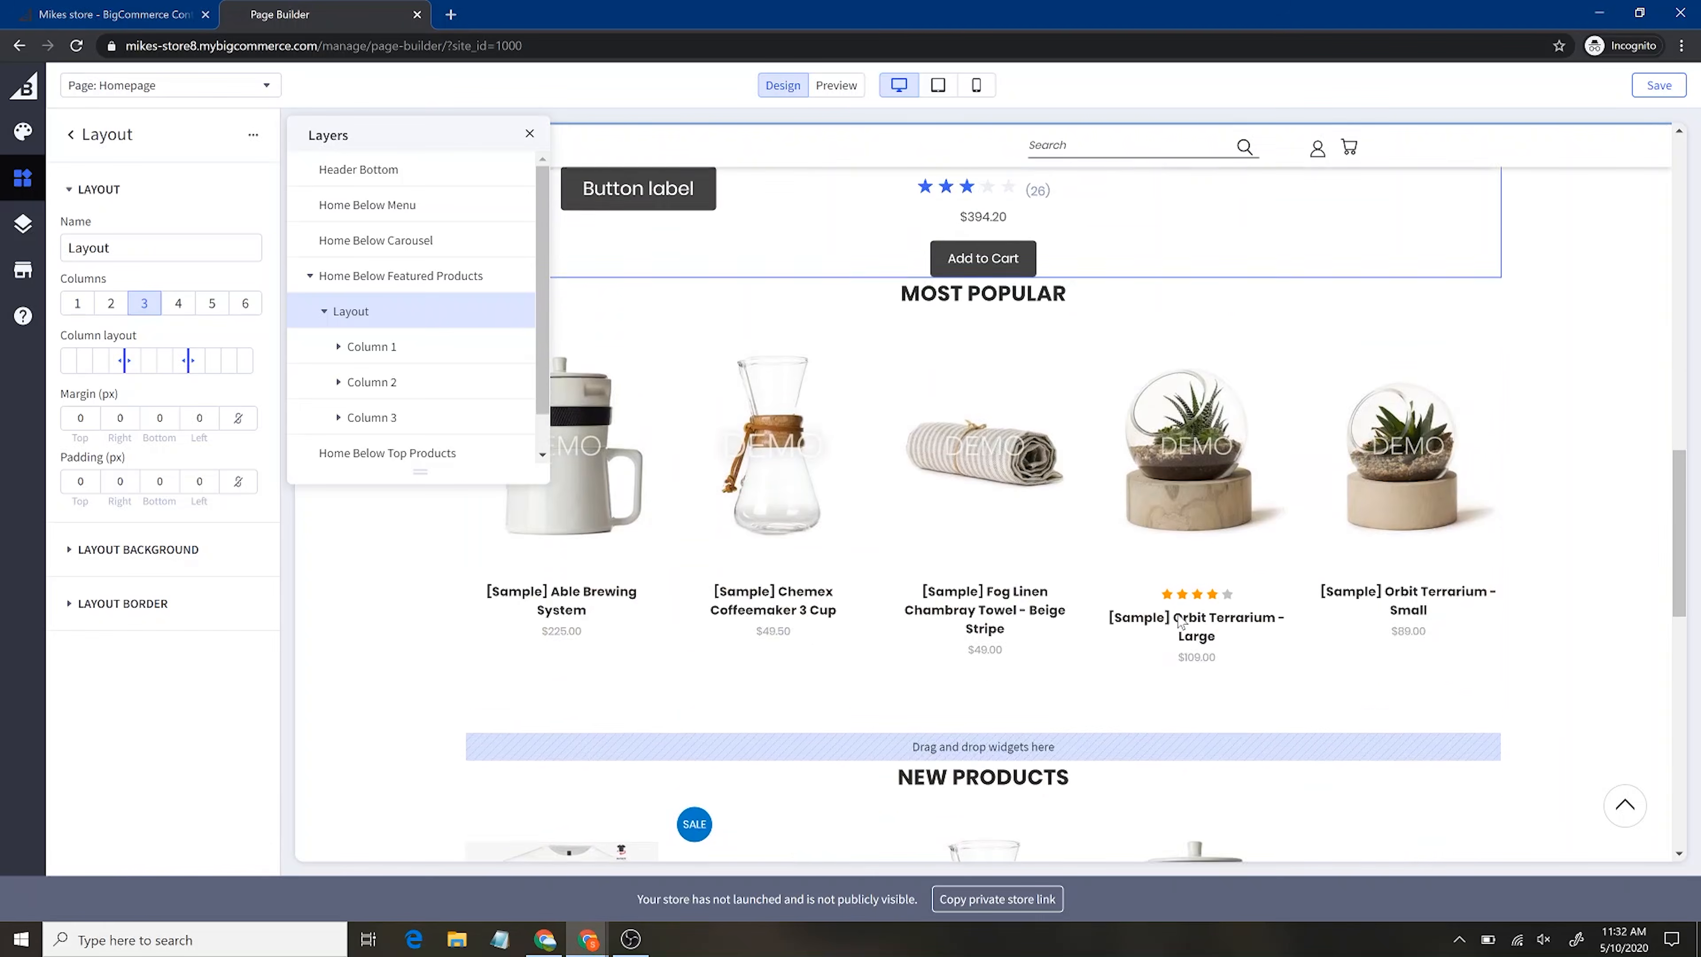
scroll(1179, 616, down, 3)
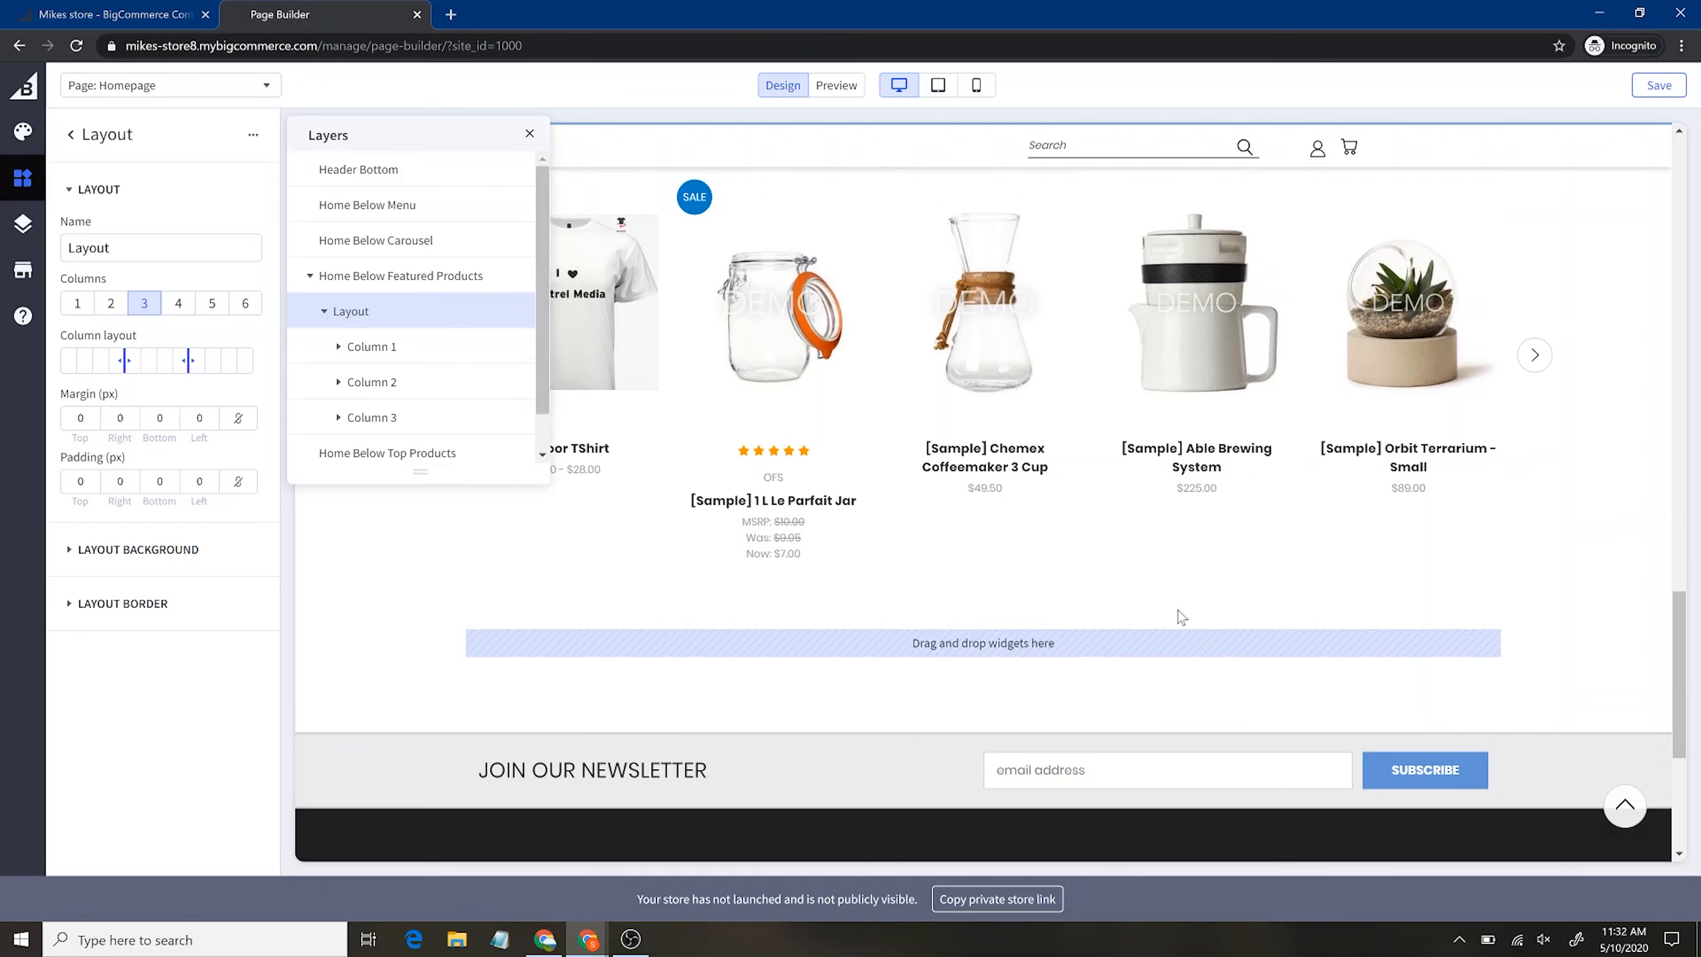
scroll(962, 502, up, 12)
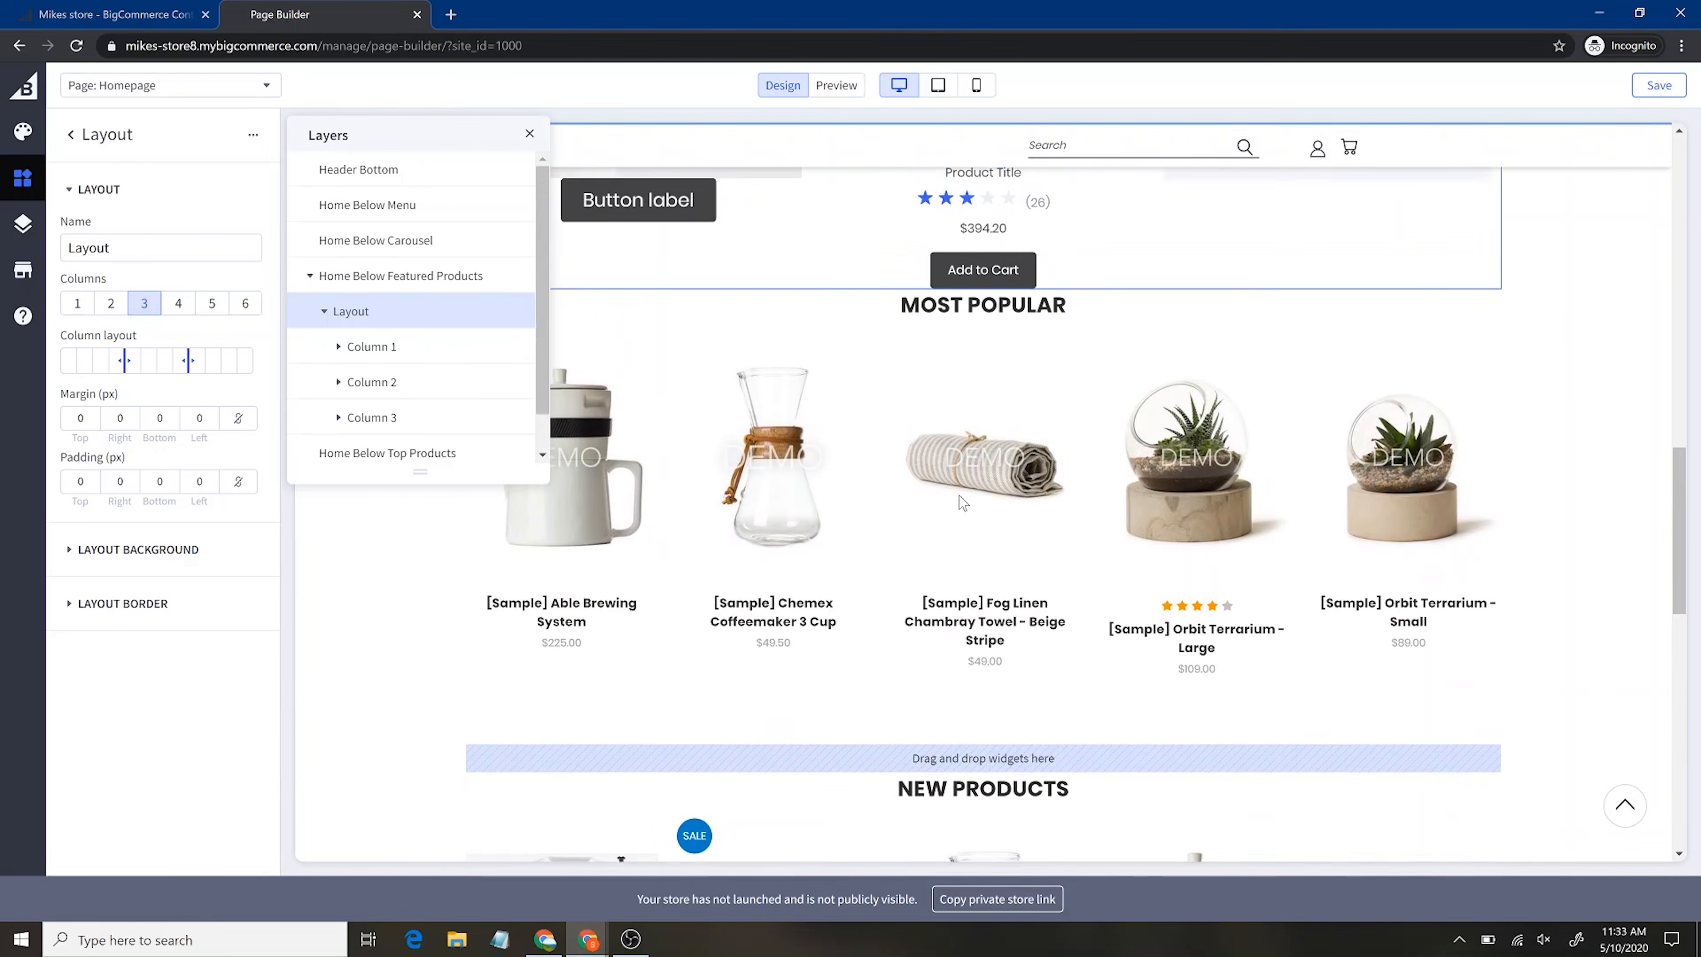
scroll(960, 504, up, 1)
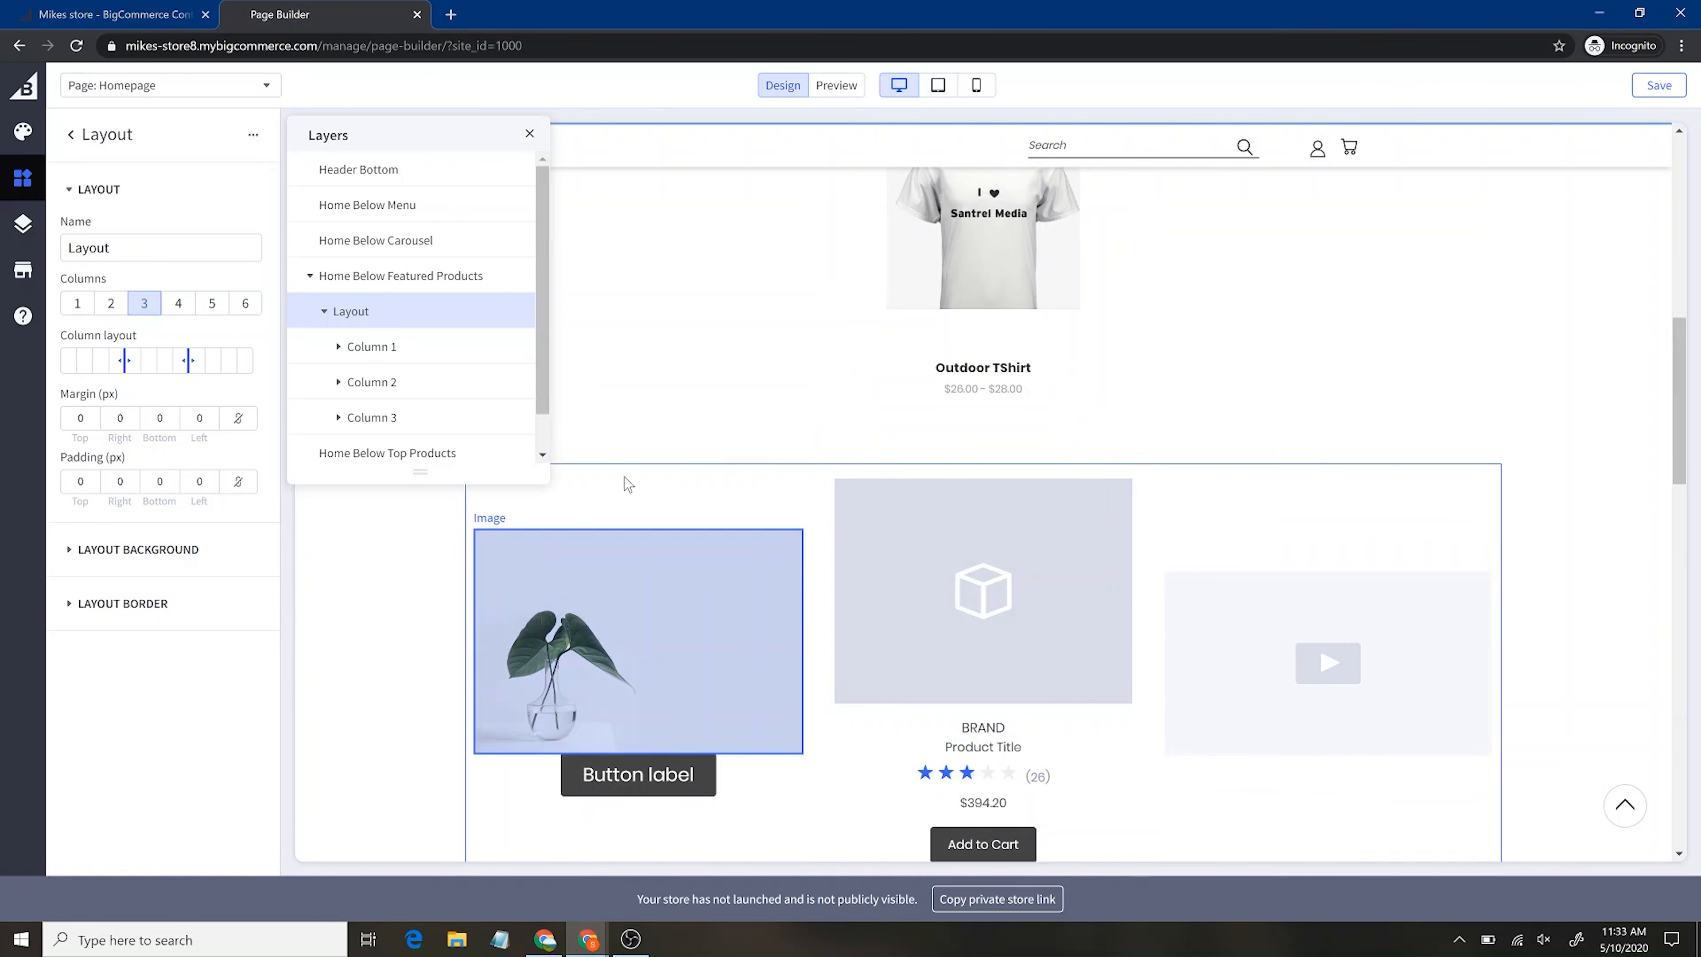
drag(137, 361, 205, 361)
scroll(1272, 631, down, 3)
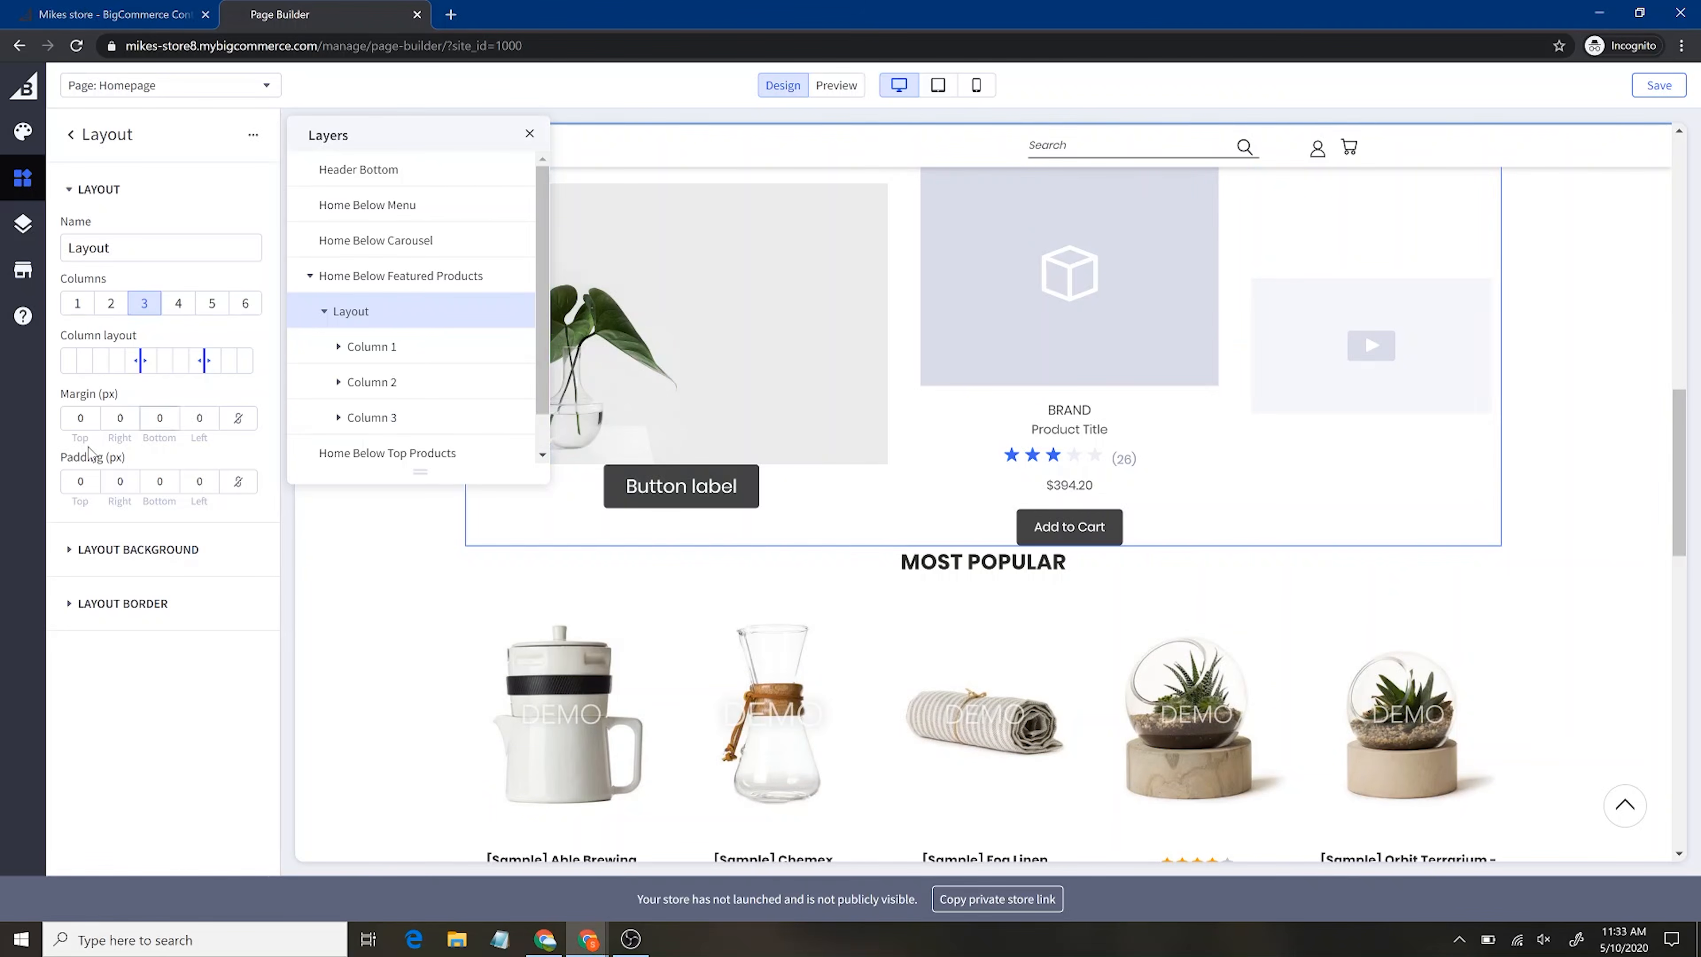
drag(203, 360, 173, 361)
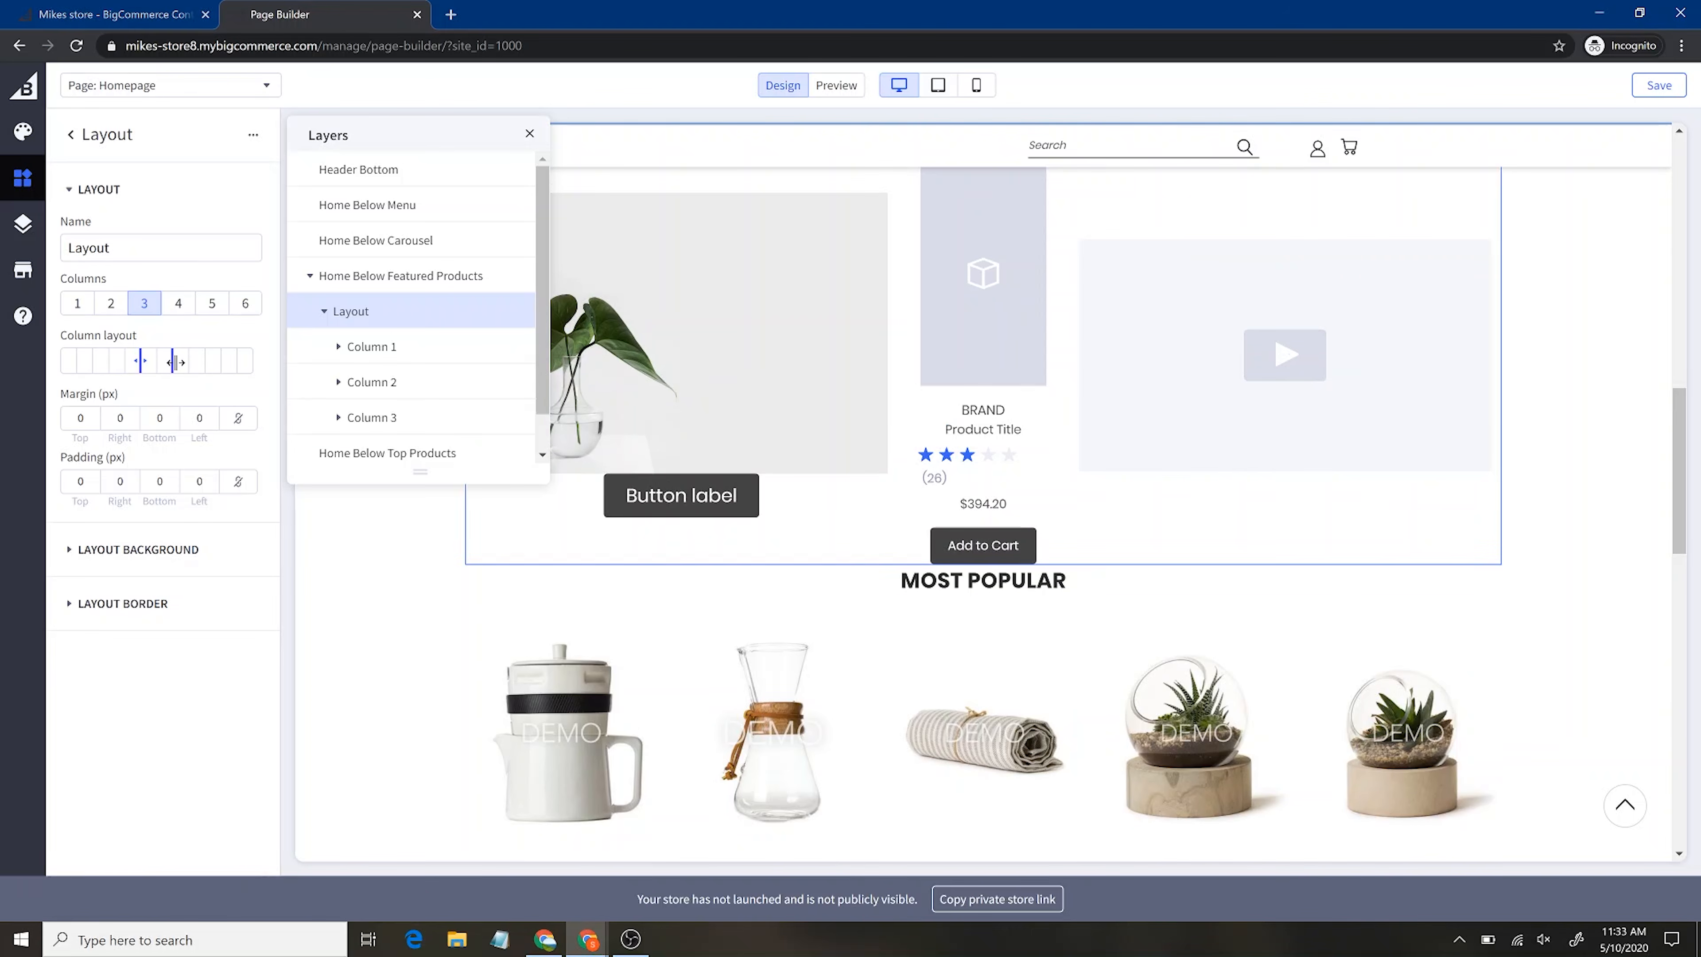
scroll(1253, 432, up, 3)
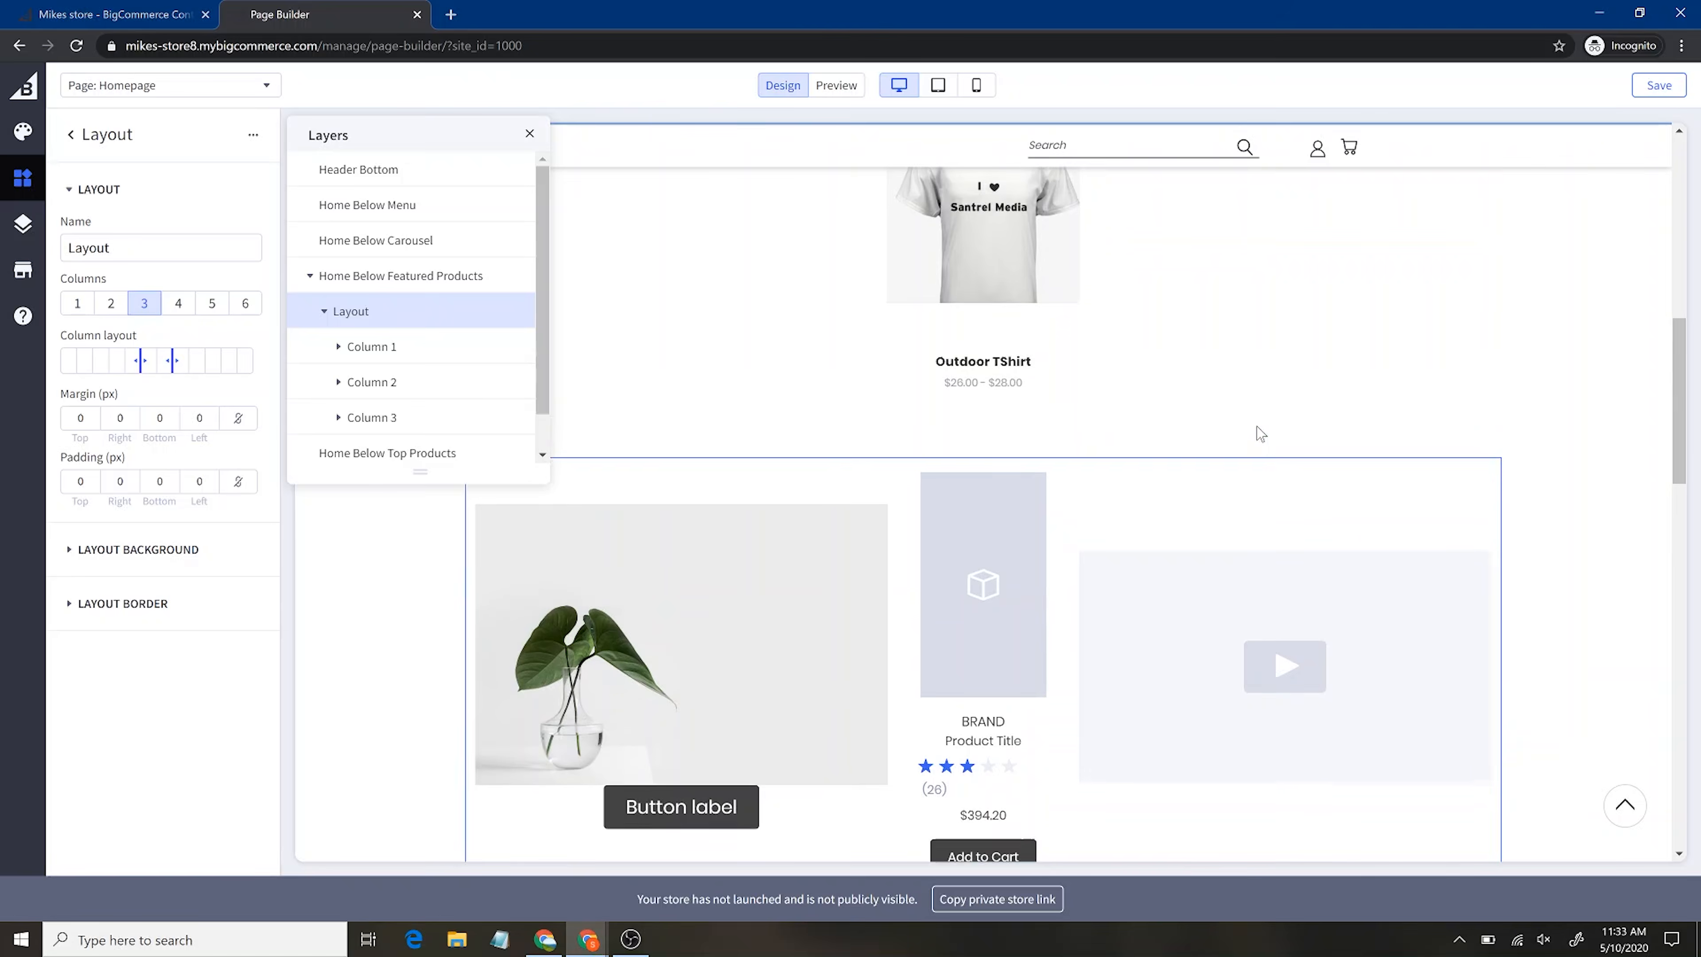
scroll(1257, 434, down, 3)
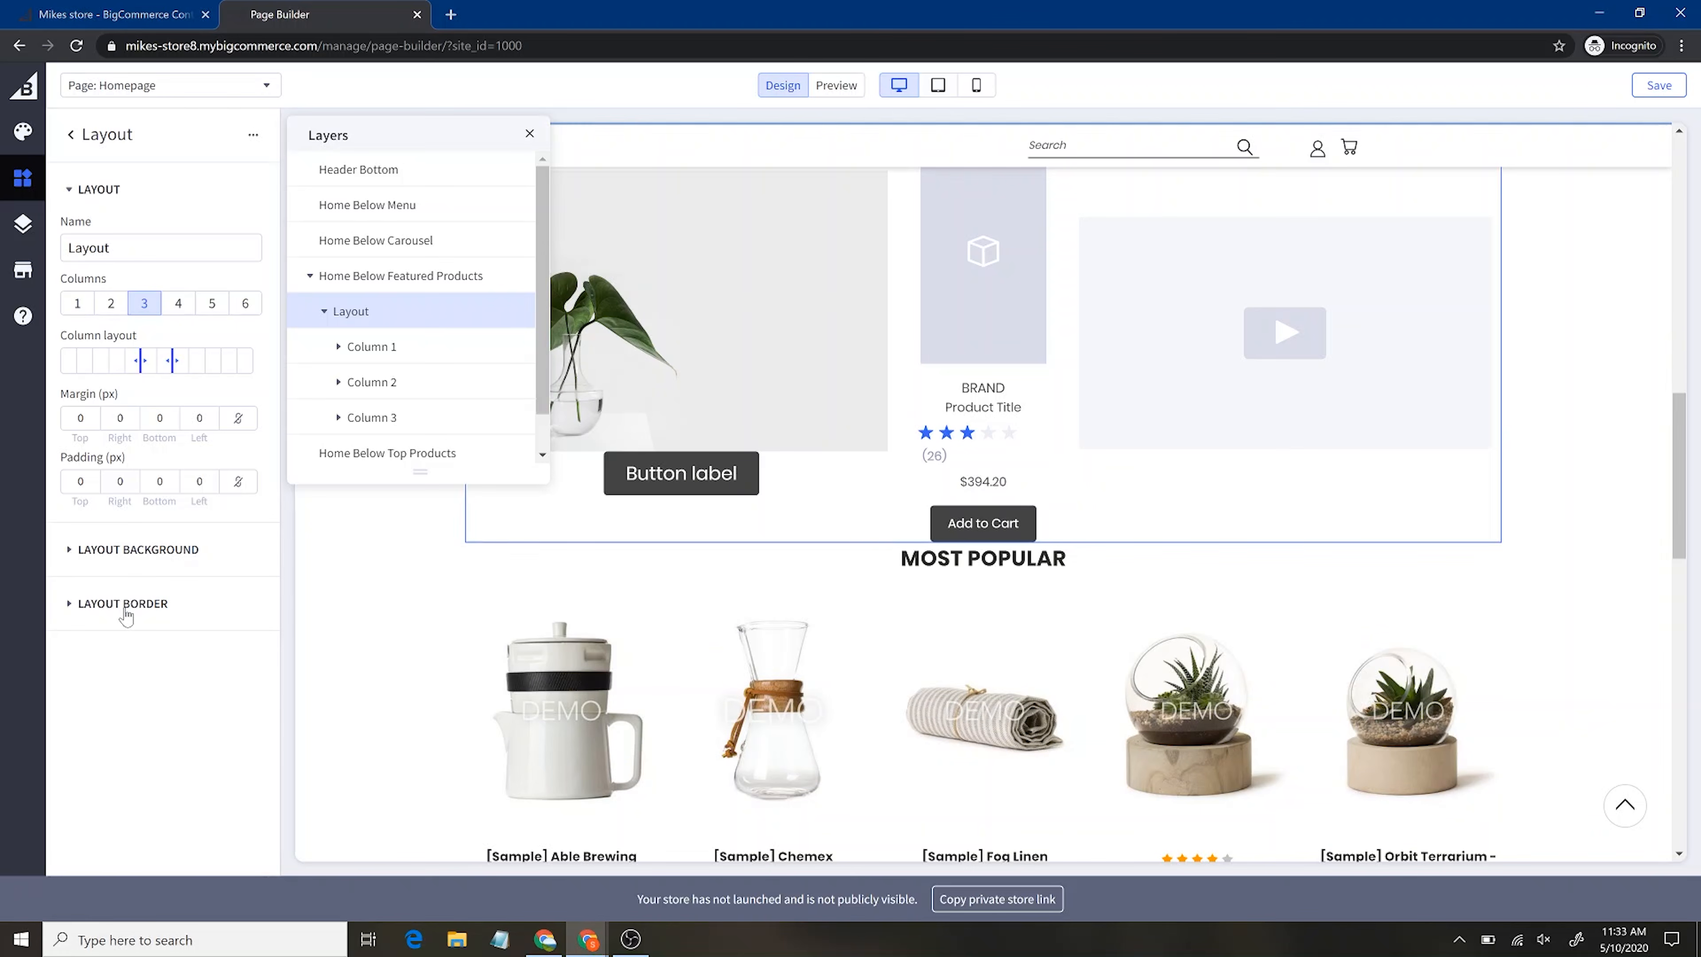
Close the Layers list and the layout settings, then launch the live storefront in a new tab
click(23, 224)
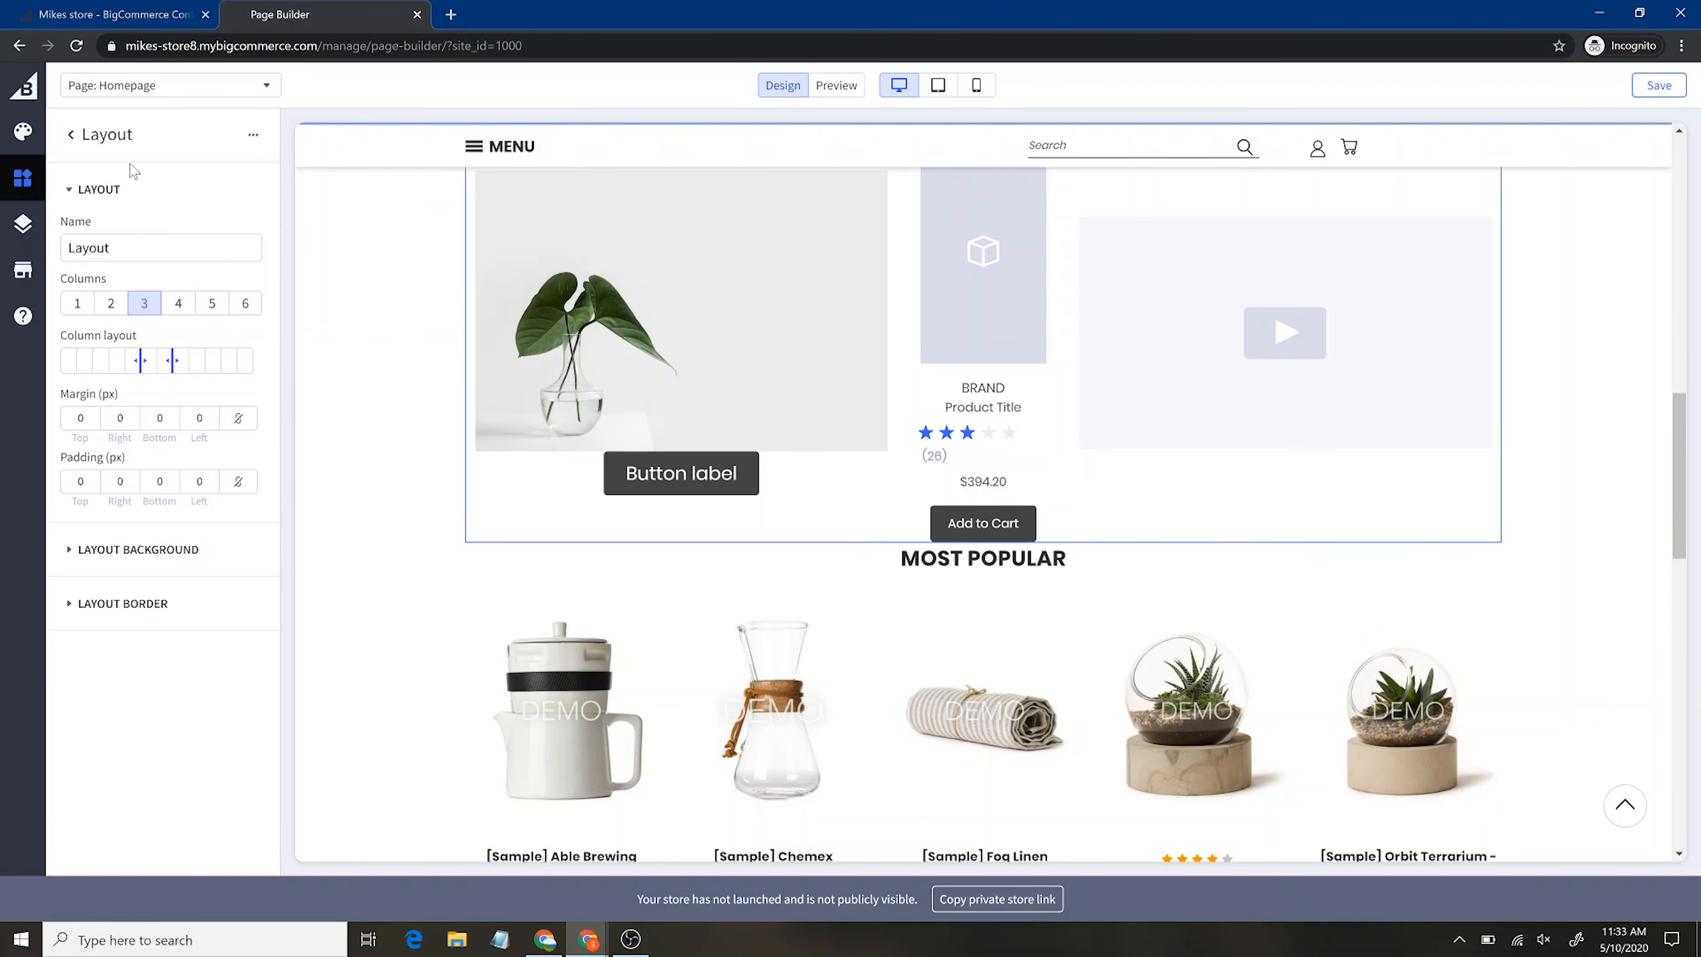
click(70, 137)
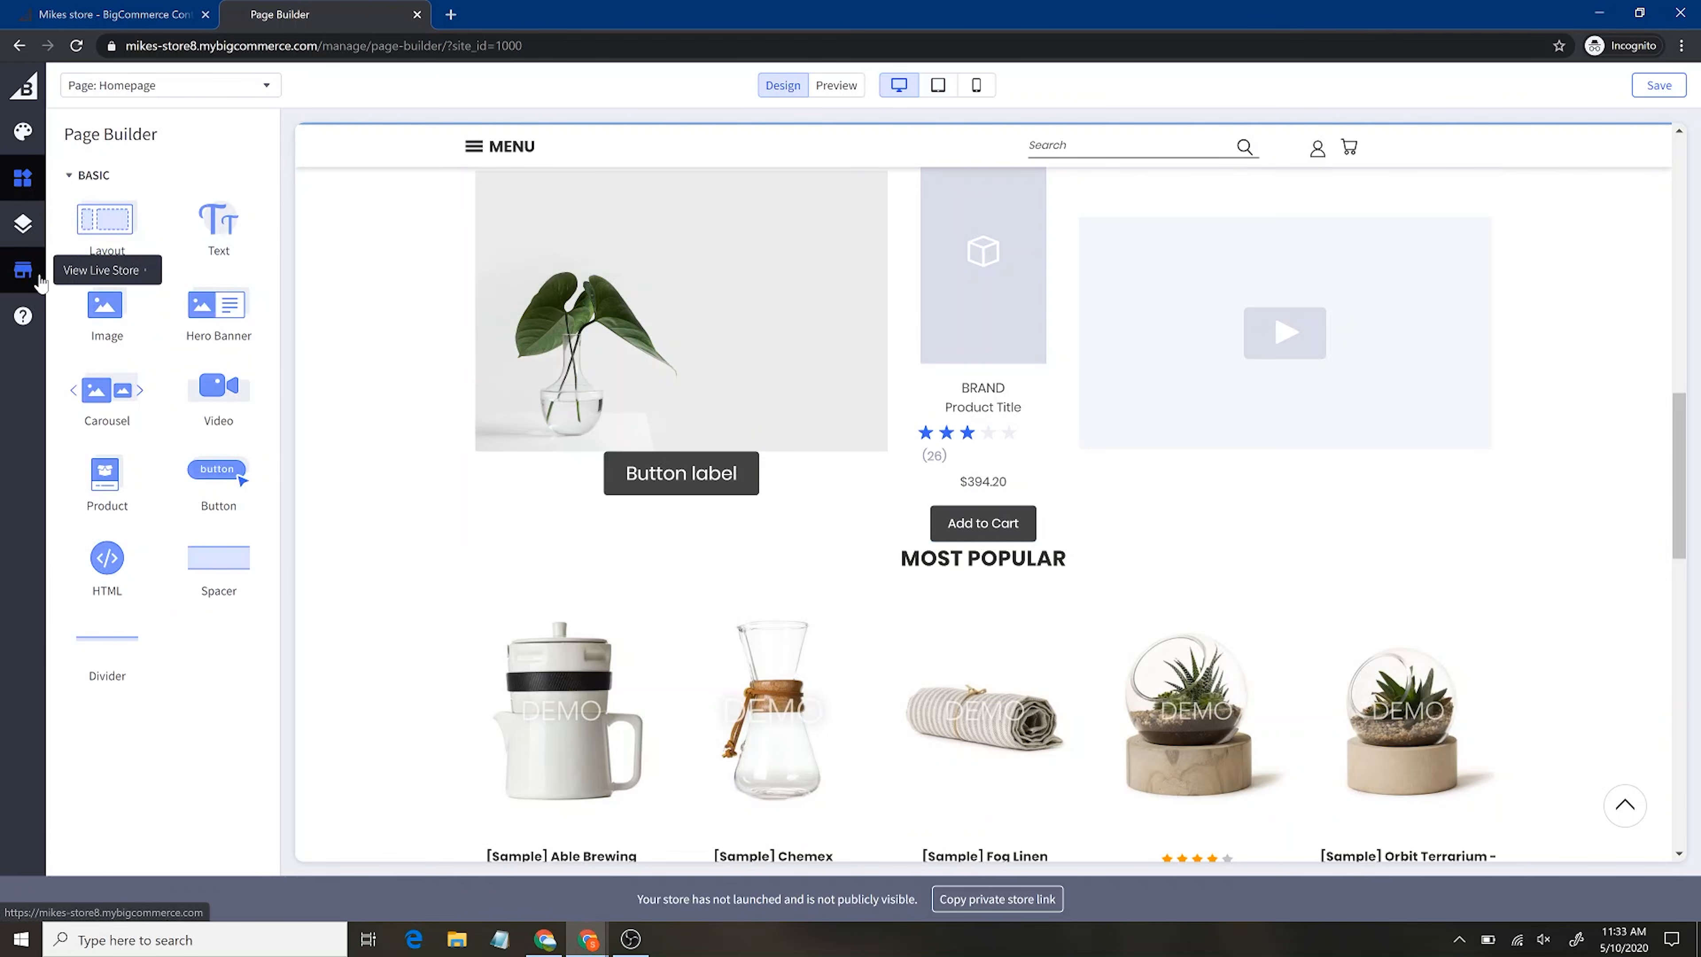
click(20, 278)
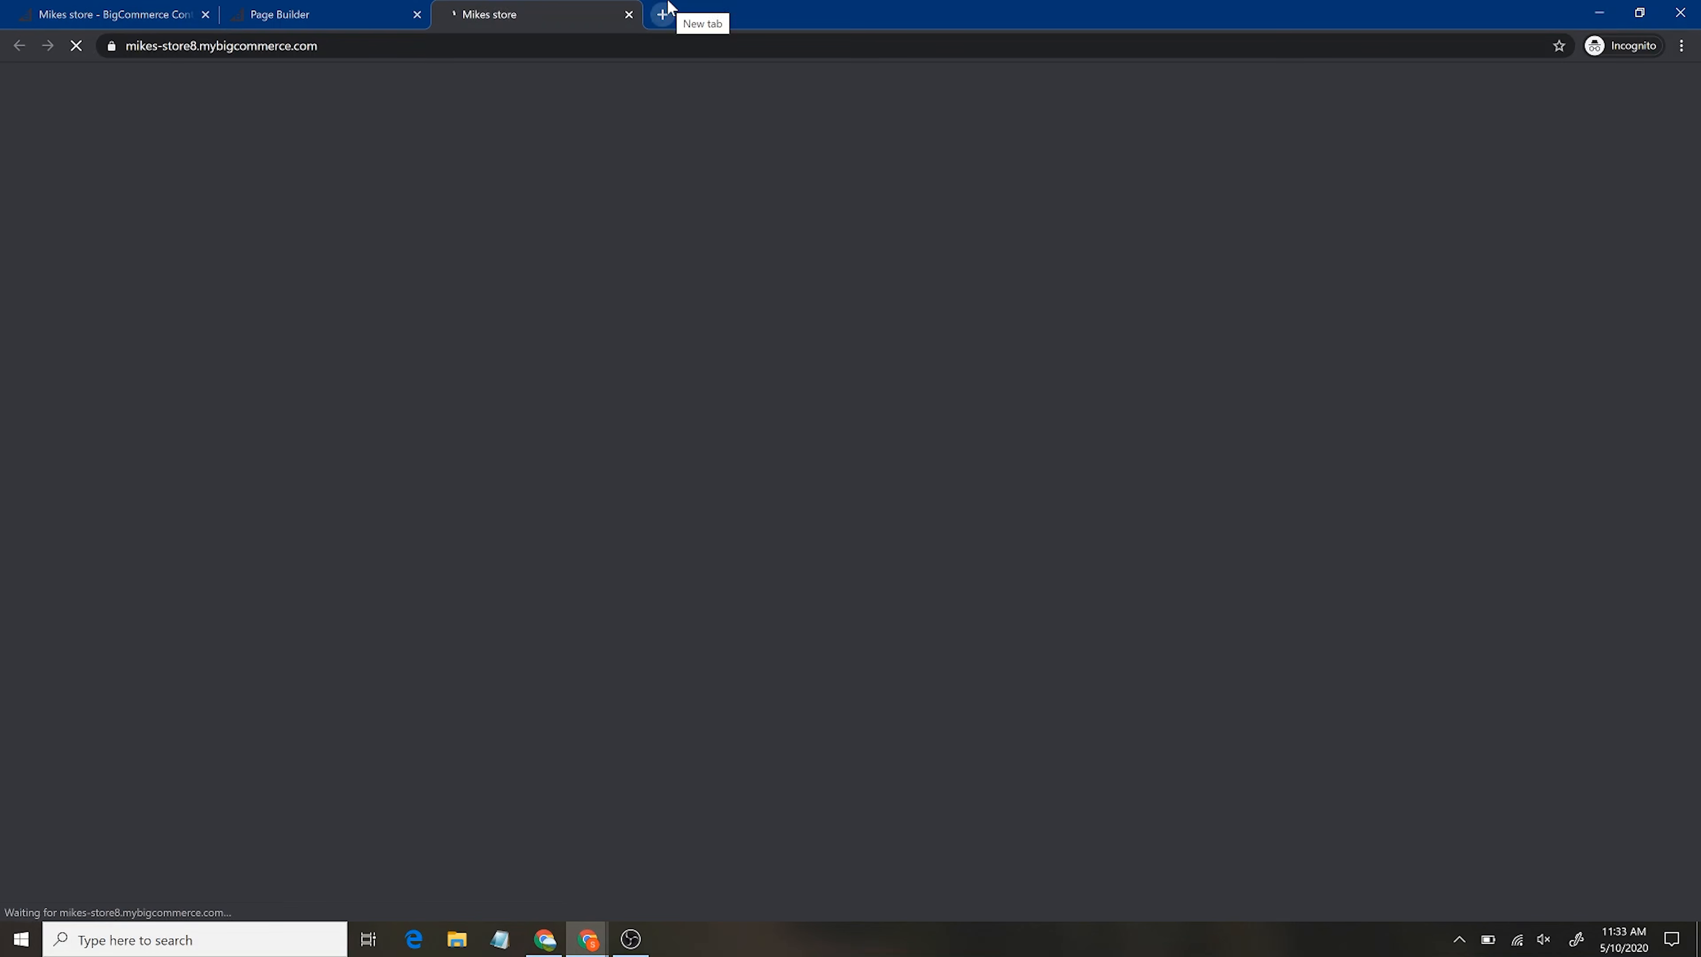
Scroll through the live storefront homepage to check for the new layout
scroll(902, 455, down, 5)
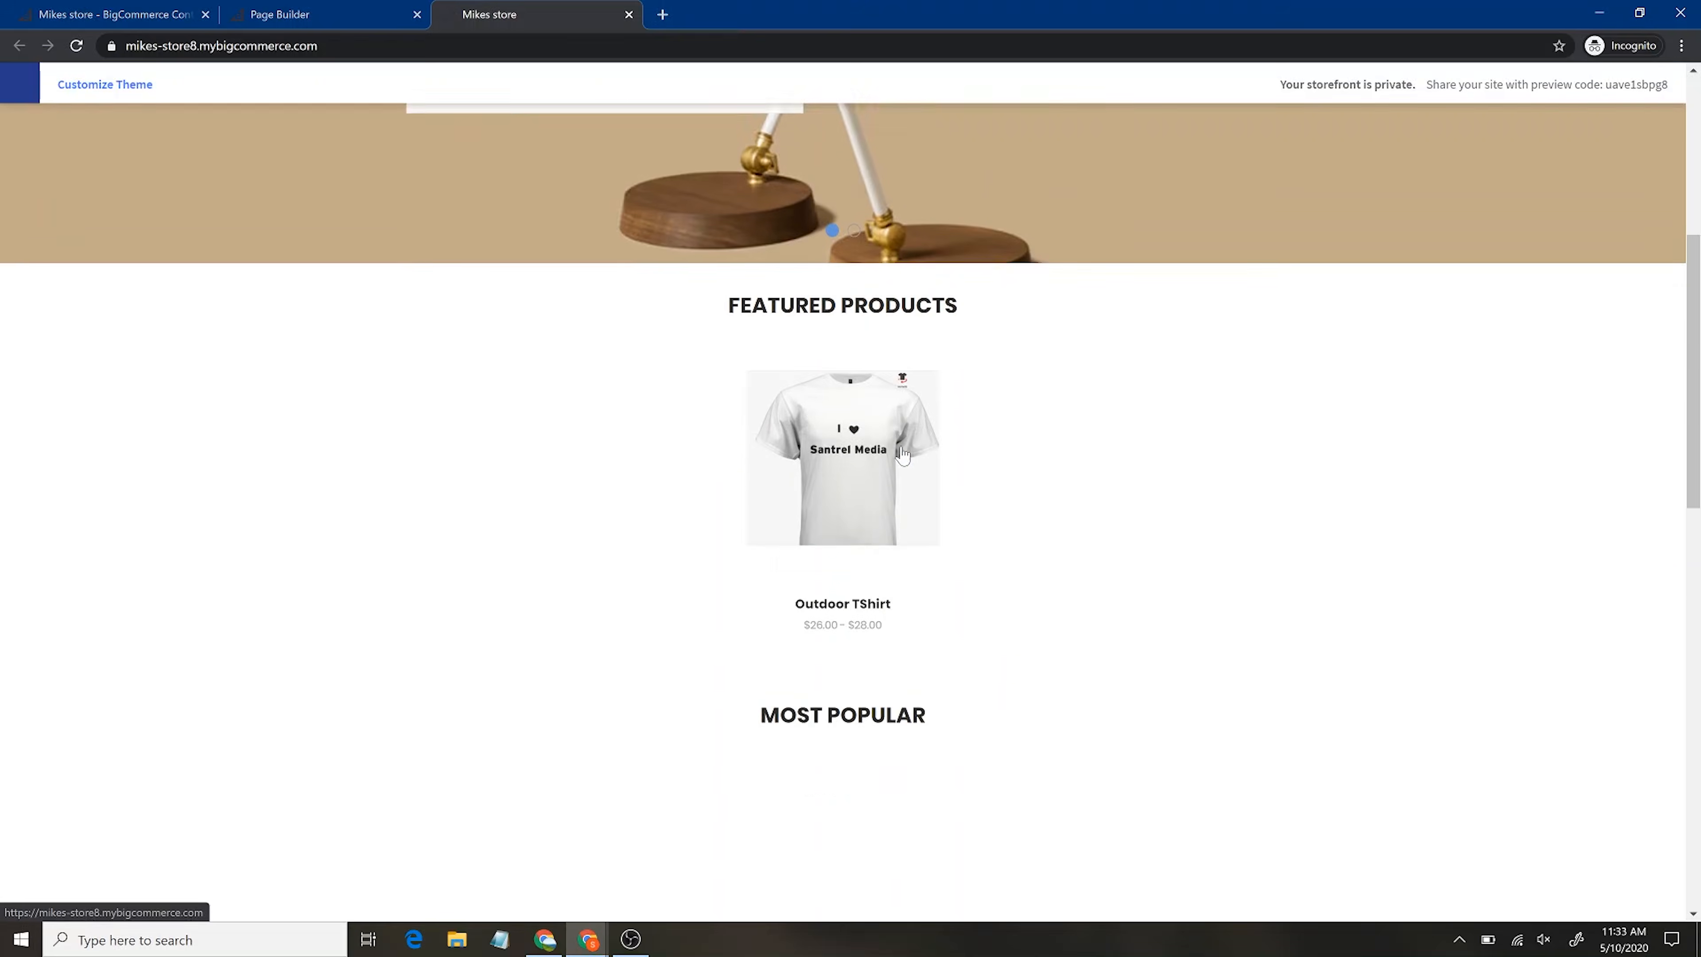
scroll(901, 455, down, 2)
scroll(962, 836, down, 8)
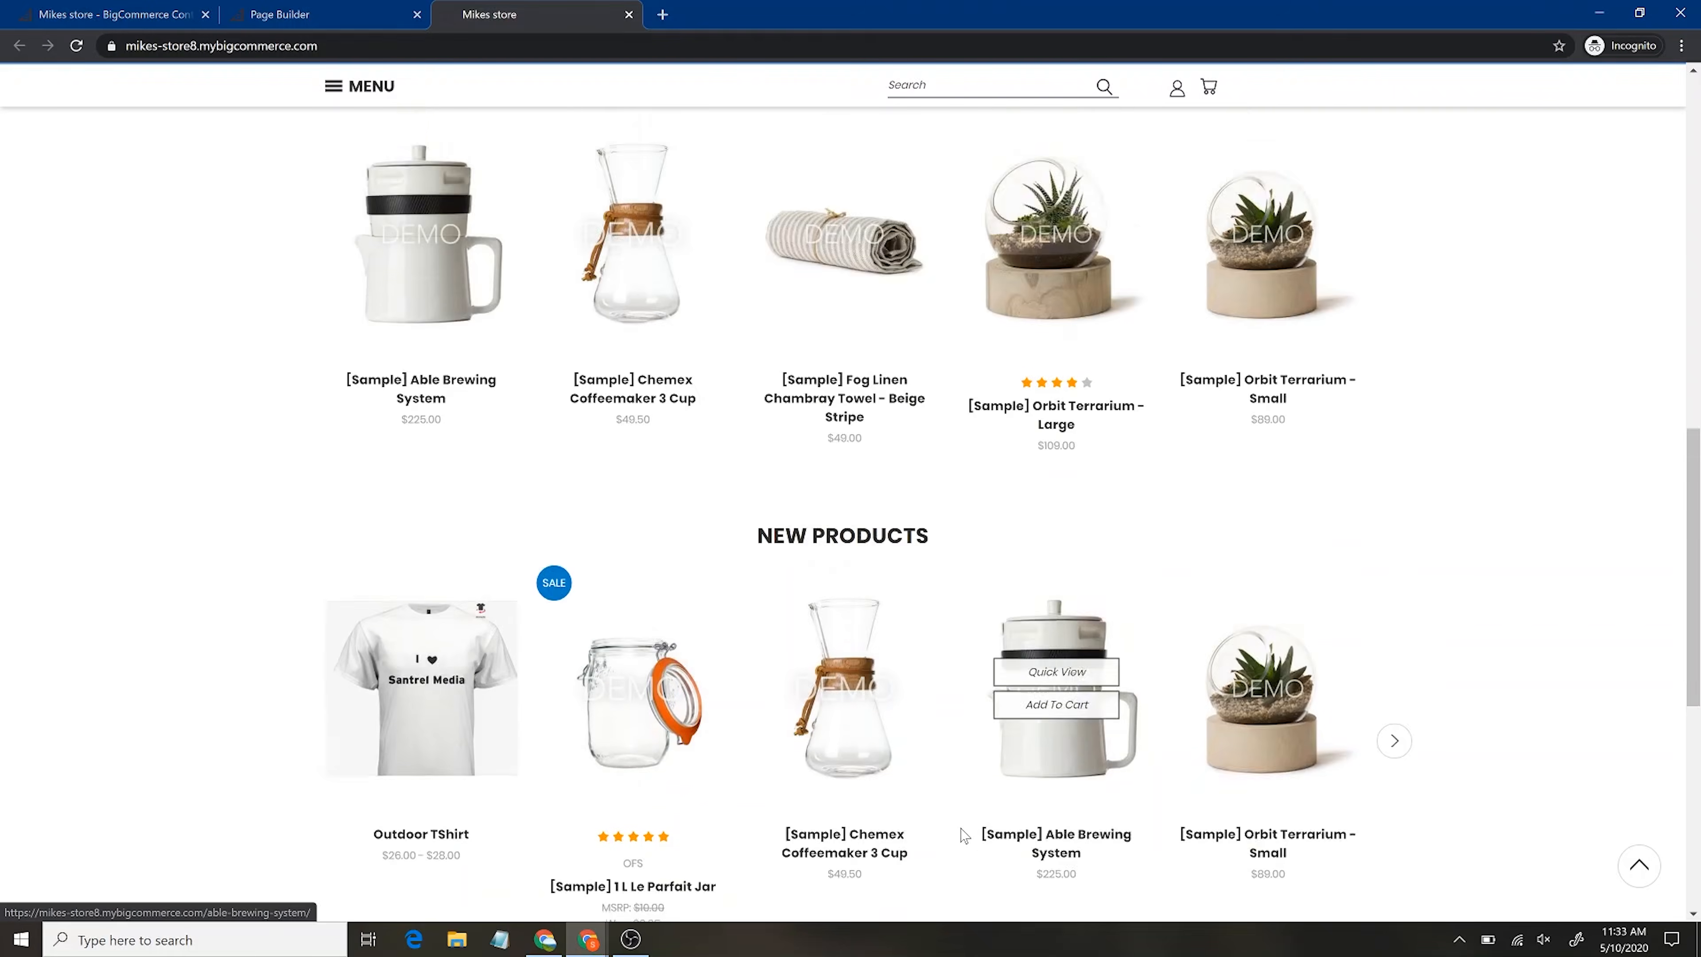
scroll(960, 834, up, 10)
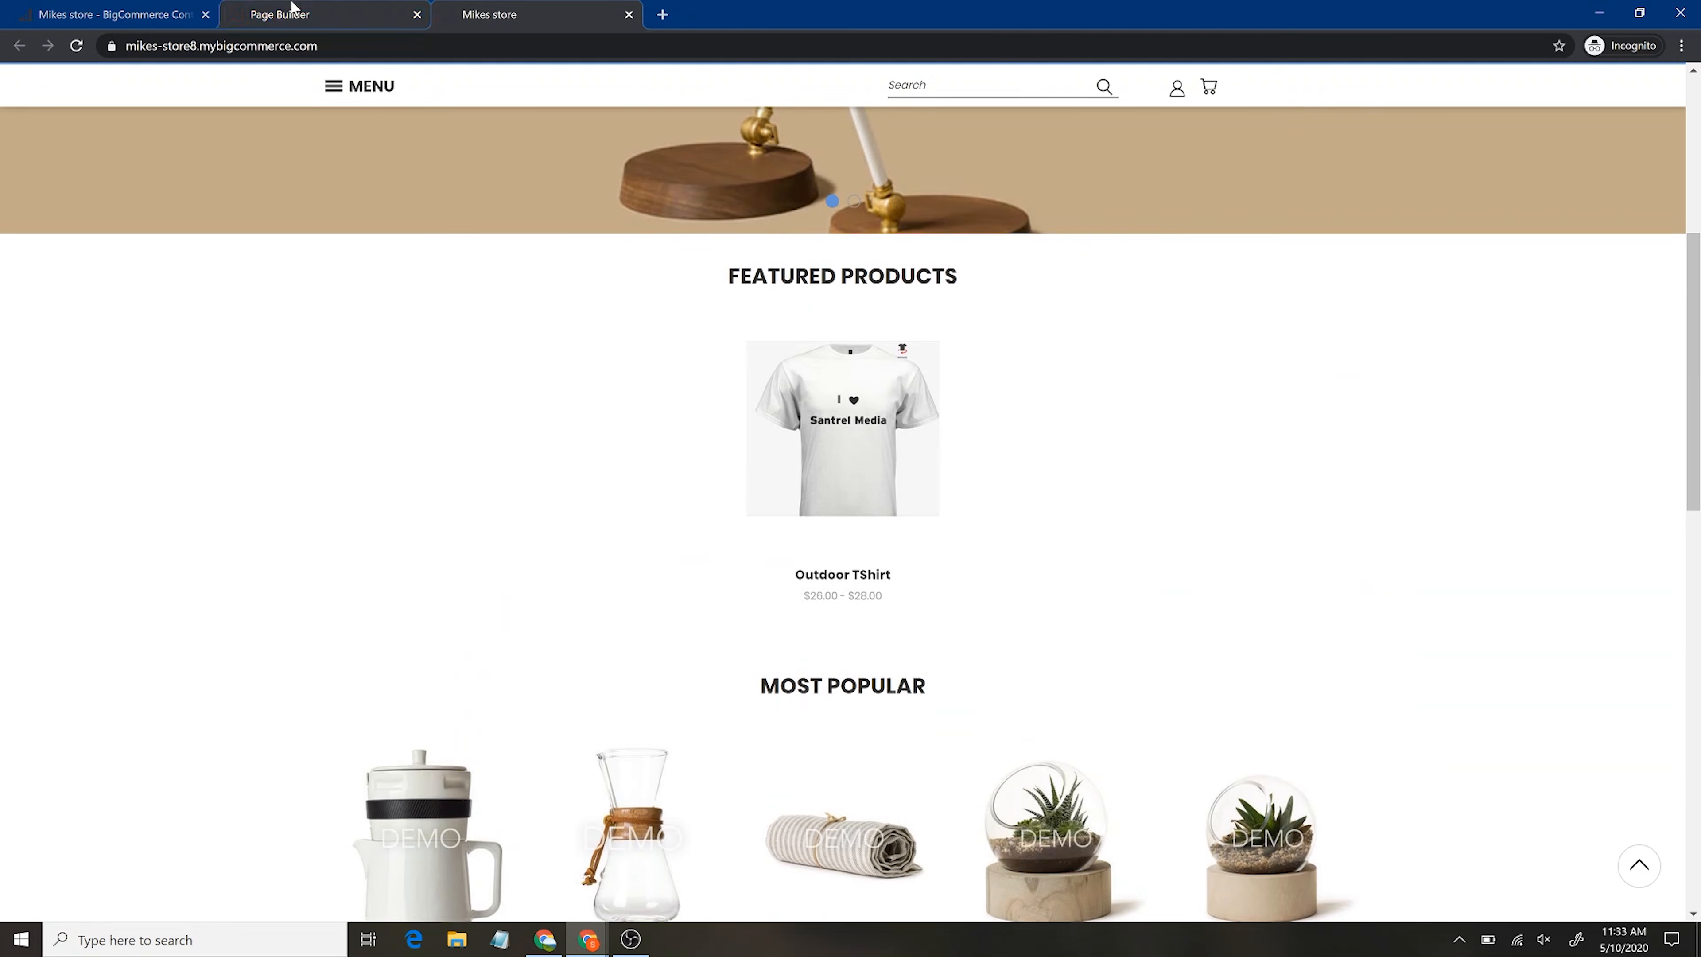
Return to the Page Builder homepage editor and save the layout changes
click(285, 14)
scroll(780, 487, up, 10)
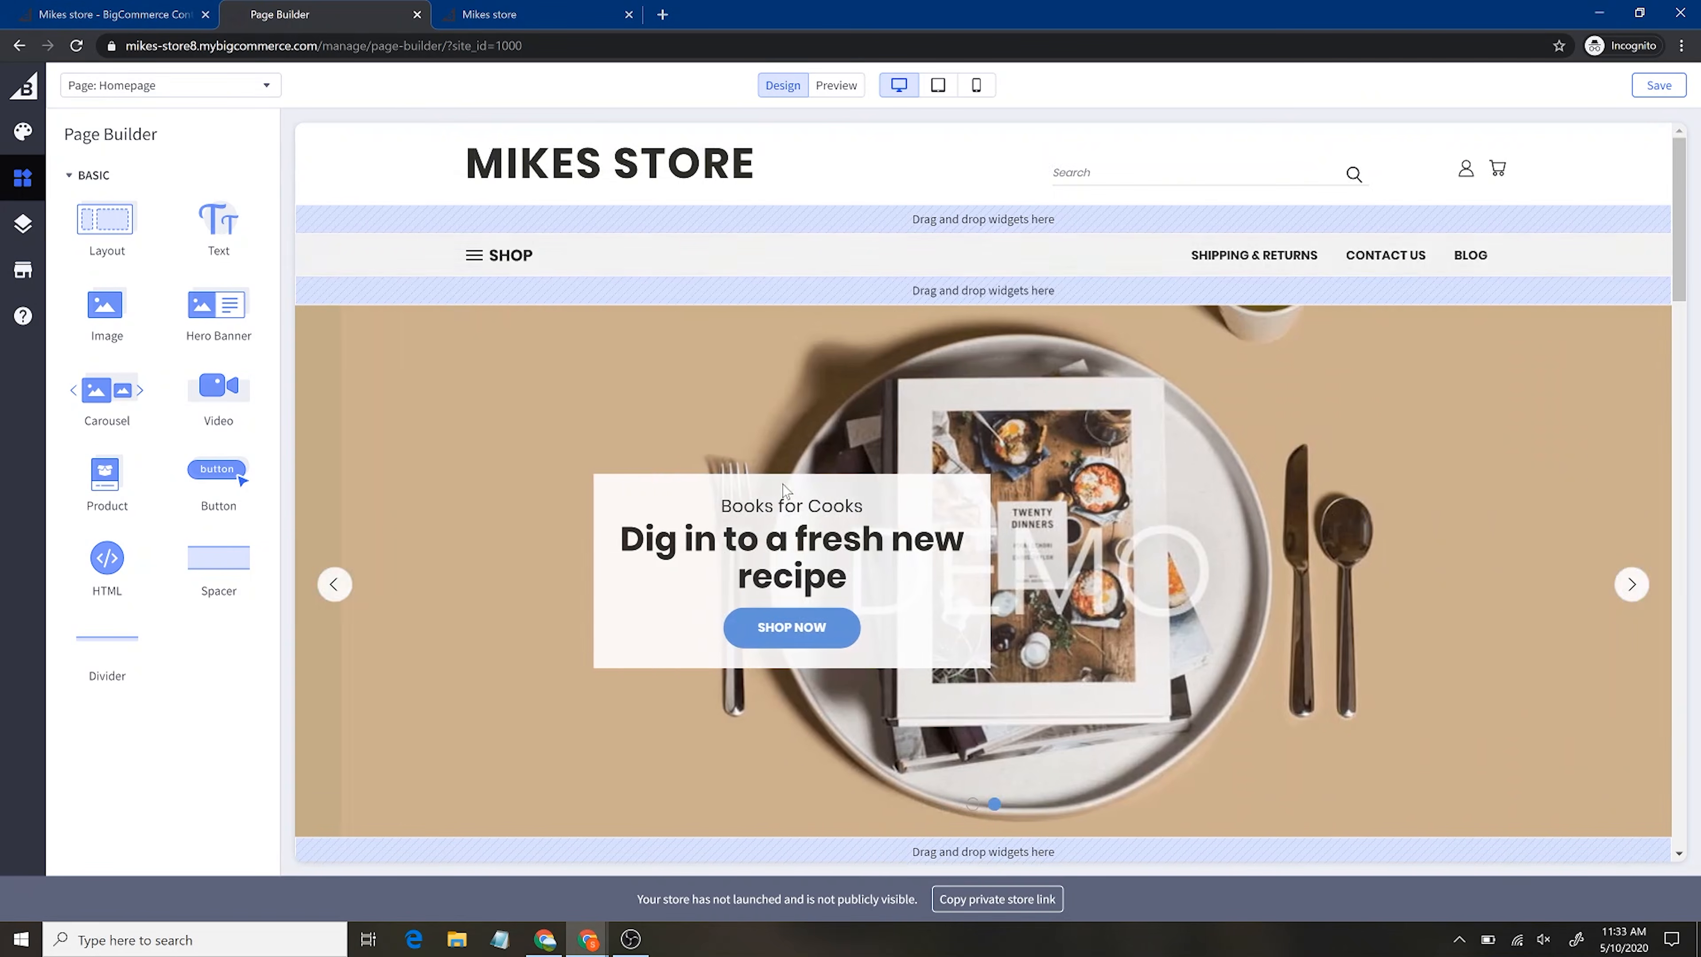
click(1661, 94)
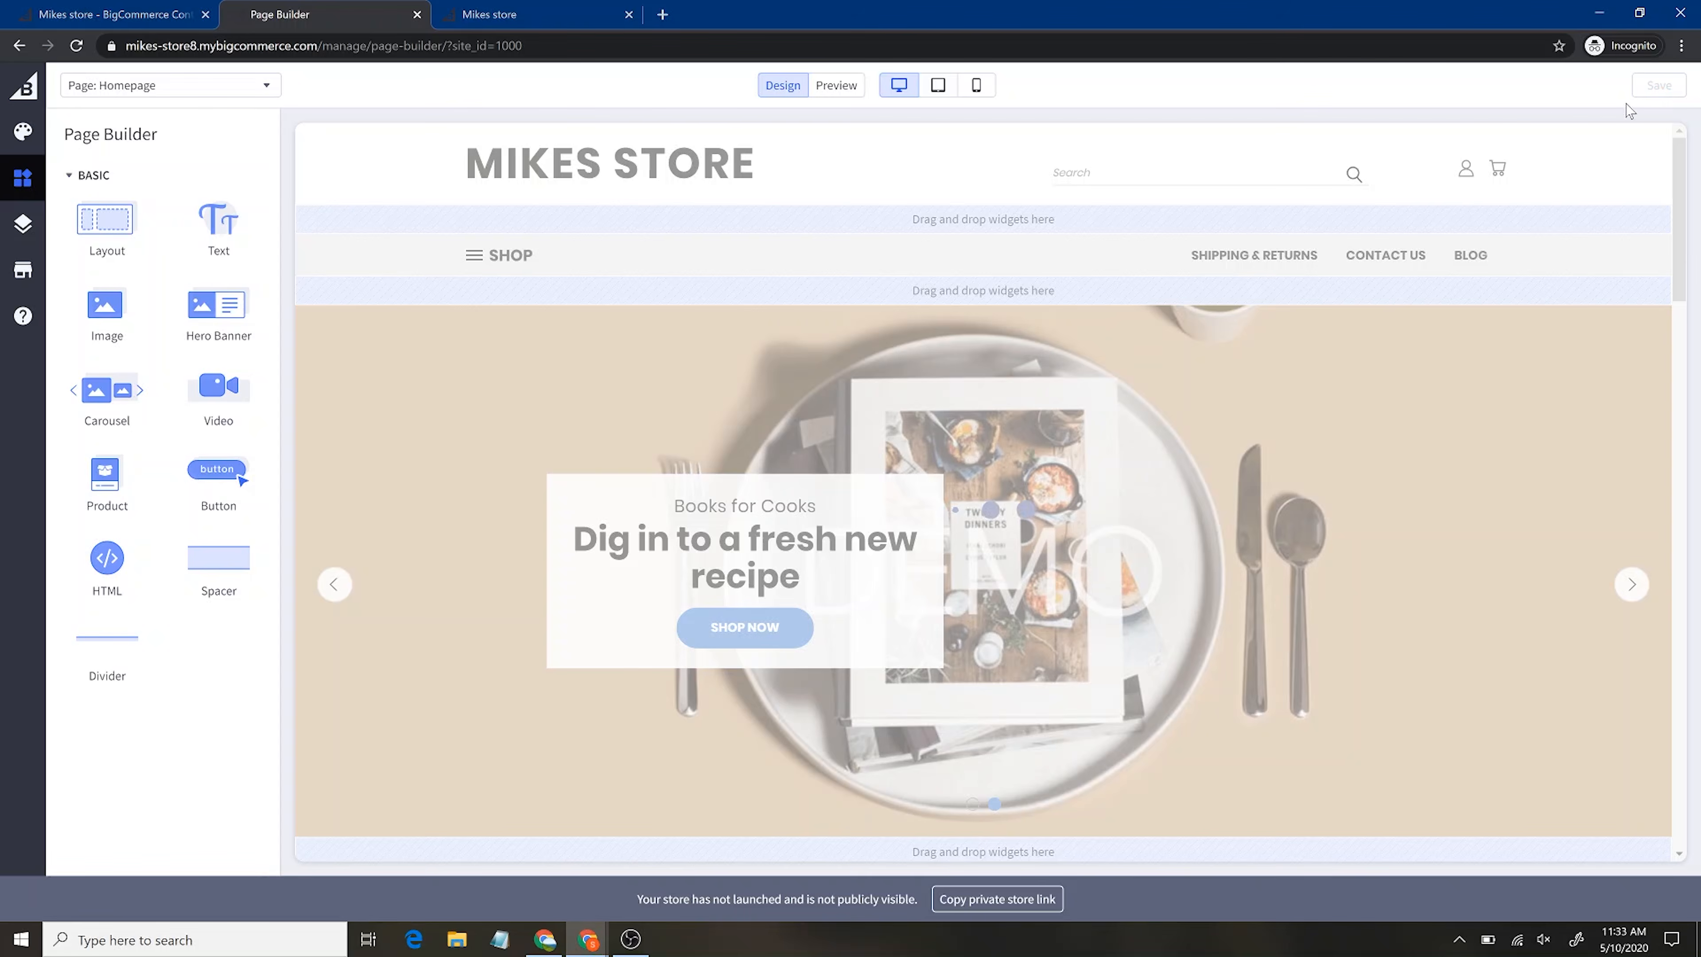
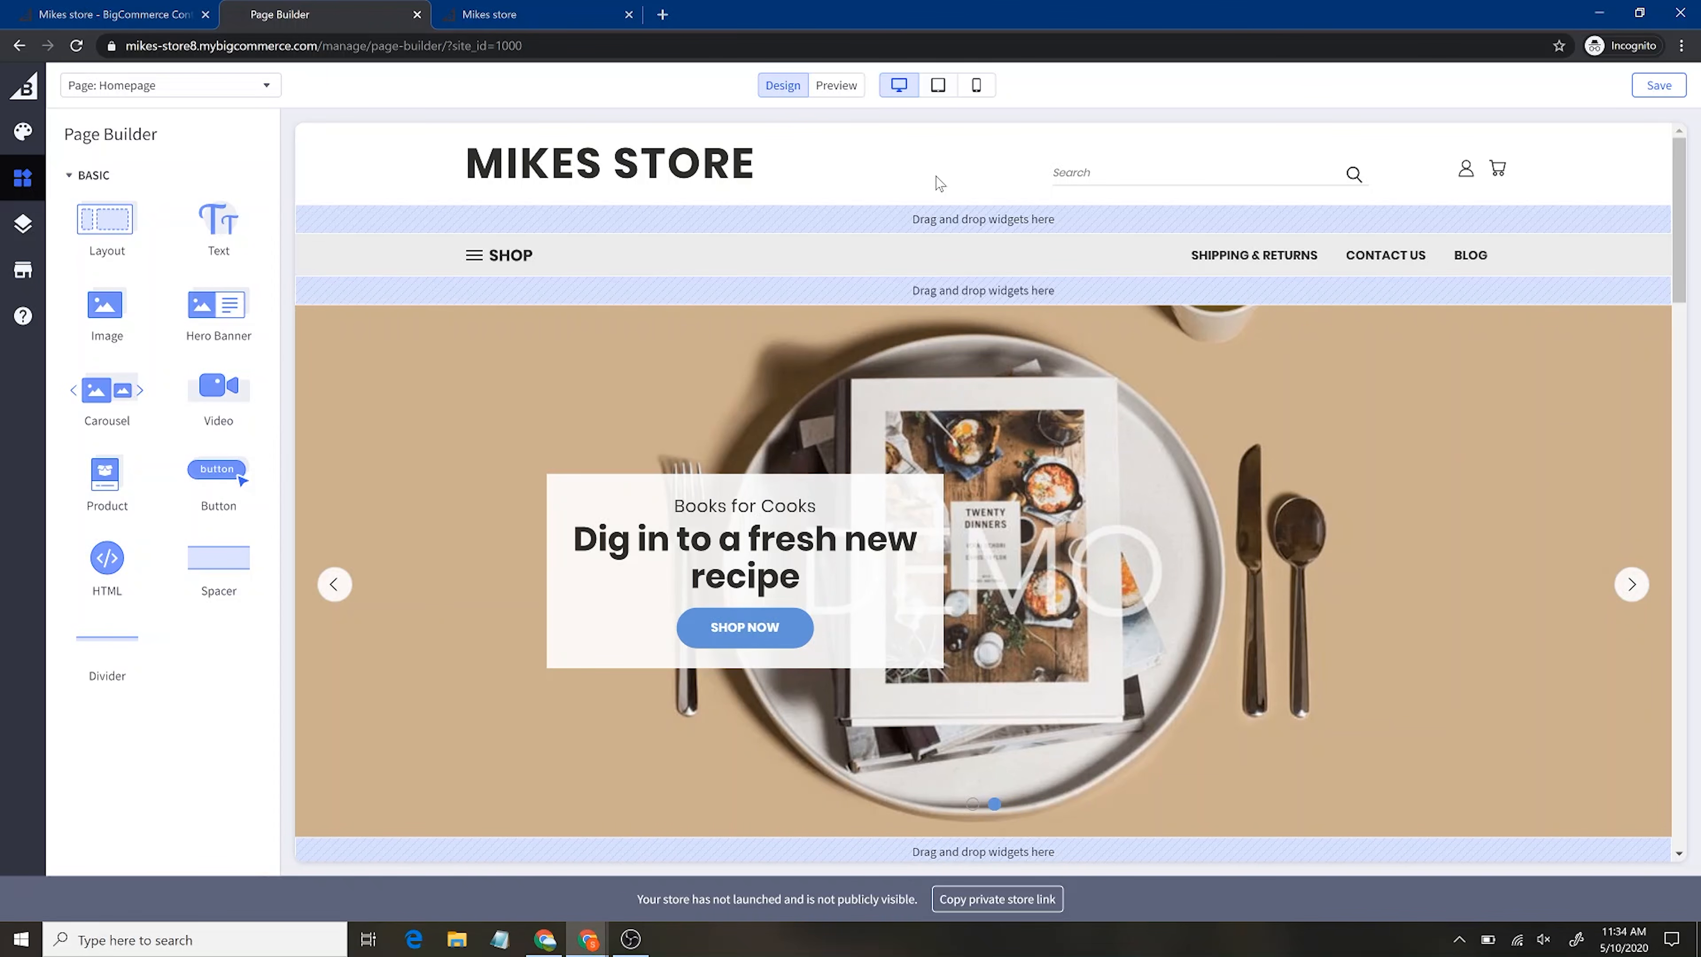
Preview the homepage layout at tablet and then mobile size, scrolling through each
click(946, 92)
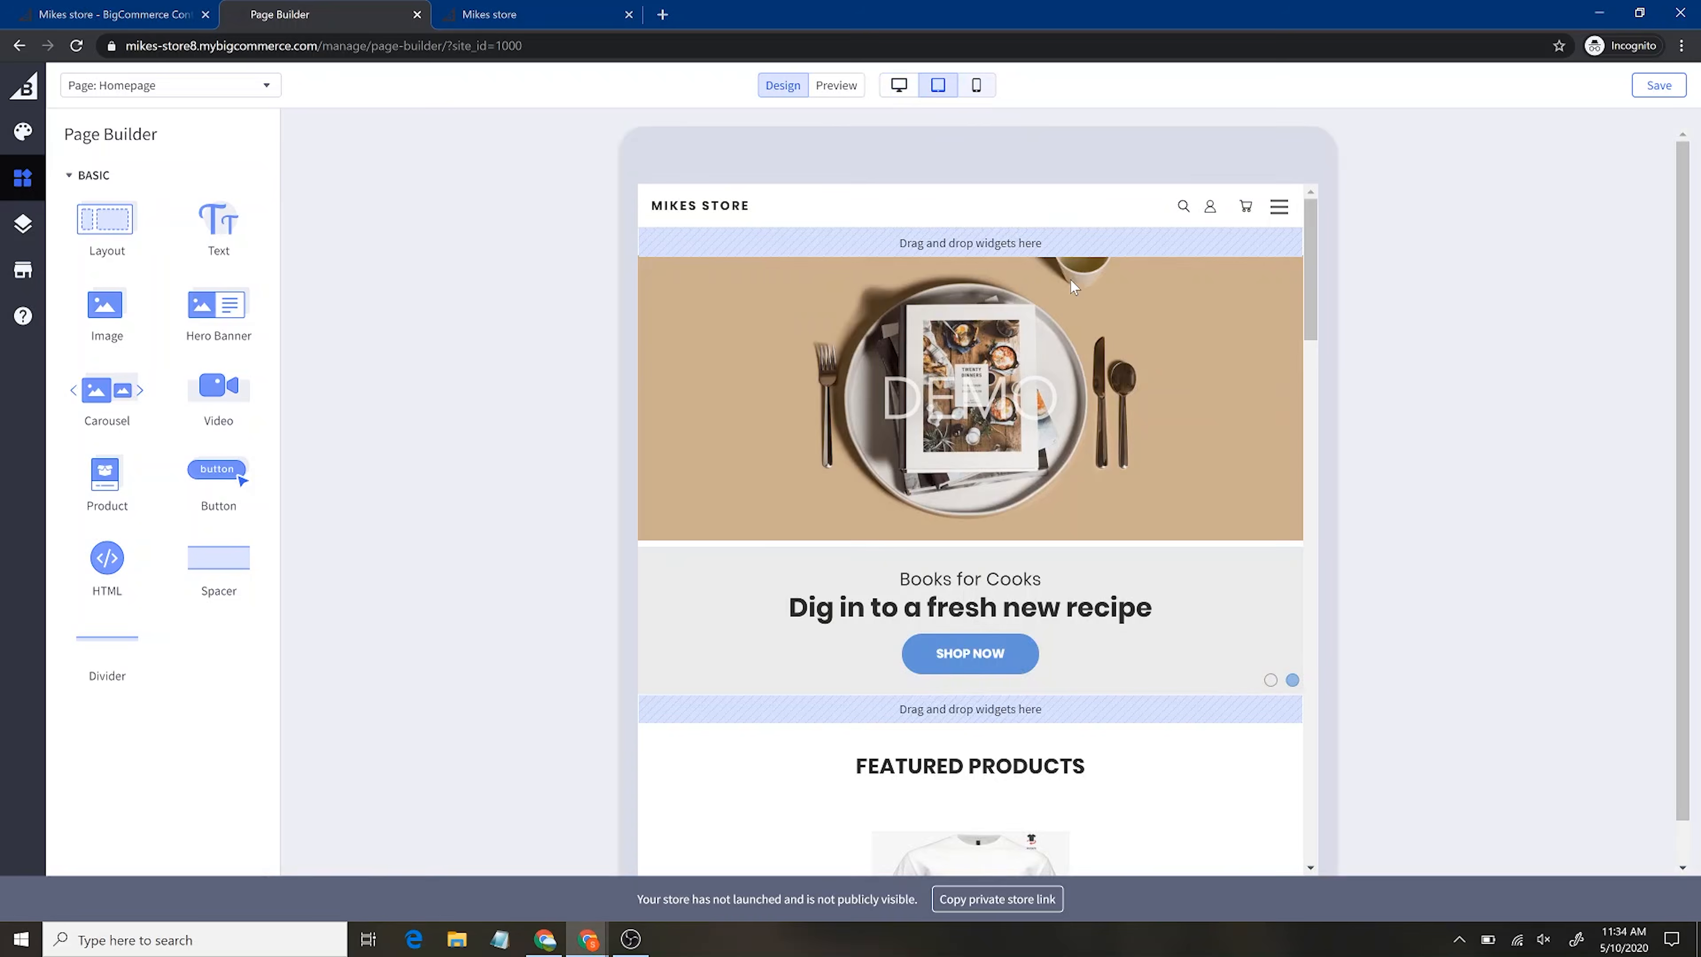
scroll(1027, 457, down, 5)
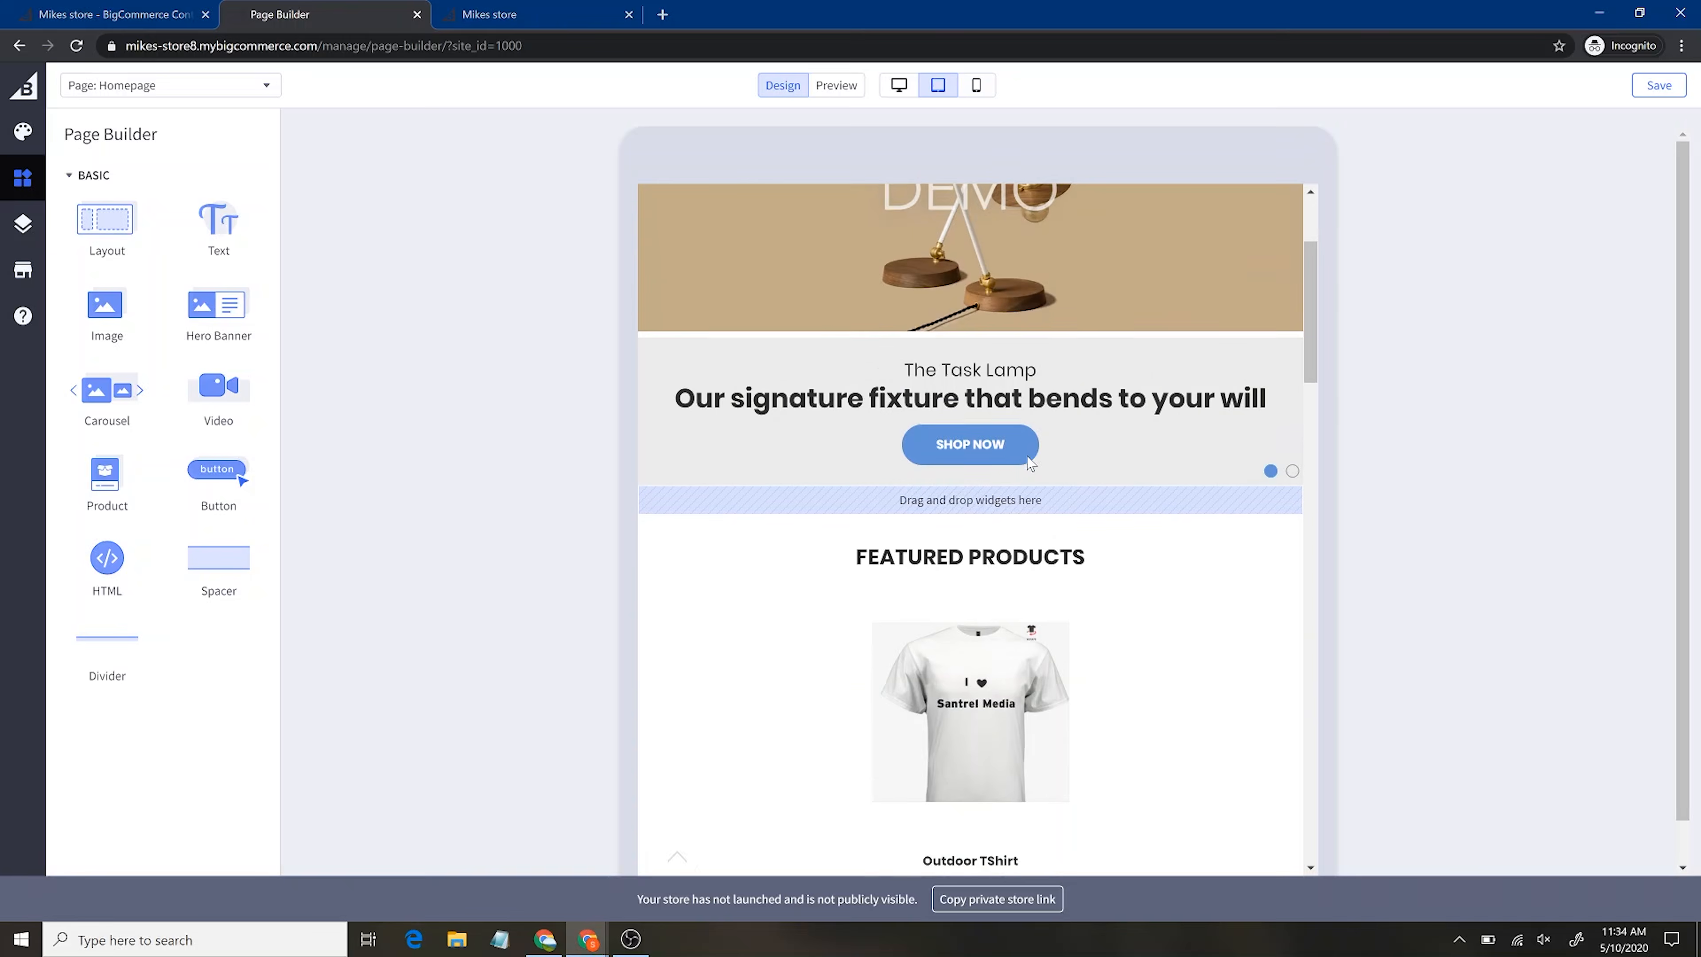
scroll(1027, 456, up, 5)
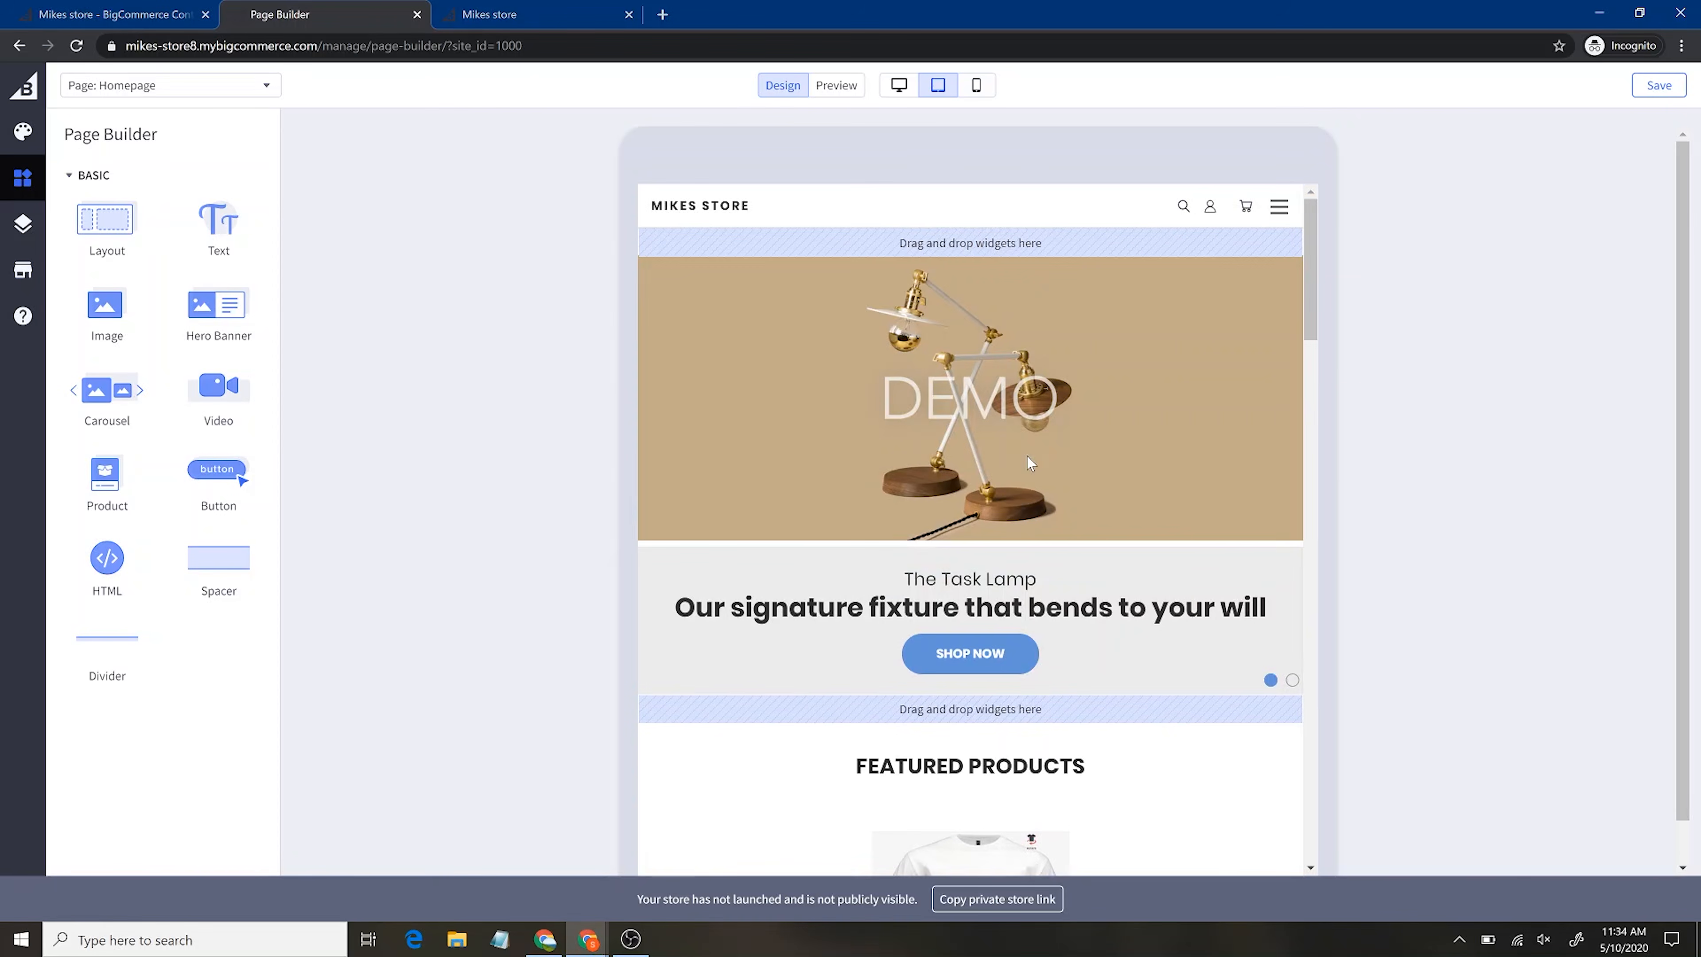
click(989, 85)
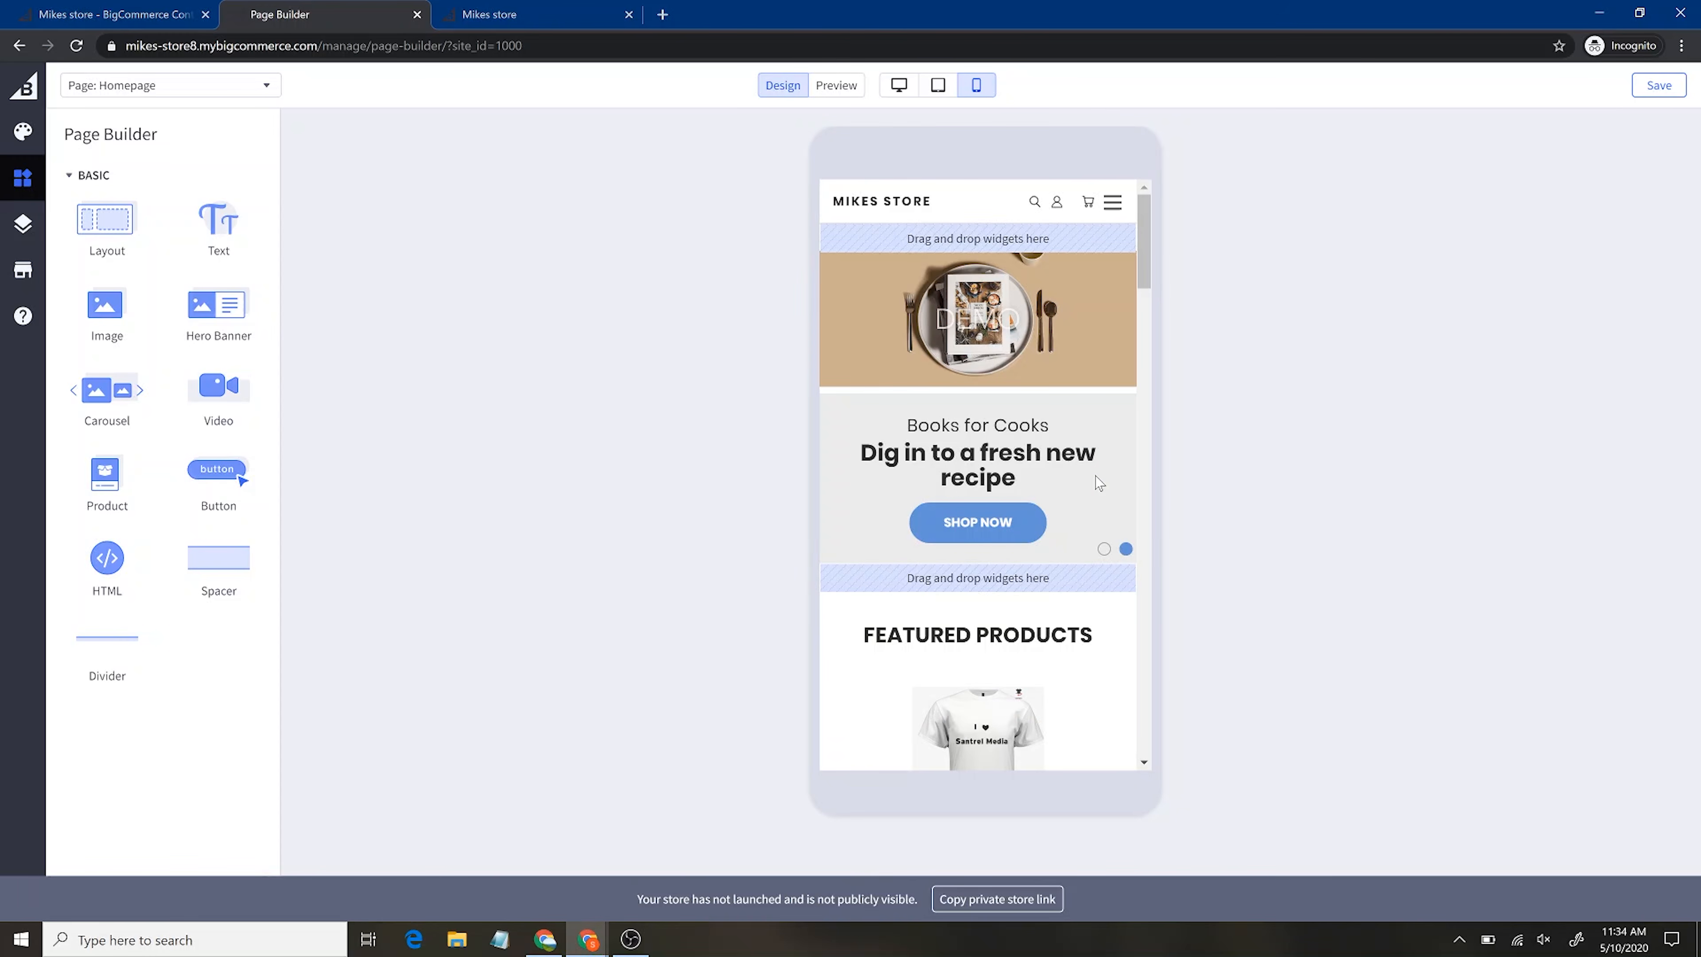
scroll(1035, 687, down, 10)
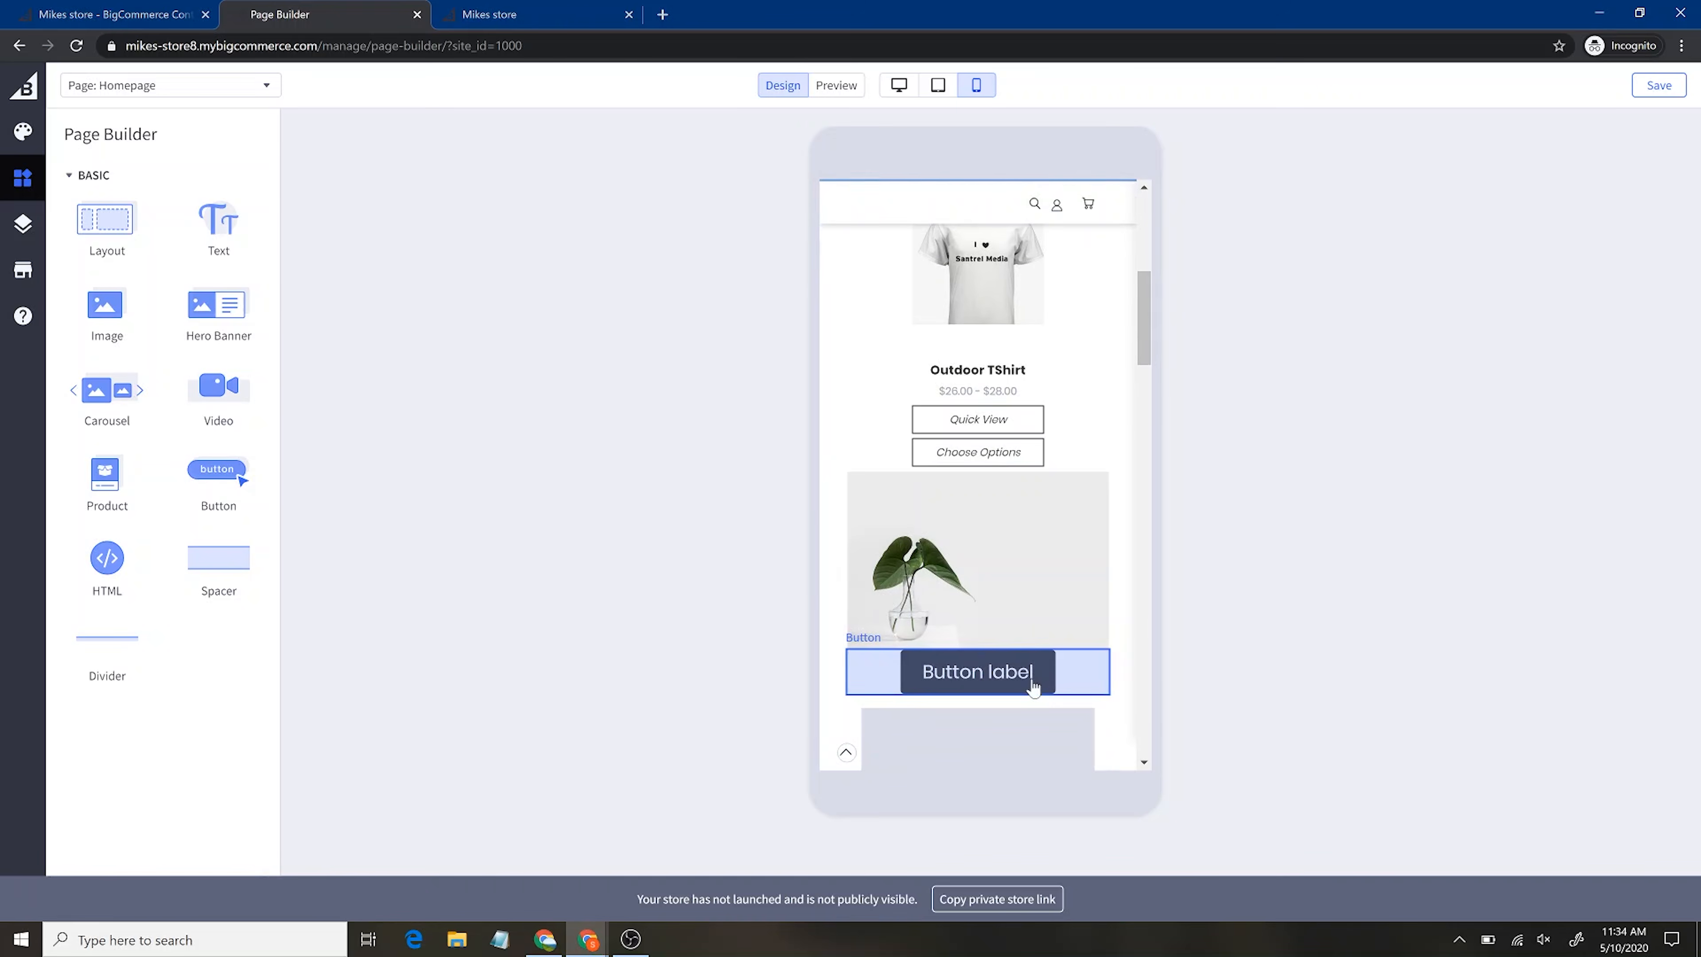
scroll(991, 603, up, 1)
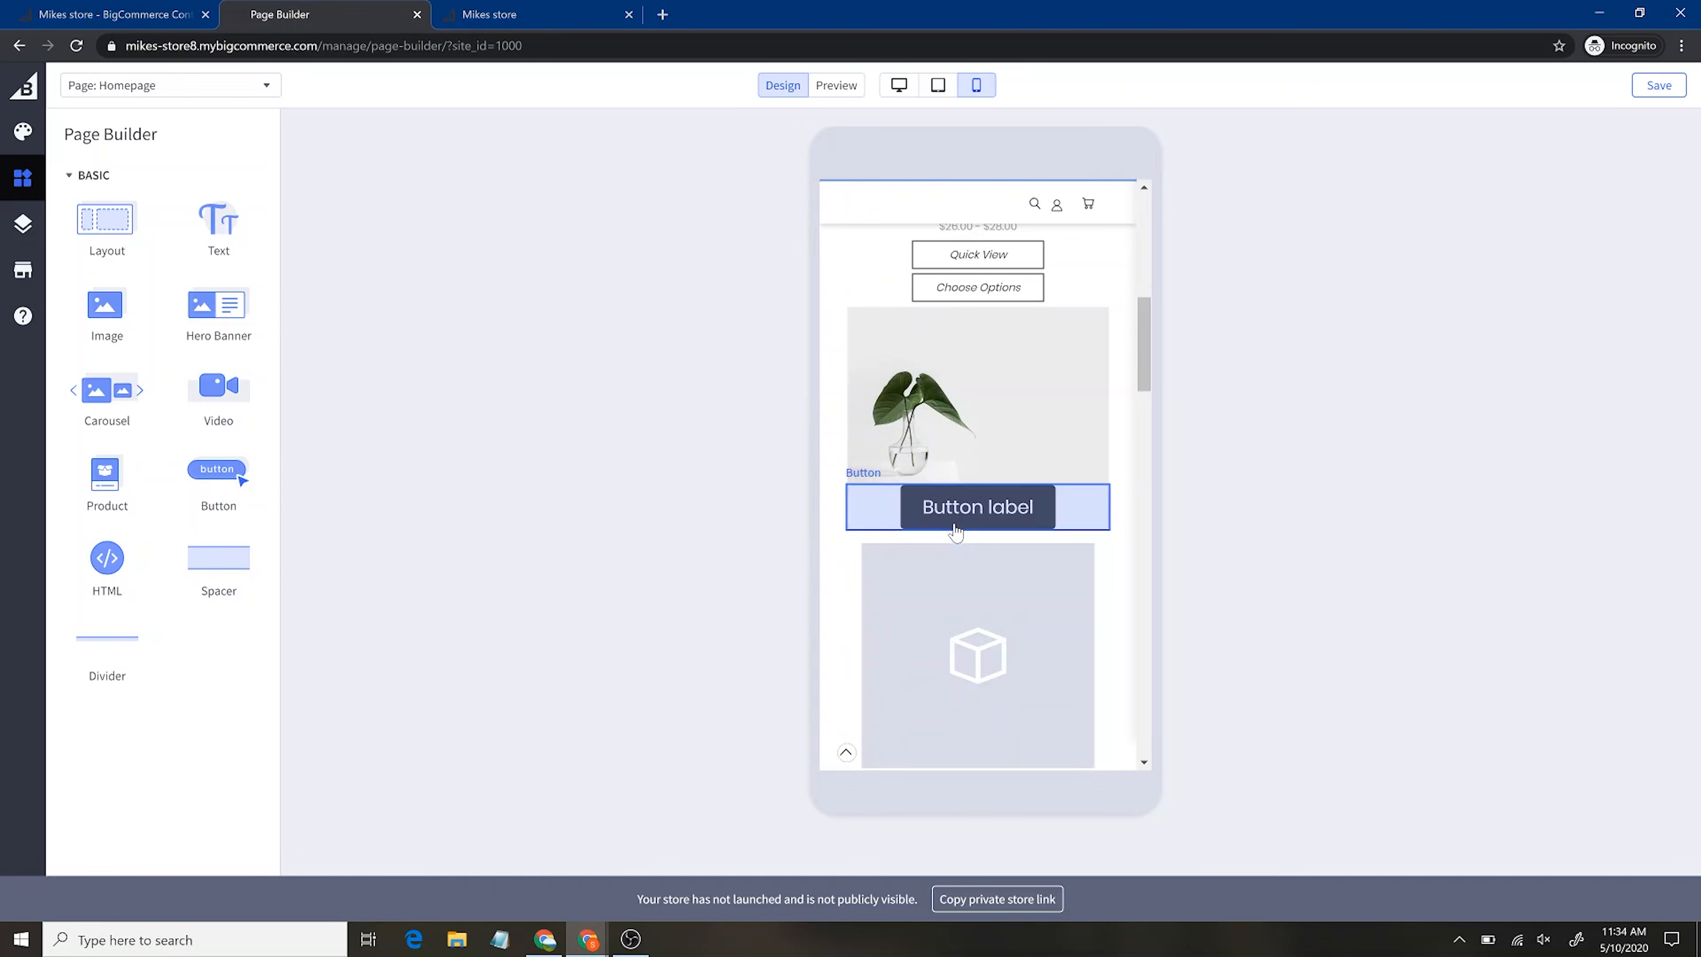
scroll(957, 601, down, 4)
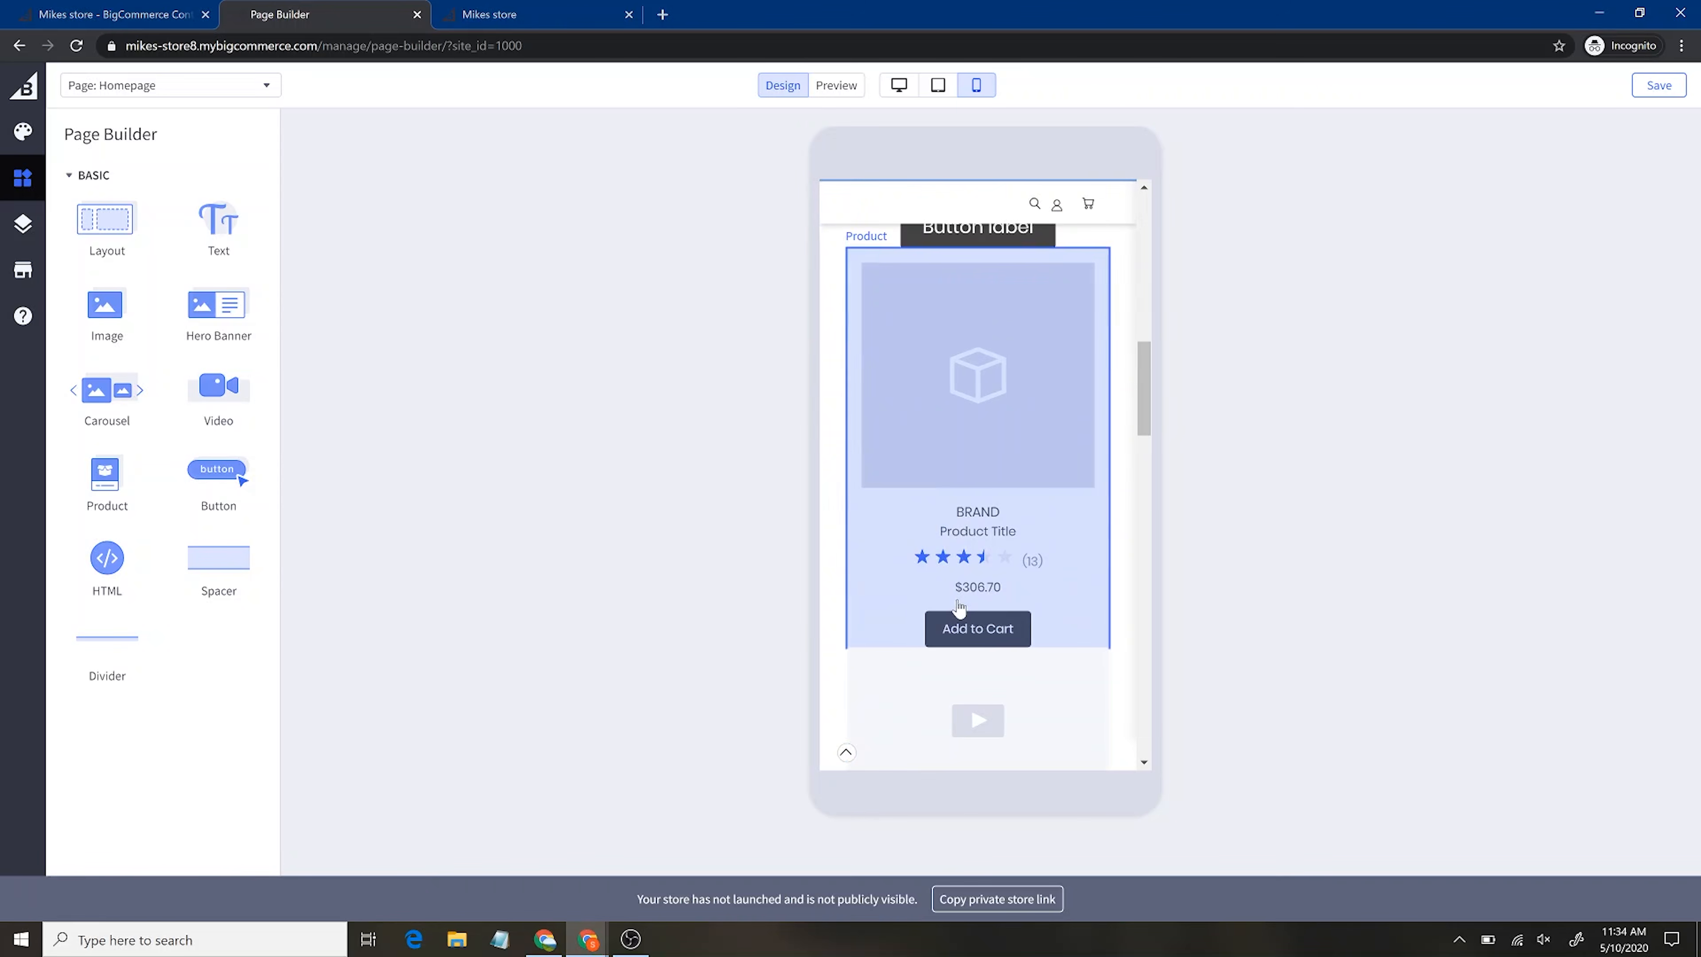
scroll(959, 606, up, 4)
scroll(959, 607, down, 7)
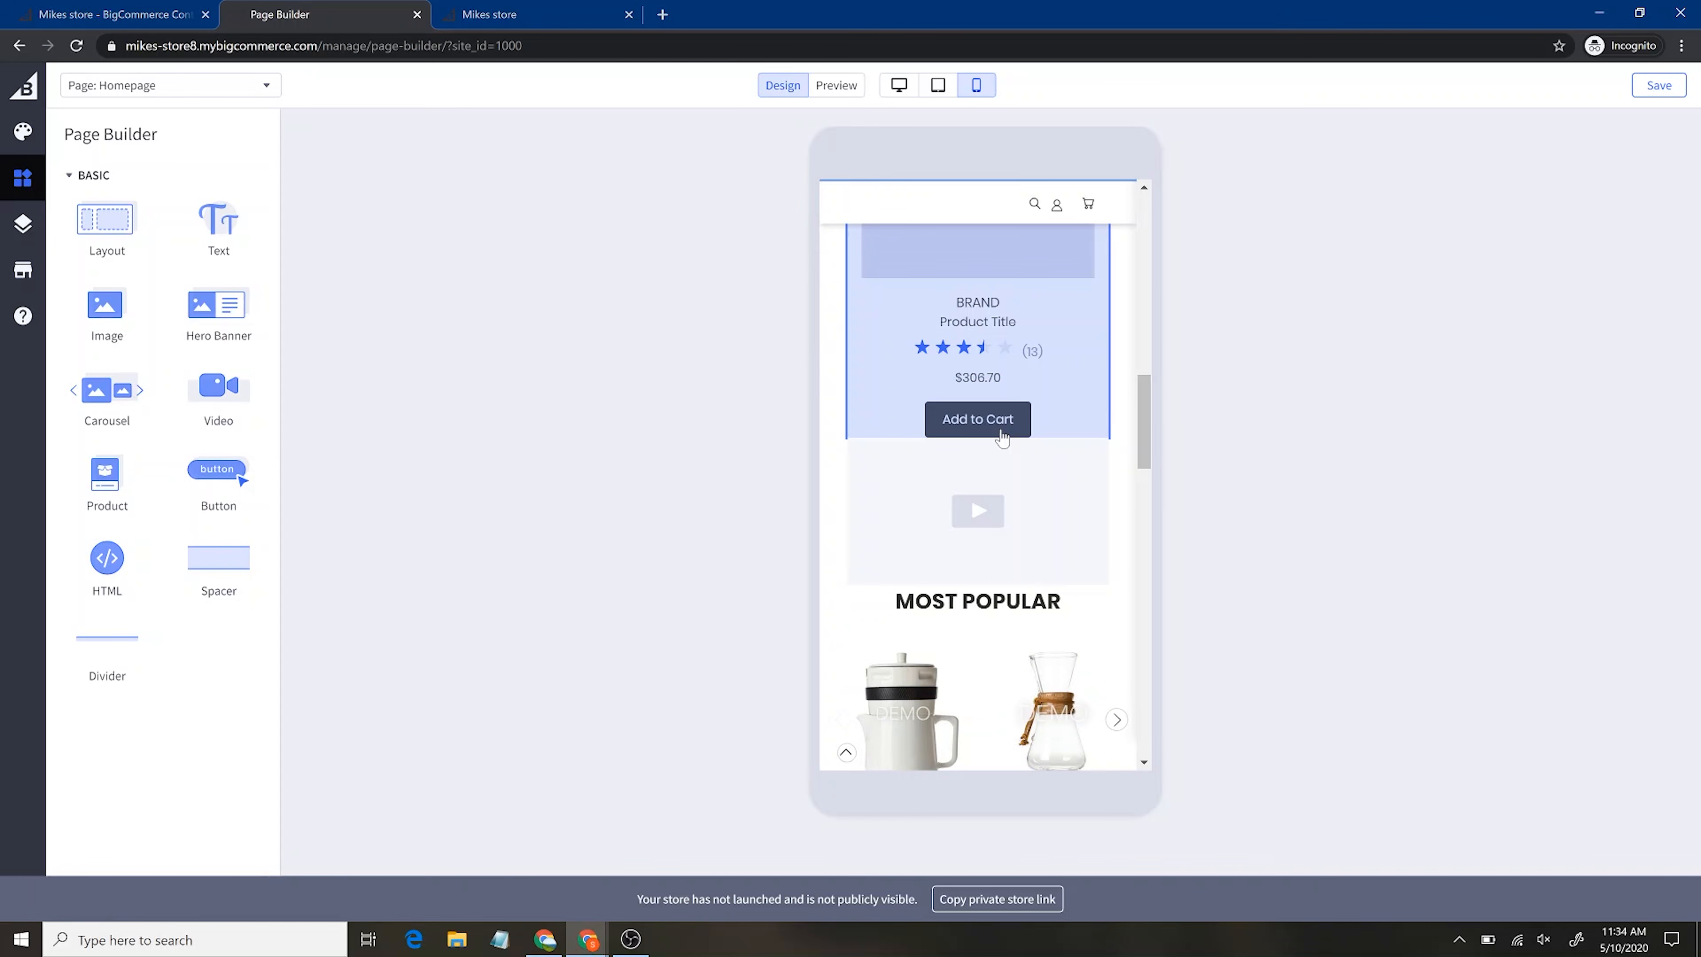
scroll(1001, 435, up, 12)
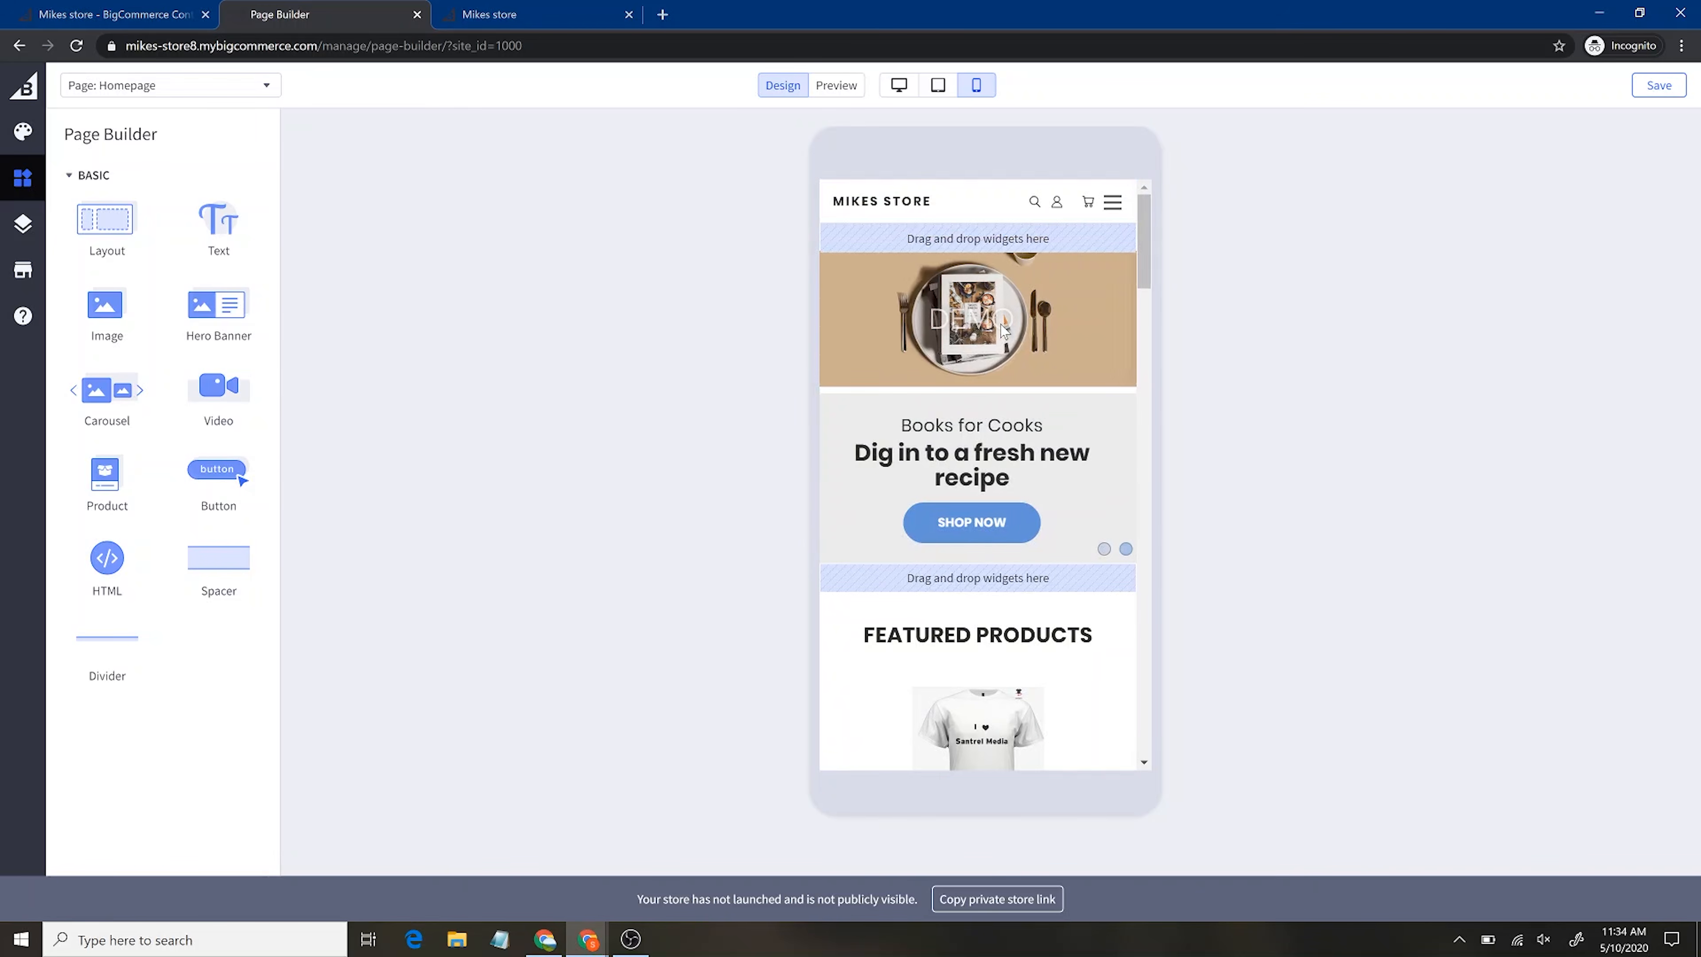
Return to desktop view, save the homepage layout, and exit Page Builder to My Themes
click(898, 86)
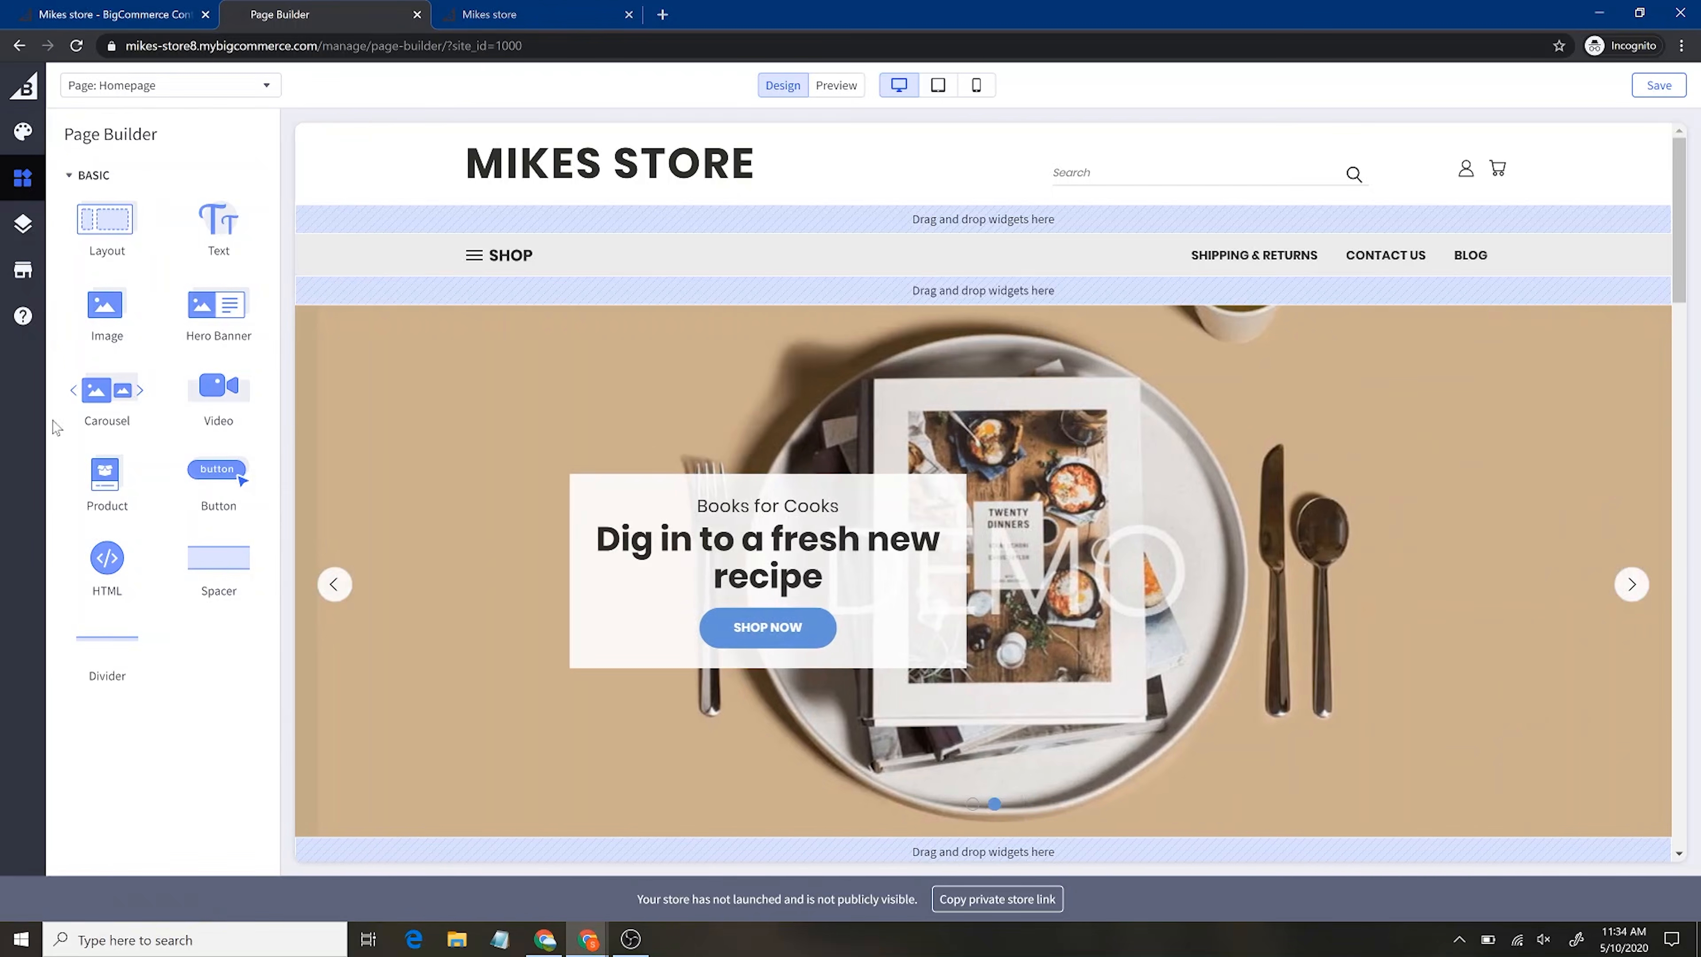
click(1651, 95)
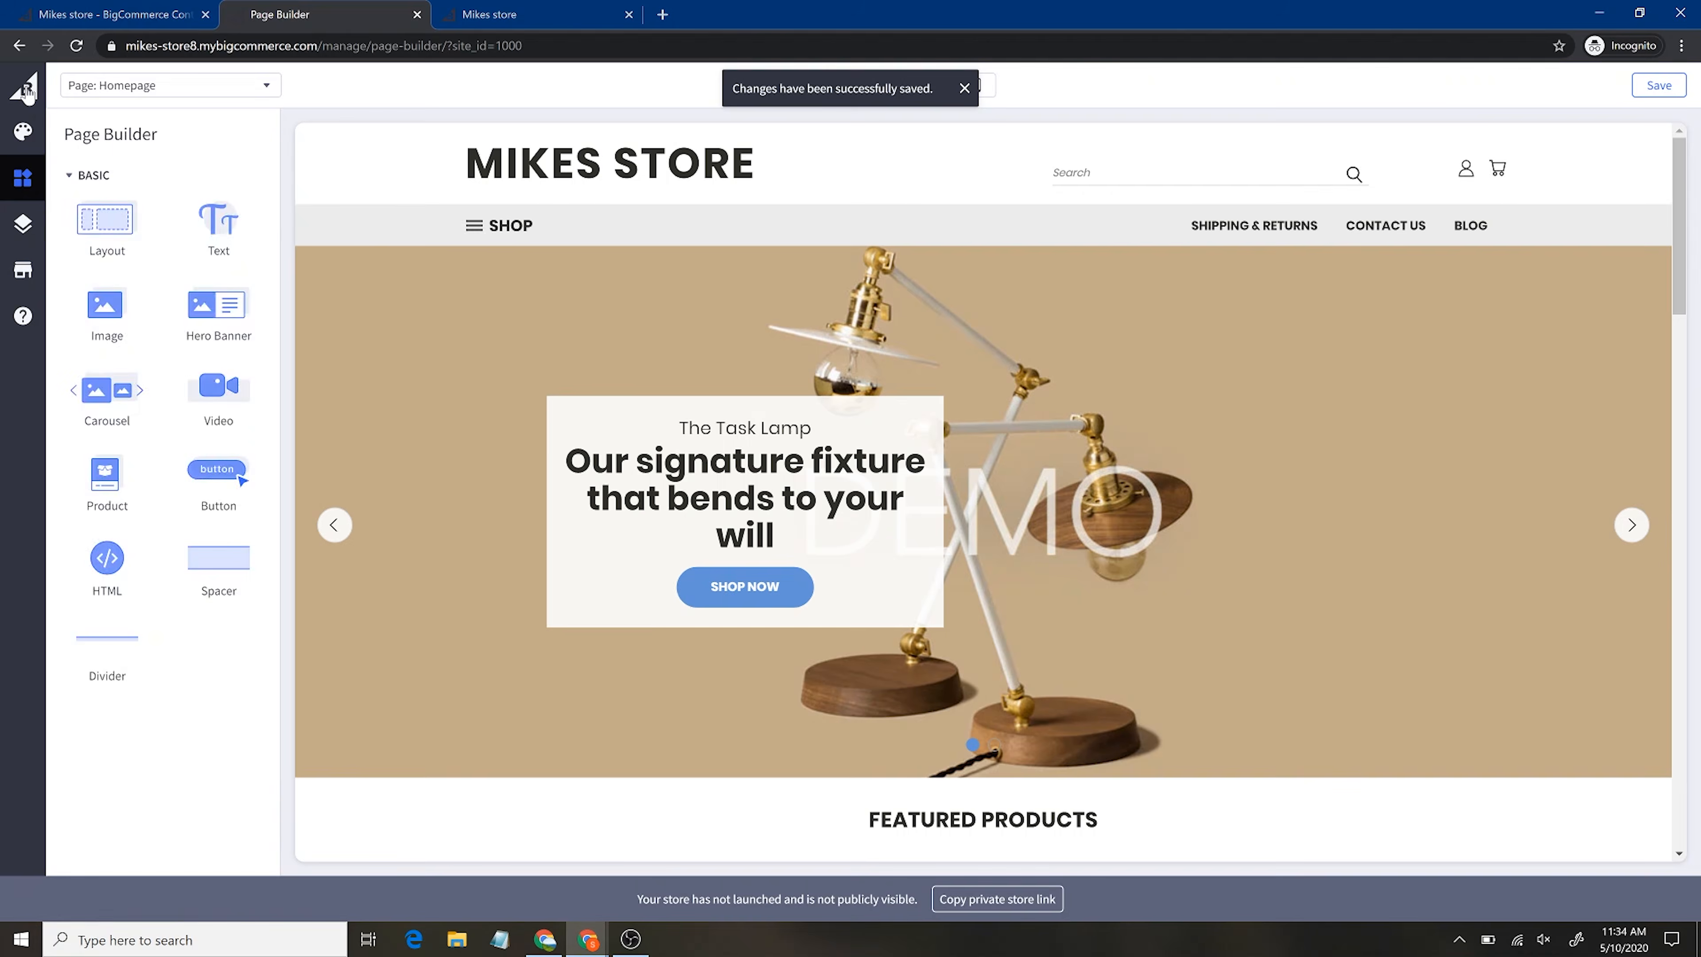
click(30, 91)
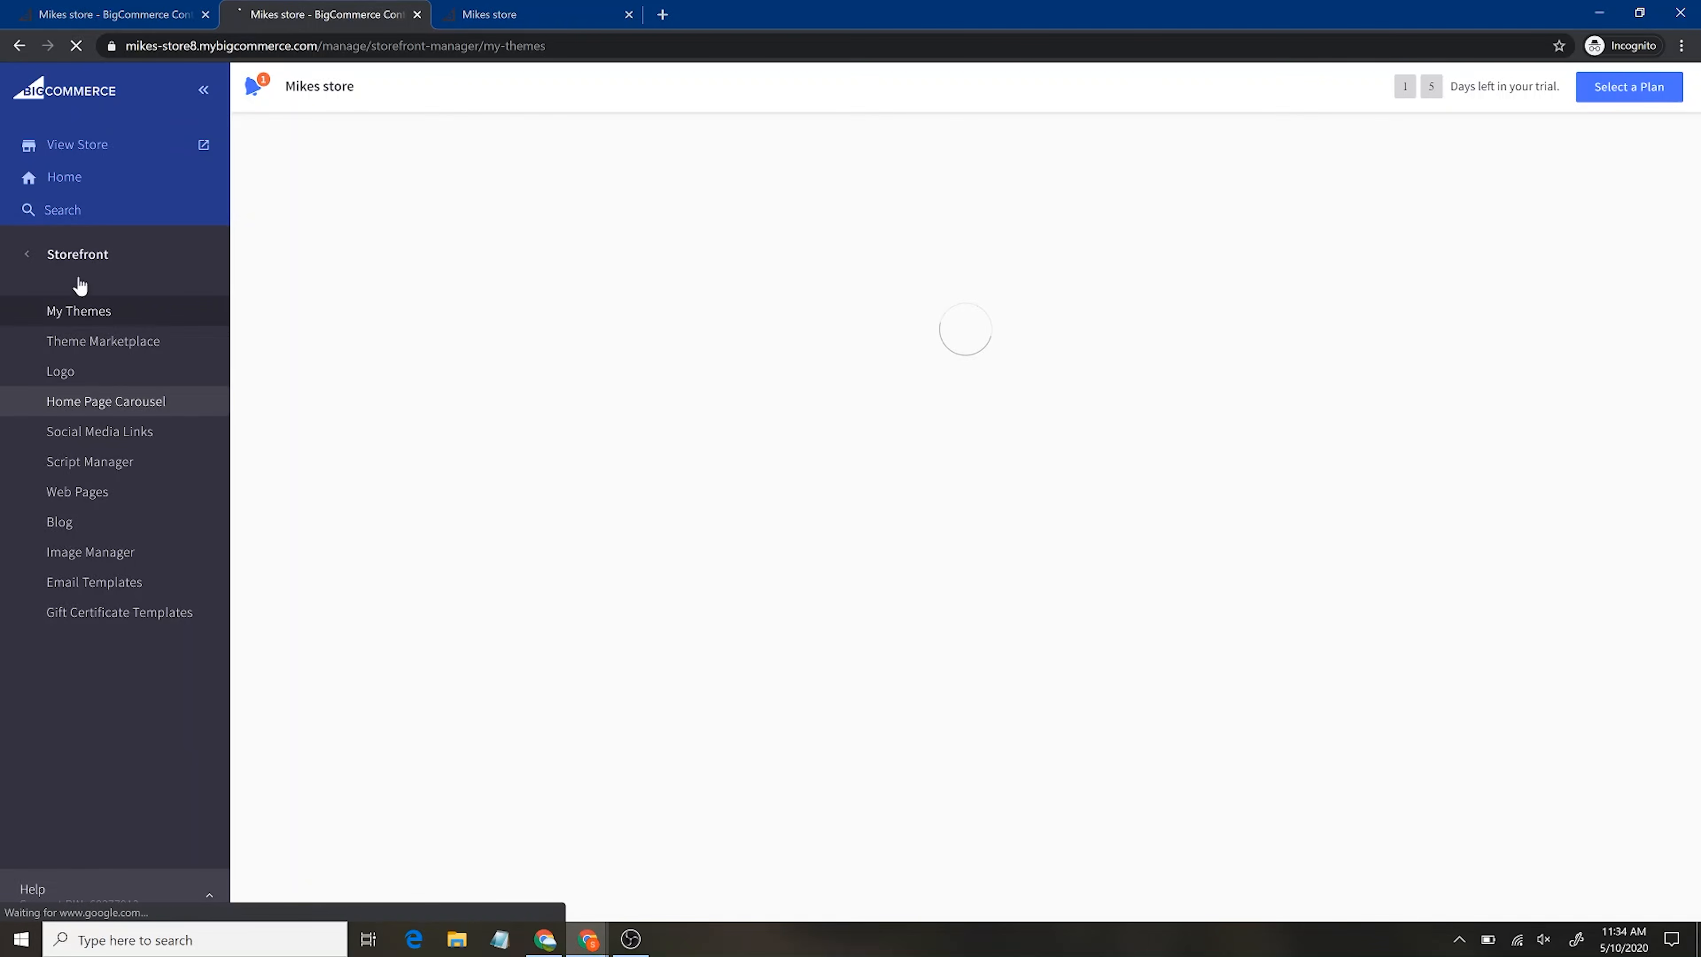
Go back from the Storefront sidebar to the main control panel menu
click(28, 260)
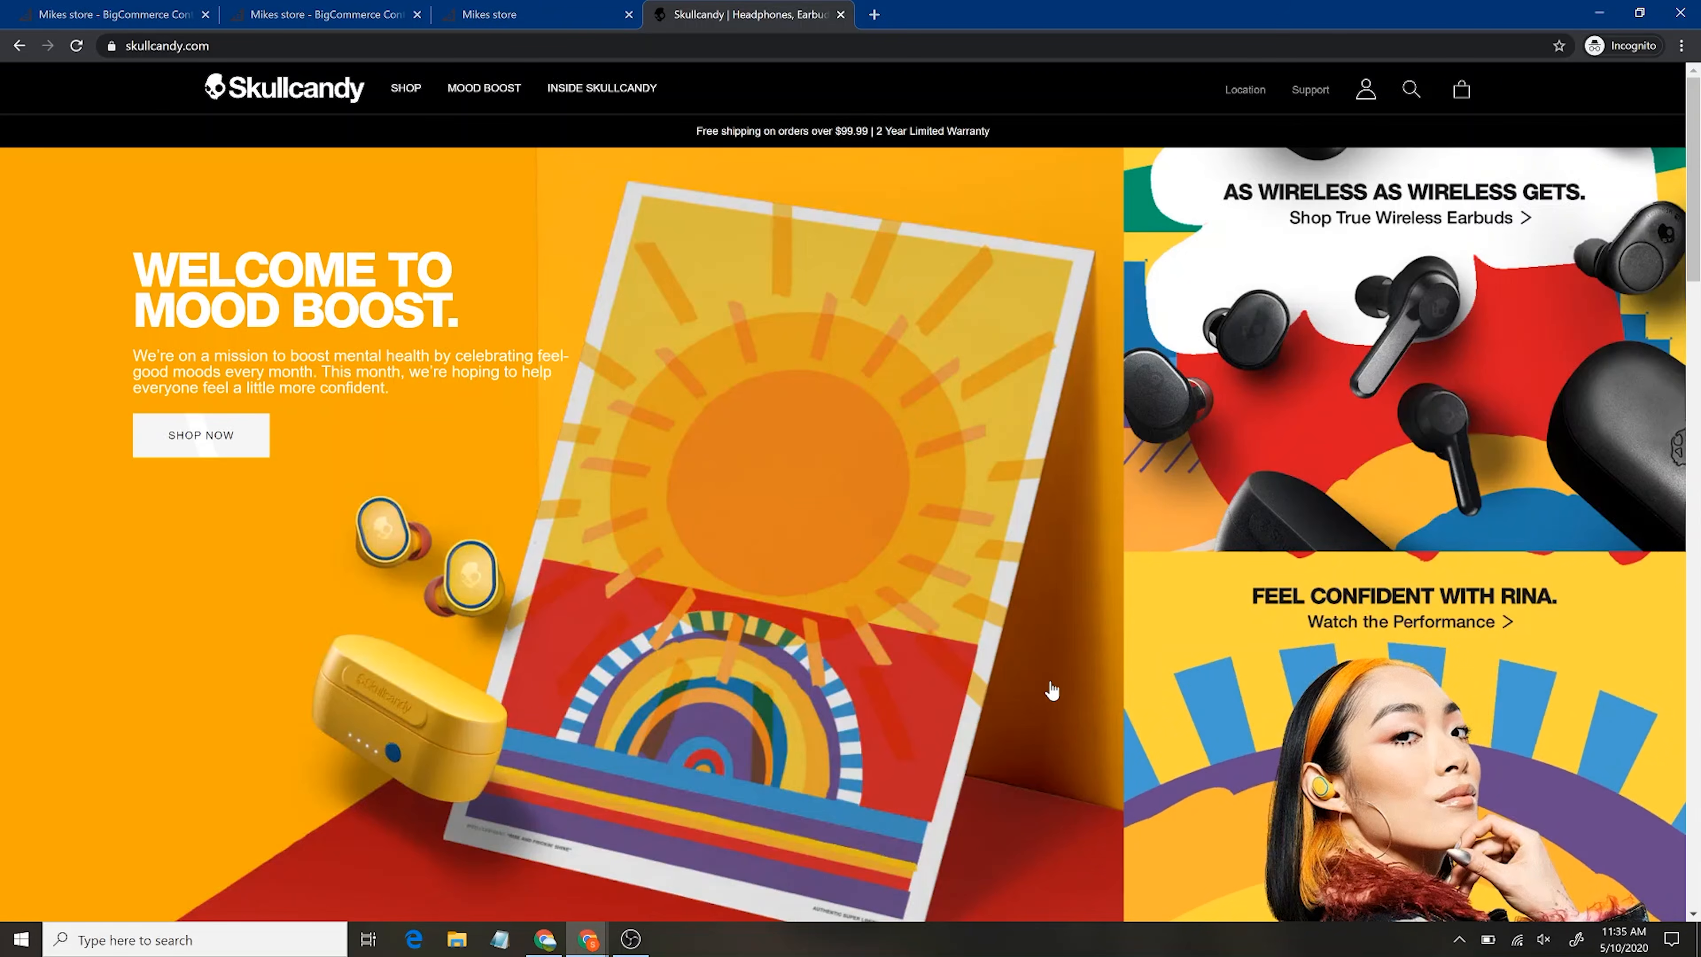
scroll(1057, 697, down, 5)
scroll(1057, 699, down, 6)
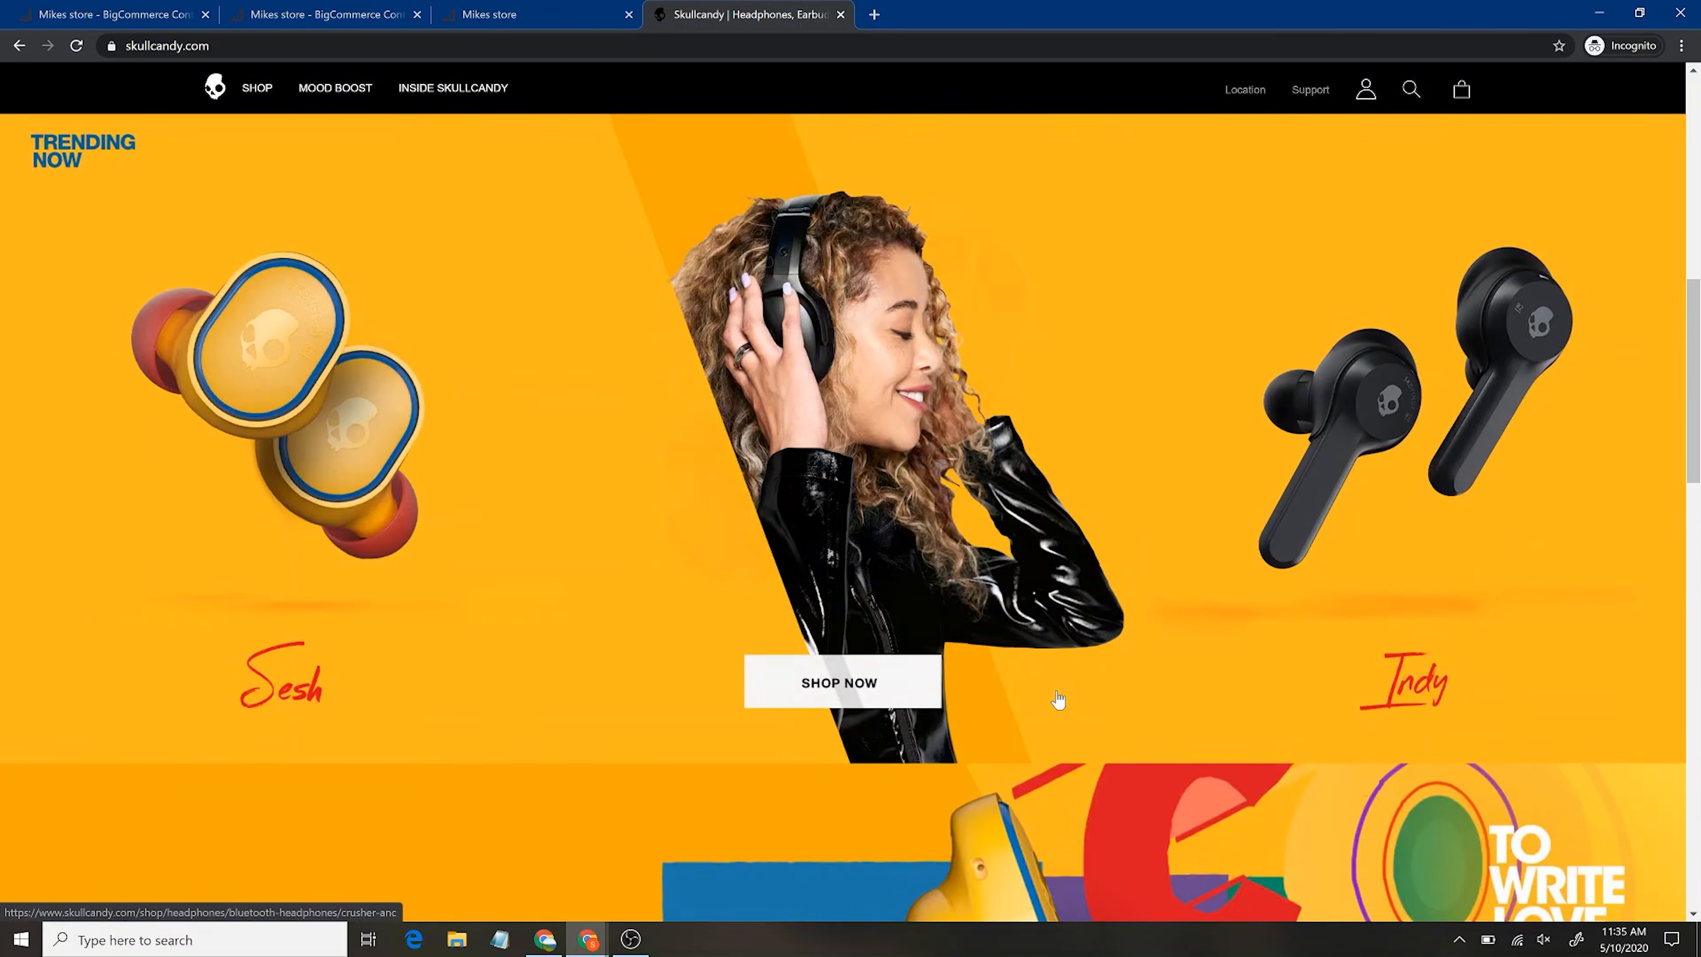
scroll(1056, 703, down, 1)
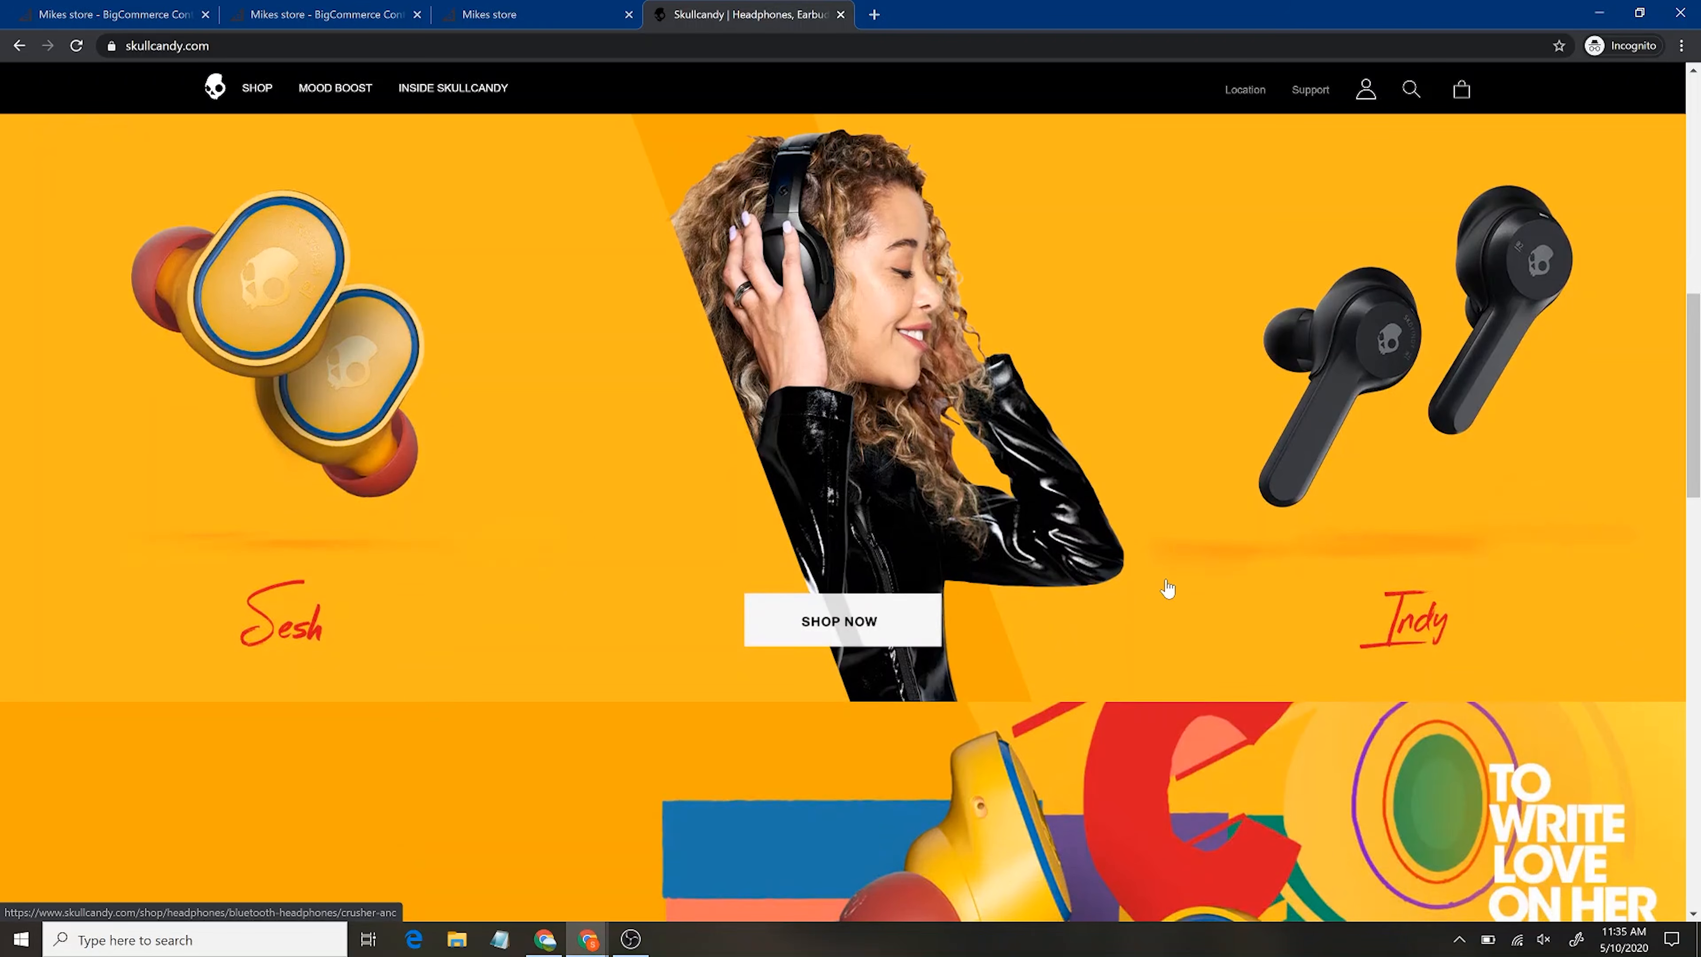
scroll(1165, 588, down, 7)
scroll(1166, 587, down, 10)
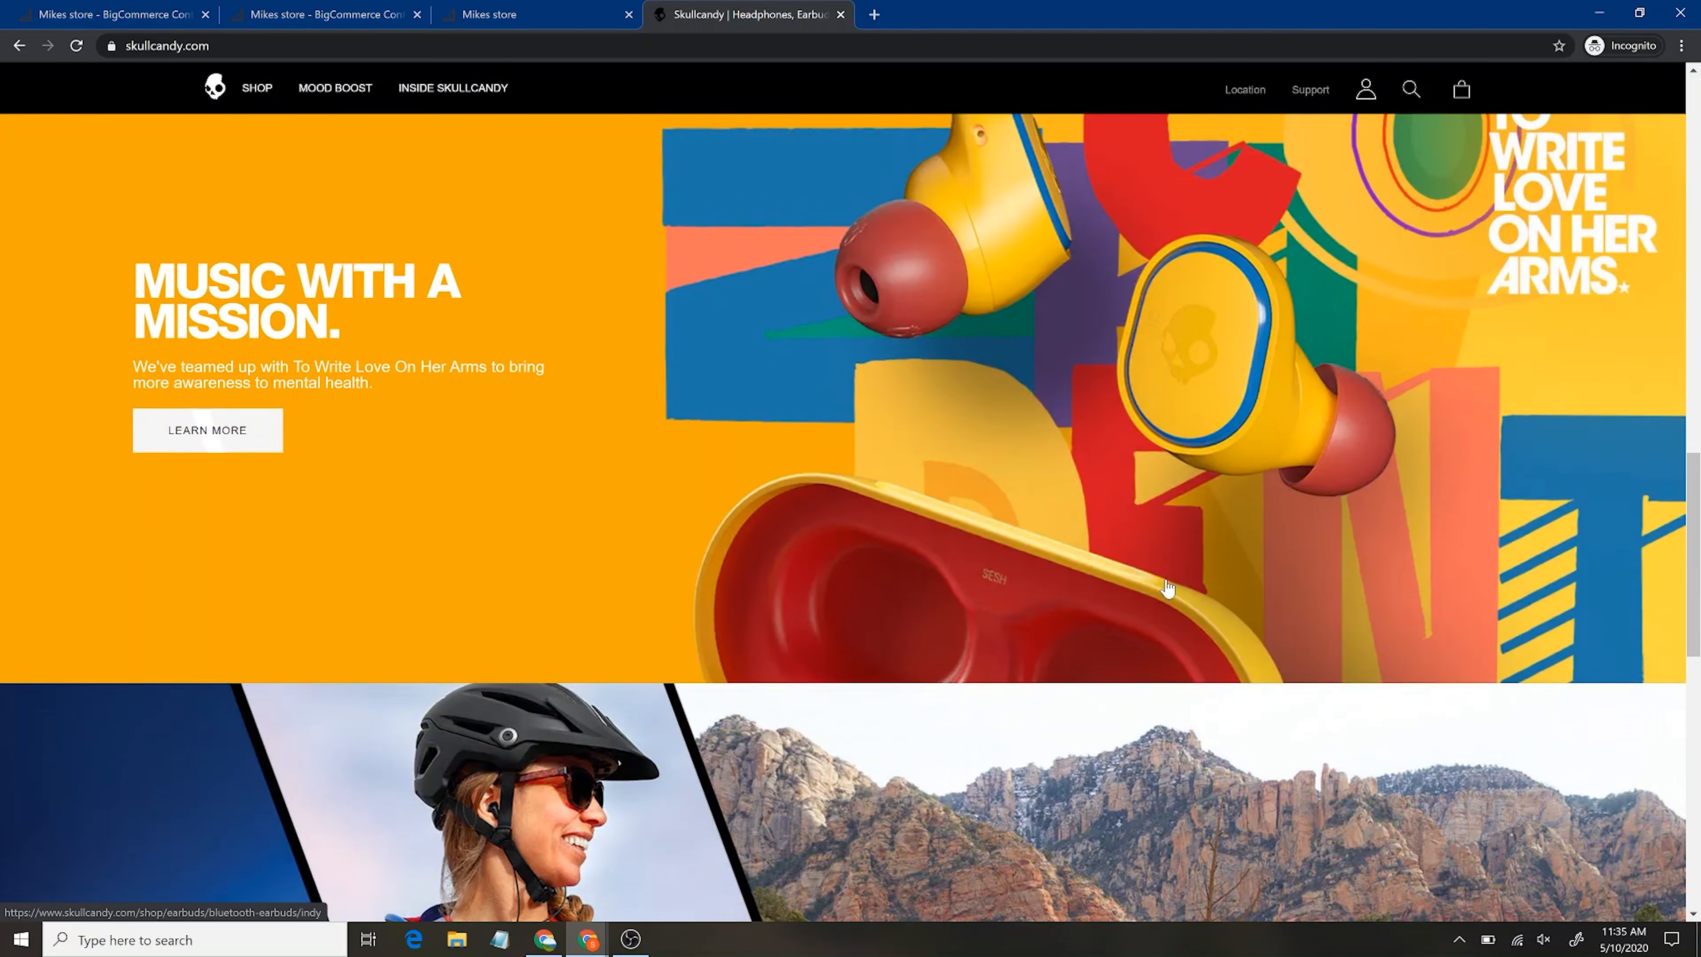
scroll(1168, 584, down, 7)
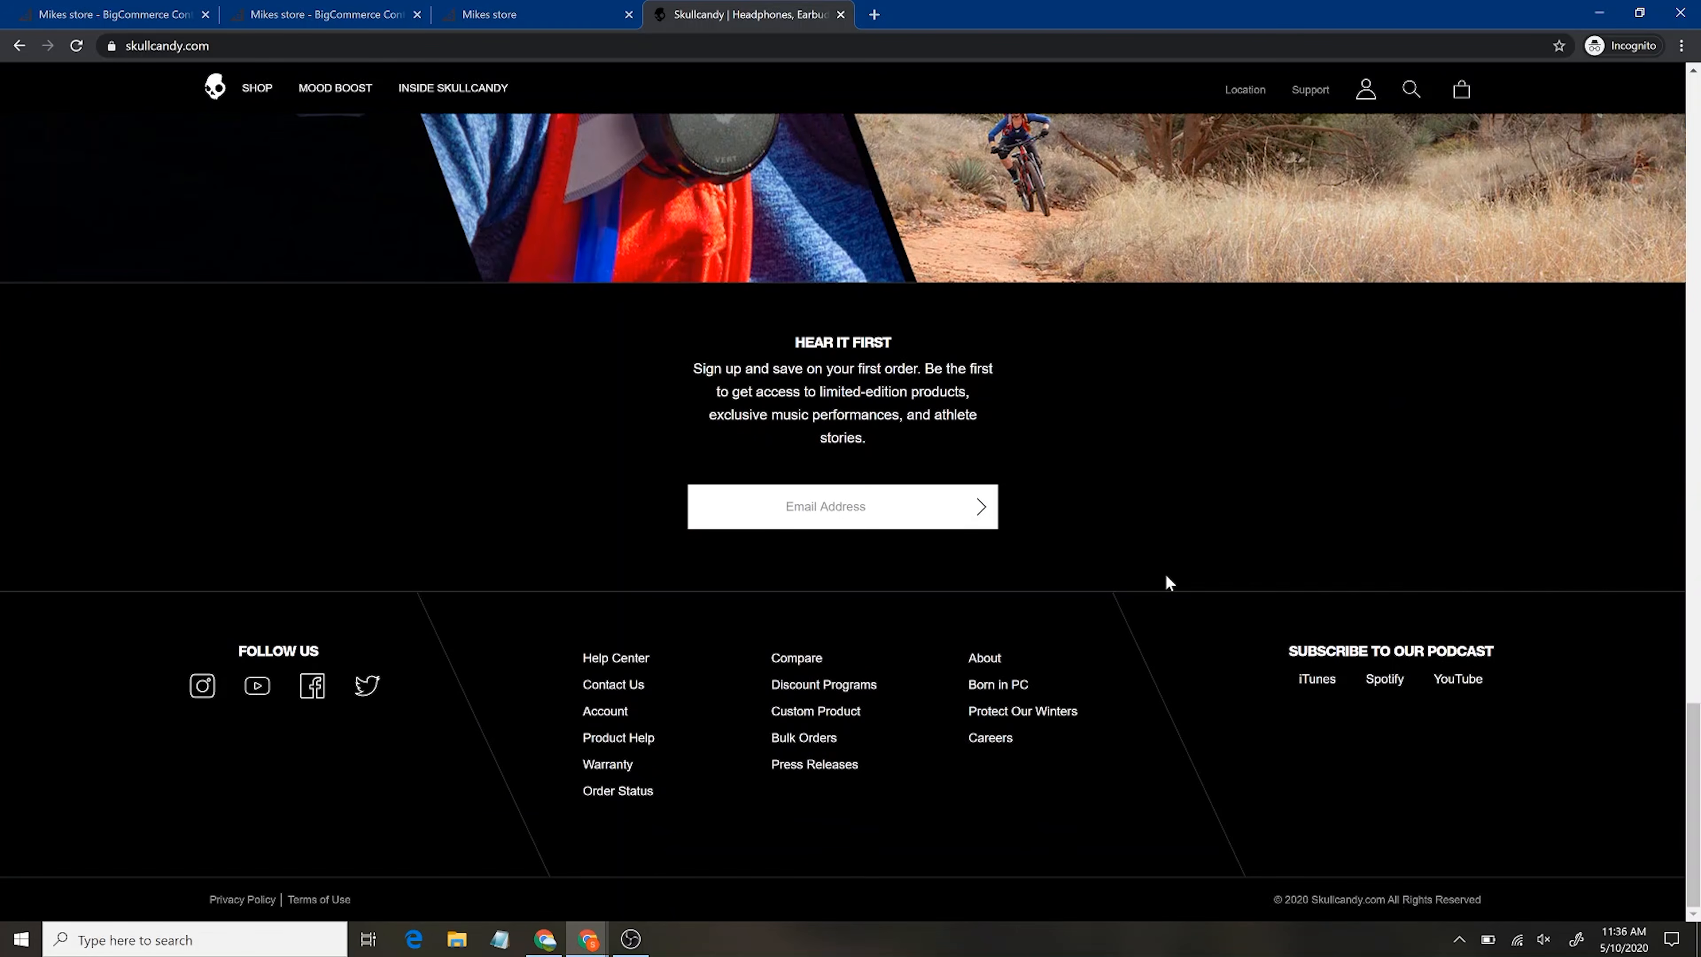
scroll(1166, 575, up, 20)
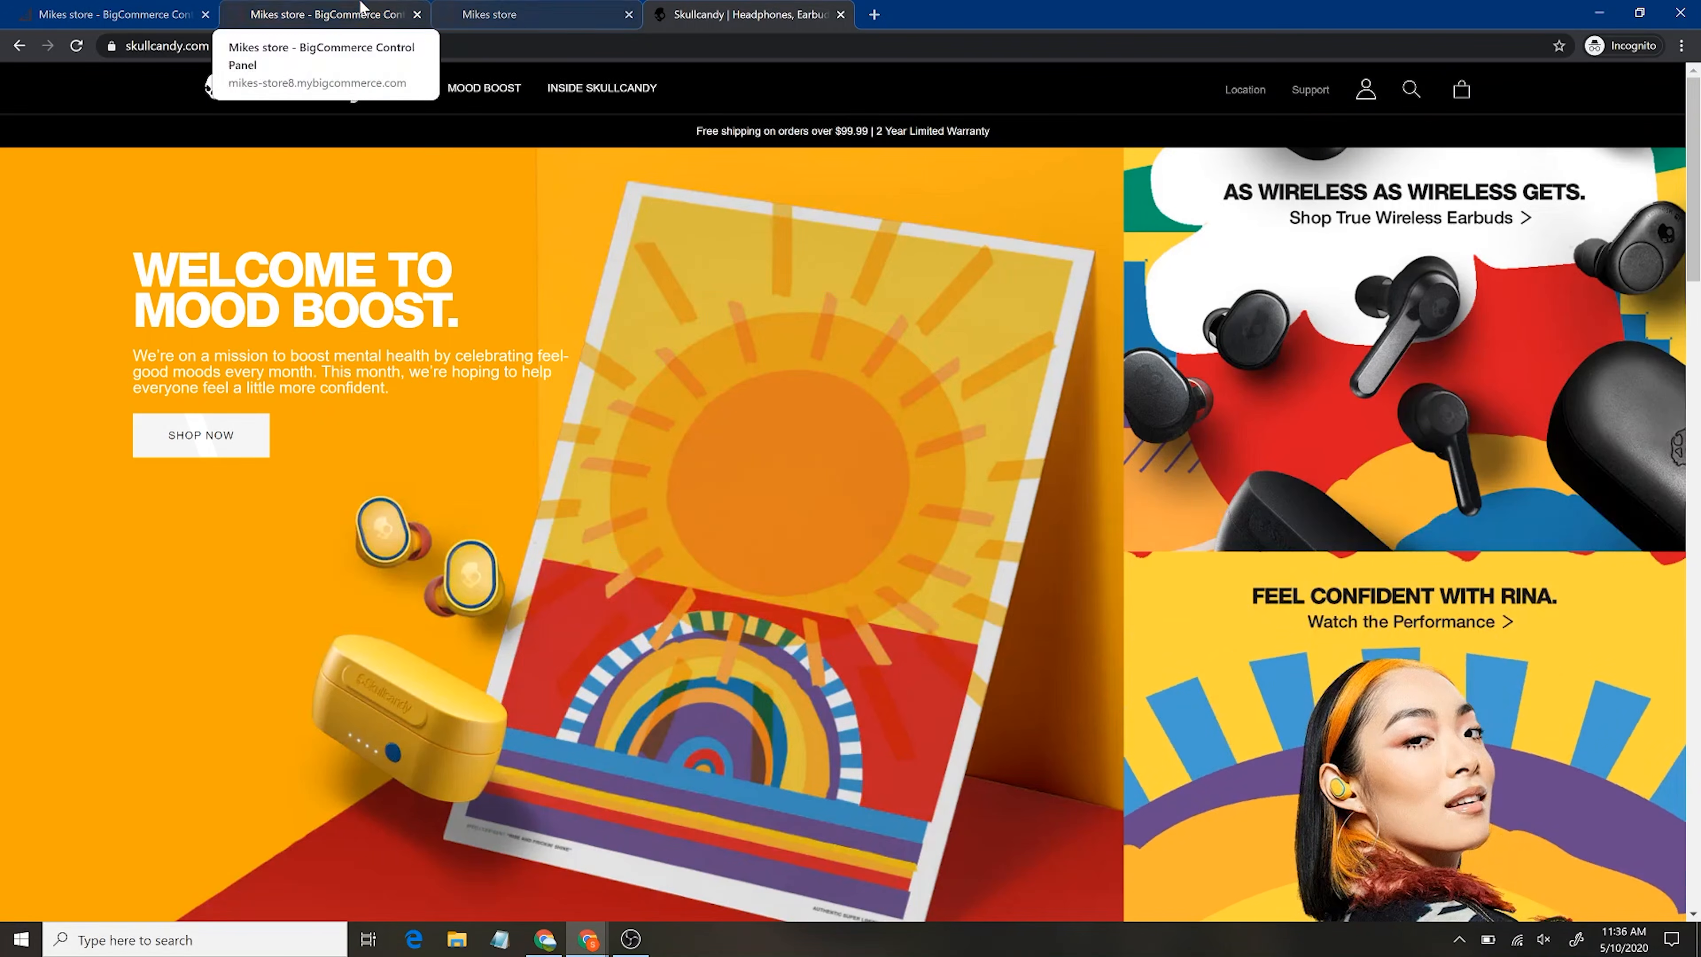
click(375, 8)
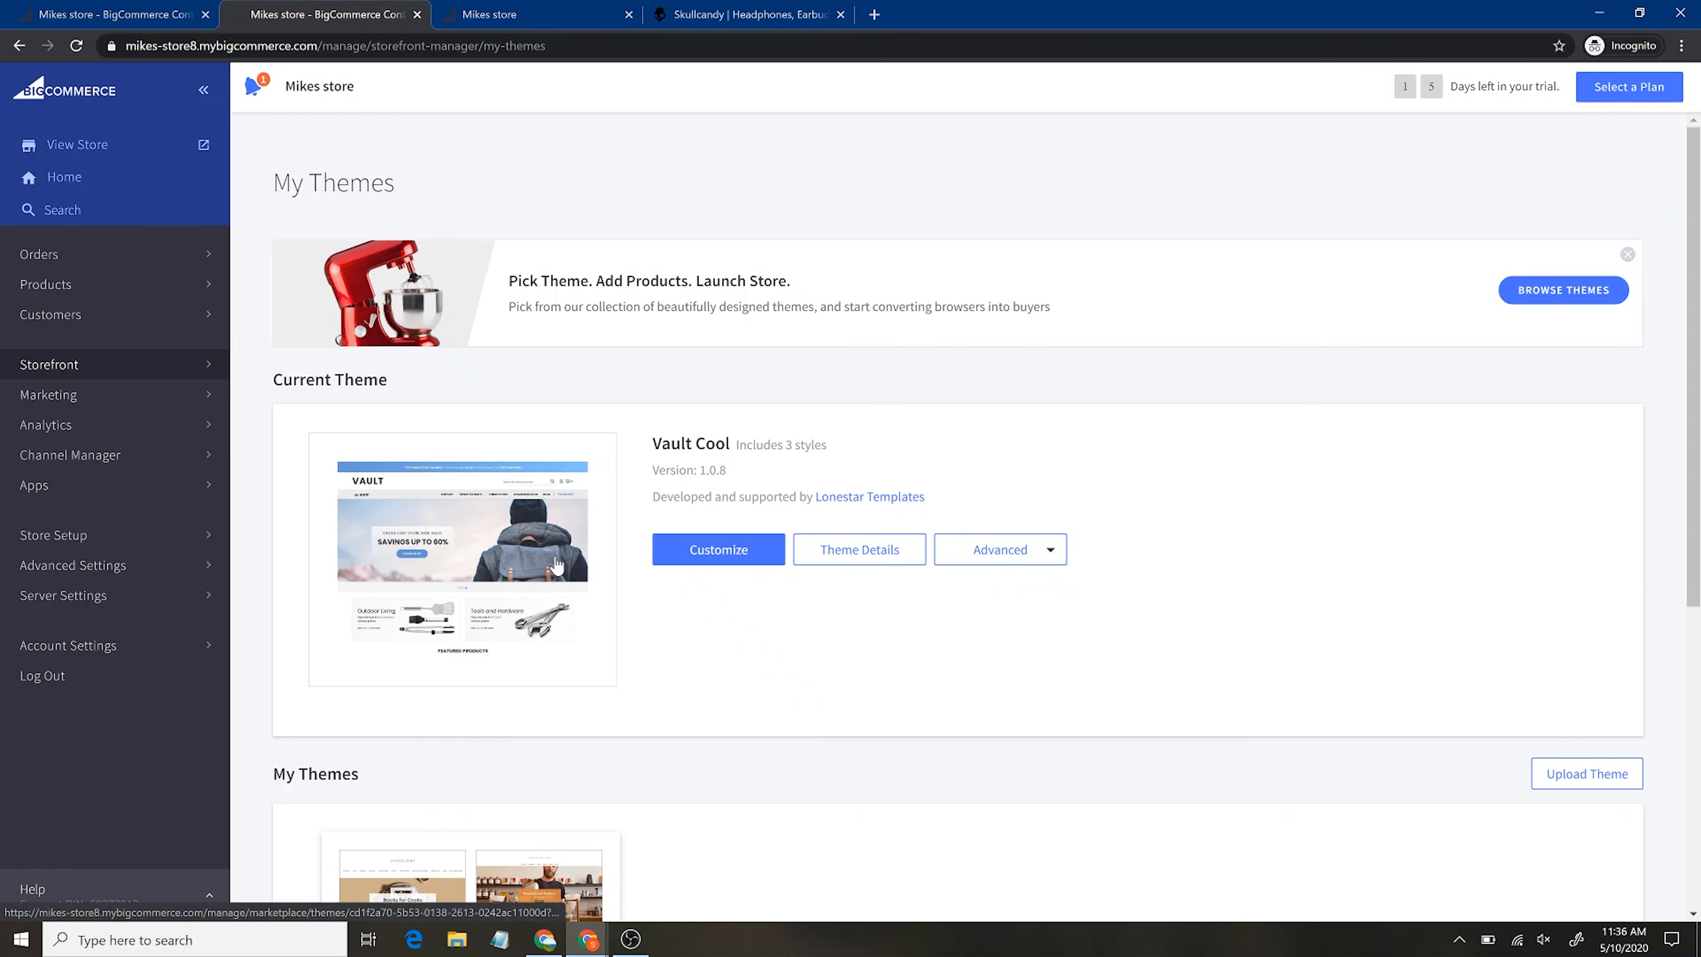
Compare the Mikes store storefront with Skullcandy, then open Marketing › Banners in the control panel
click(529, 12)
scroll(871, 469, up, 5)
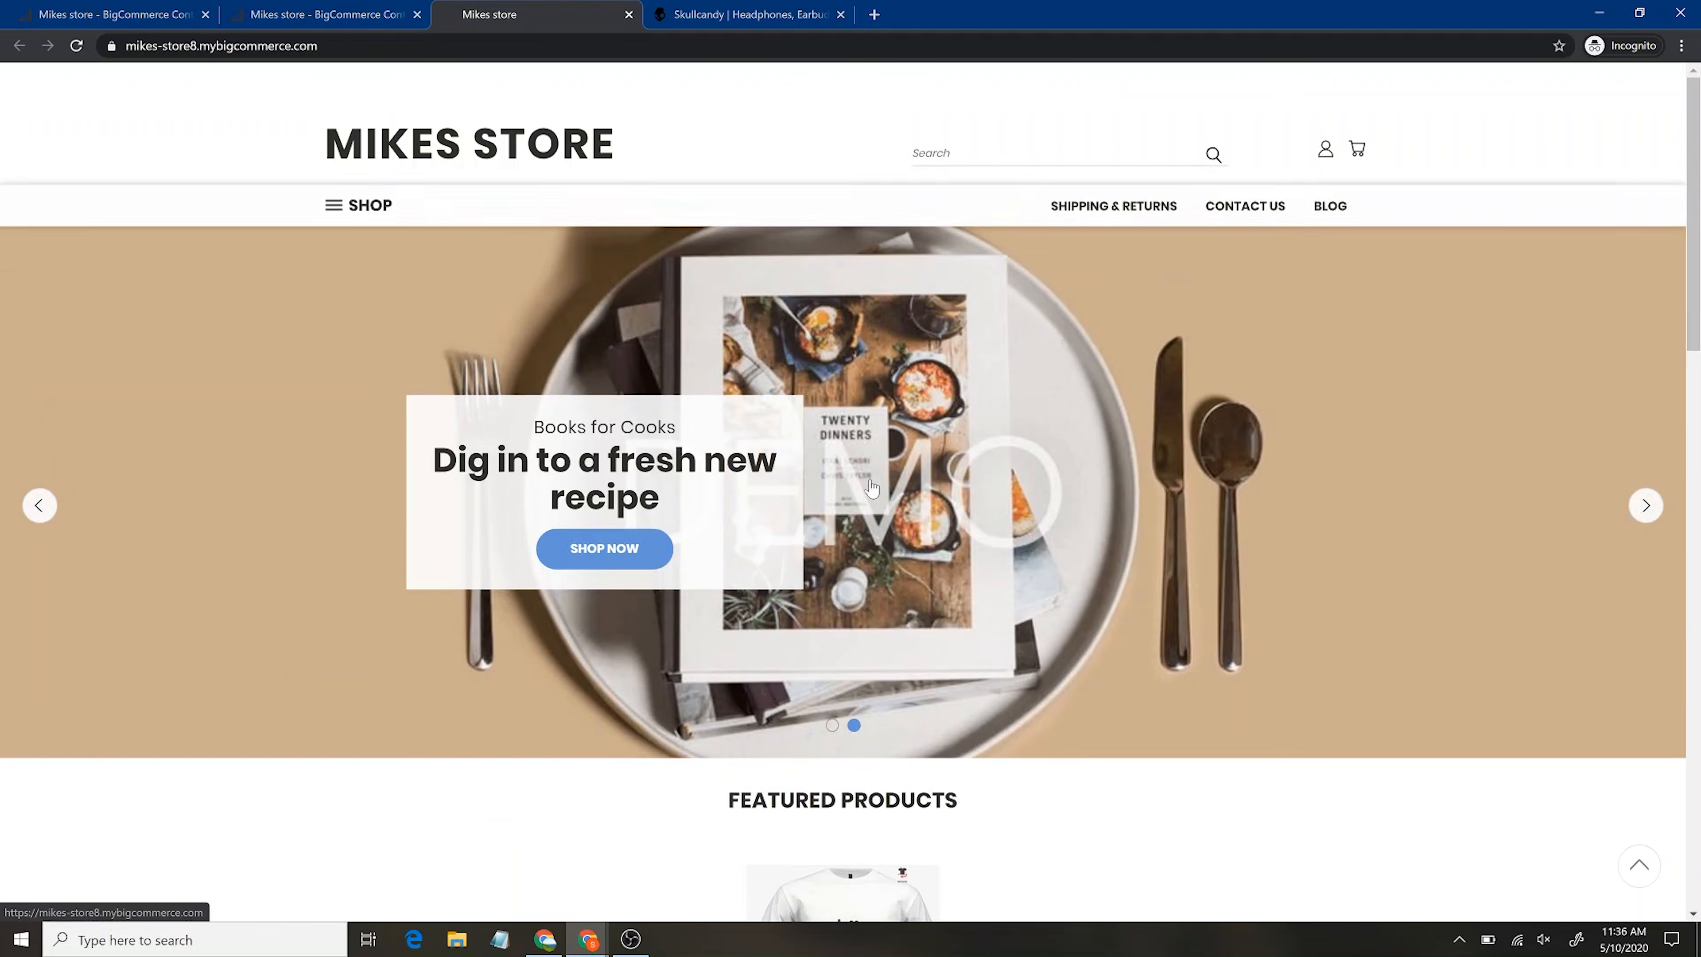
click(813, 15)
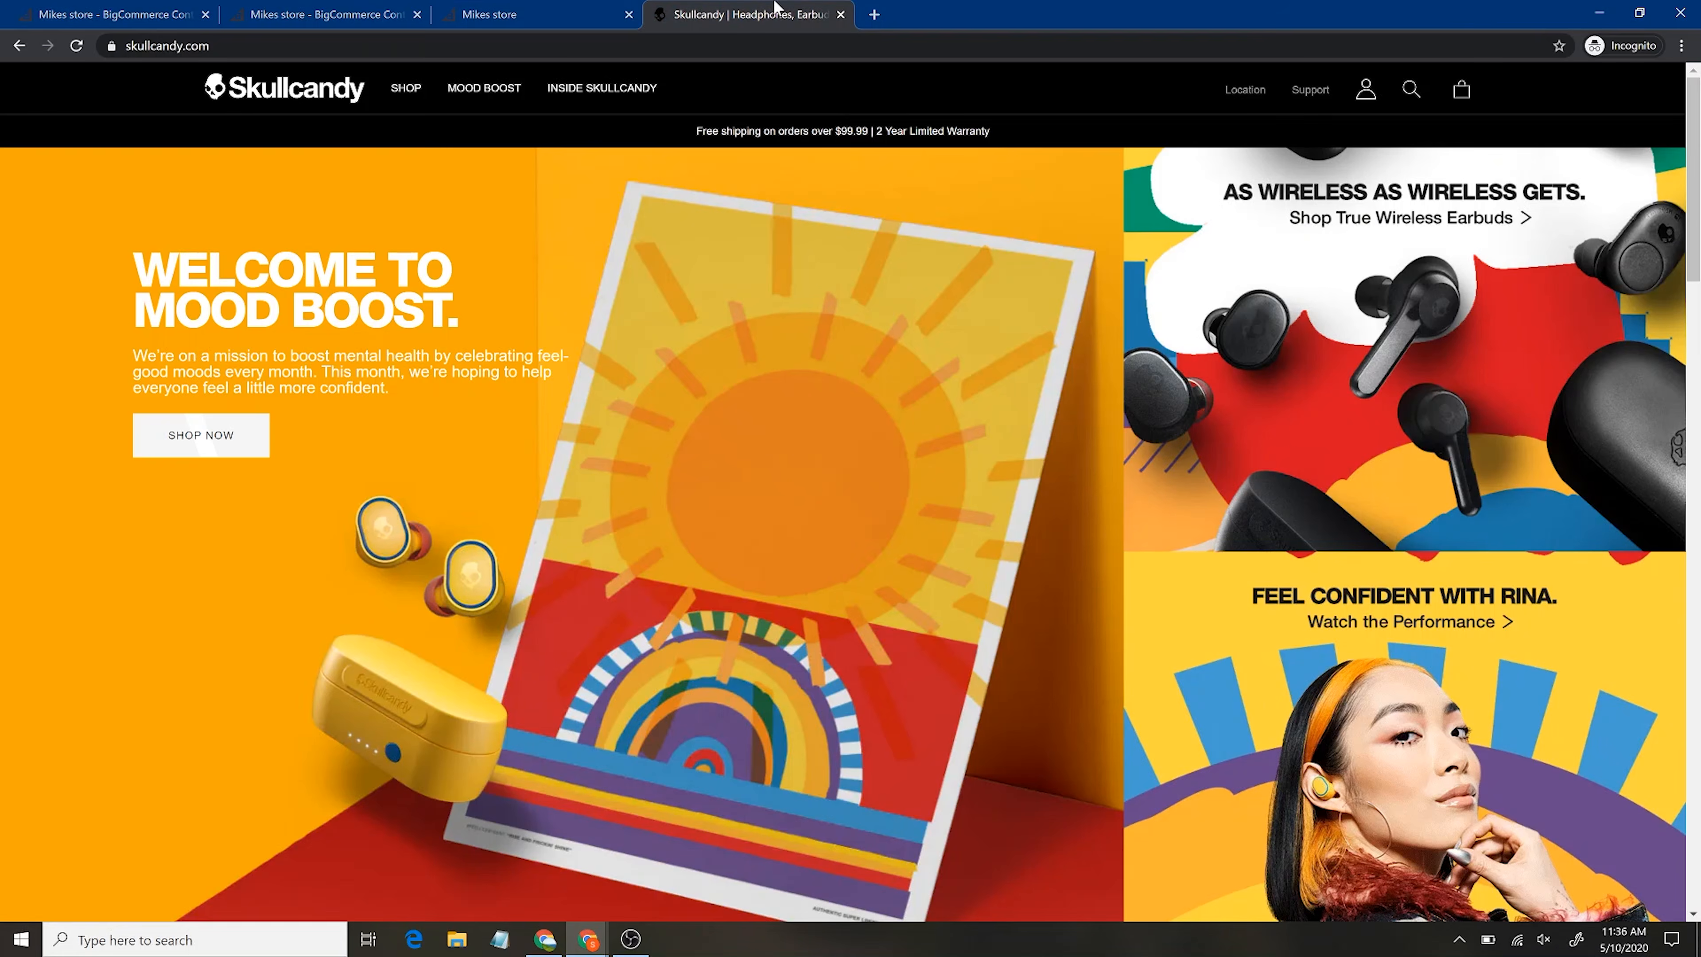
click(510, 6)
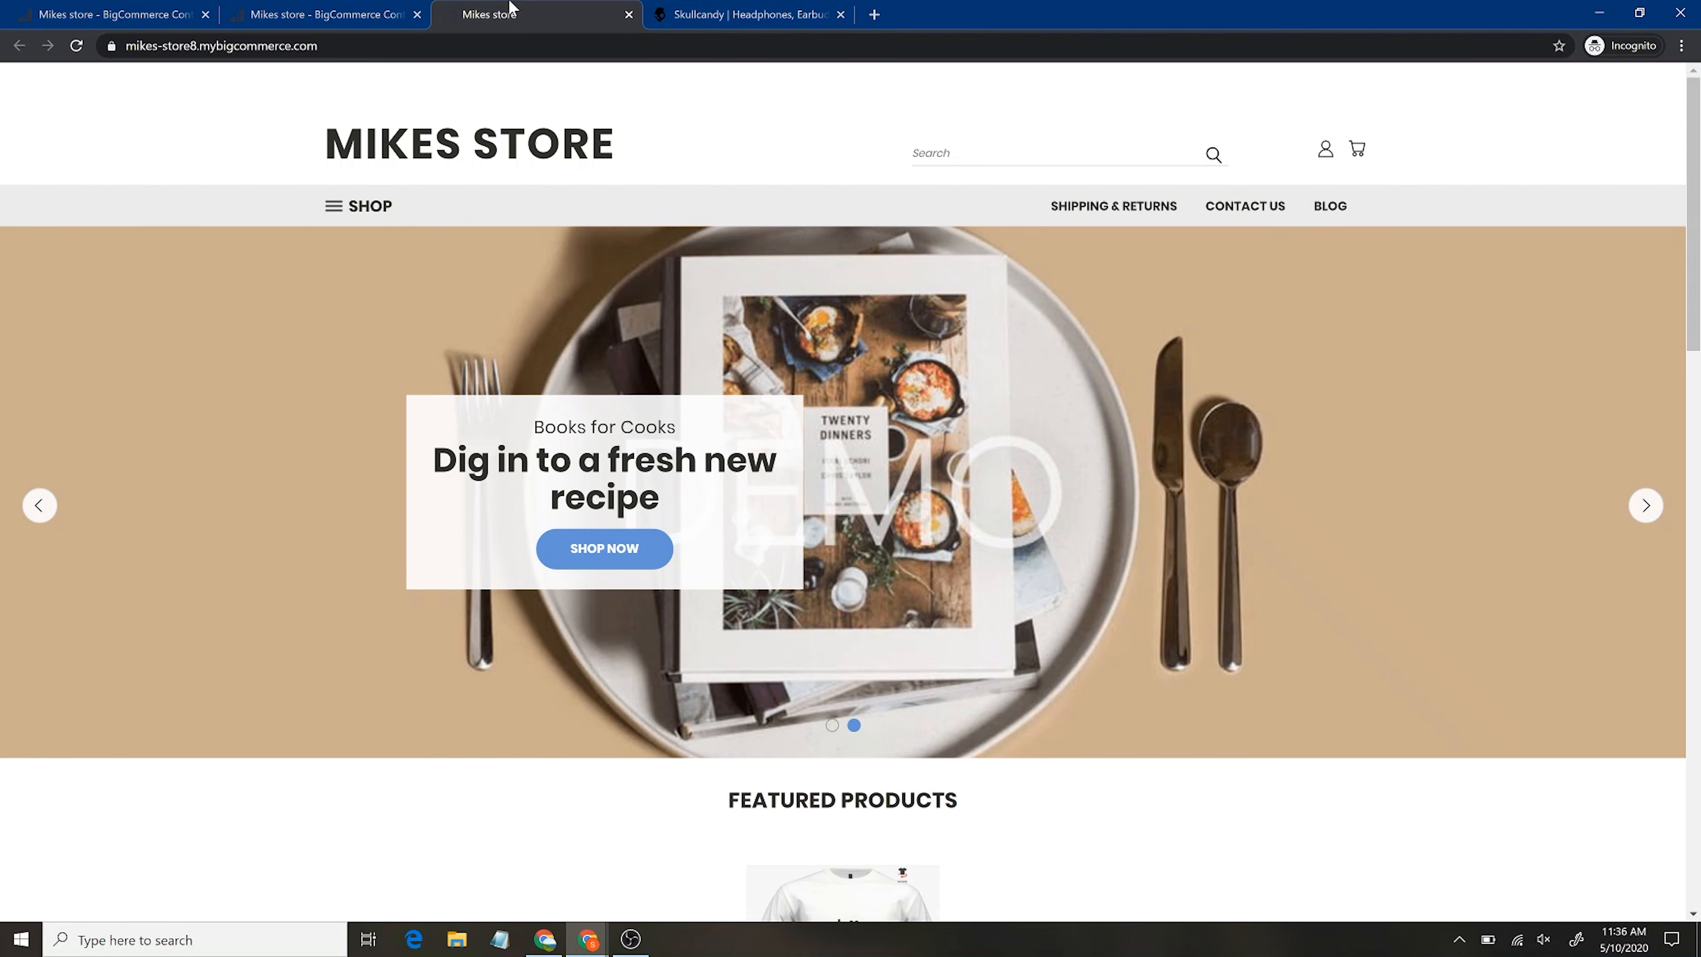
click(254, 7)
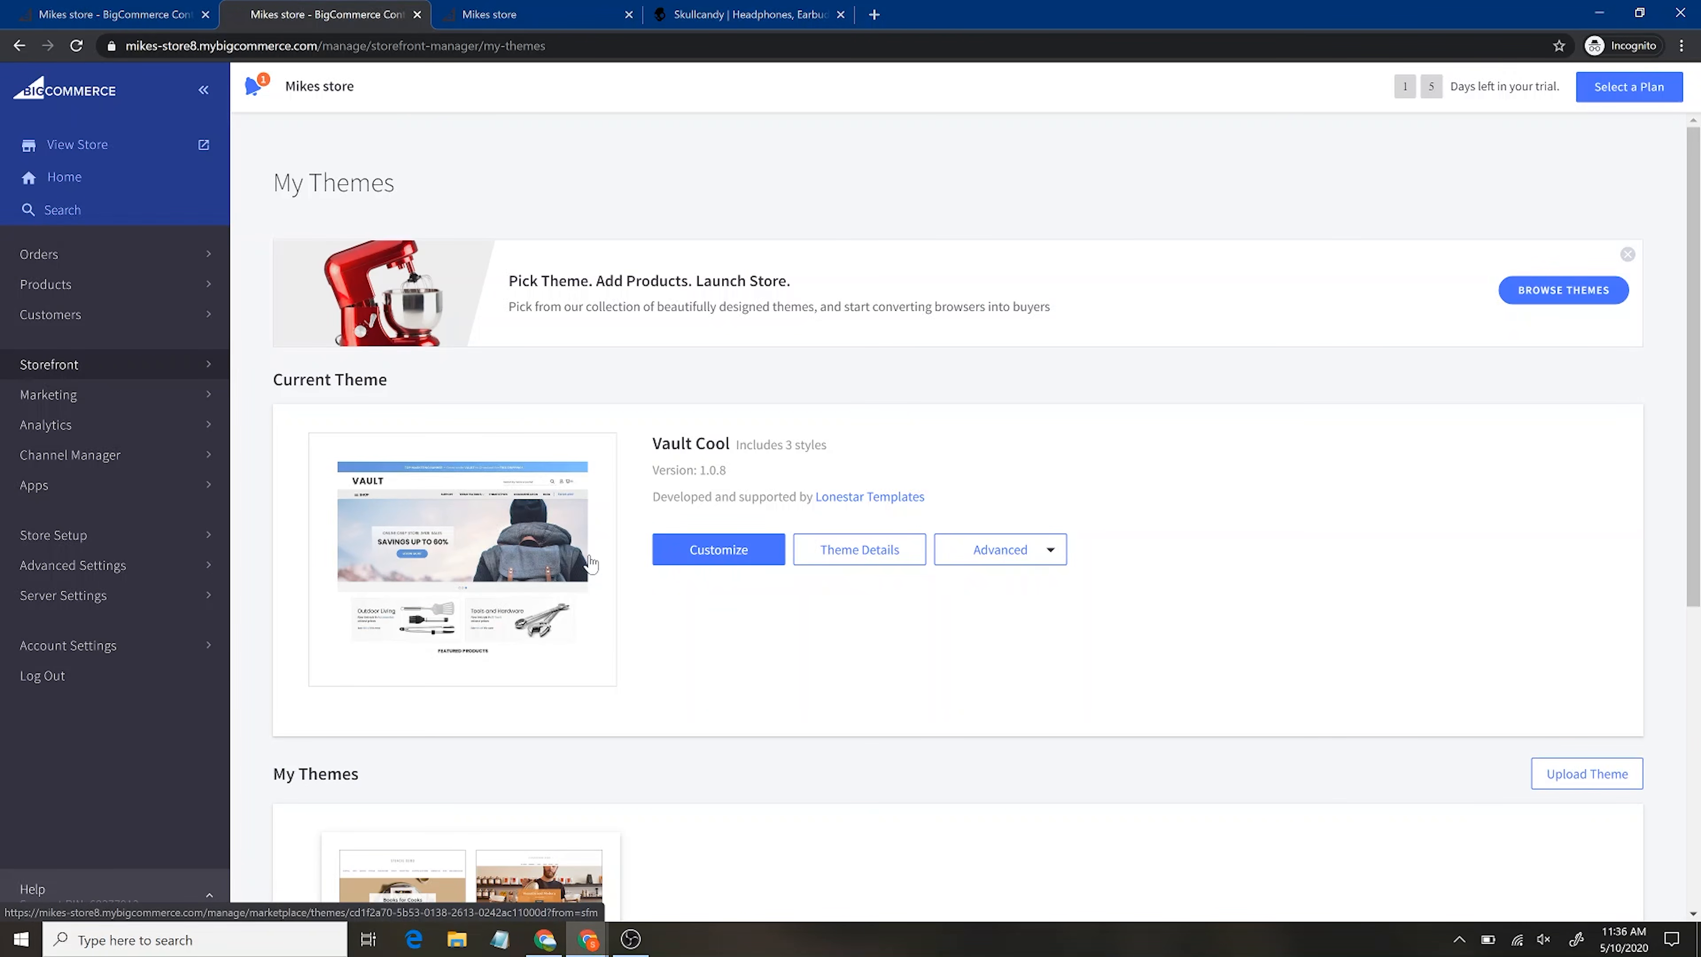
click(129, 397)
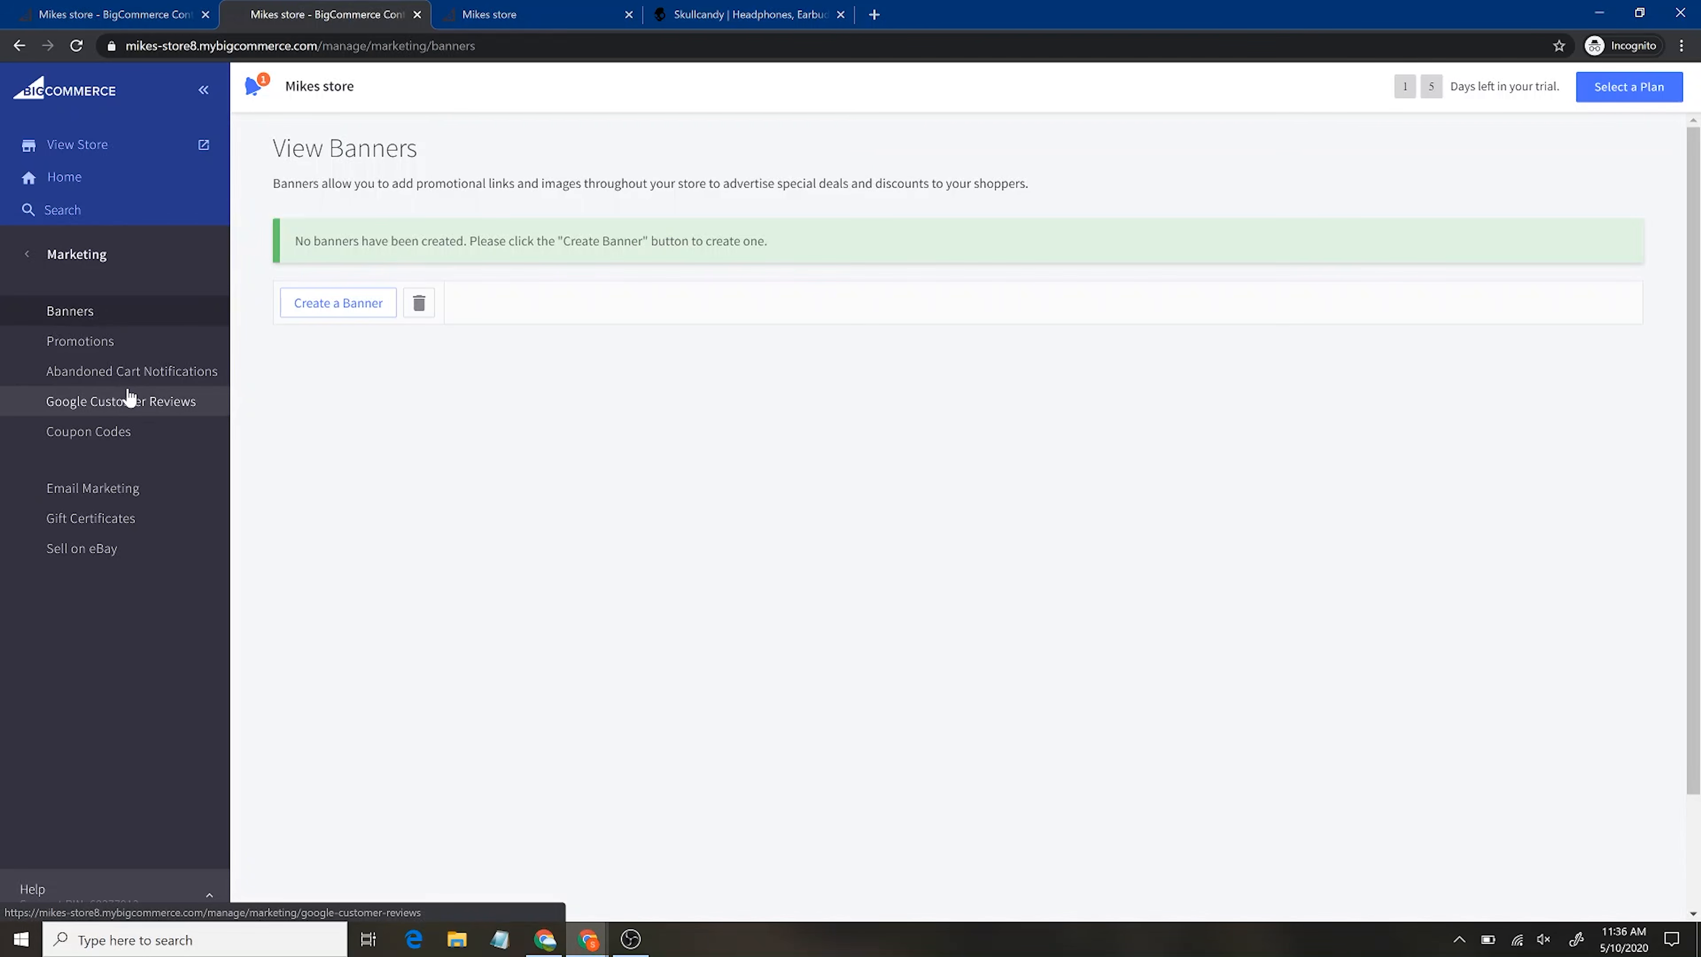
Glance at the Skullcandy site, then open Marketing › Promotions showing no automatic promotions
click(807, 12)
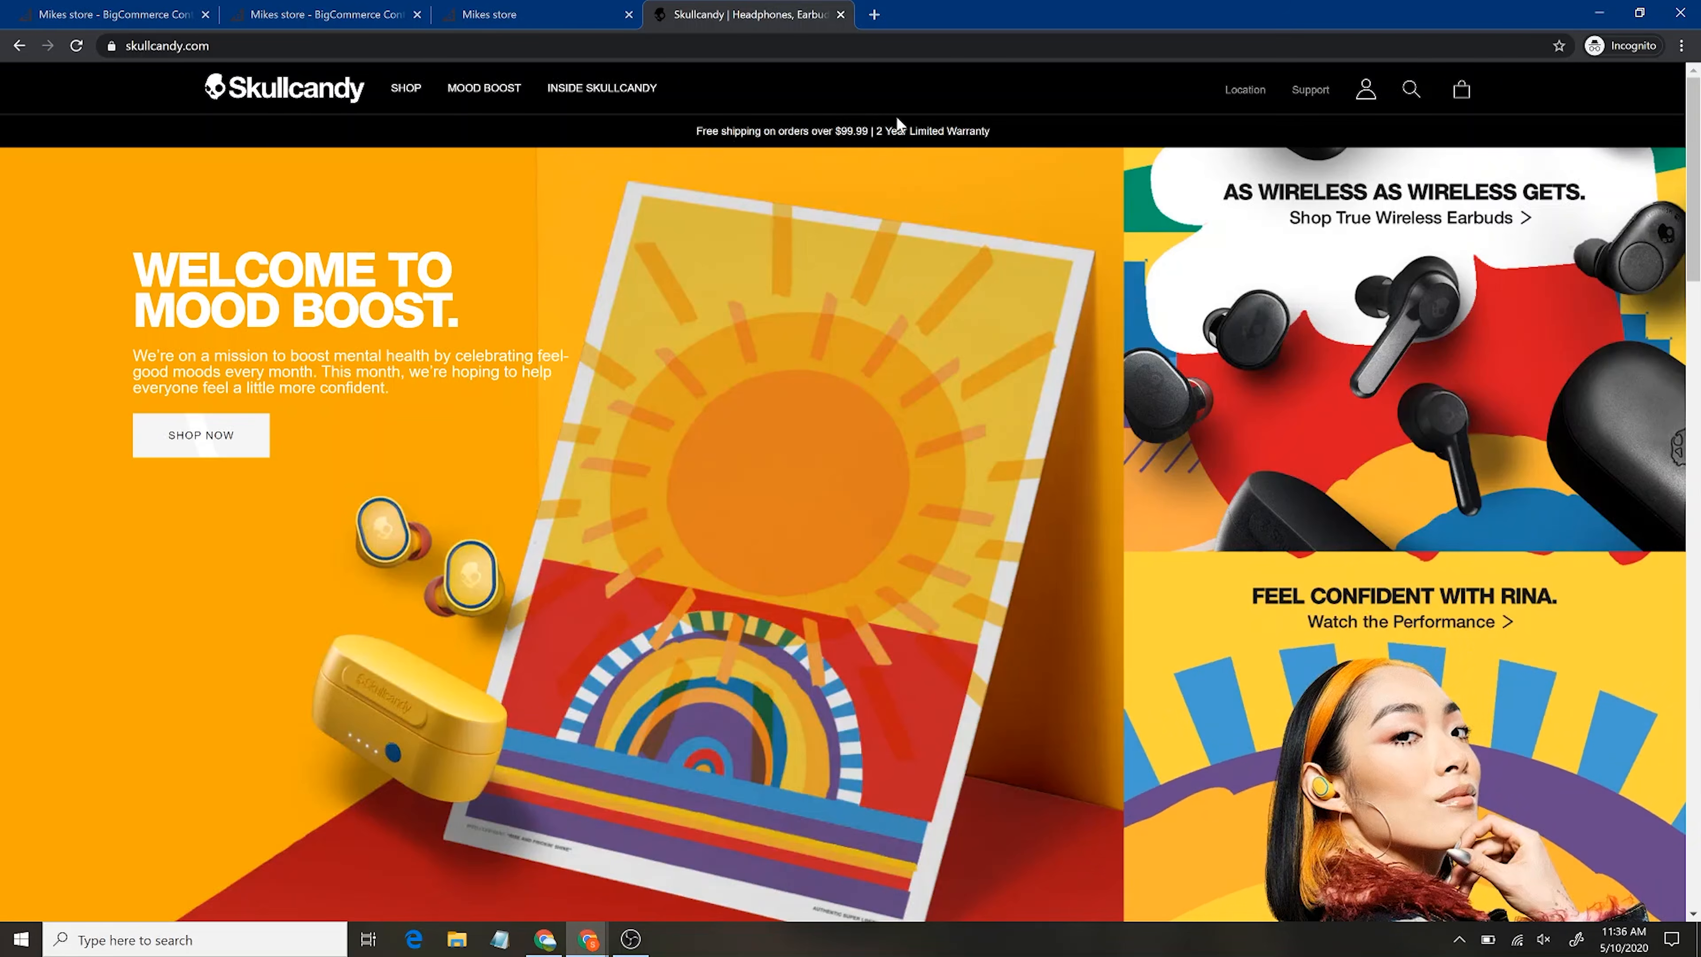
click(391, 13)
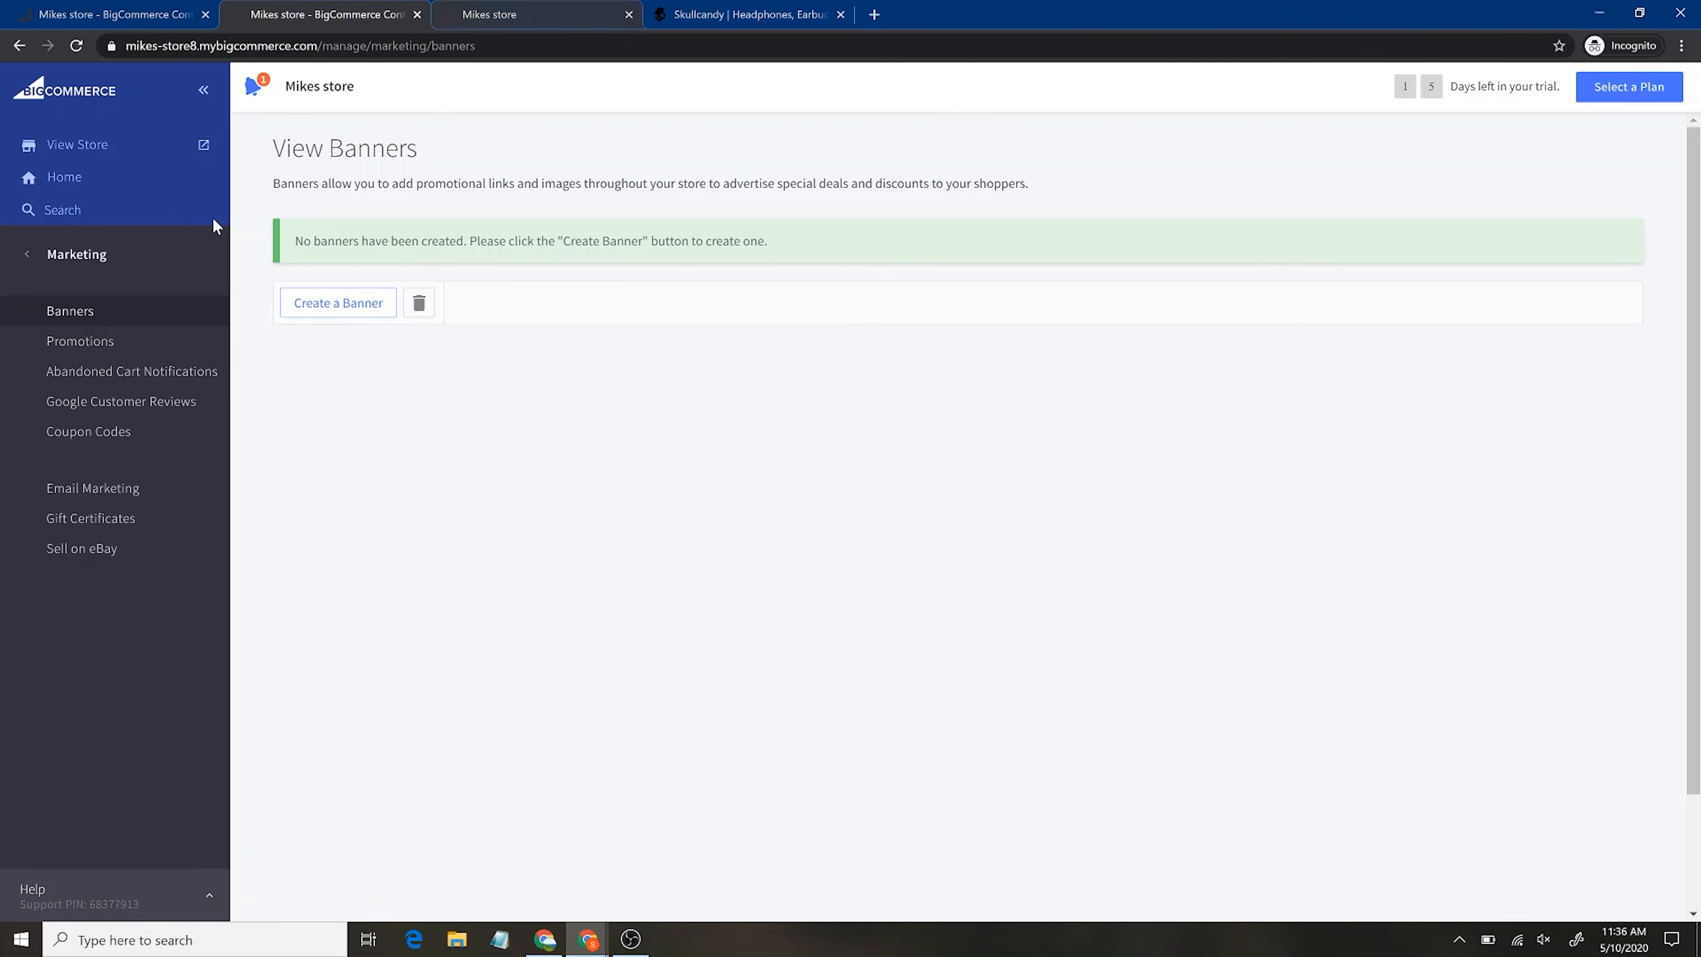
click(103, 342)
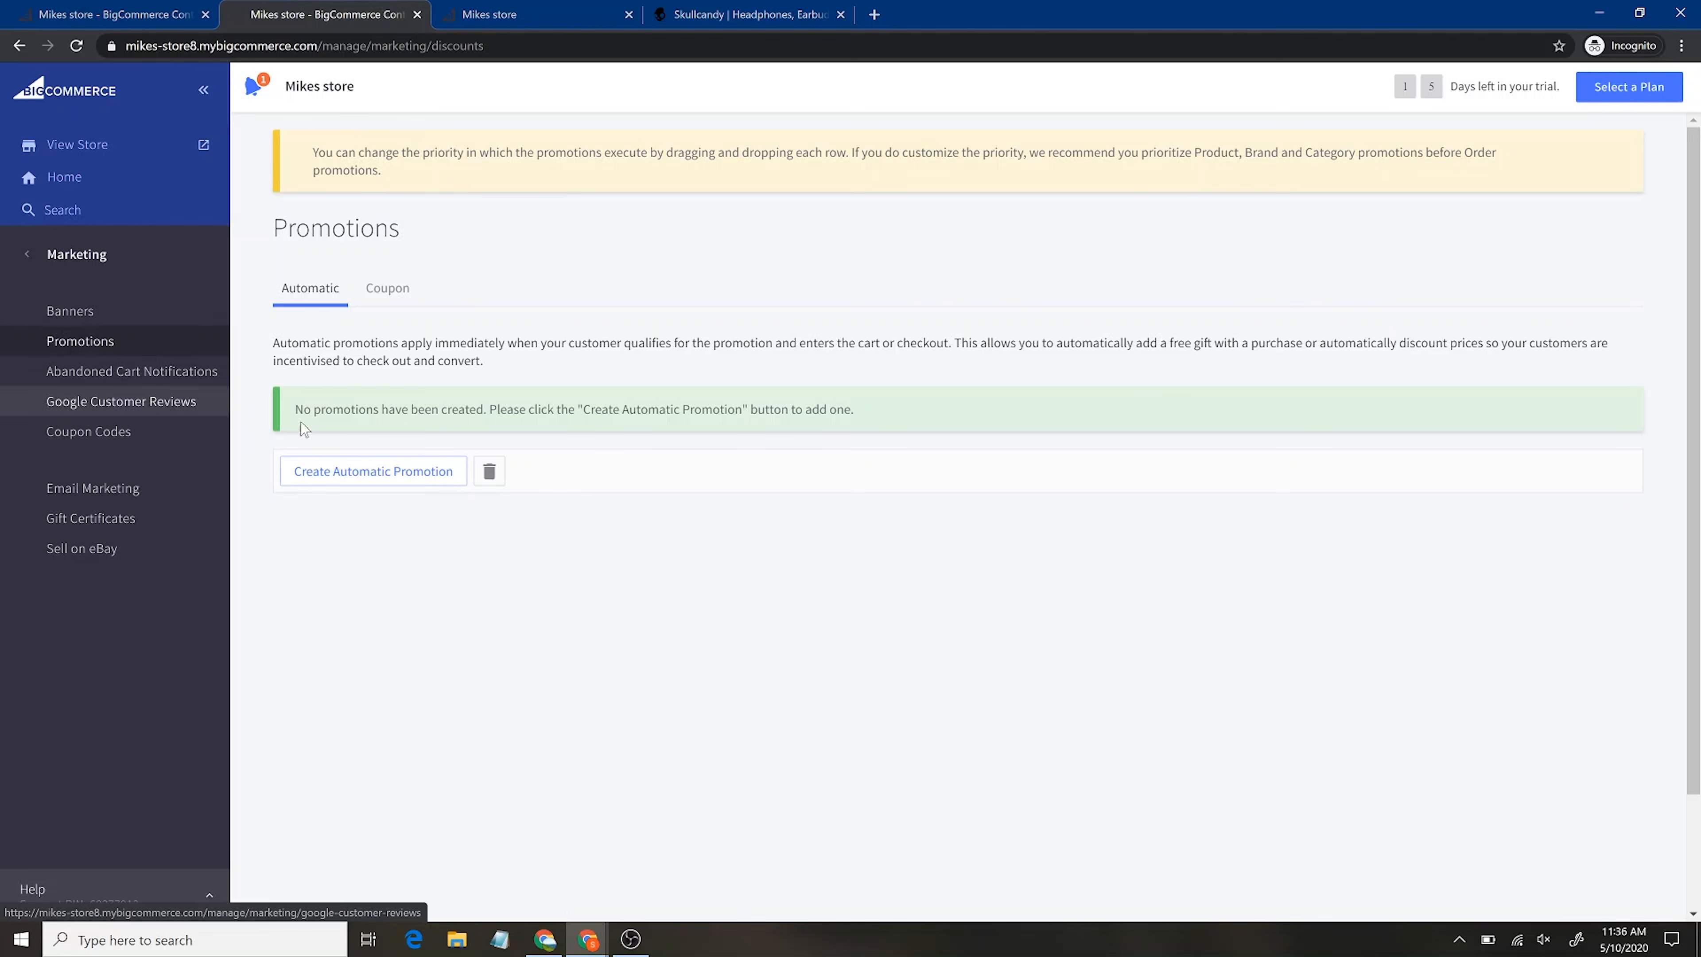
Check coupon promotions, then view the three abandoned cart emails sent at 1 hour, 1 day, 2 days
click(385, 295)
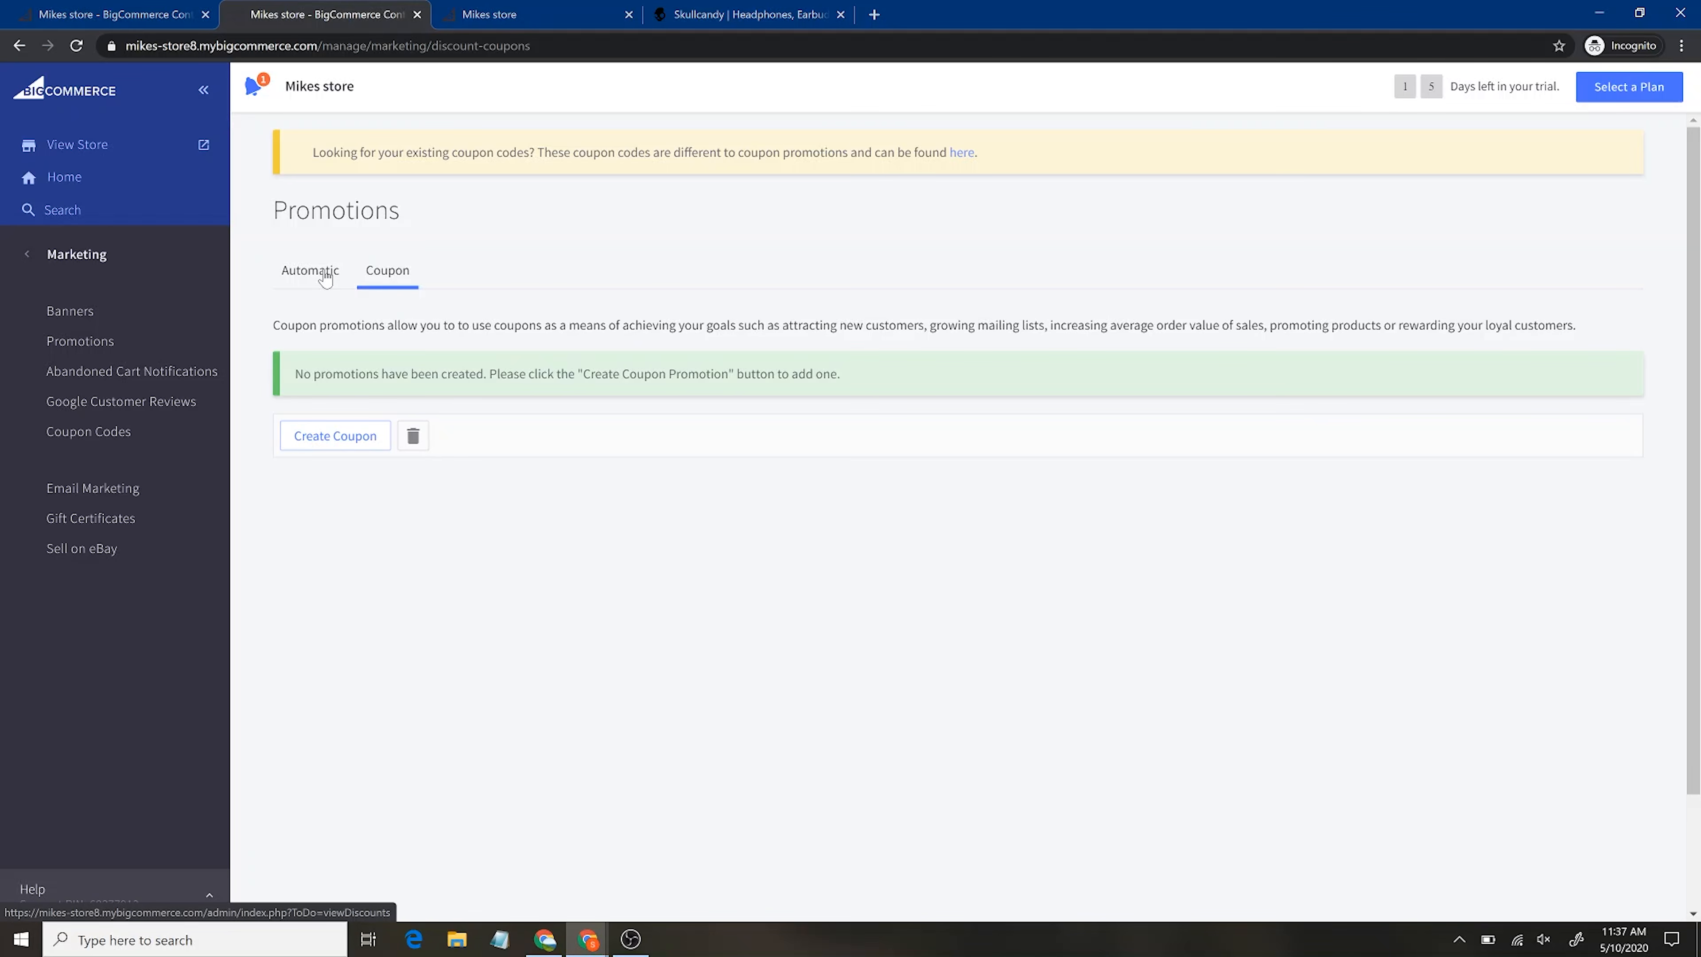
click(120, 379)
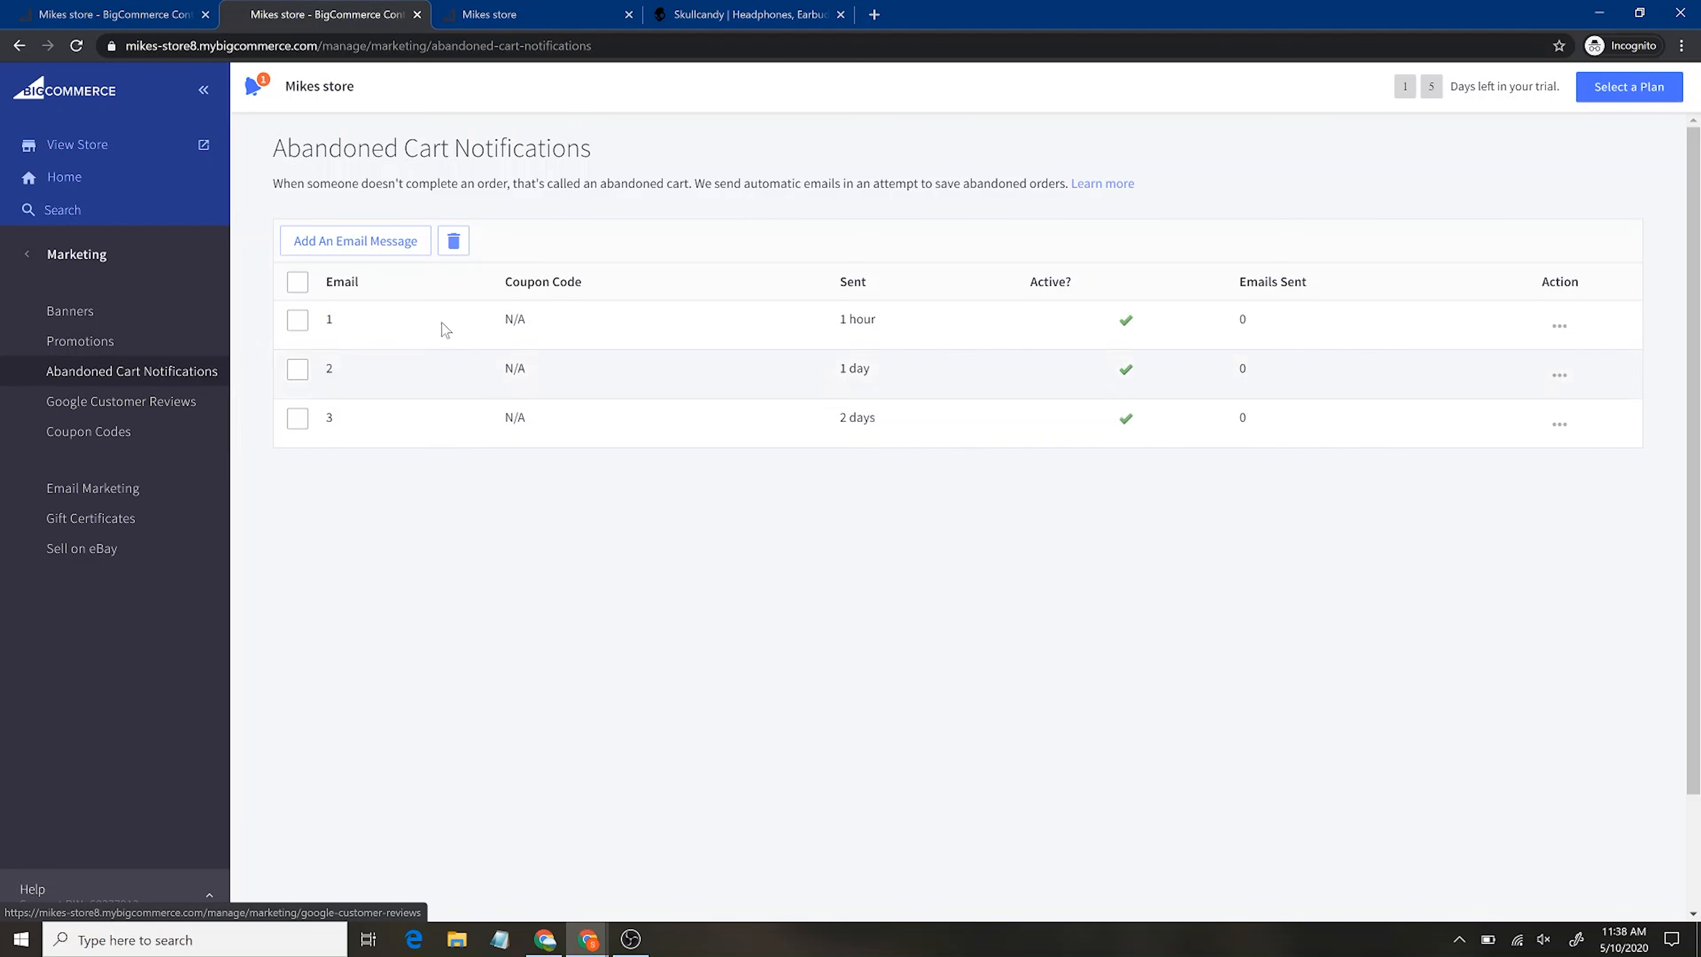
Visit Google Customer Reviews, then view the Standard, Plus, Pro and Enterprise plan options
click(144, 415)
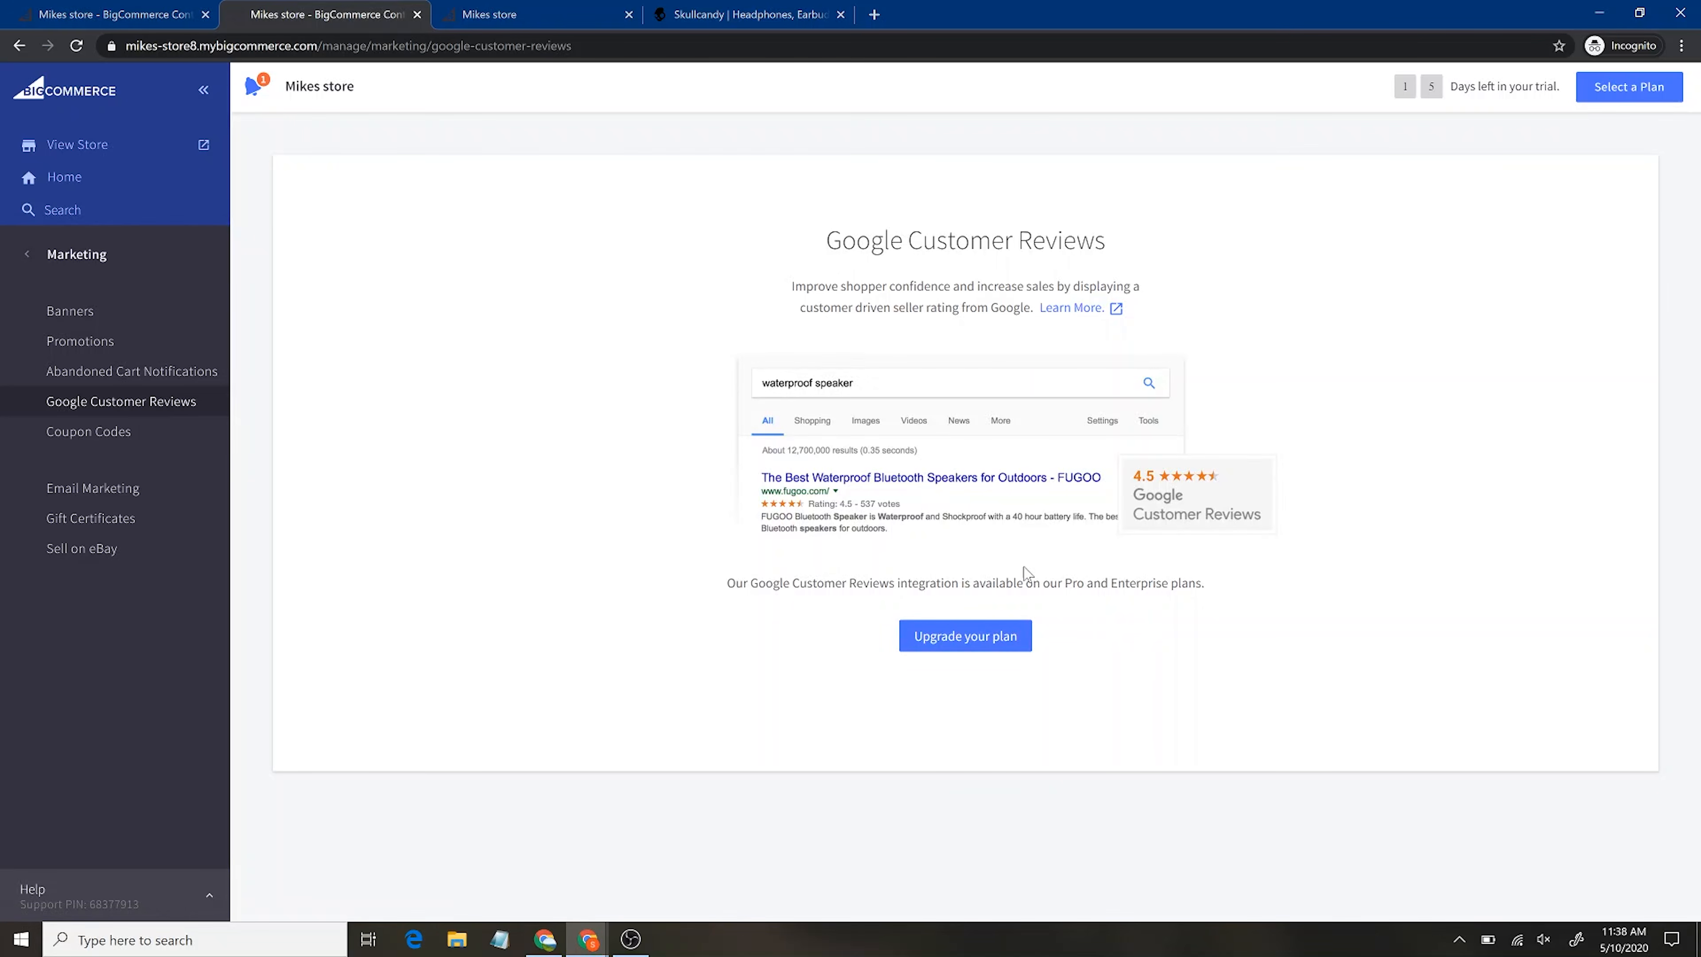
click(1627, 99)
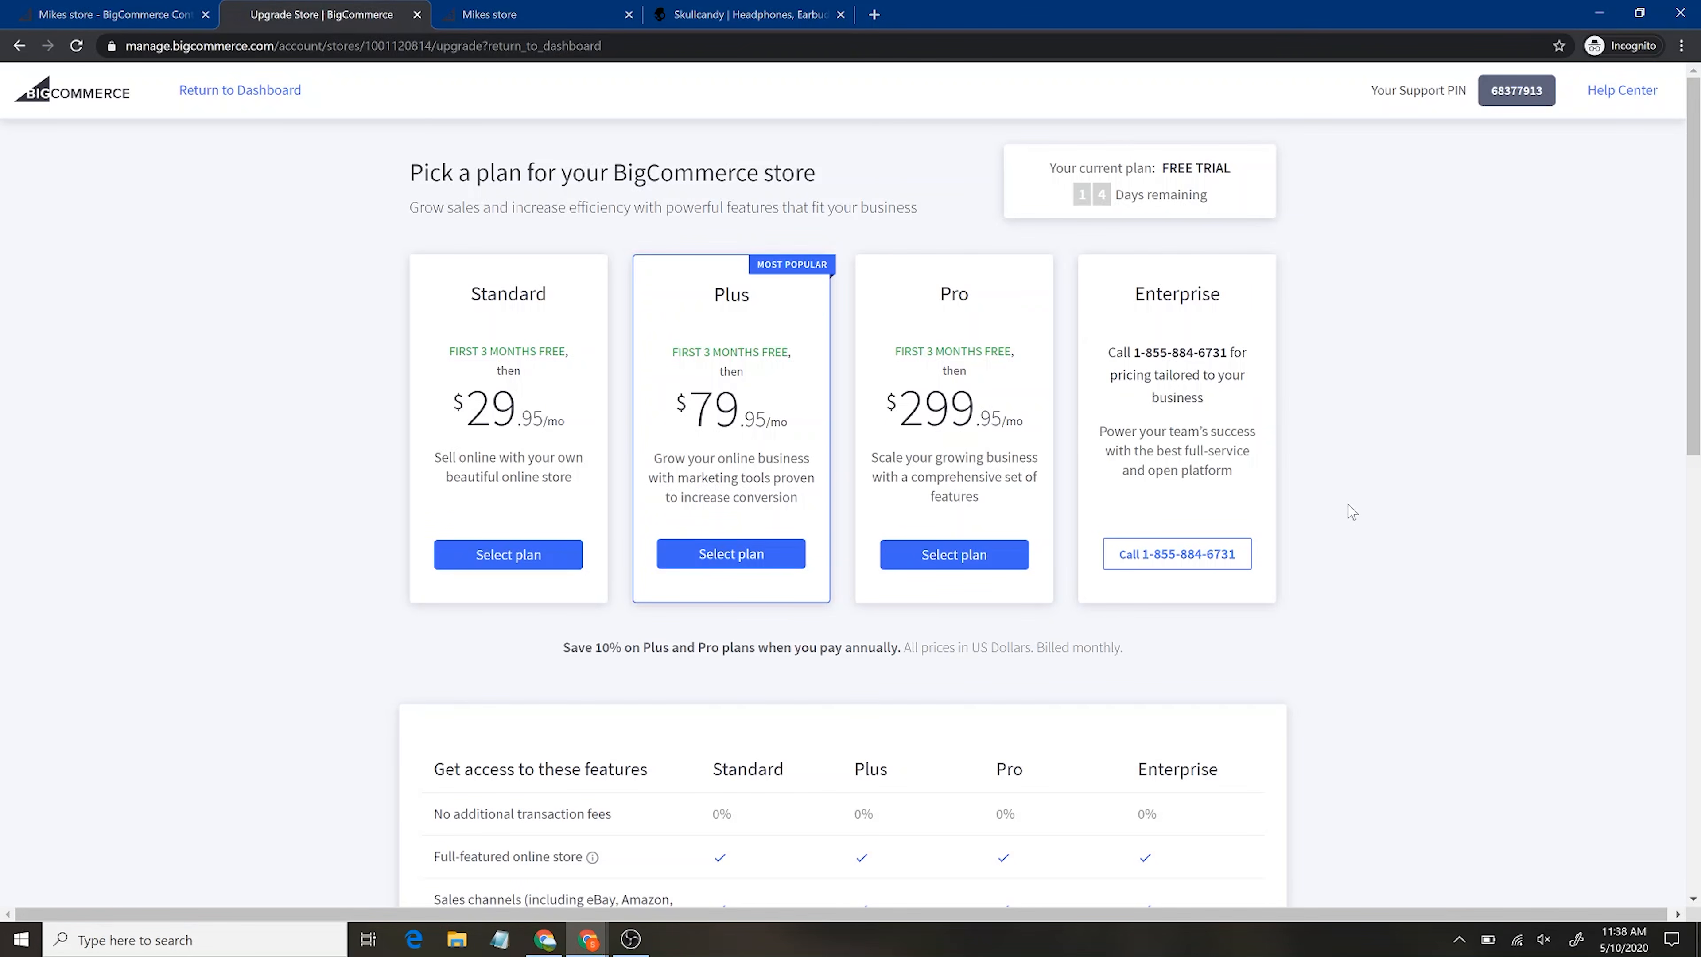
scroll(1351, 511, down, 1)
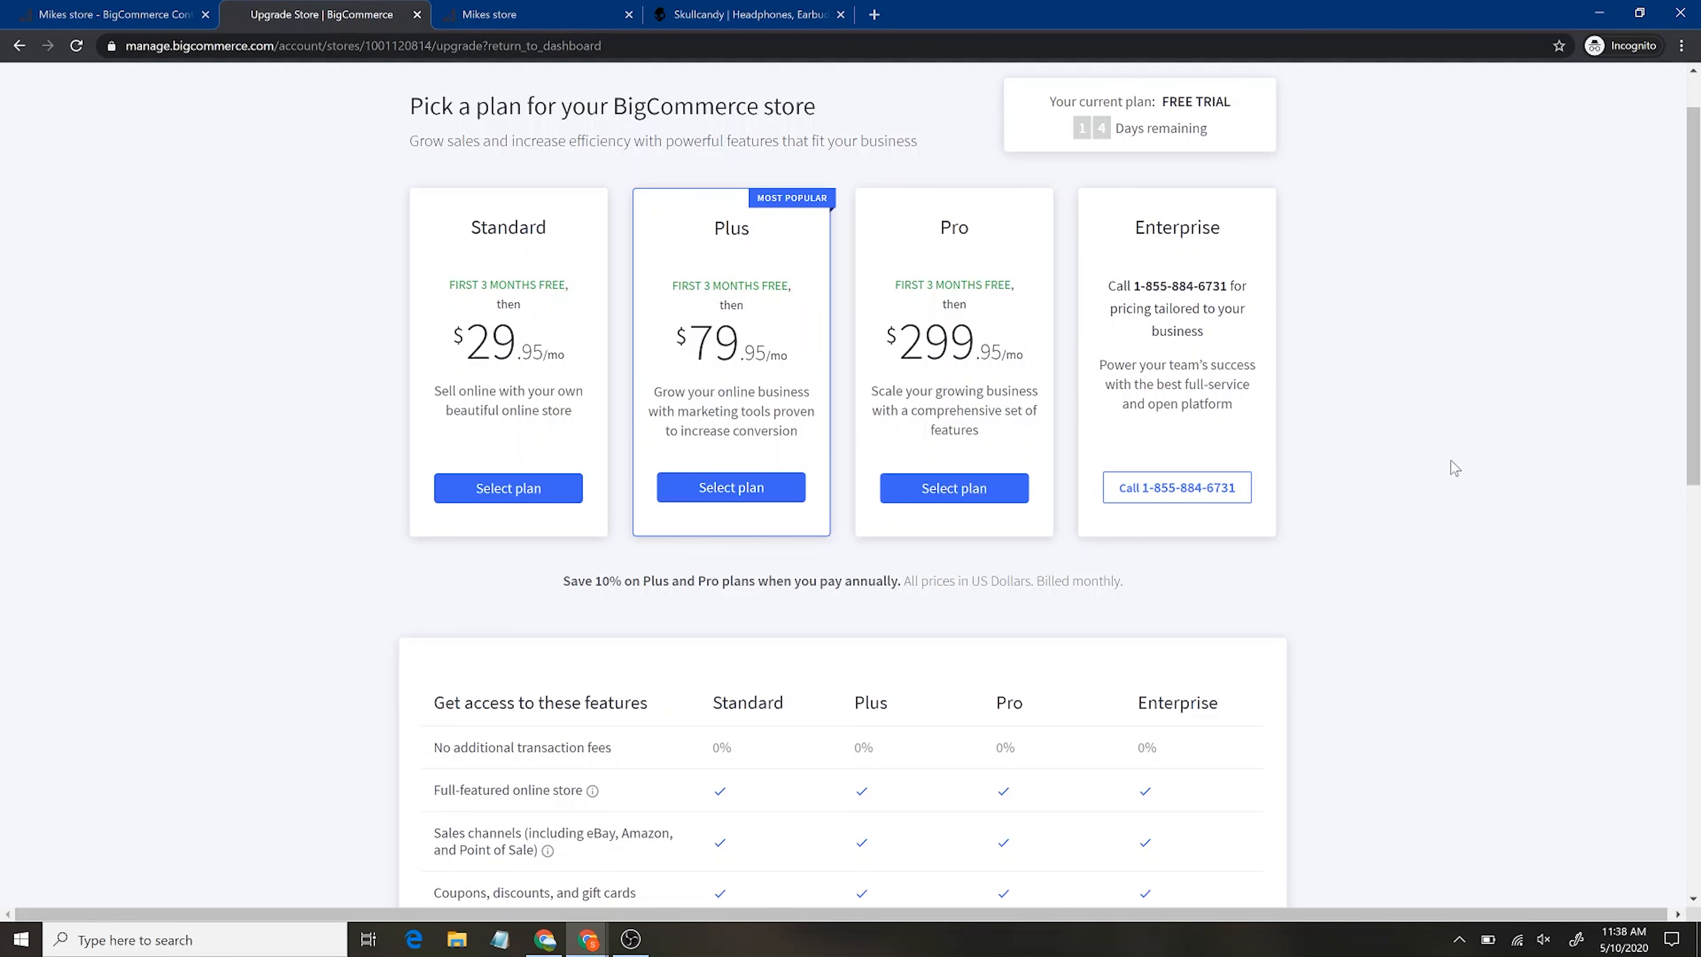
scroll(1455, 468, down, 3)
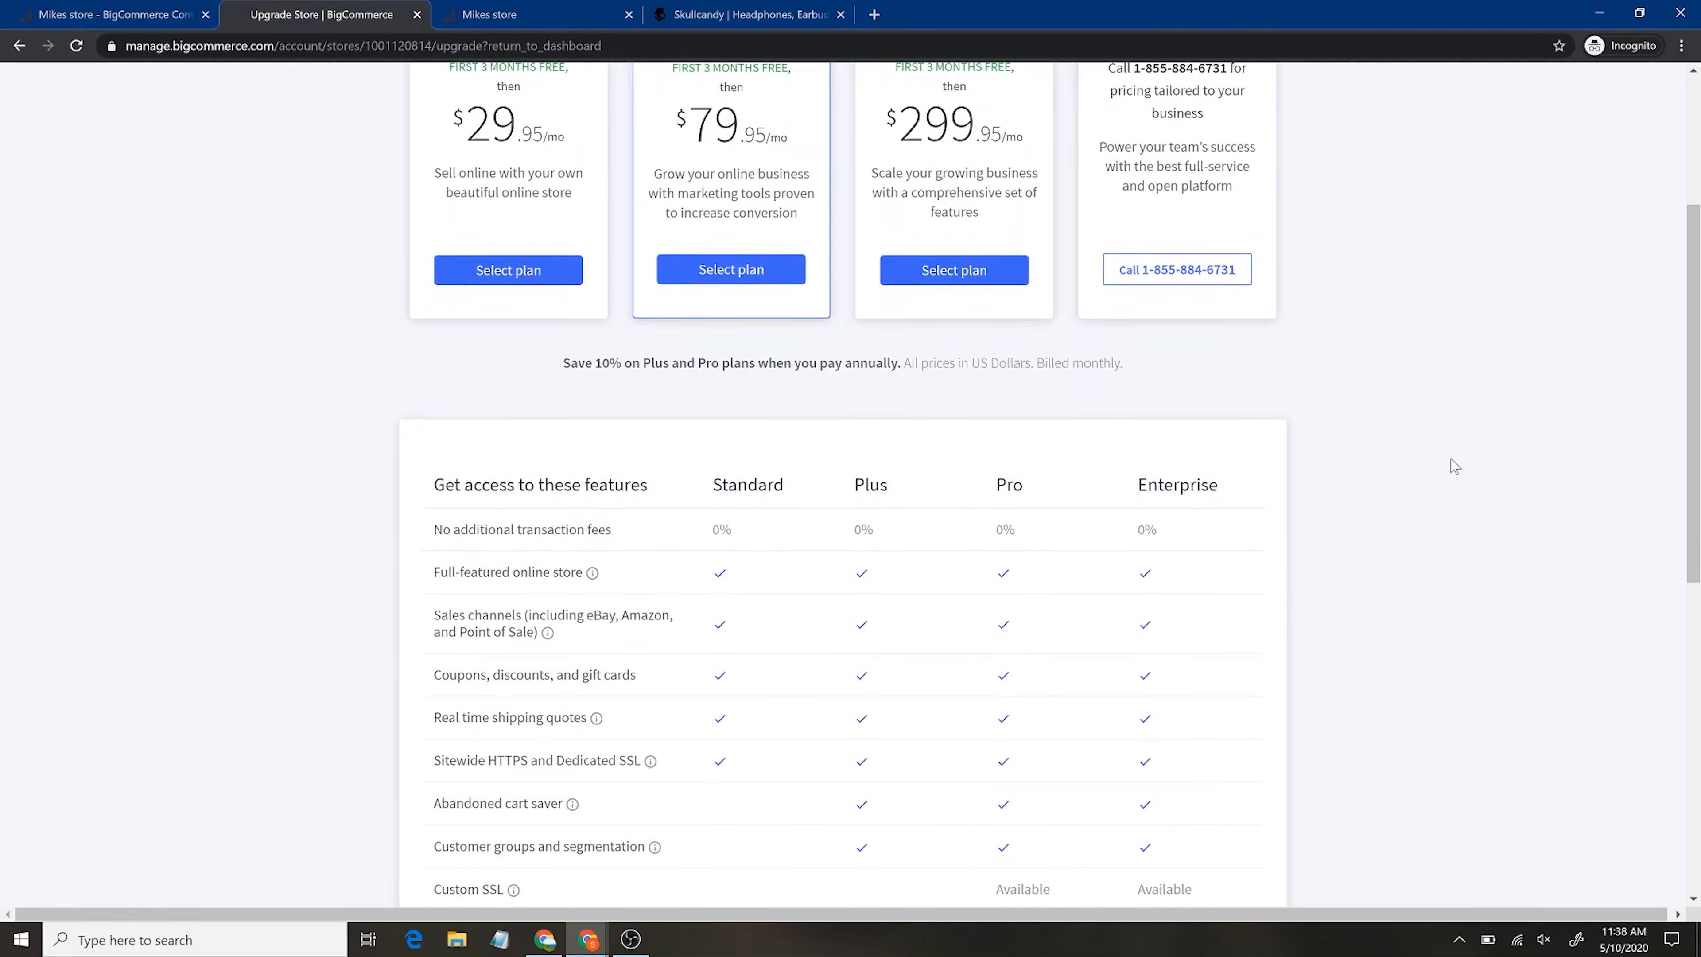
scroll(1252, 451, up, 3)
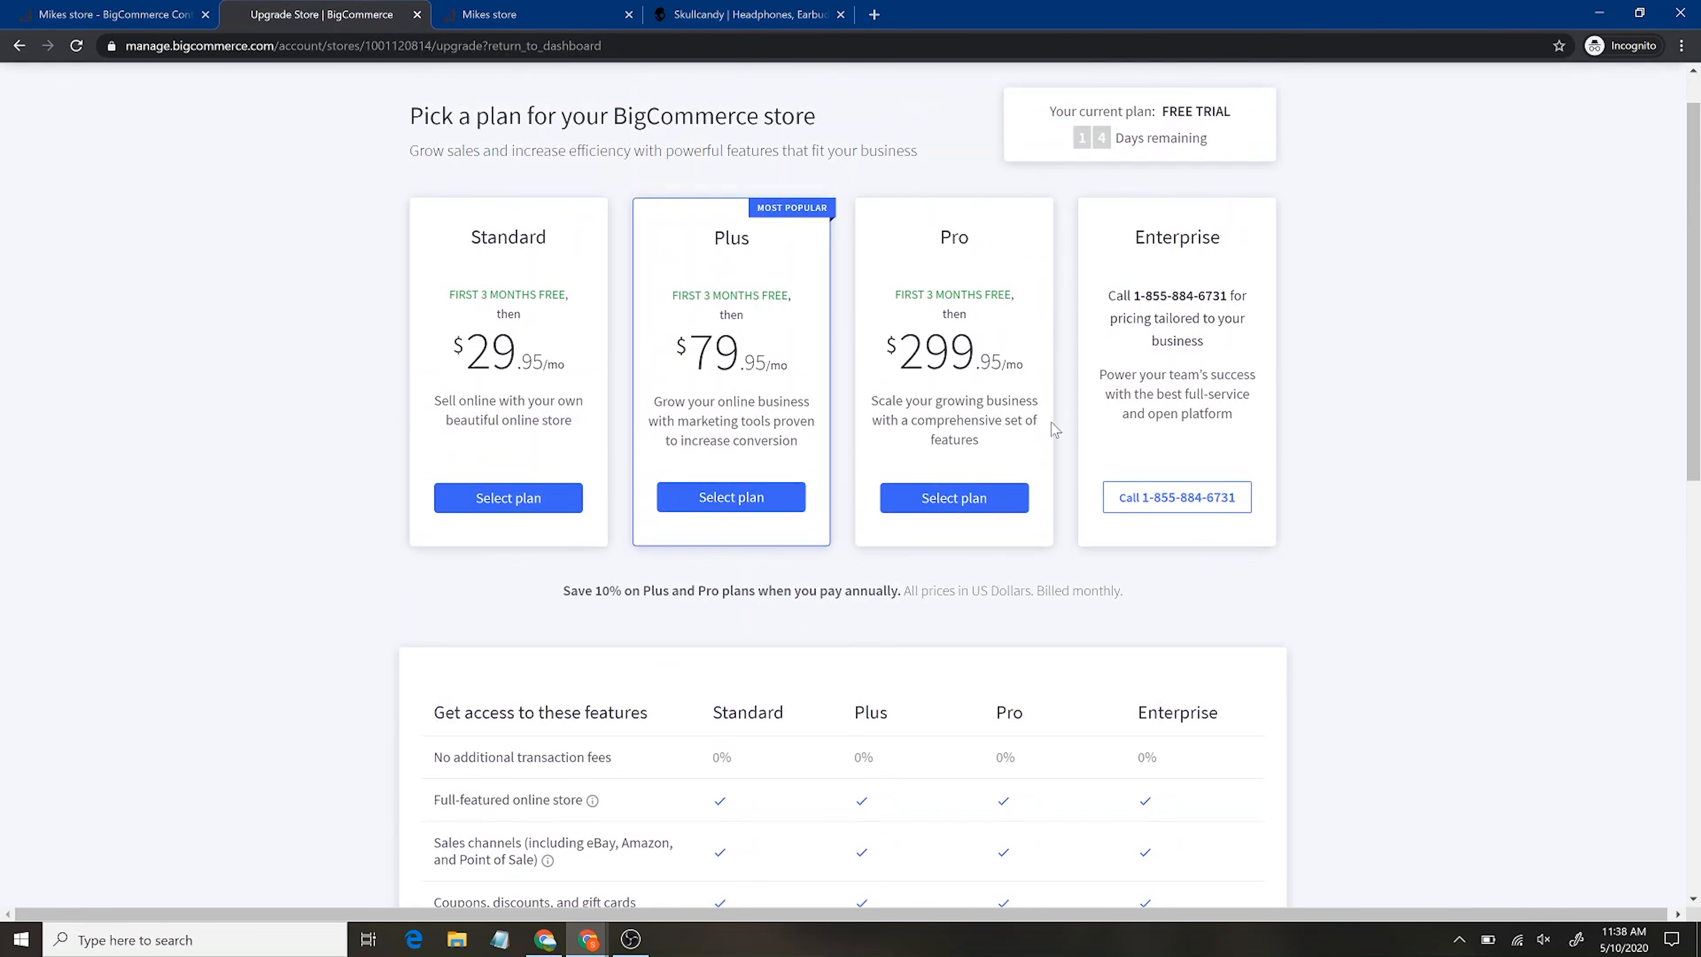
scroll(1215, 630, down, 7)
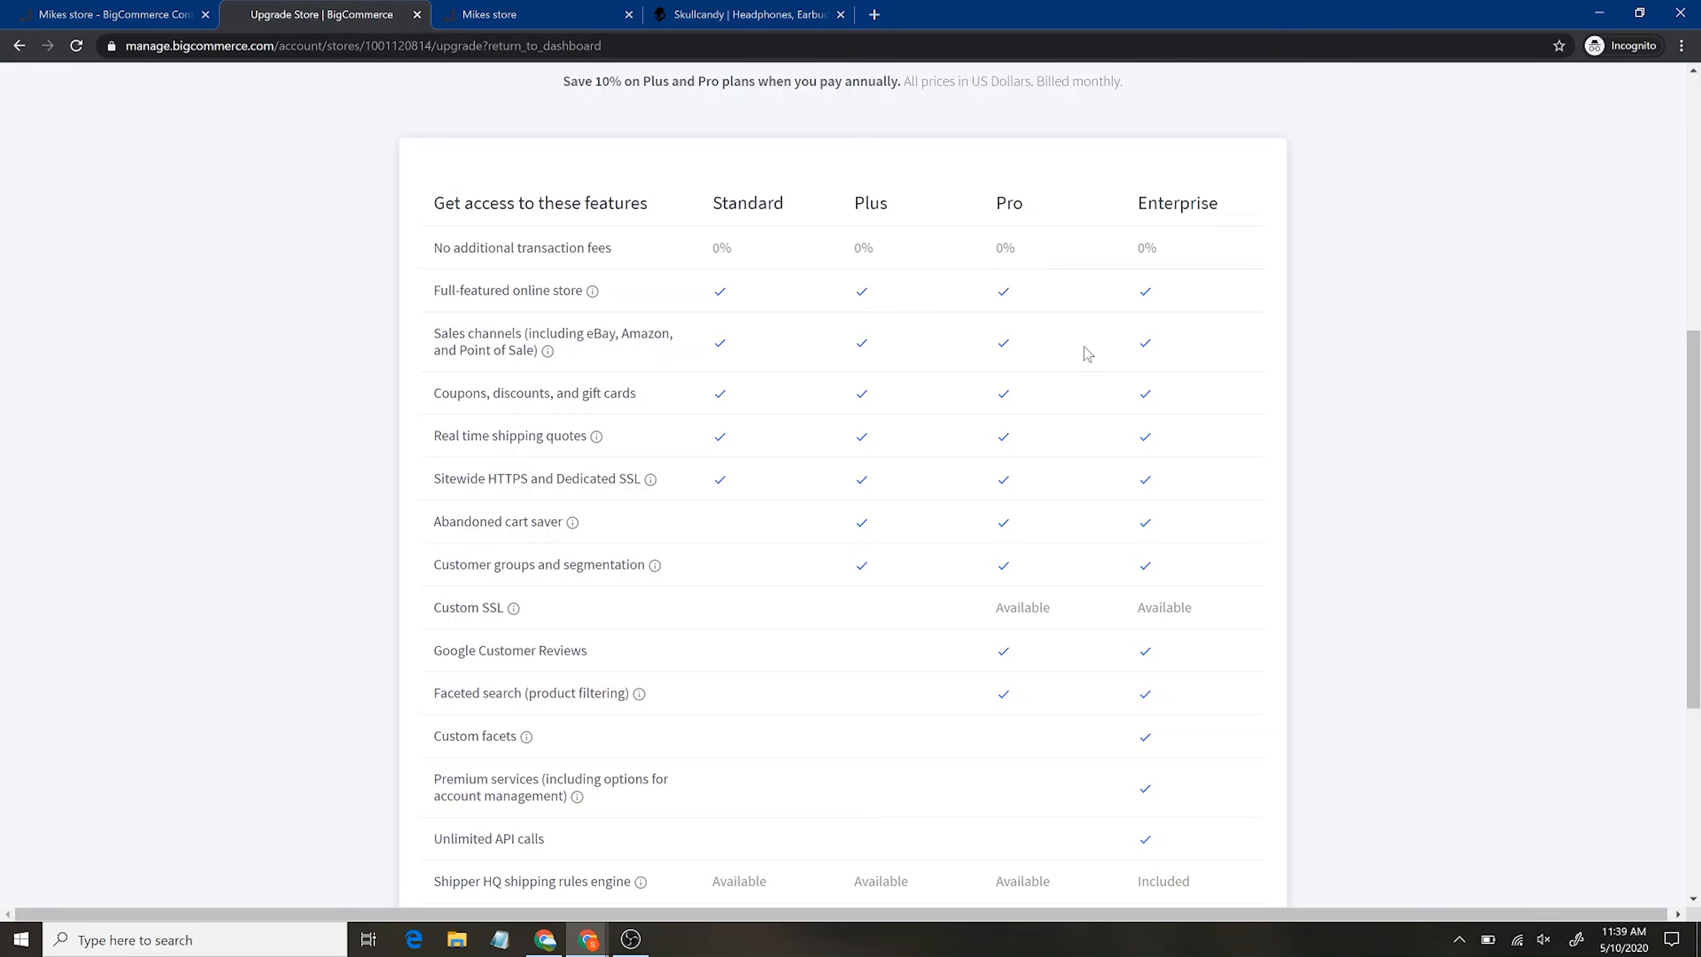
mouse_move(535, 613)
scroll(756, 654, down, 3)
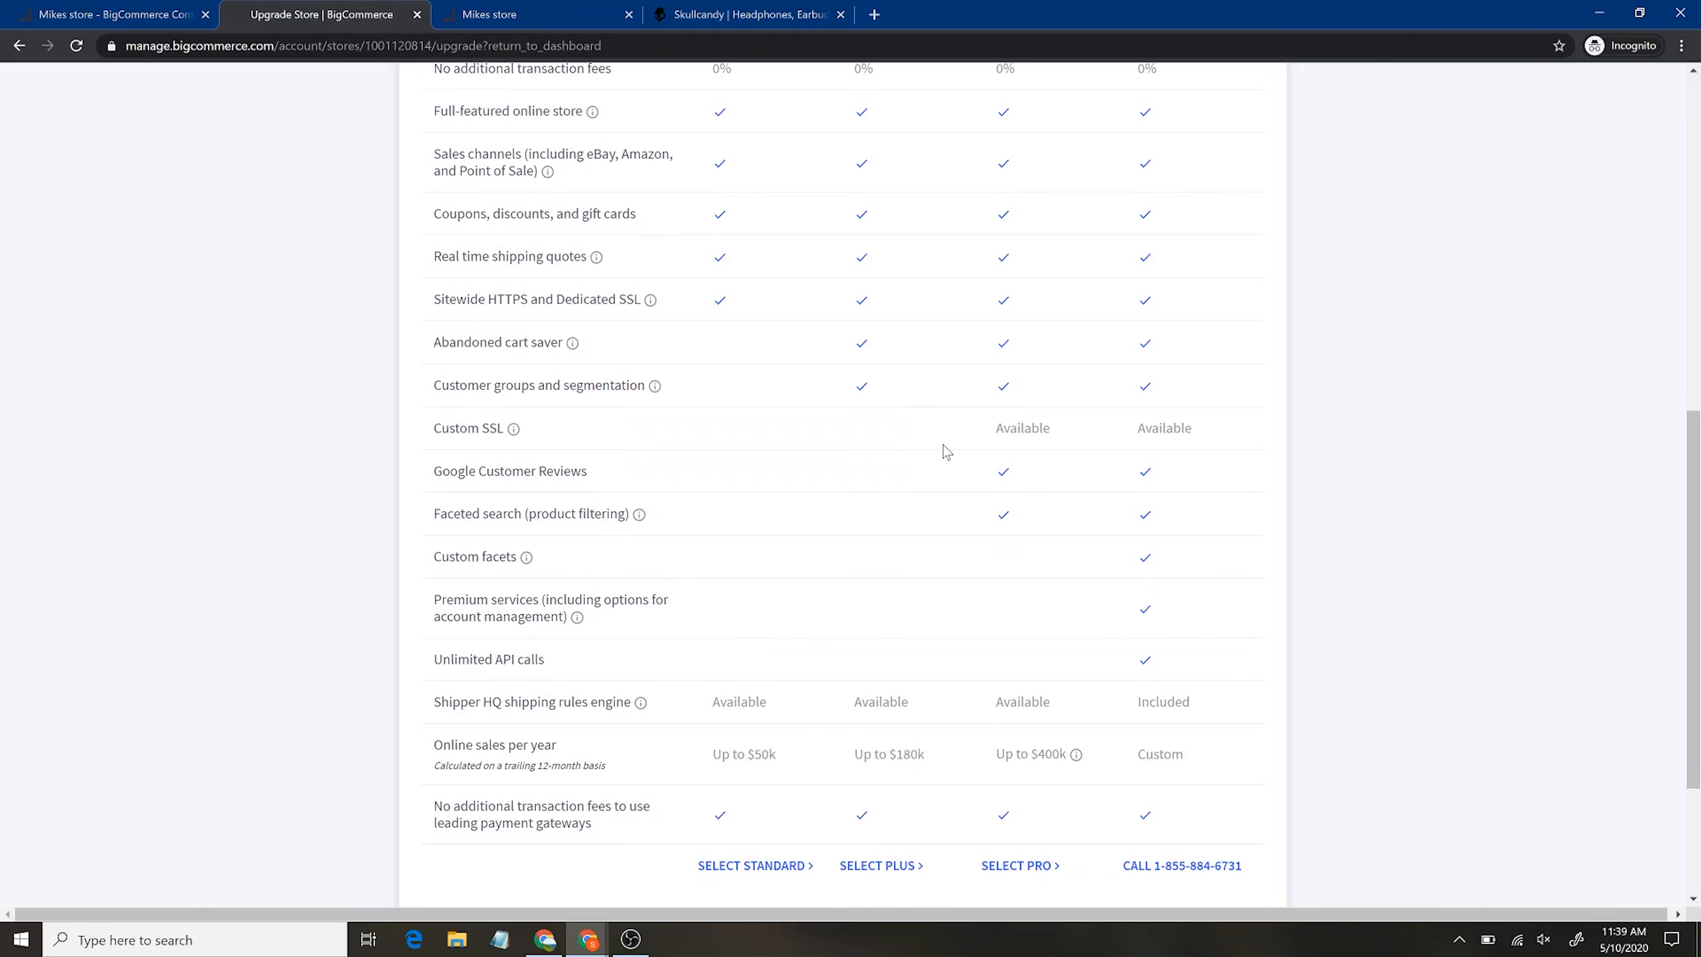
scroll(1030, 490, up, 10)
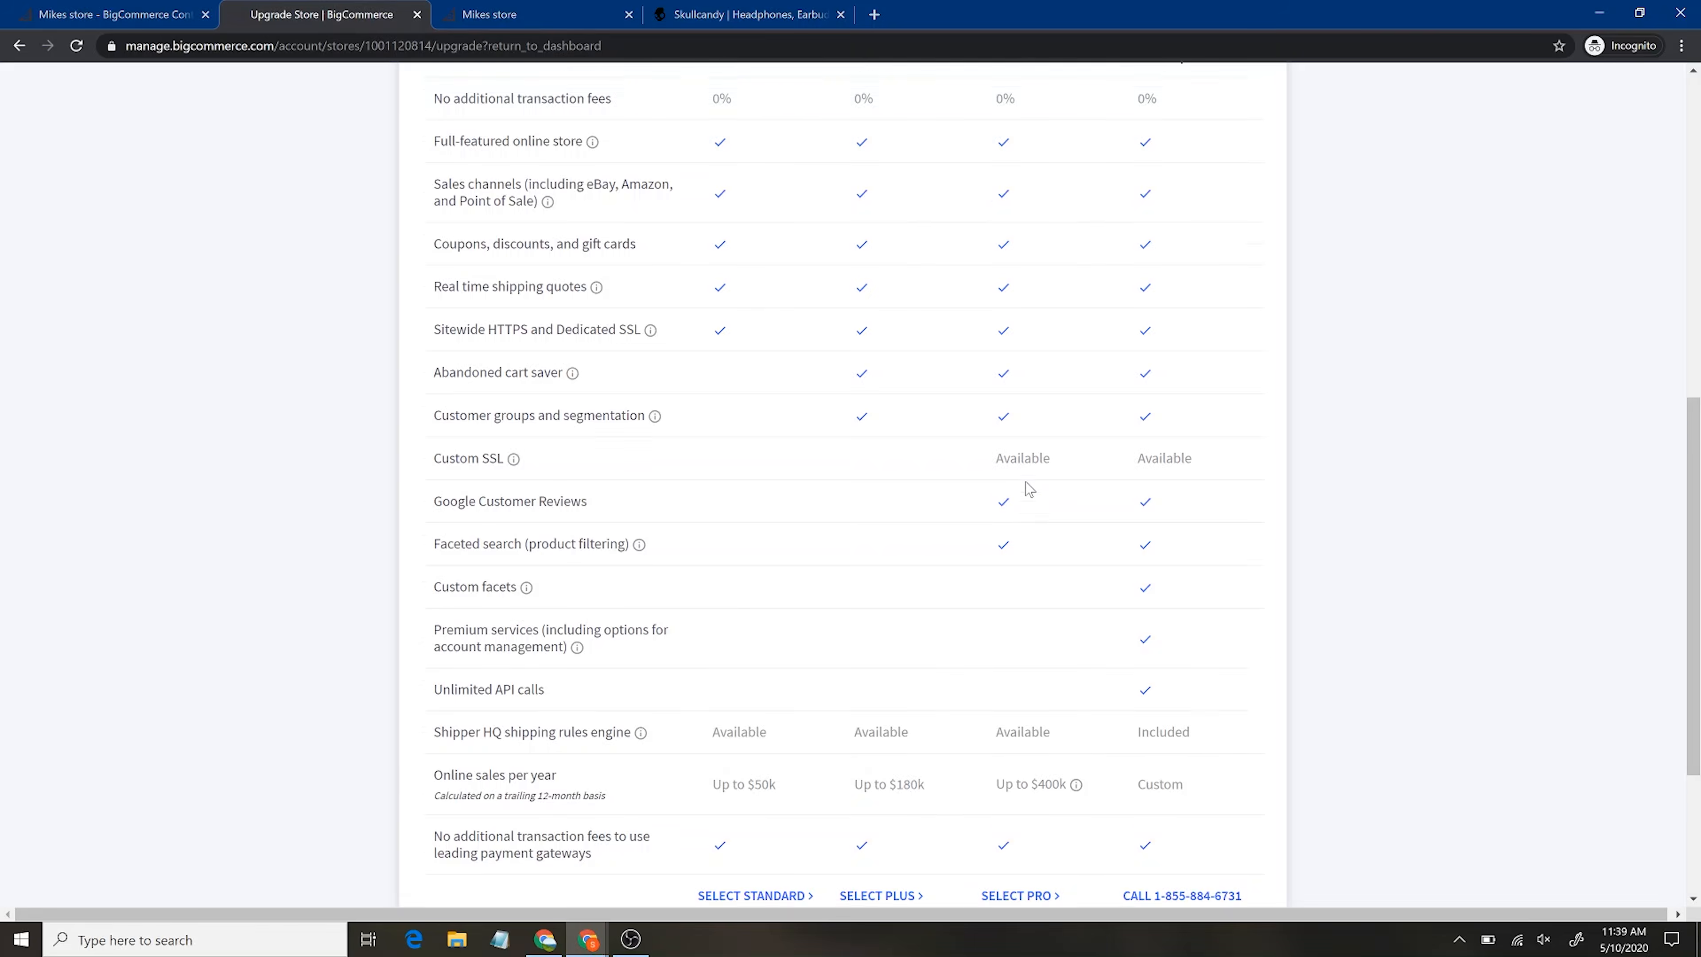
scroll(1029, 489, down, 15)
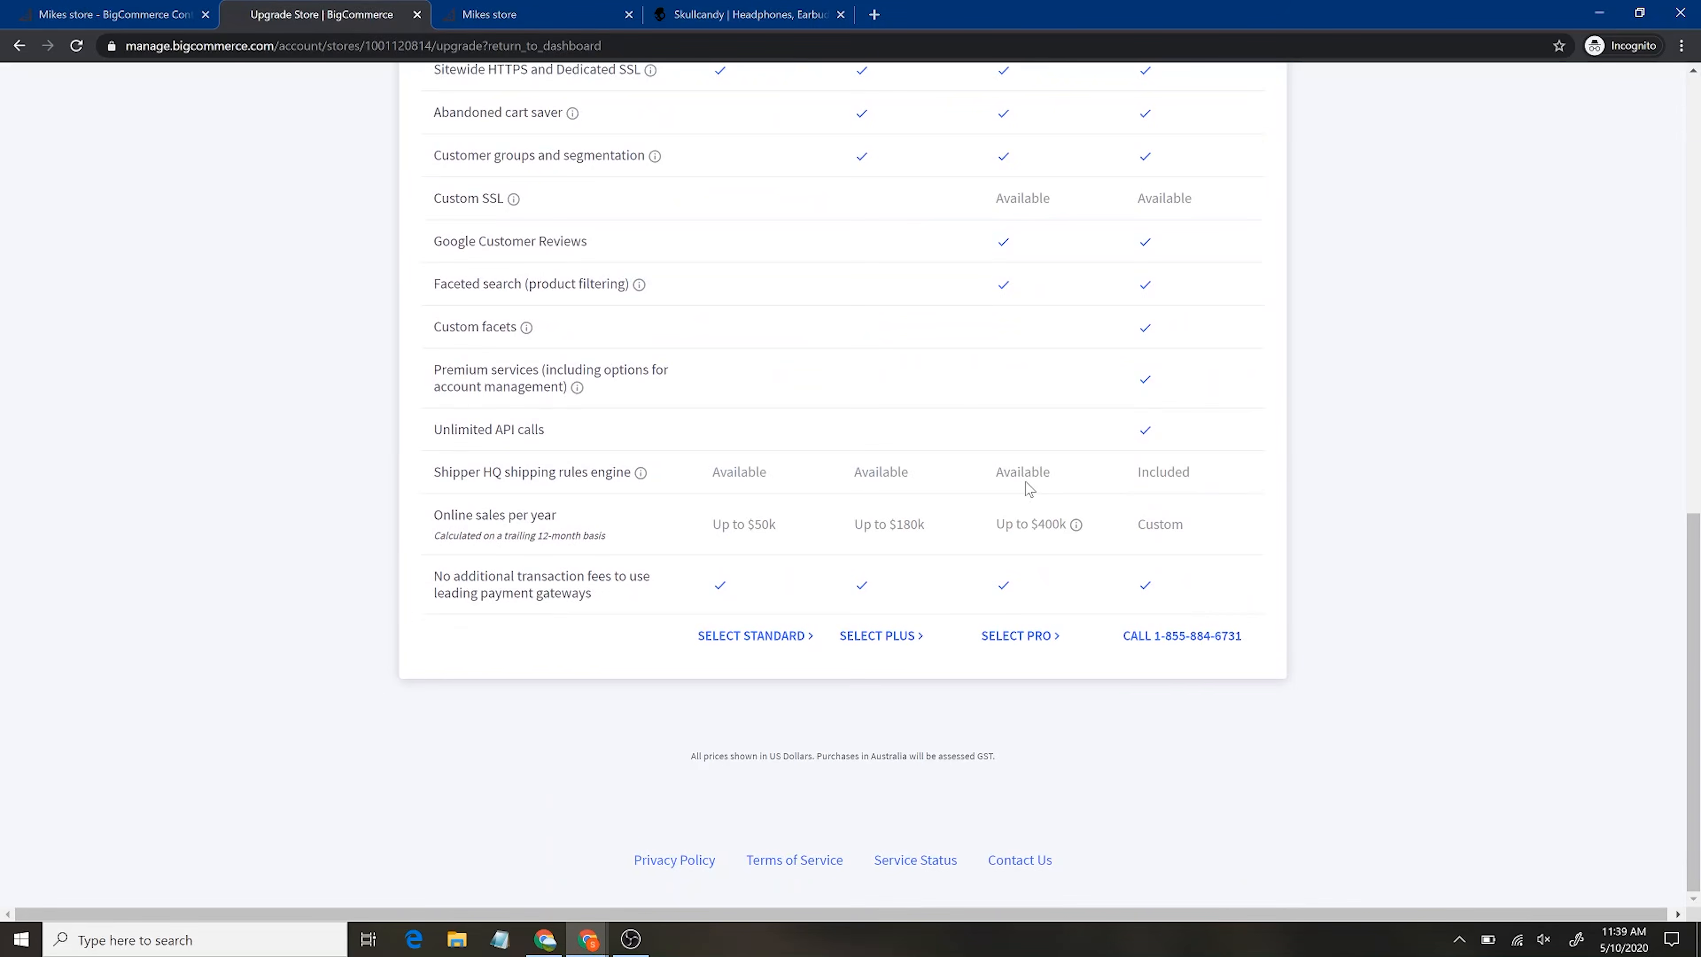
scroll(1029, 489, up, 1)
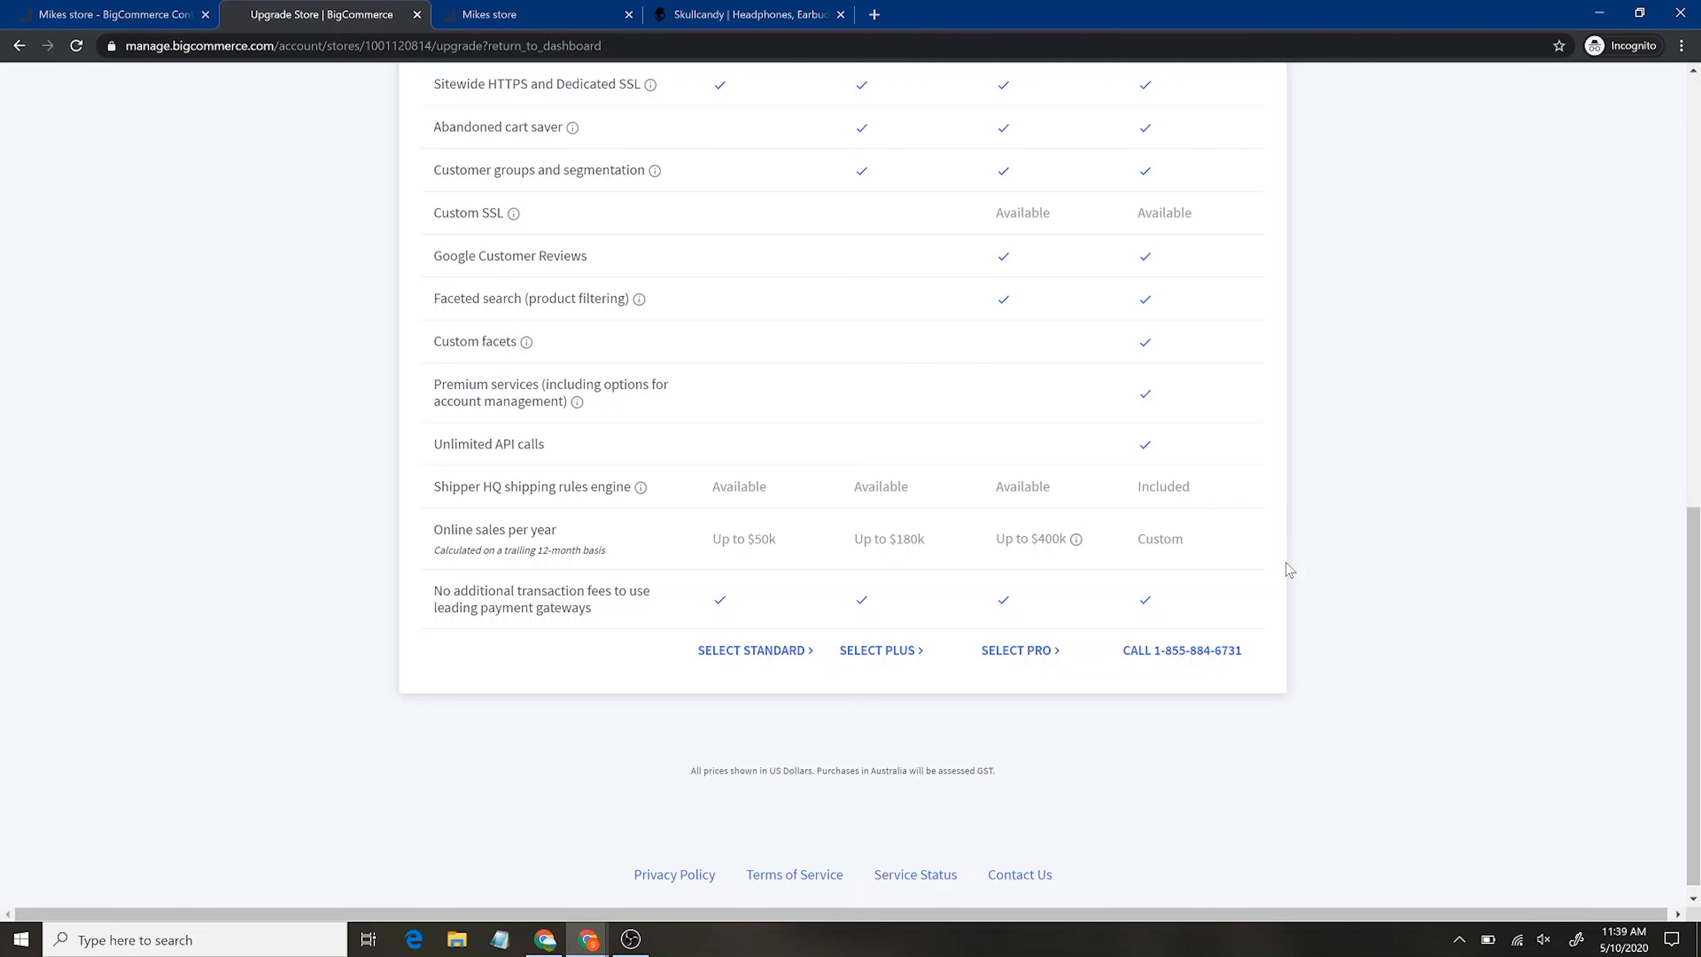
scroll(1412, 554, up, 7)
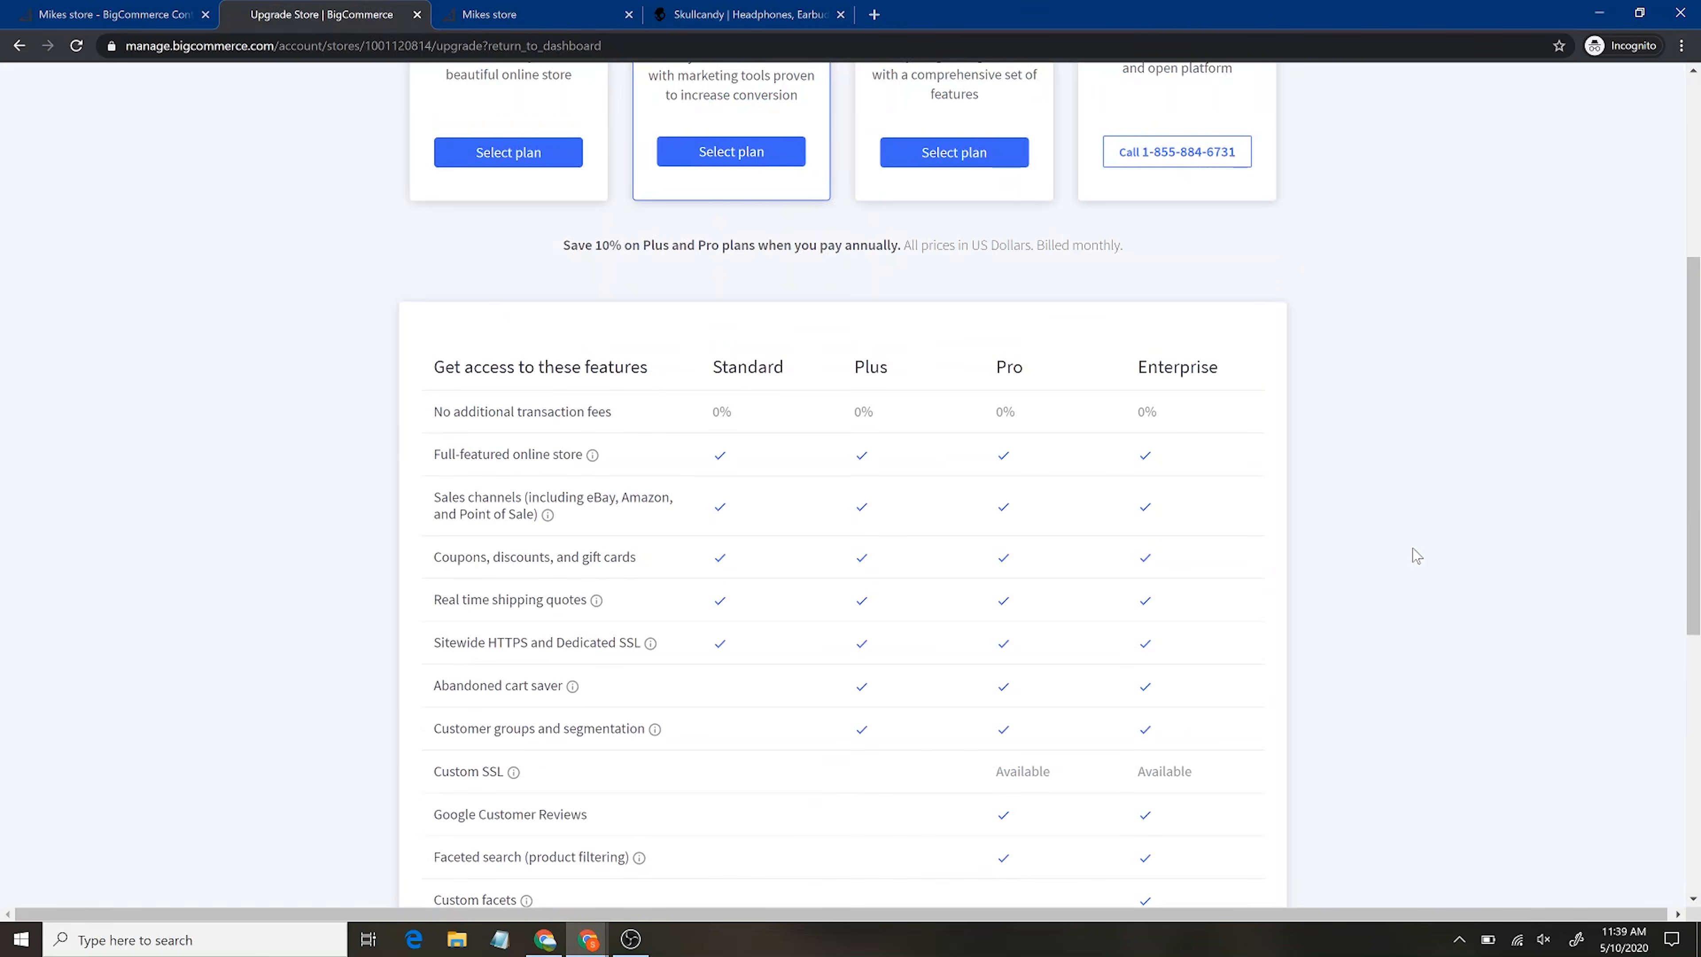
scroll(1414, 555, up, 5)
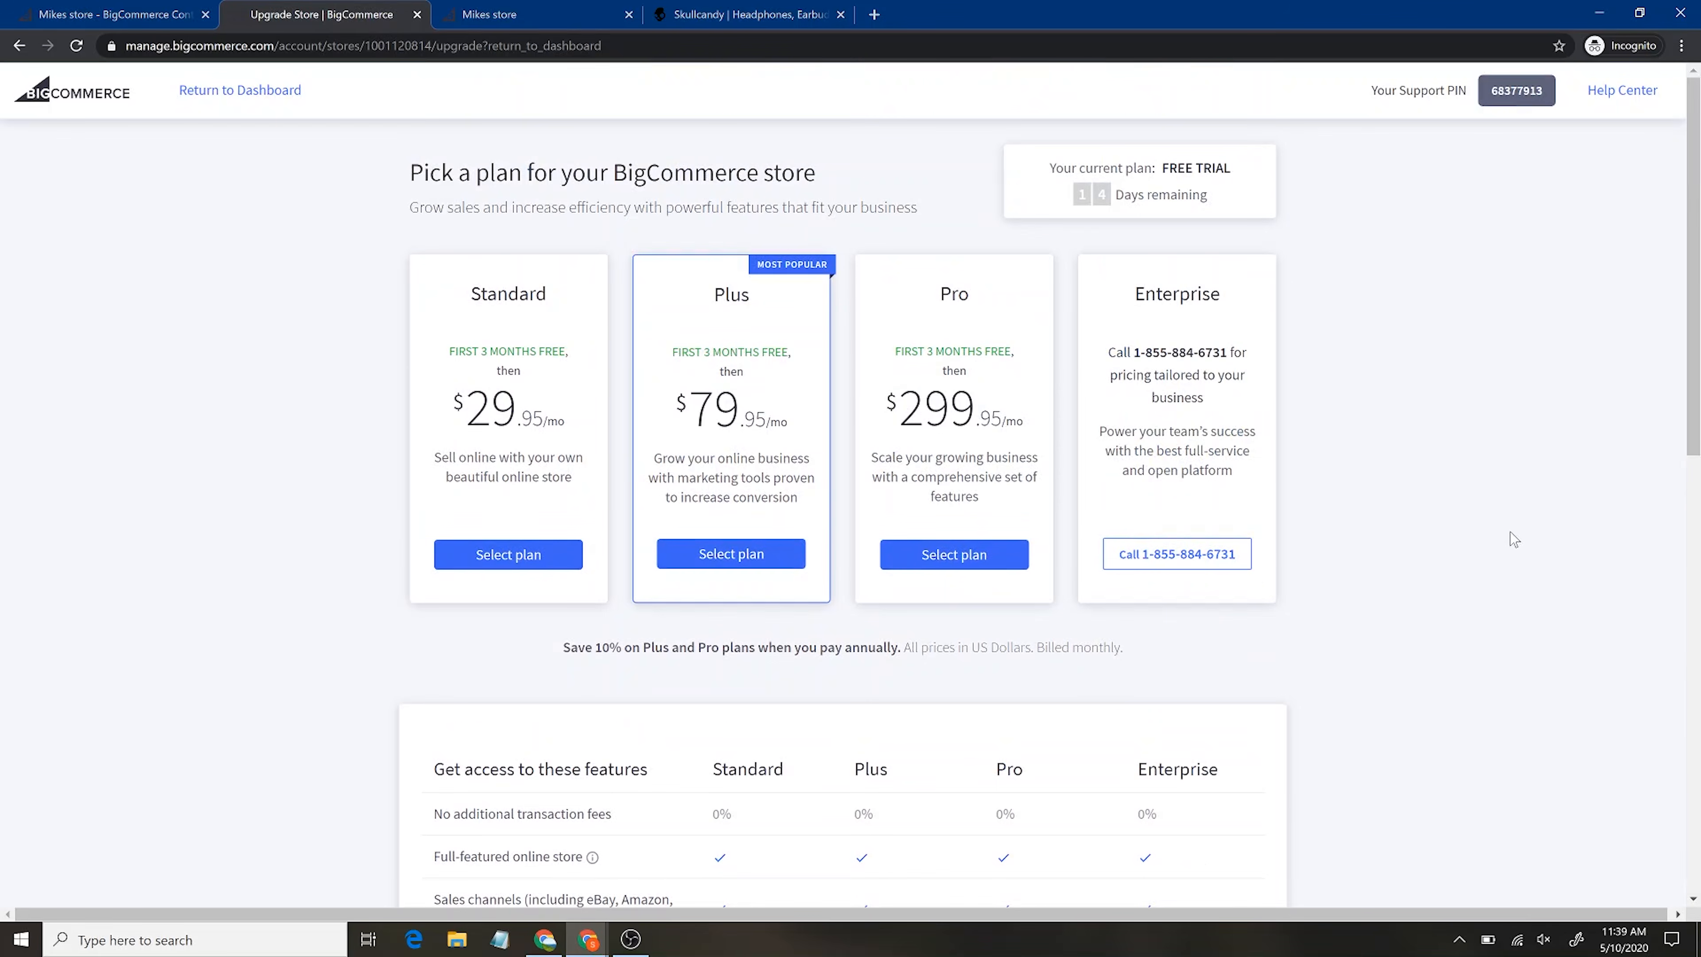
scroll(1501, 554, down, 12)
scroll(1501, 556, up, 12)
click(17, 48)
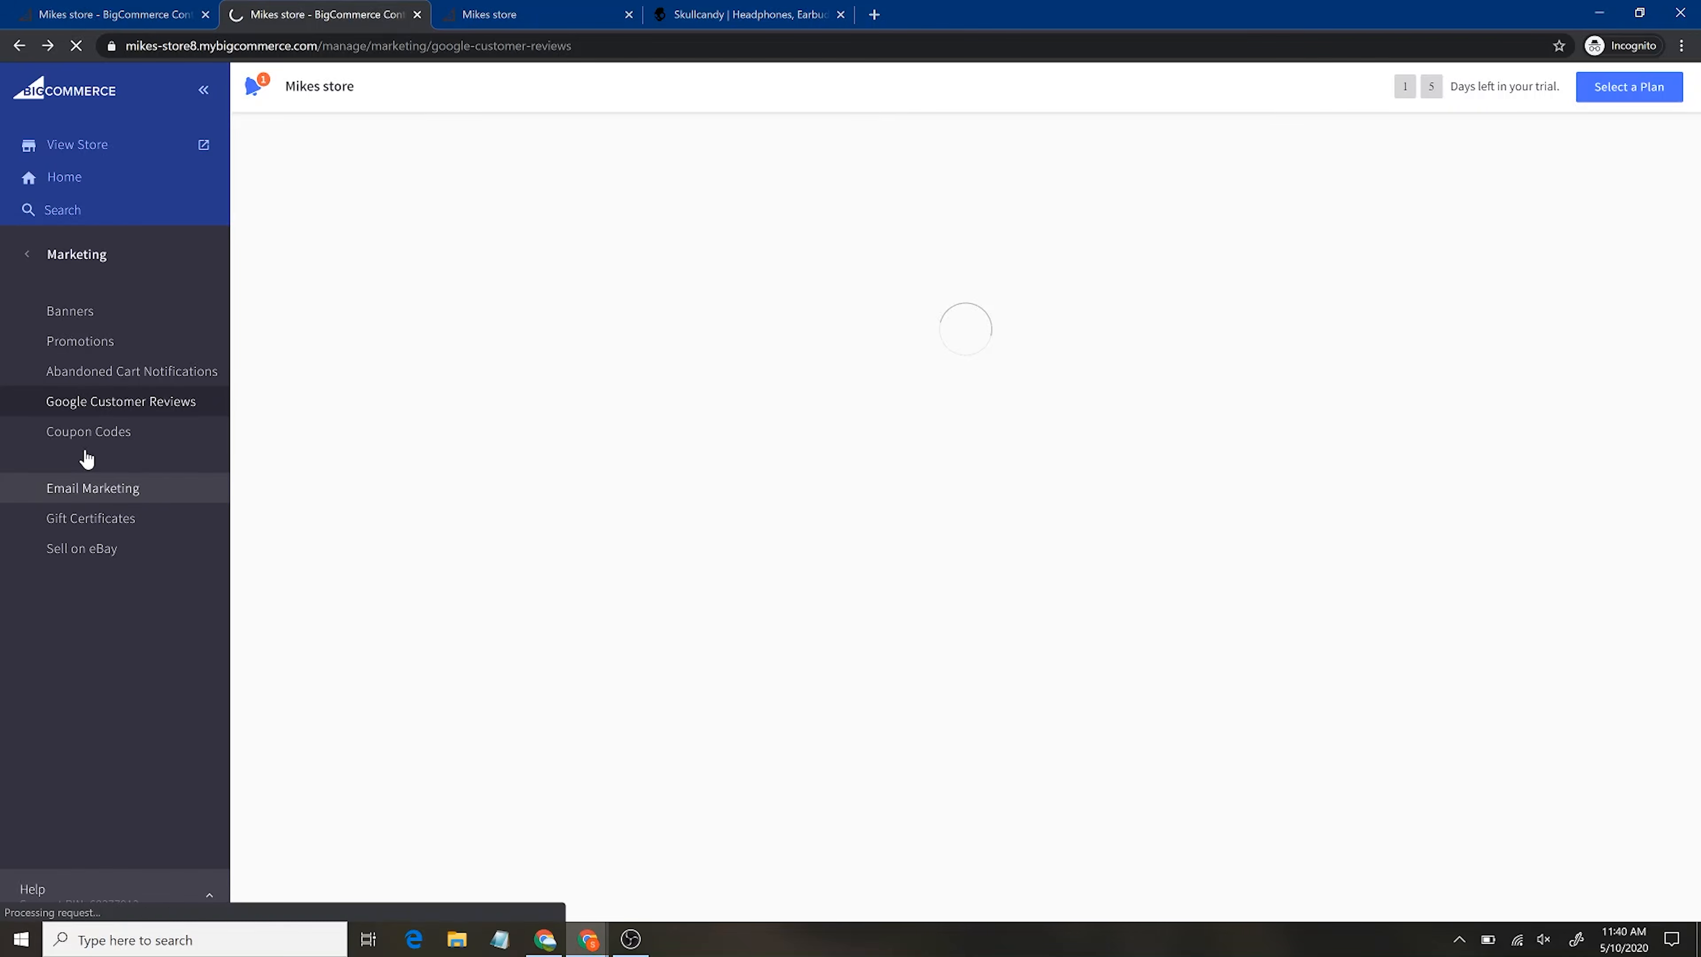
Review the Coupon Codes, Email Marketing, Sell on eBay and Gift Certificates pages, then return to the main menu
click(102, 432)
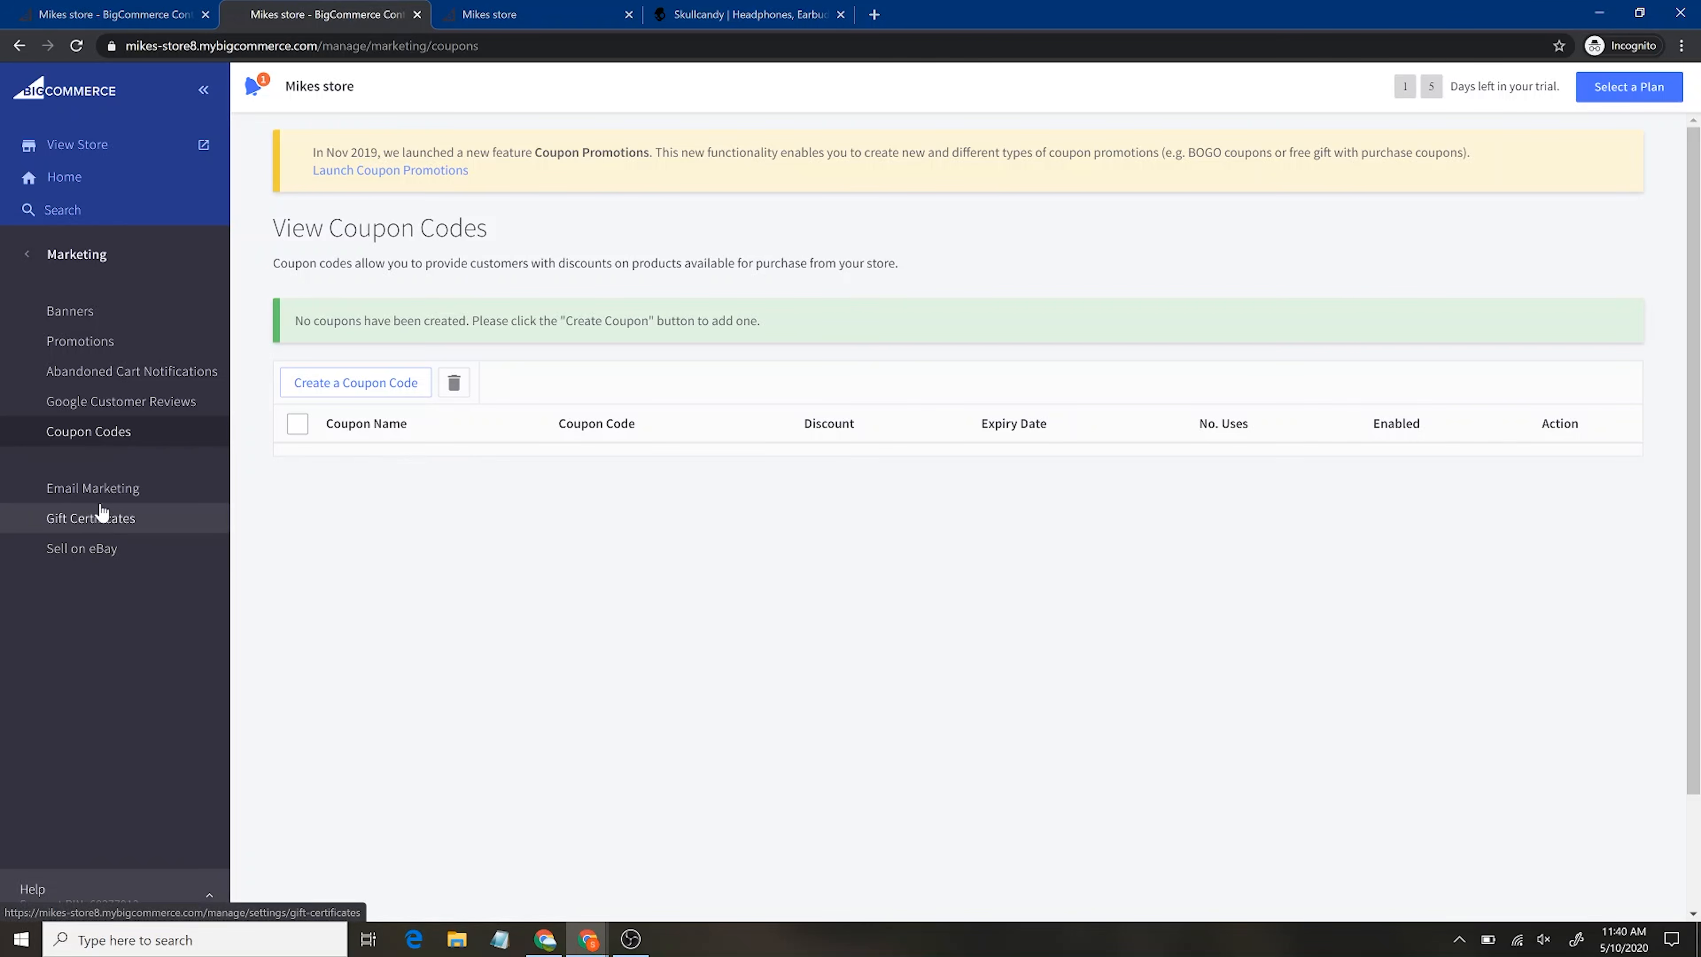
click(110, 487)
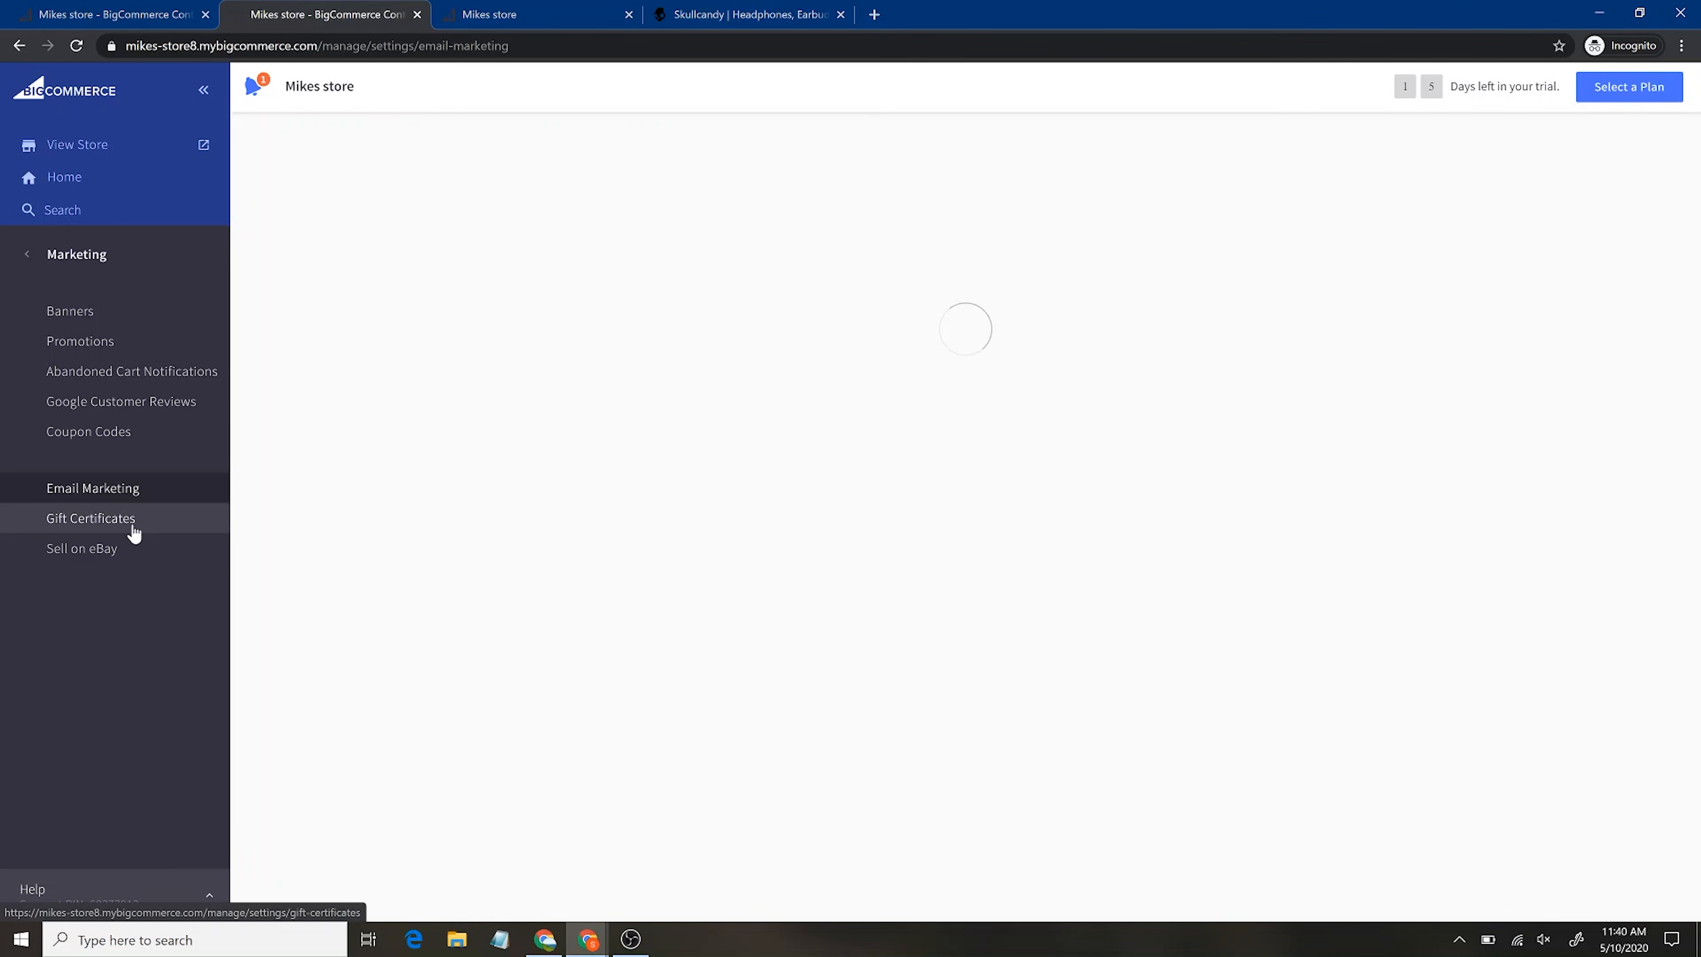
click(135, 559)
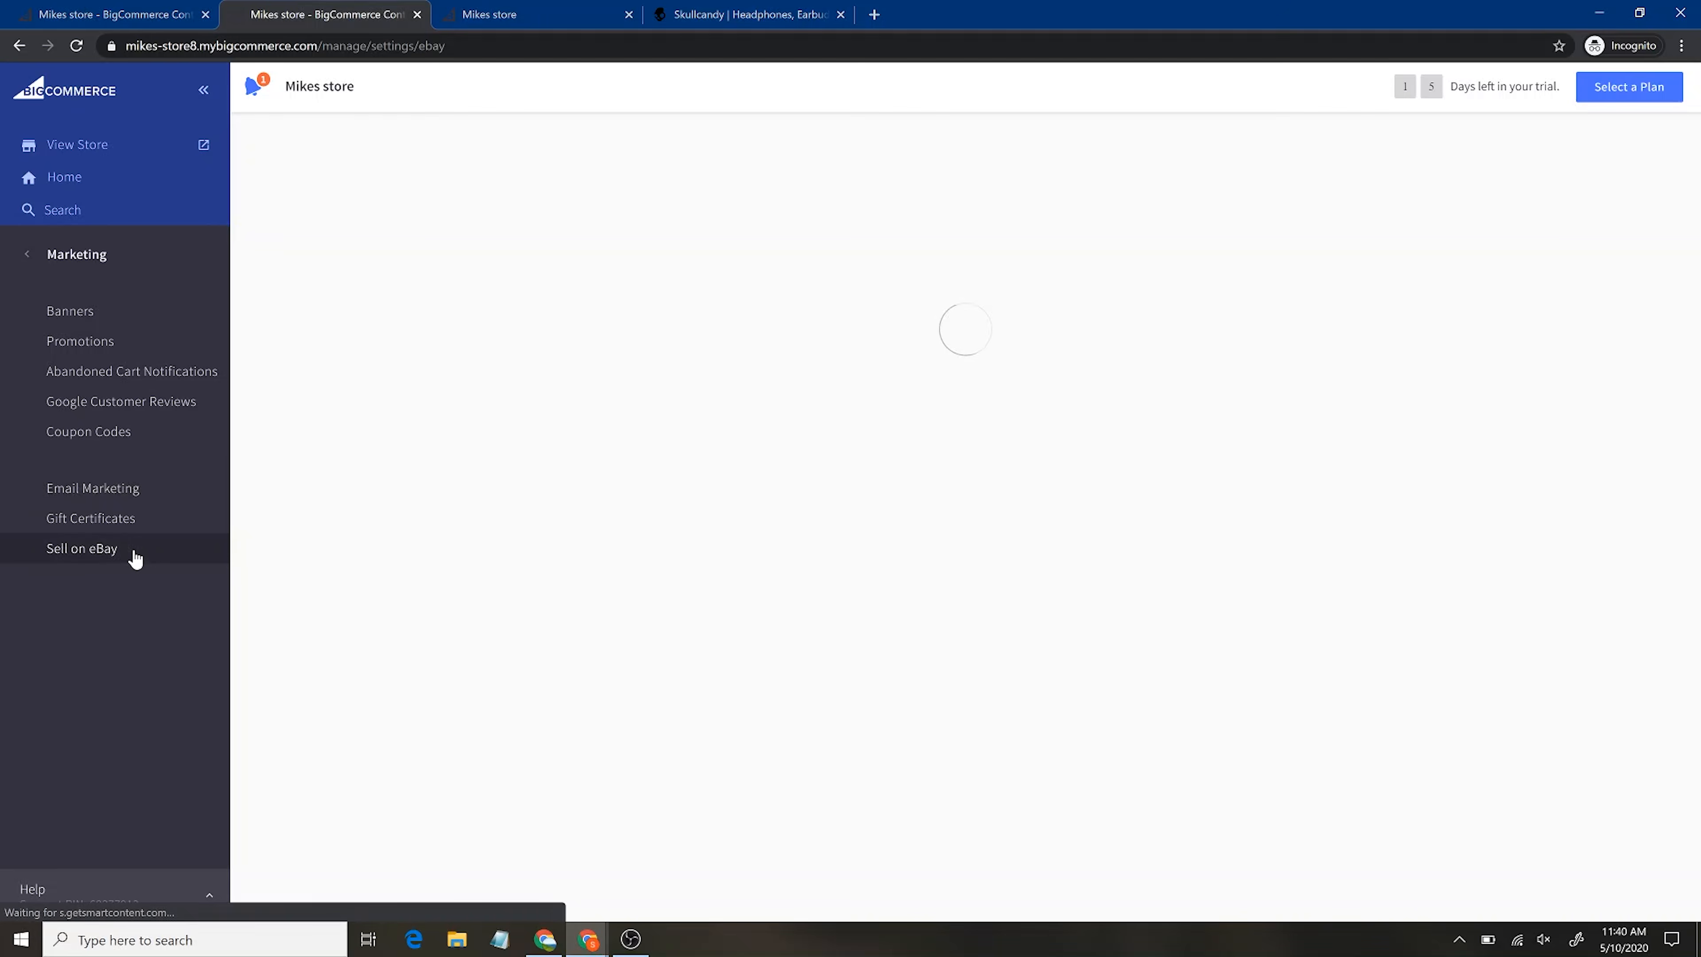
click(143, 526)
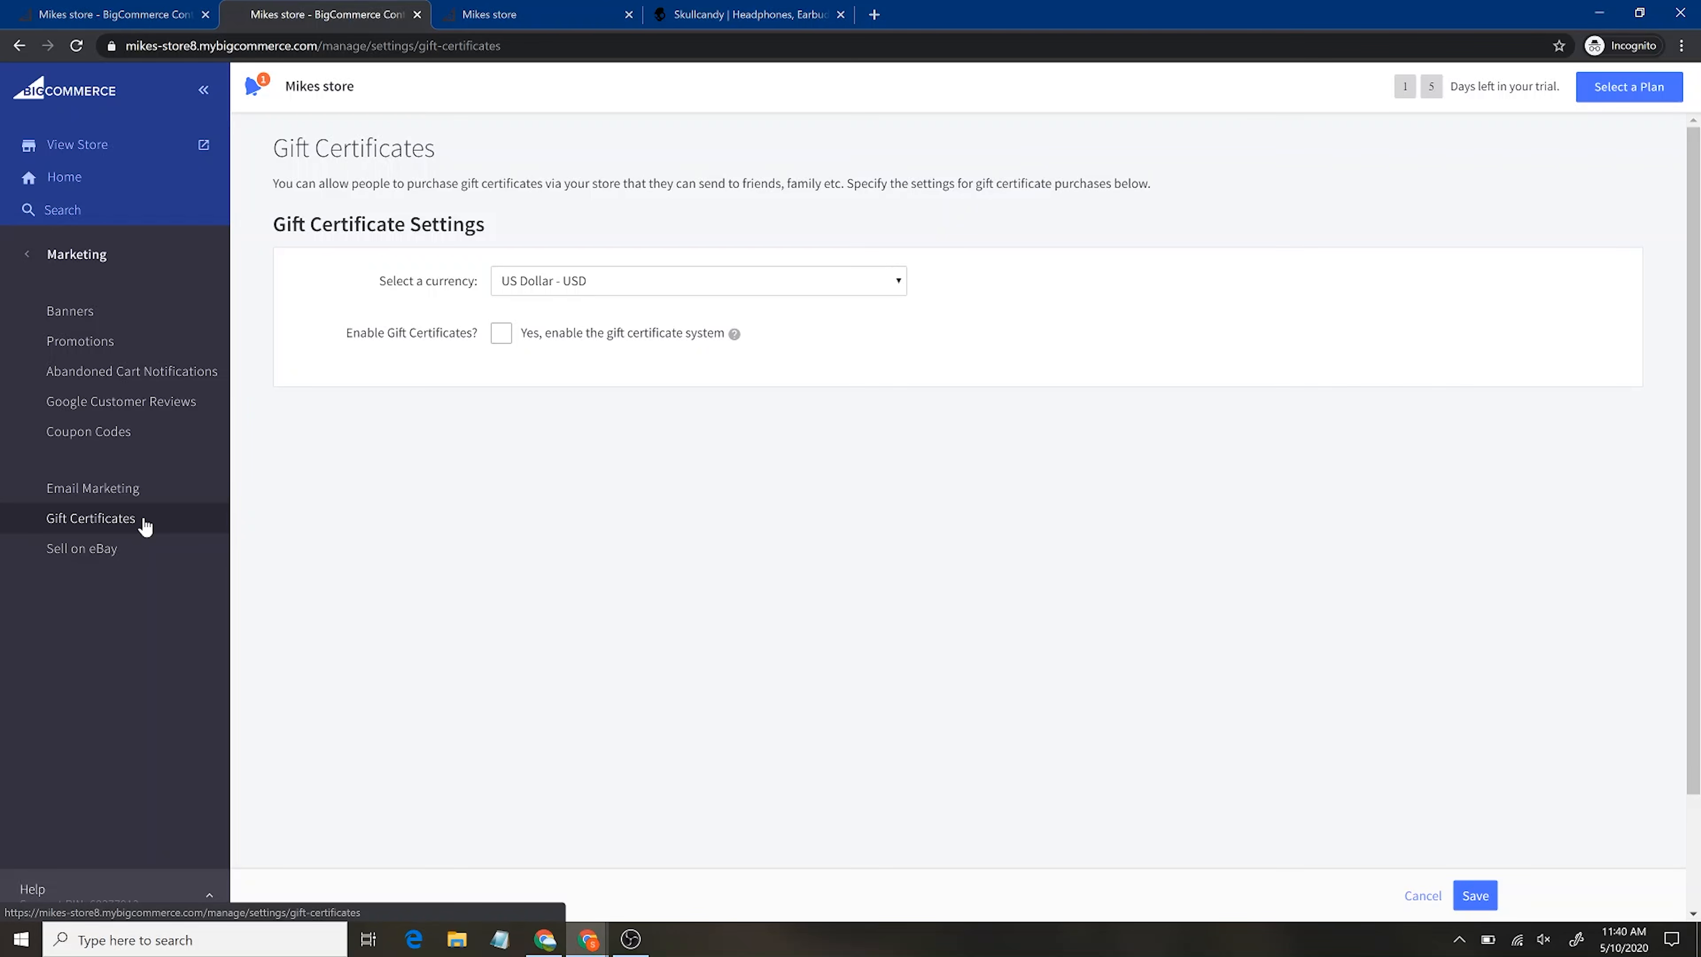
click(74, 263)
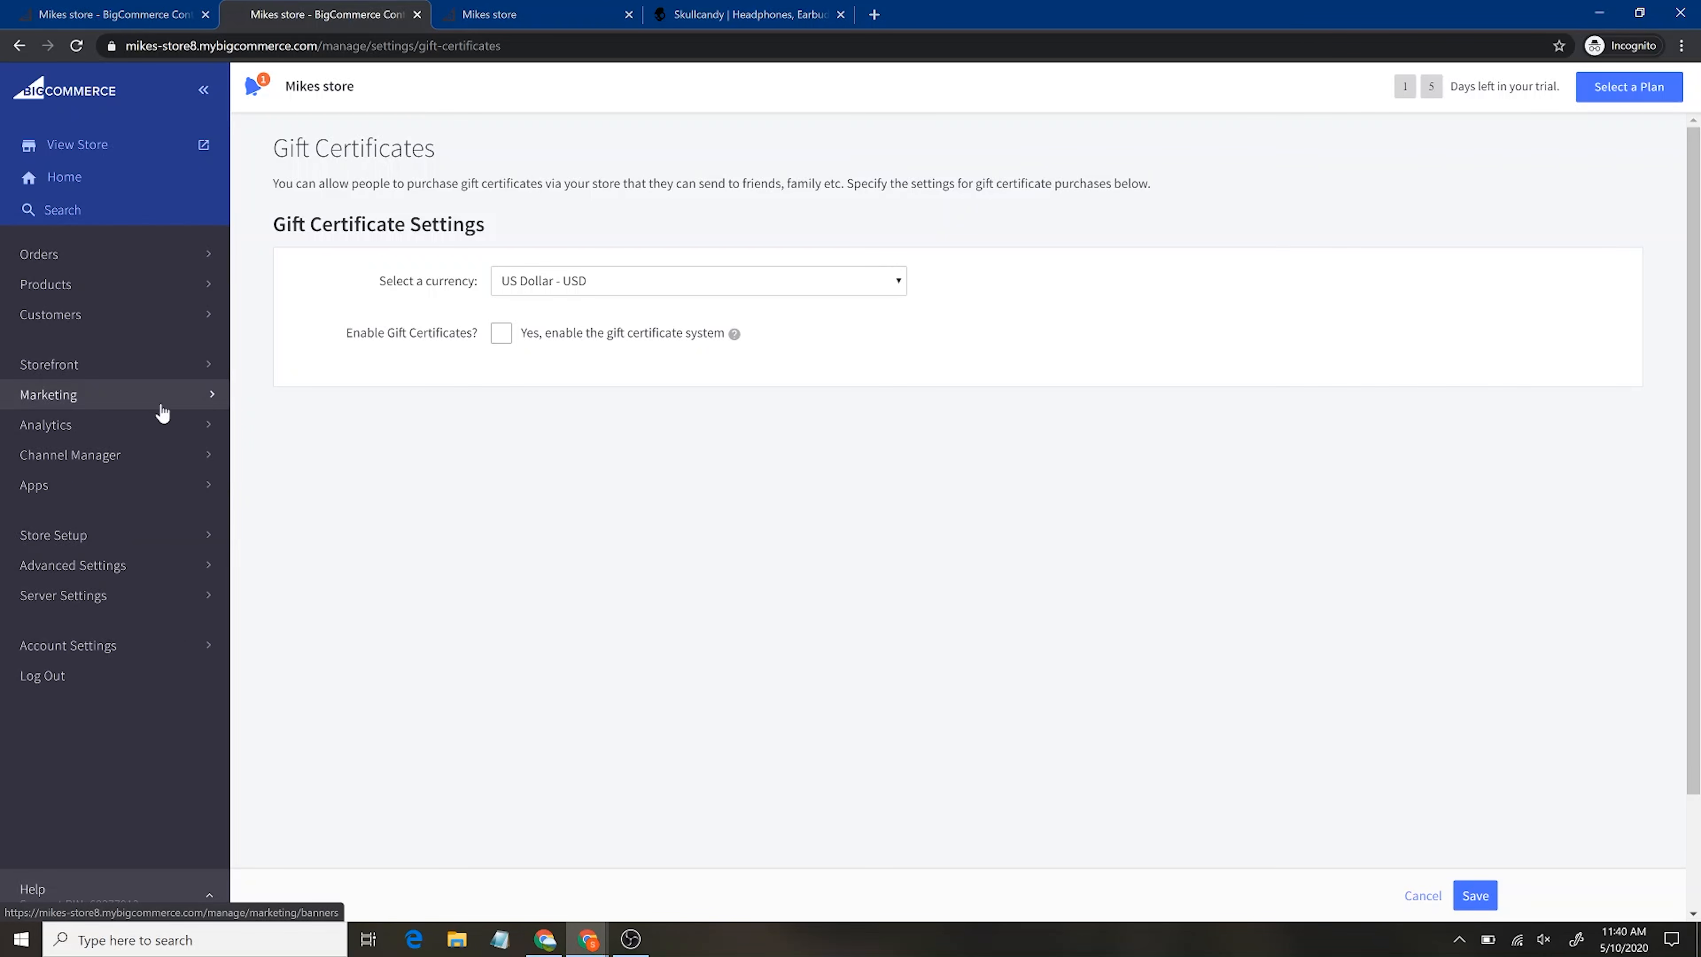
Review the Analytics Store Overview showing 0 orders, $0.00 revenue and 1 visit, then return to the main menu
click(142, 430)
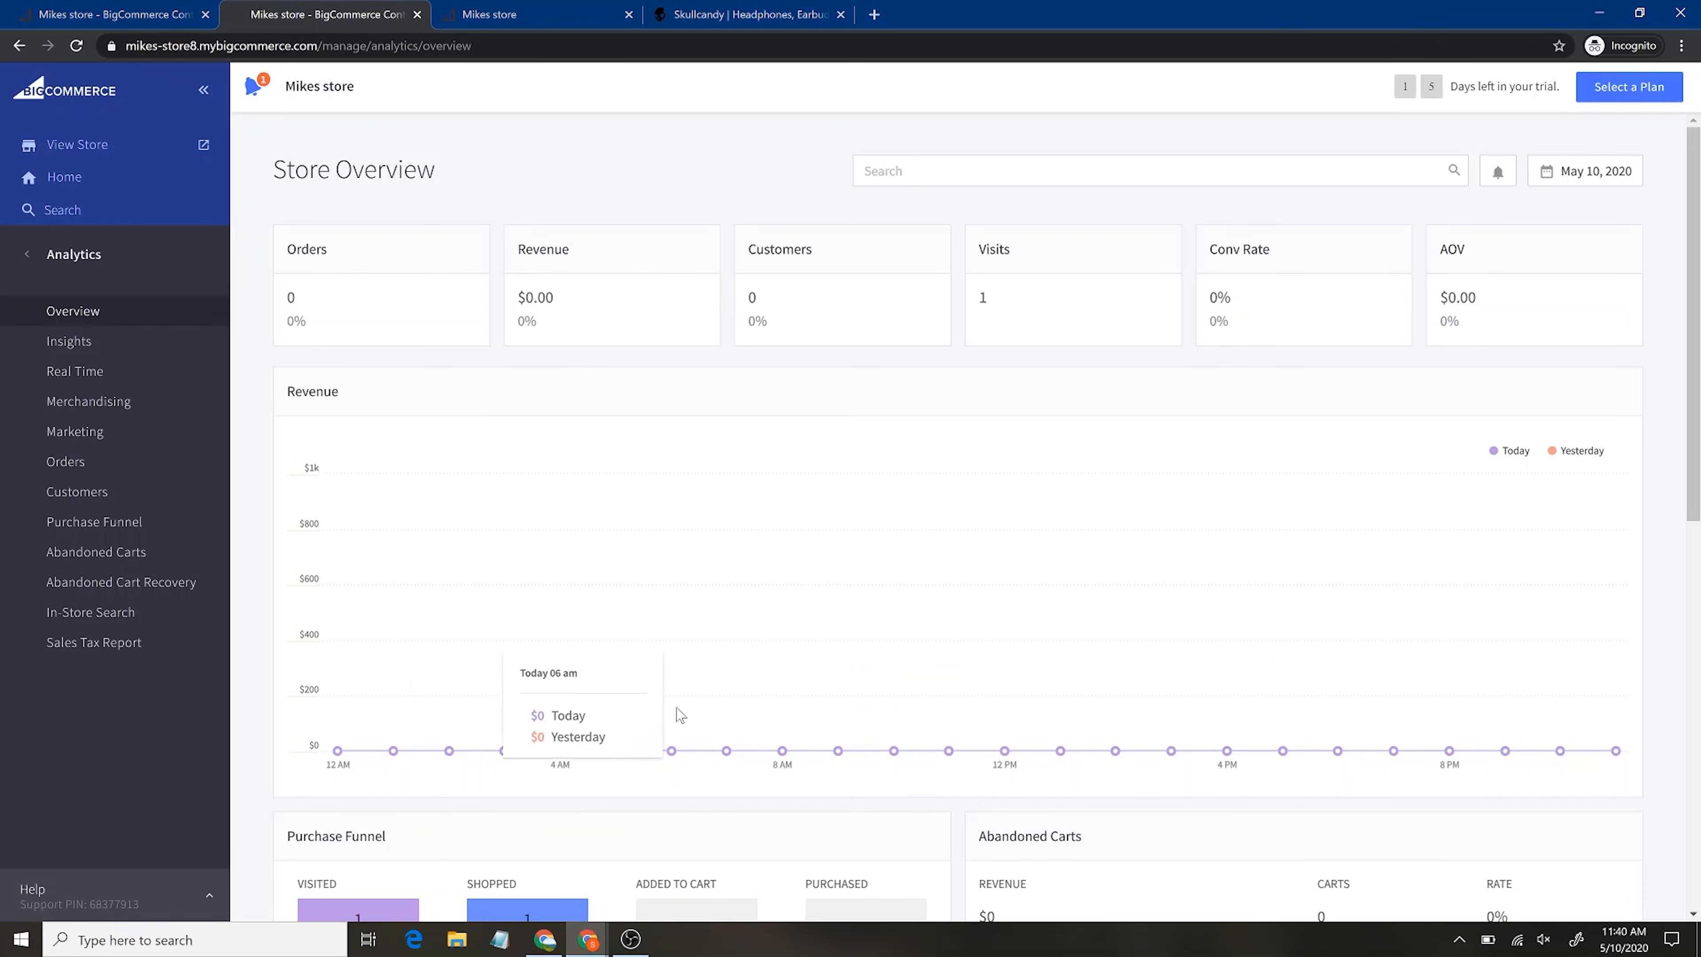
scroll(1514, 763, down, 6)
scroll(1511, 760, up, 5)
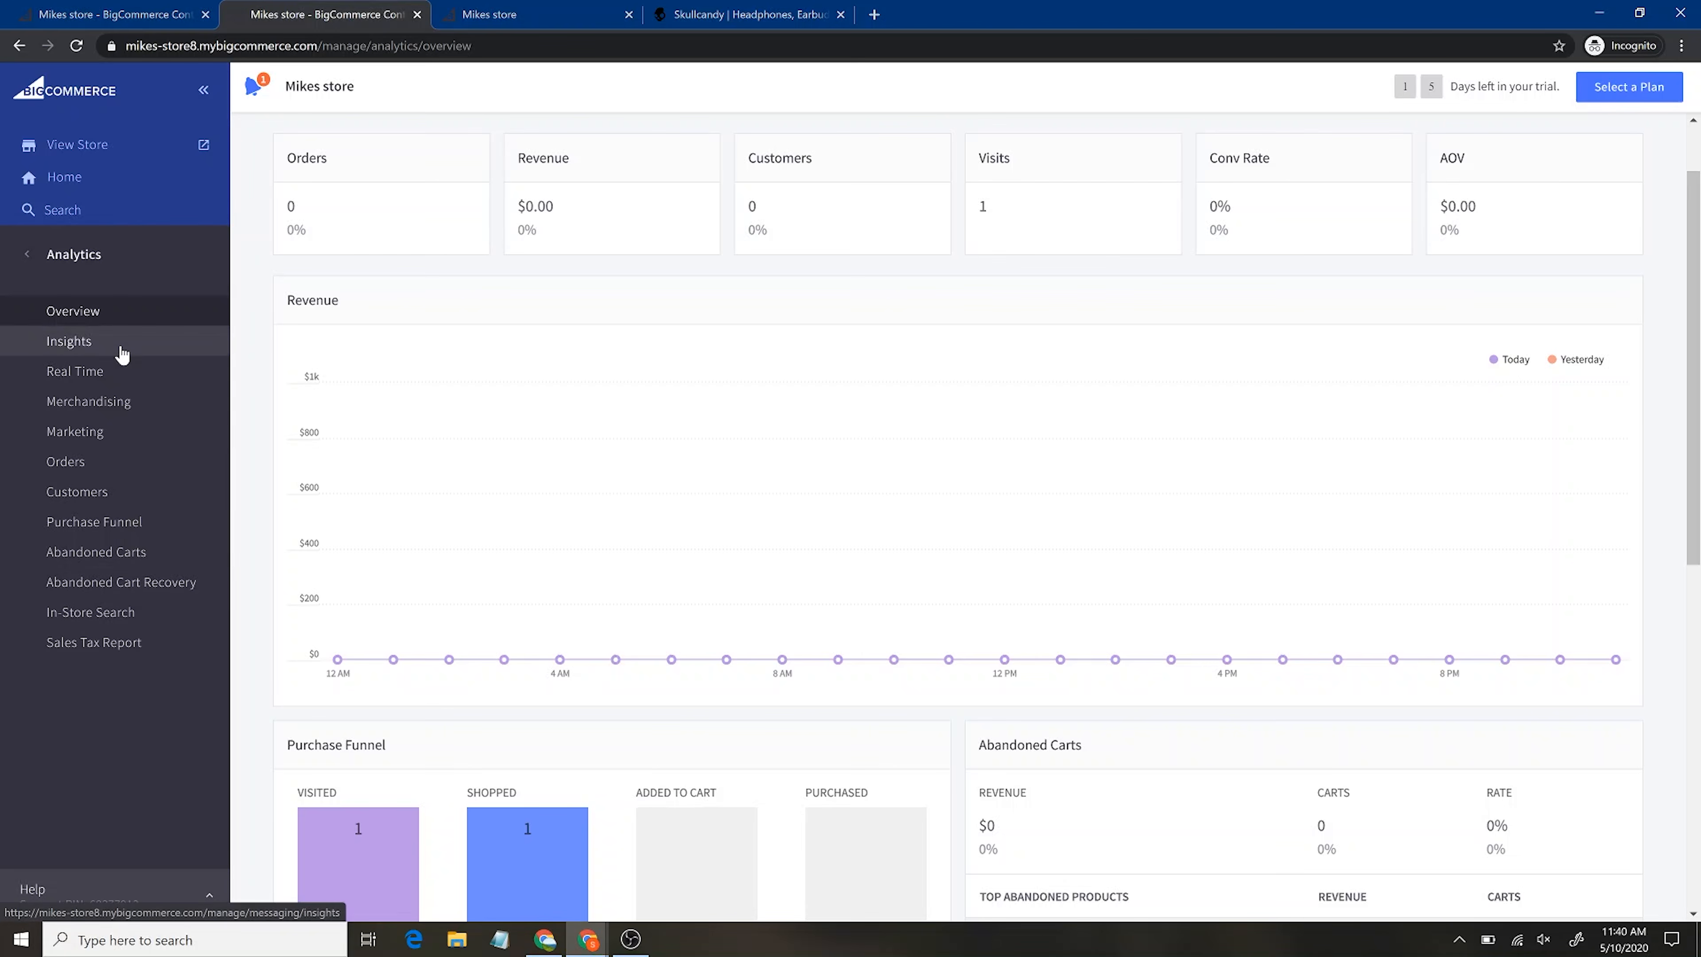
click(34, 260)
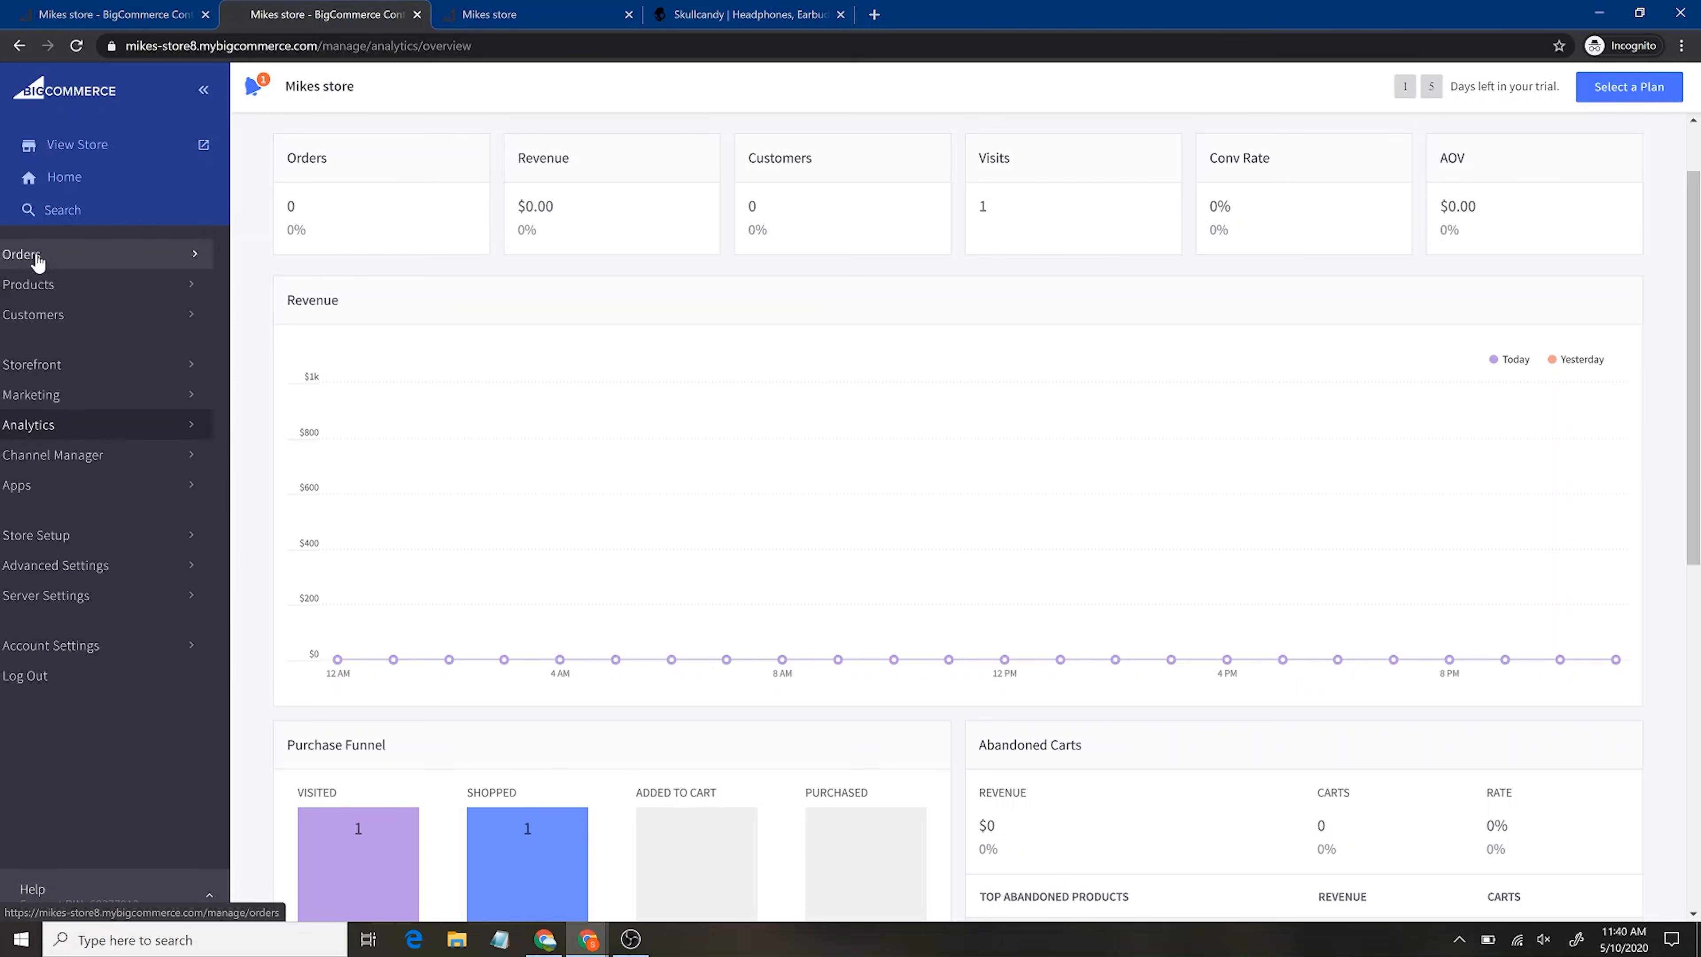
Open Channel Manager and read through the eBay sales channel details
click(117, 456)
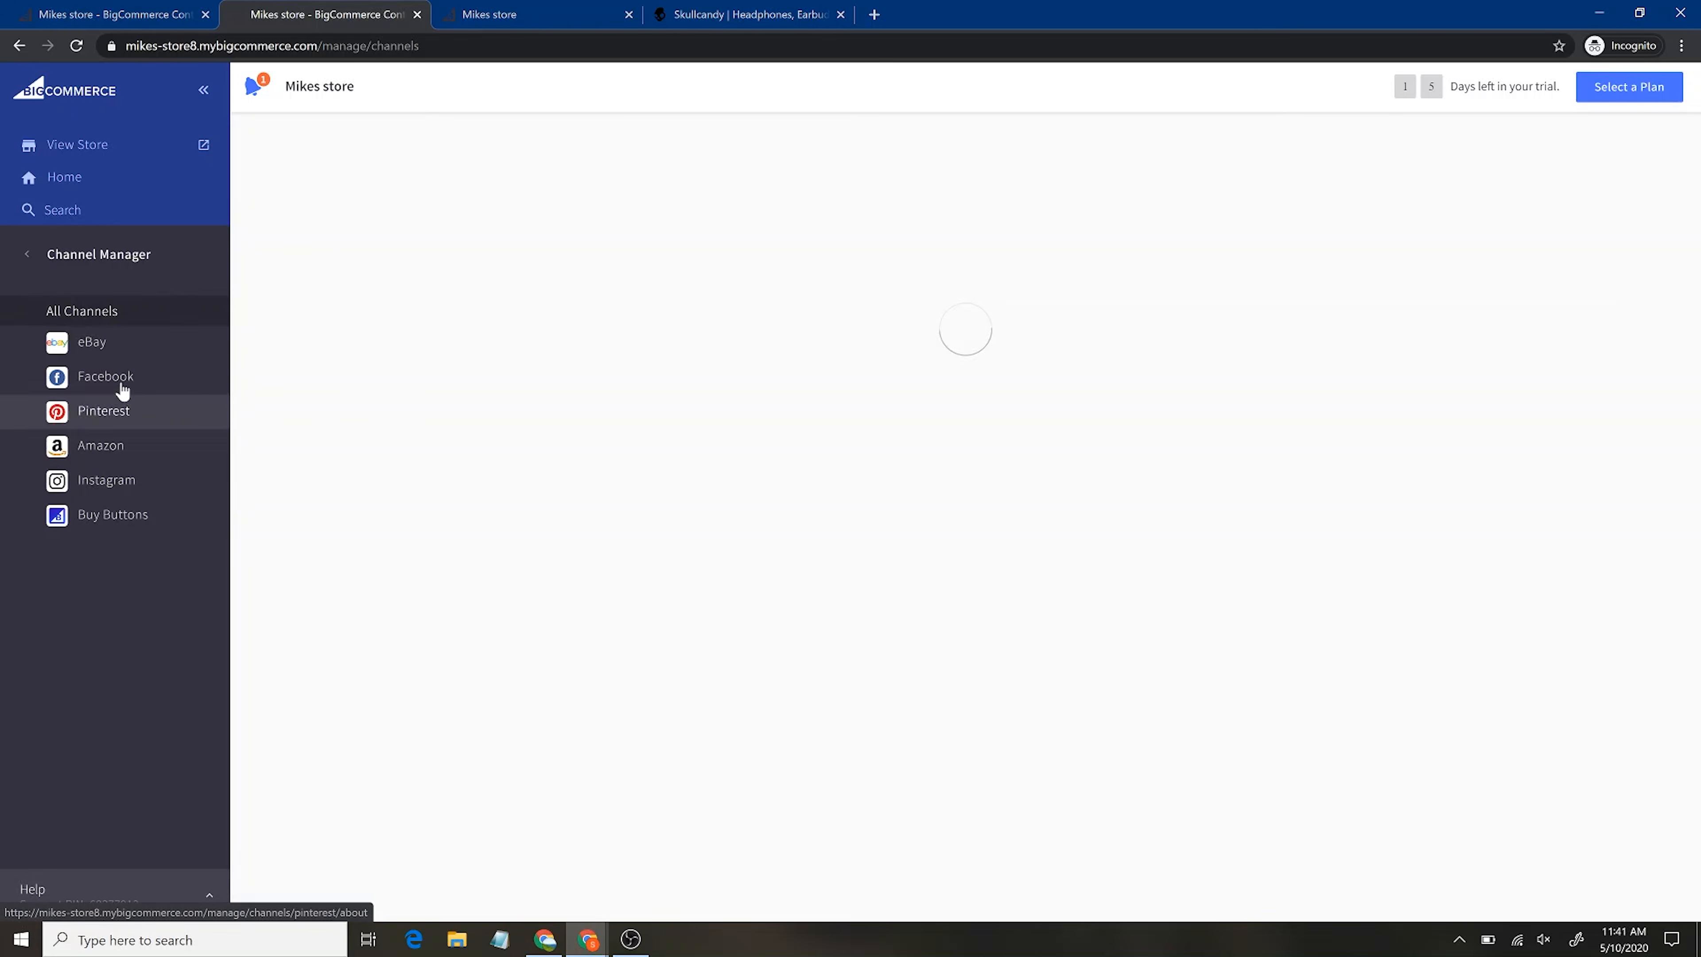
click(119, 356)
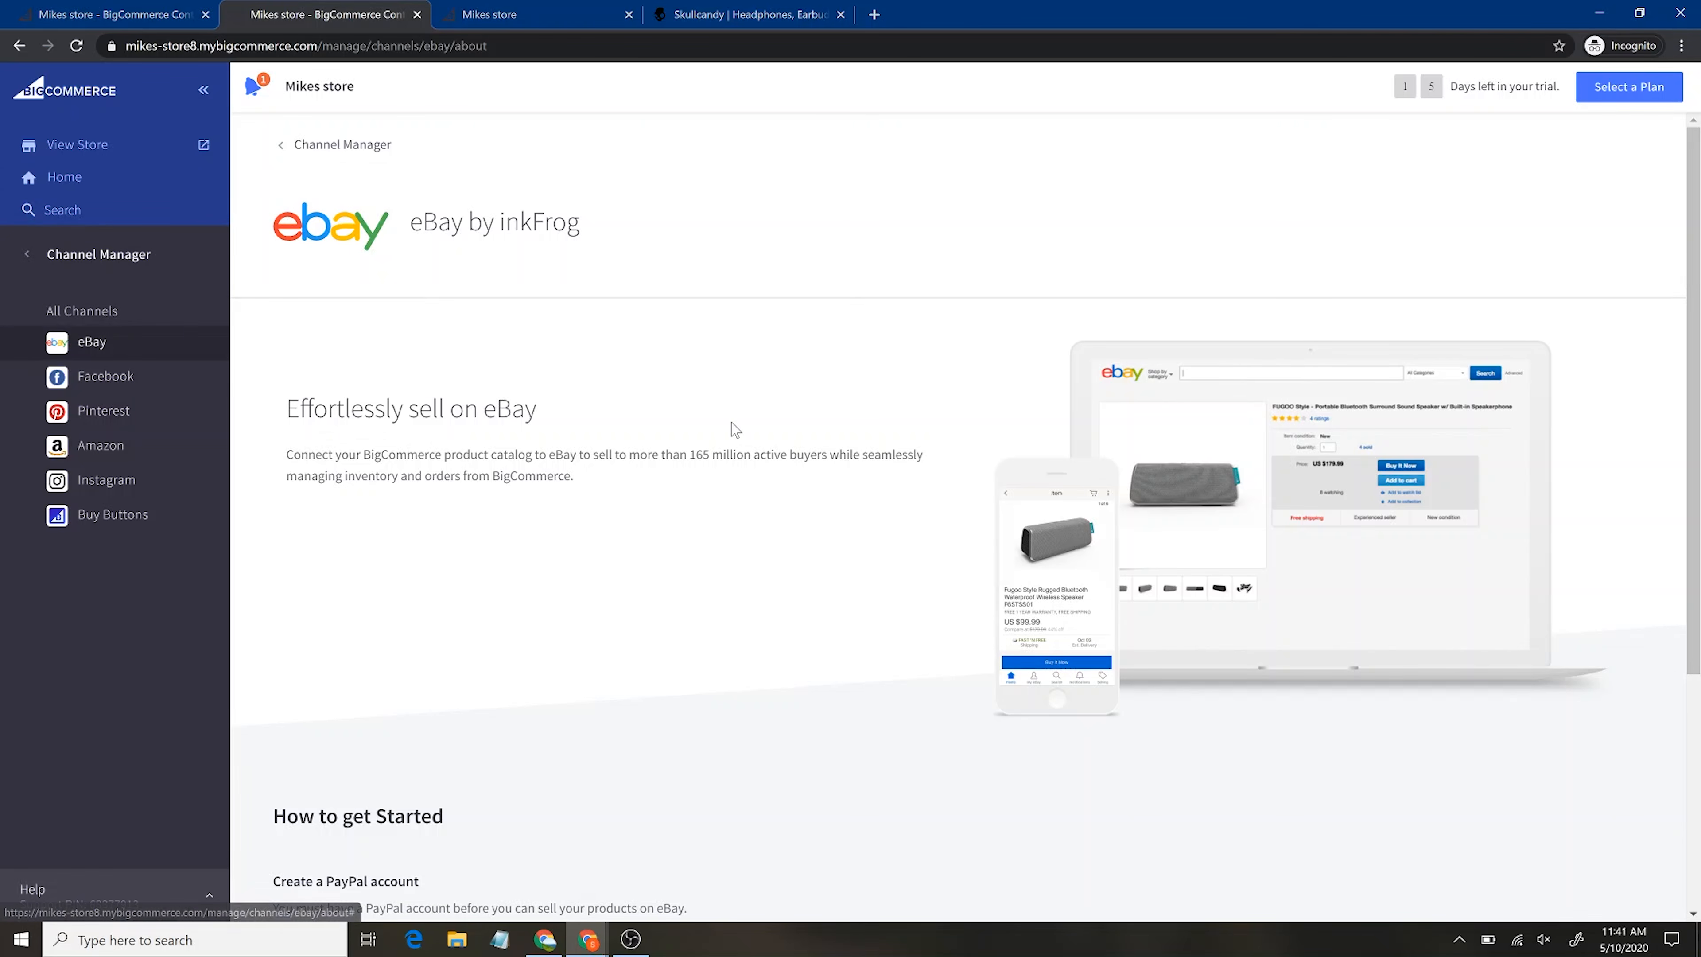
scroll(888, 555, down, 4)
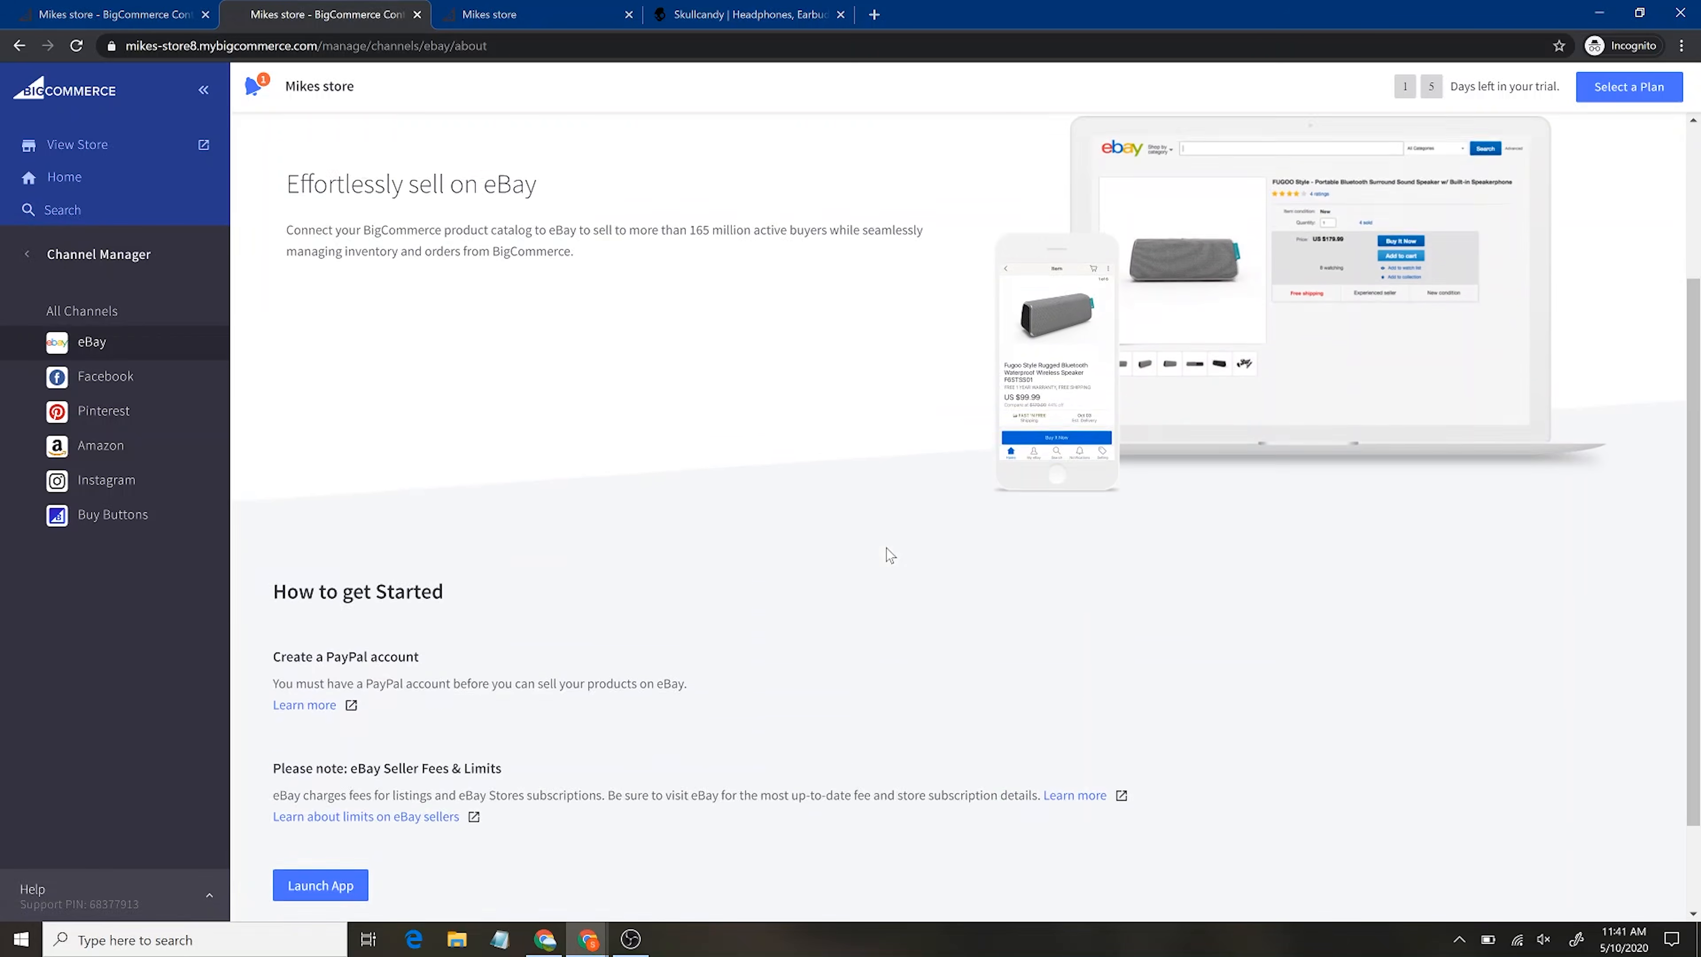
scroll(887, 554, up, 5)
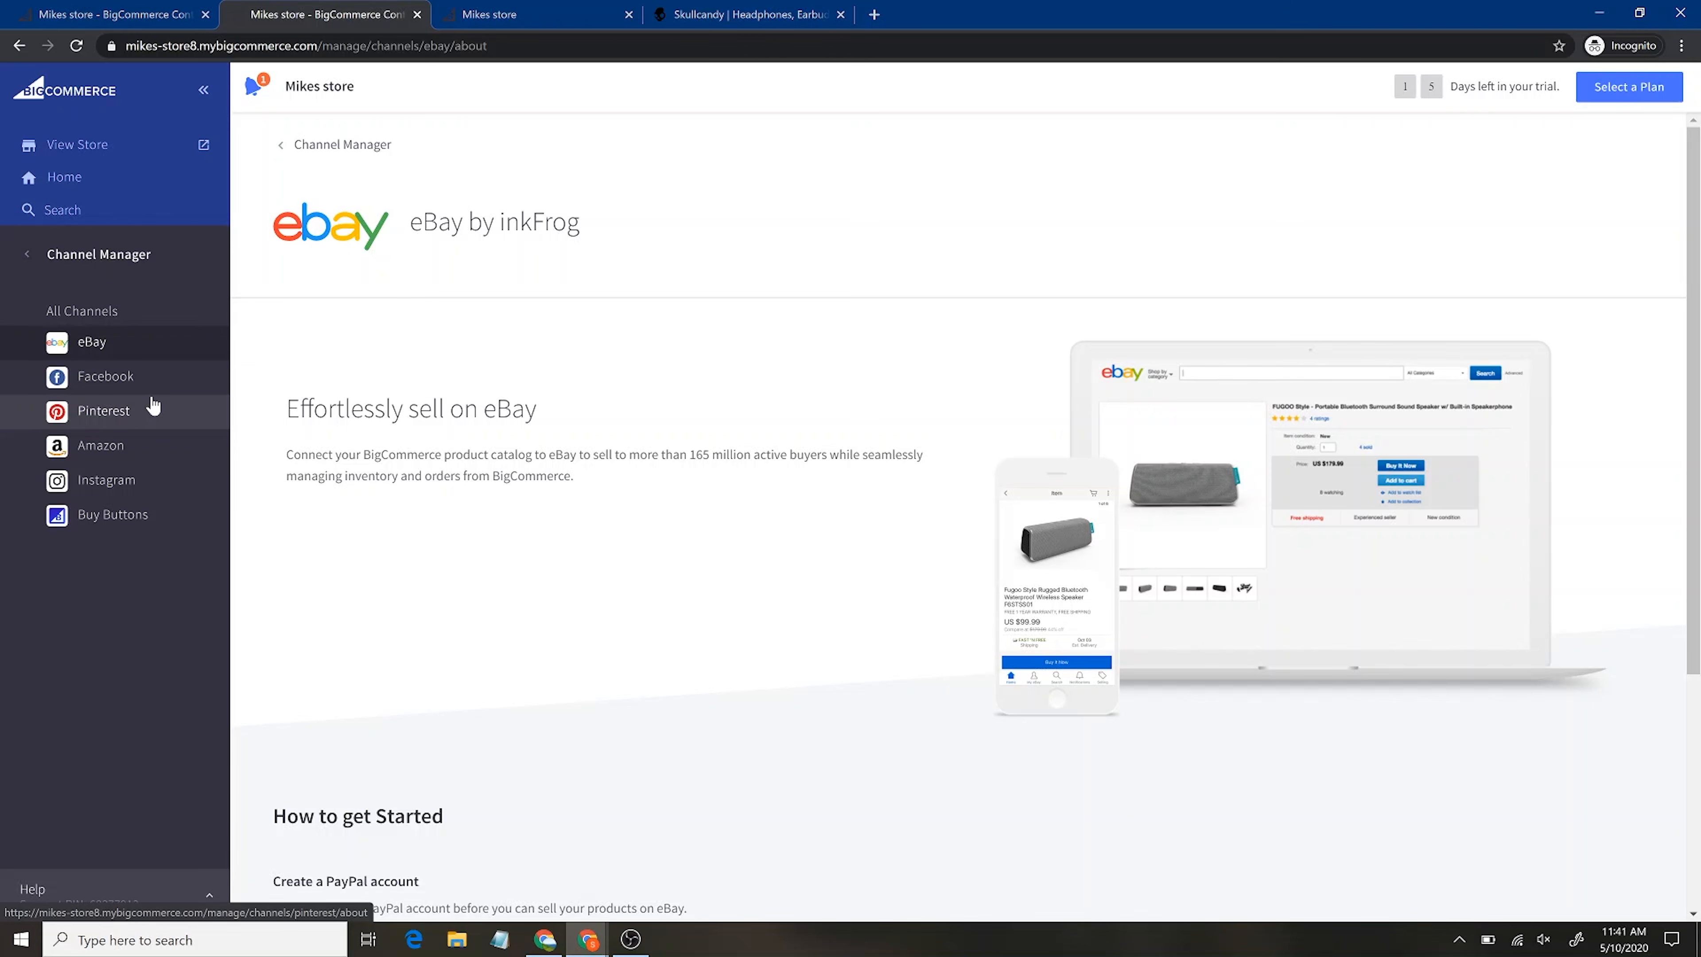
View the Instagram sales channel page, then go to the Apps Marketplace
click(123, 480)
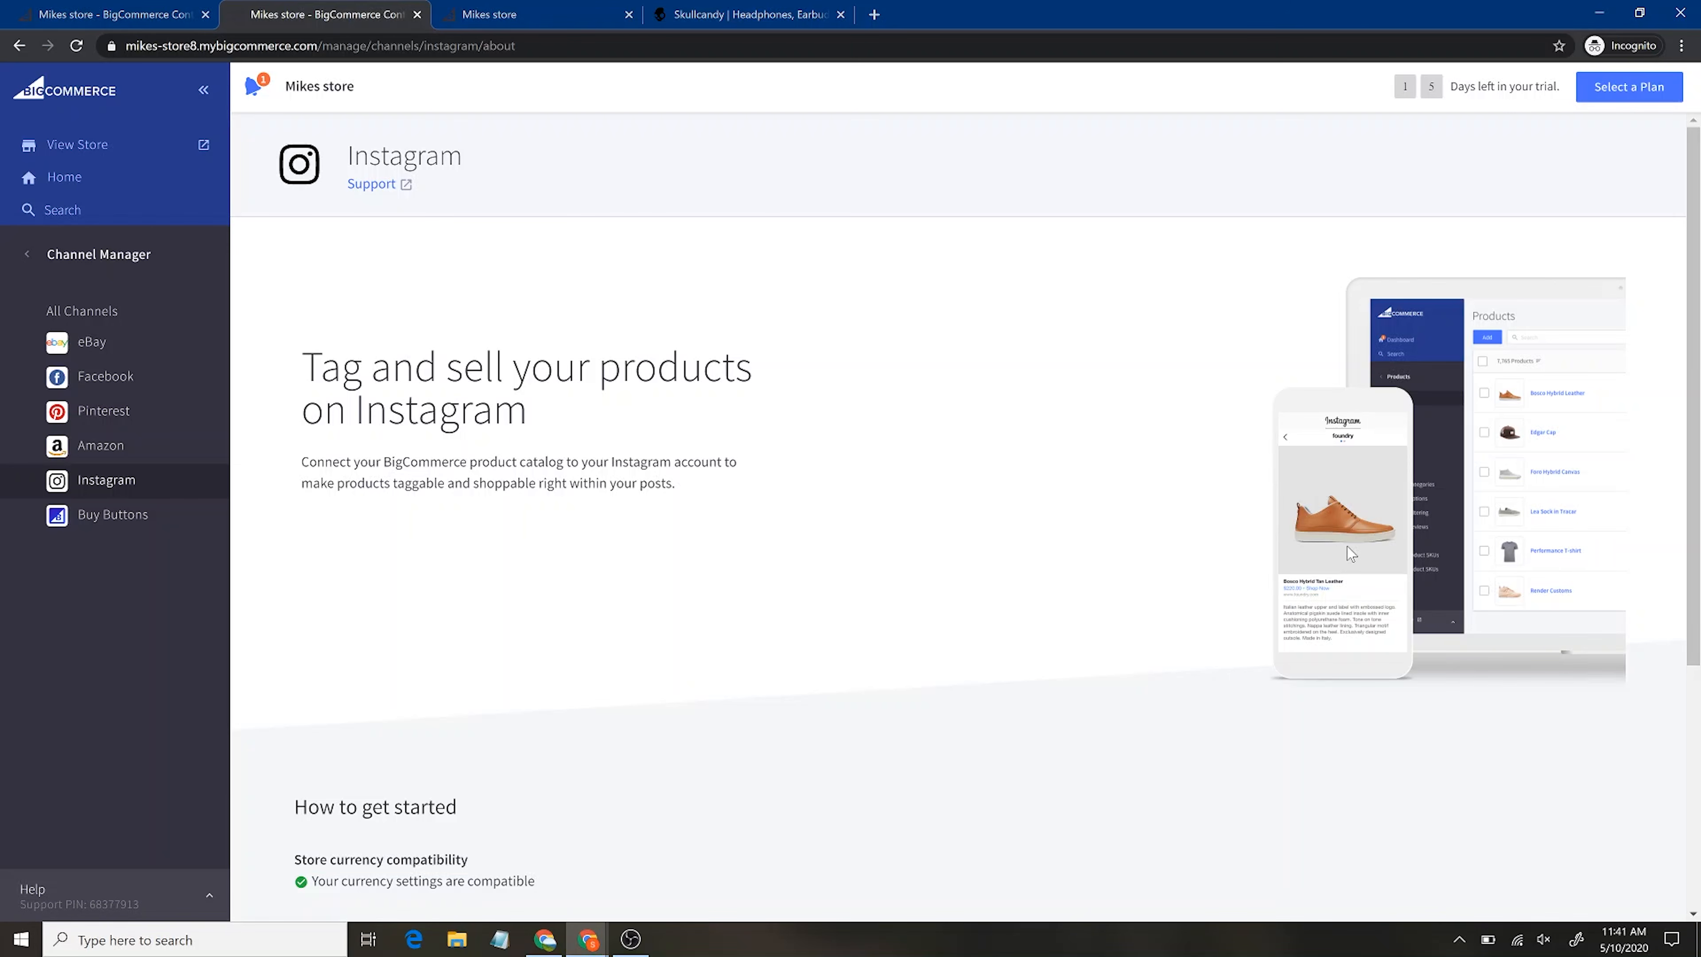
click(27, 254)
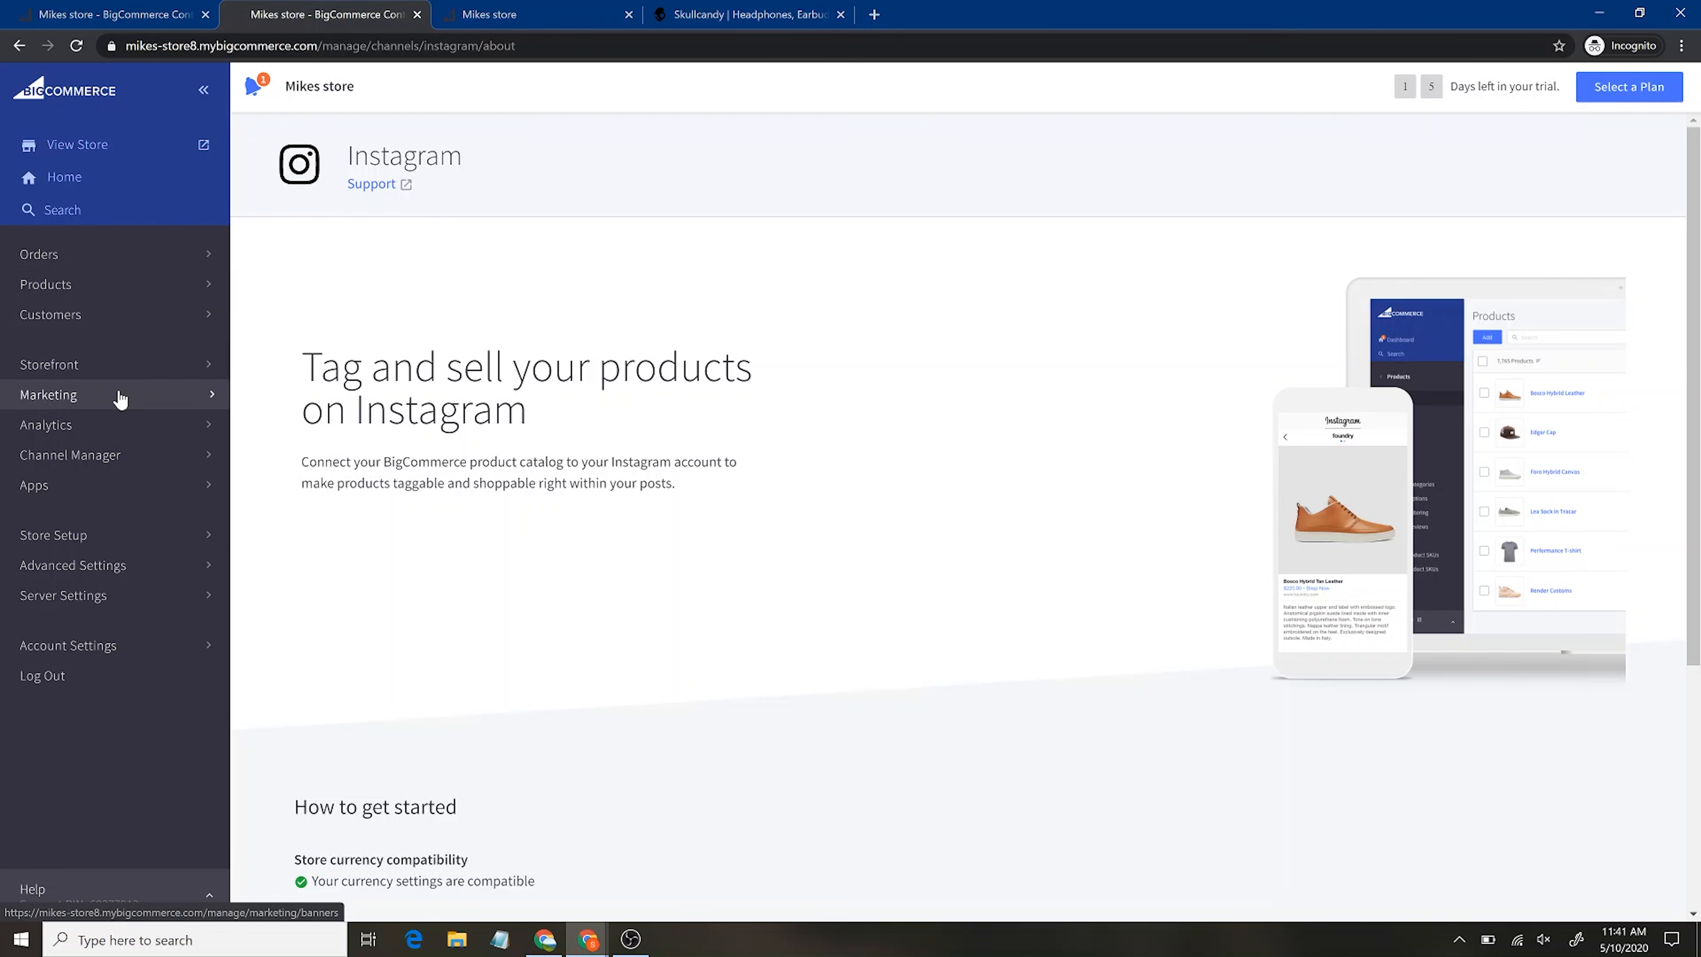
click(148, 497)
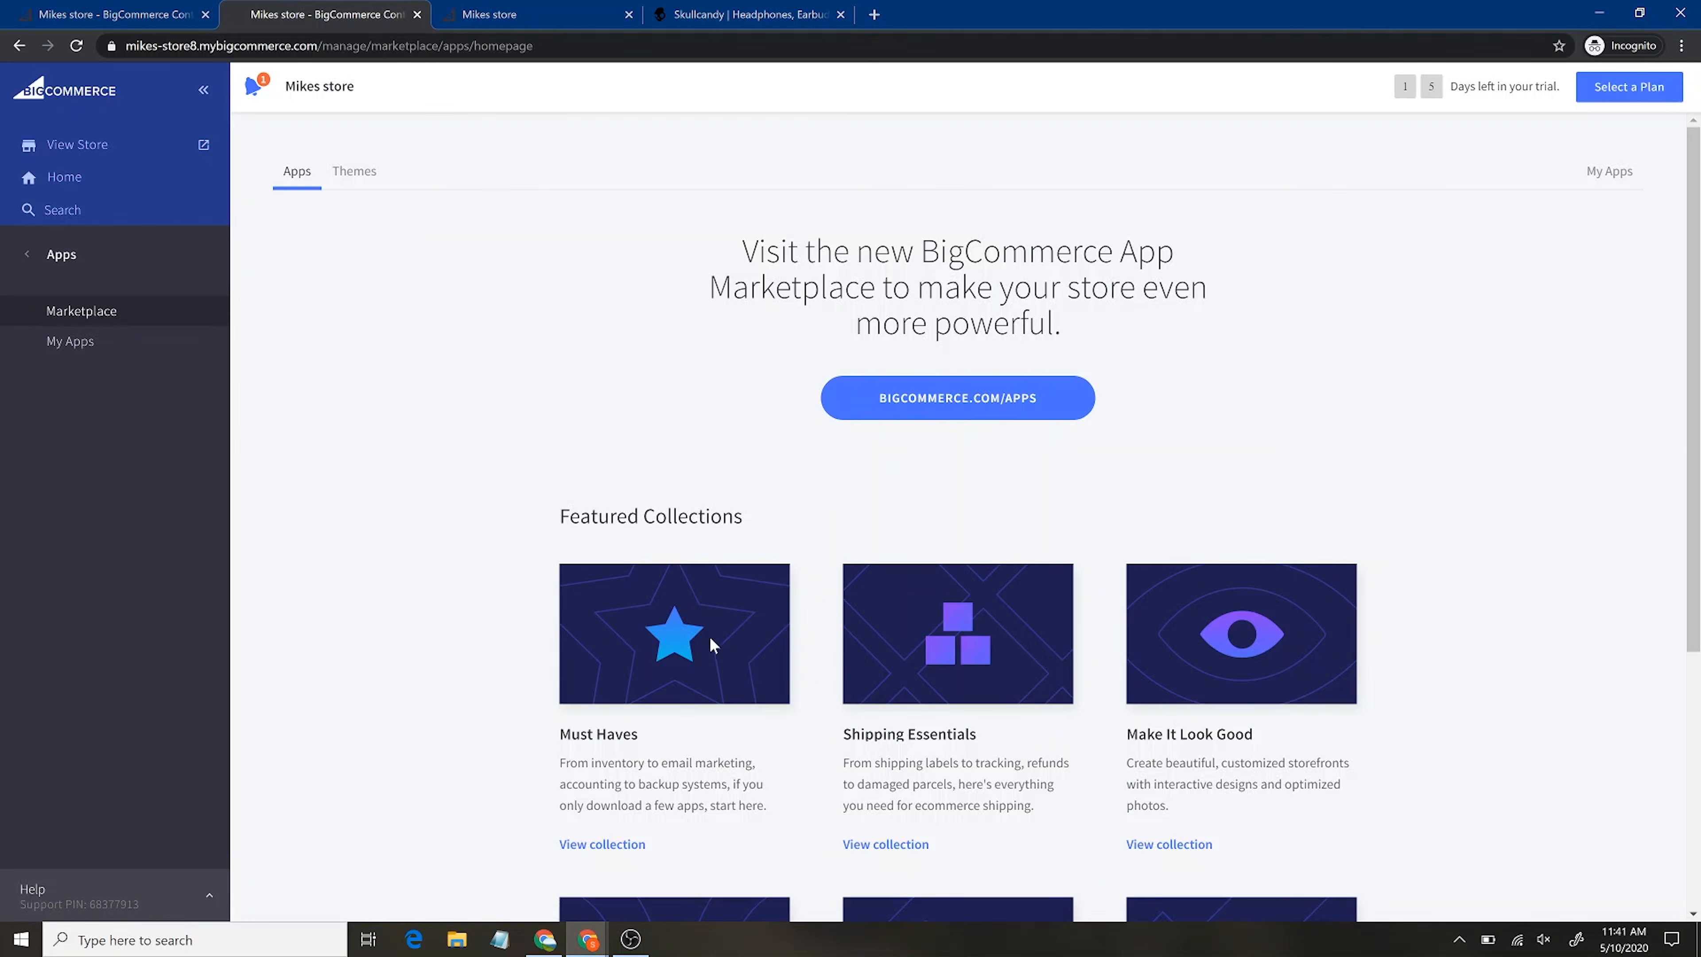
Browse through the Must Haves app collection in the marketplace
click(610, 845)
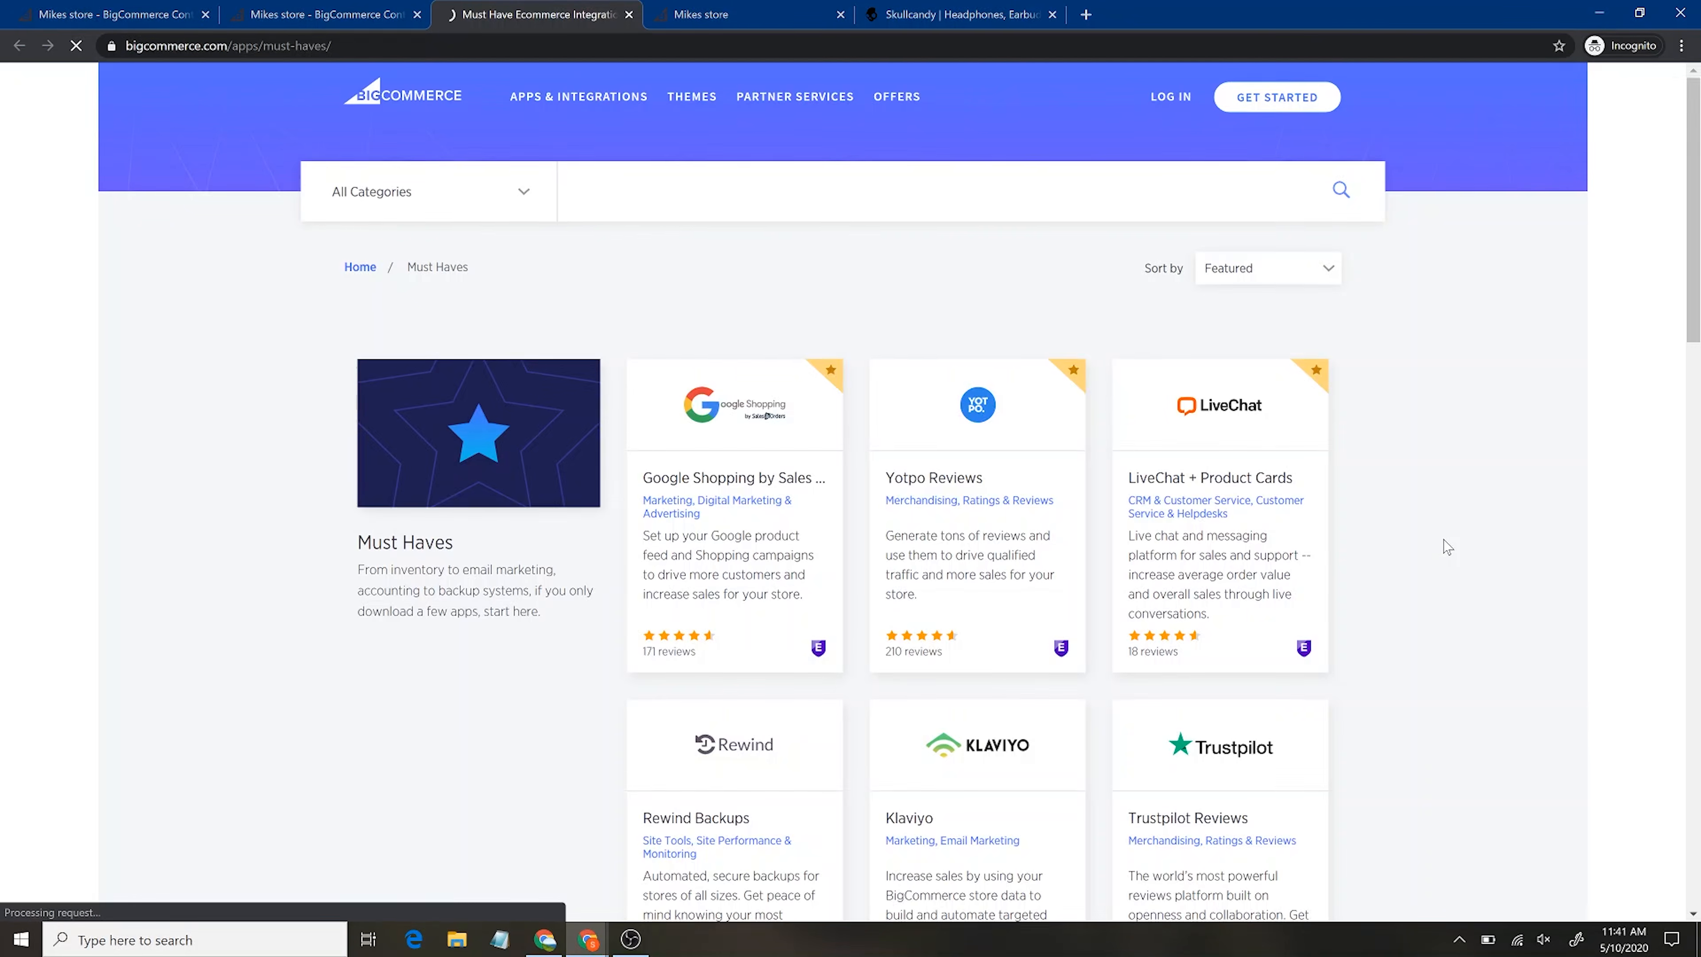
scroll(1446, 546, down, 2)
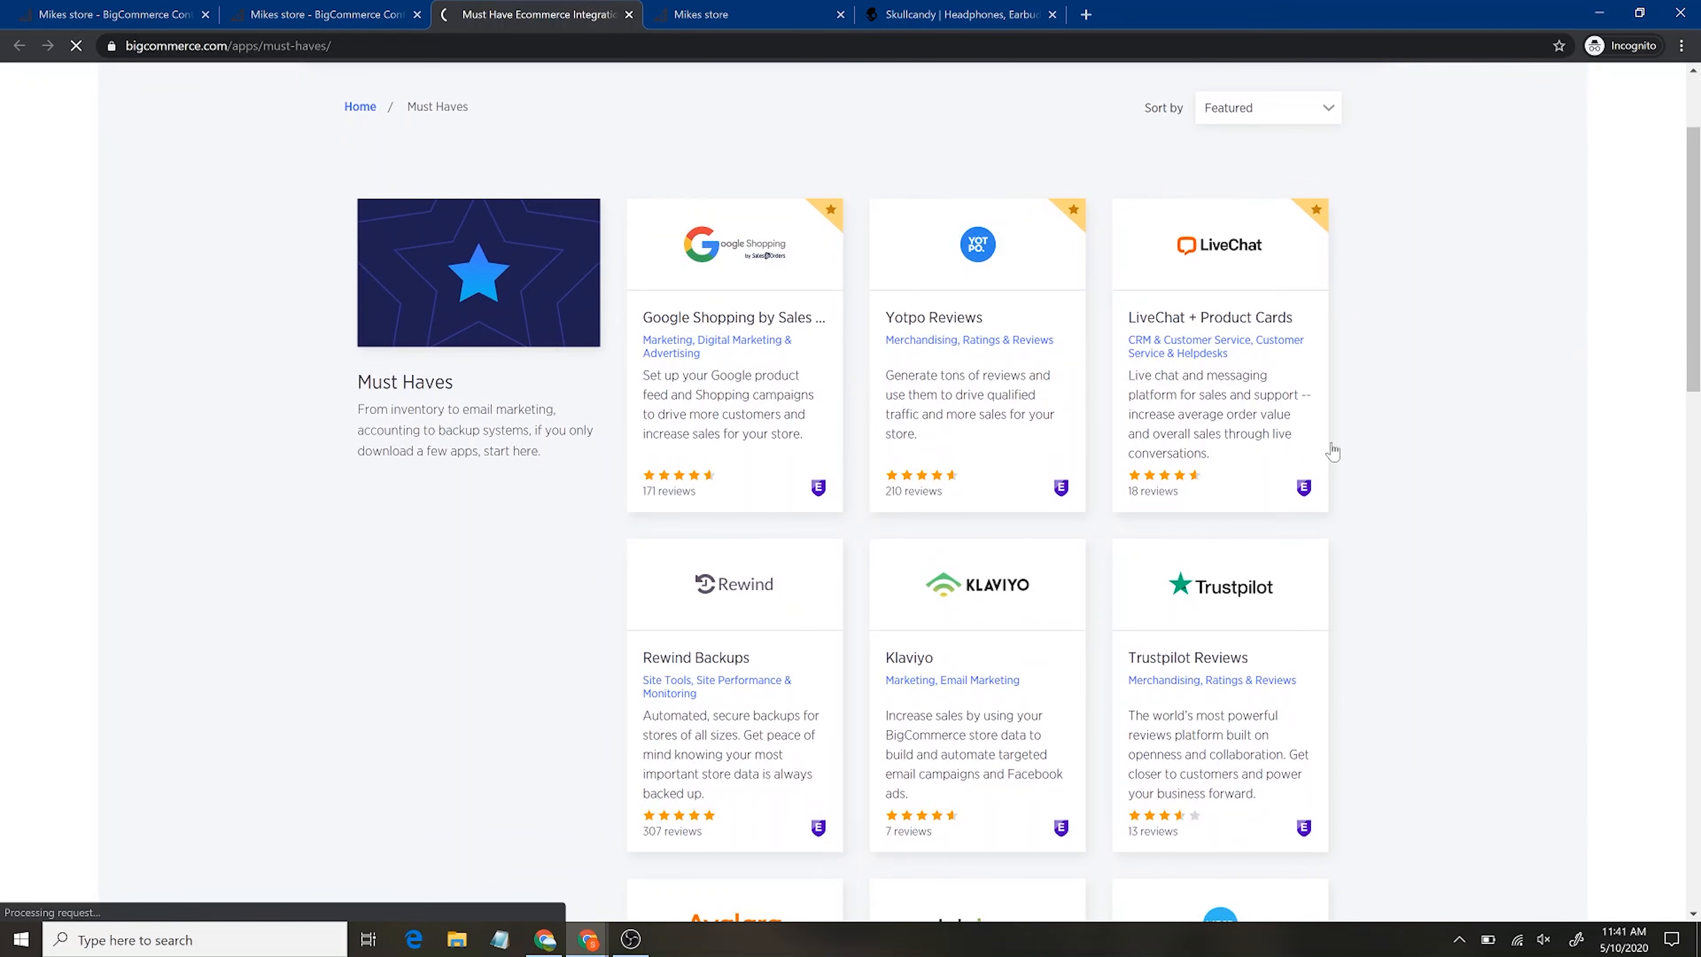
scroll(1401, 687, down, 2)
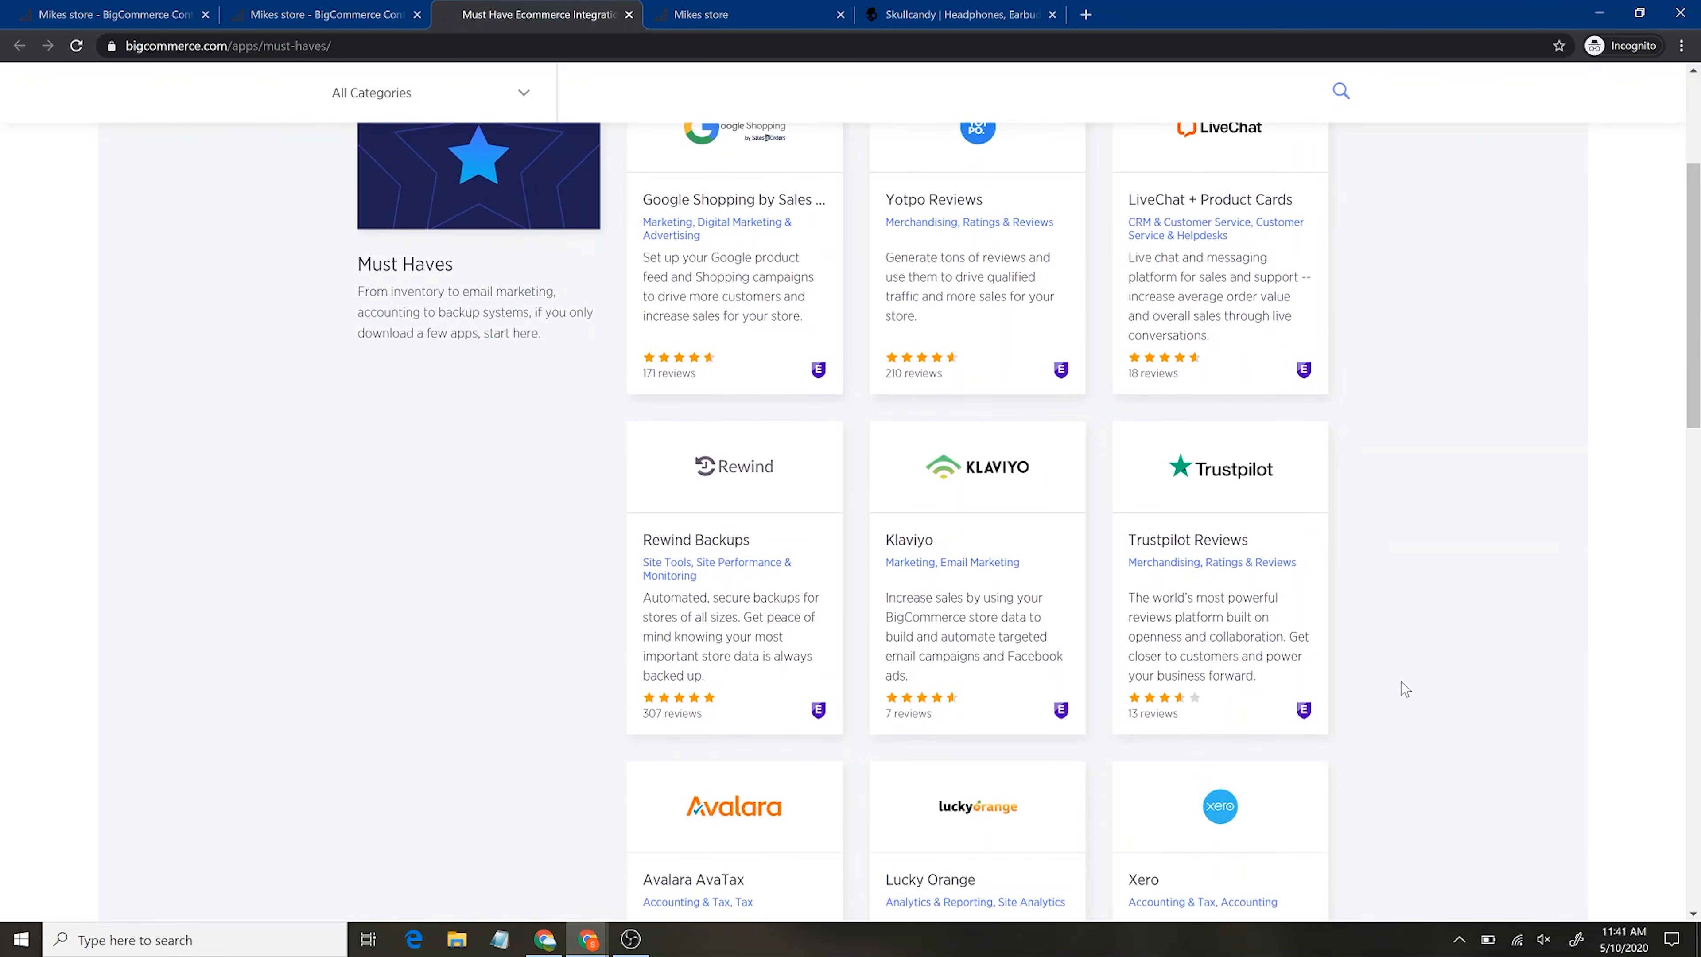
scroll(596, 798, down, 3)
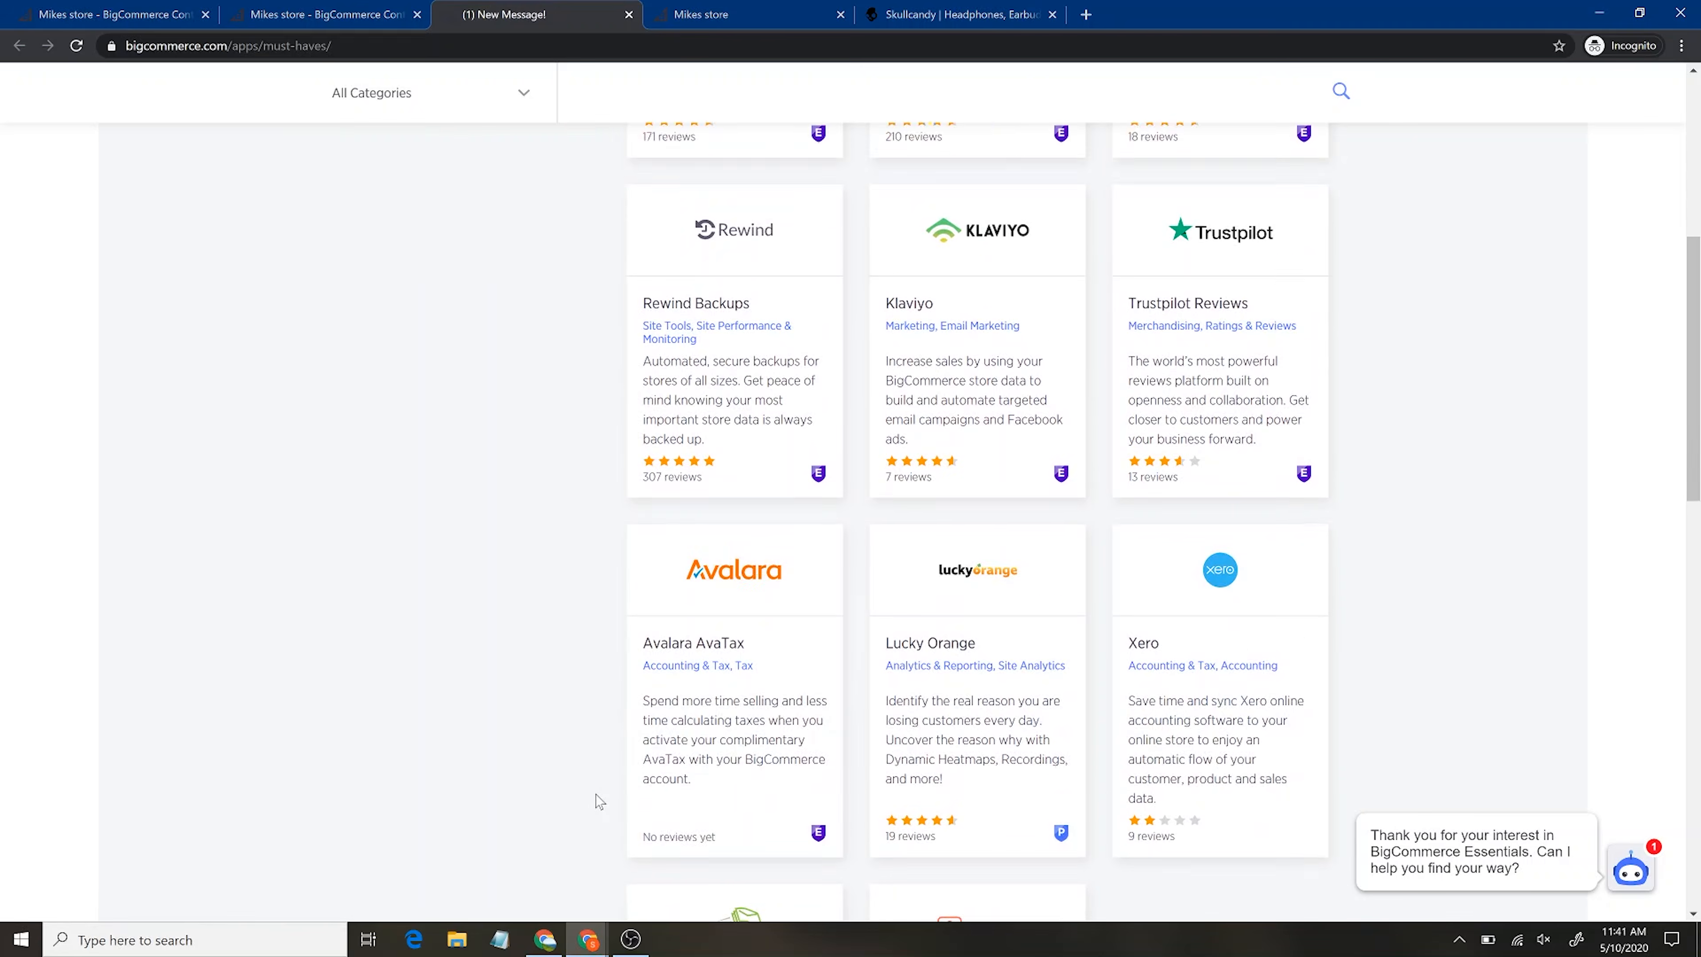
scroll(599, 802, down, 1)
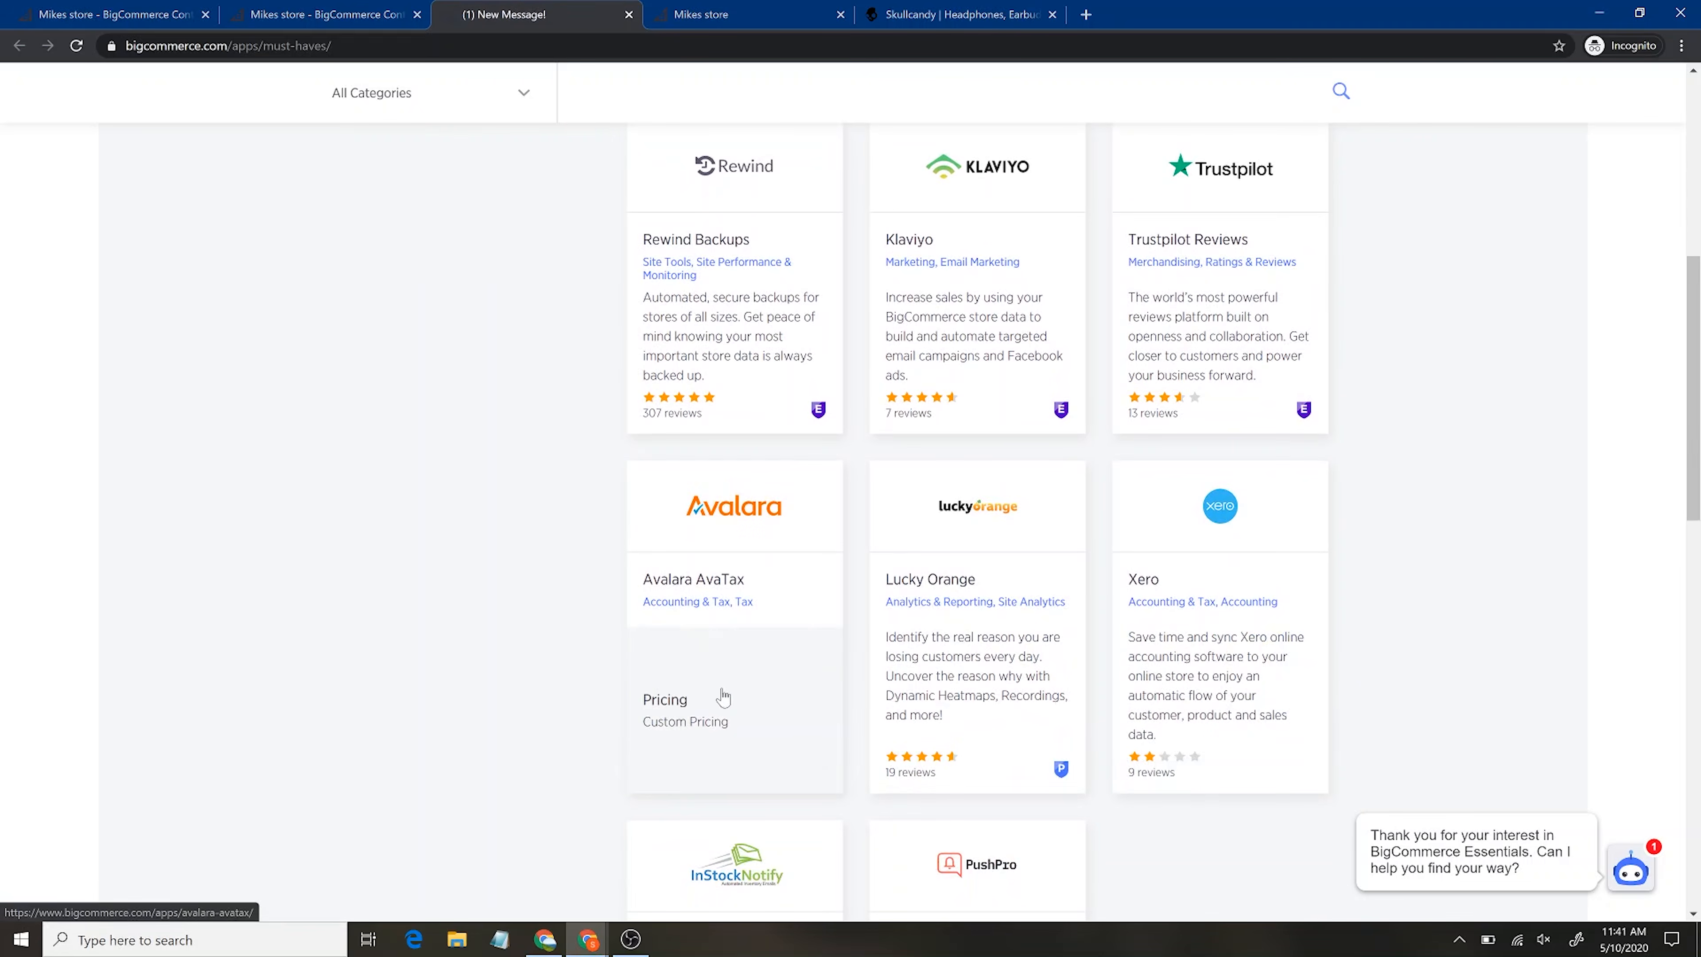
scroll(486, 751, down, 3)
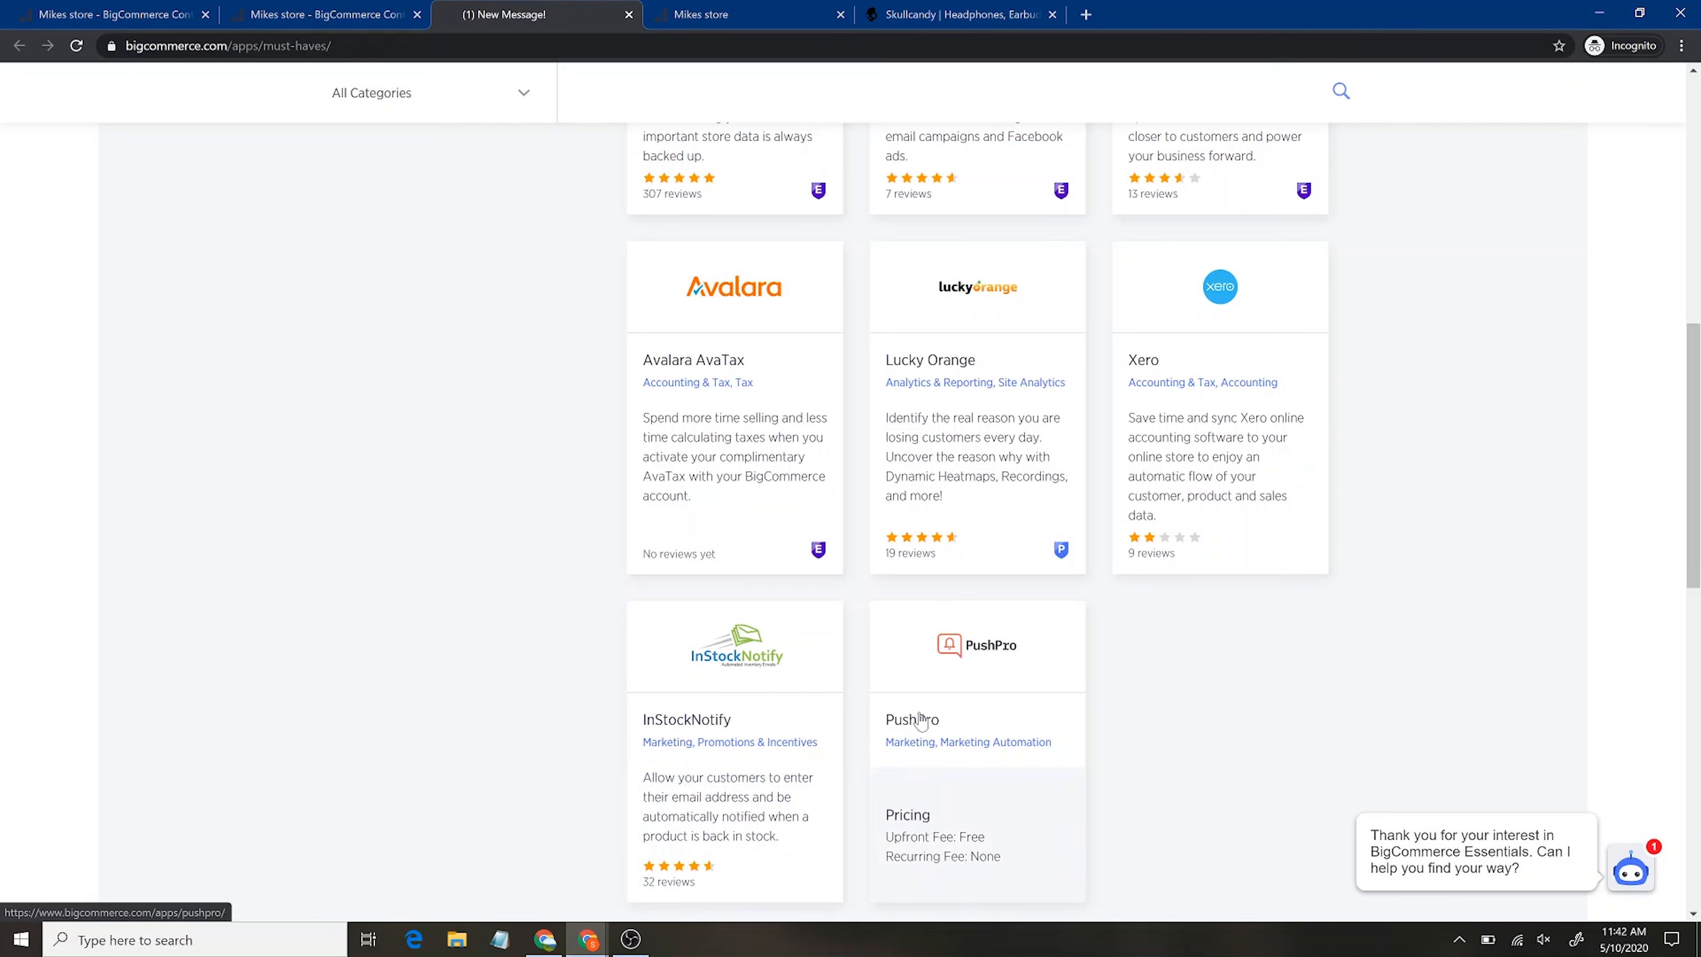
scroll(1469, 749, up, 10)
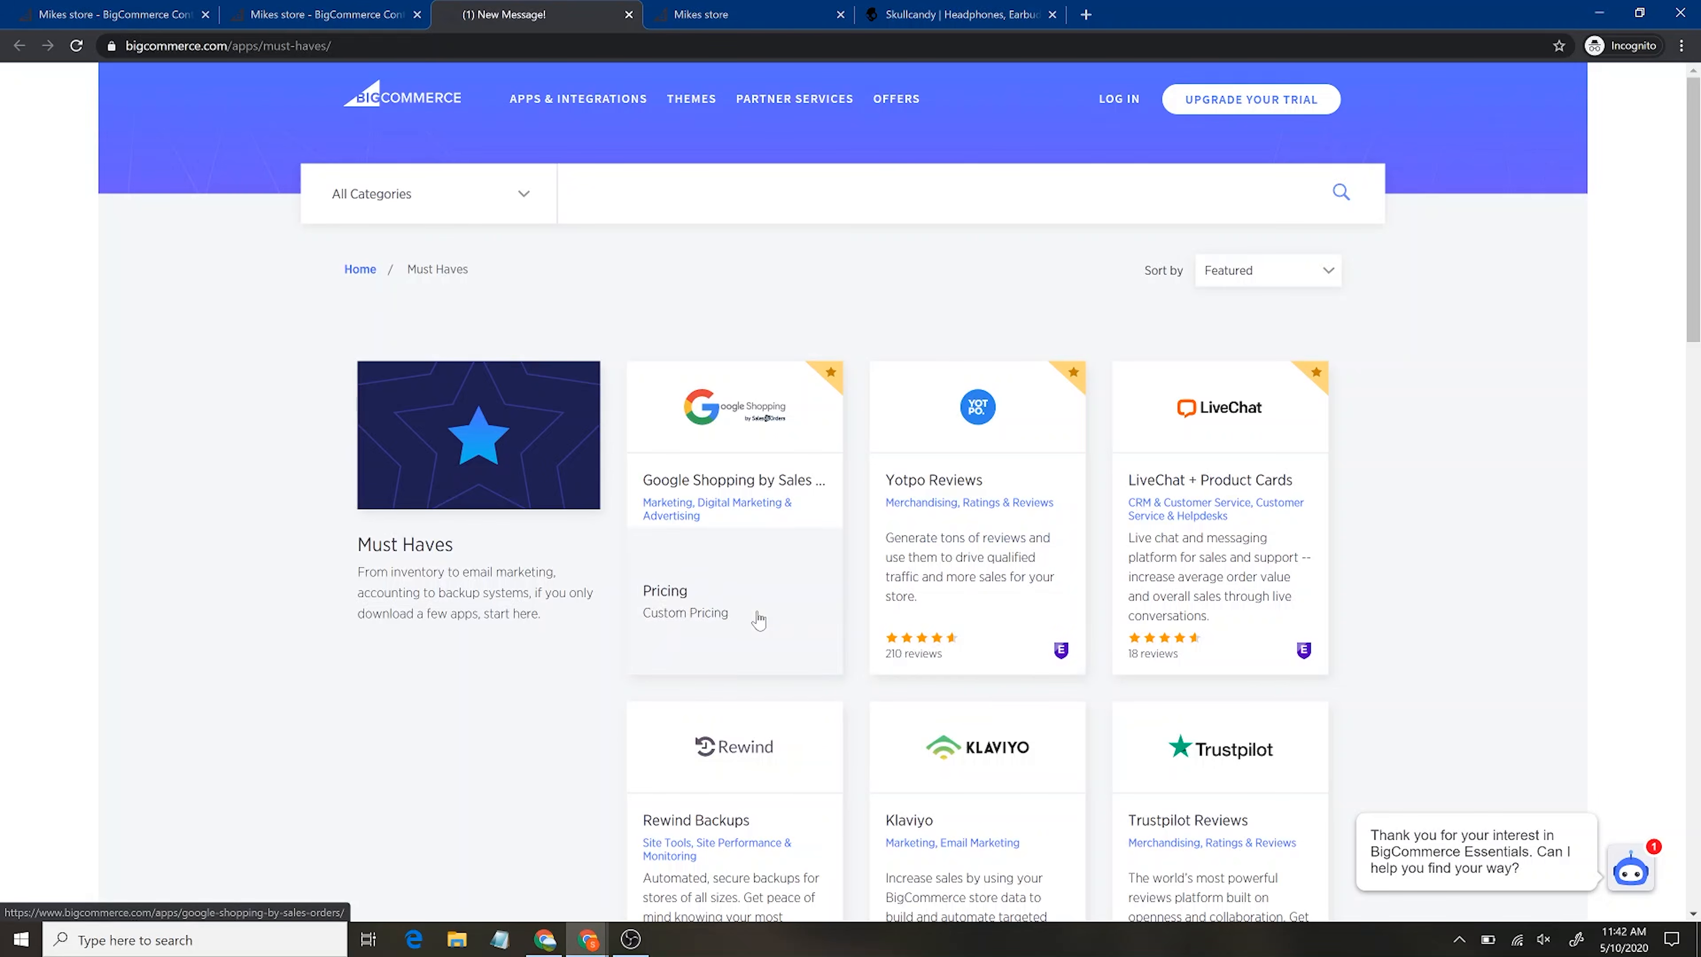
Check the Yotpo Reviews app's install option, then close its login tab and return to the admin
click(1014, 565)
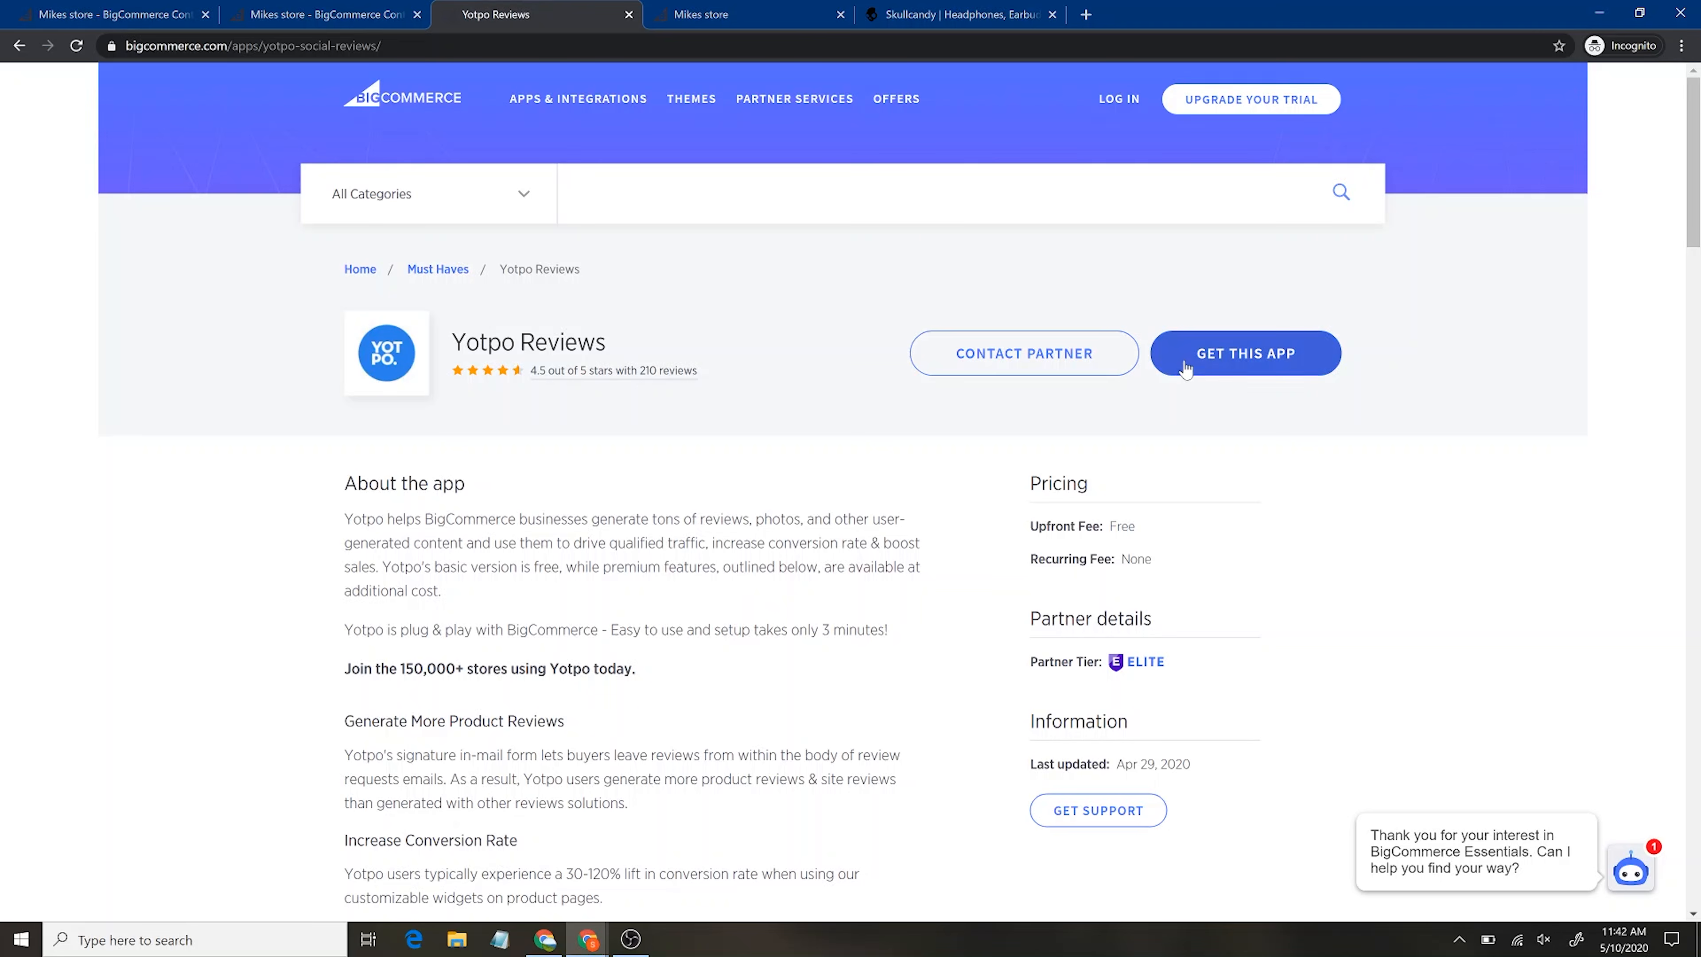
click(1196, 374)
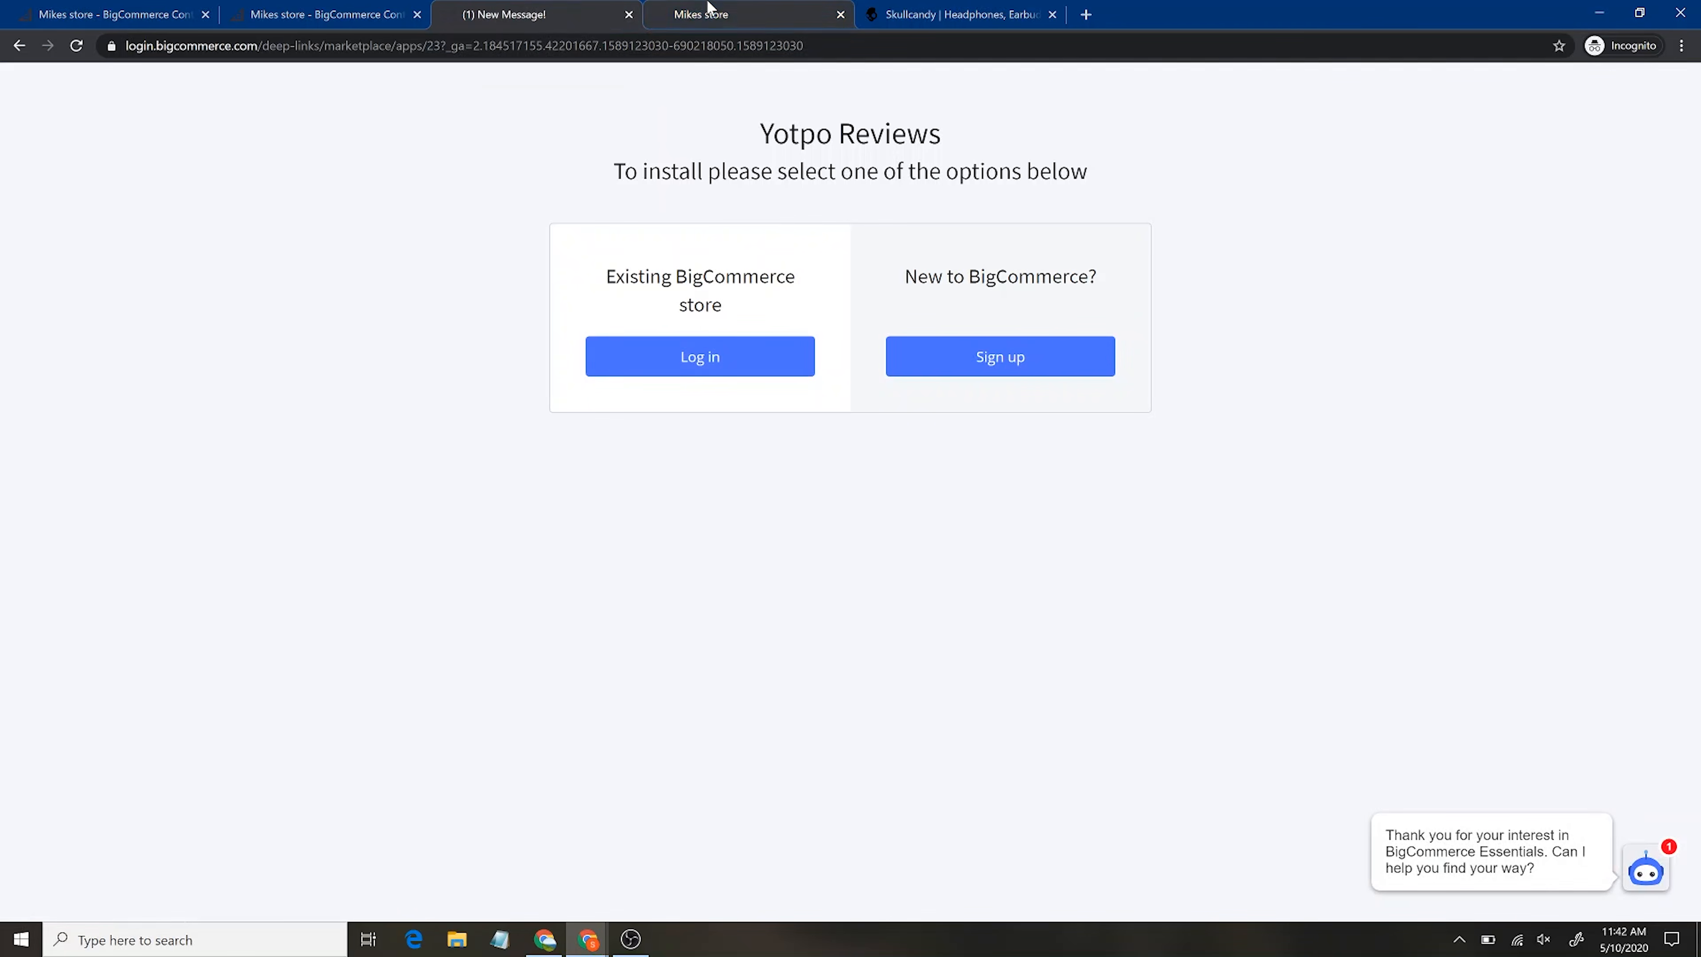
click(628, 14)
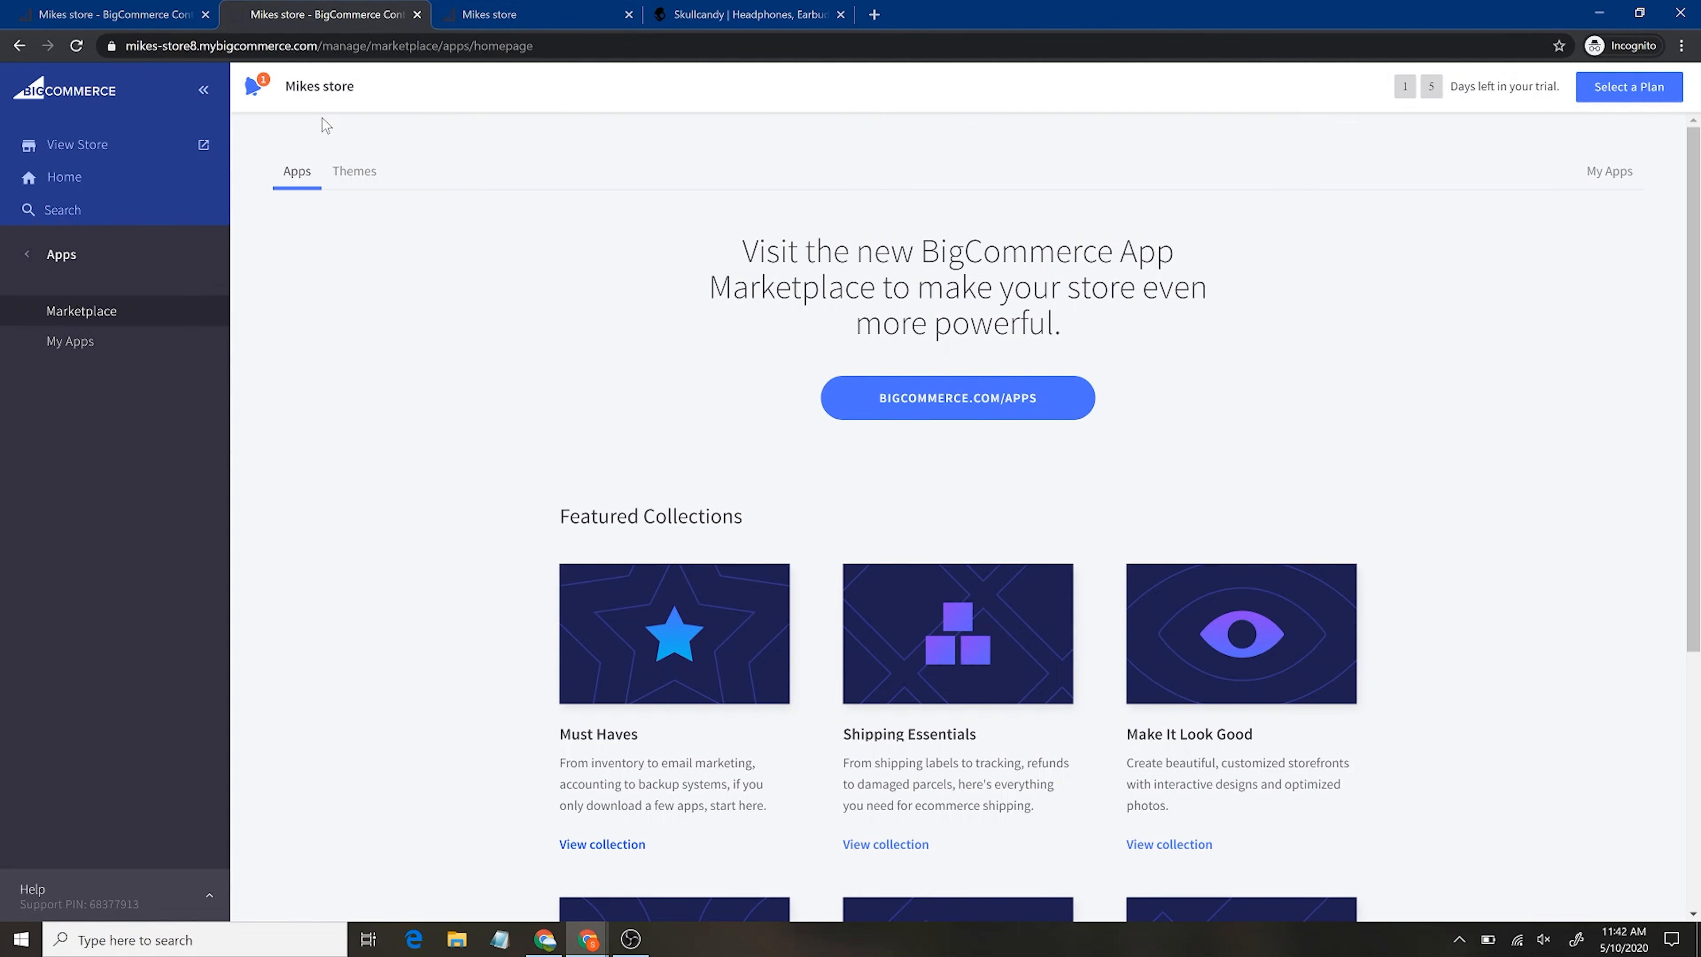
Return to the main menu, open Store Setup › Store Profile, then the Payment Methods page
click(81, 262)
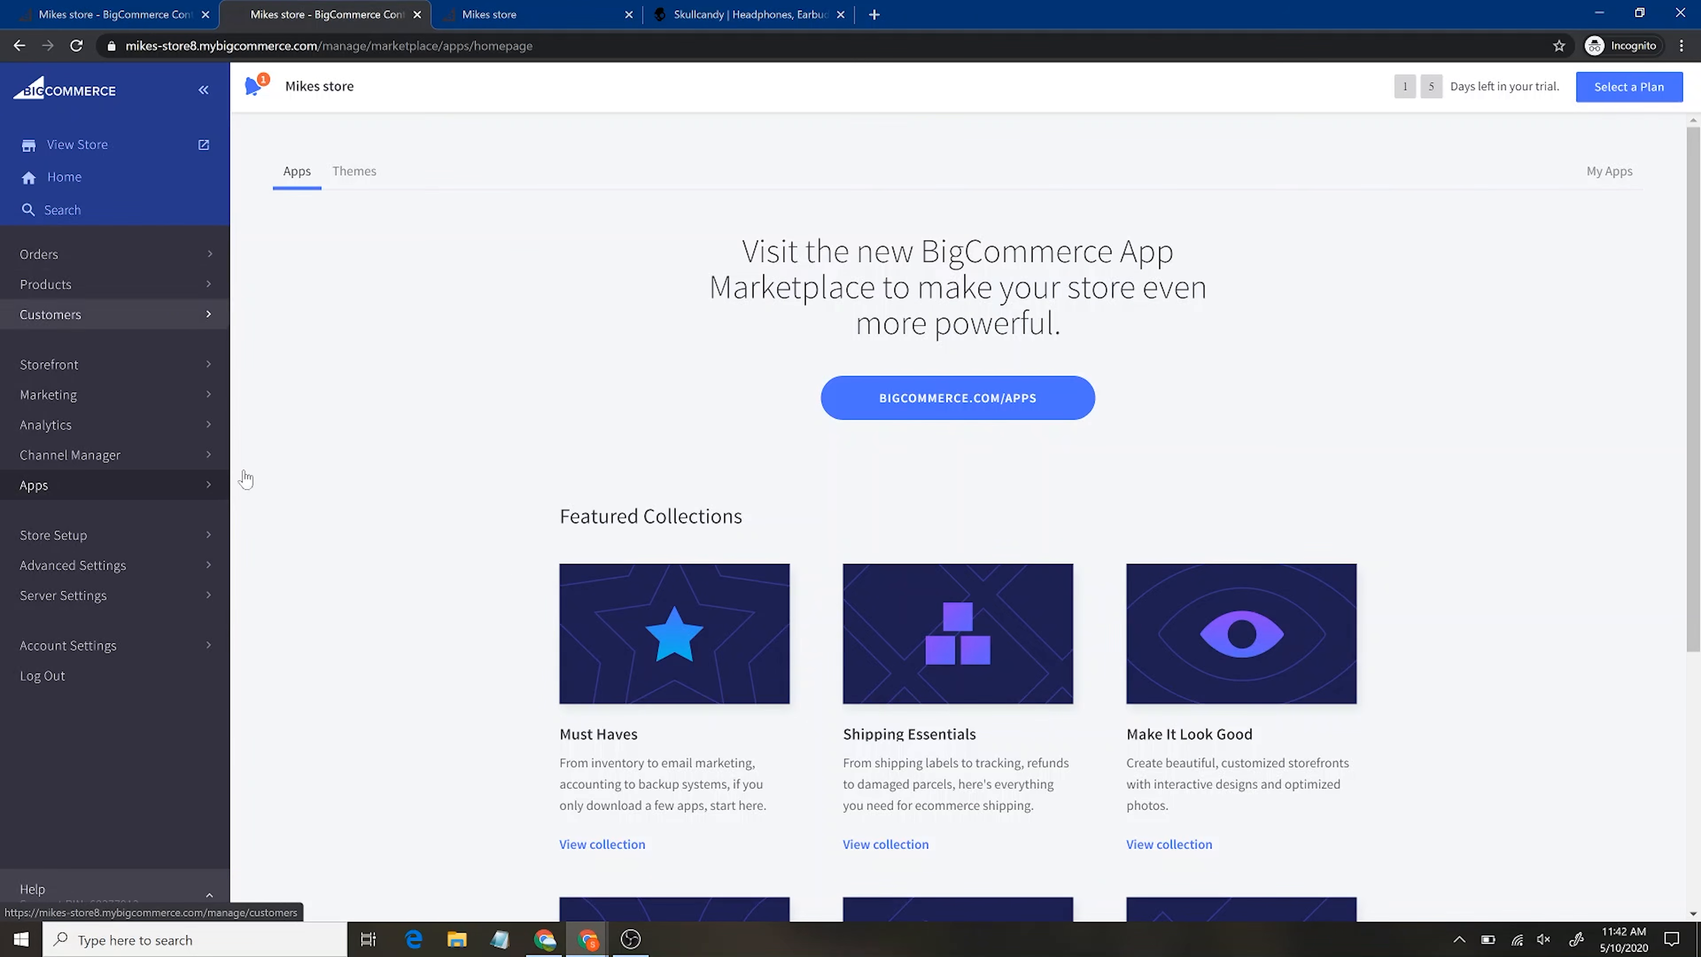
scroll(512, 571, down, 4)
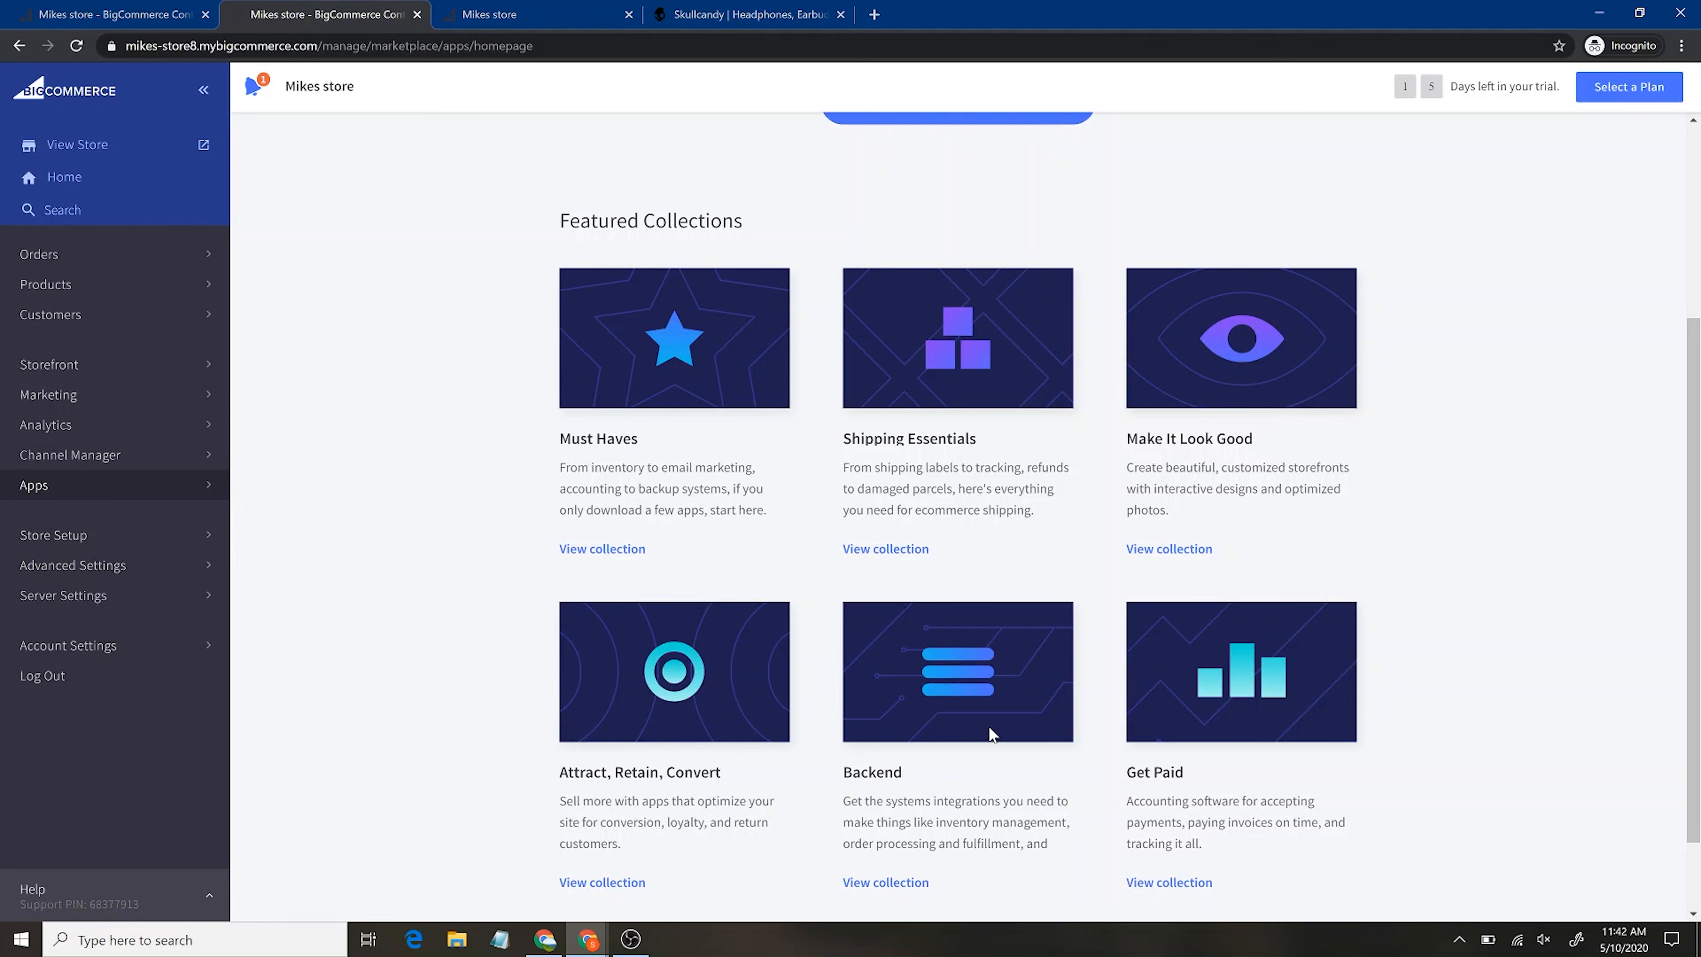
scroll(991, 733, down, 2)
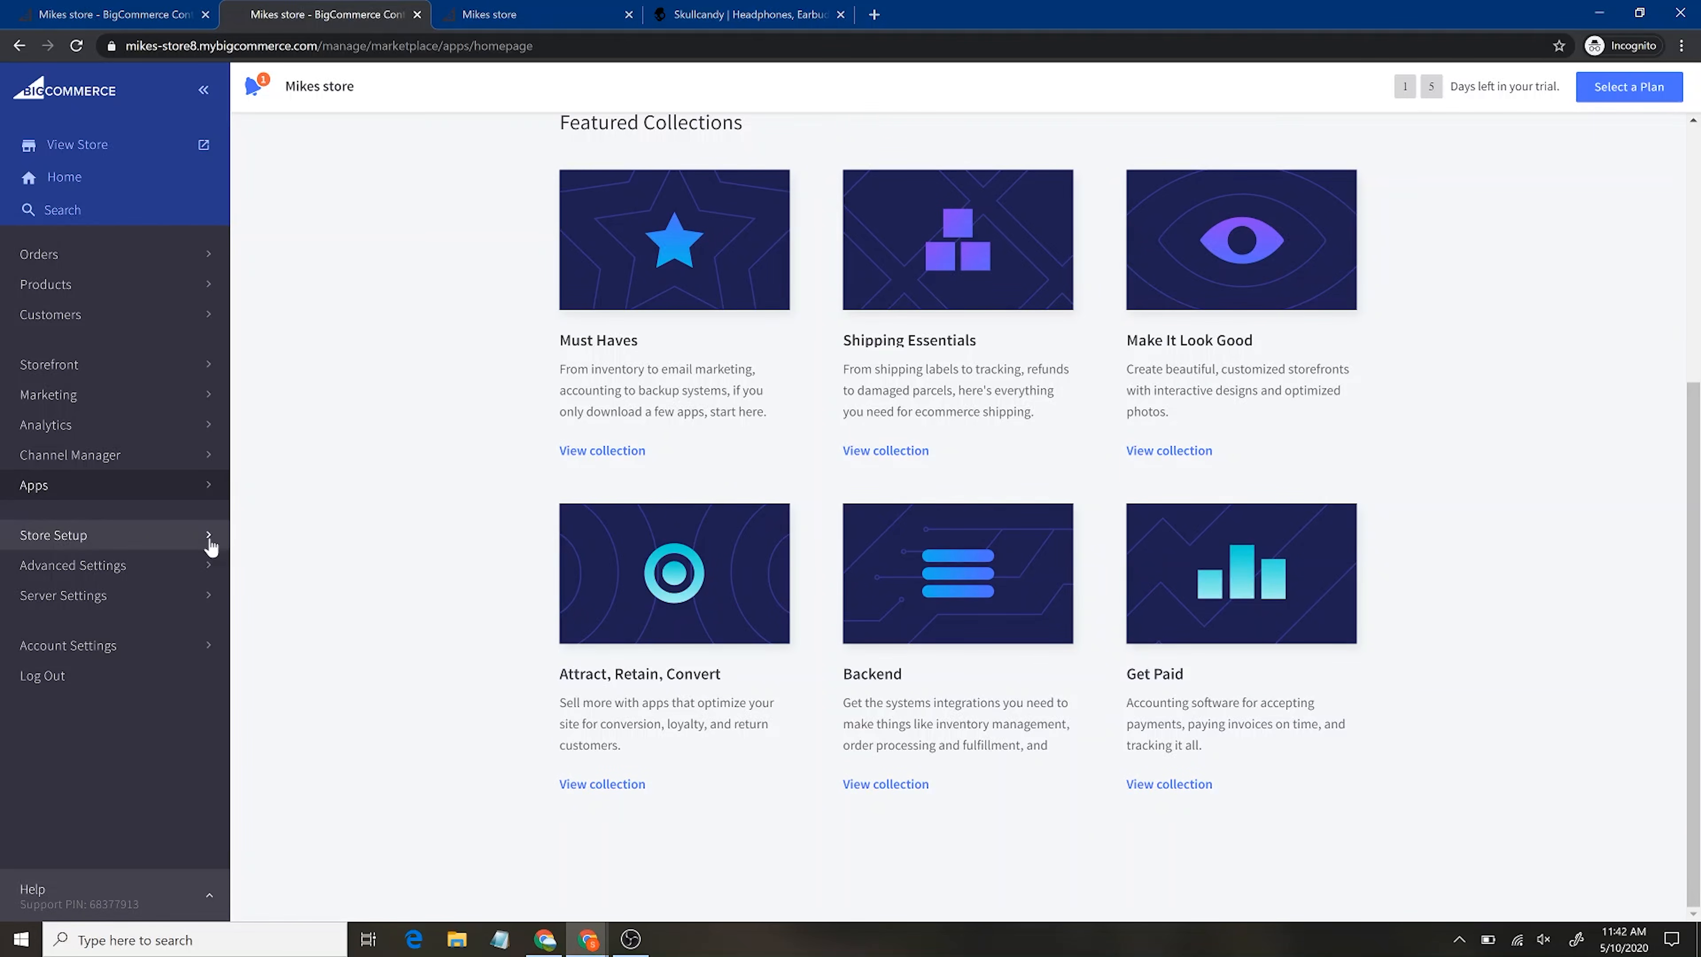
click(157, 541)
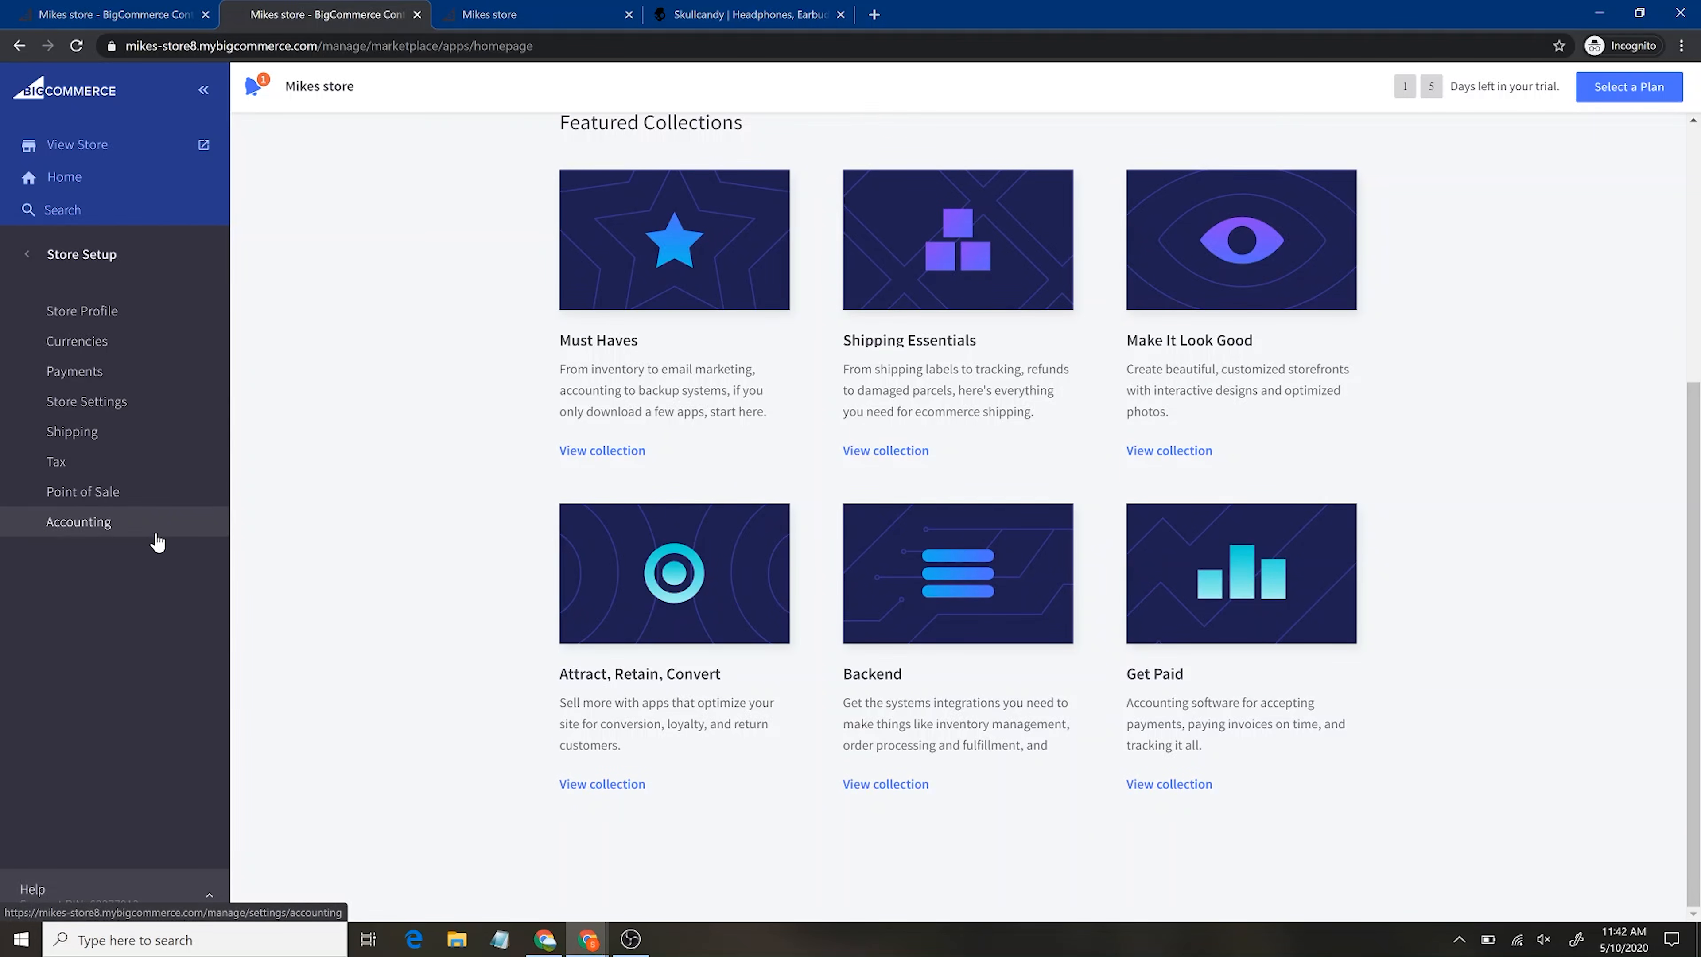
click(110, 318)
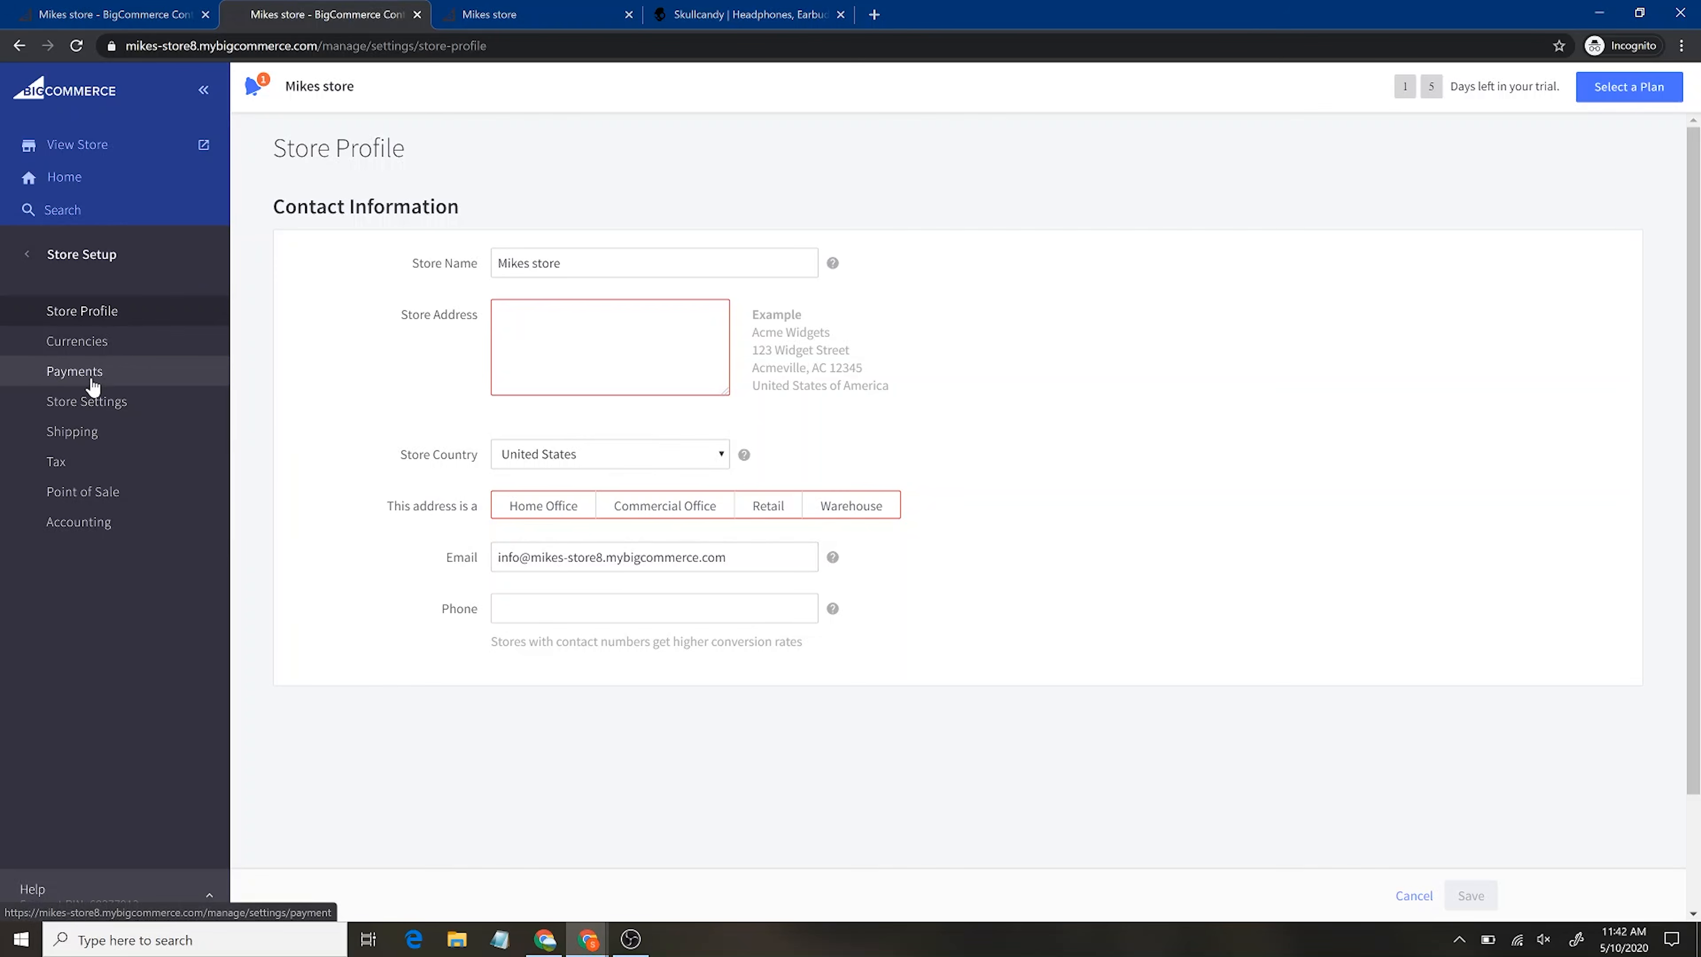
click(116, 367)
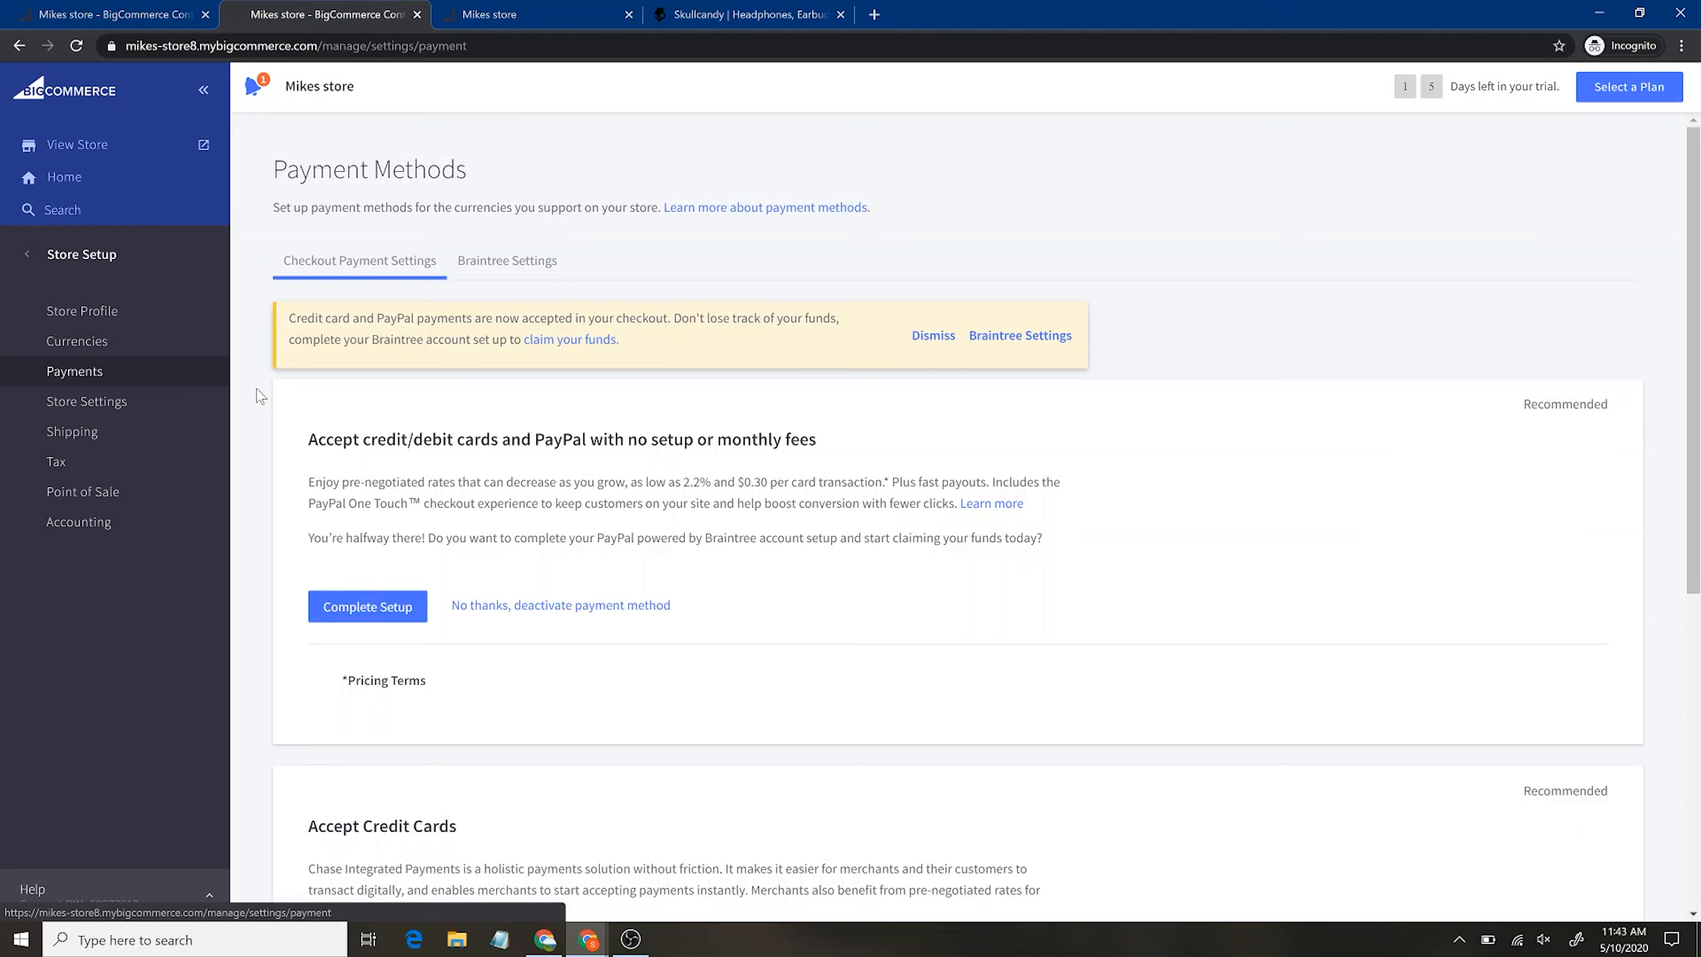
Scroll through the Payment Methods page to review the credit card, PayPal and Braintree options
scroll(1189, 627, down, 4)
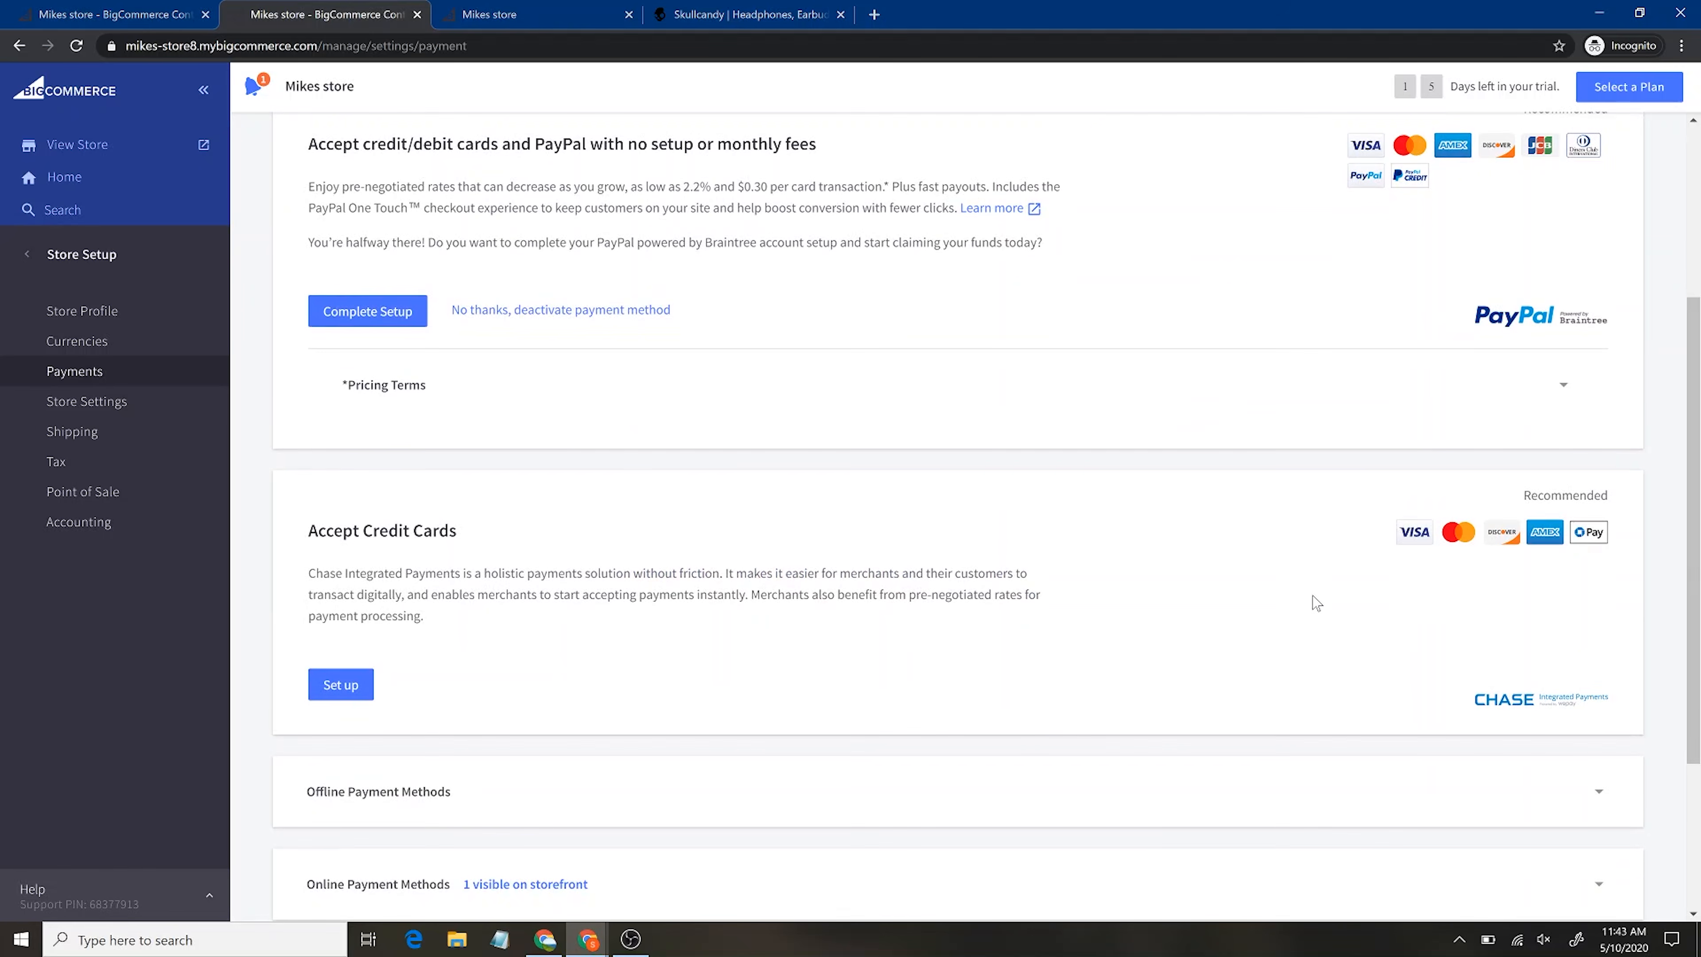
scroll(1317, 596, down, 2)
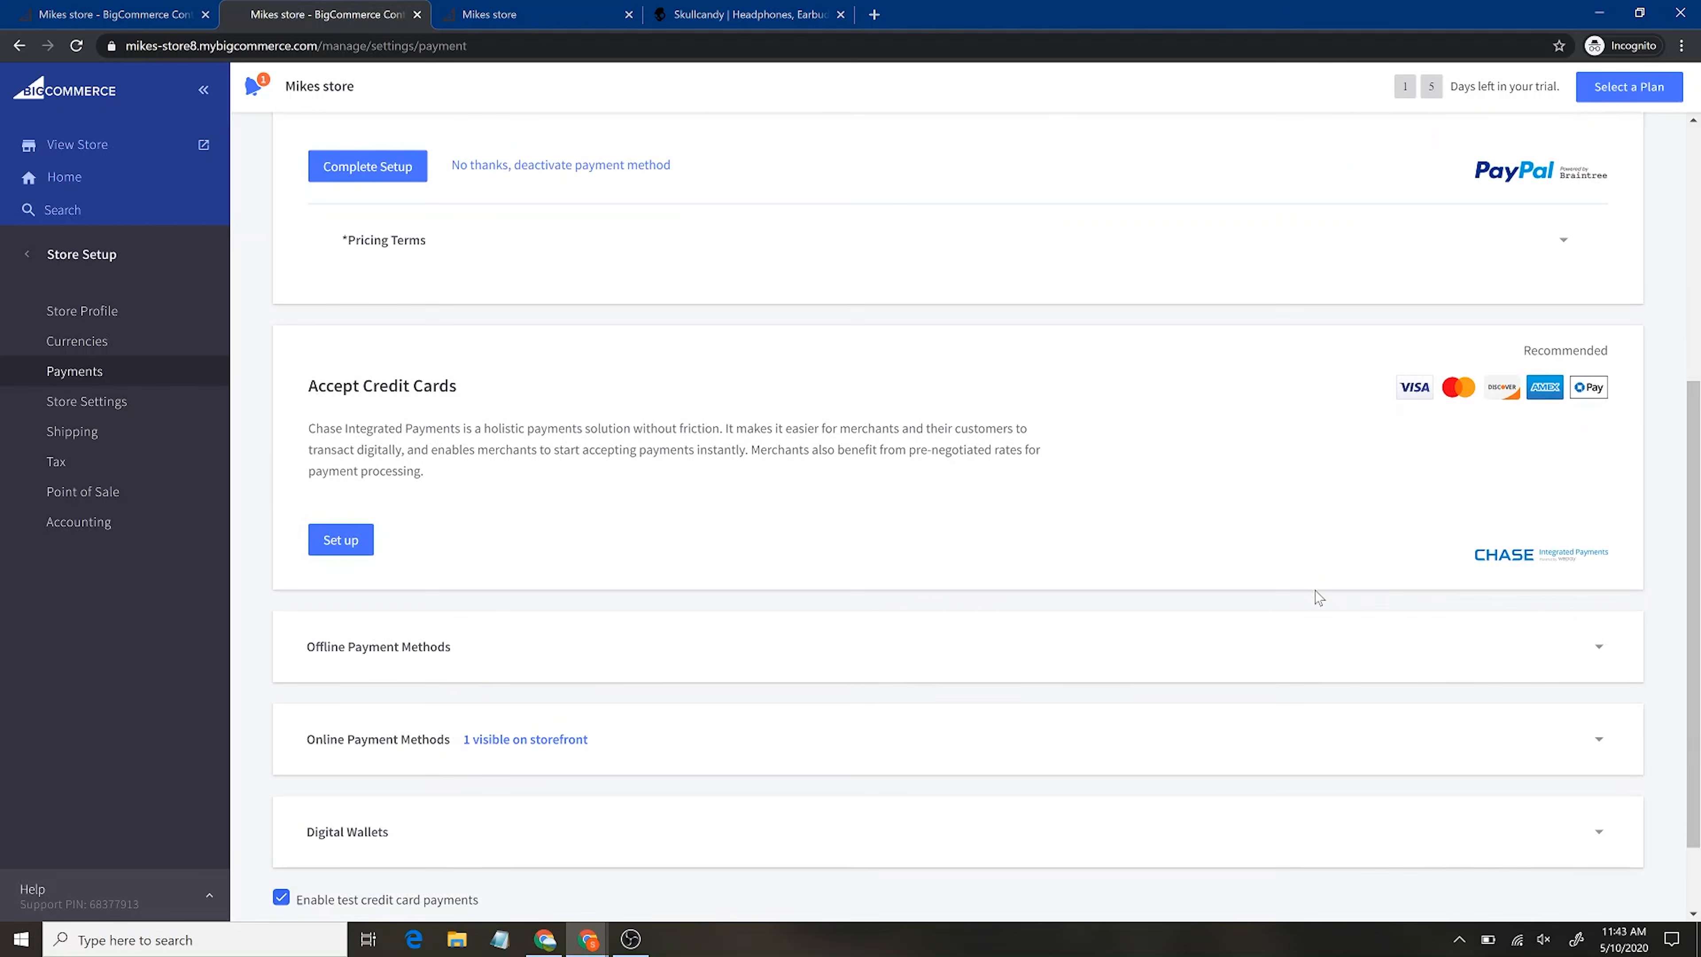
scroll(1272, 549, down, 2)
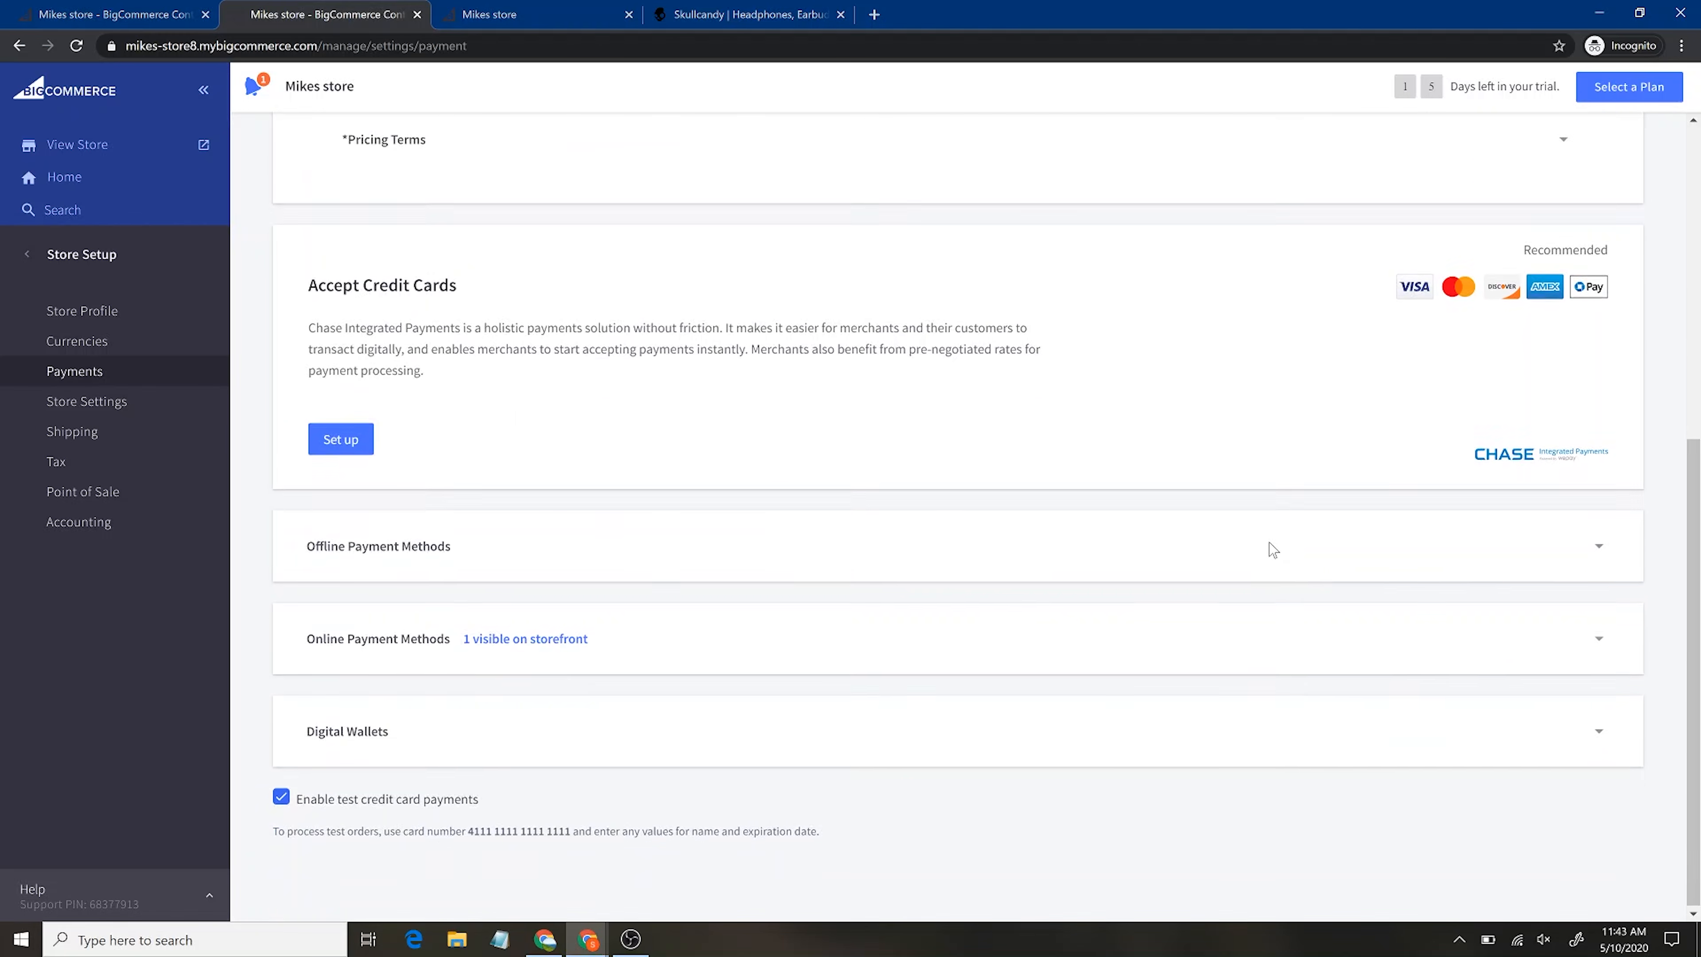
scroll(893, 509, up, 8)
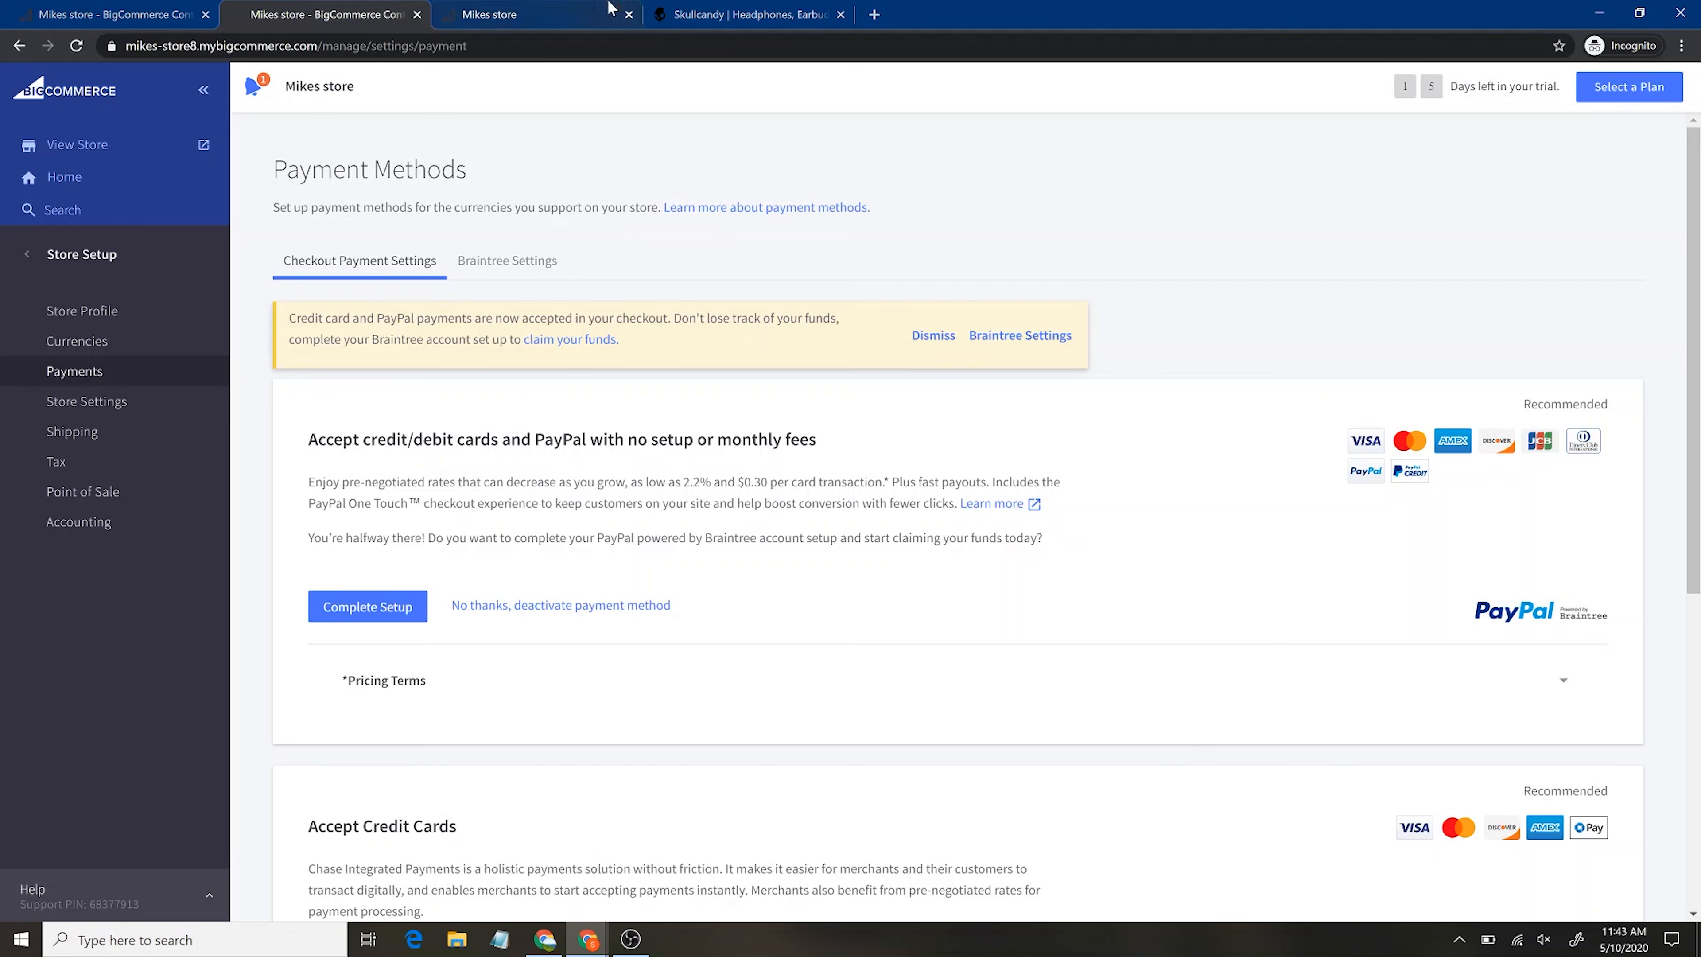
click(541, 8)
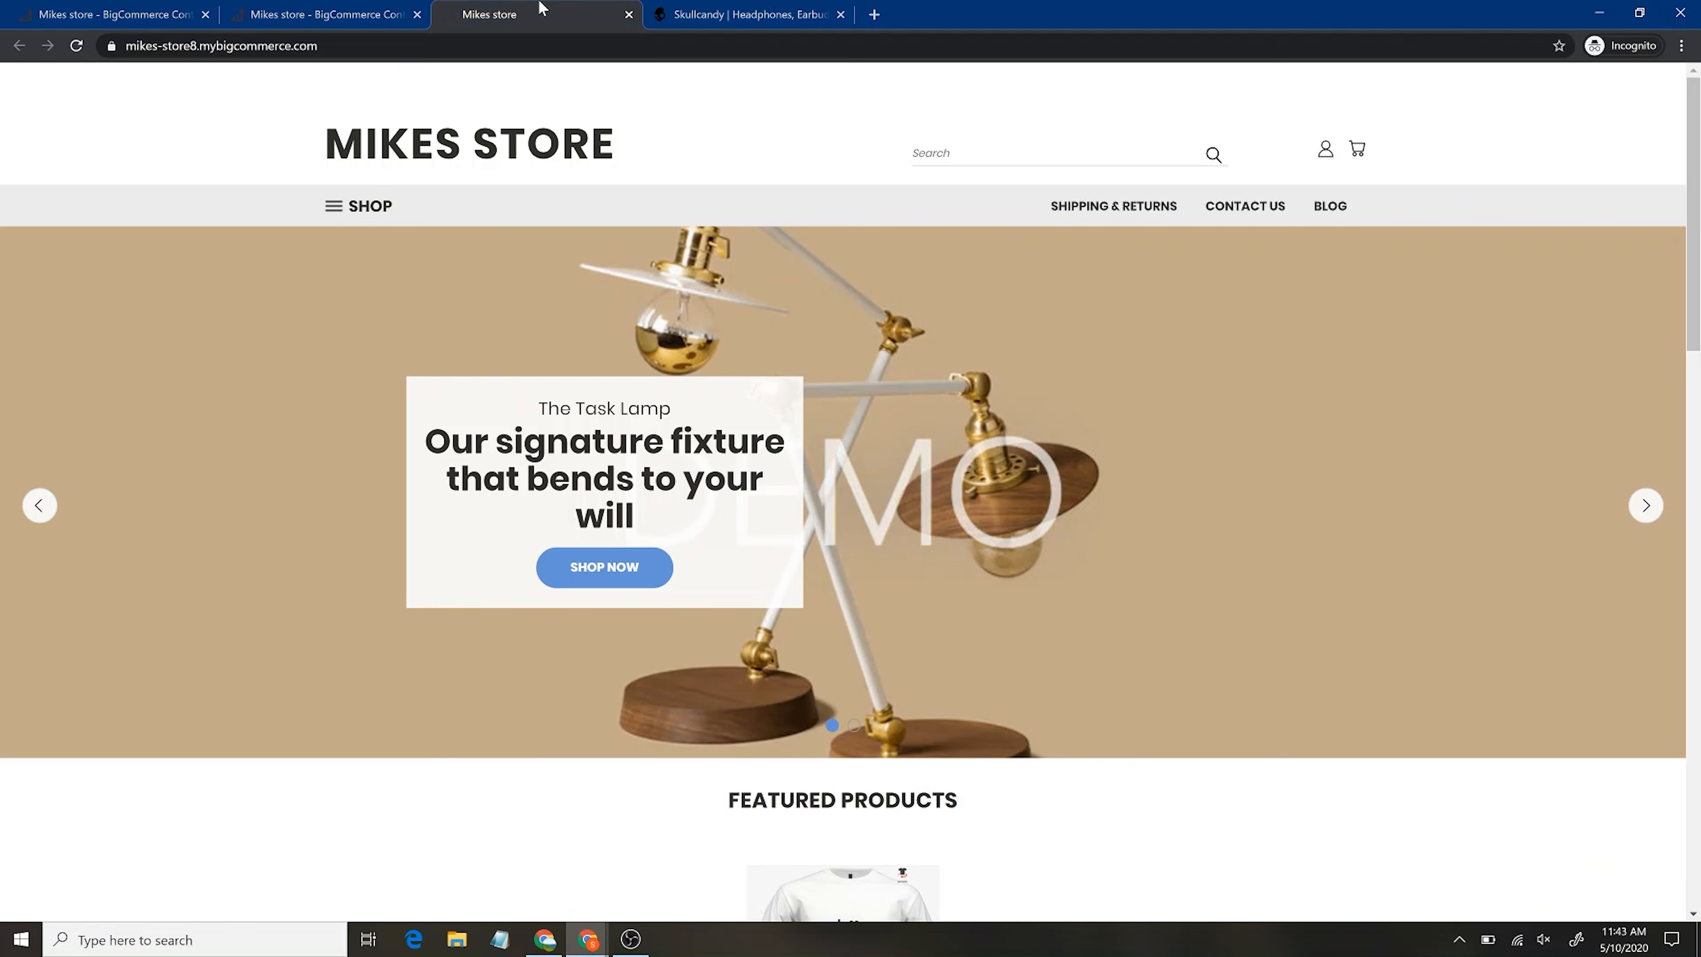
scroll(1091, 705, down, 5)
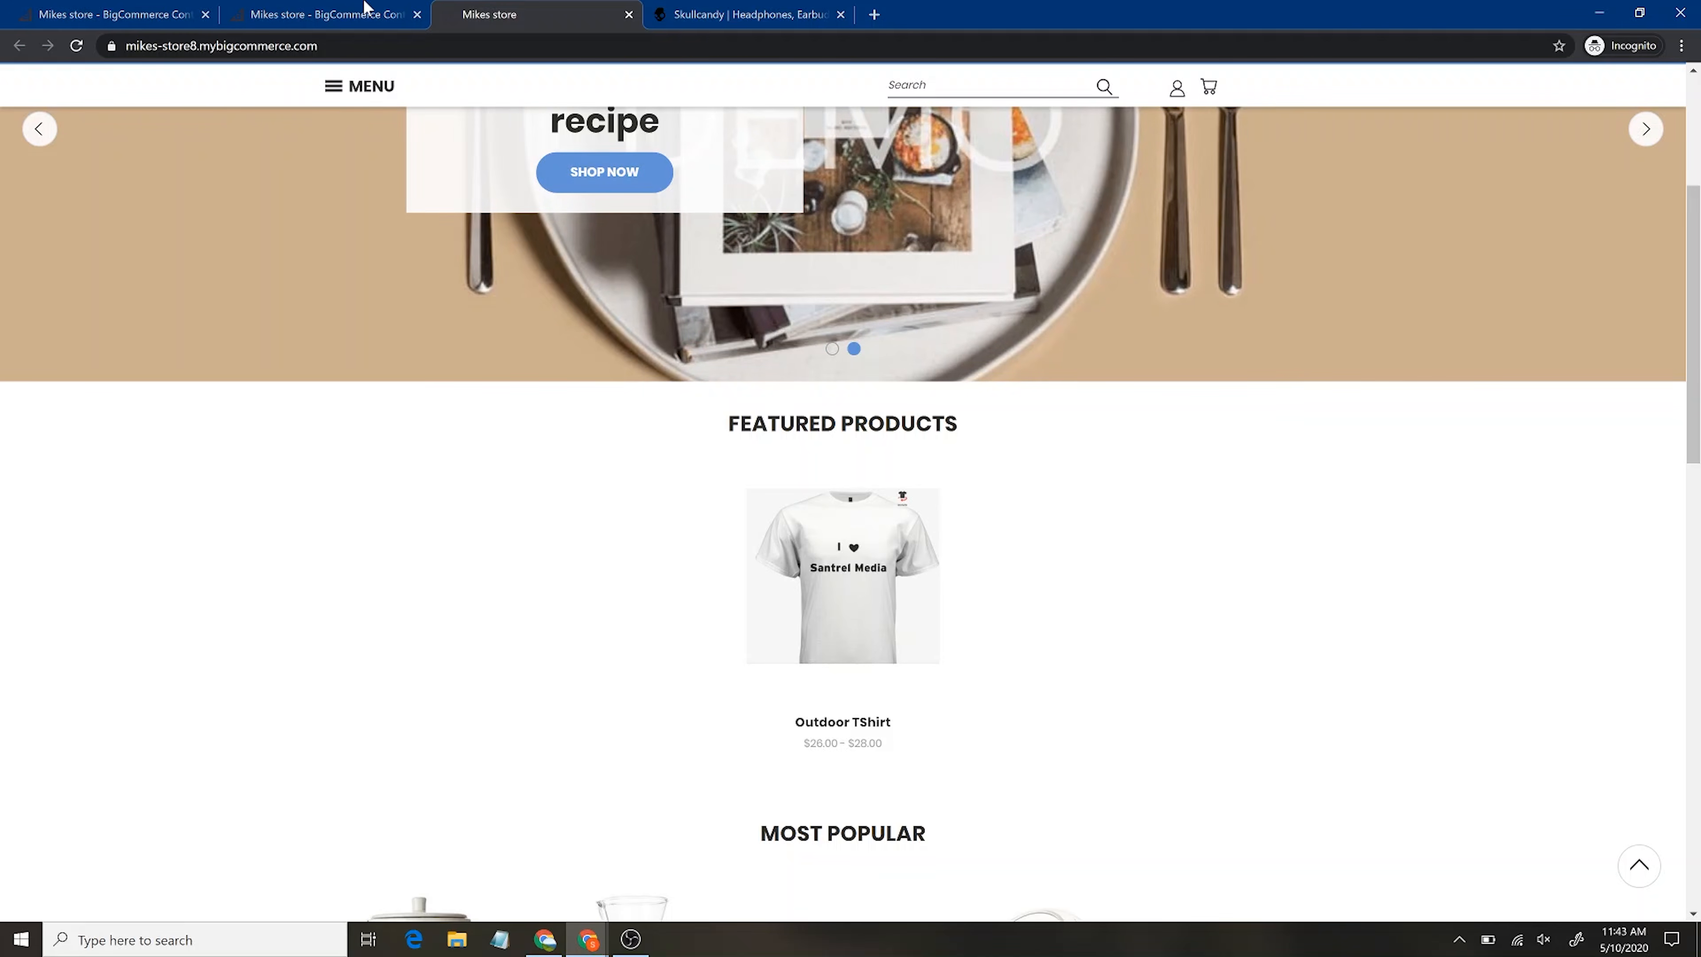
click(358, 13)
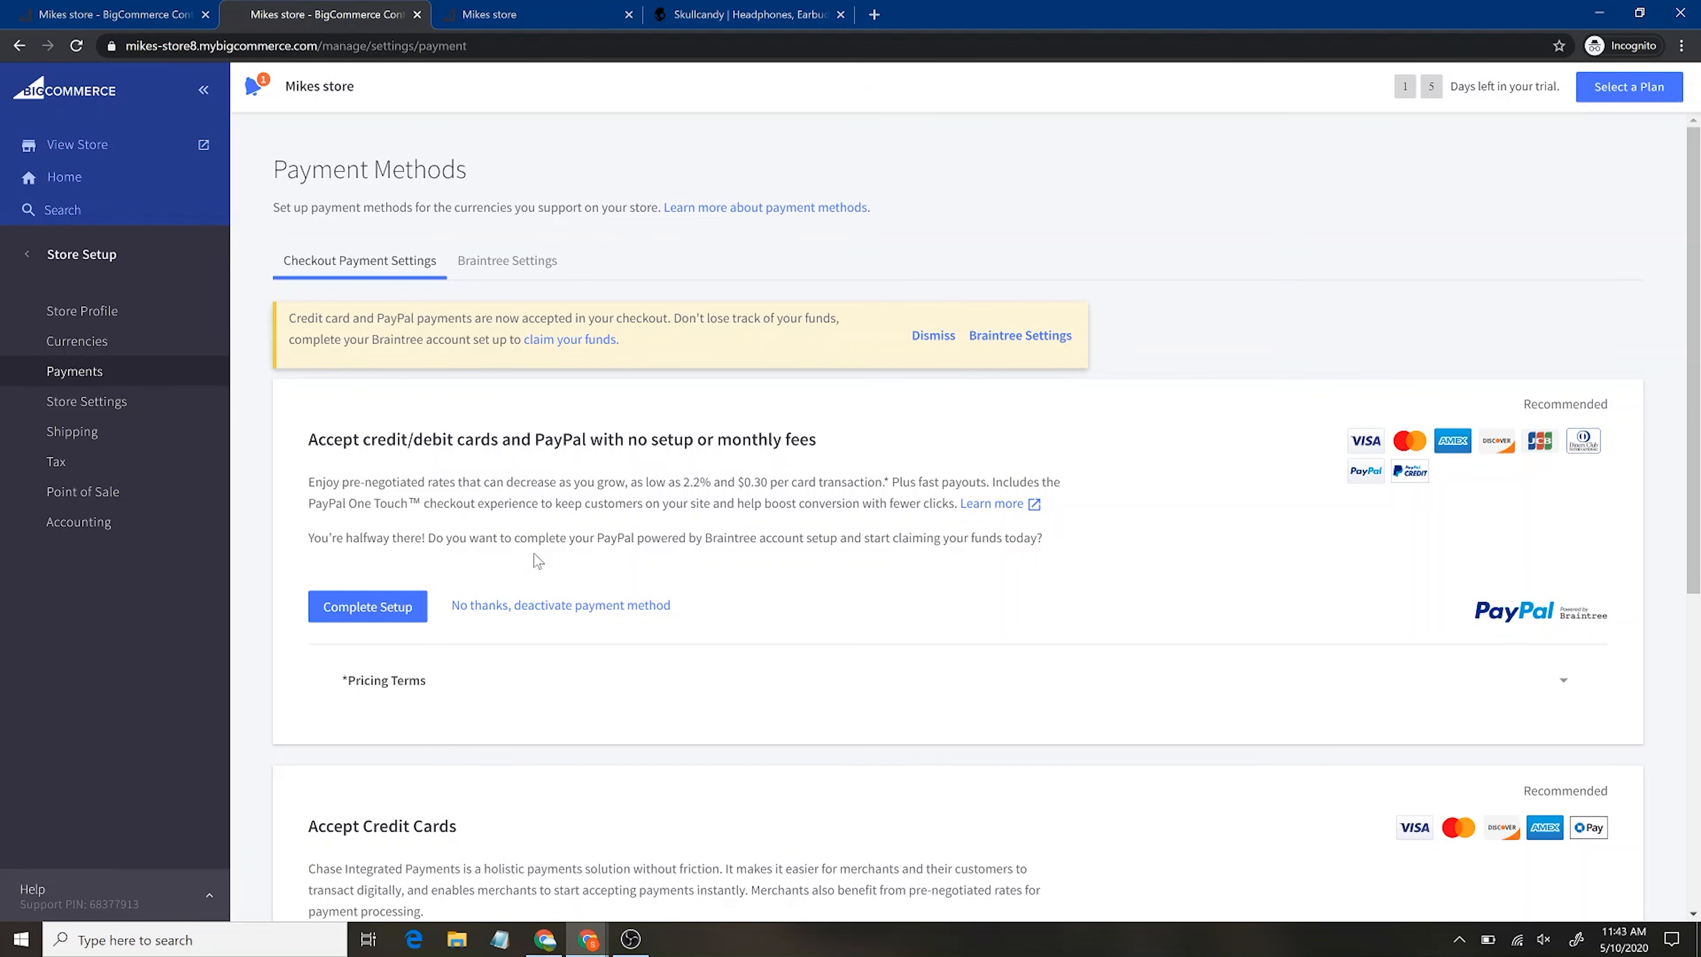
In Store Settings, switch Store Status from Down for Maintenance to Open
click(116, 412)
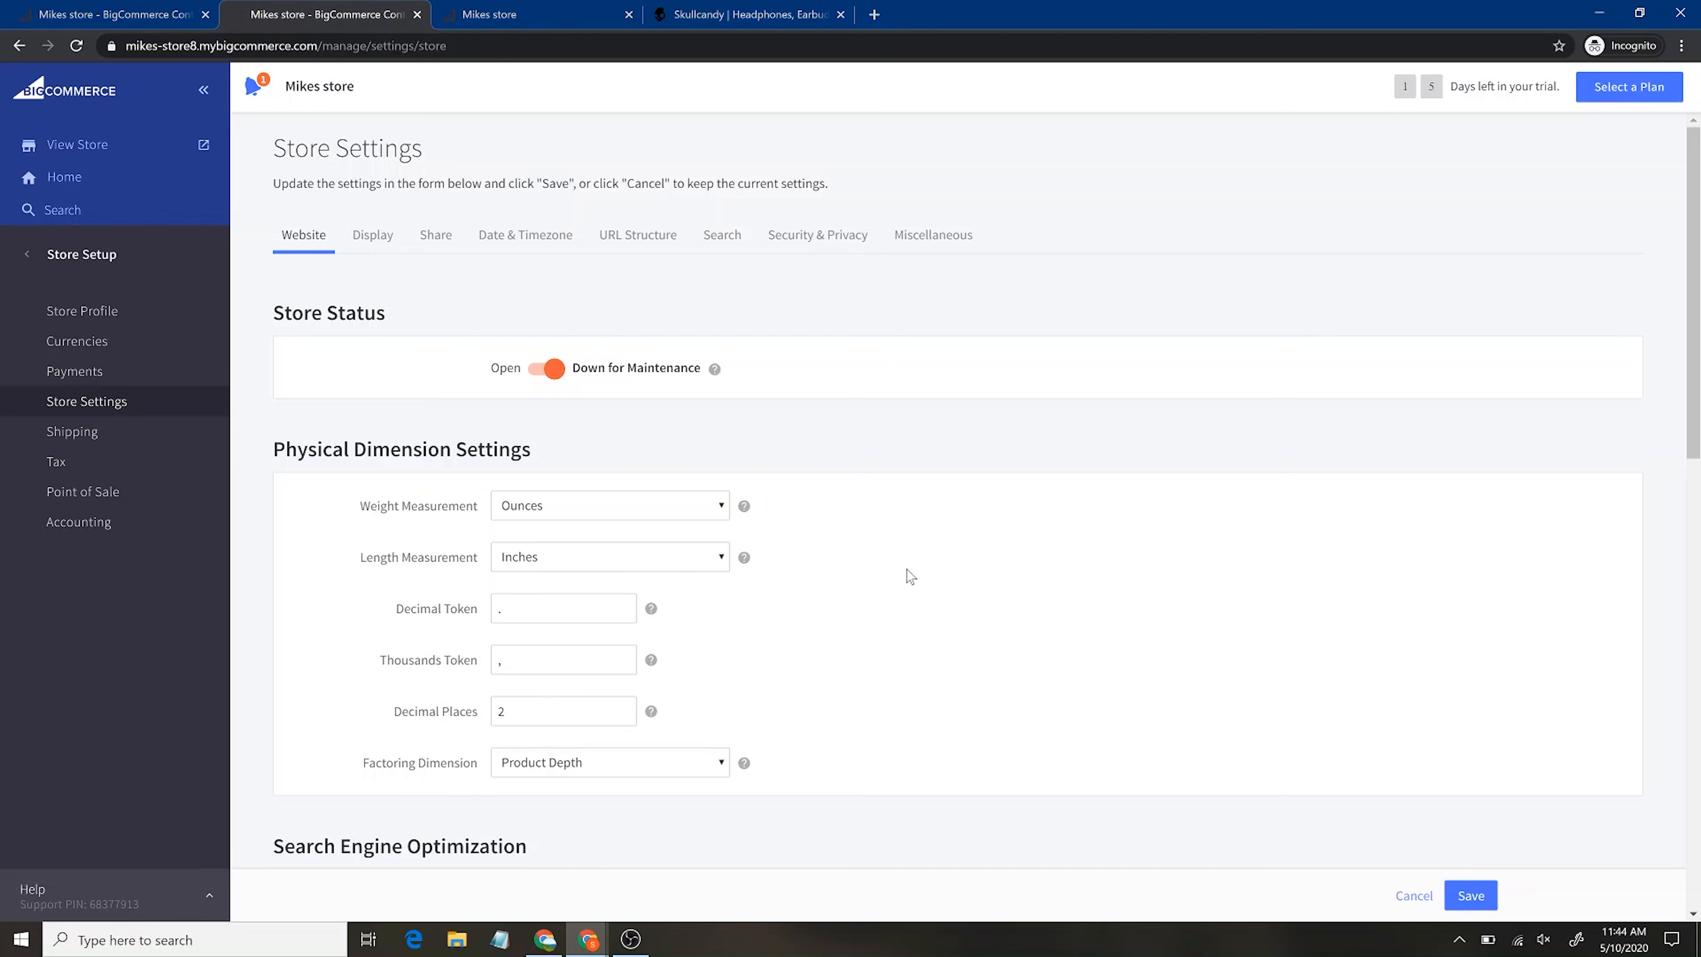
scroll(406, 630, down, 3)
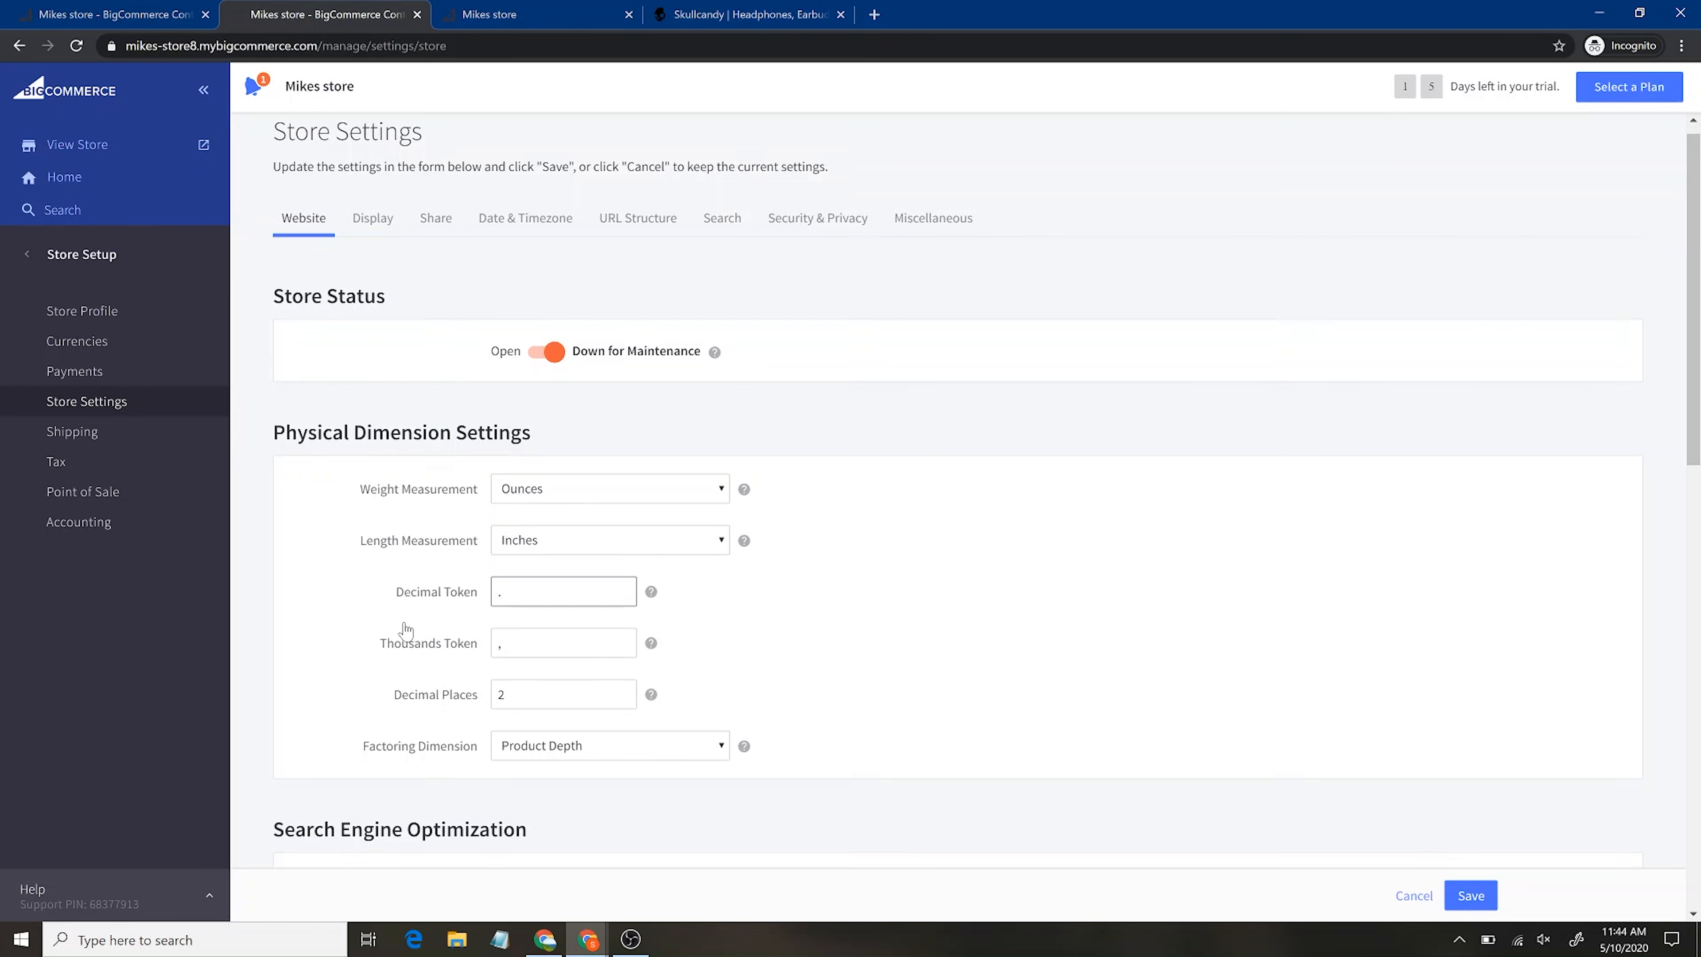
scroll(405, 630, up, 3)
click(536, 370)
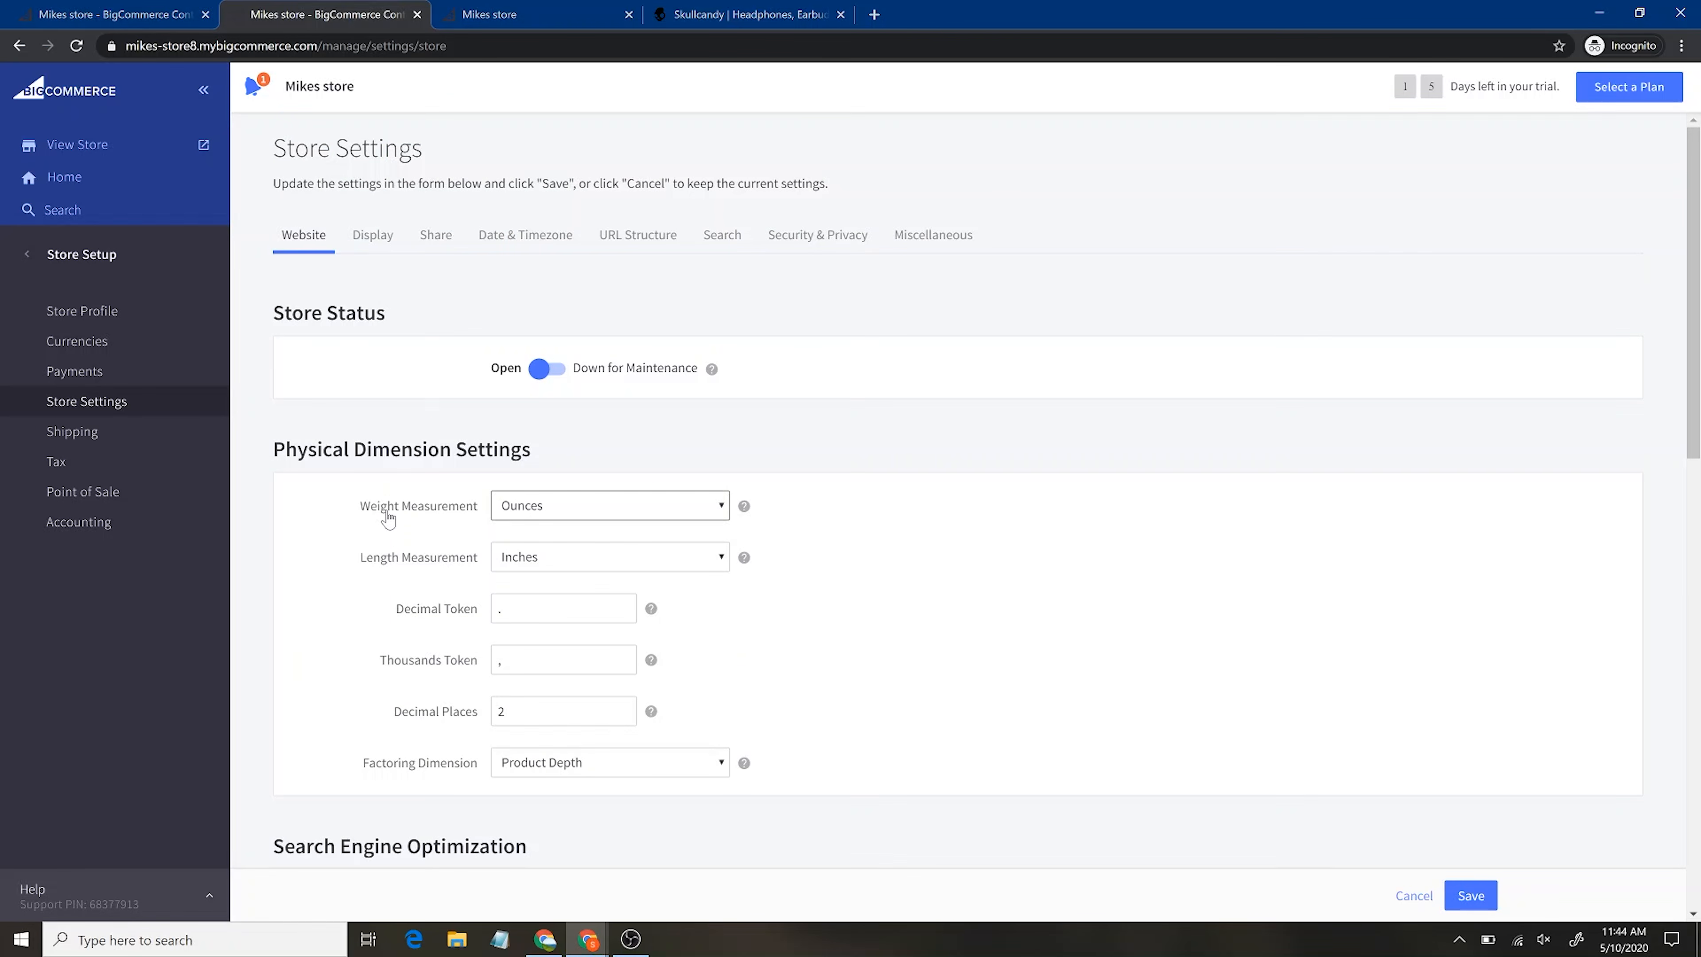
scroll(388, 520, down, 9)
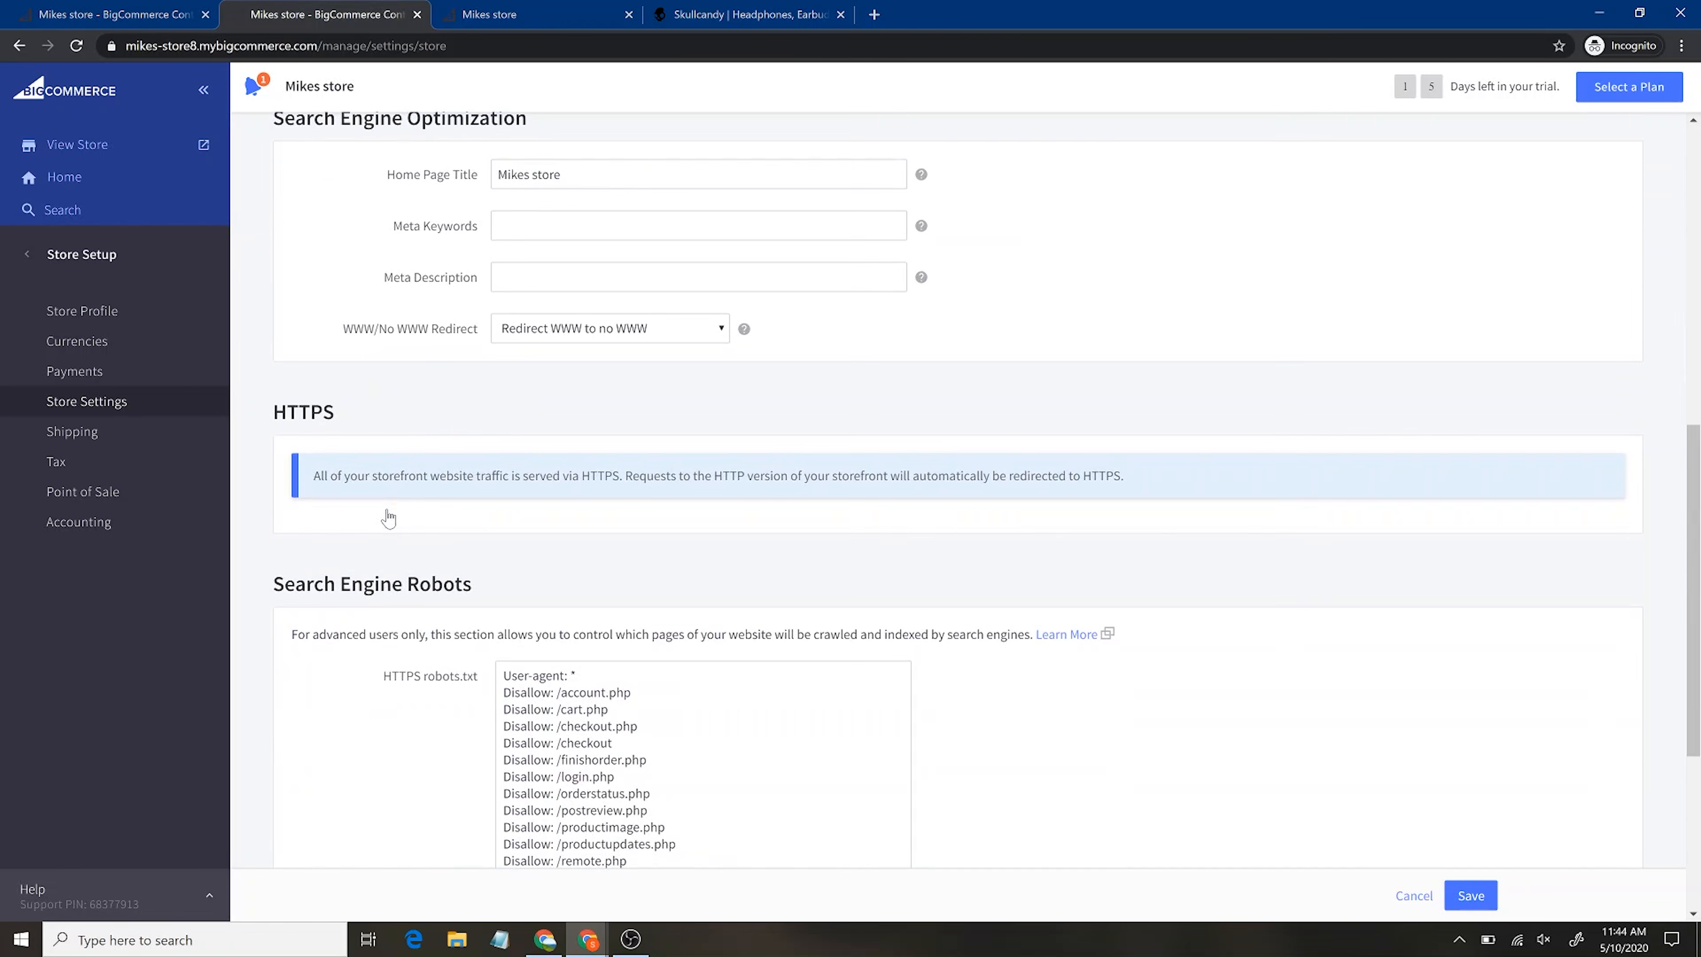
scroll(388, 519, down, 2)
scroll(389, 519, up, 10)
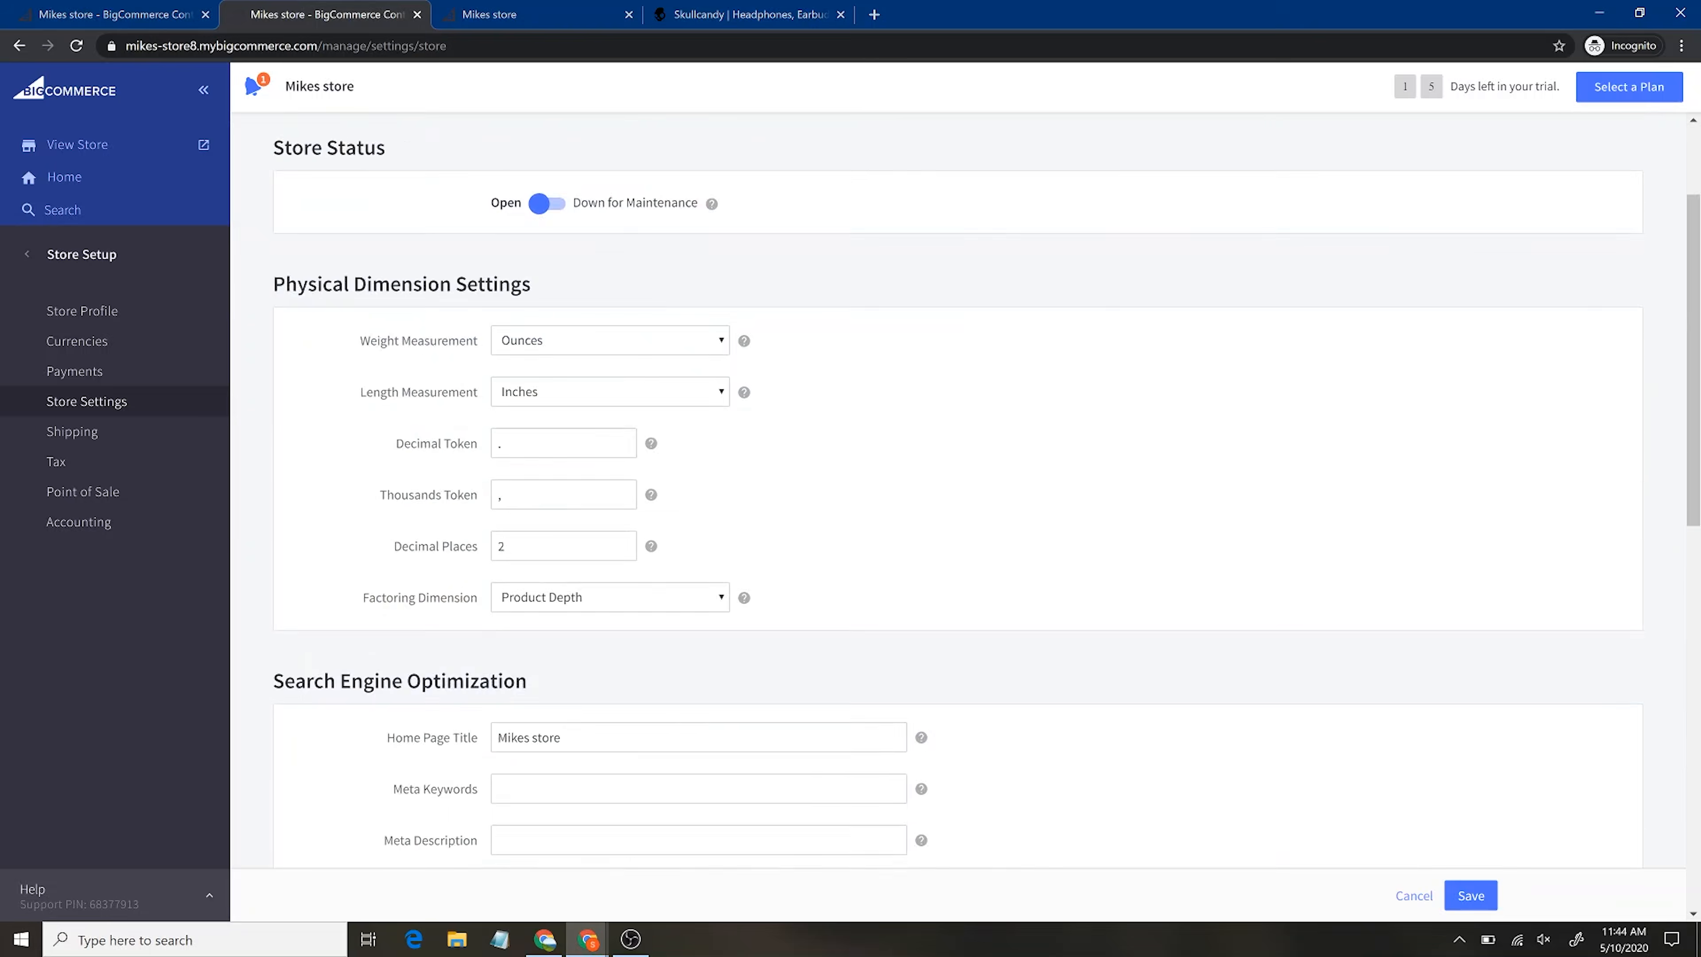
scroll(388, 519, down, 9)
scroll(388, 519, up, 10)
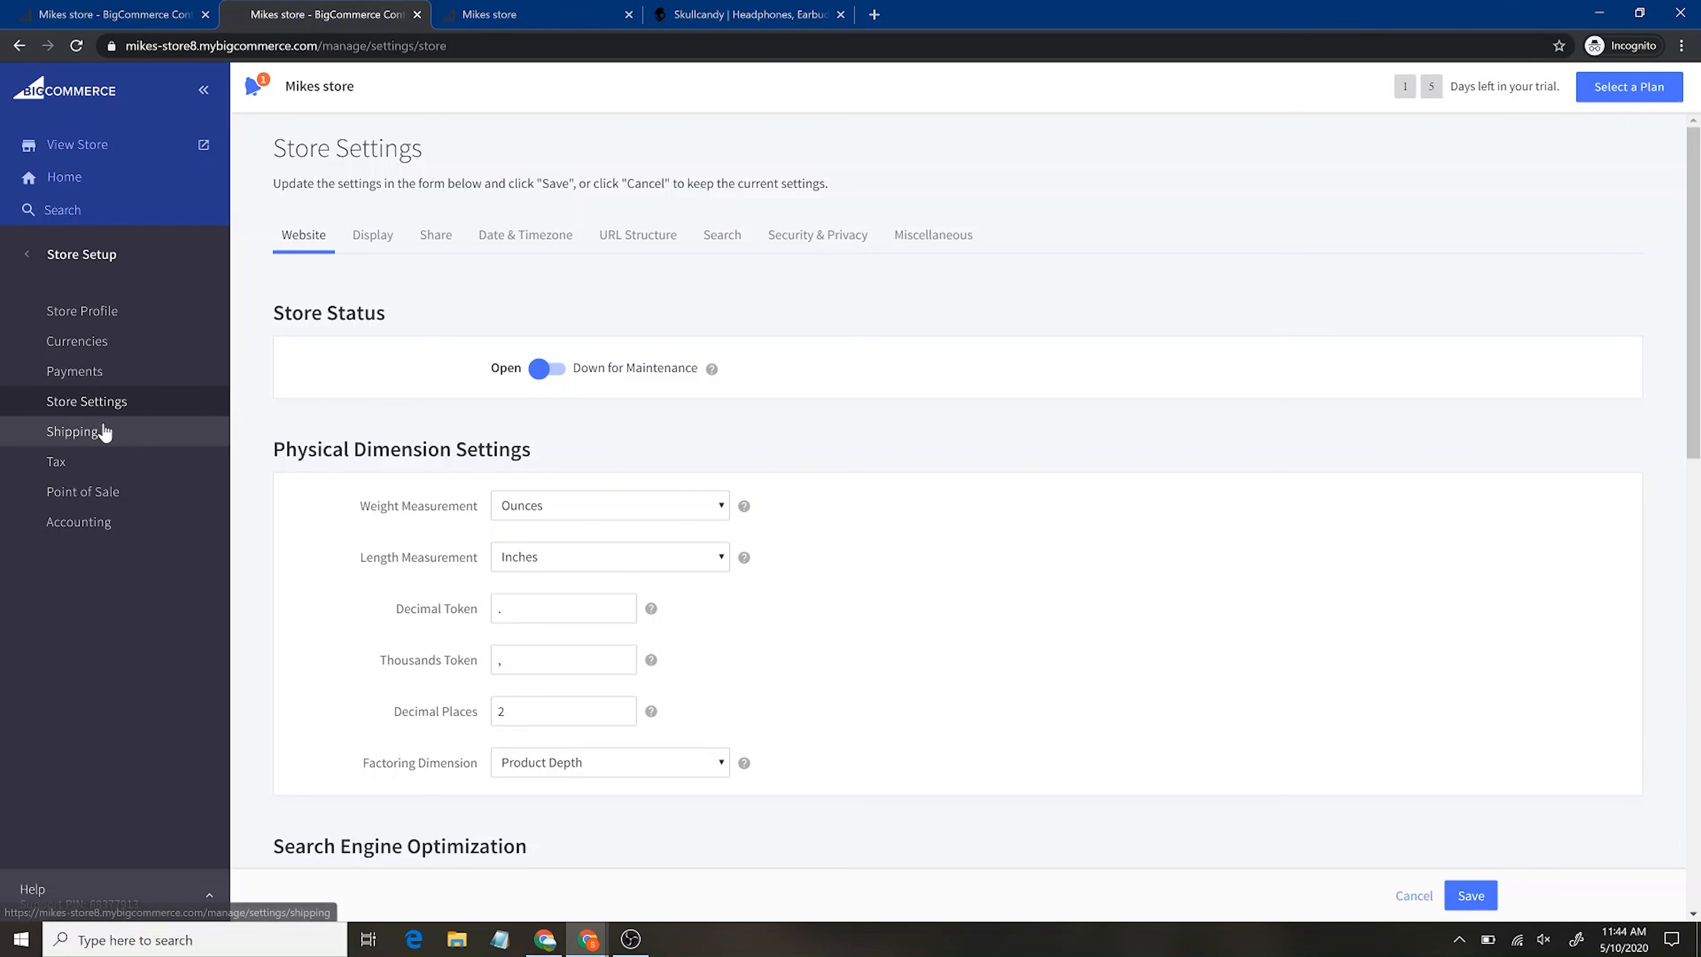
Open Shipping and start 'Set up shipping' to show the Set Shipping Origin form, then open Tax
click(104, 433)
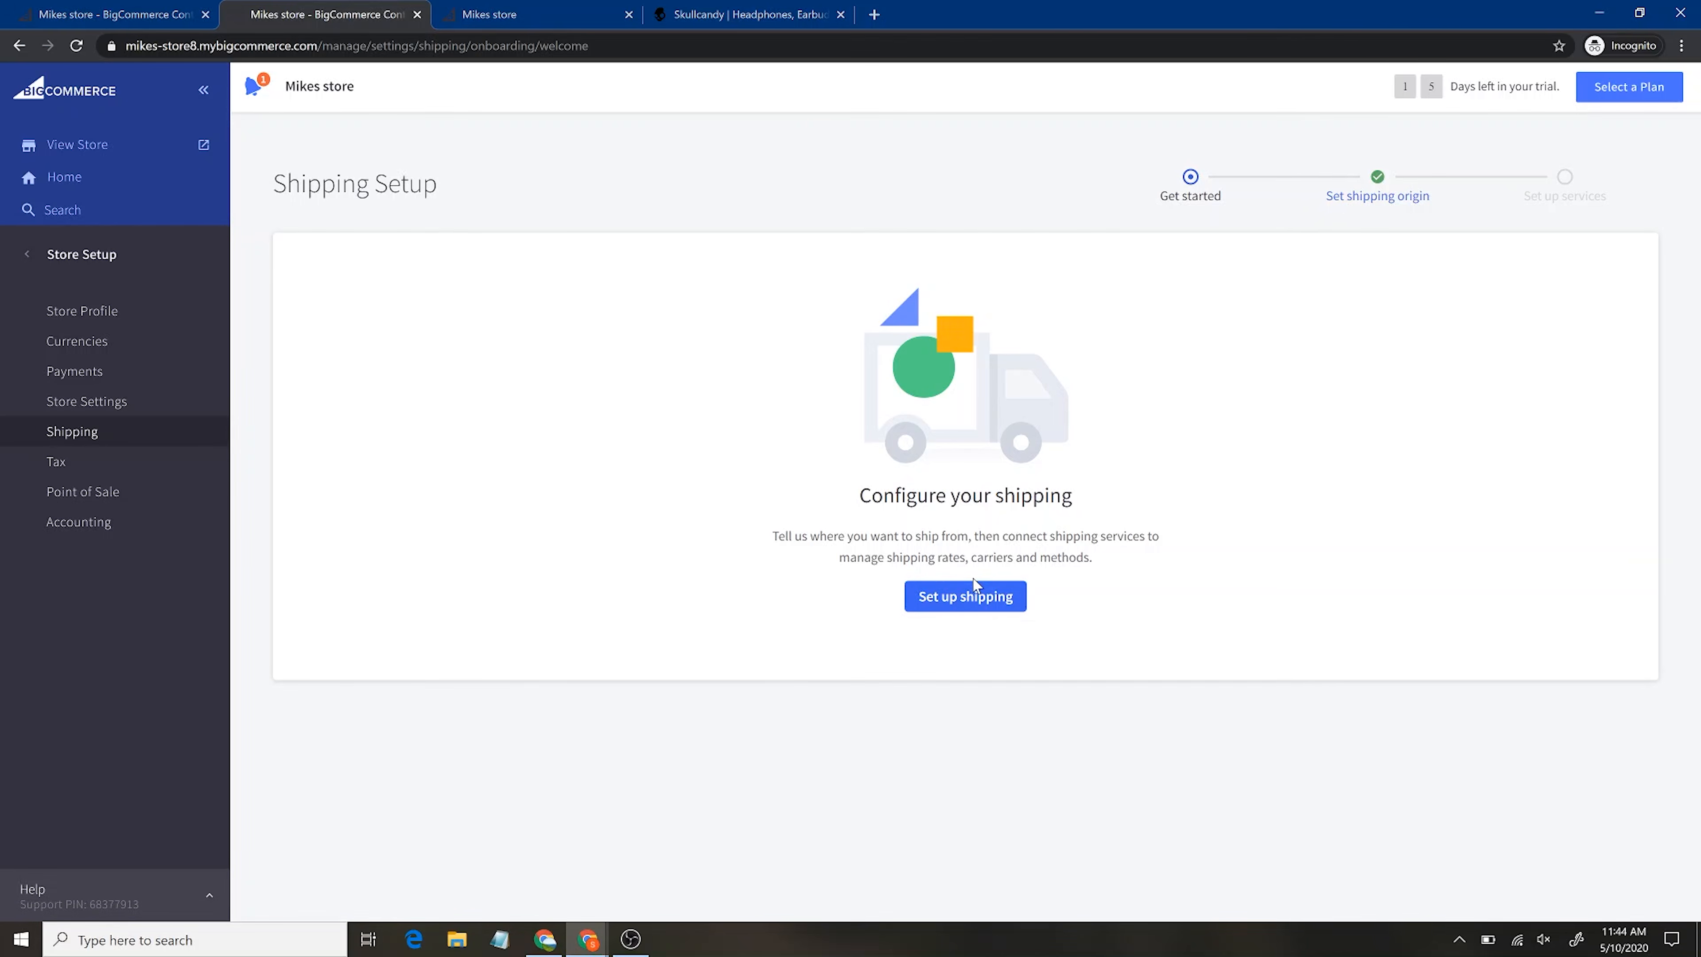
click(968, 596)
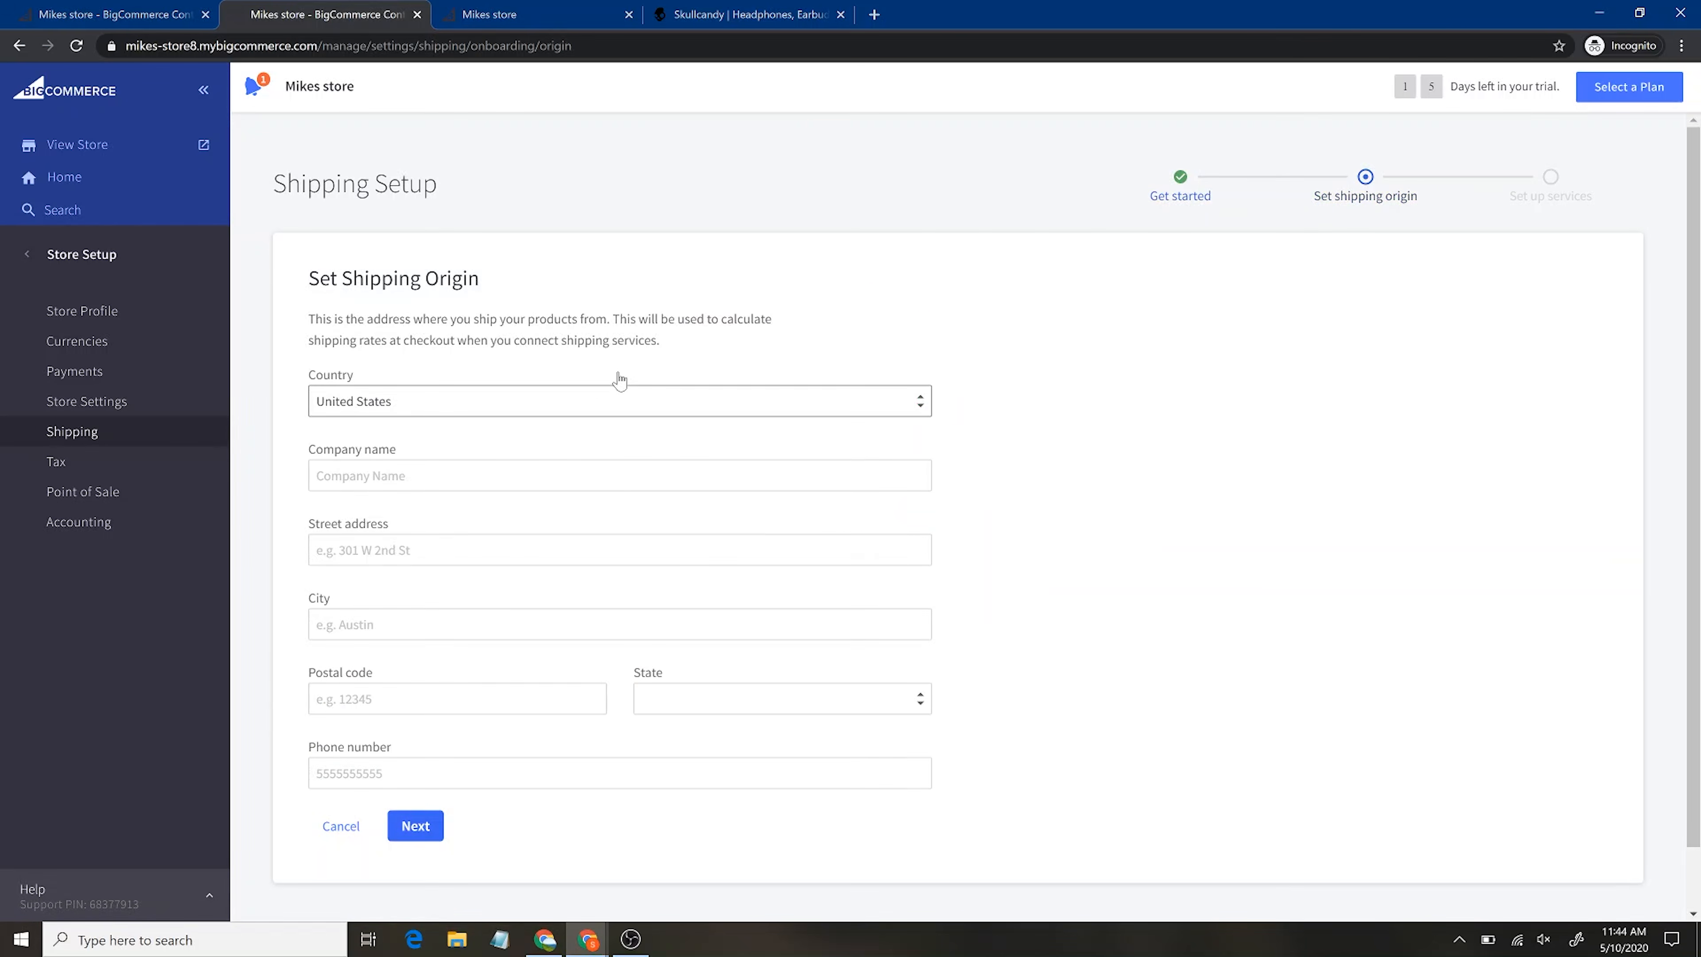
scroll(618, 379, down, 1)
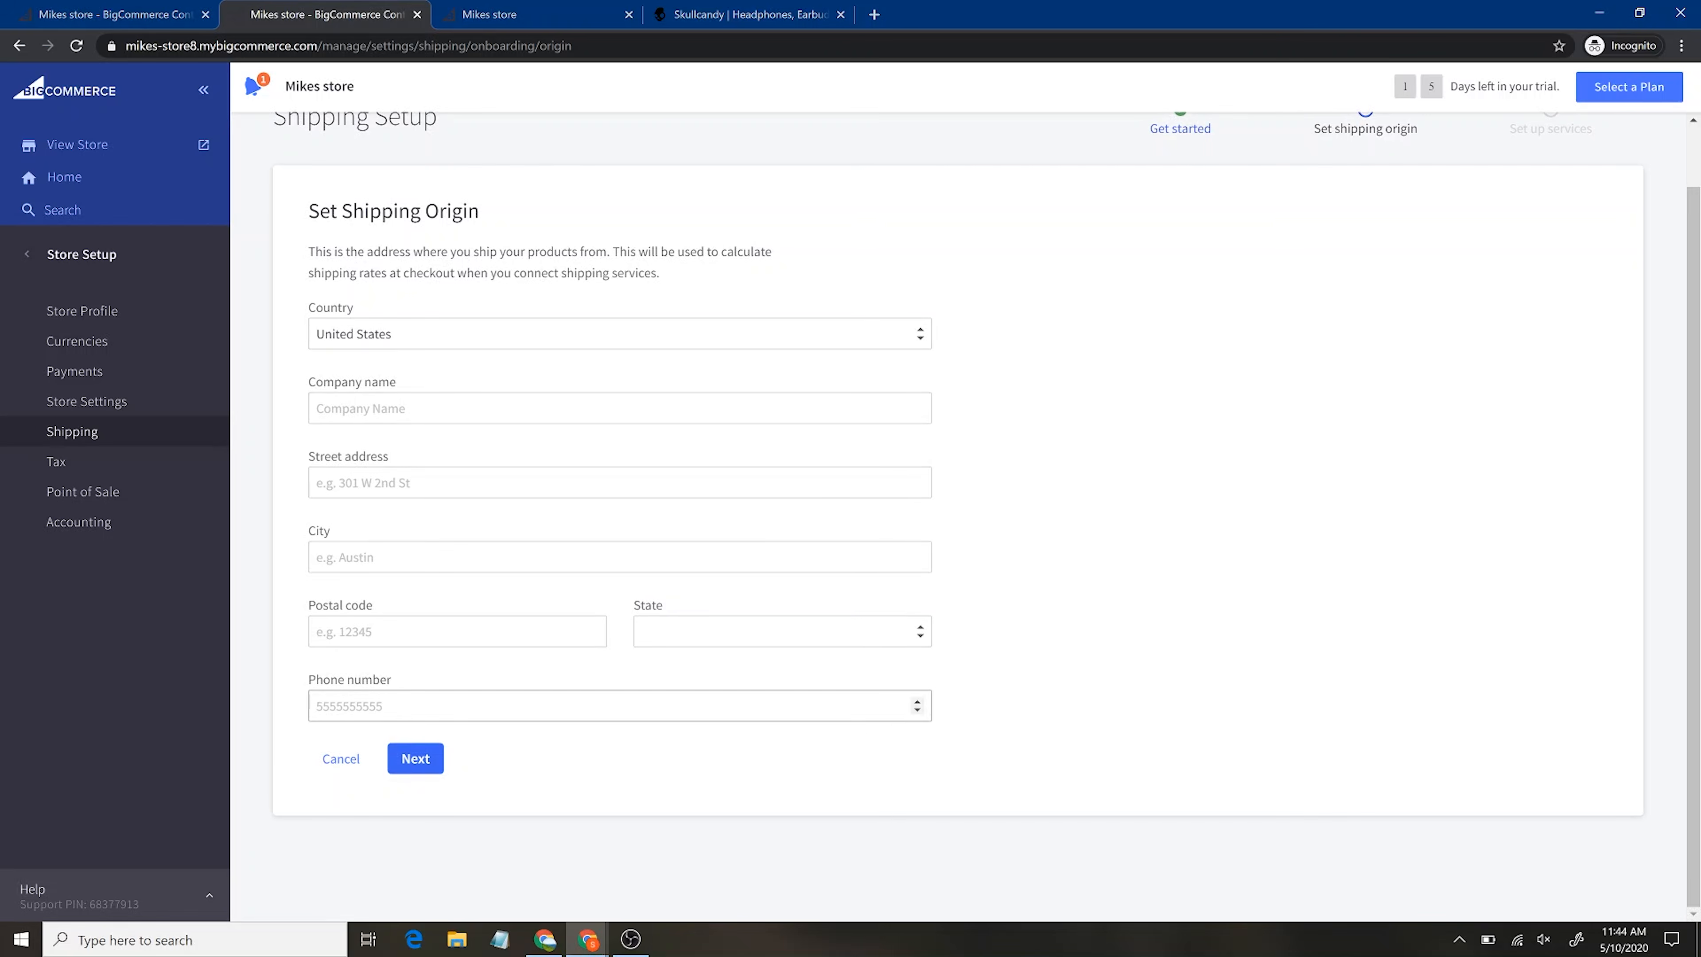
scroll(979, 442, up, 1)
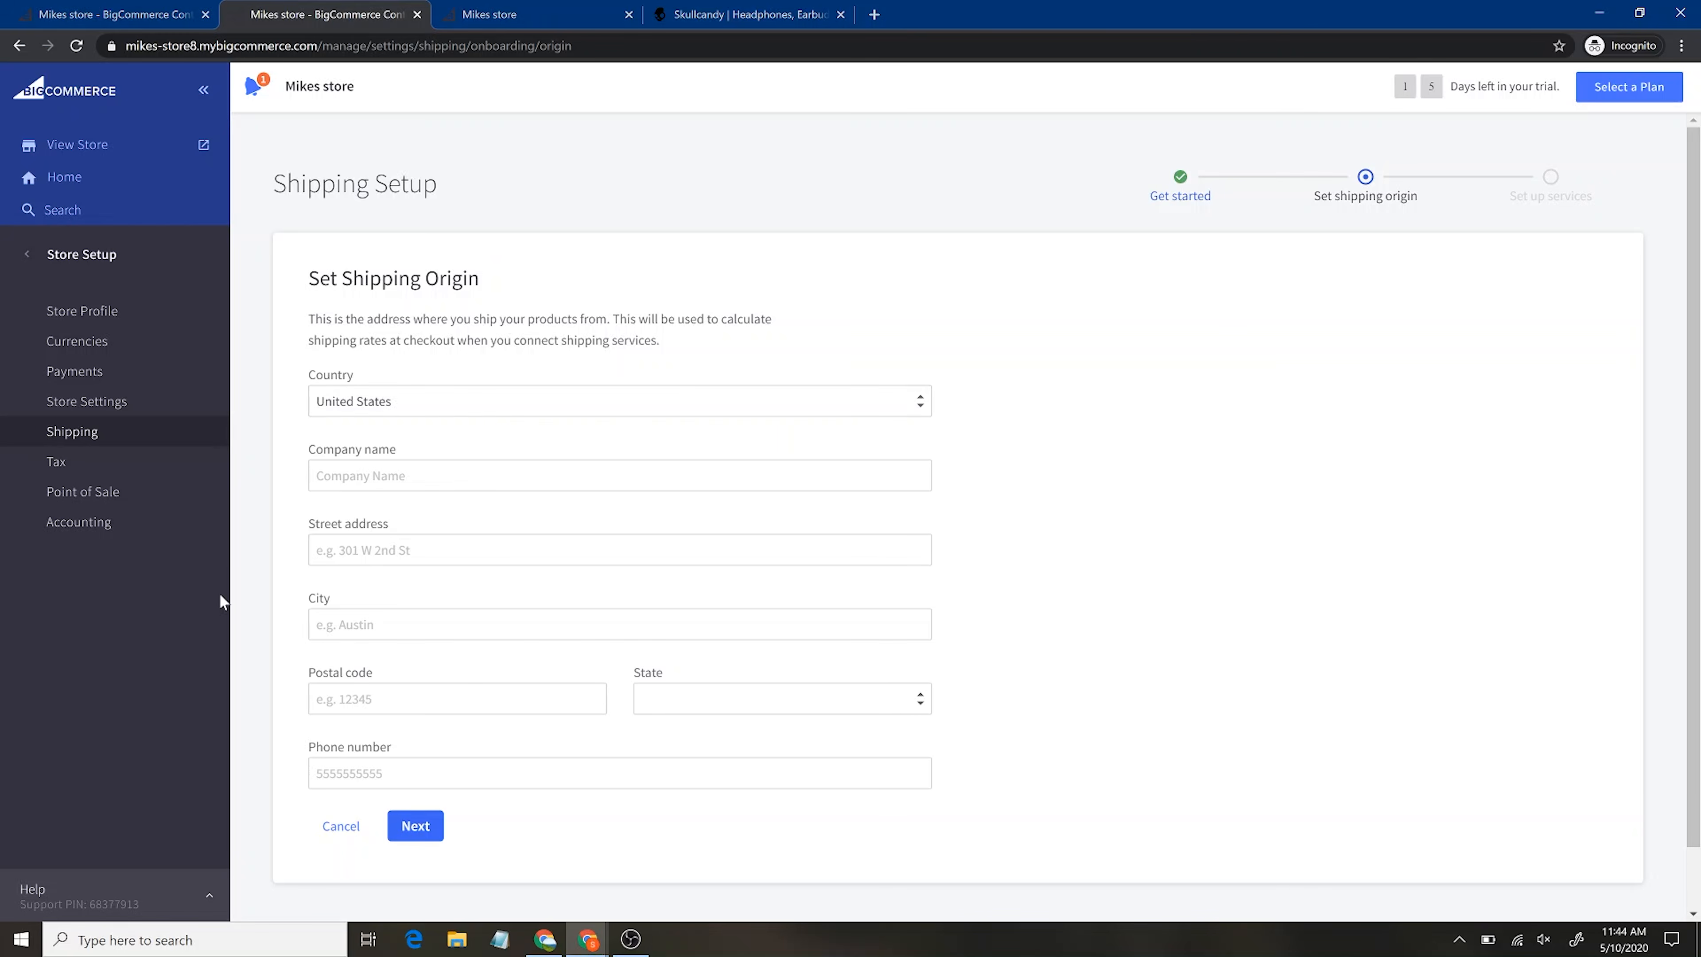
click(82, 479)
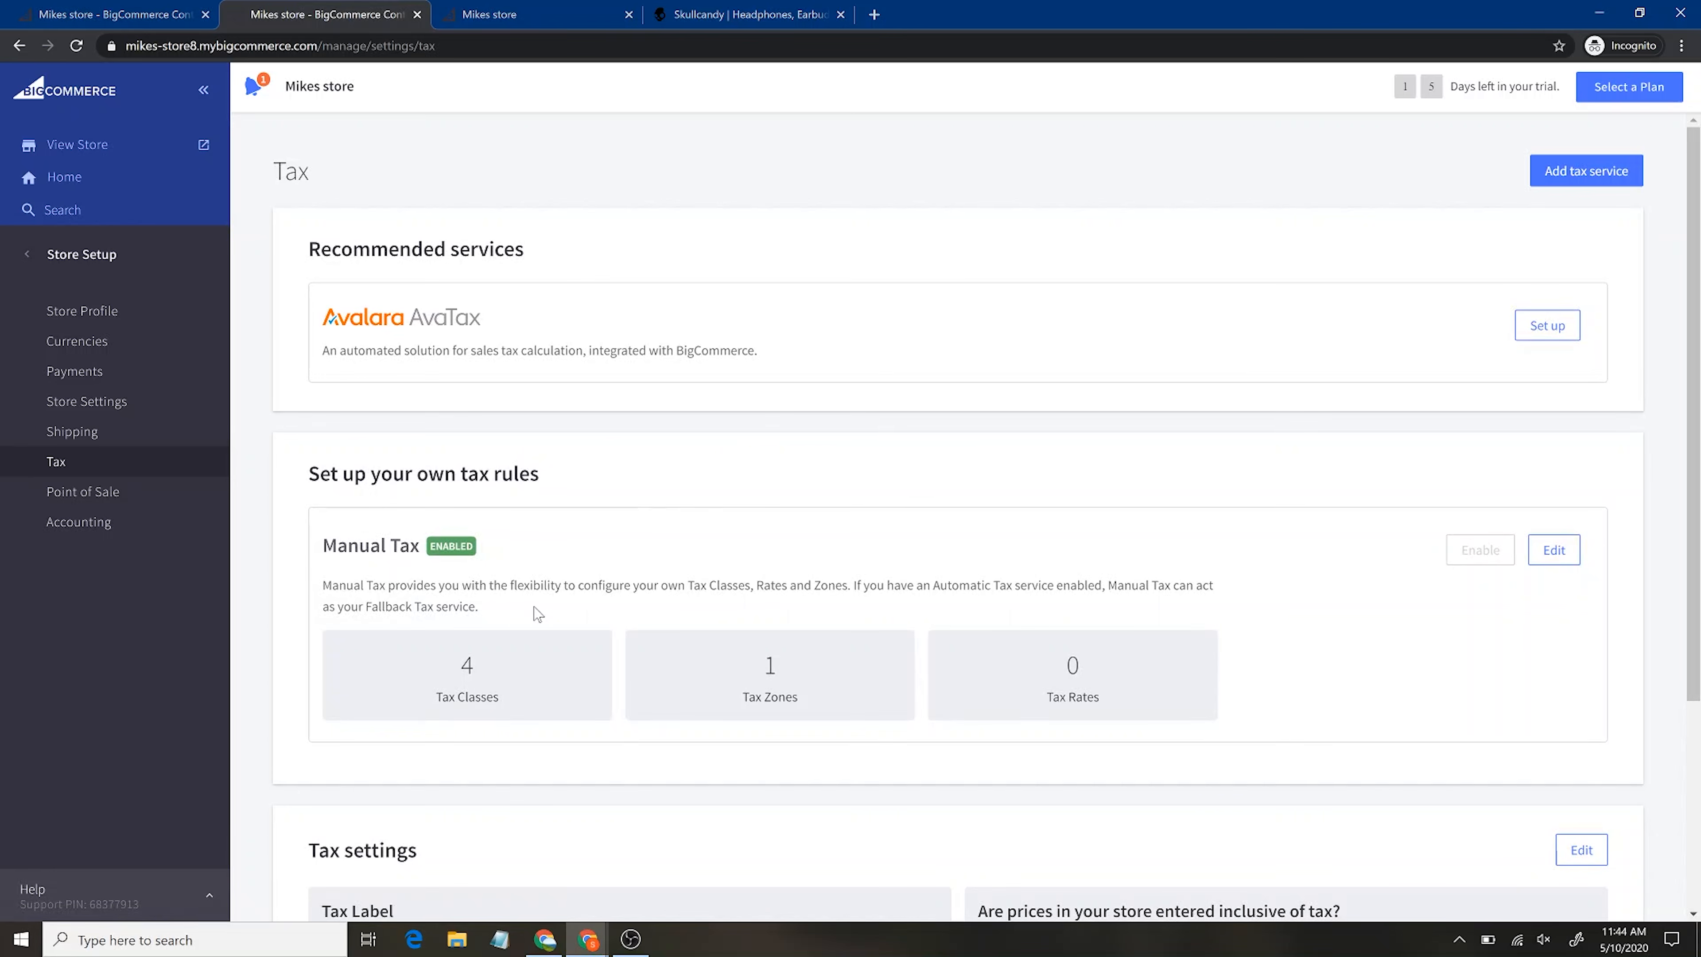
Review the Manual Tax settings and Accounting integrations, then open Advanced Settings › Checkout
scroll(534, 606, down, 3)
scroll(535, 606, up, 3)
click(124, 524)
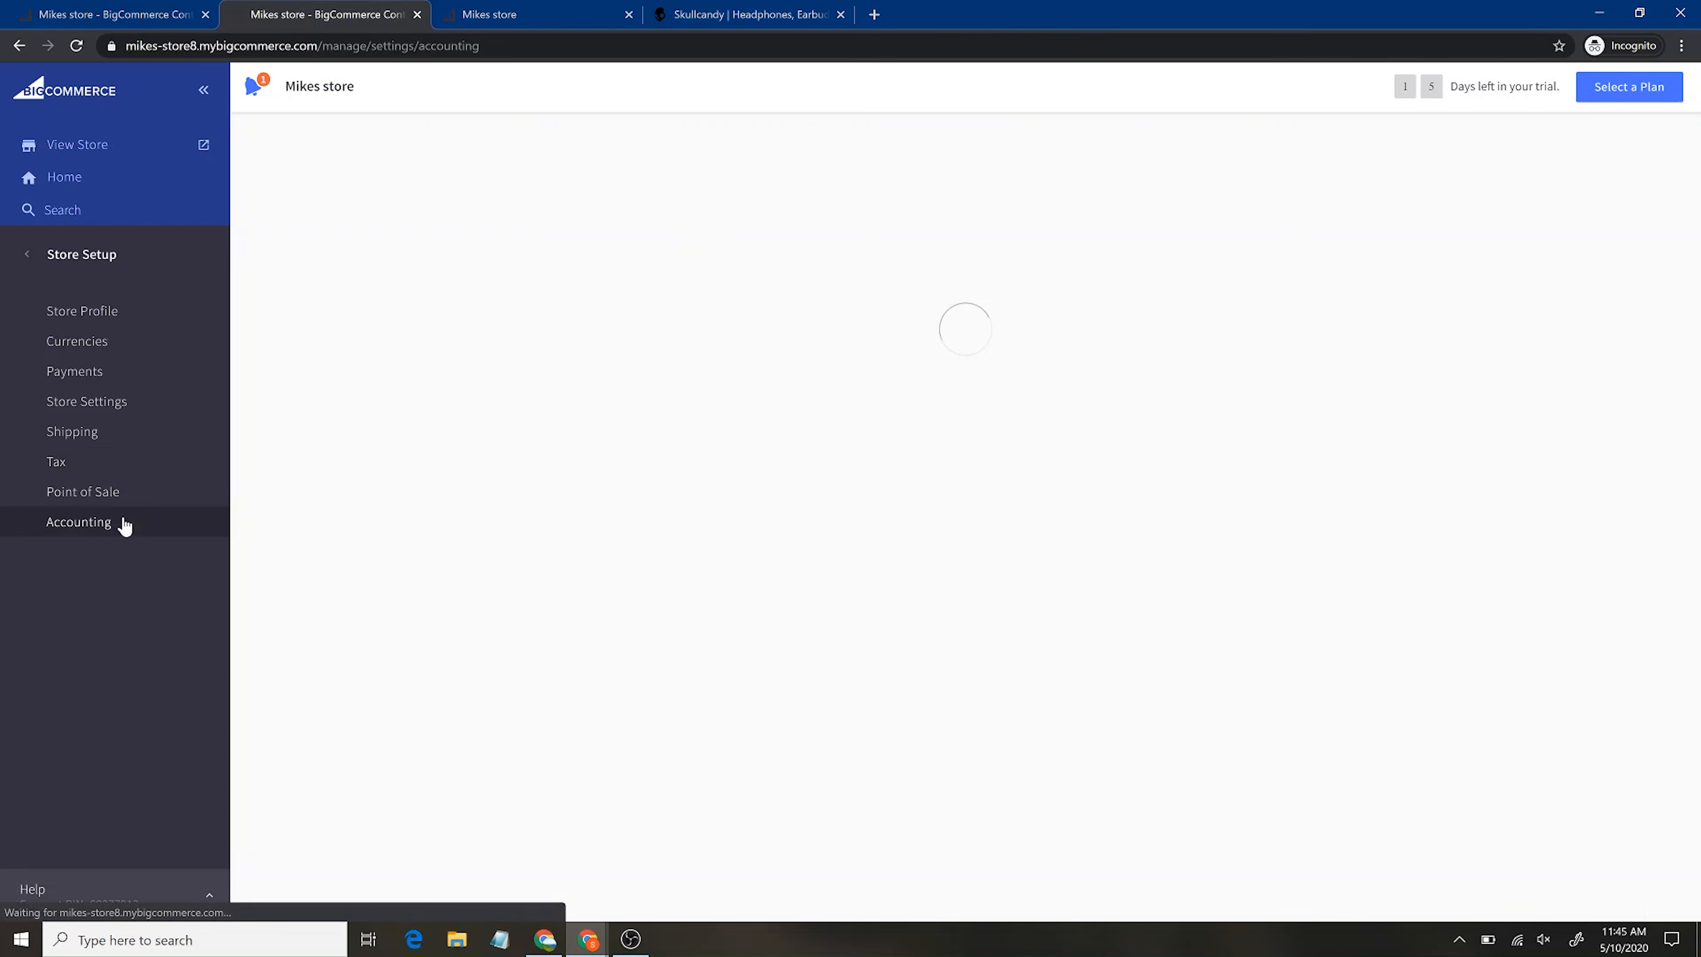
click(91, 258)
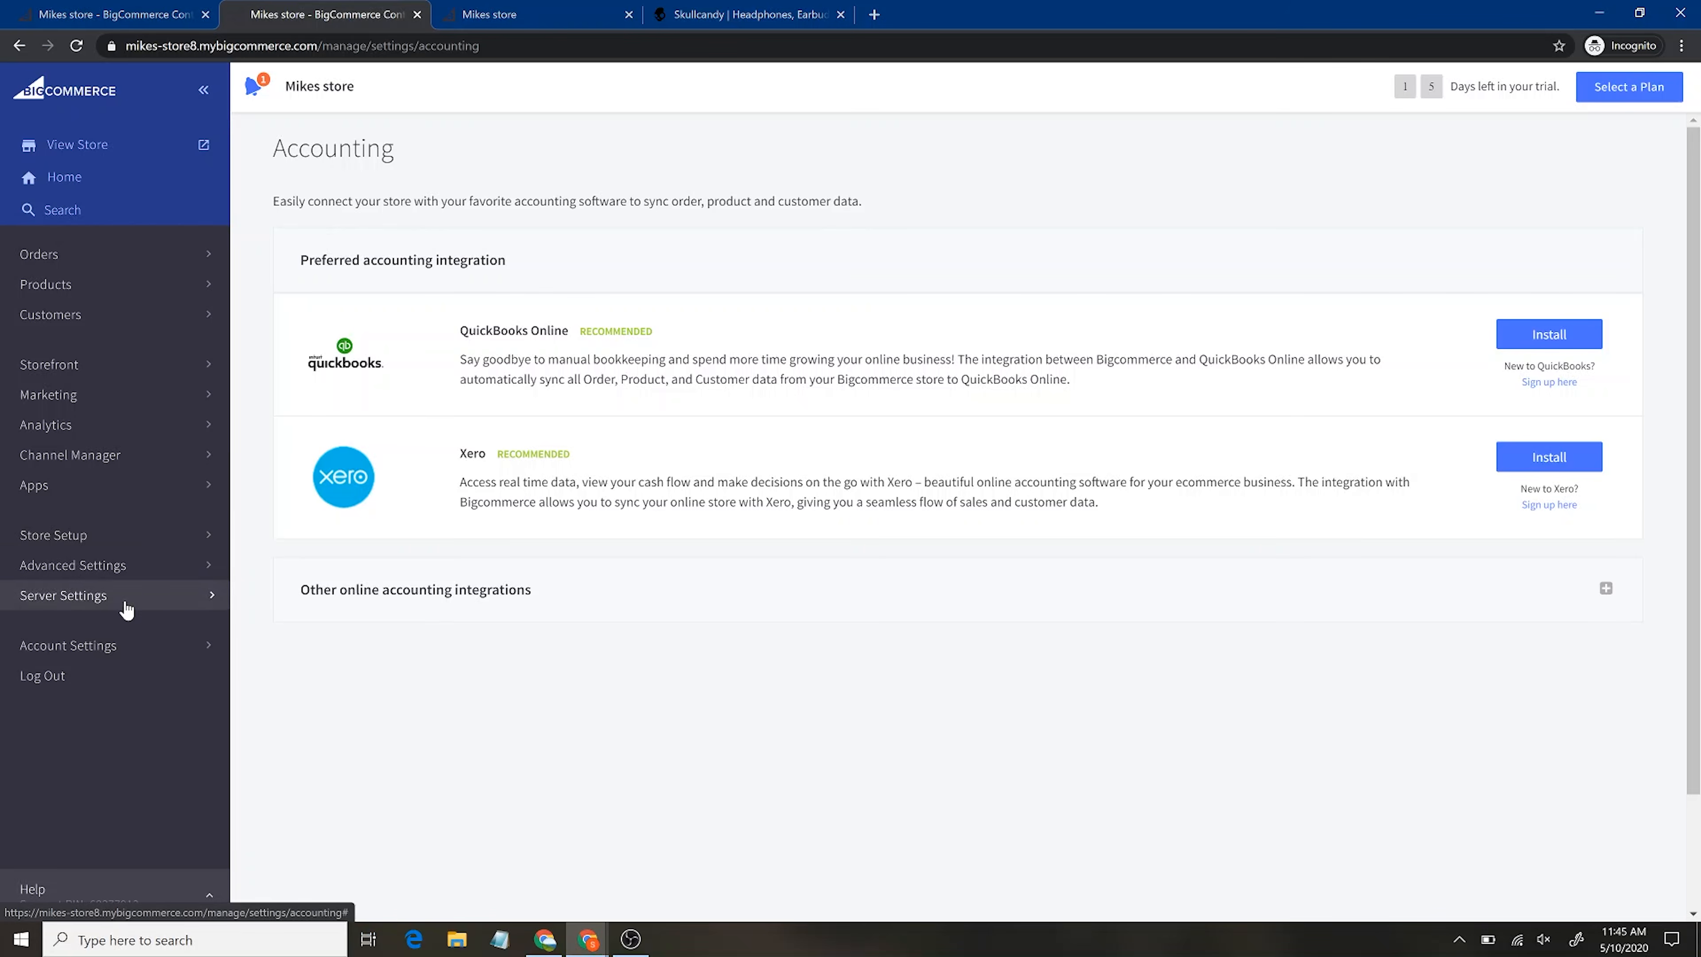
click(144, 571)
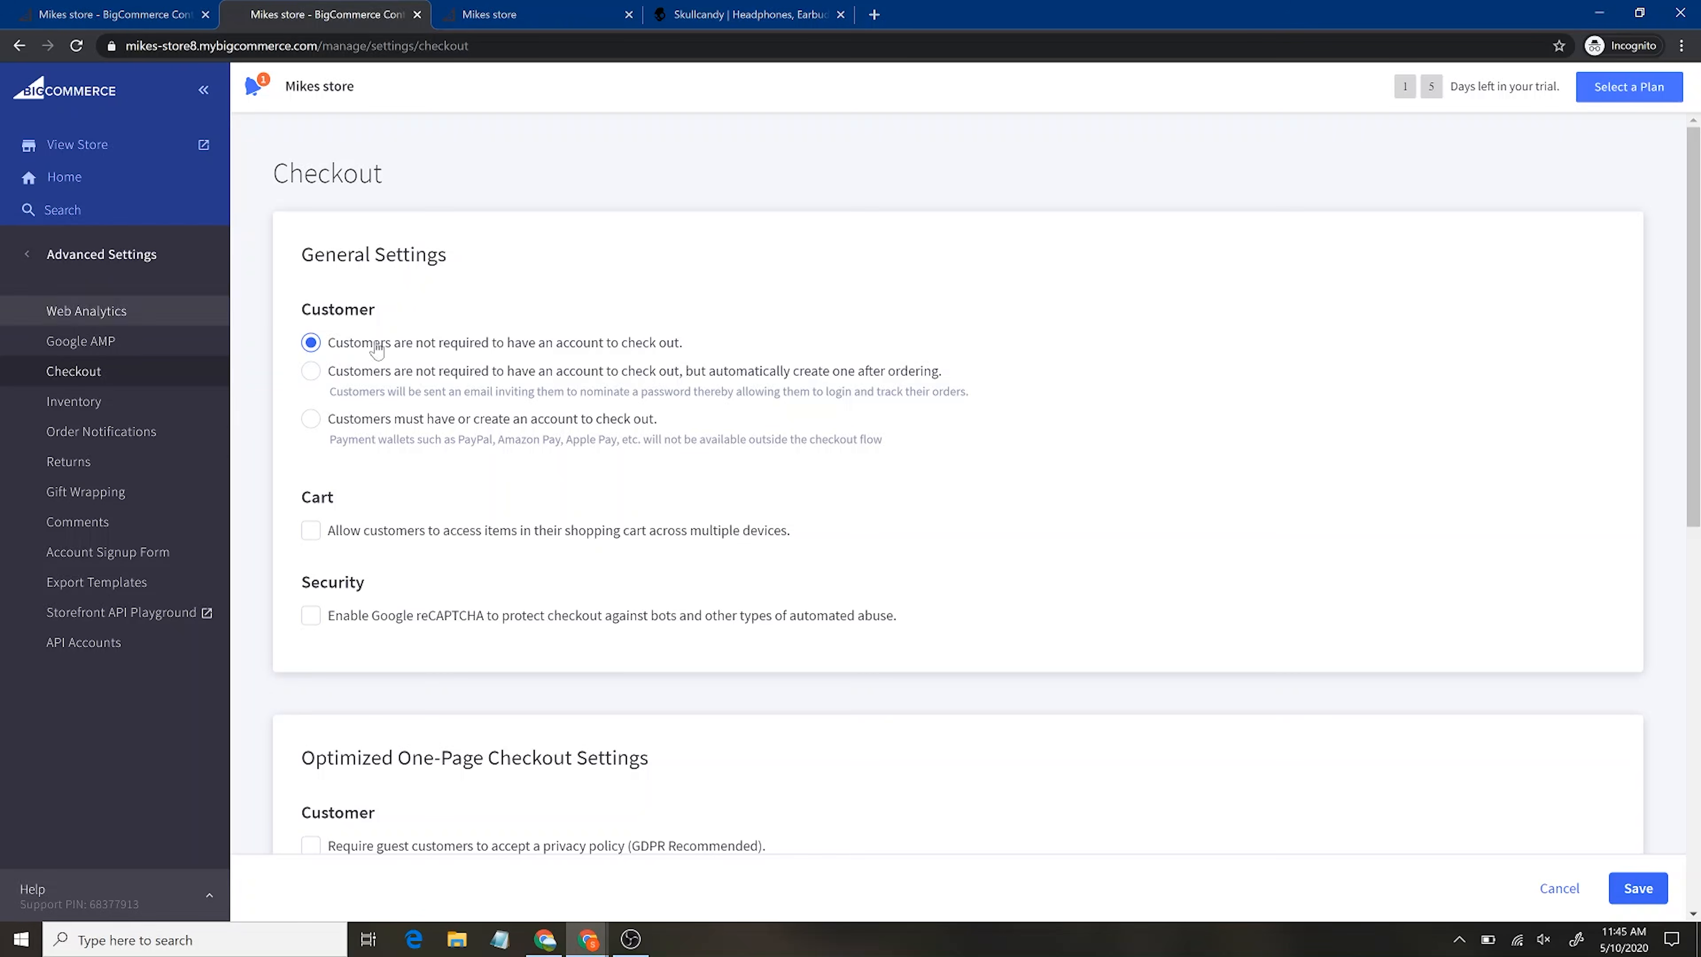
Enable Google reCAPTCHA on the Checkout settings page, then go to the Inventory settings
scroll(687, 565, down, 3)
scroll(686, 565, down, 5)
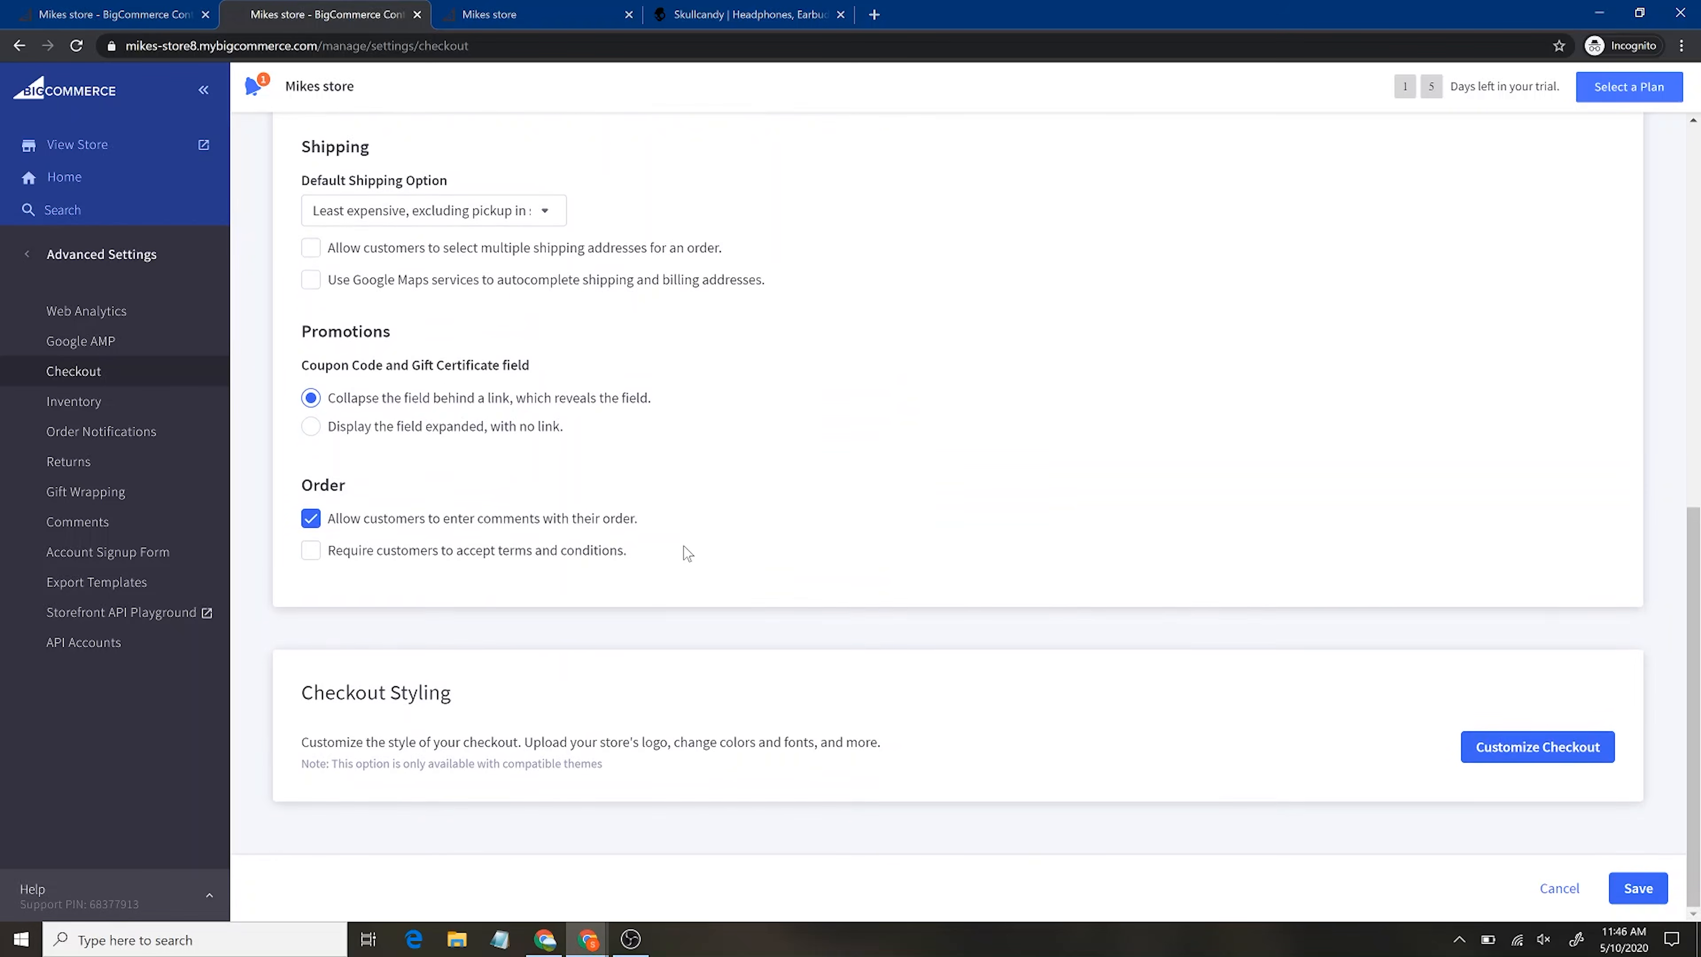
scroll(686, 553, up, 7)
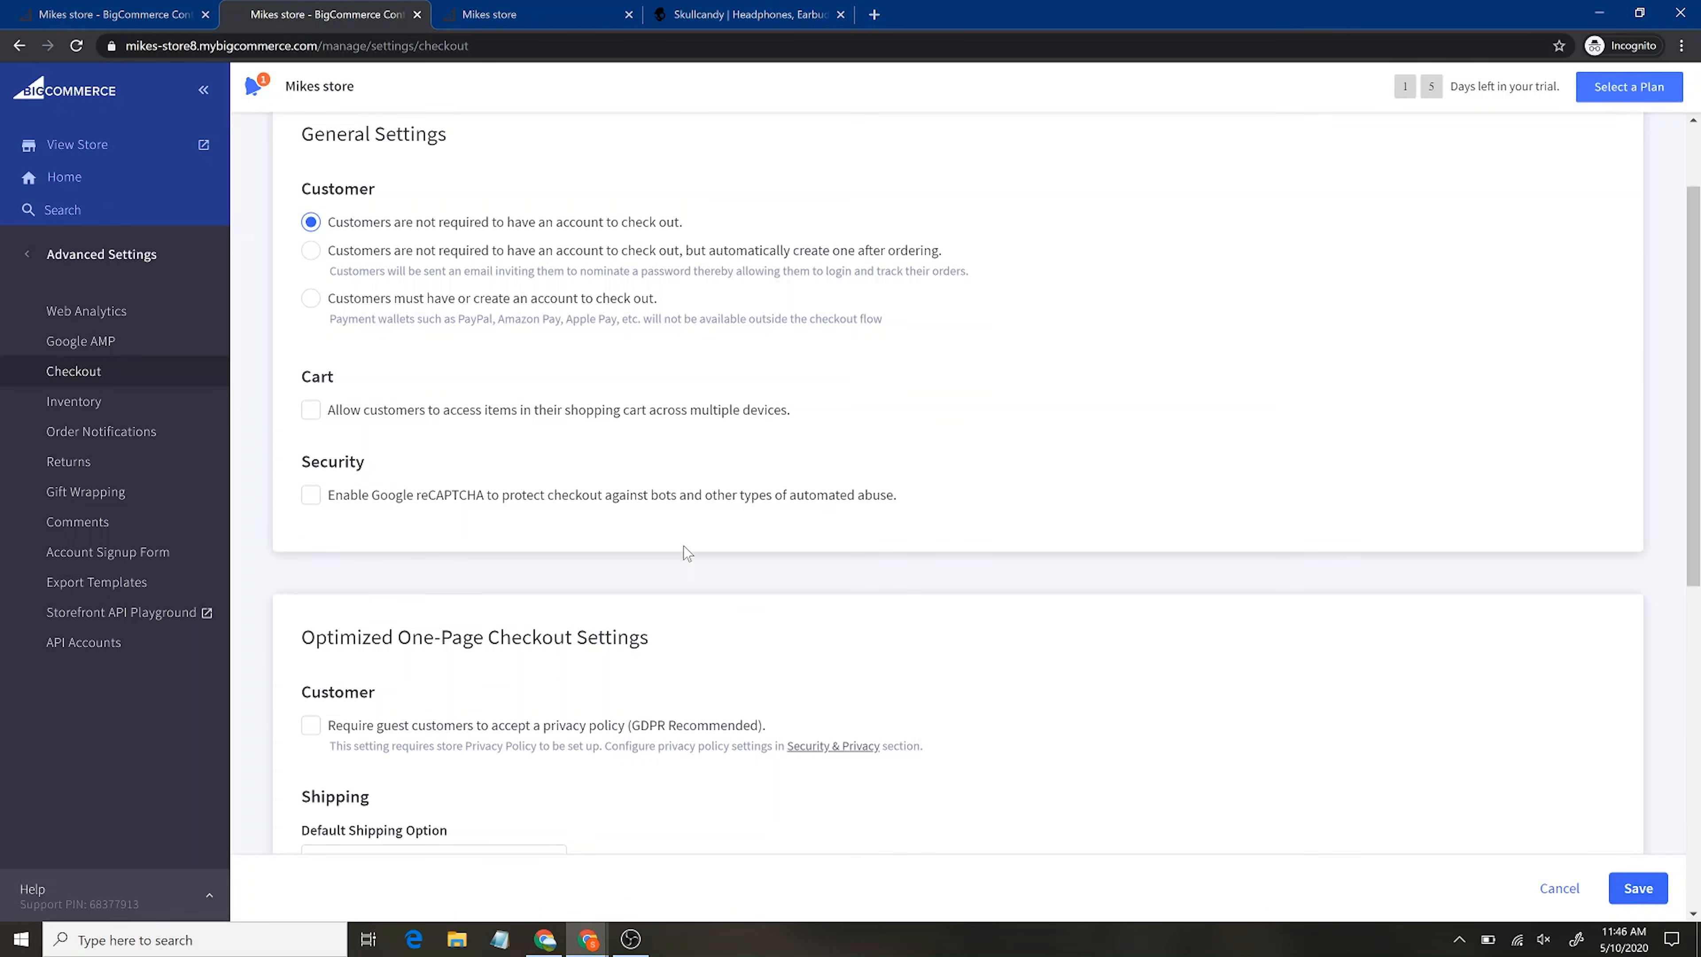
scroll(687, 553, up, 2)
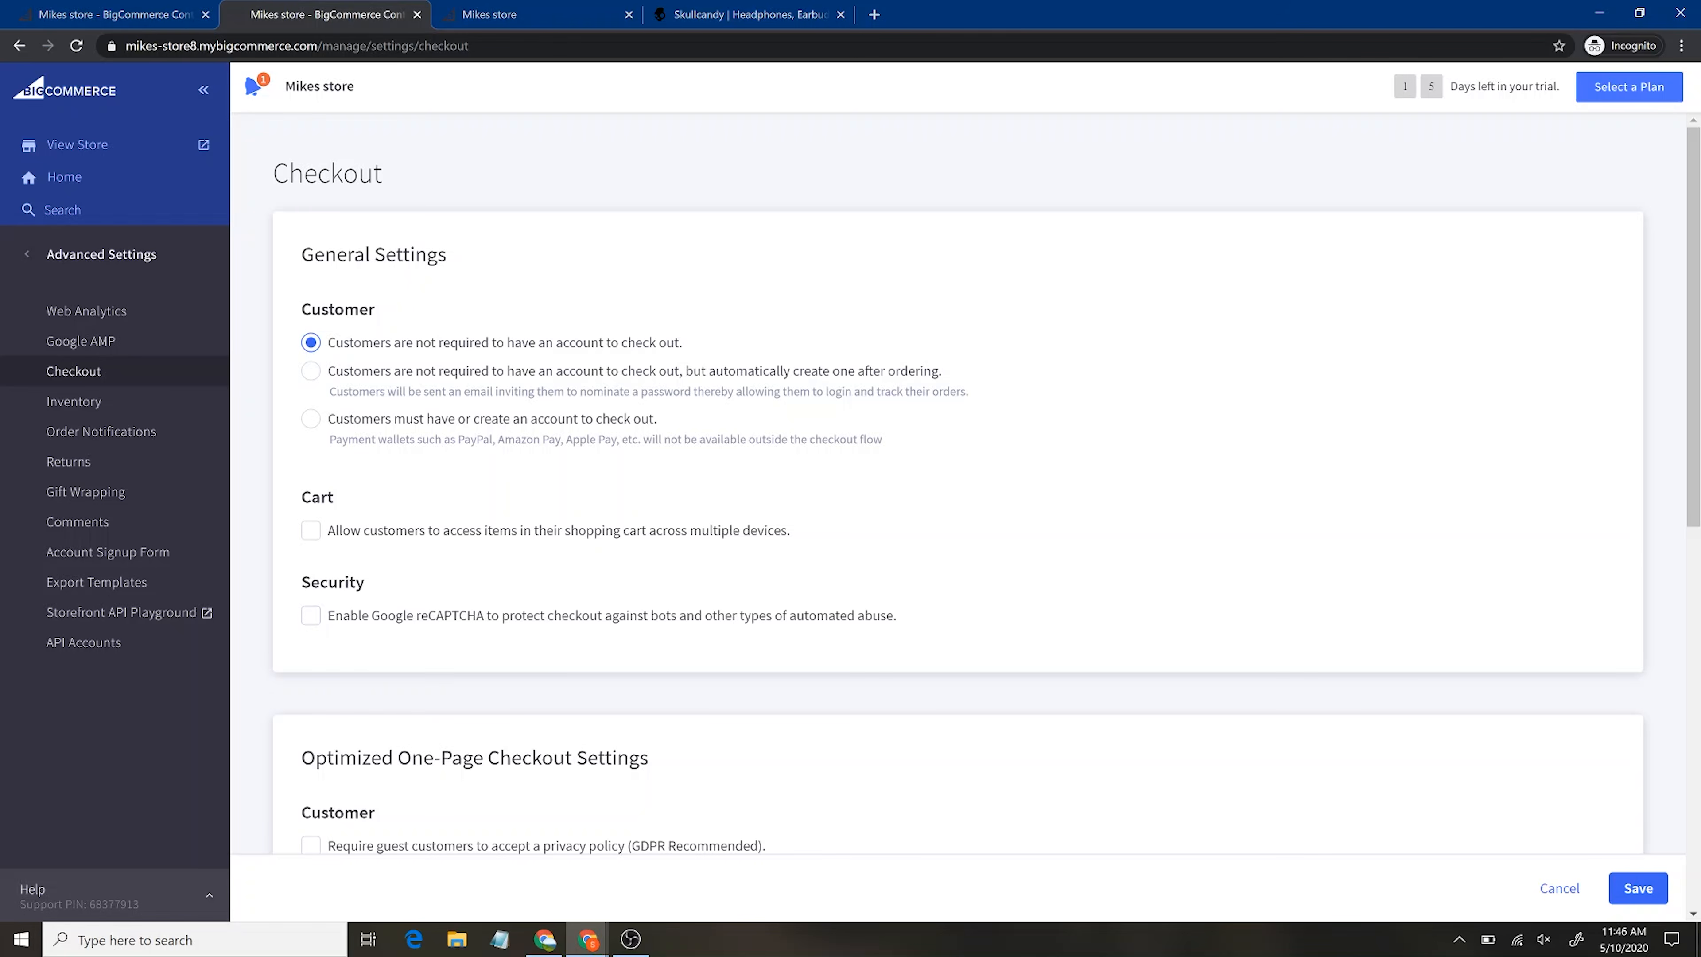
scroll(720, 744, down, 2)
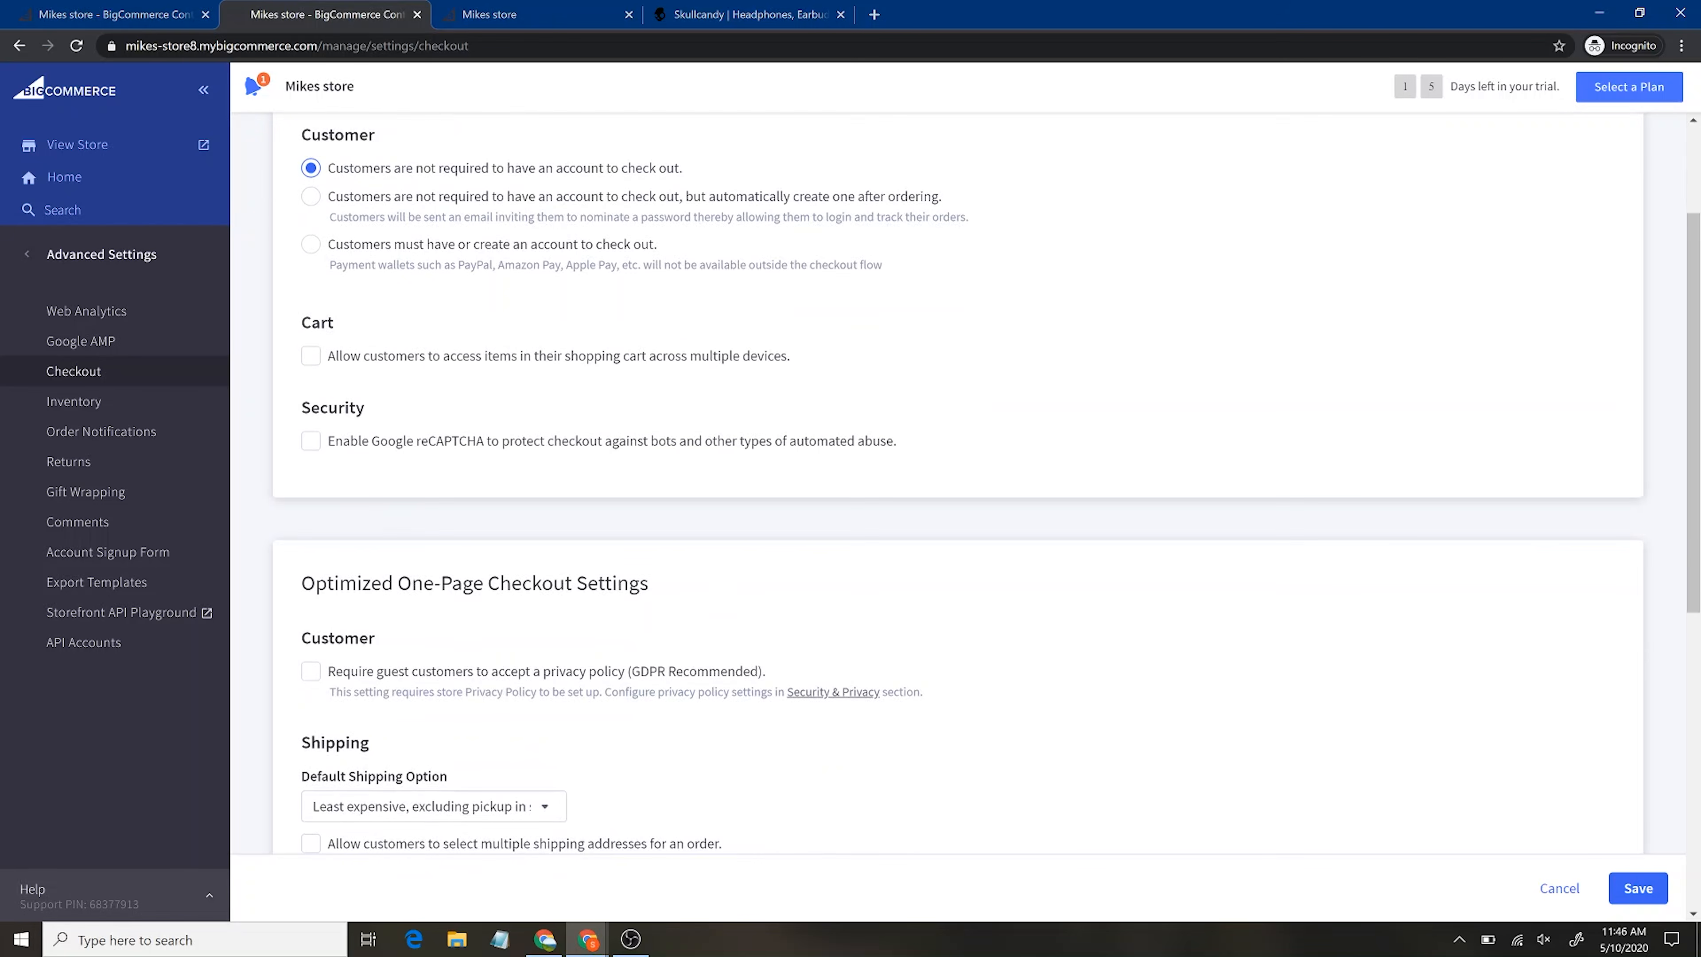
click(312, 444)
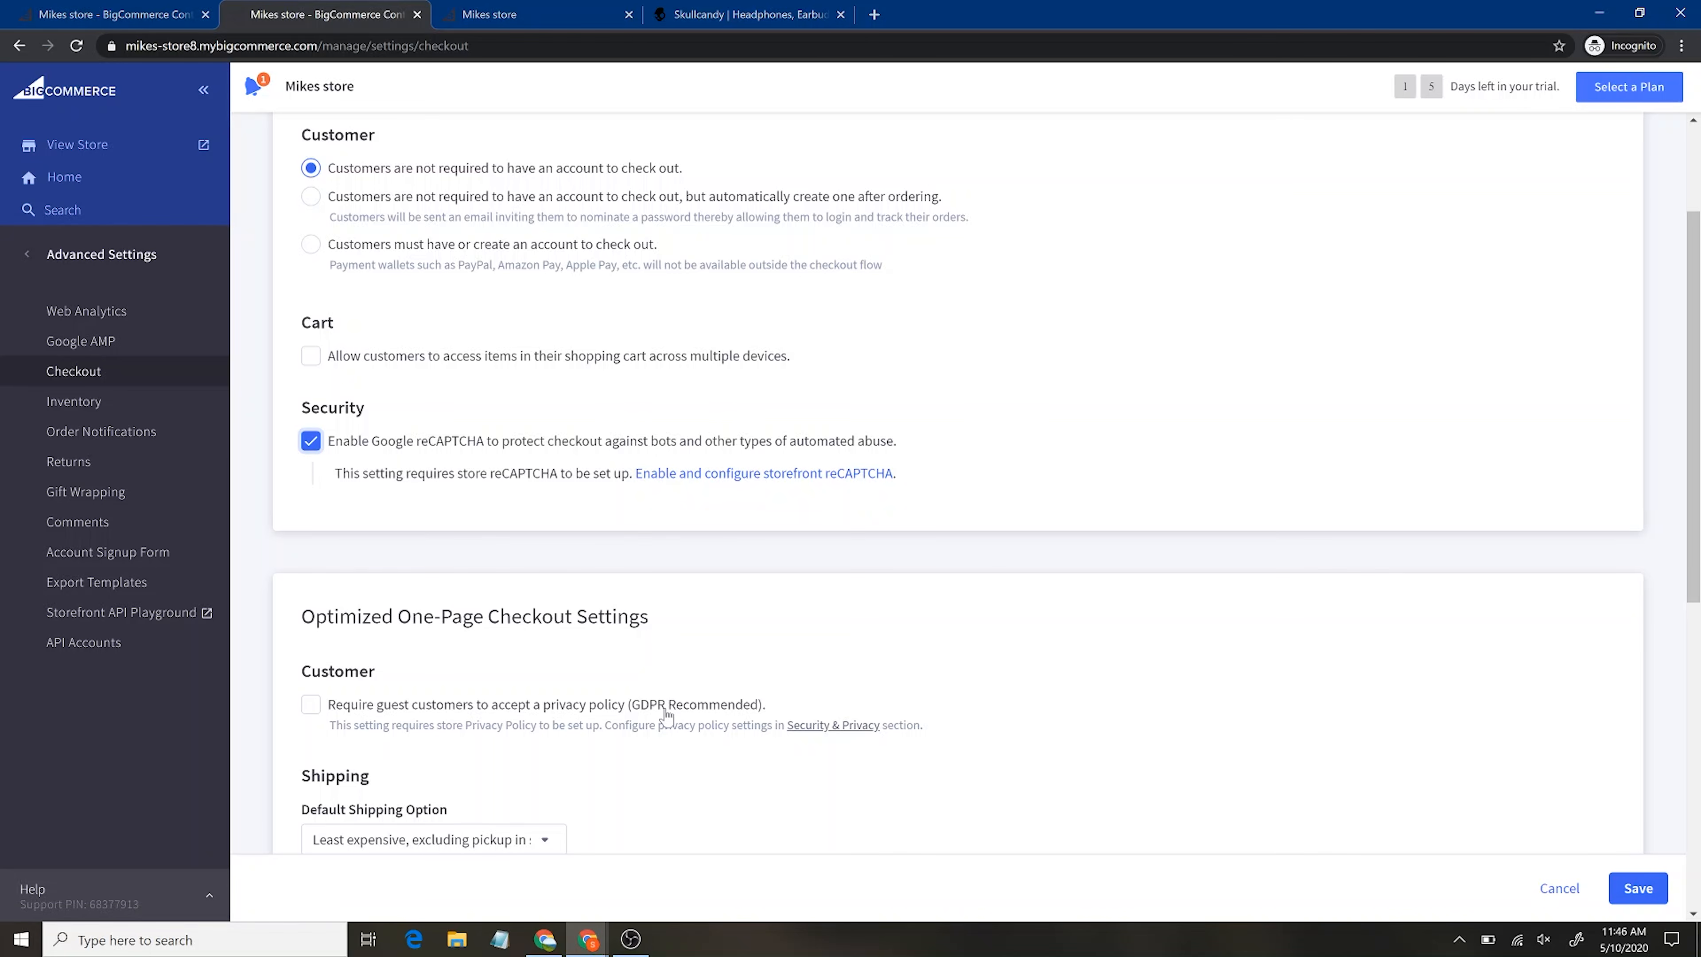
scroll(676, 683, down, 3)
click(146, 414)
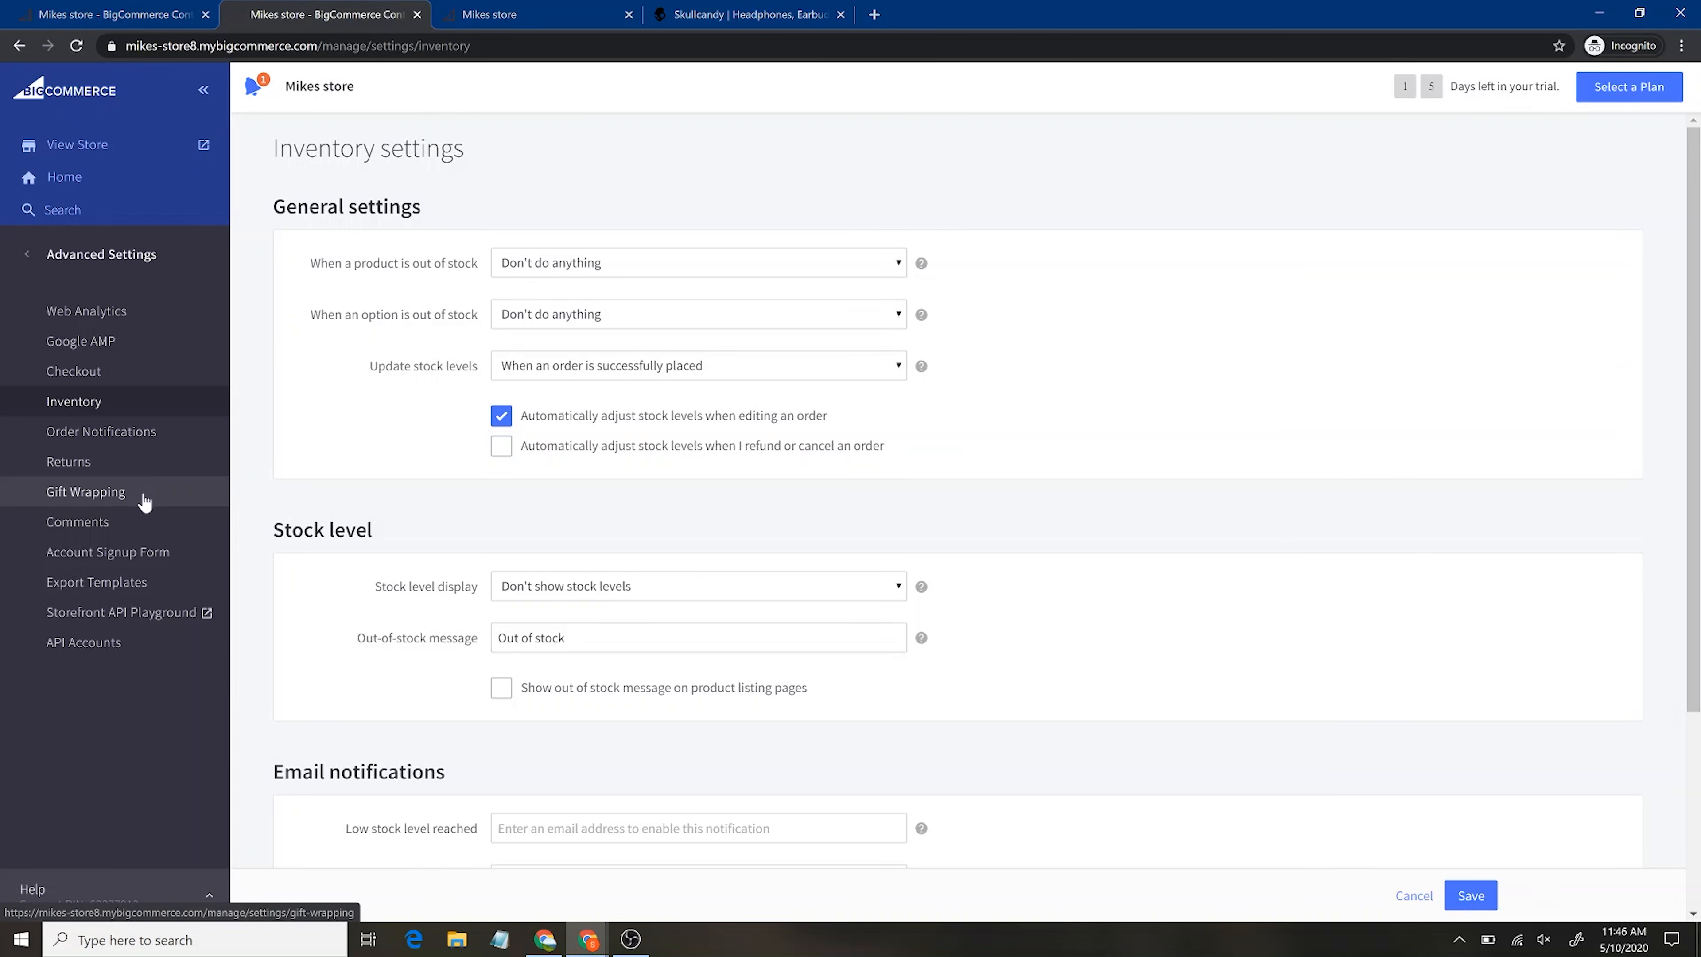
View Comments settings, check Server Settings › Domain Name (upgrade required), then reopen Server Settings
click(145, 527)
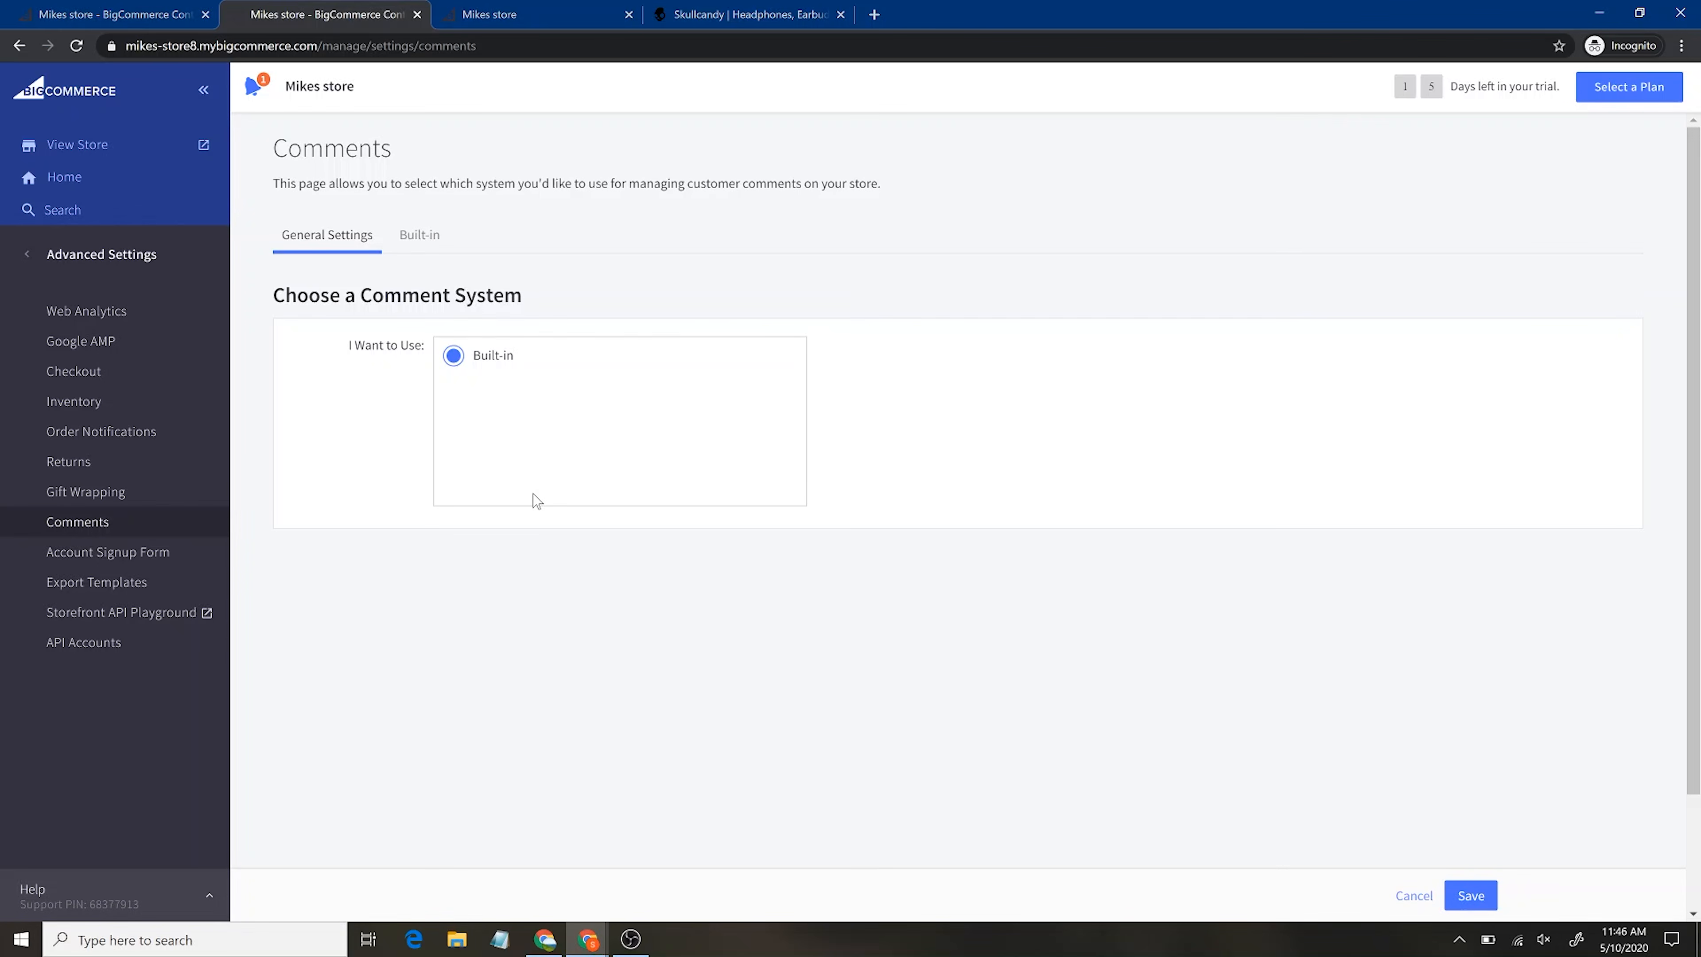
click(93, 258)
click(149, 592)
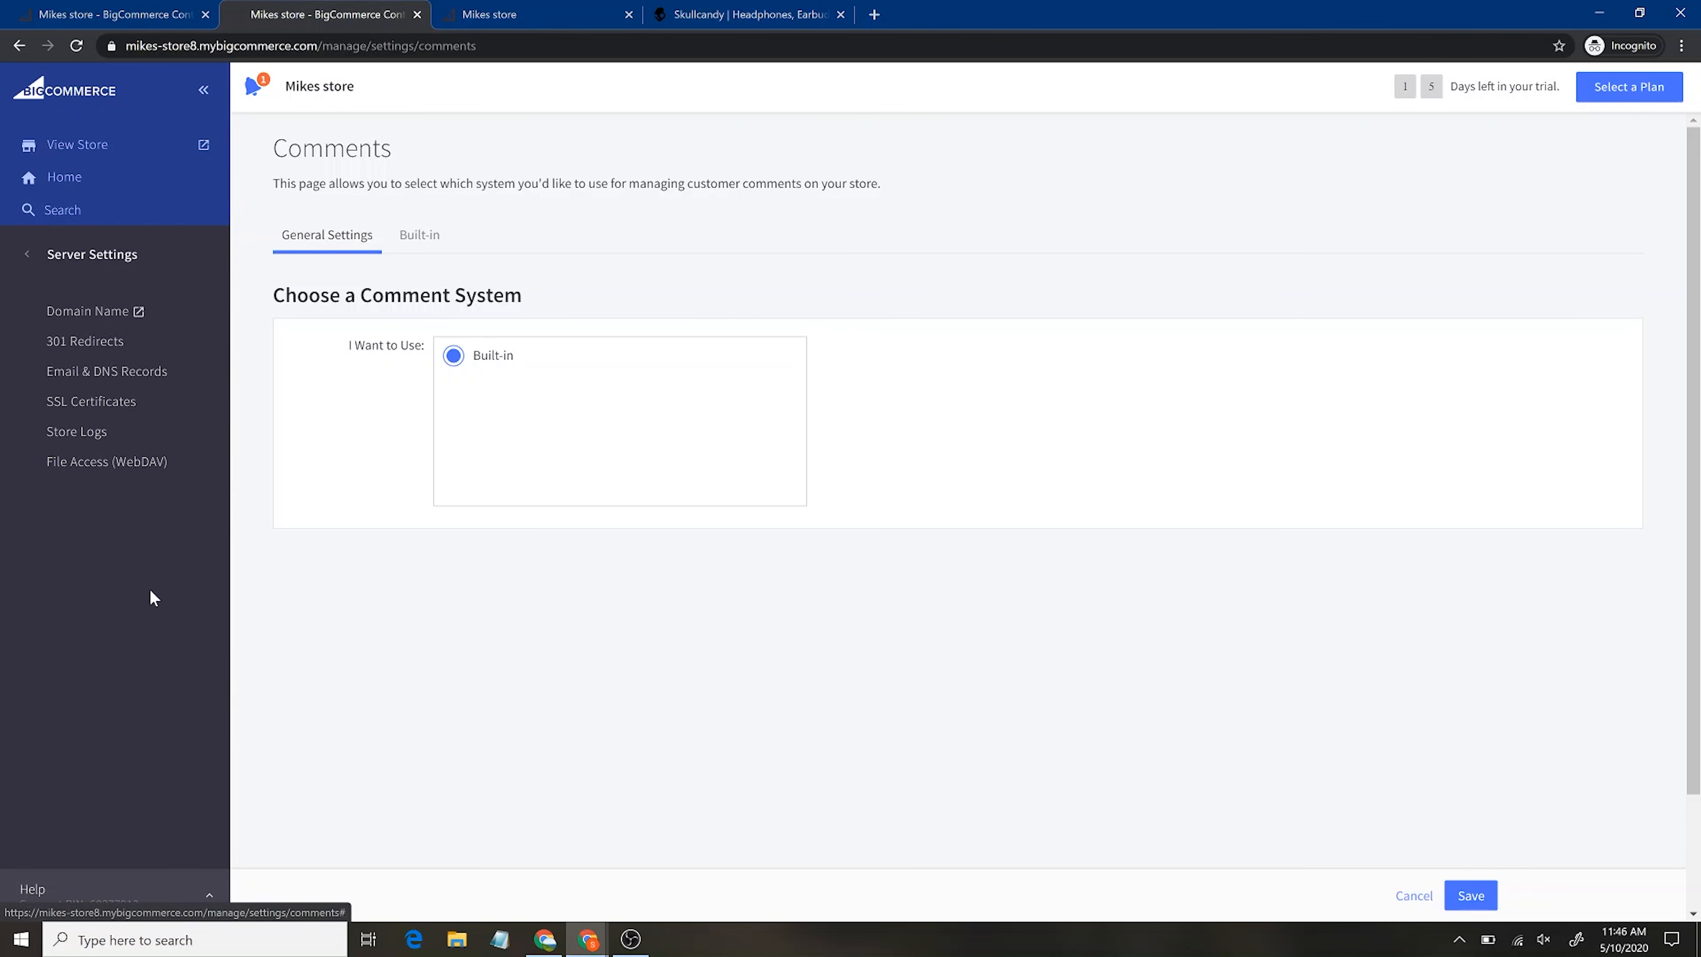
click(178, 319)
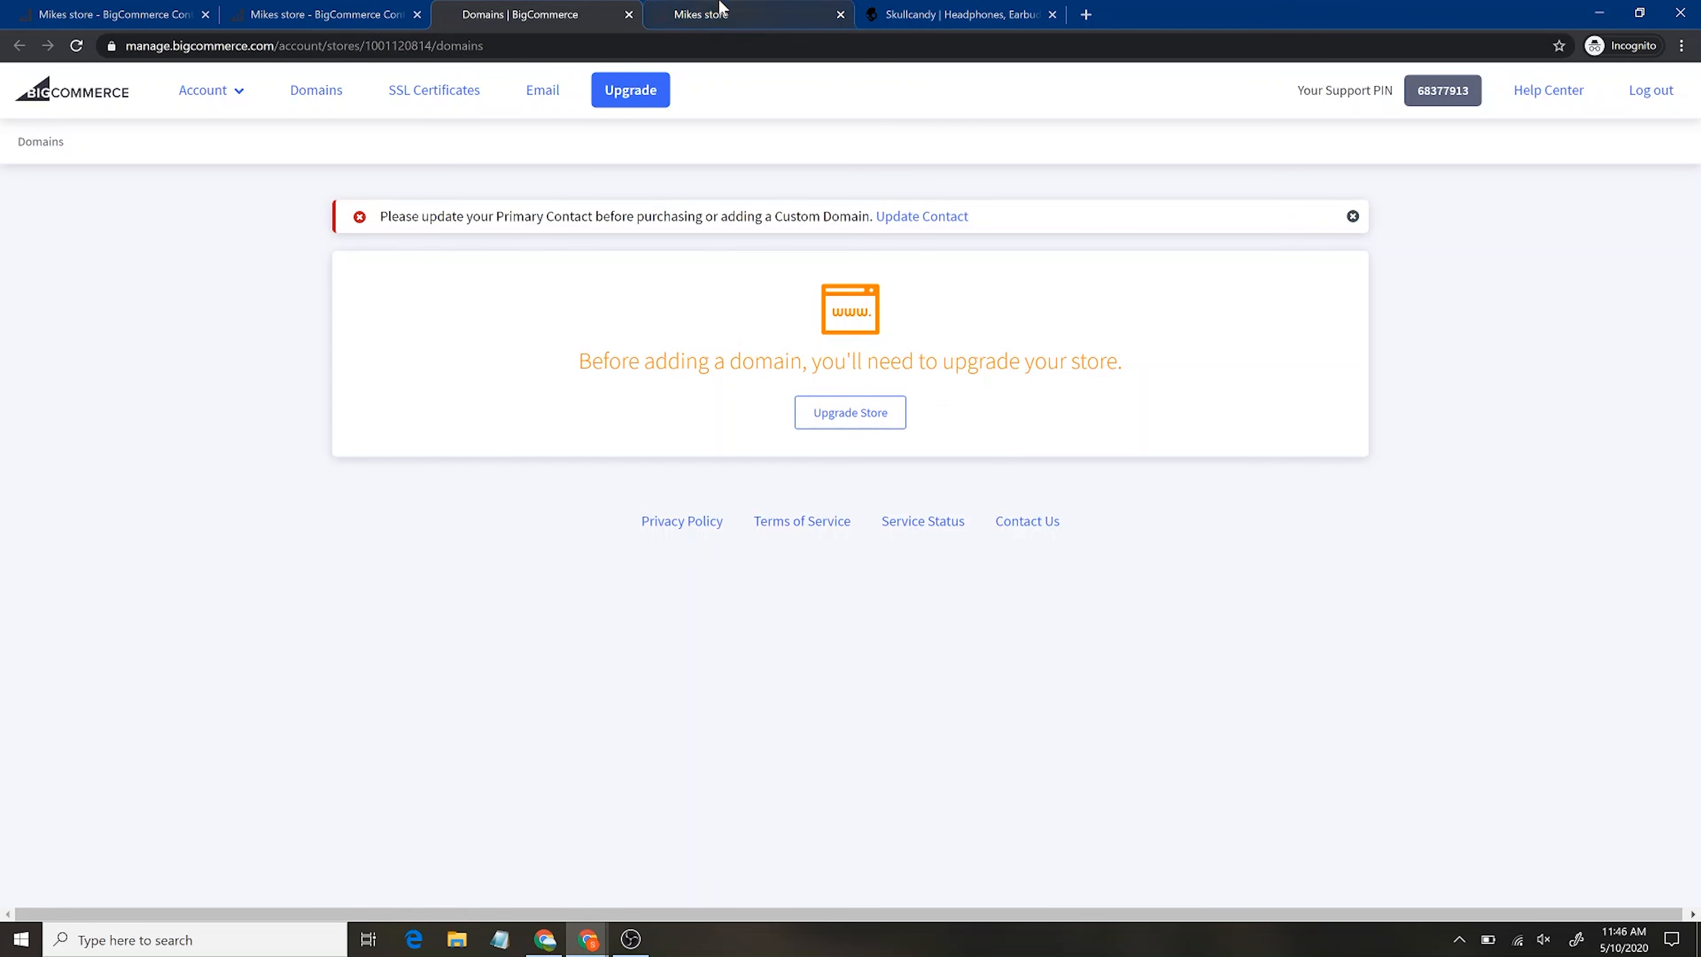
click(629, 14)
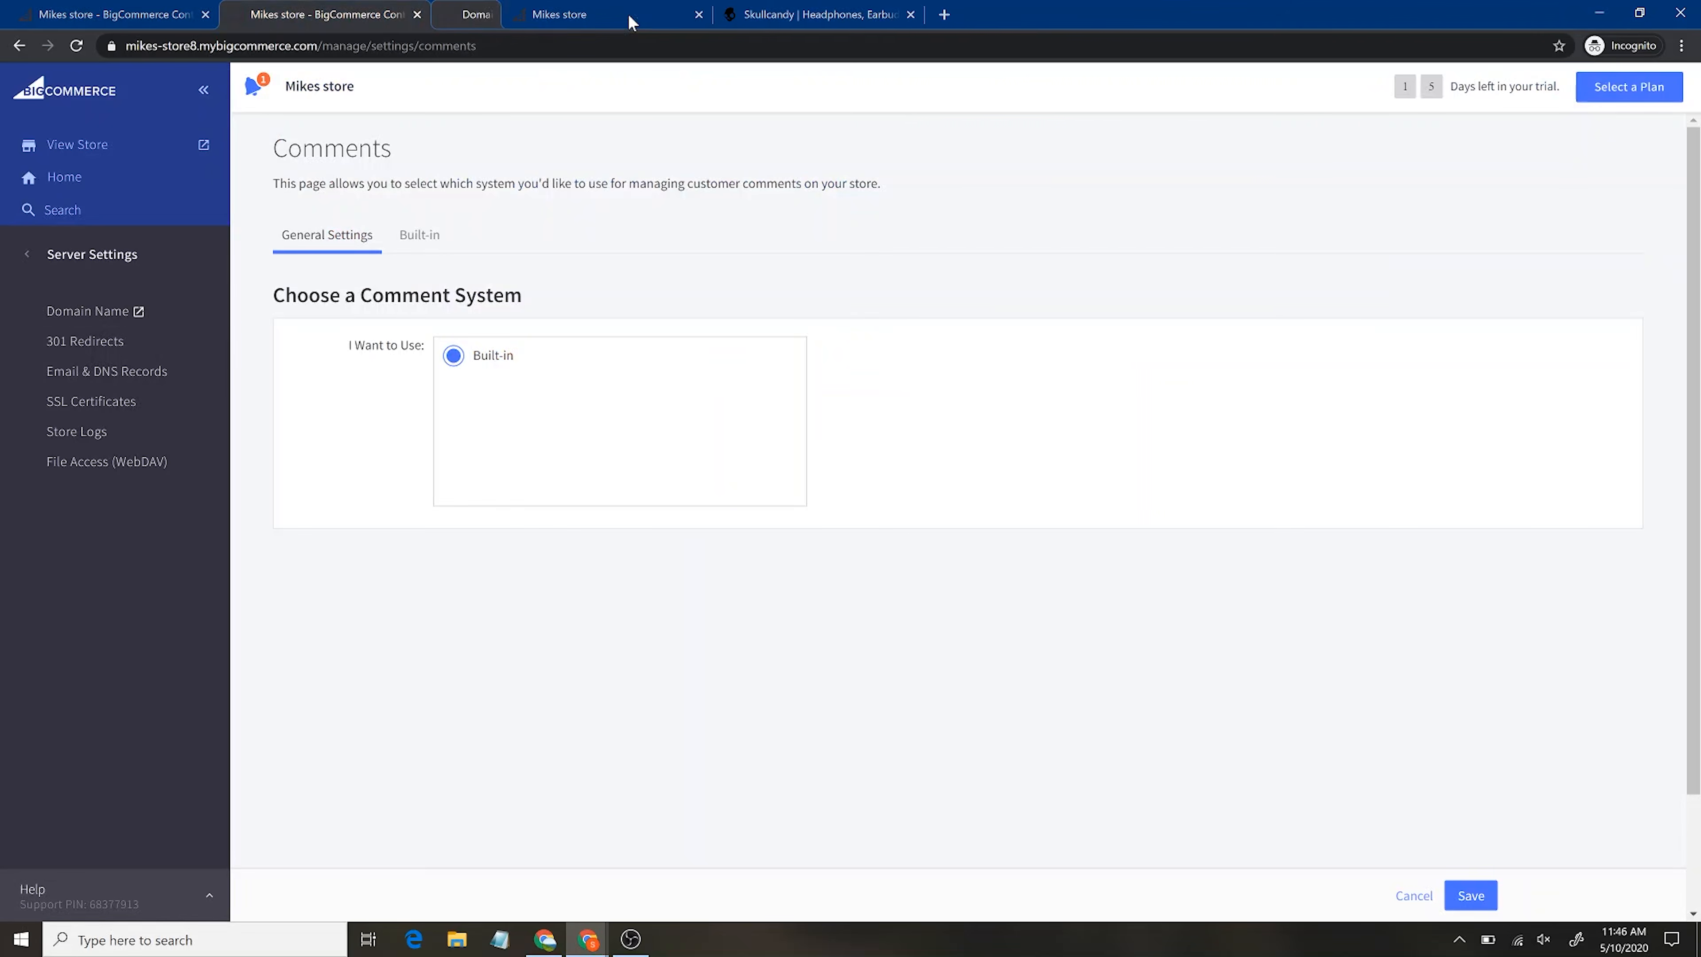
click(28, 263)
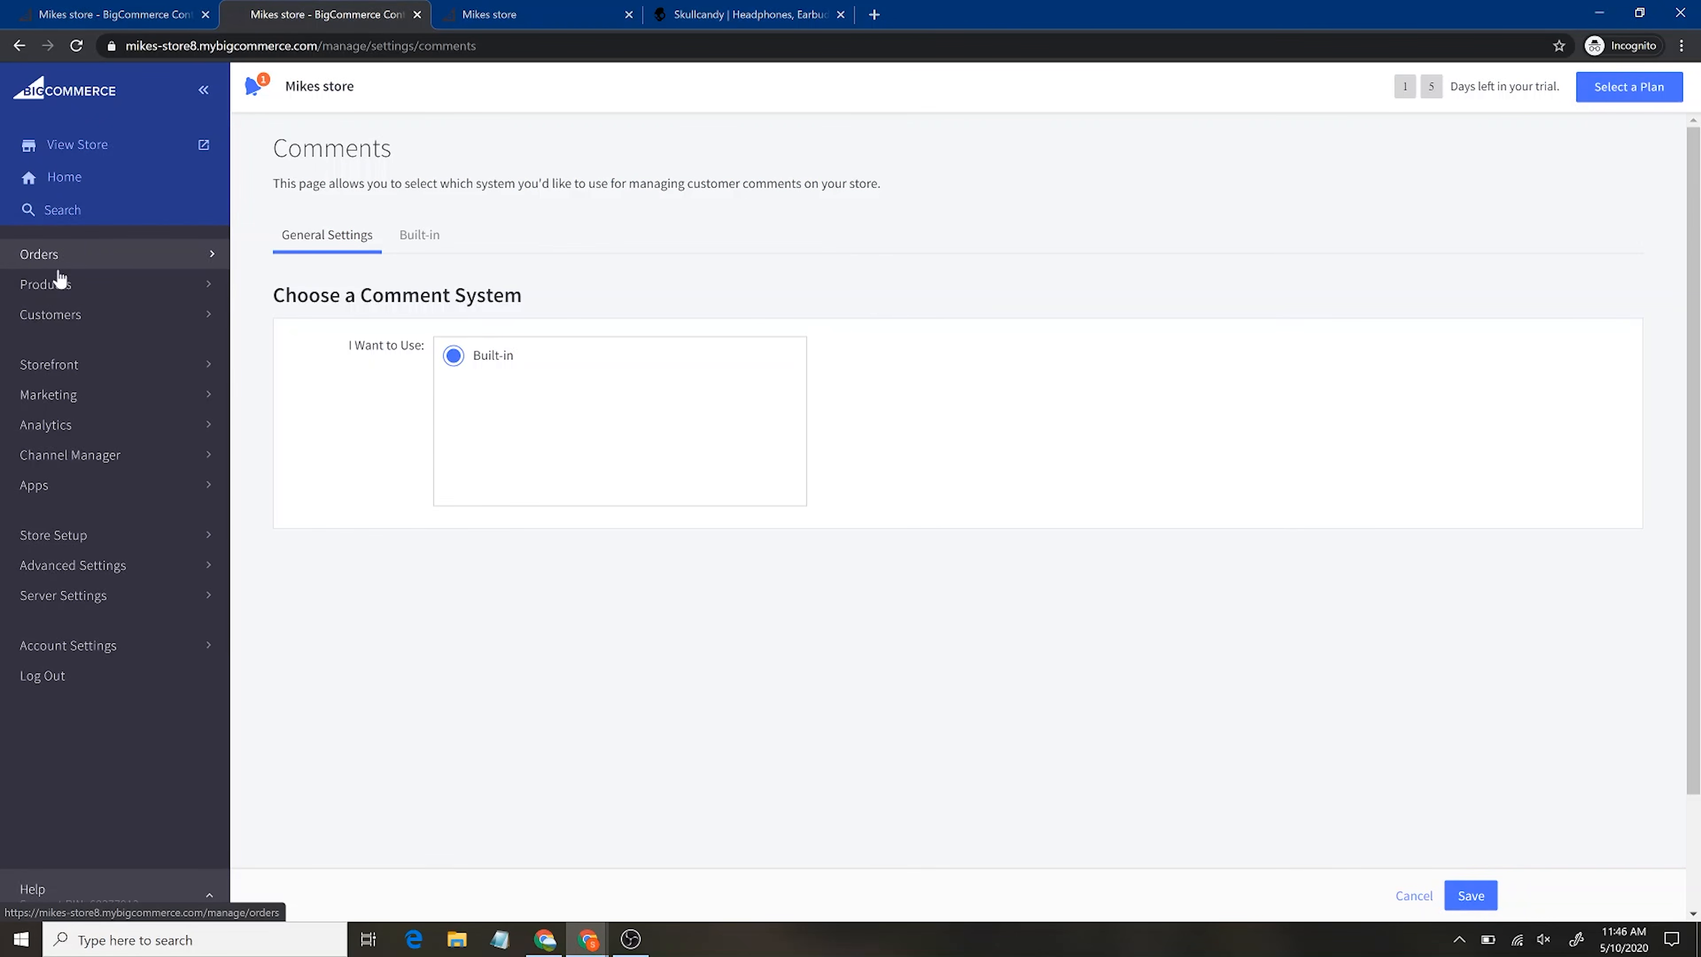
click(103, 603)
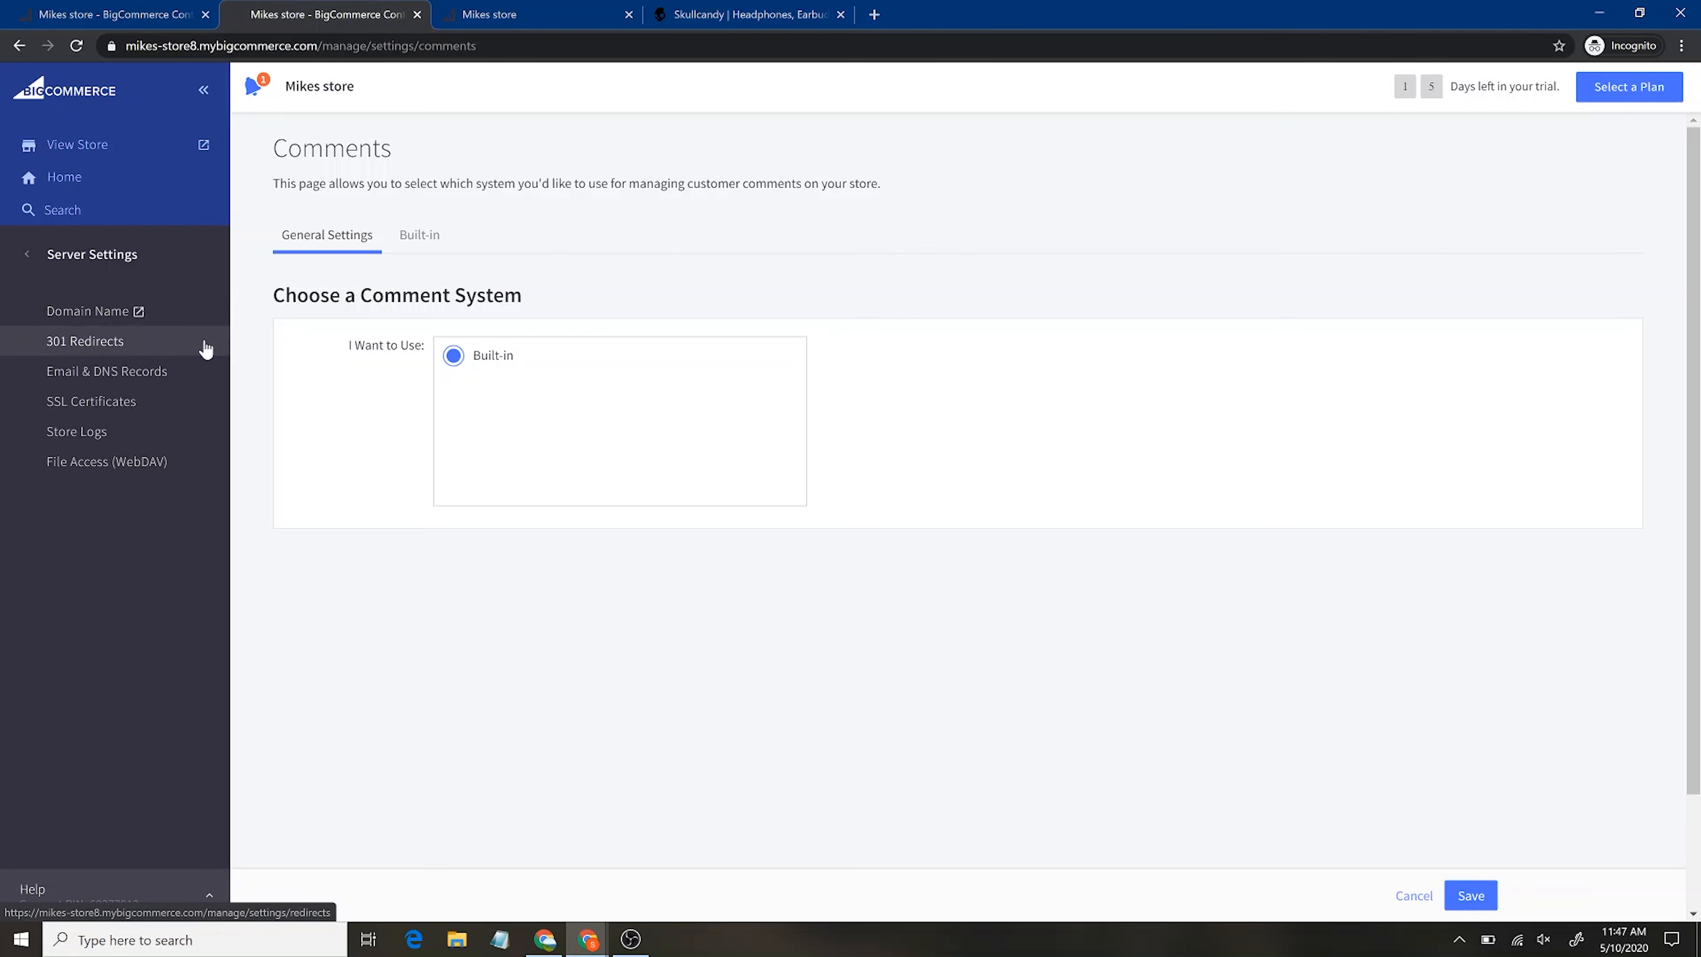
Open SSL Certificates, inspect the Skullcandy site's connection security details, then close that site
click(147, 404)
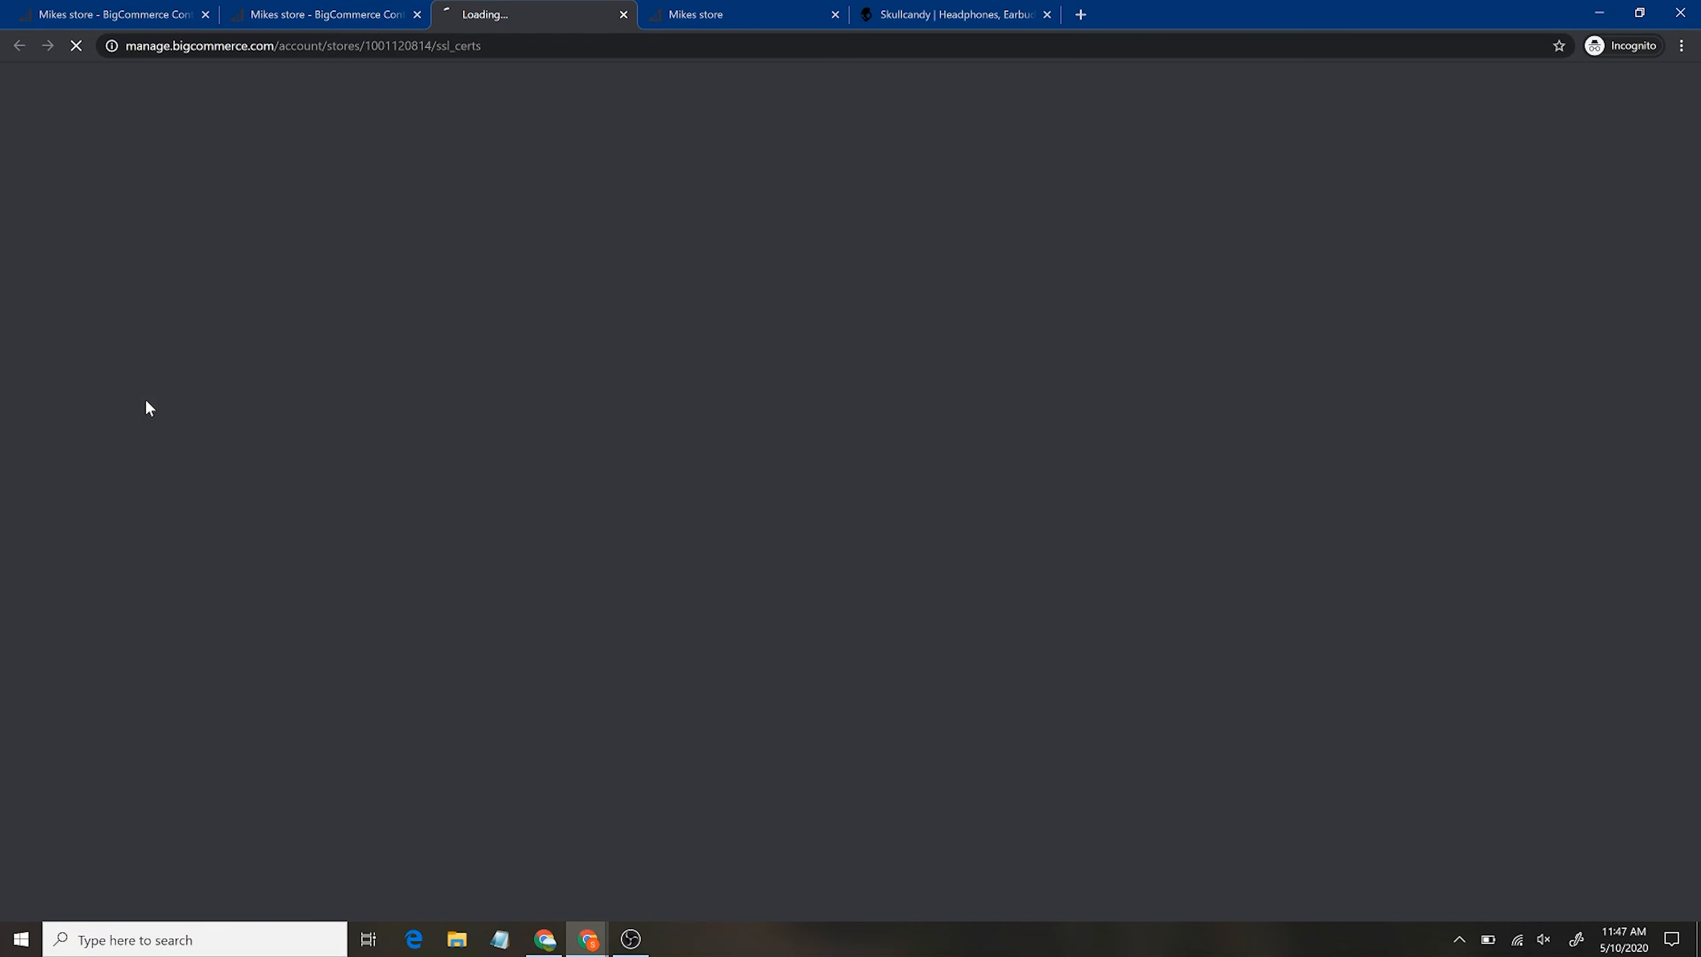
click(938, 13)
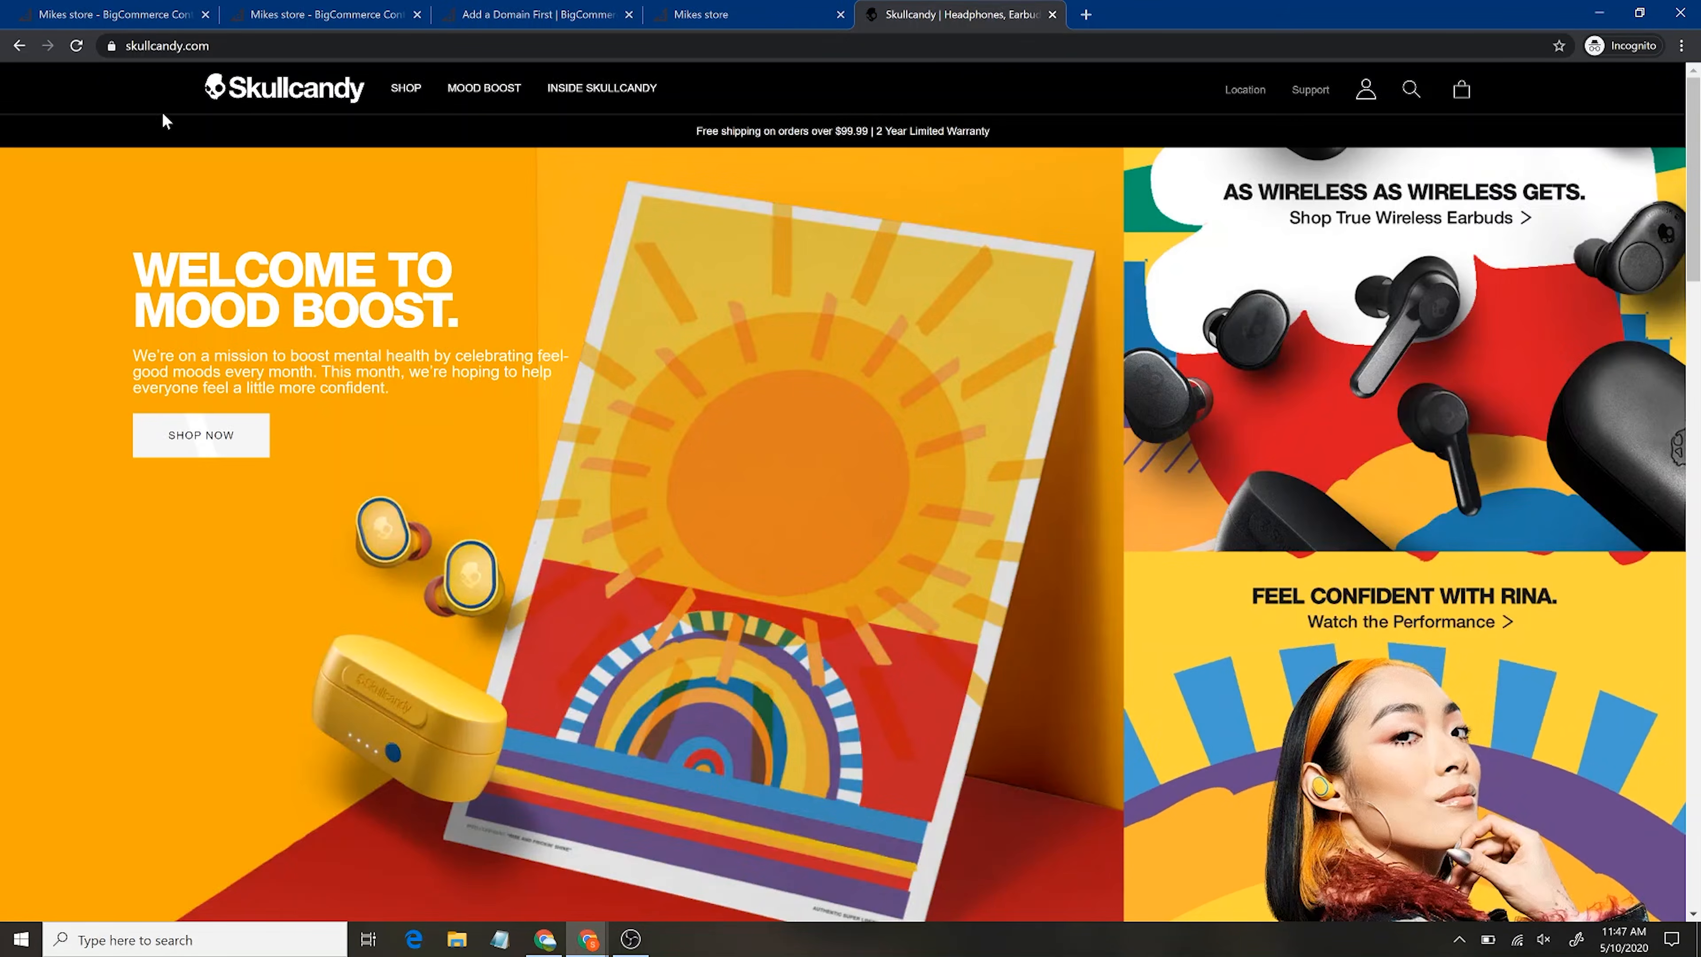
click(111, 46)
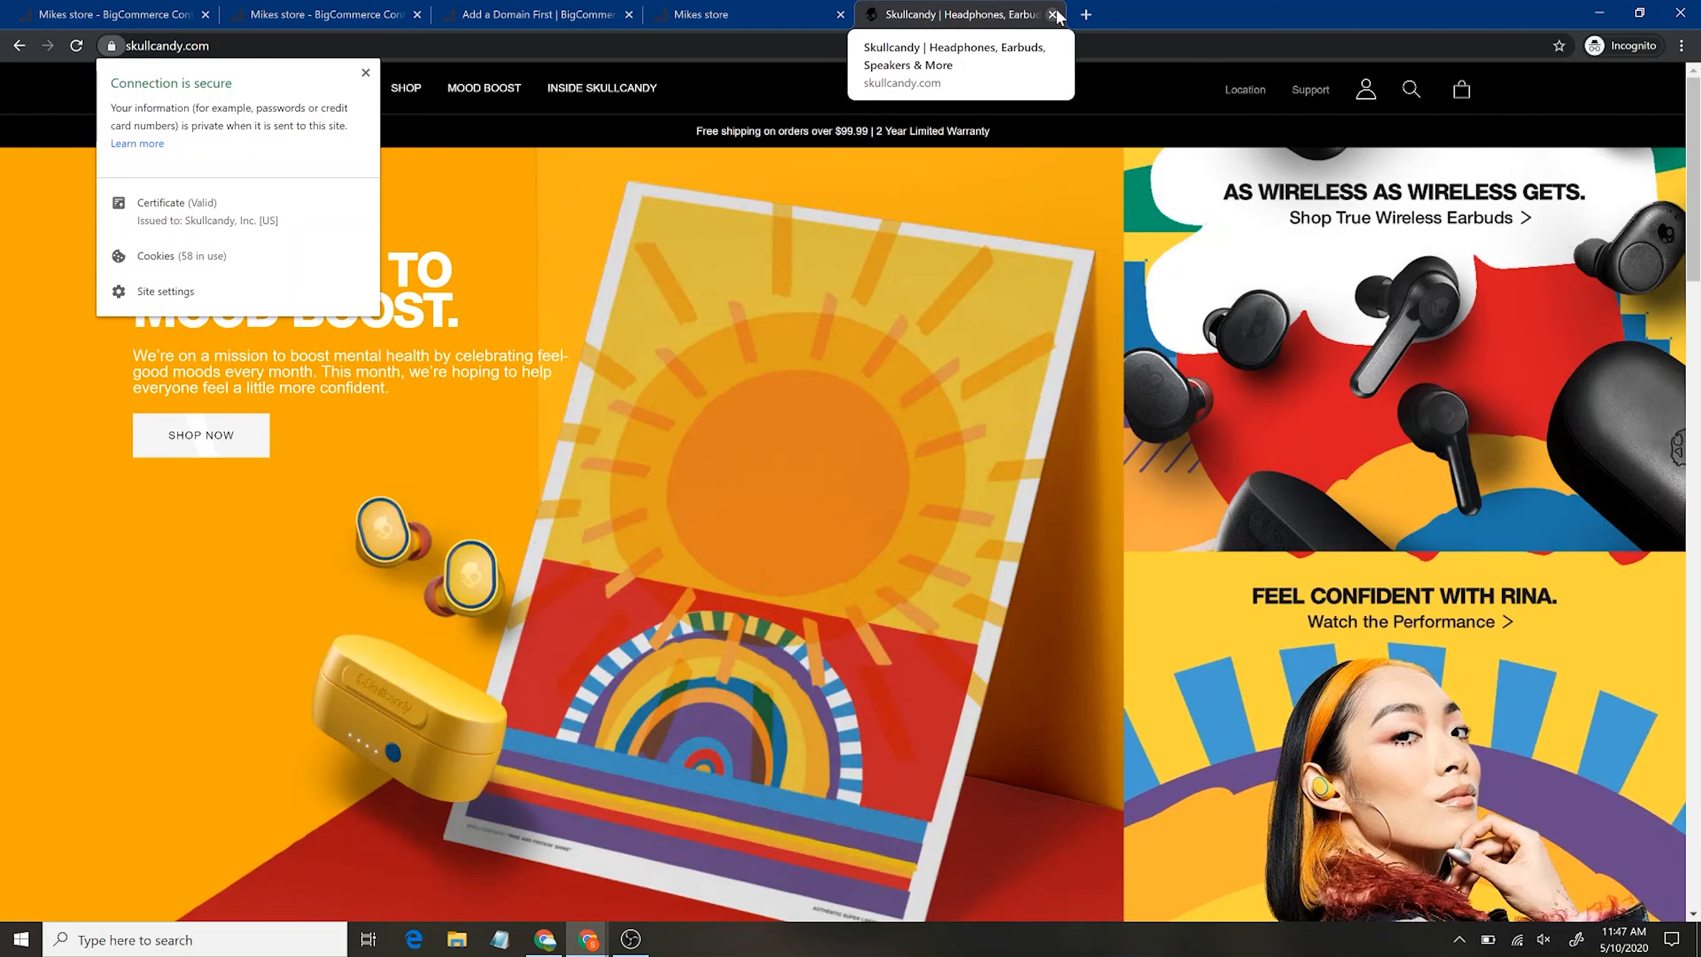
click(1055, 12)
click(1056, 15)
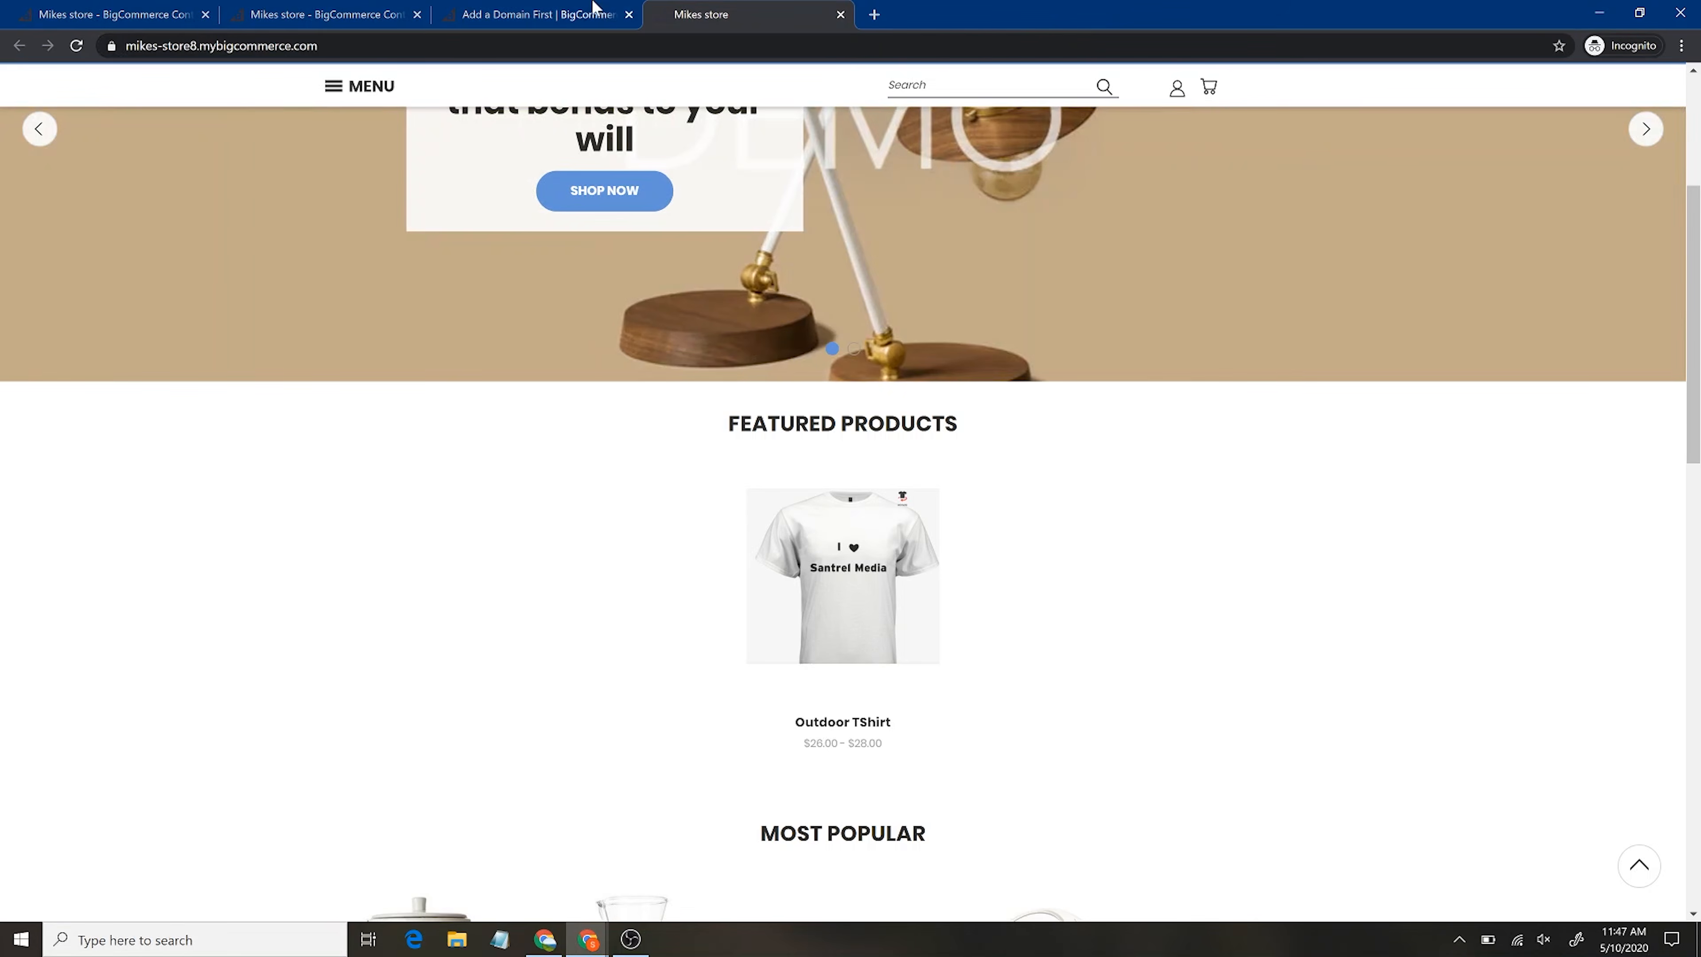
click(366, 8)
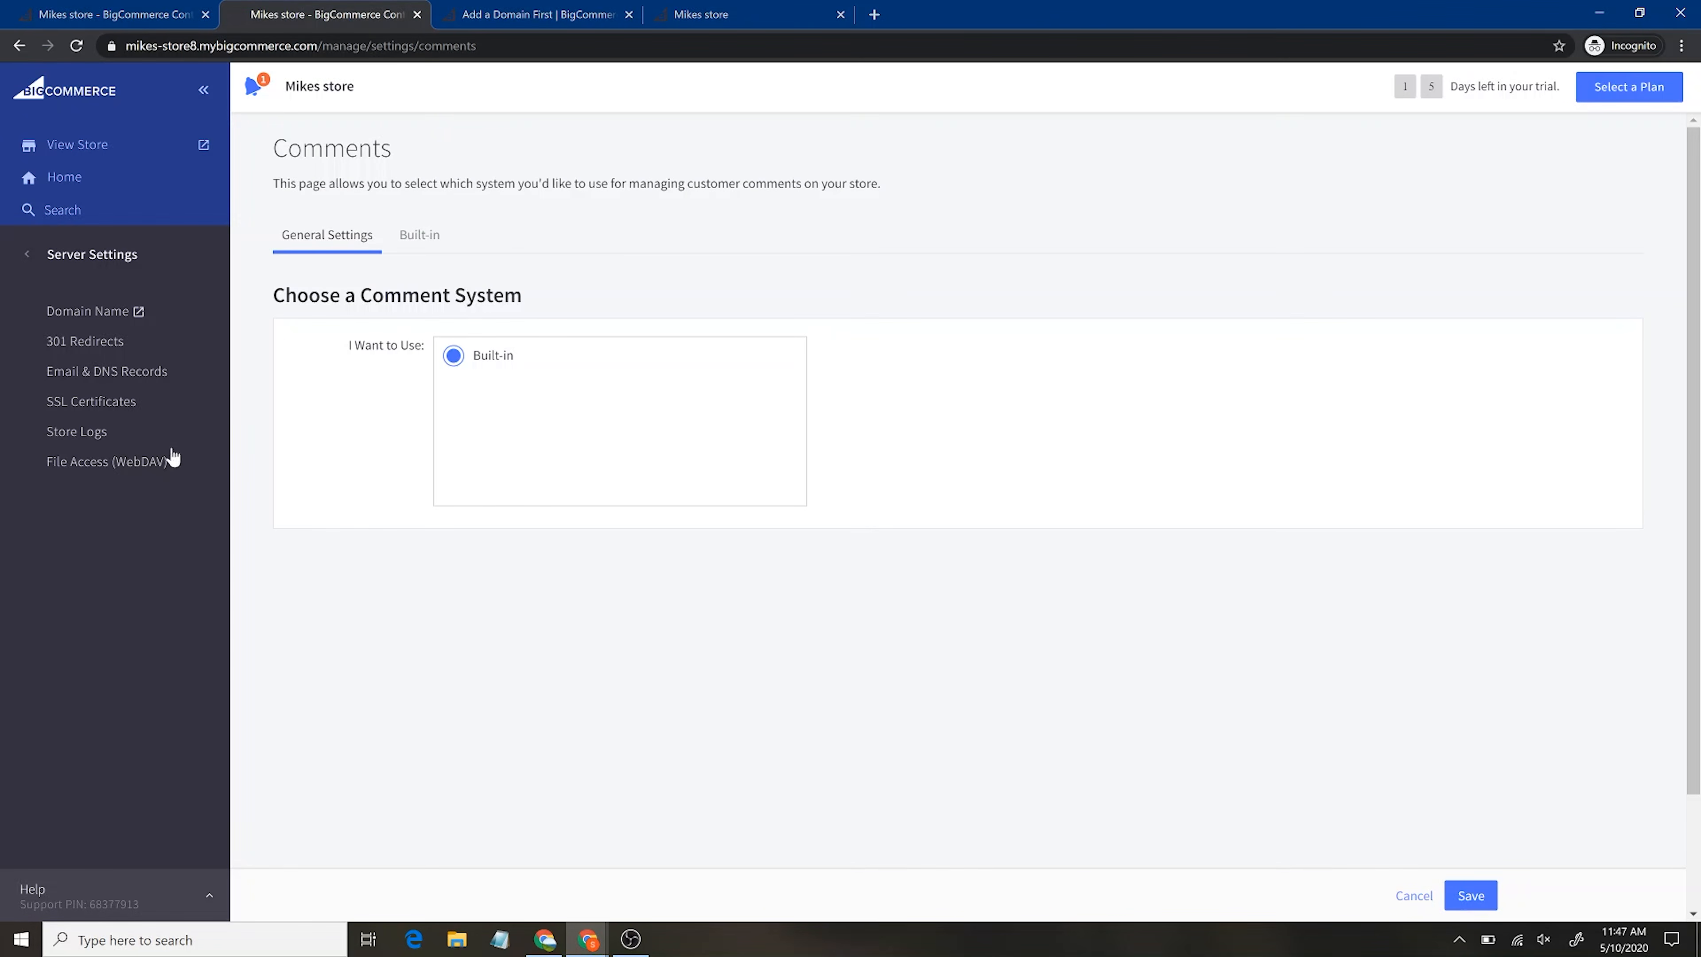
Reopen SSL Certificates, close both 'Add a Domain First' tabs, and return to the main settings menu
click(105, 405)
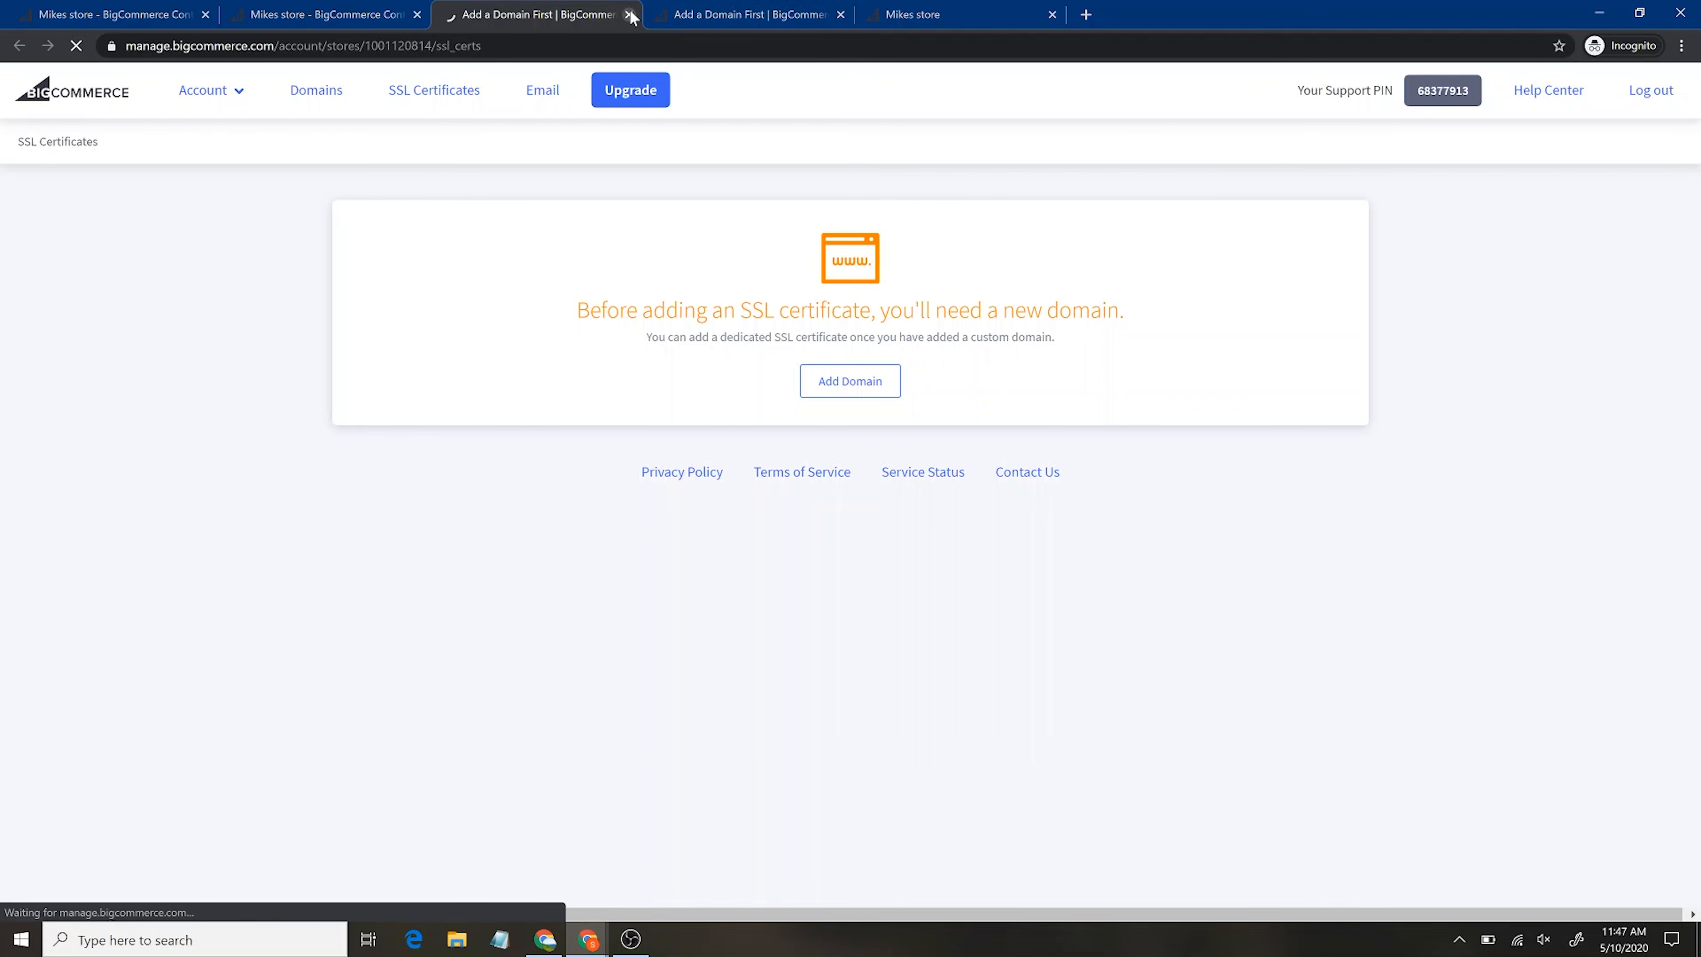
click(628, 14)
click(628, 15)
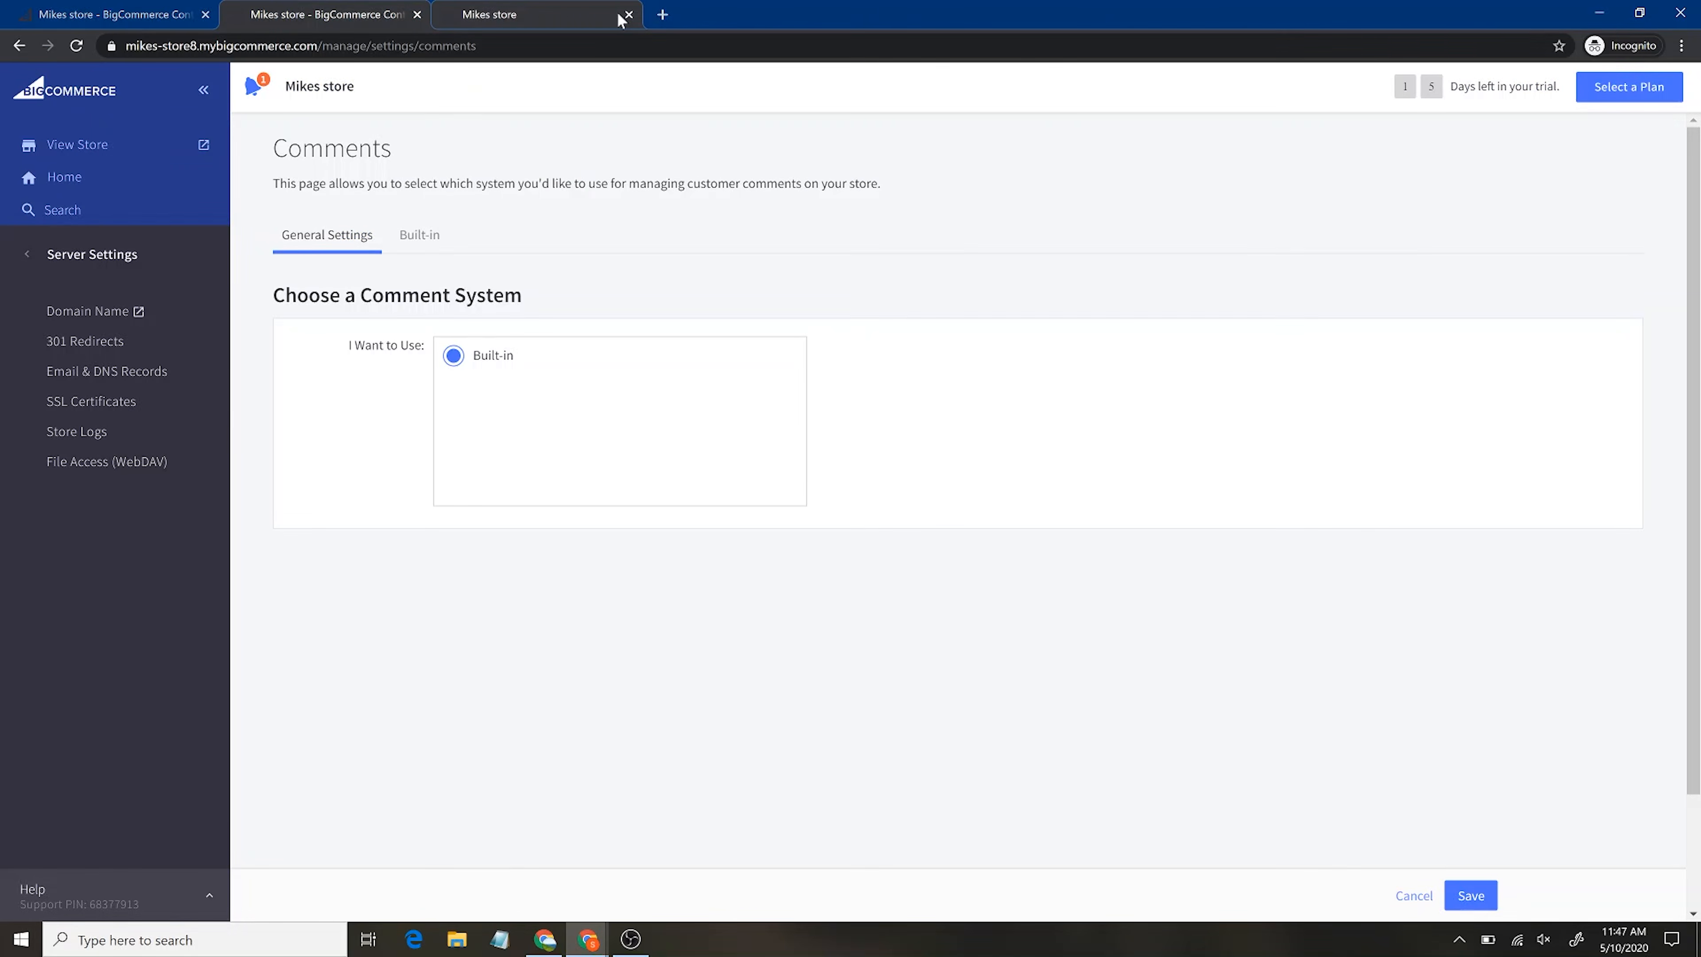
click(27, 255)
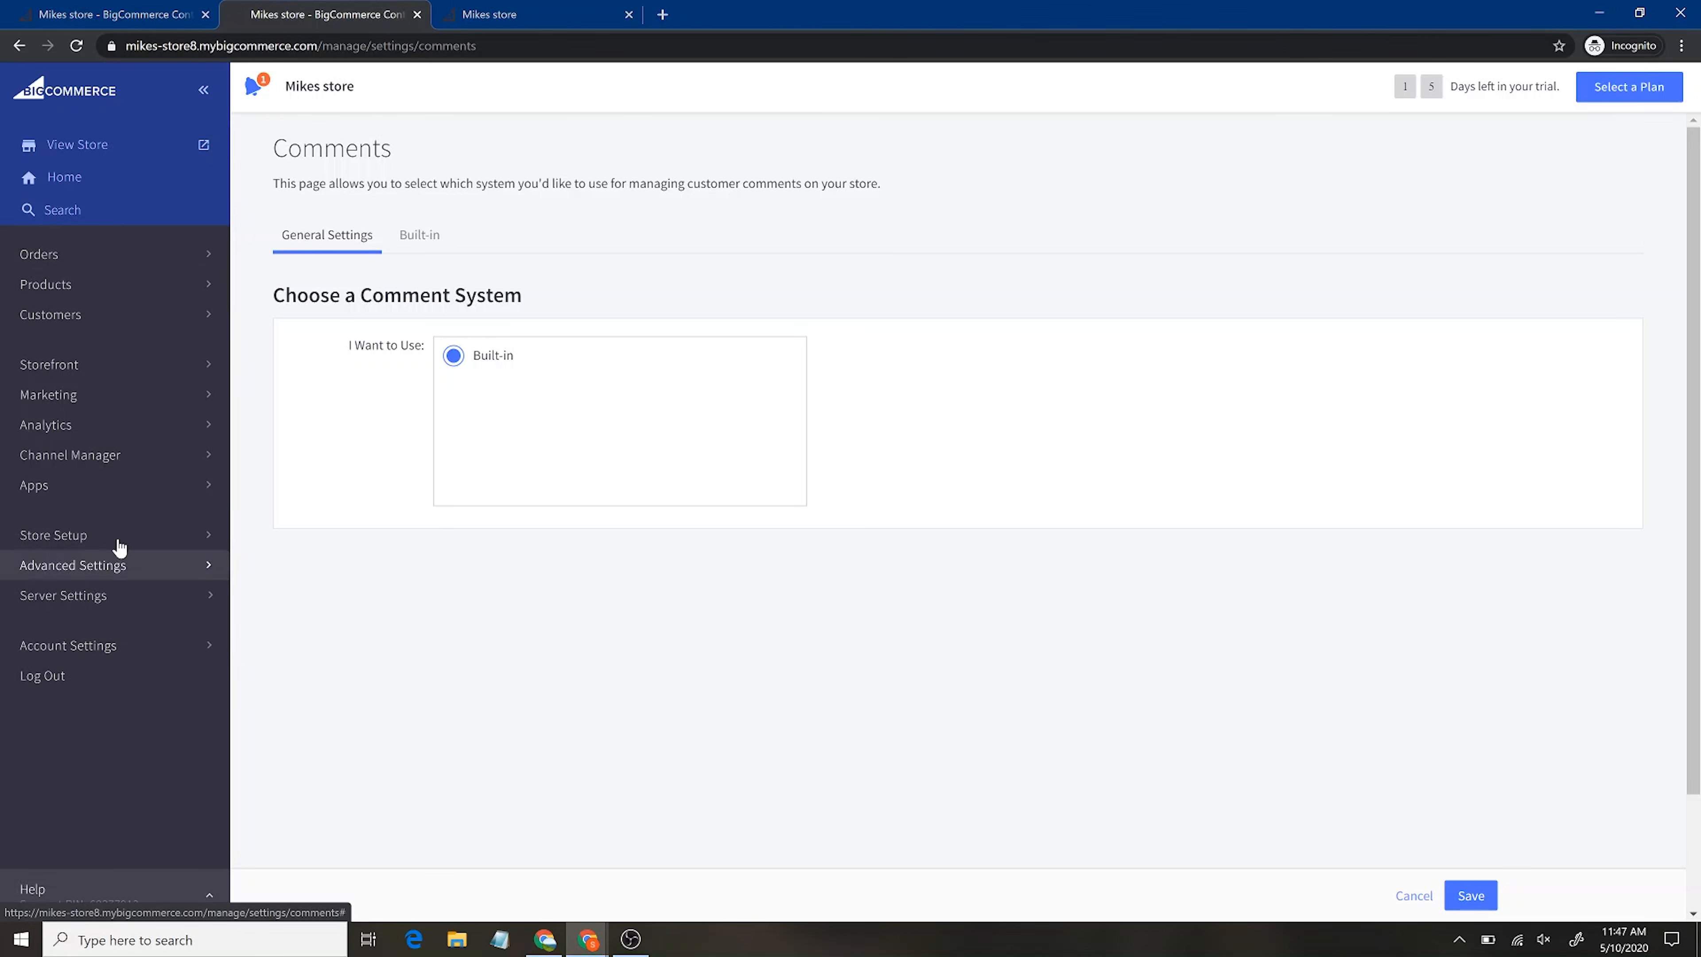
click(128, 649)
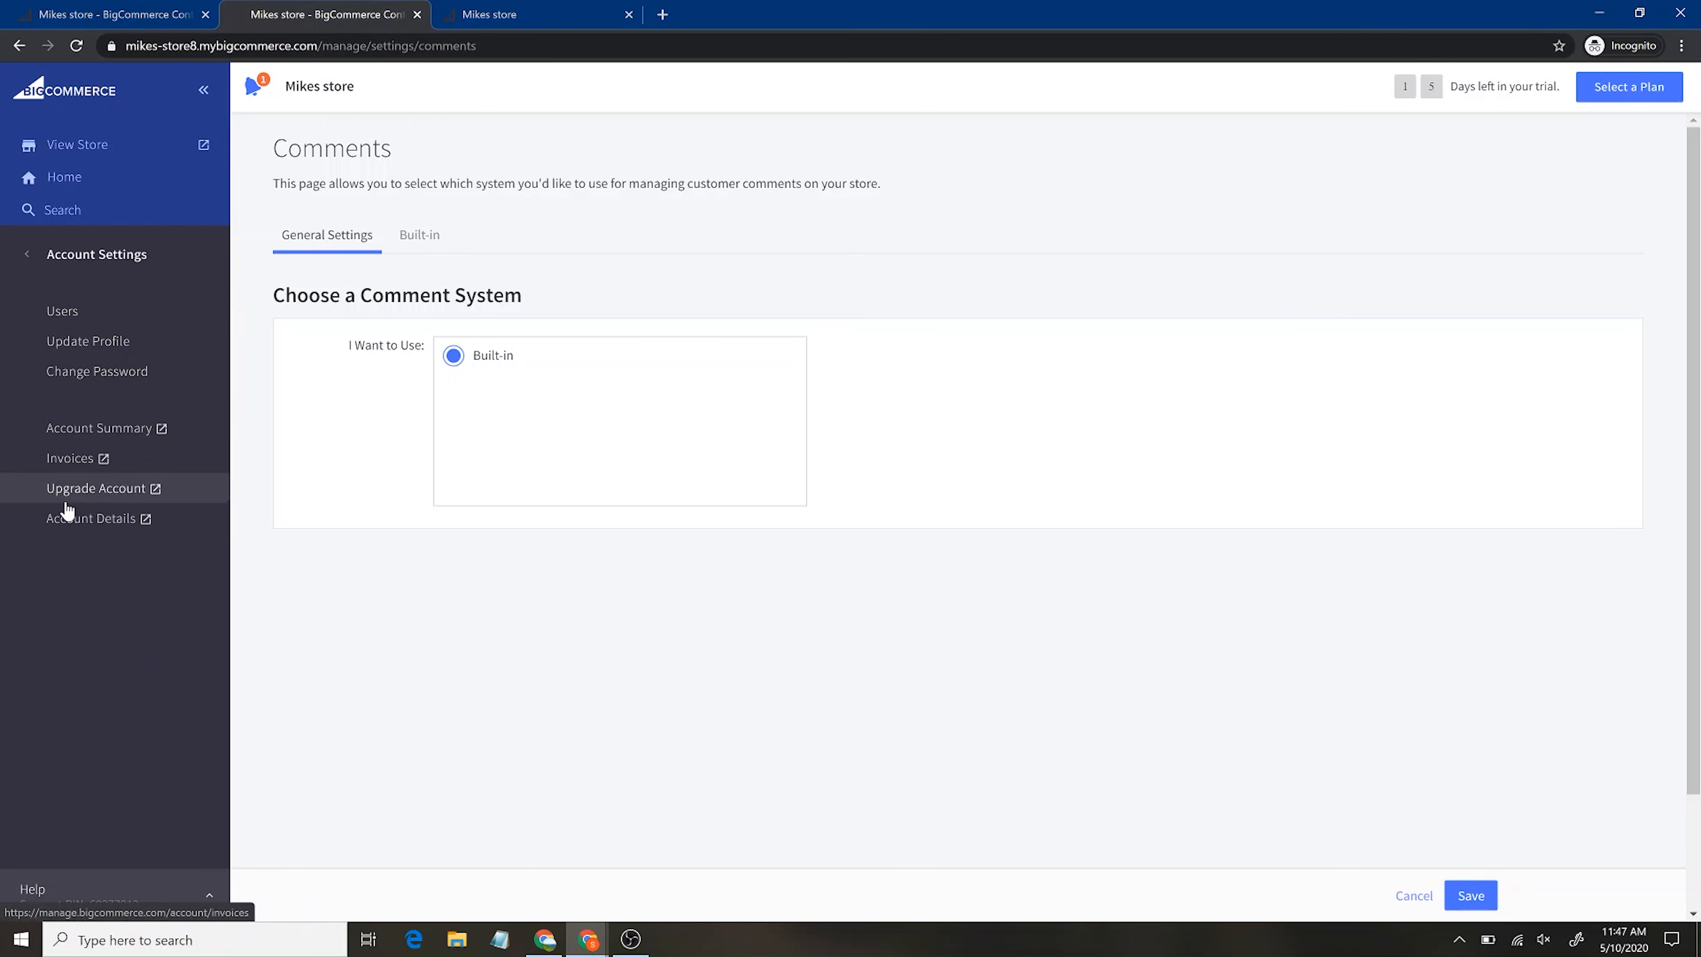
Open and dismiss the Update Profile editor, view the single-owner Users list, then launch View Store
click(62, 343)
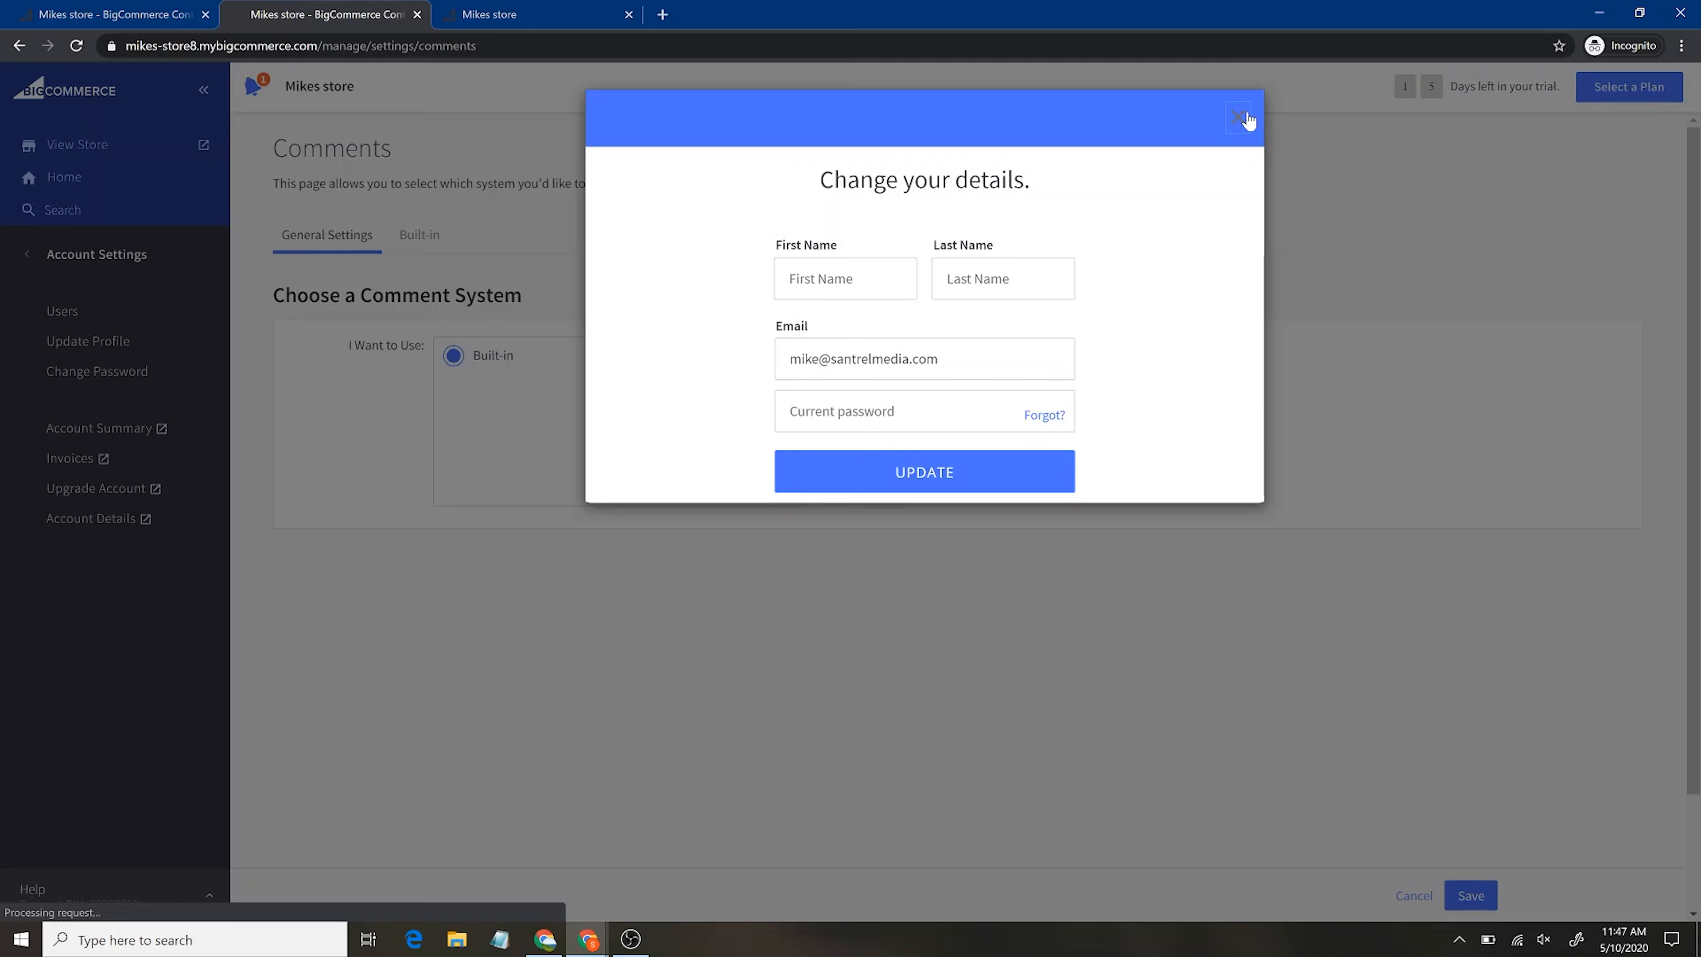
click(1237, 119)
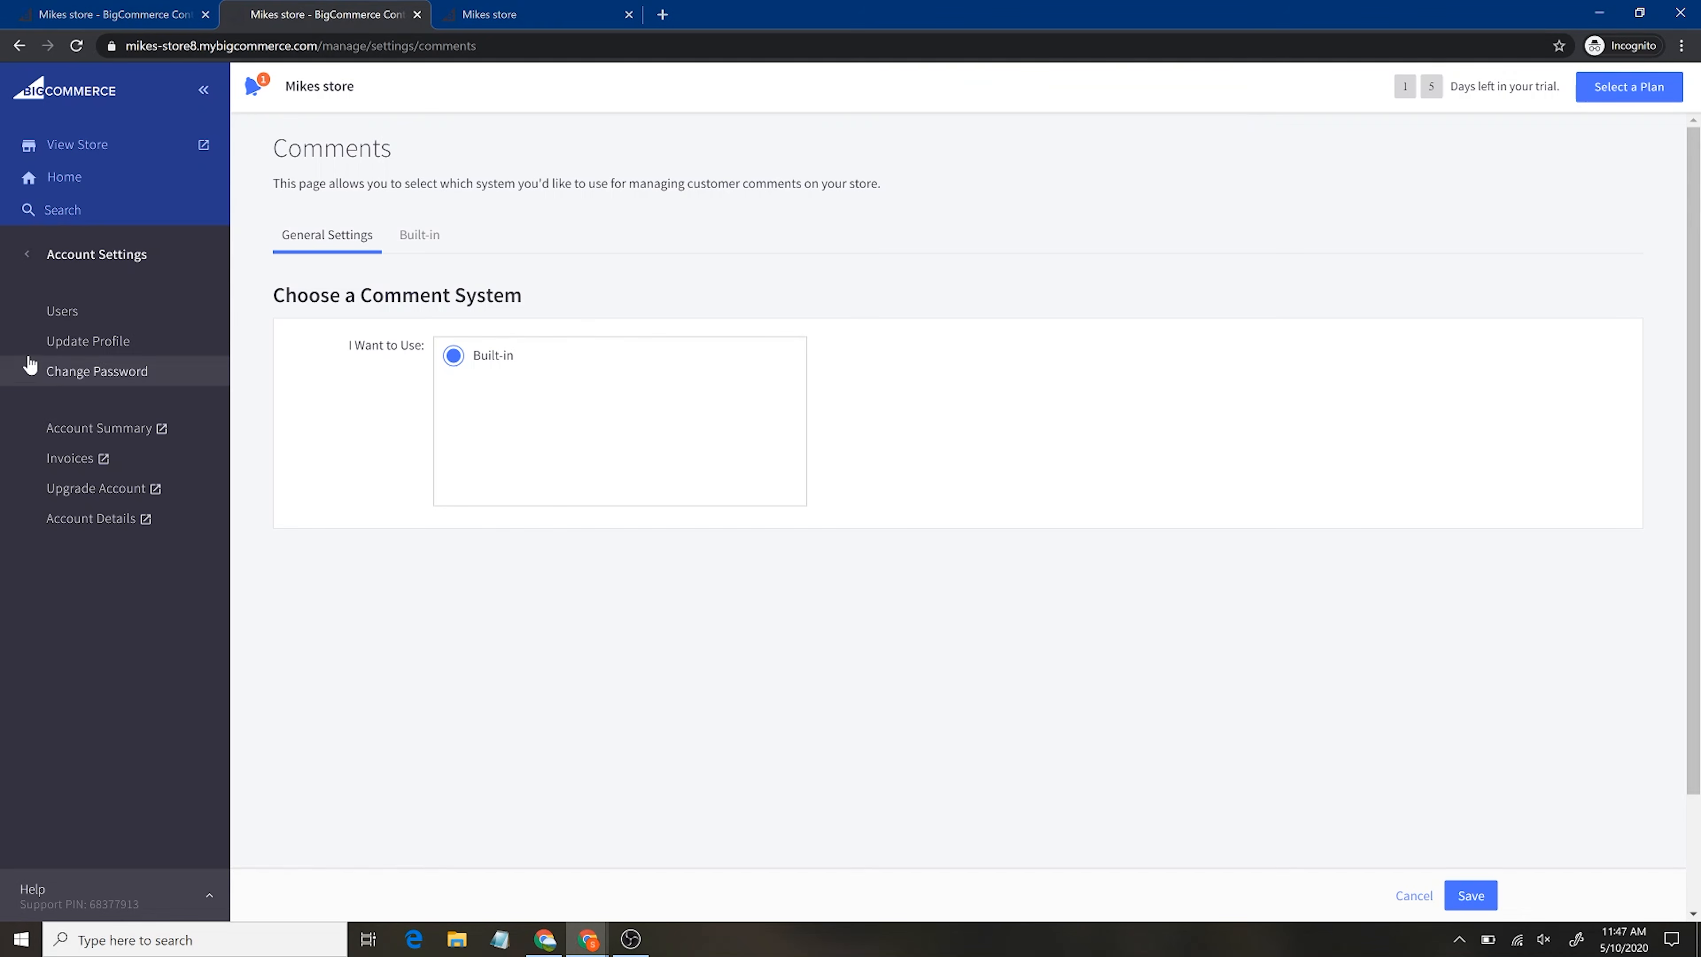
click(67, 314)
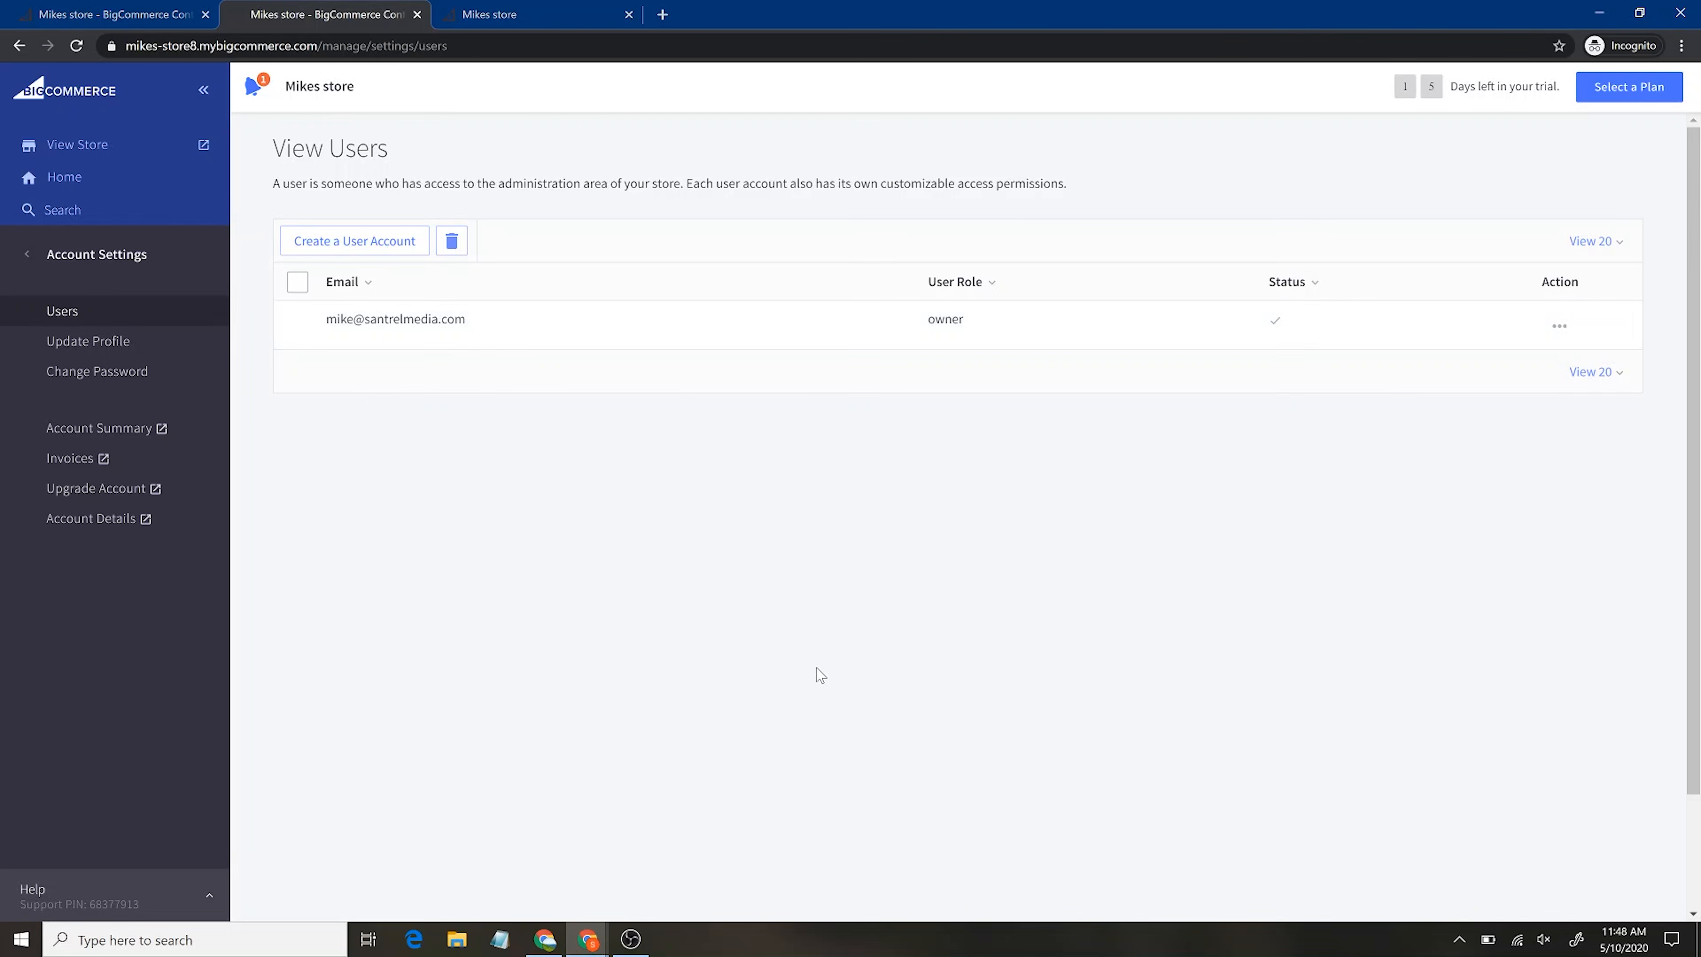
click(26, 254)
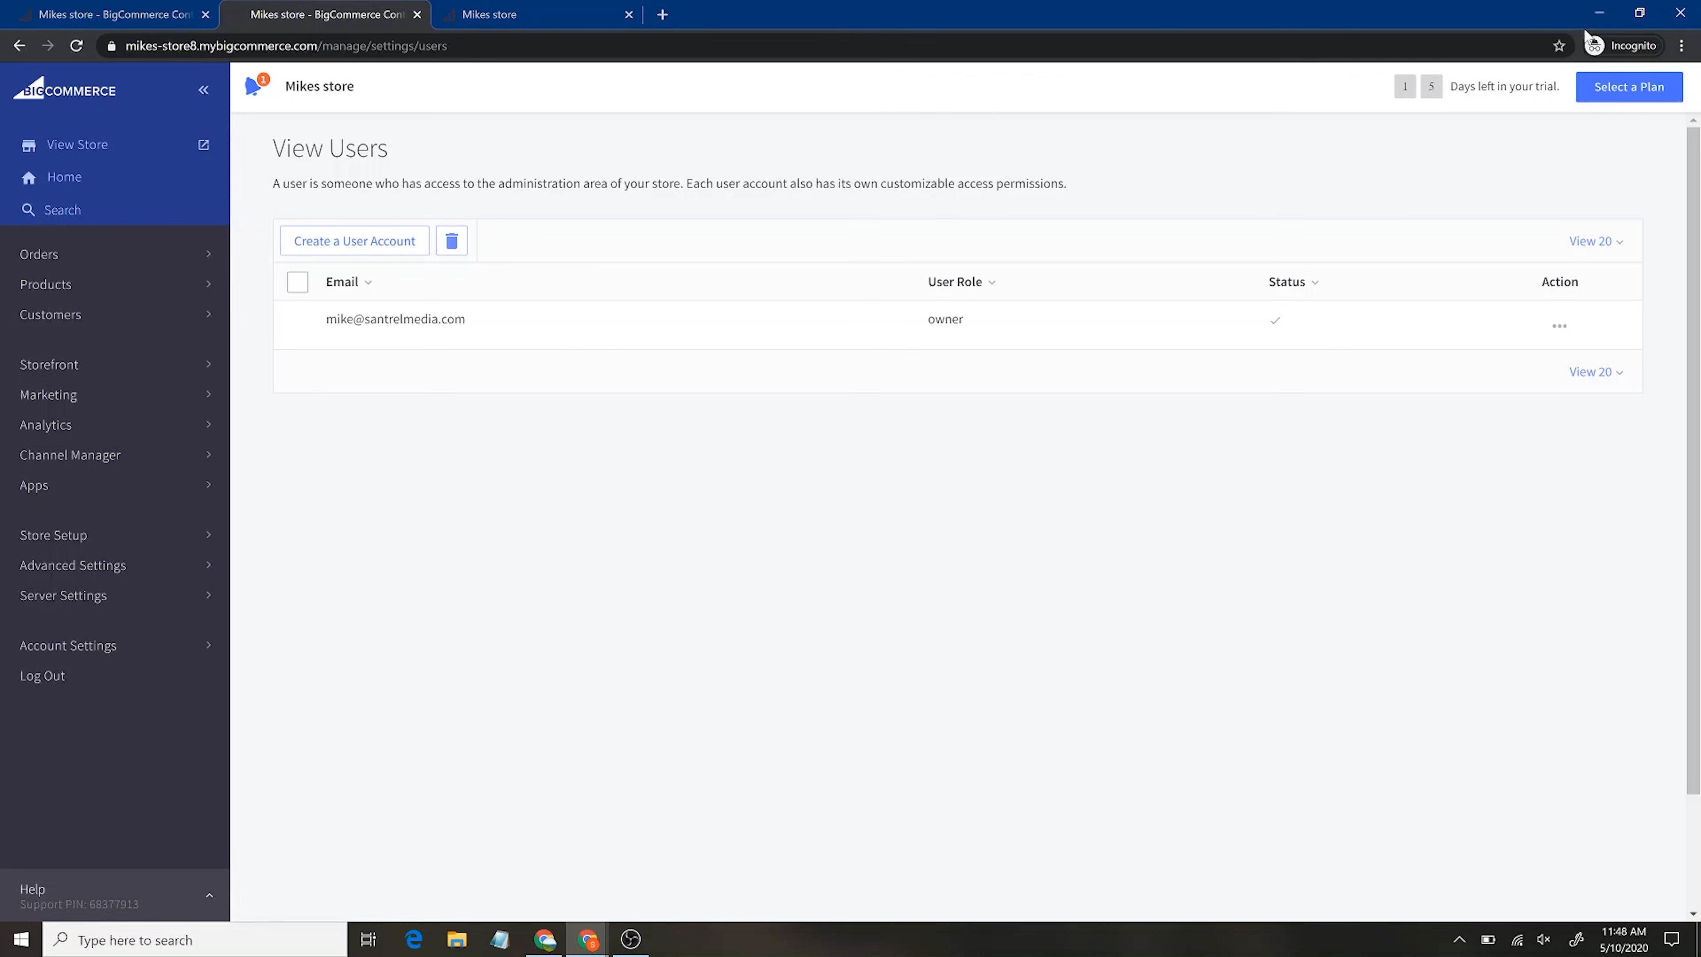
click(69, 149)
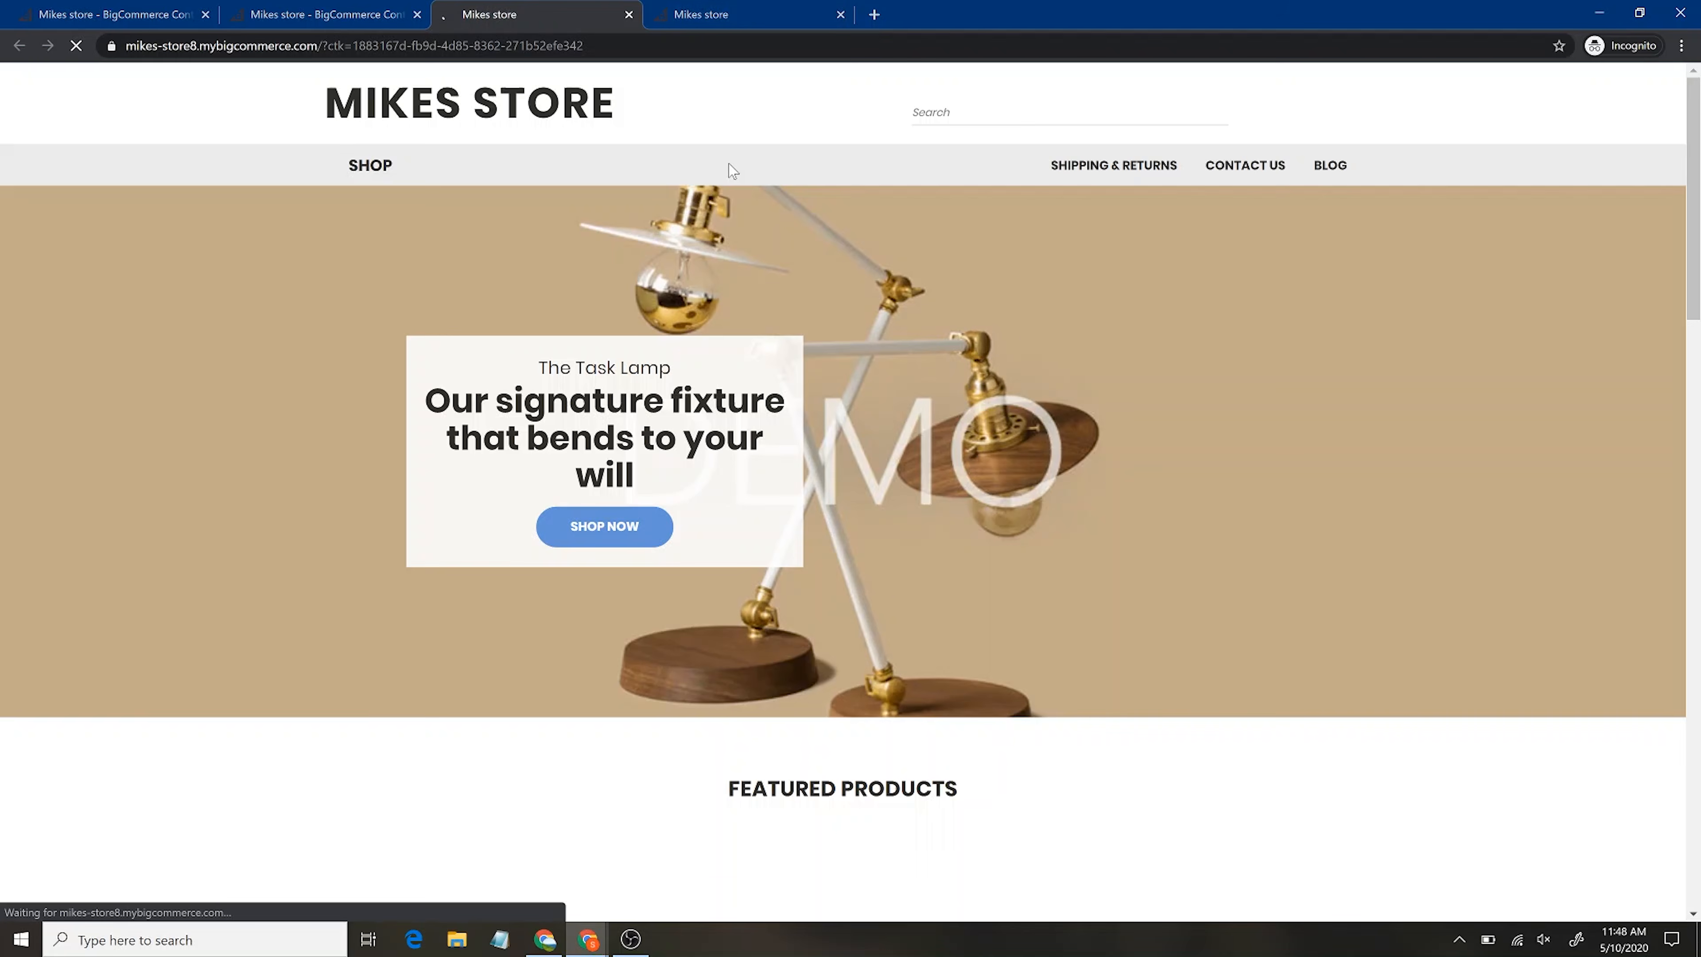
Browse the live storefront's homepage, SHOP categories menu and Shipping & Returns page
scroll(1184, 667, down, 10)
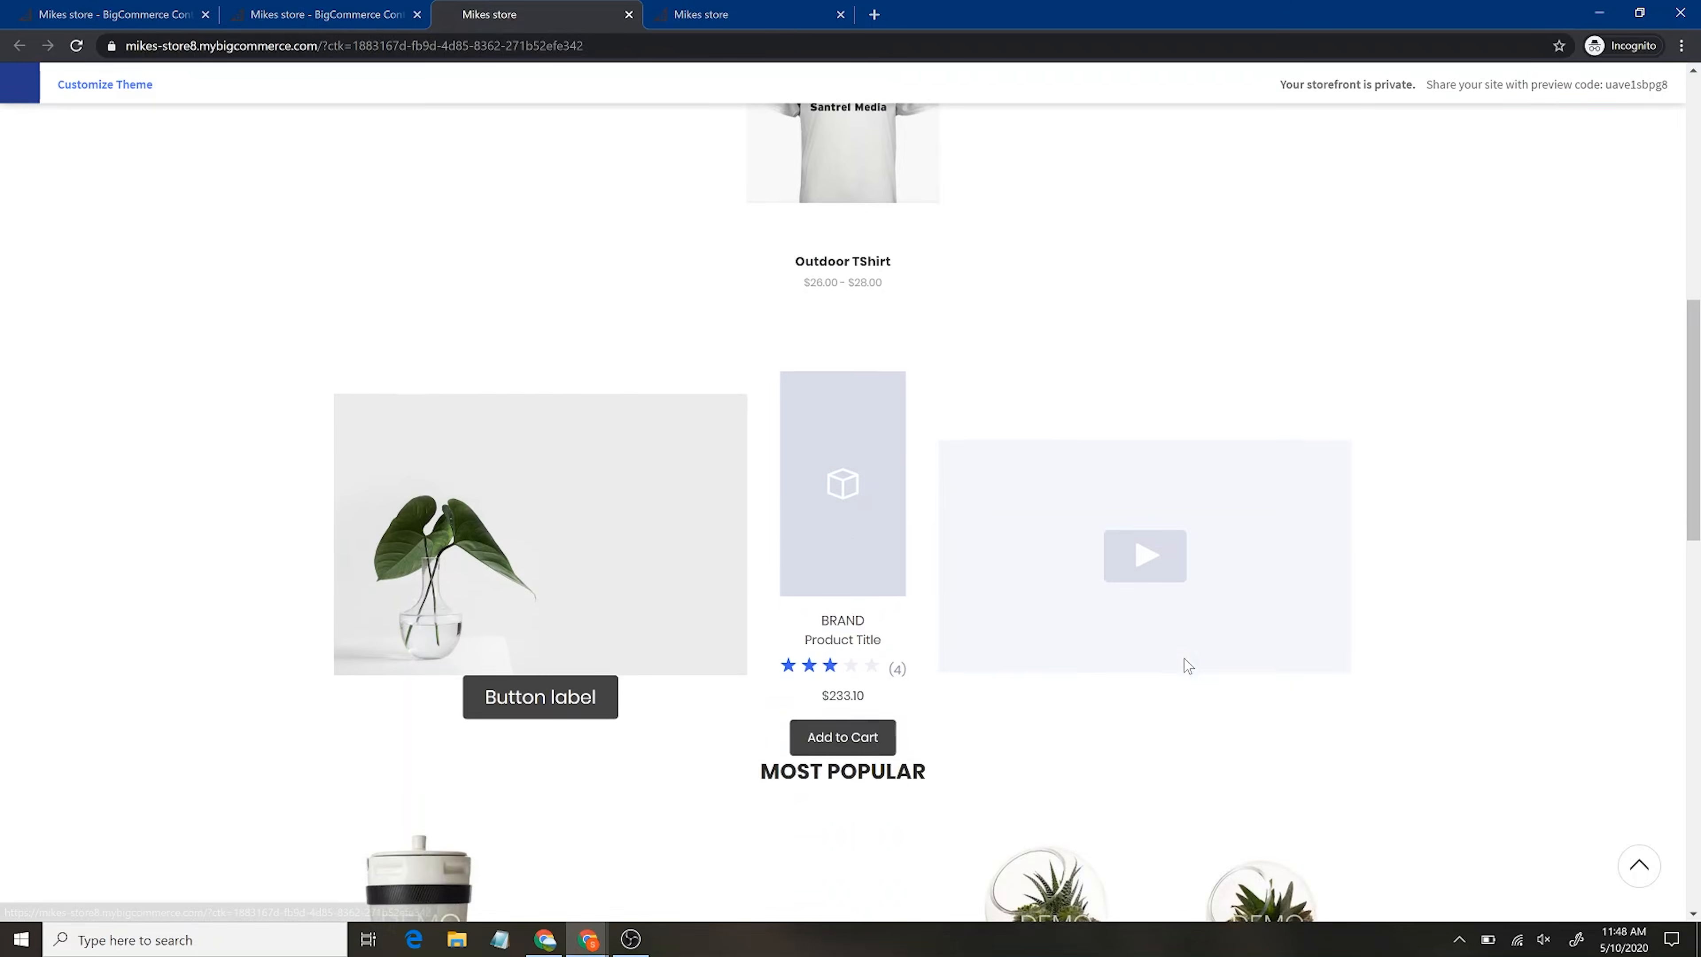
scroll(1183, 666, up, 10)
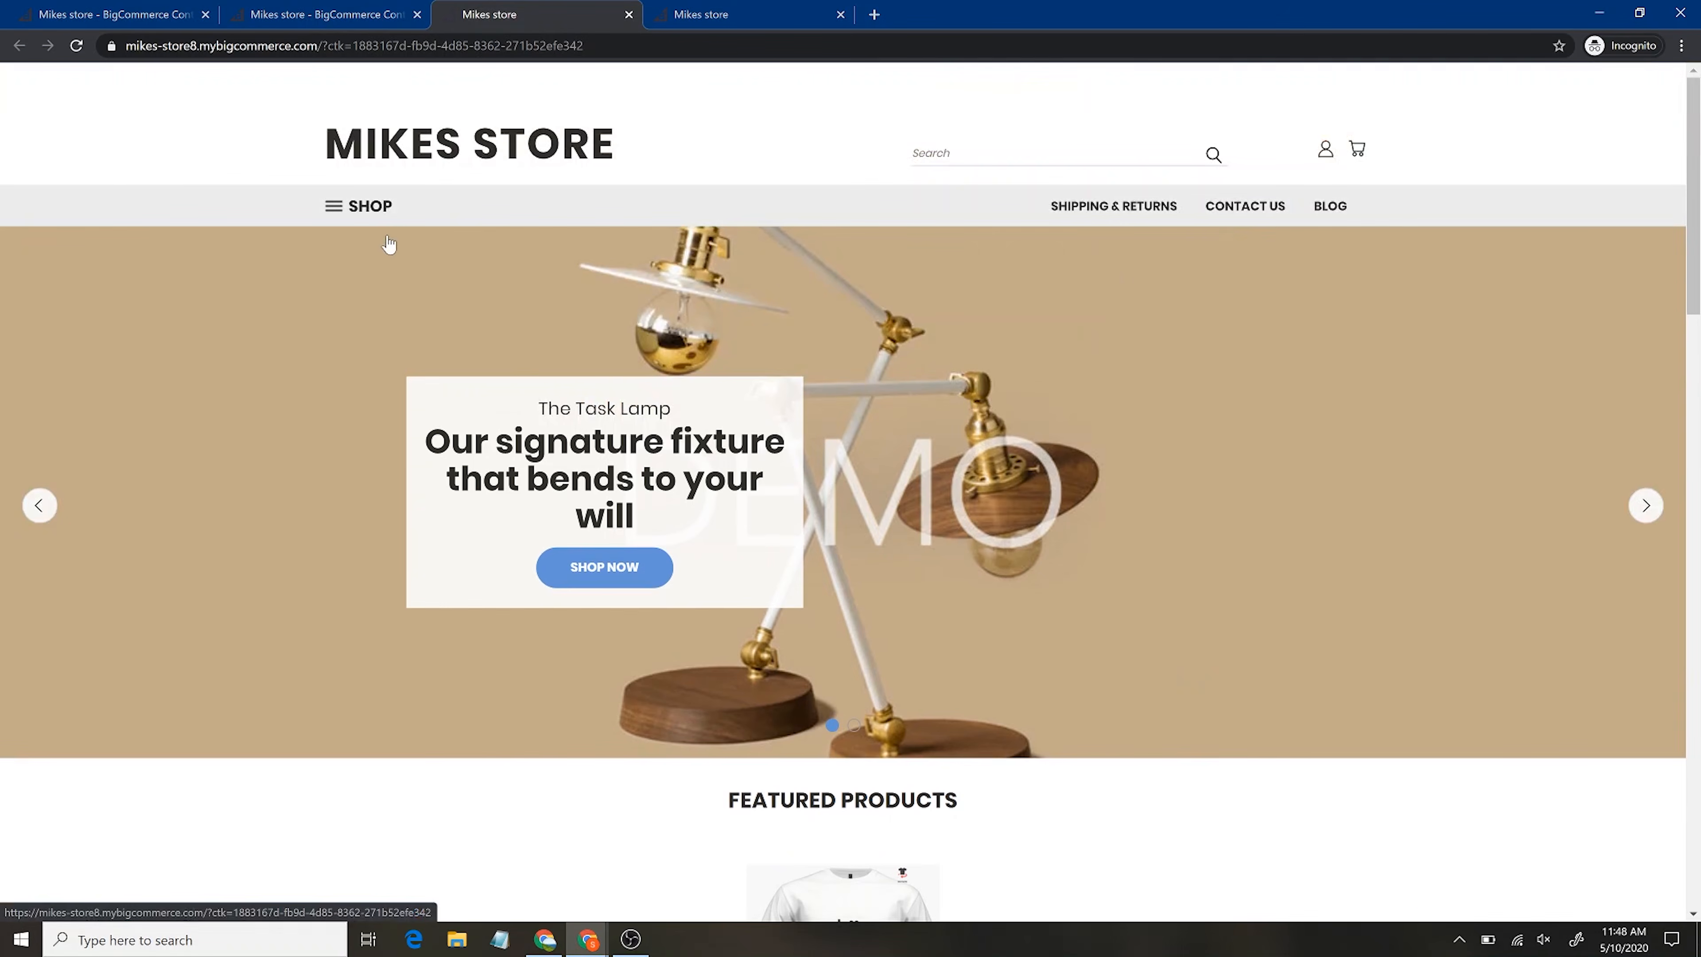
click(337, 207)
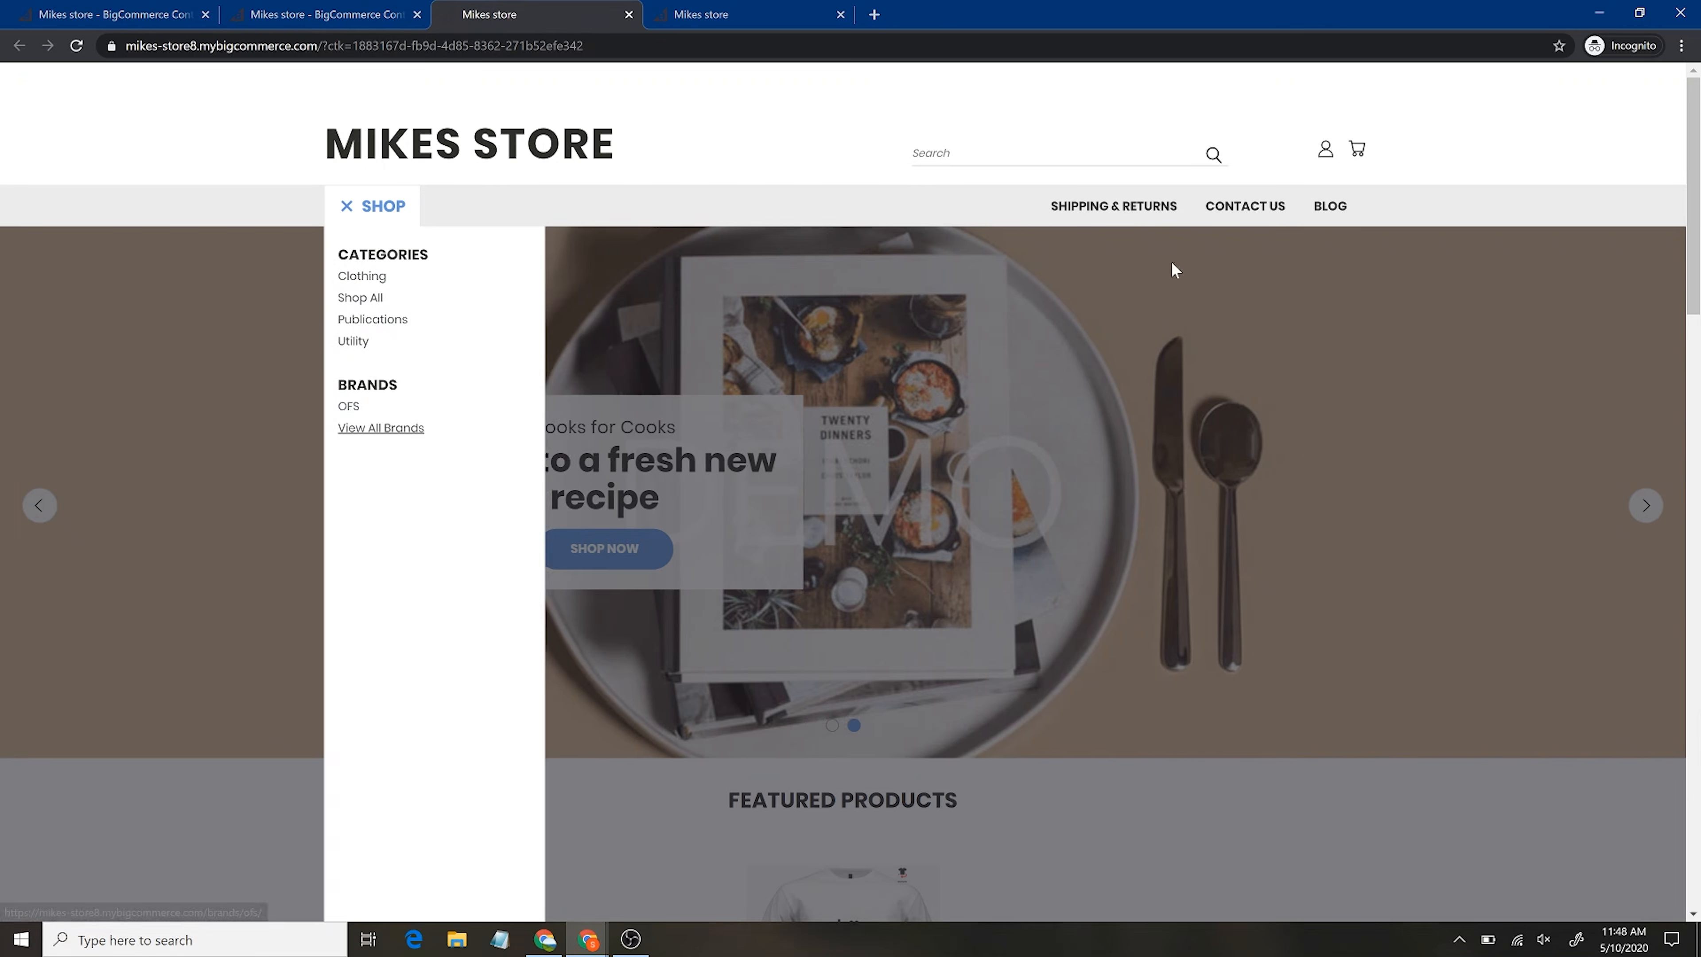
click(1103, 210)
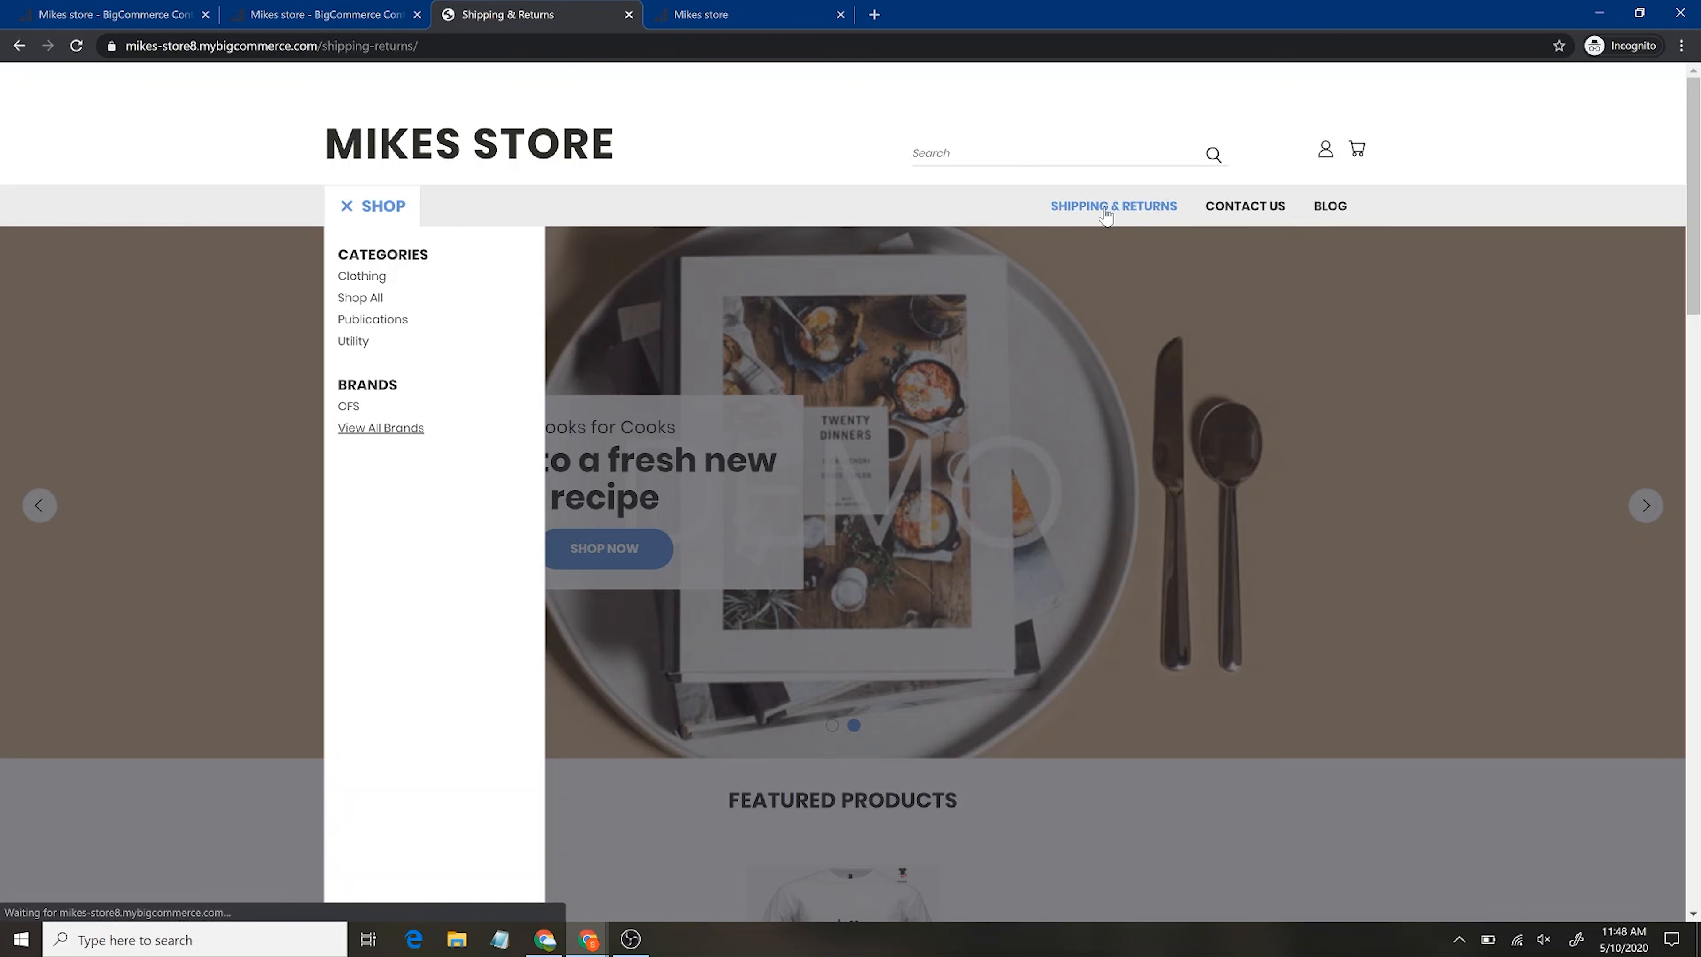
scroll(1002, 536, down, 9)
scroll(1002, 536, up, 9)
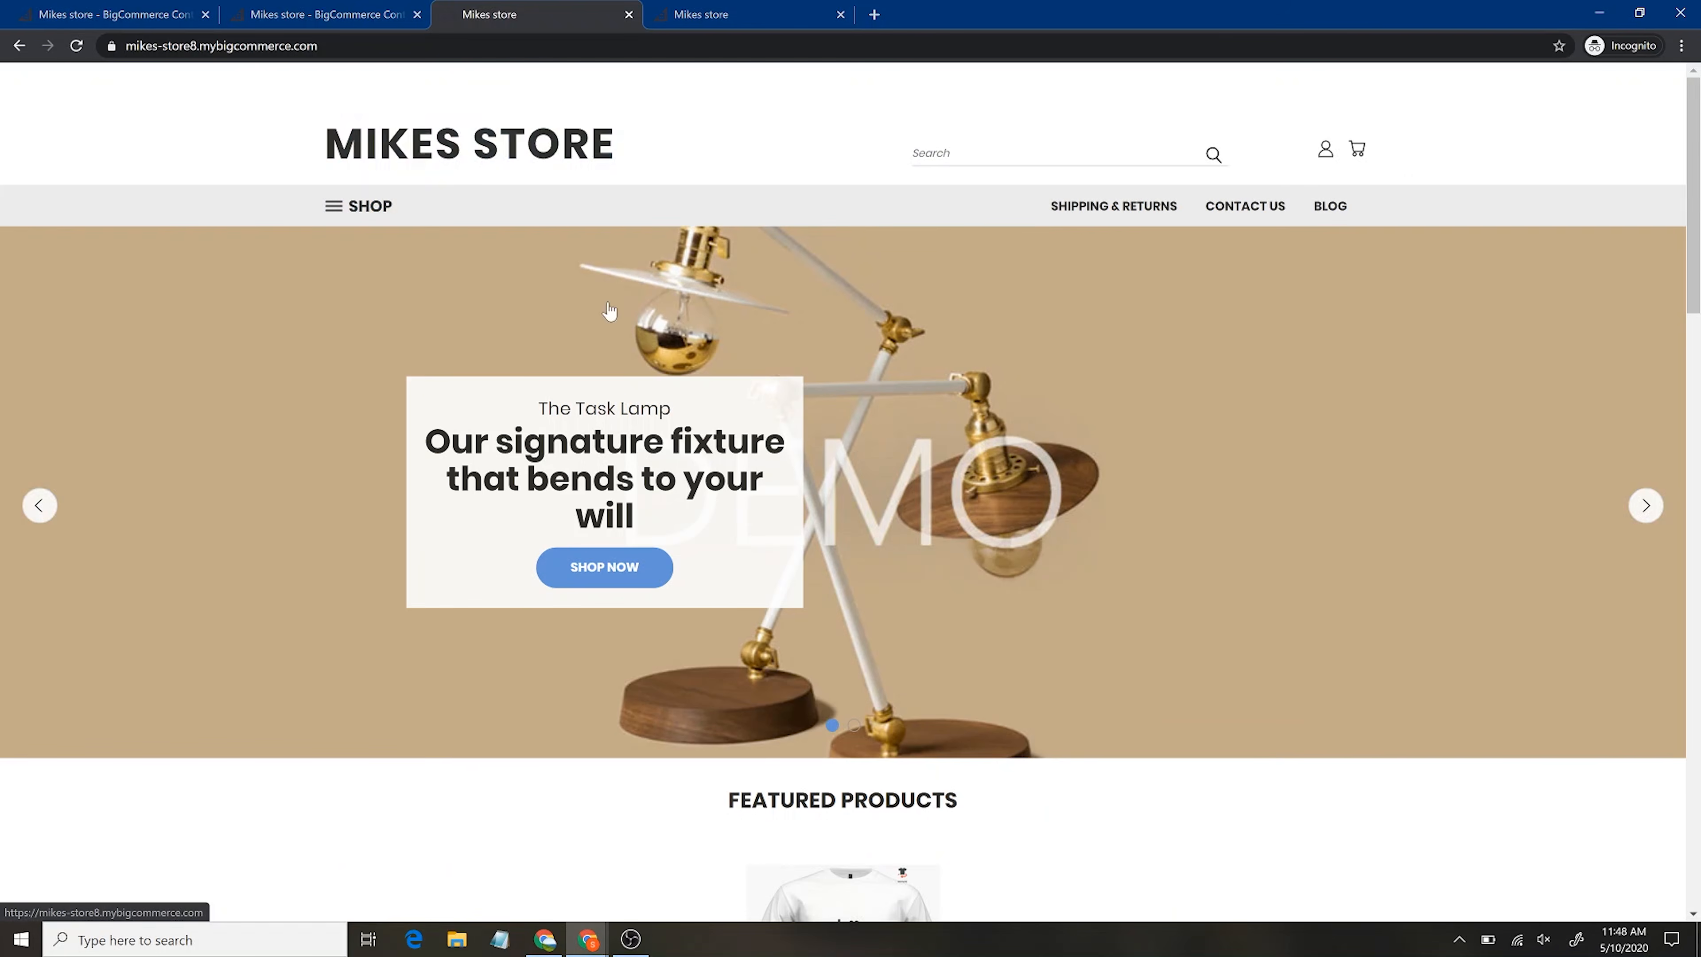
scroll(748, 497, down, 5)
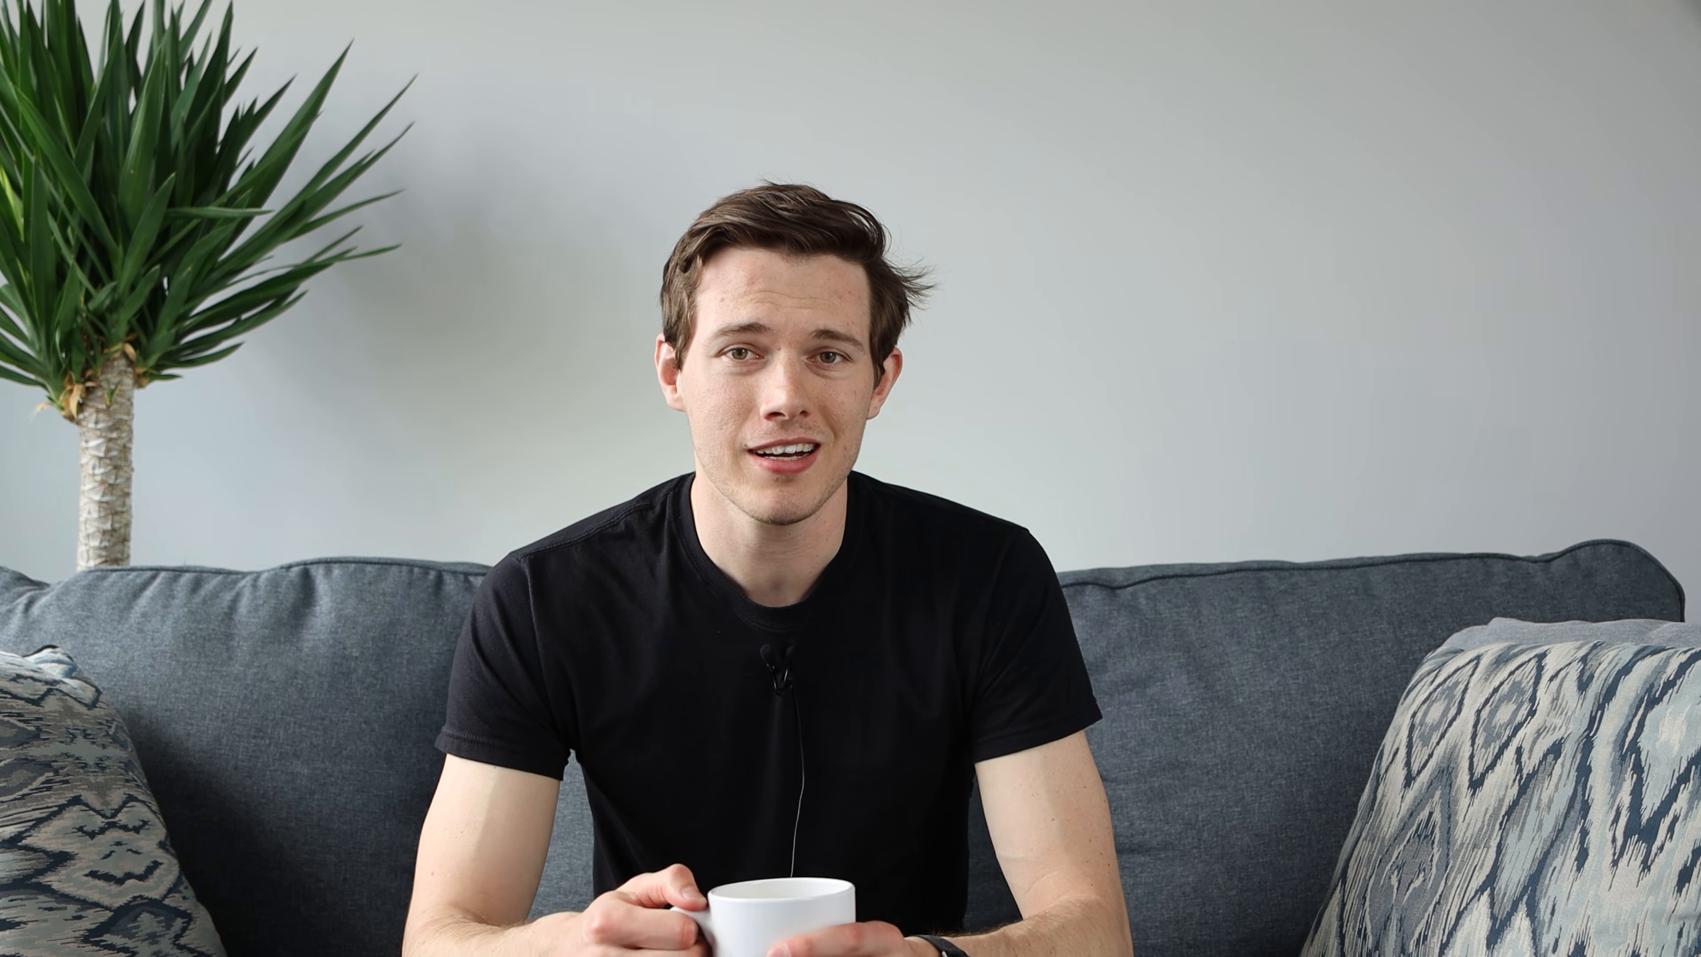